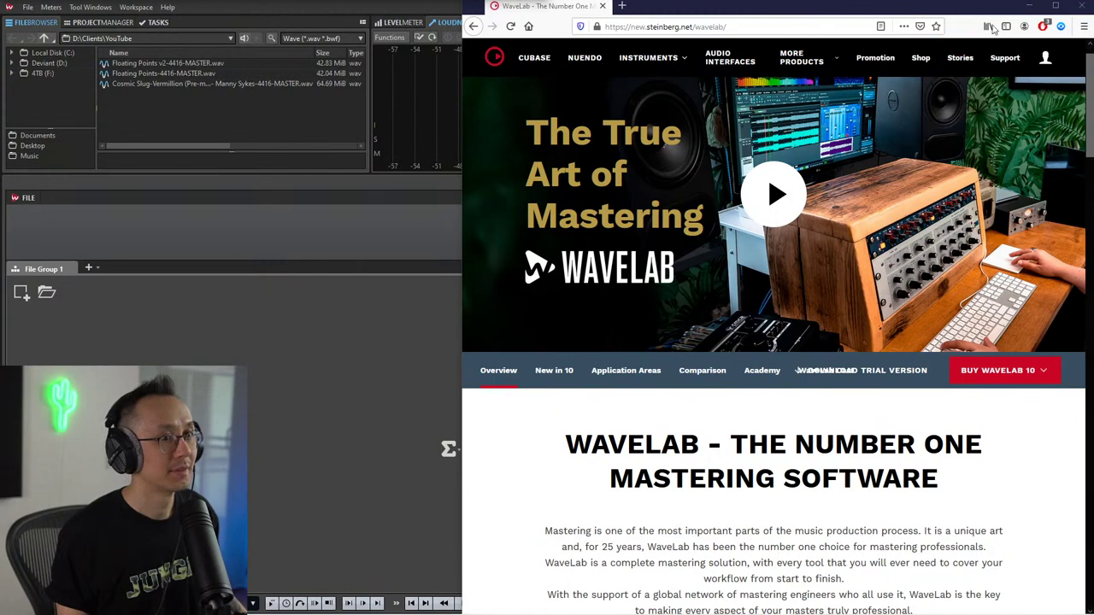
Step: Switch from the browser to WaveLab and start opening an existing audio file
click(1030, 6)
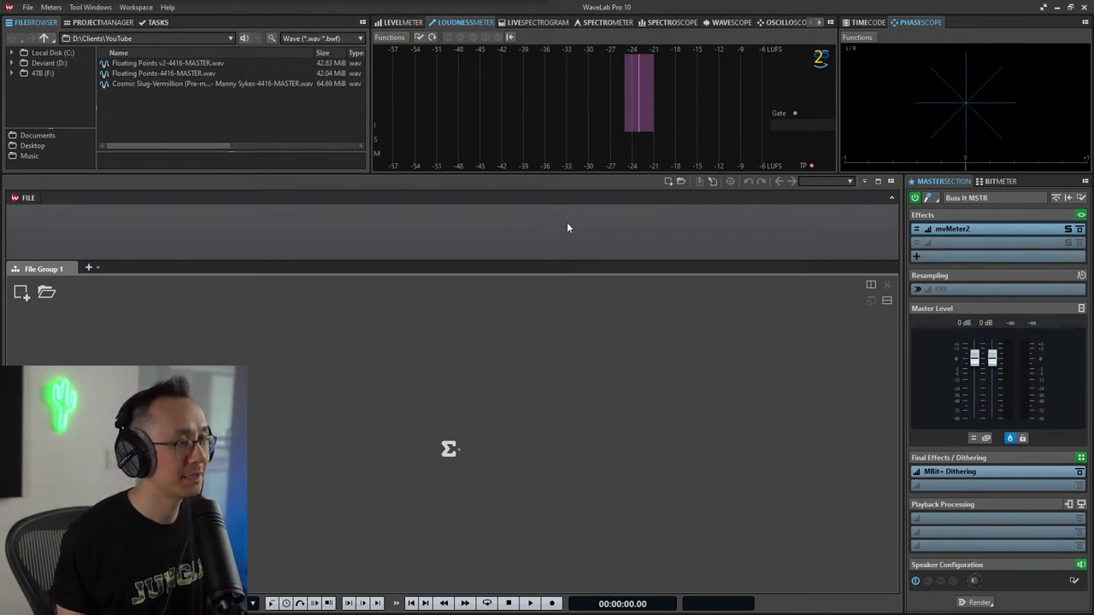
click(50, 296)
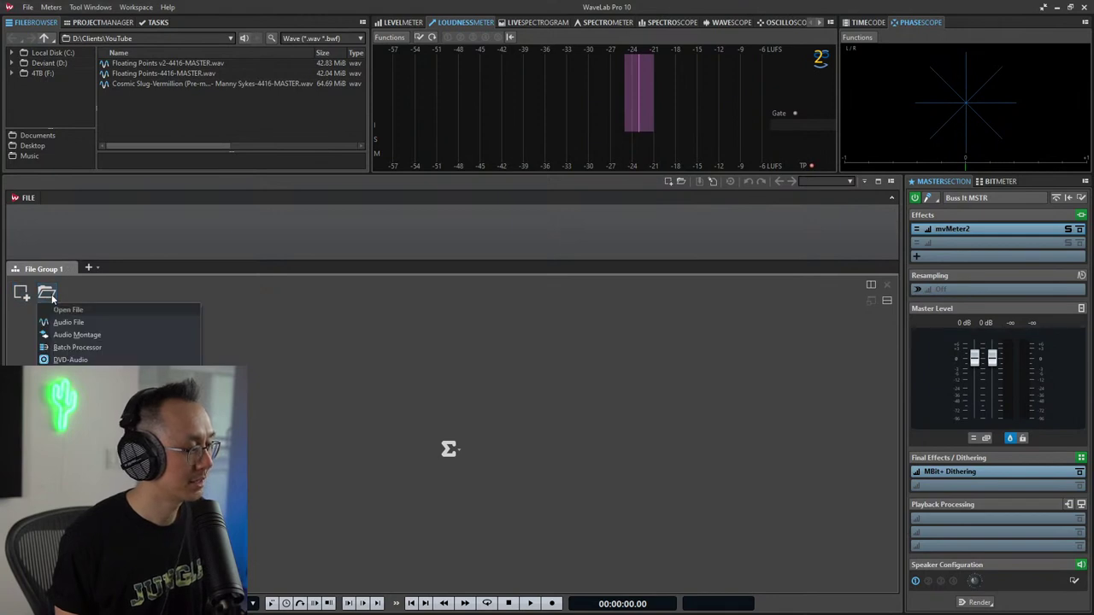
mouse_move(84, 324)
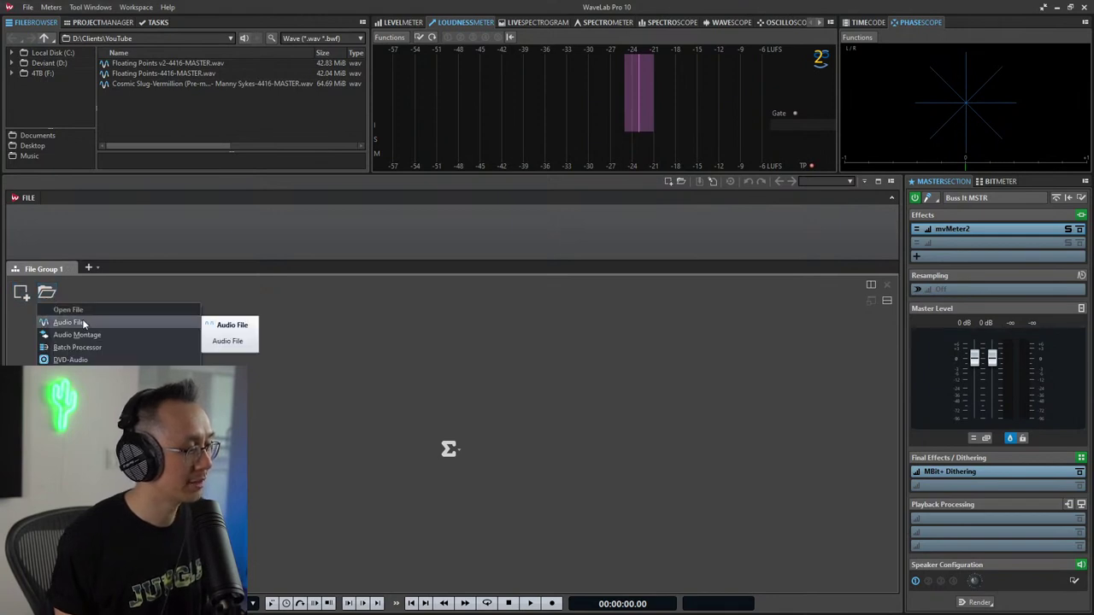
click(141, 323)
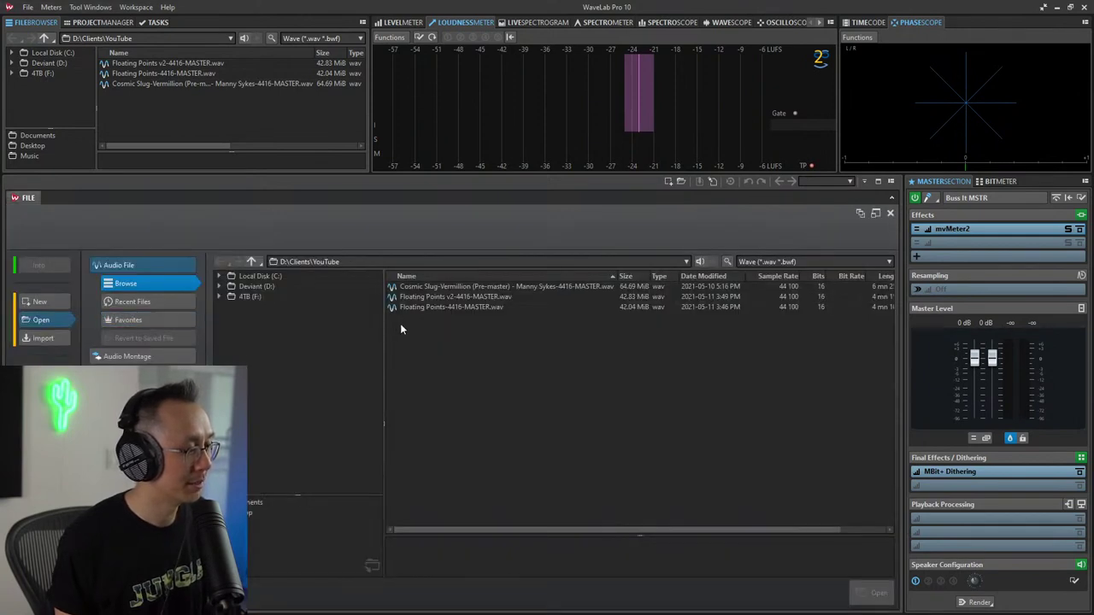
Step: Browse to the Google Ableton folder on the 4TB (F:) drive
click(219, 296)
scroll(292, 343, down, 3)
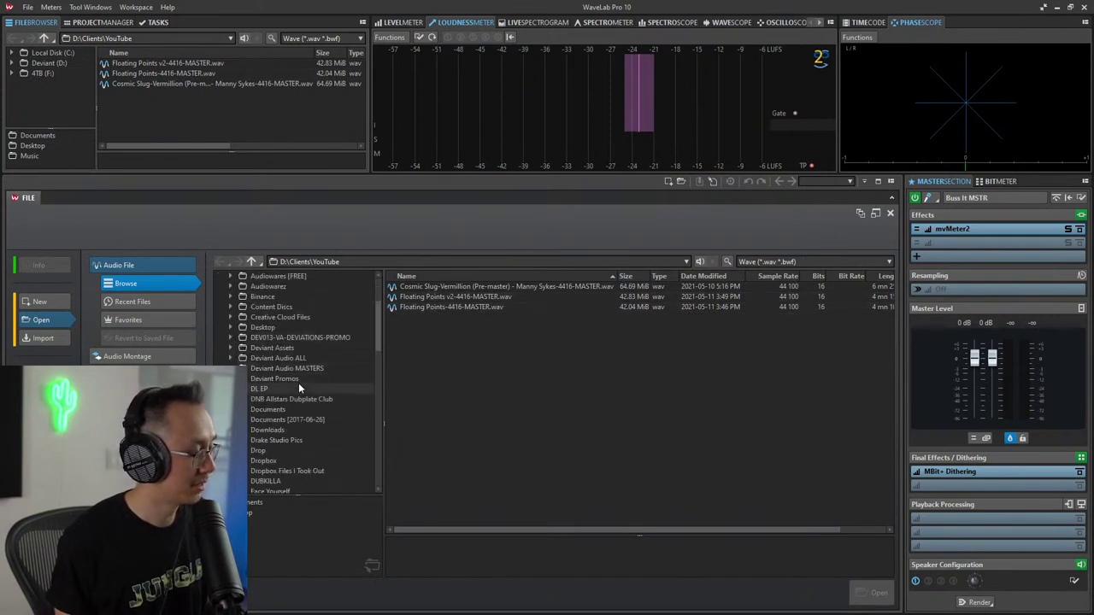
scroll(299, 382, down, 2)
scroll(298, 383, down, 2)
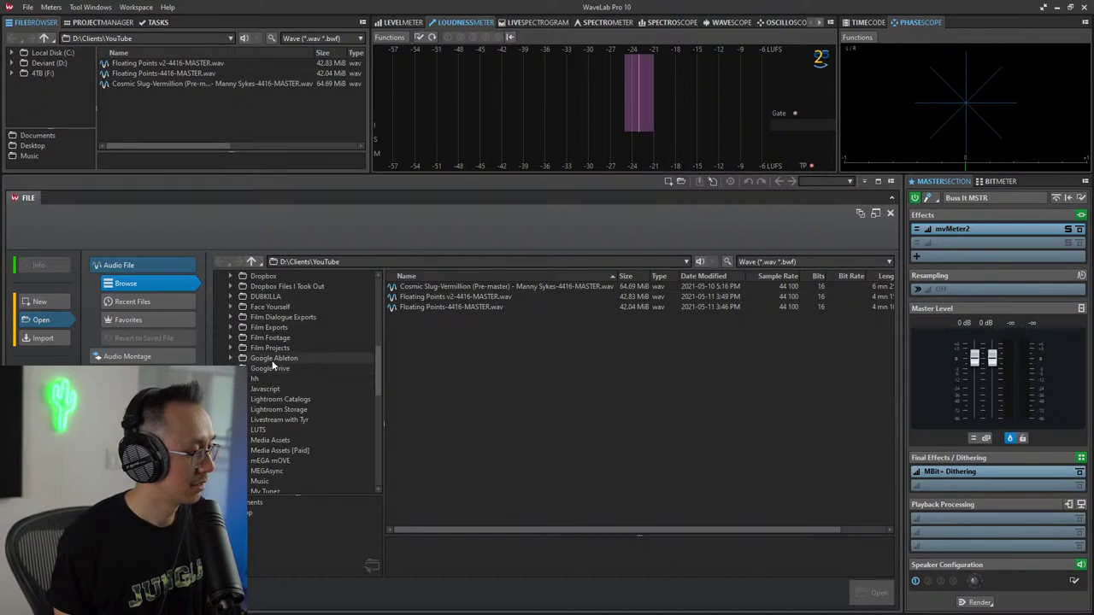
click(272, 369)
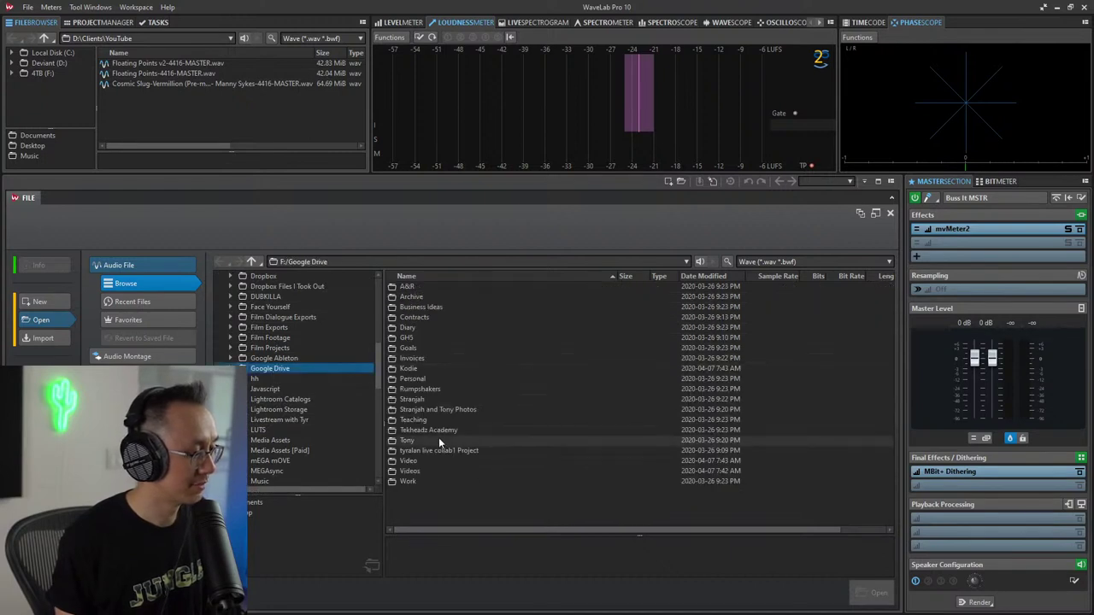
click(295, 358)
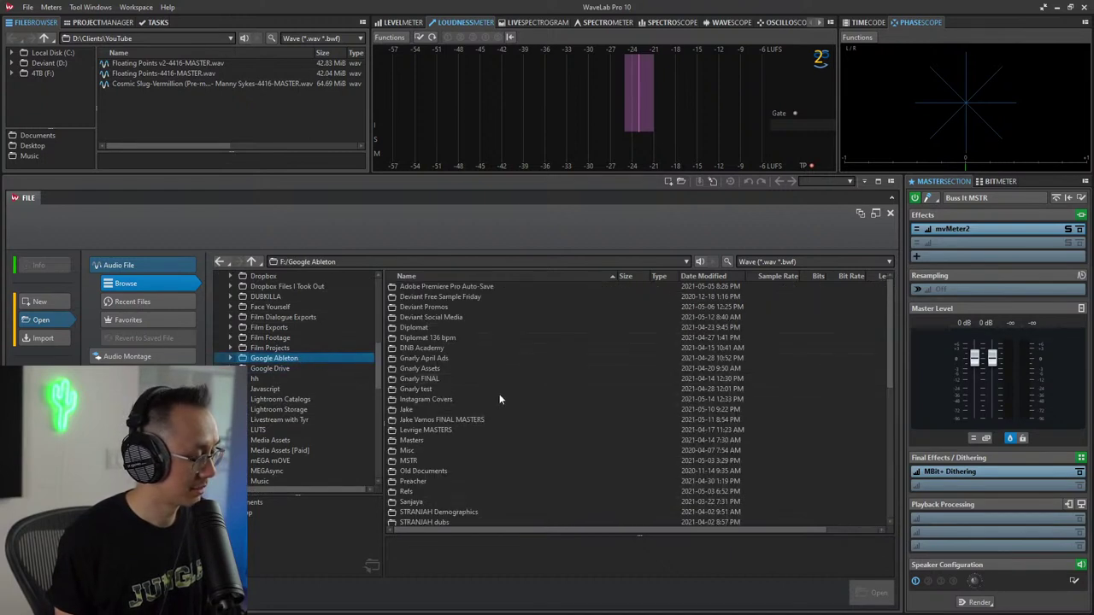
Step: Open the Floating Point v2.5 (premaster) WAV from the Upload Premaster folder inside STRANJAH Mastering Your Track (File responses)
double_click(495, 478)
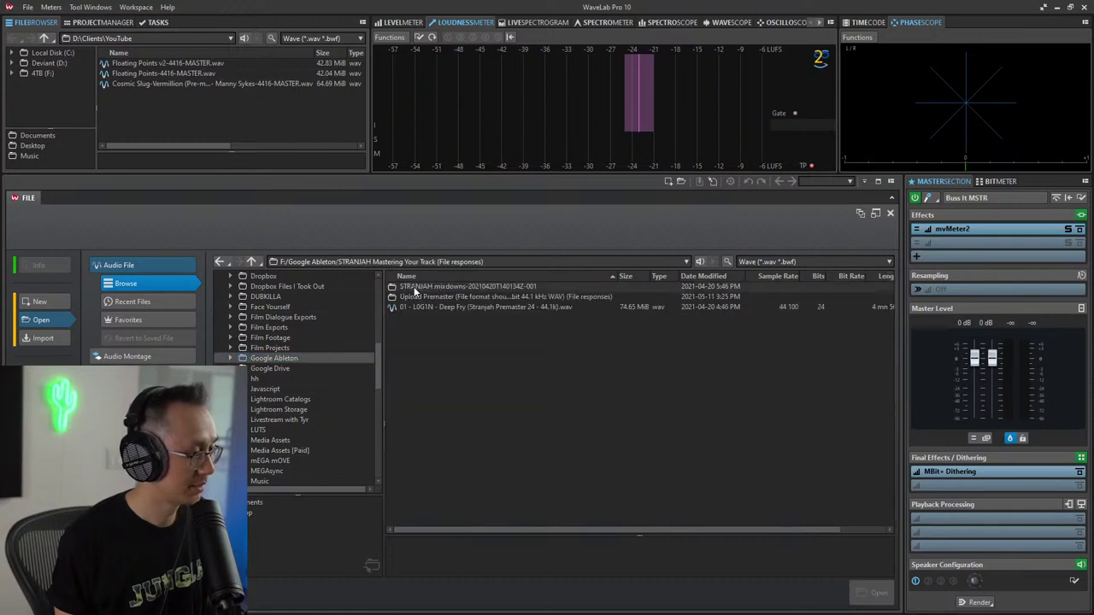
double_click(449, 286)
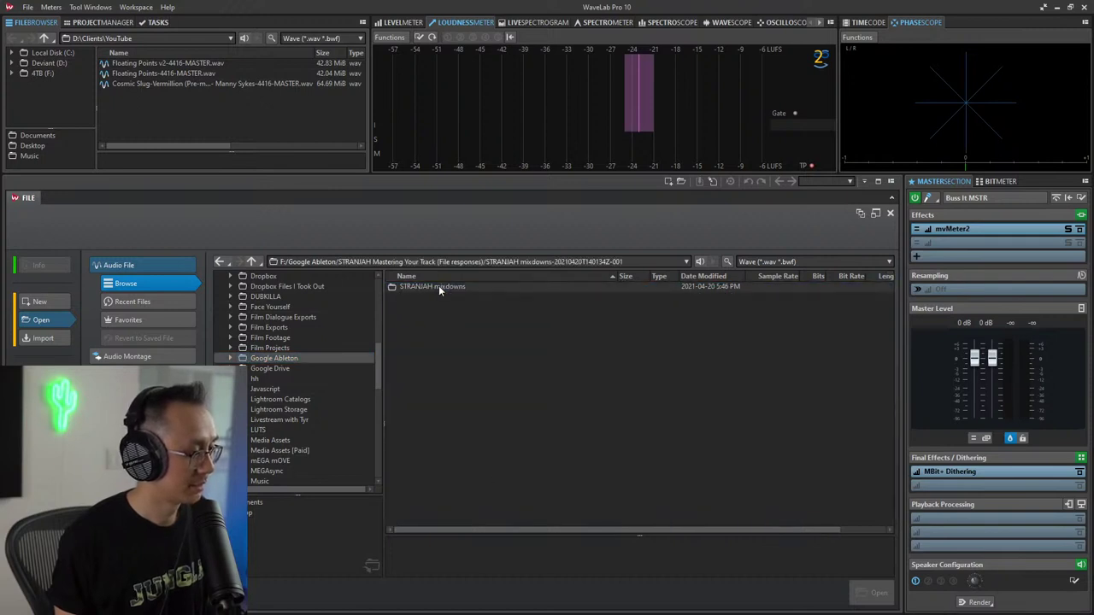
click(251, 262)
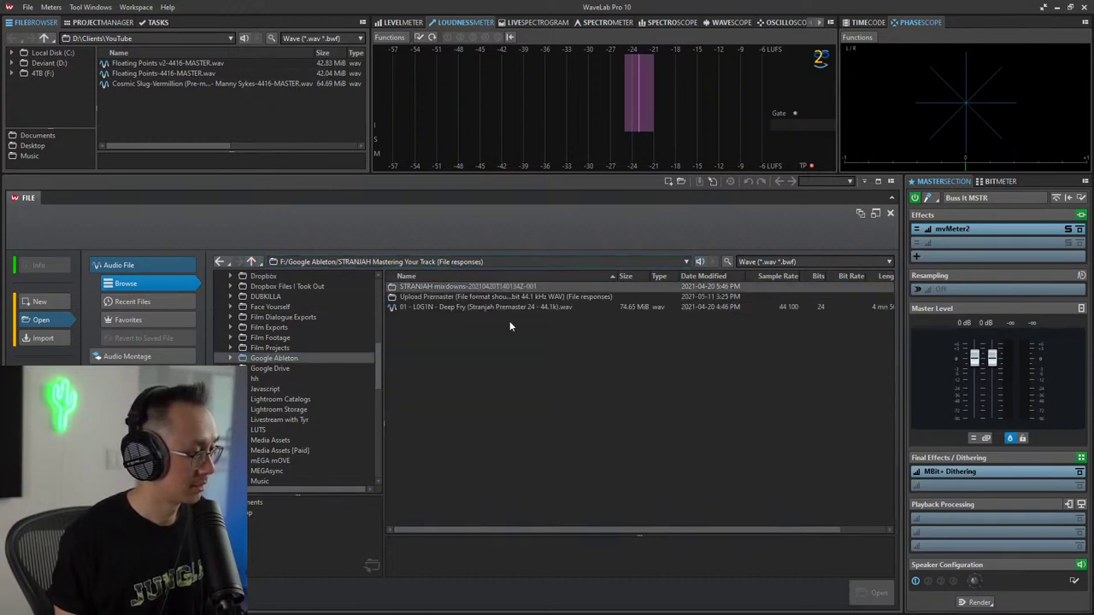
double_click(483, 296)
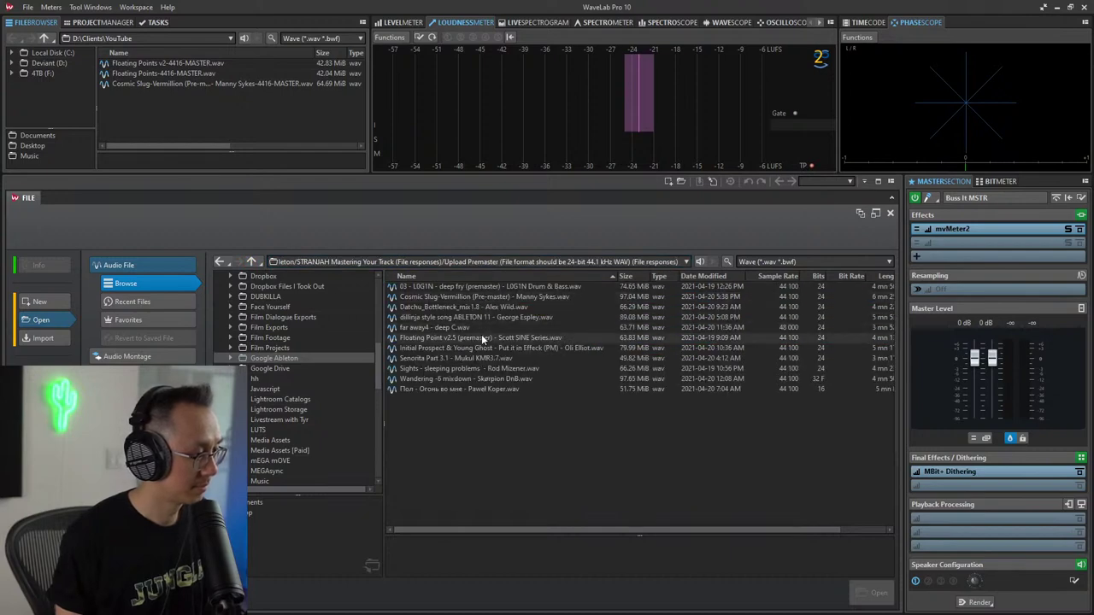
double_click(481, 336)
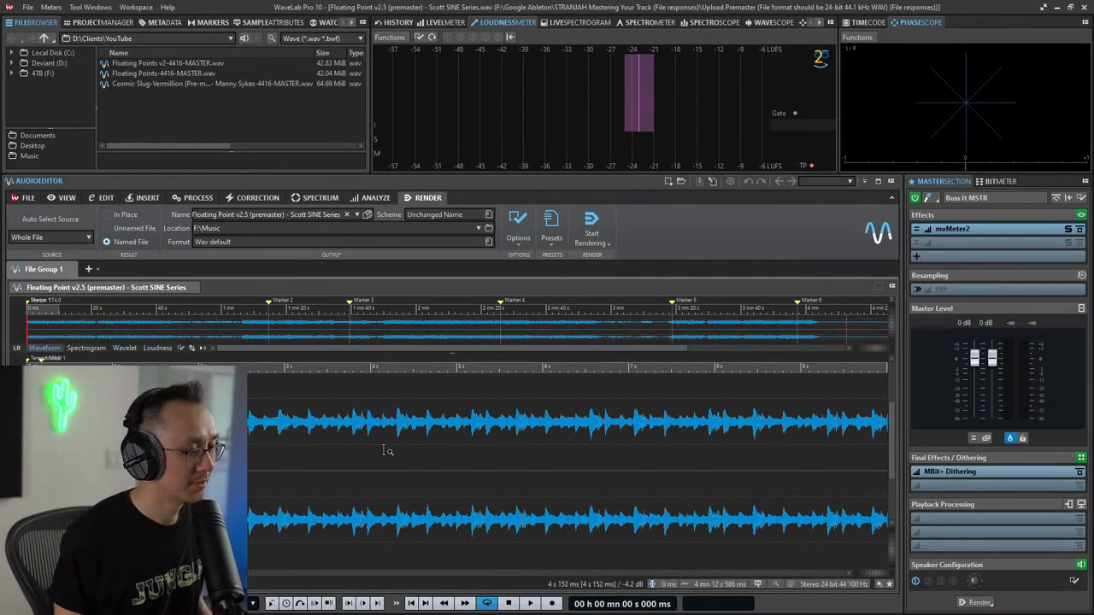
Step: Examine the premaster's waveform both as a whole and in detail, placing the cursor at about 1 mn 58 s
scroll(386, 450, down, 5)
scroll(385, 450, up, 2)
scroll(383, 450, down, 2)
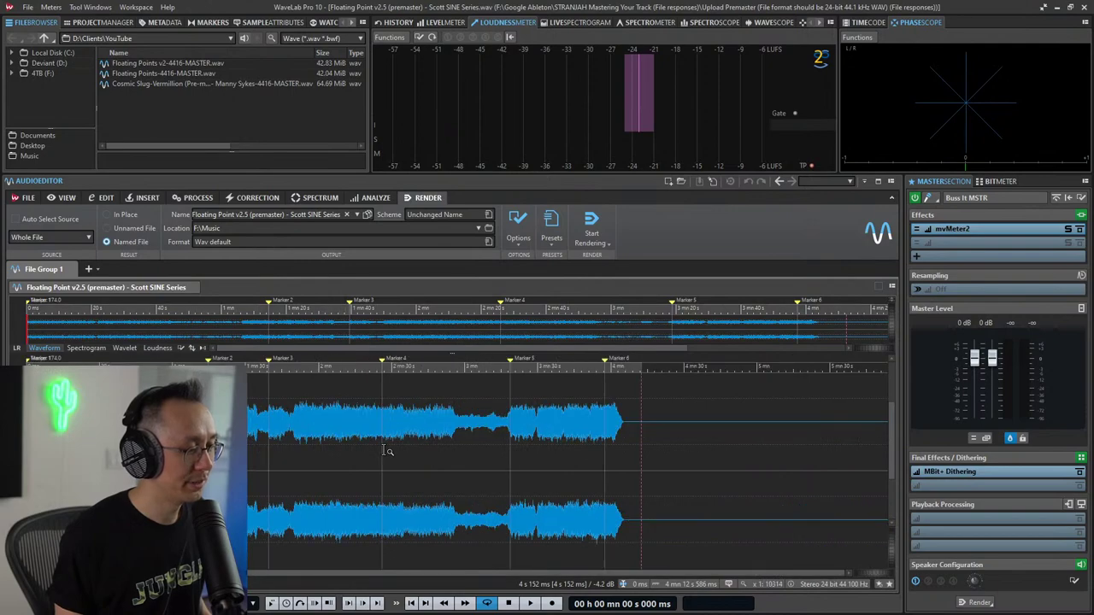
scroll(386, 450, up, 6)
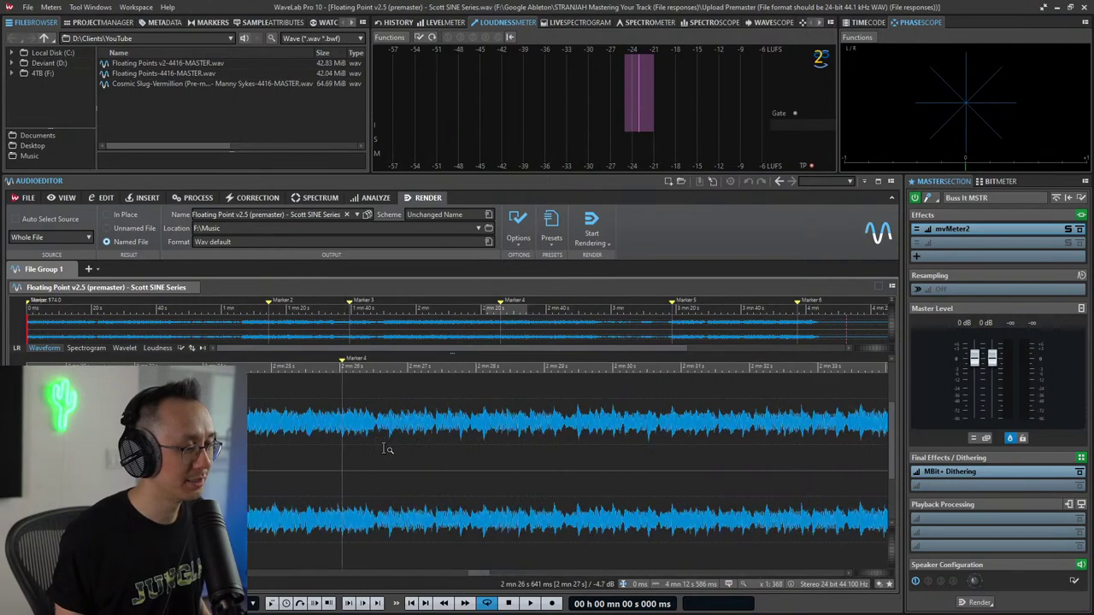
scroll(387, 450, down, 6)
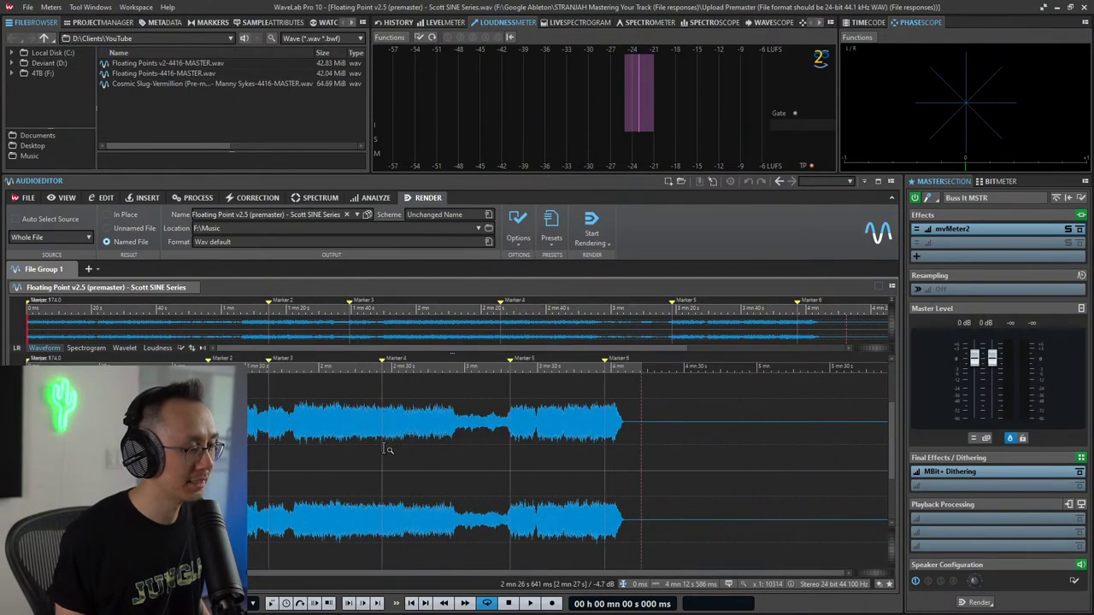
click(315, 454)
scroll(317, 454, up, 4)
scroll(317, 454, down, 4)
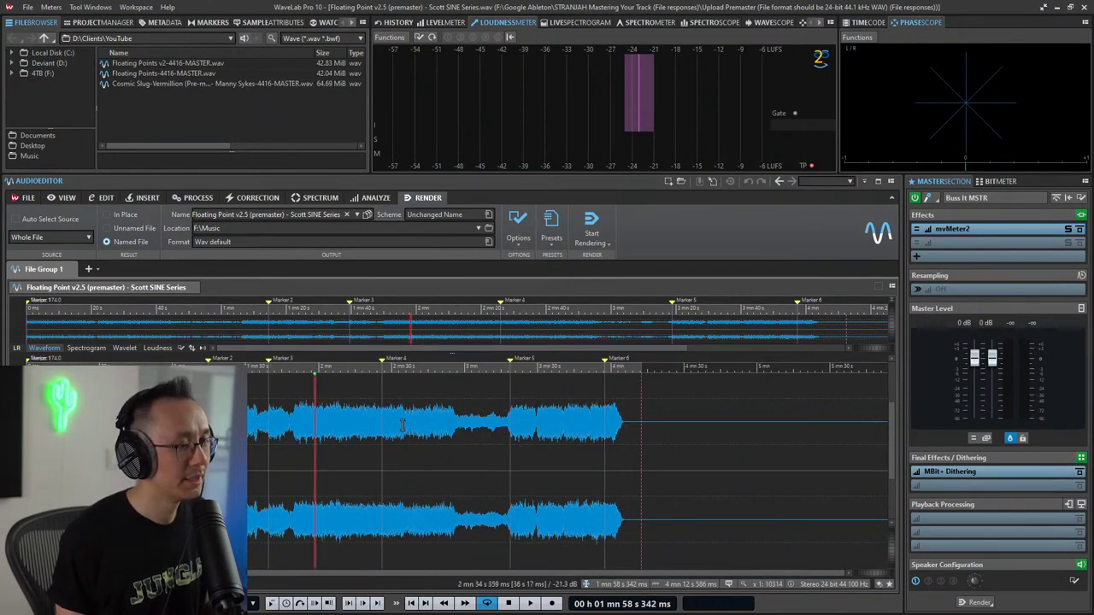
Step: Add a second file group beside File Group 1
click(99, 269)
click(88, 271)
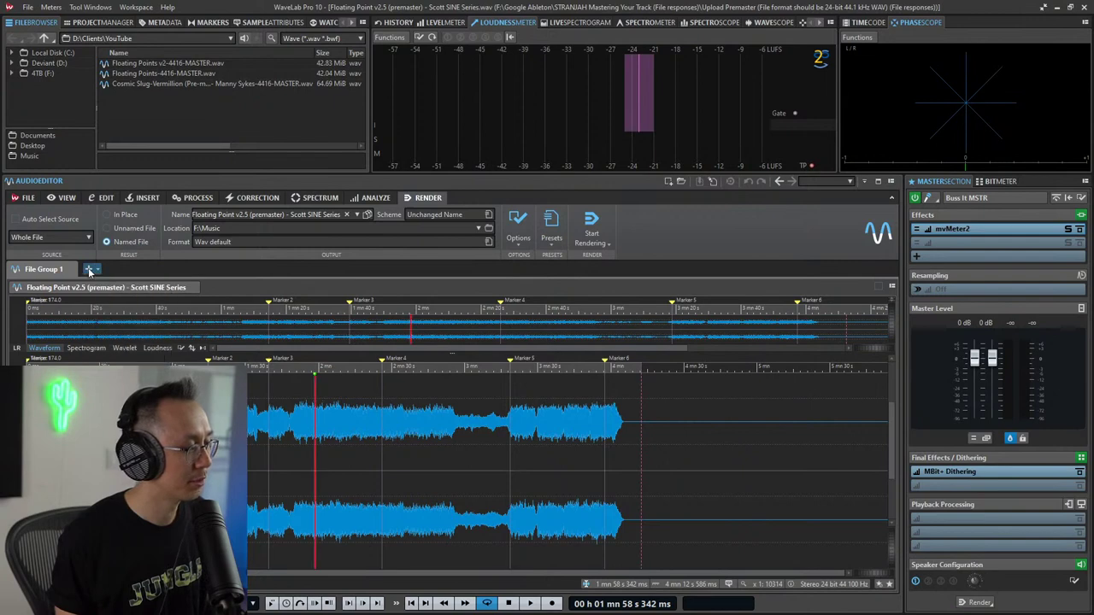
click(89, 271)
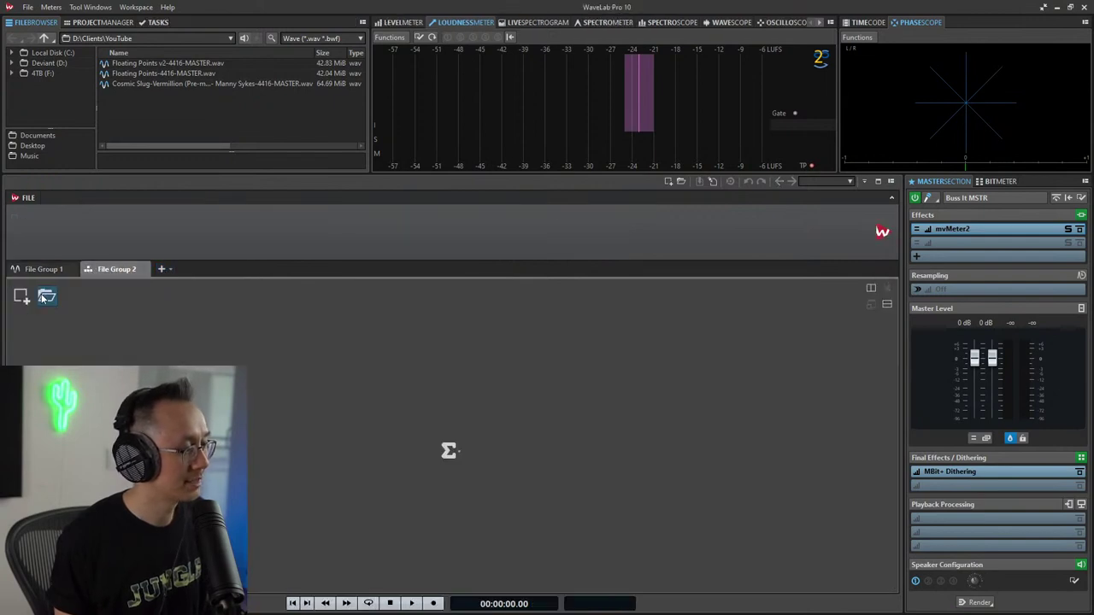
click(43, 298)
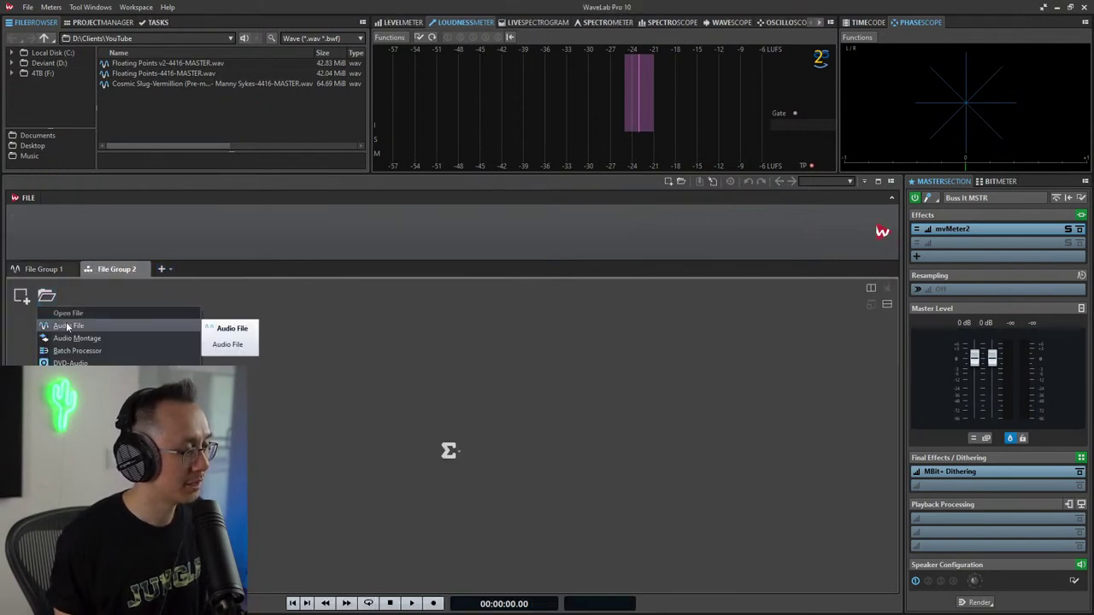
mouse_move(67, 336)
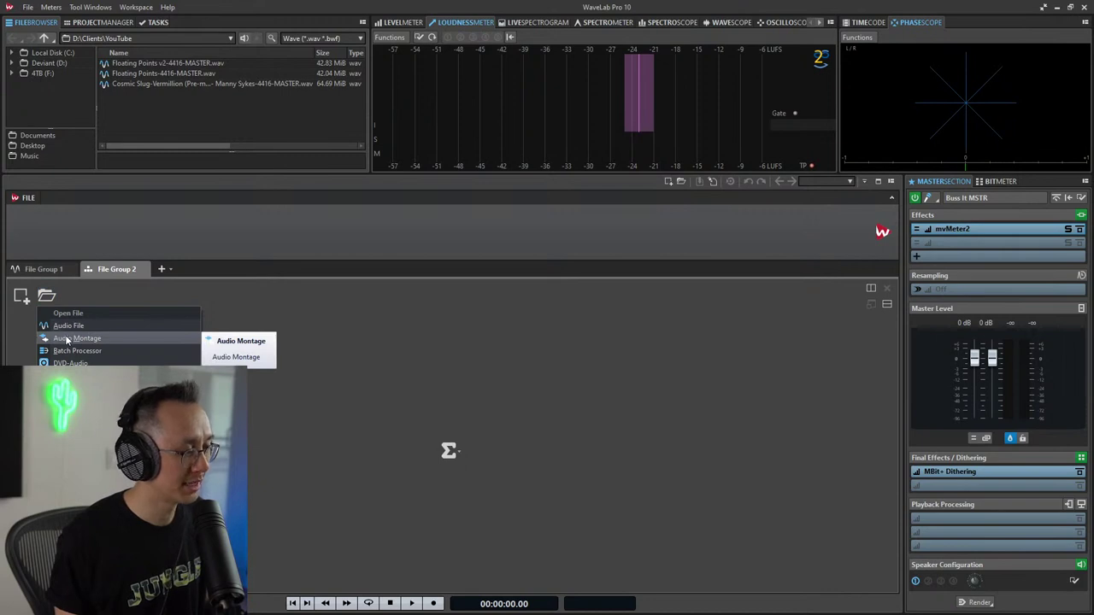
click(67, 339)
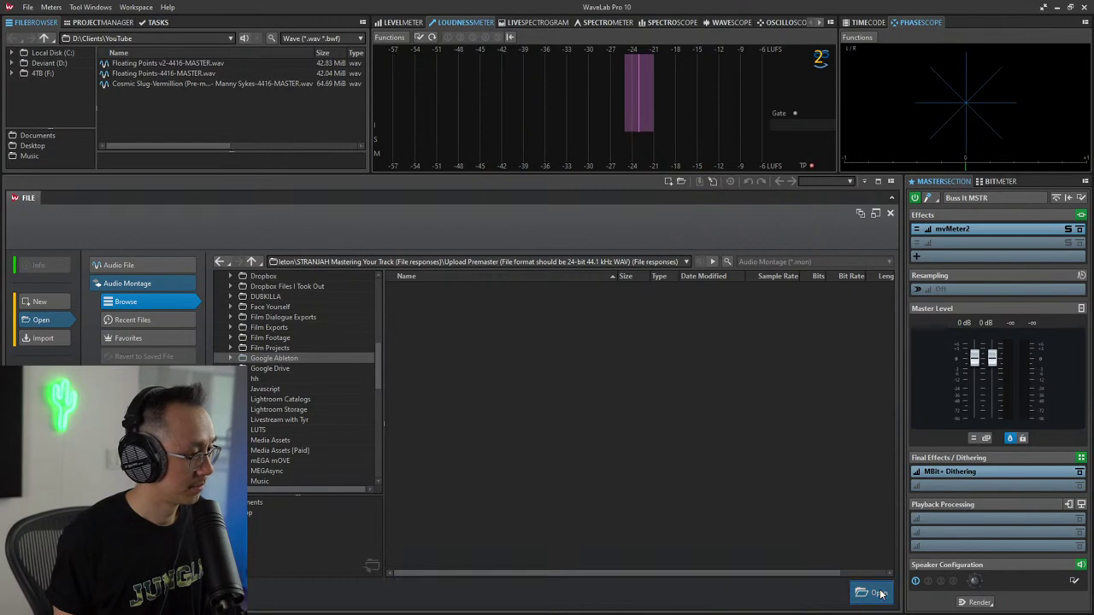
click(271, 357)
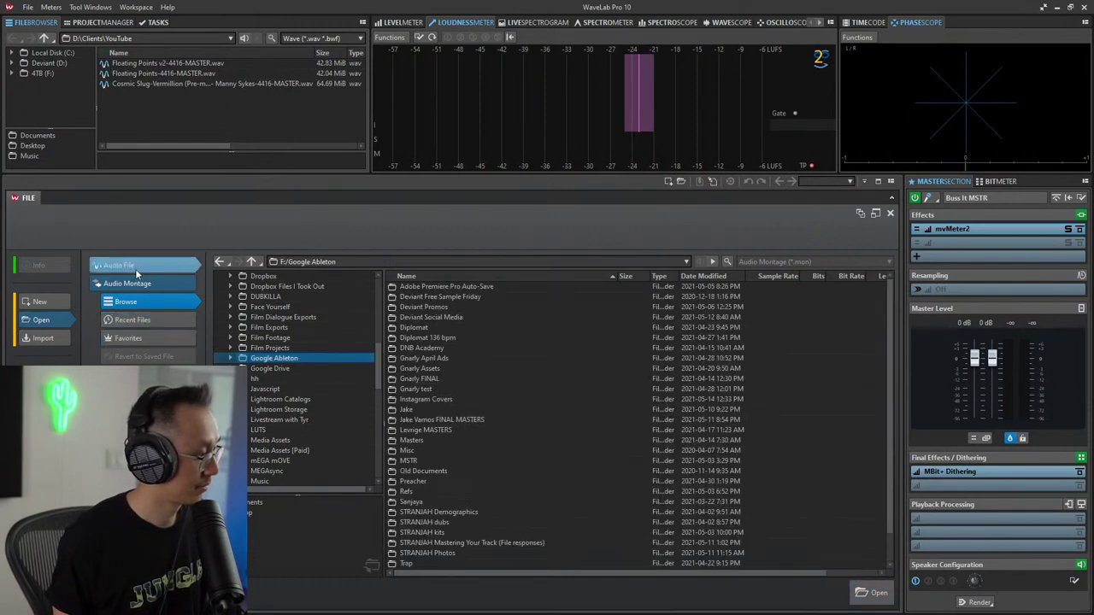
Step: Create a new custom audio montage in Stereo (CD Compatible) mode at a 44 100 Hz sample rate
click(46, 301)
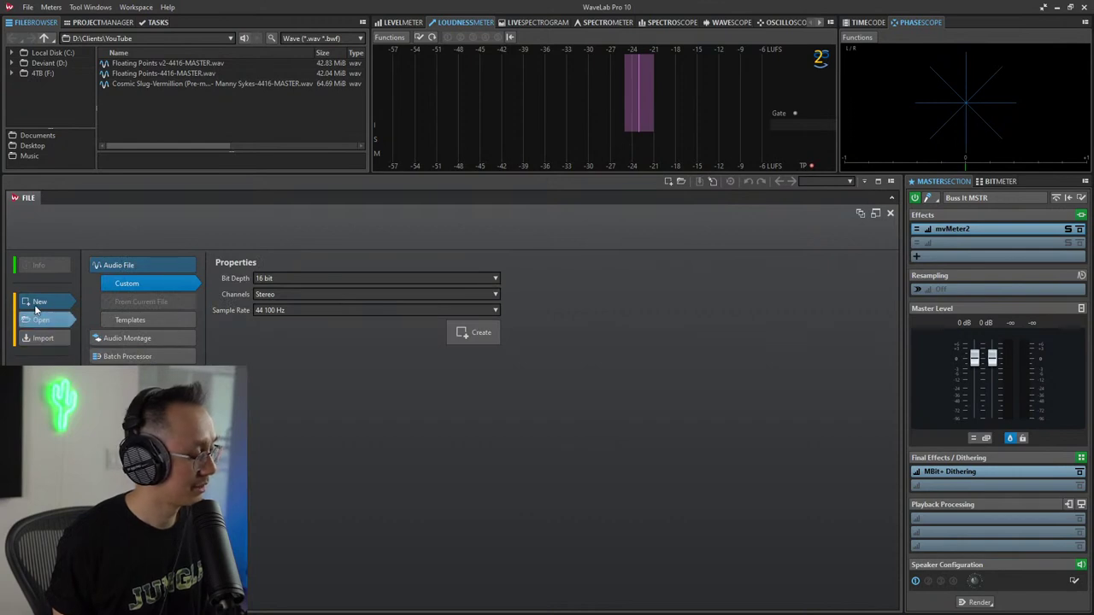
click(128, 337)
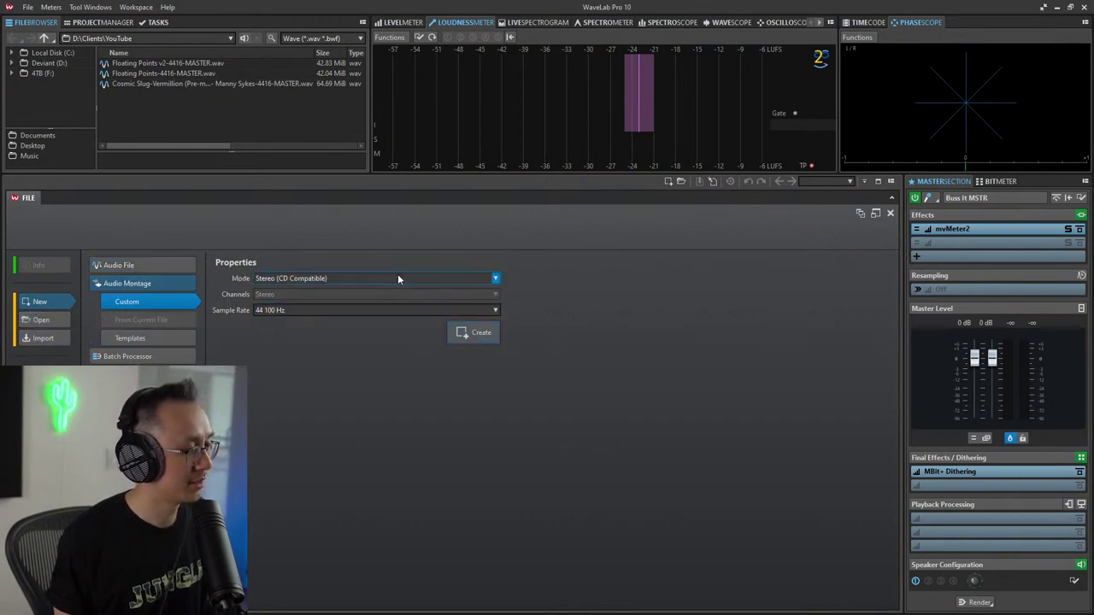
click(480, 335)
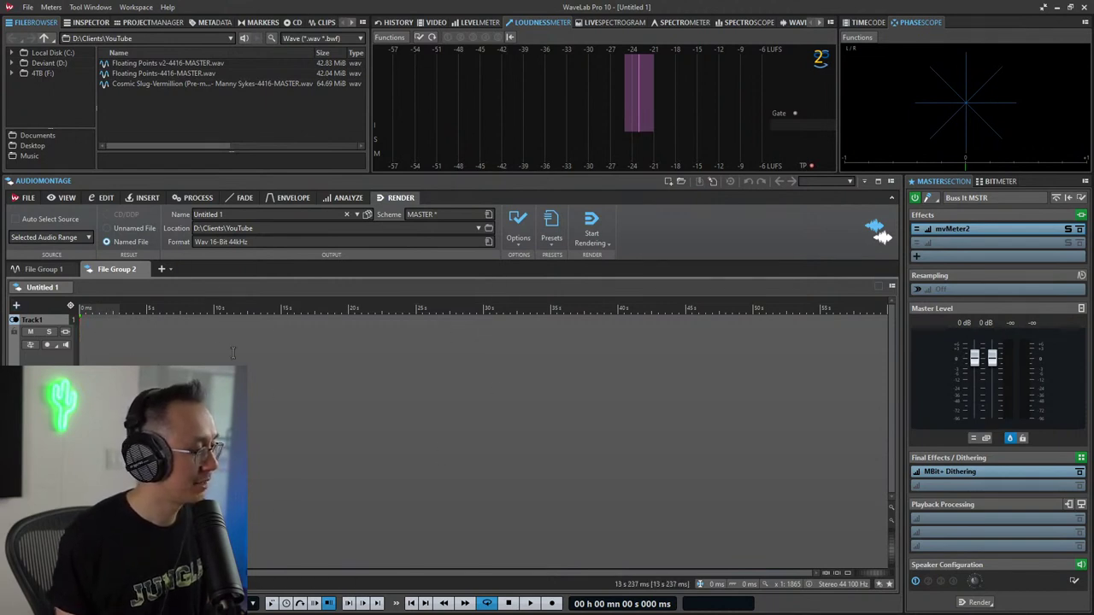
Step: Insert the recently used Floating Point v2.5 (premaster) file into Track 1 of the montage
right_click(195, 342)
mouse_move(257, 391)
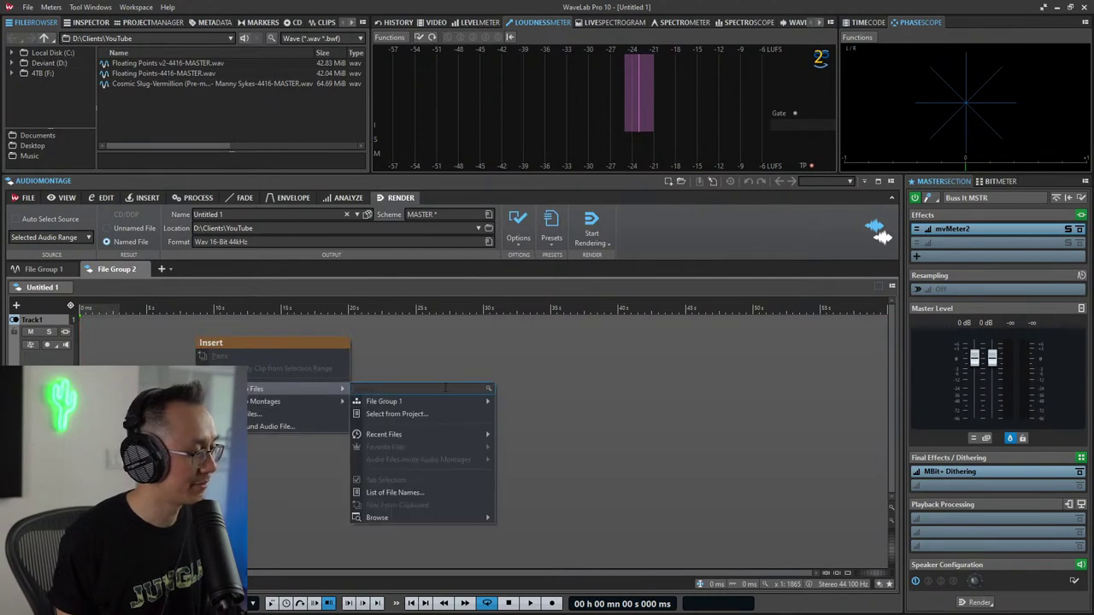
mouse_move(444, 401)
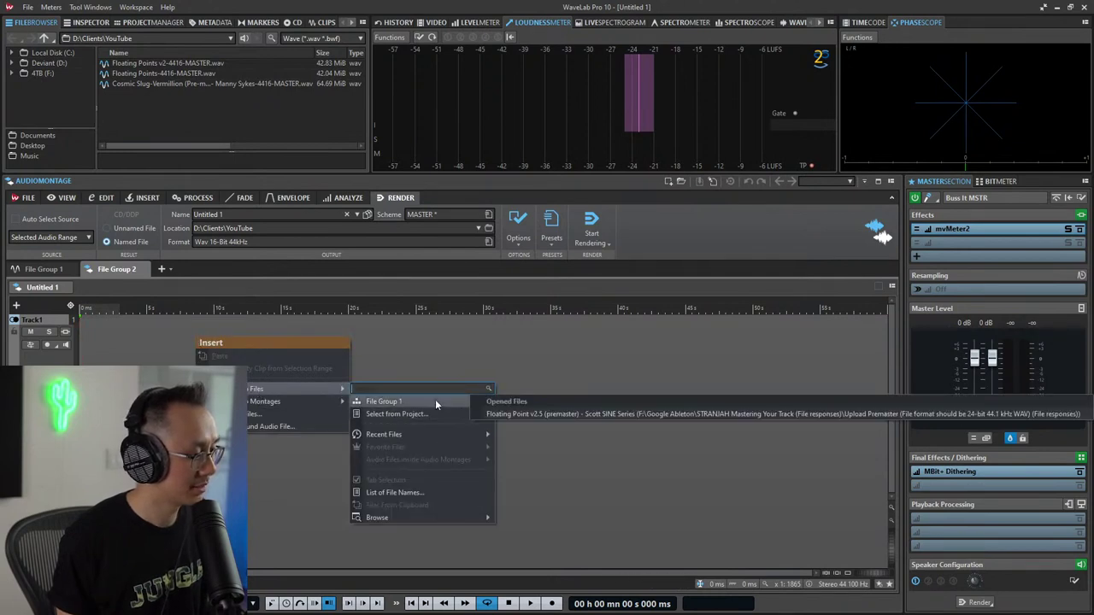
mouse_move(436, 431)
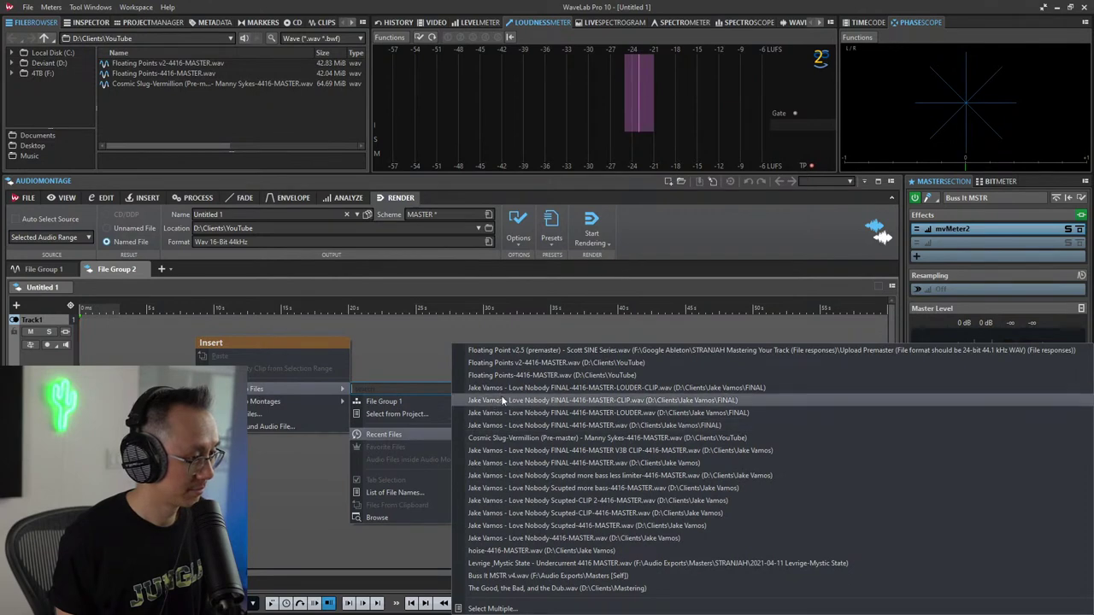
click(507, 350)
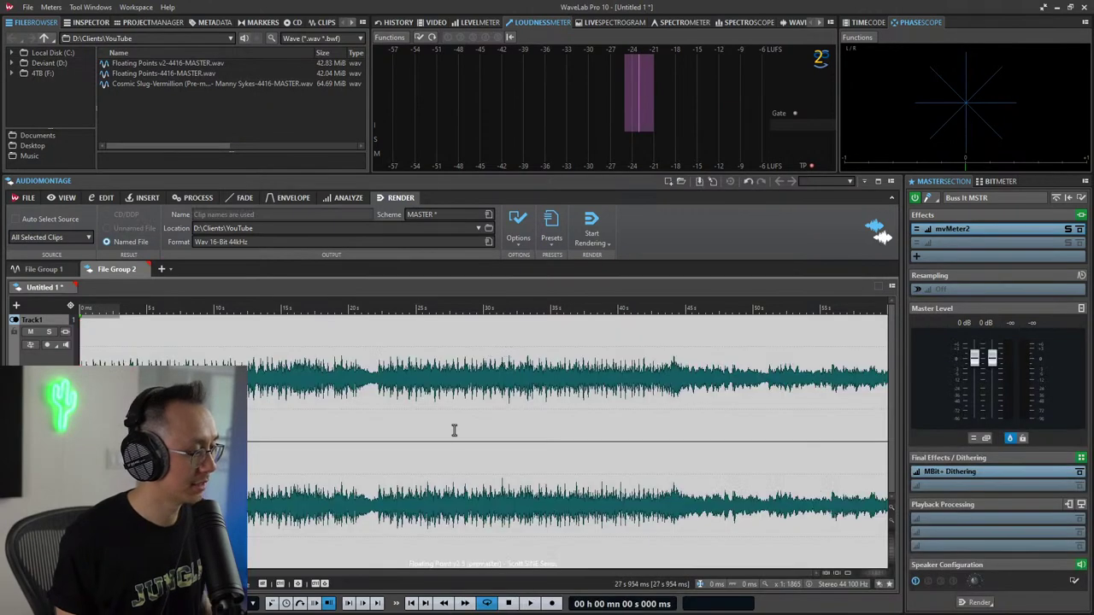
scroll(452, 429, down, 5)
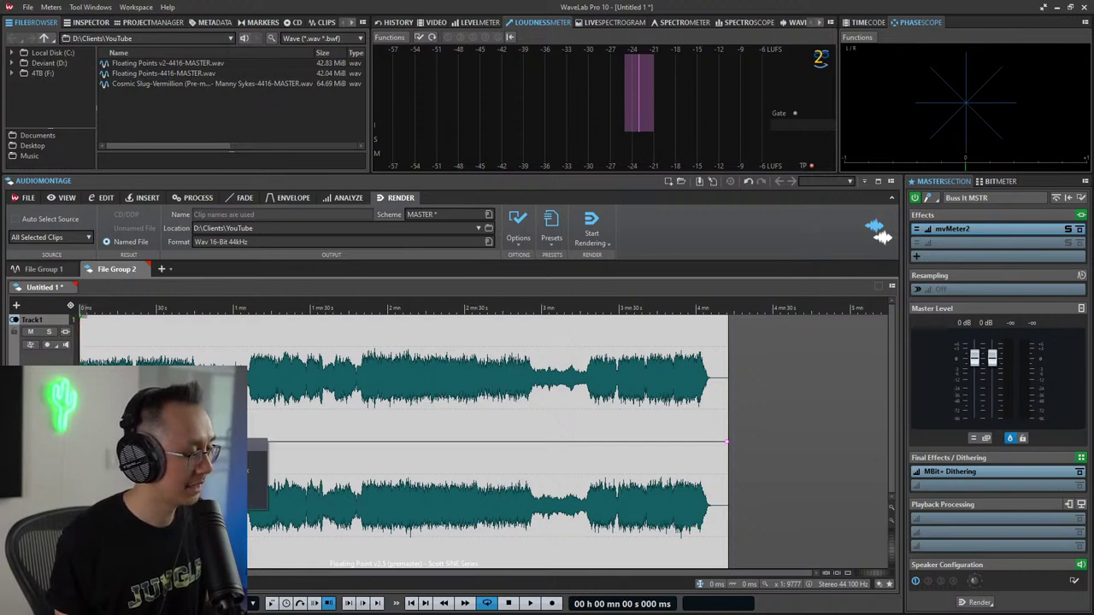
Step: Add a second track below Track 1 in the montage
click(229, 470)
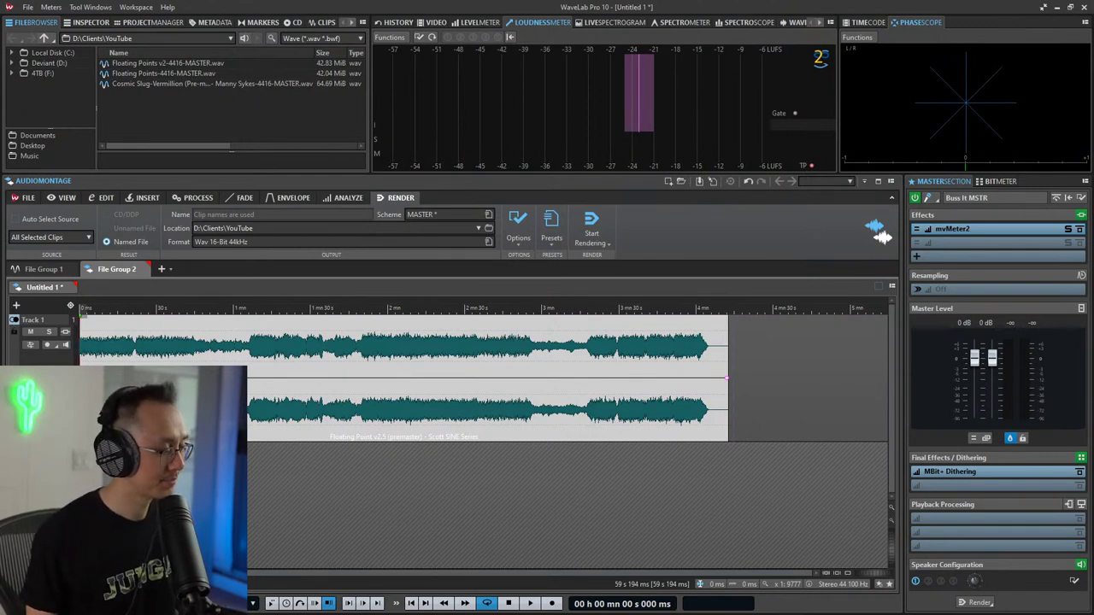
right_click(190, 470)
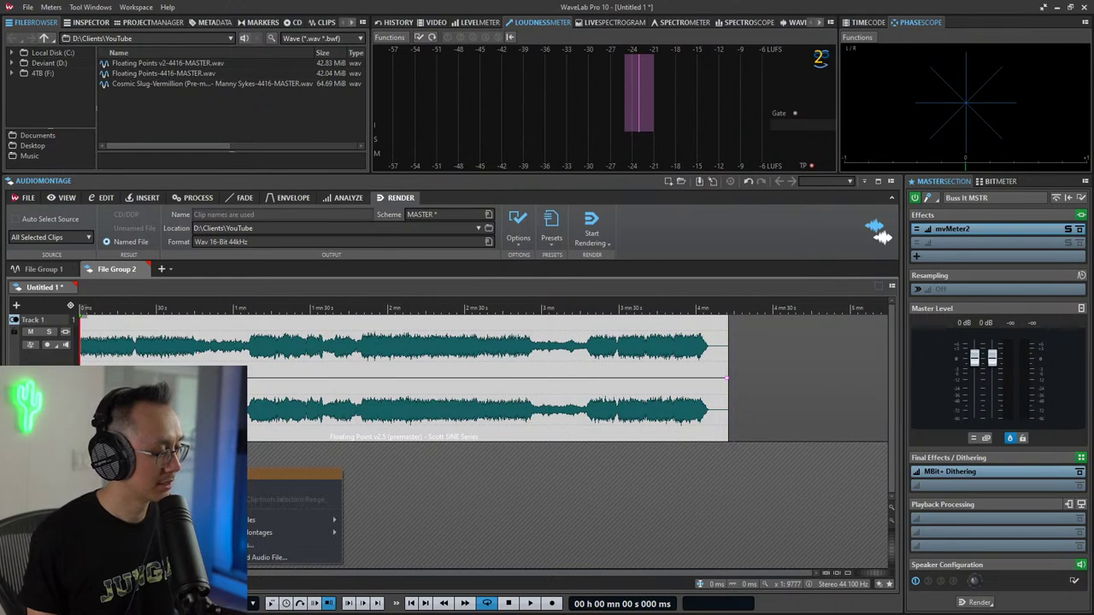
mouse_move(279, 520)
mouse_move(394, 506)
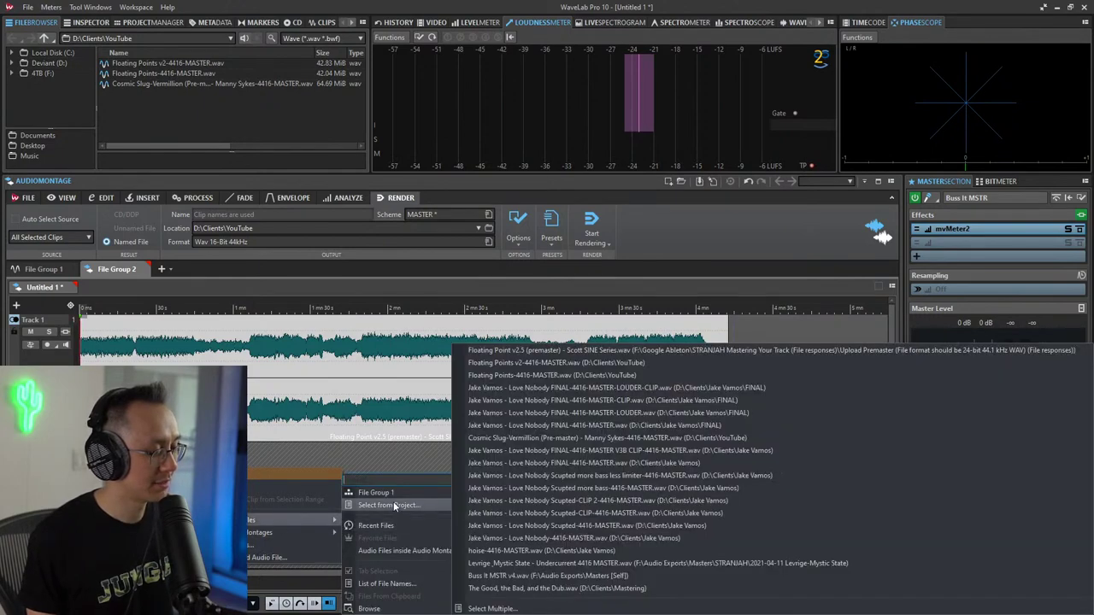
mouse_move(391, 527)
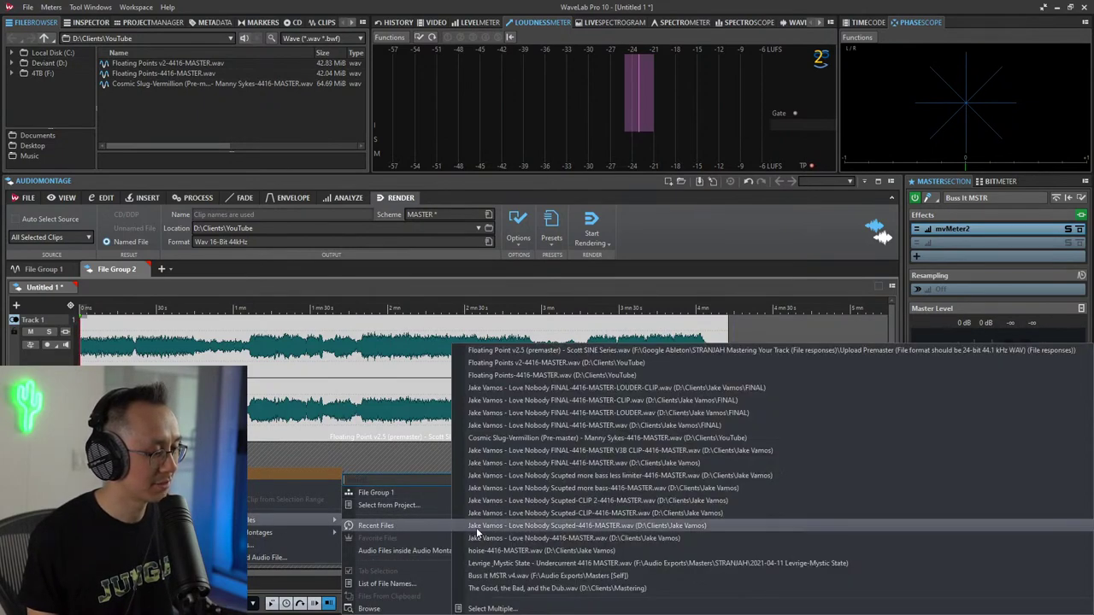
click(509, 607)
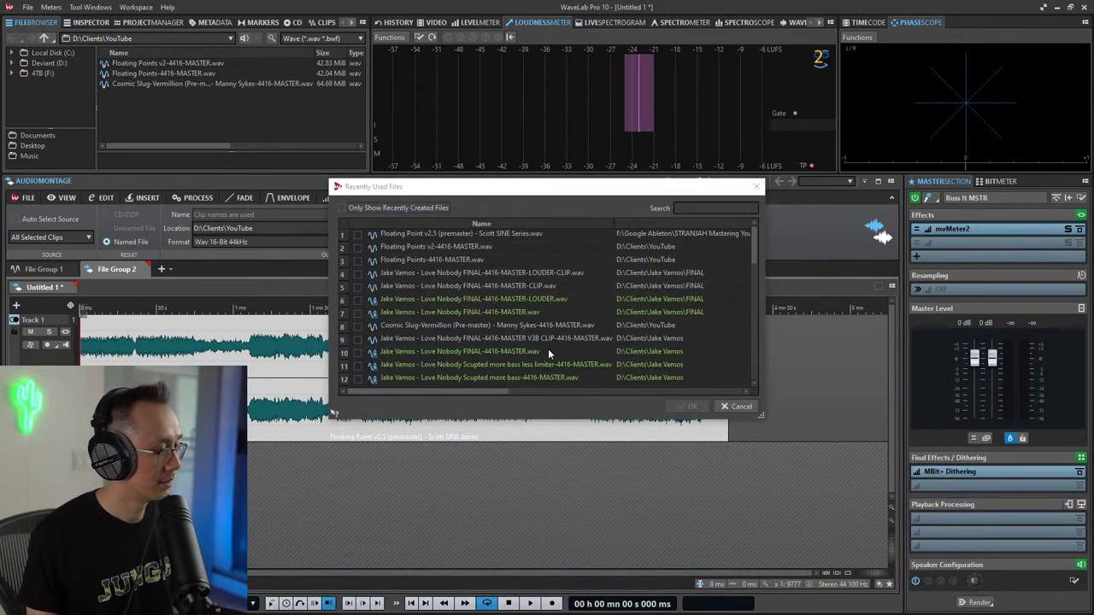
click(754, 187)
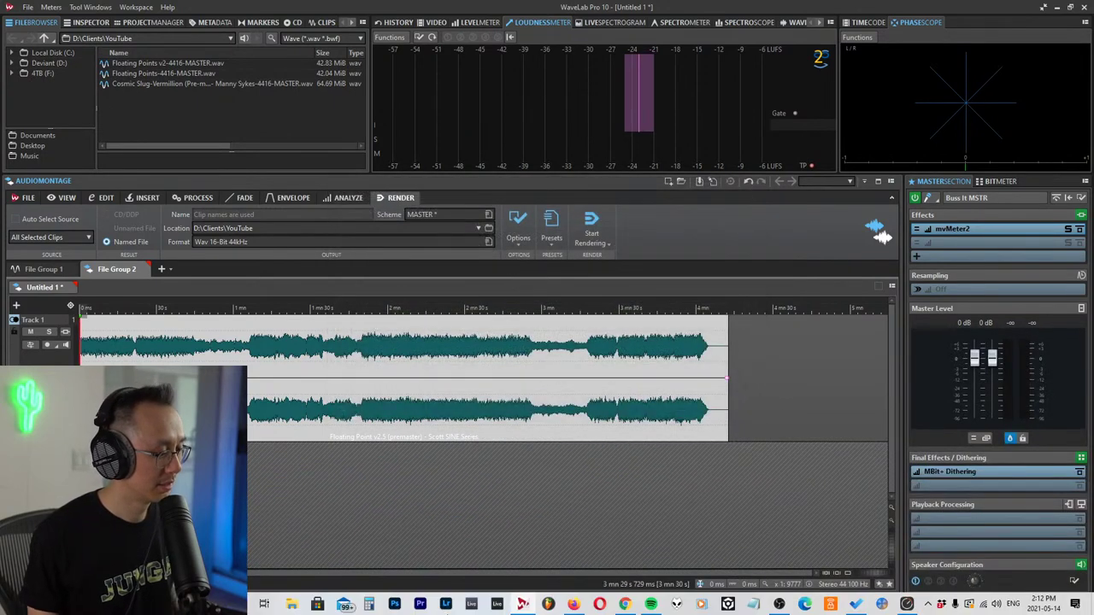
Step: Switch to File Explorer and open the Audio Exports folder on the 4TB (F:) drive, listing its subfolders first
click(291, 605)
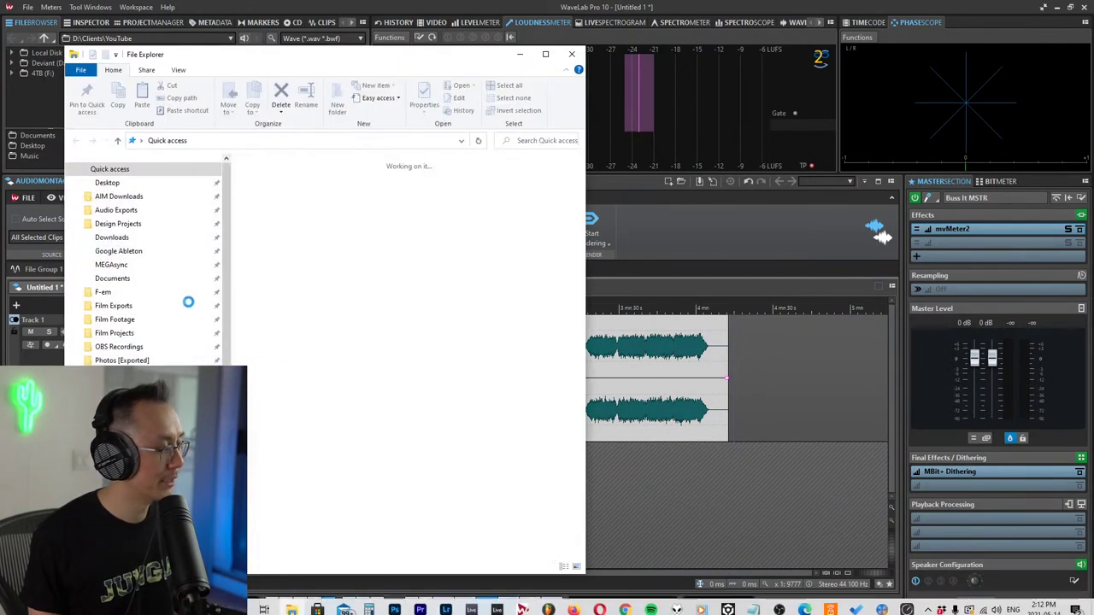
scroll(145, 257, down, 4)
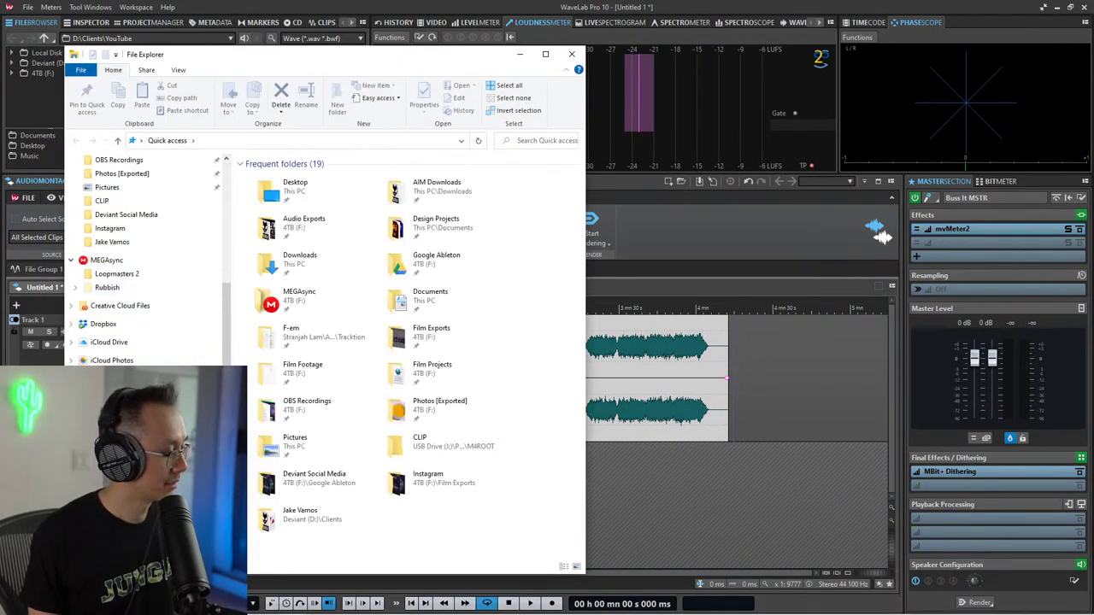
click(111, 533)
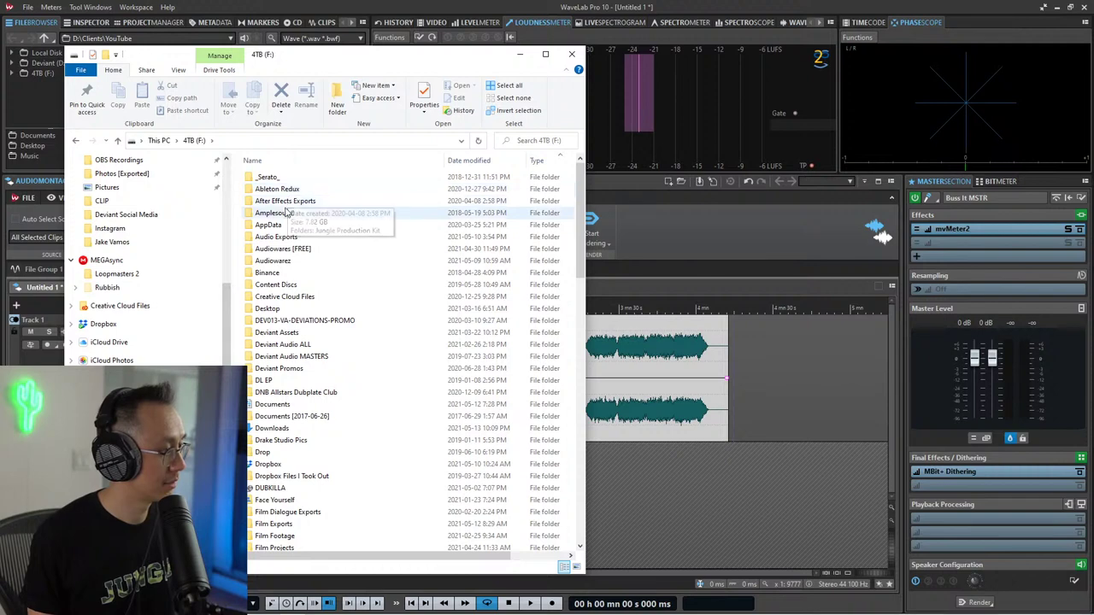
double_click(277, 237)
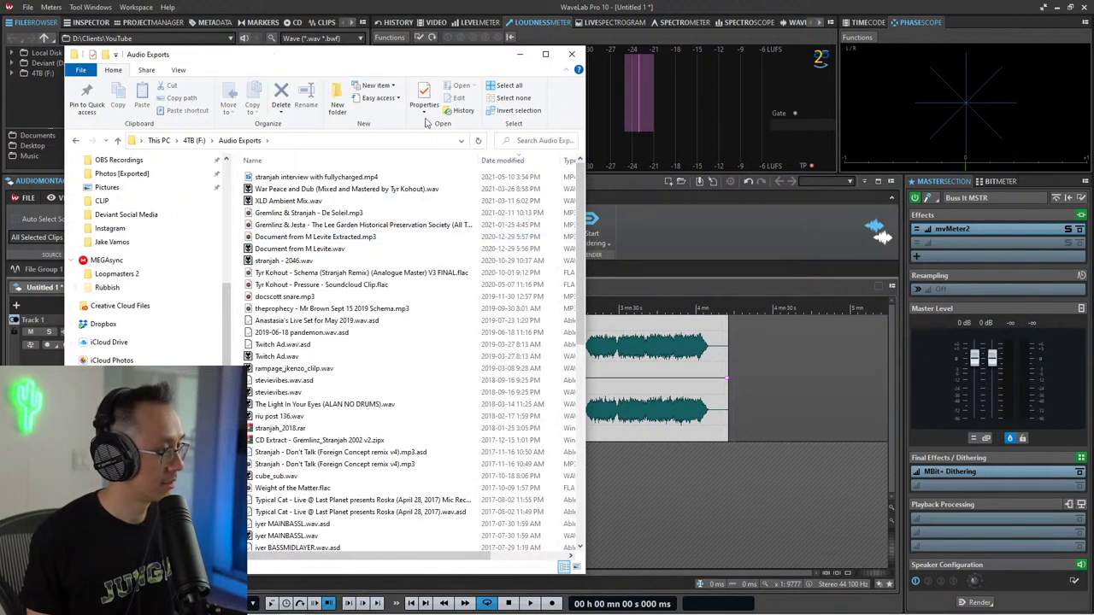
click(568, 163)
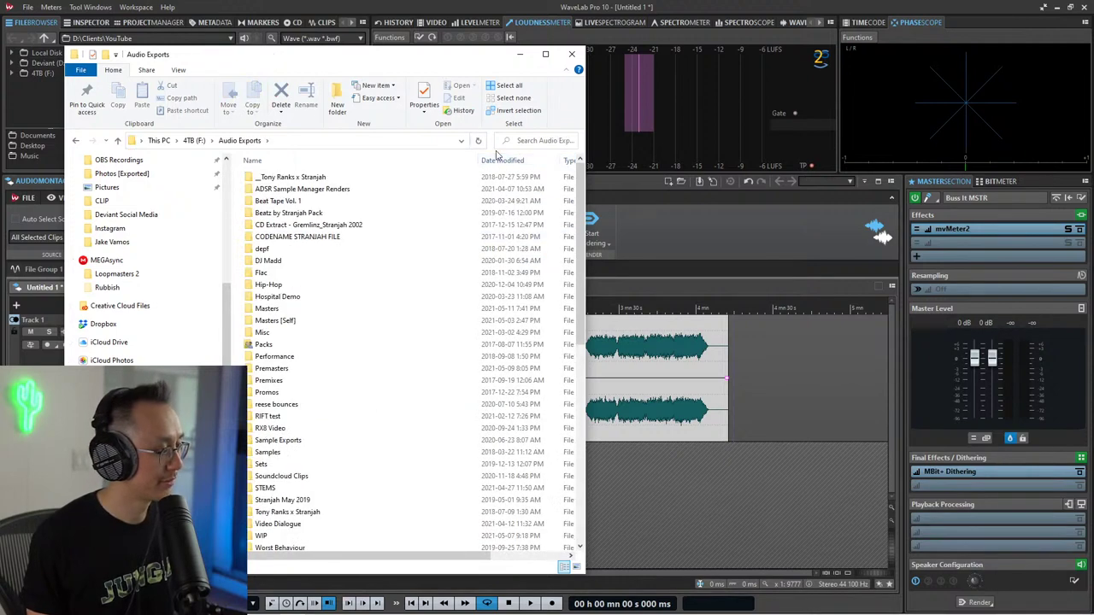
Step: Open the Masters folder, sort its contents by type and open the Bob Masters subfolder
double_click(296, 309)
drag(402, 62, 730, 40)
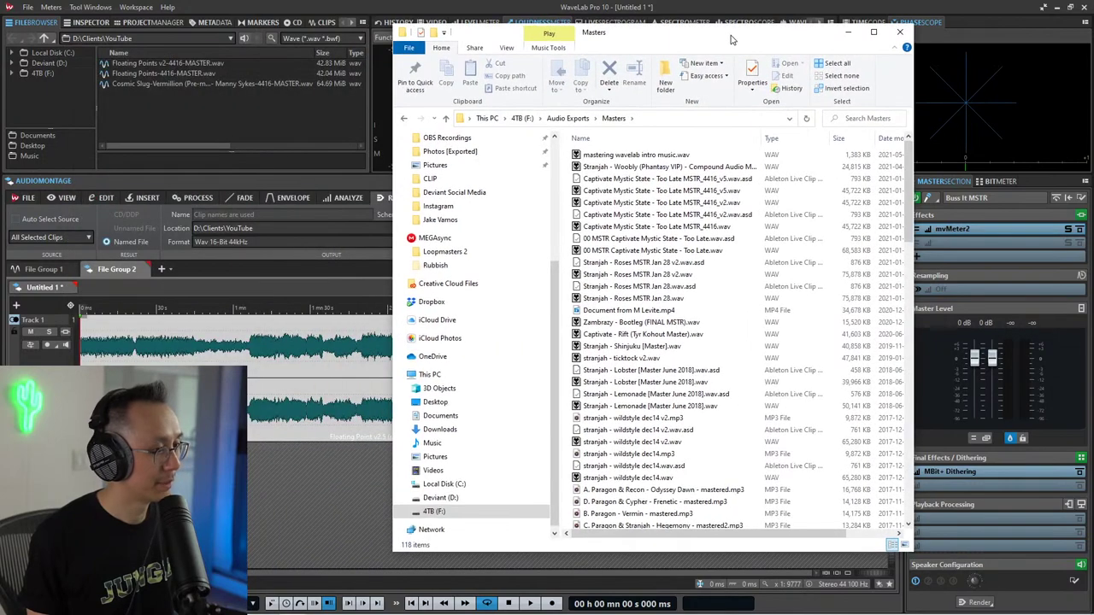
click(787, 138)
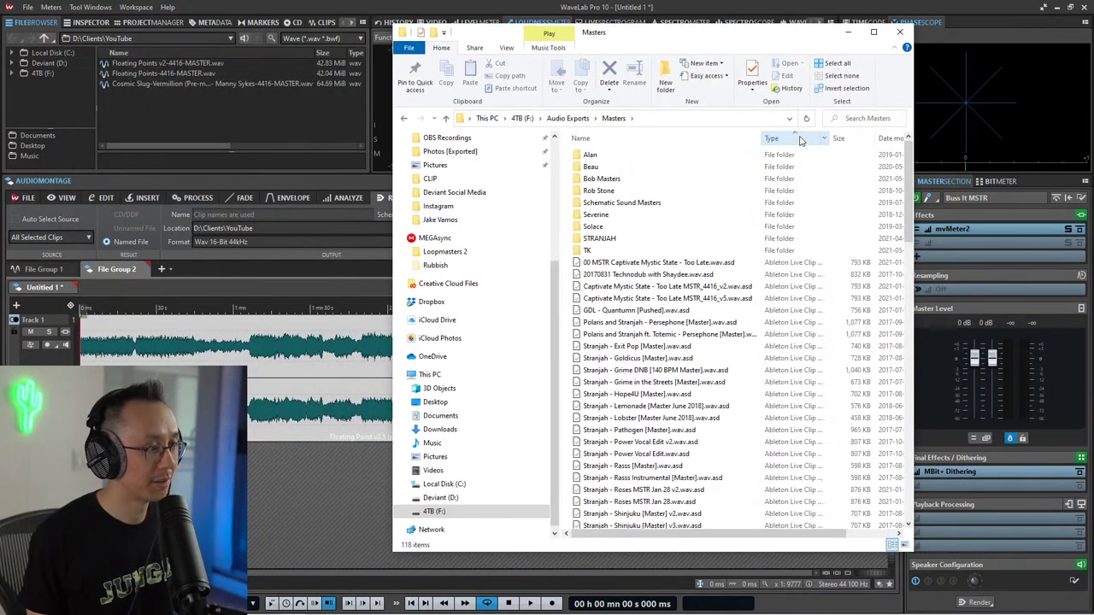
double_click(628, 179)
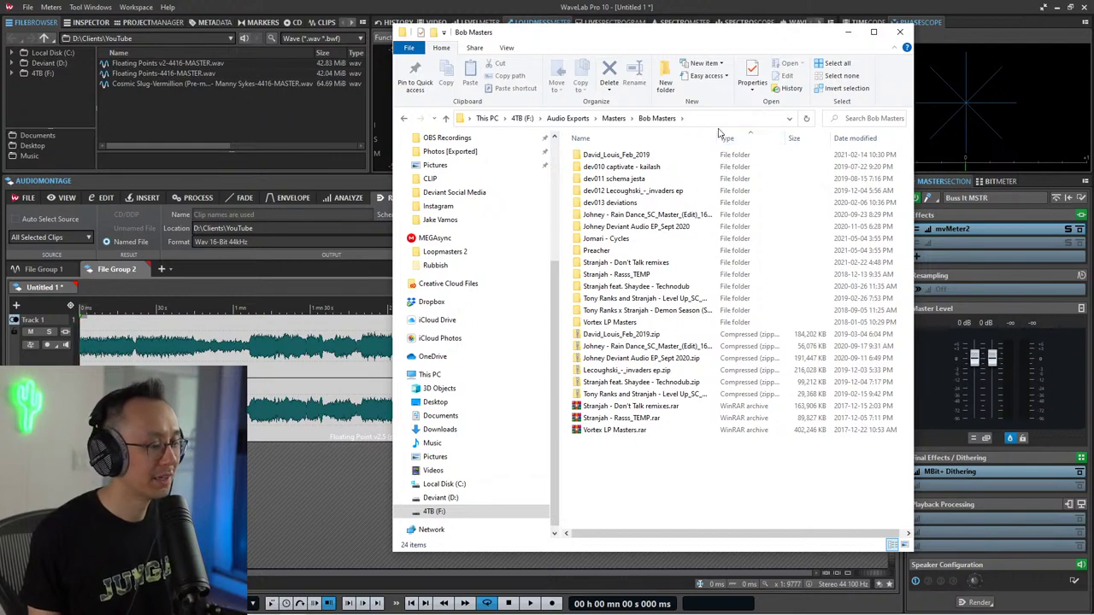
Step: Switch to Firefox, search for "subvert mastering", view the Subvert Central Mastering website and return to the file browser
click(573, 604)
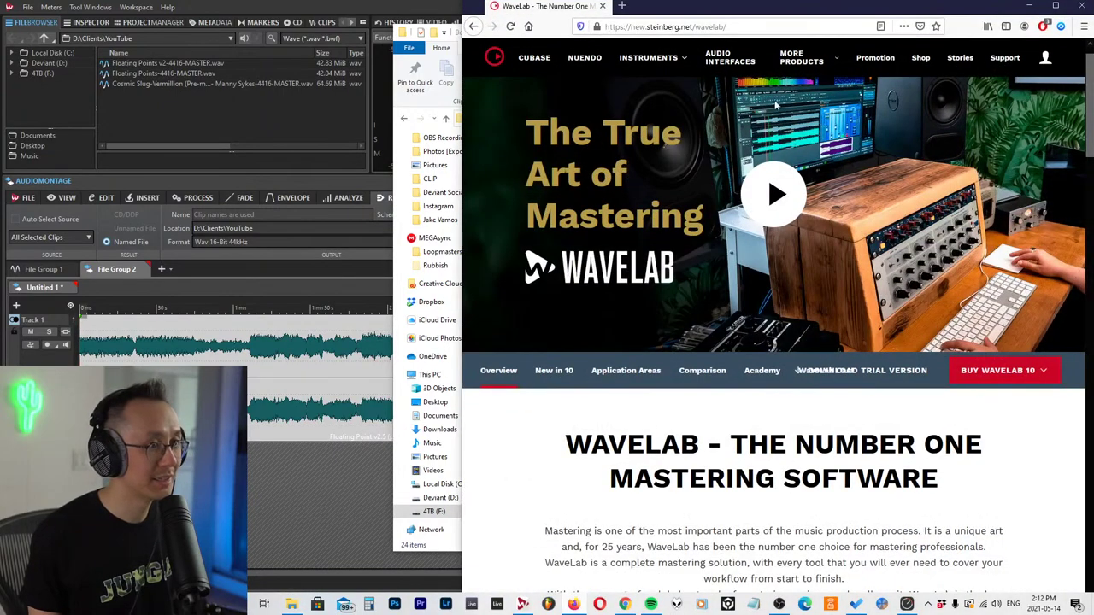
click(624, 7)
text(s)
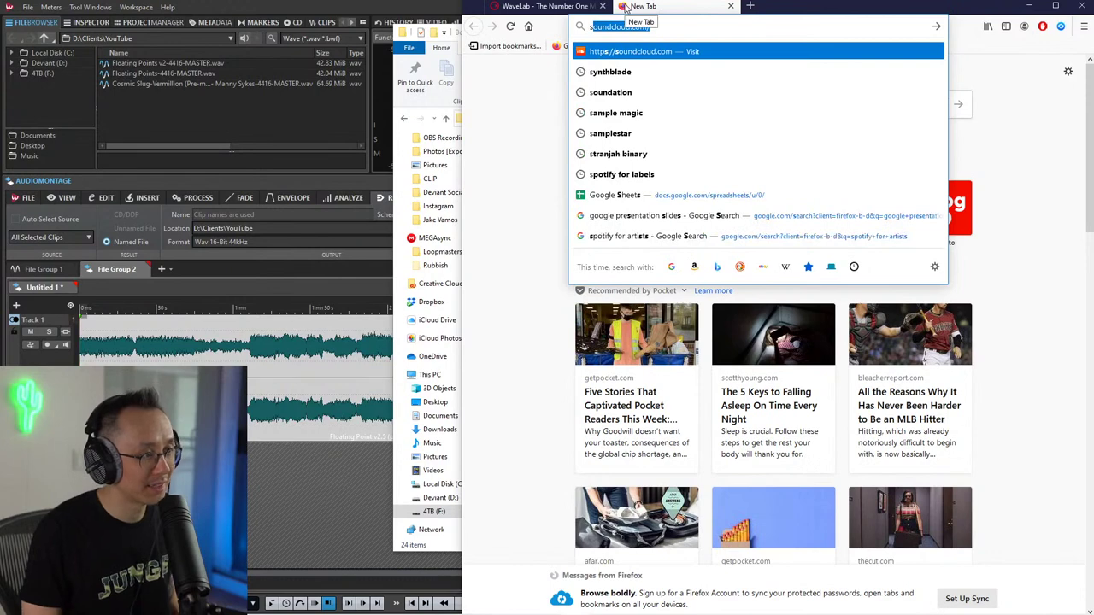
text(ubvert)
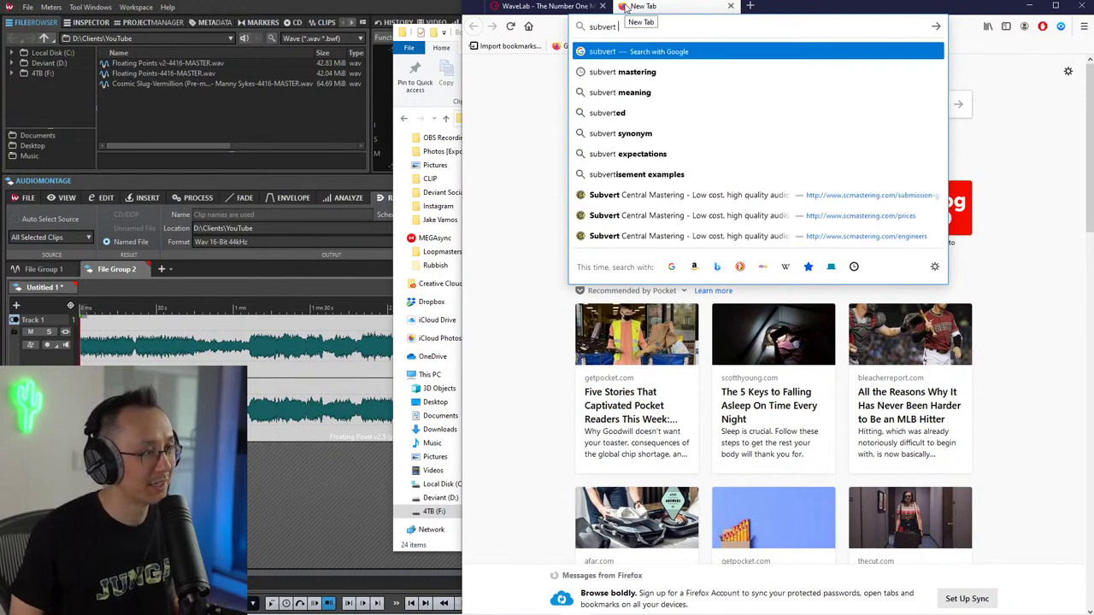
key(Down)
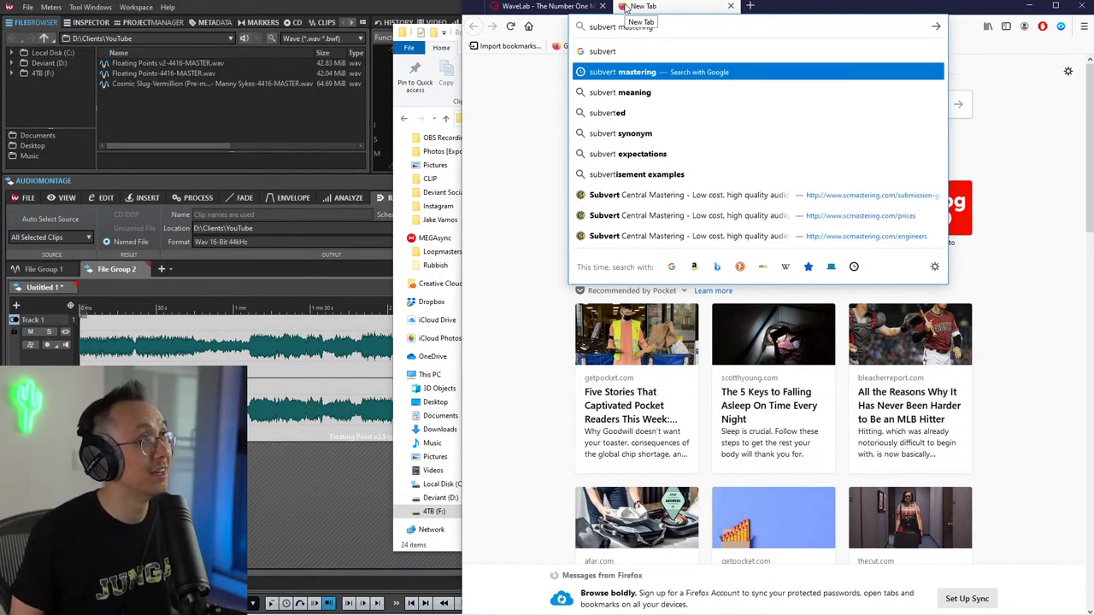
key(Return)
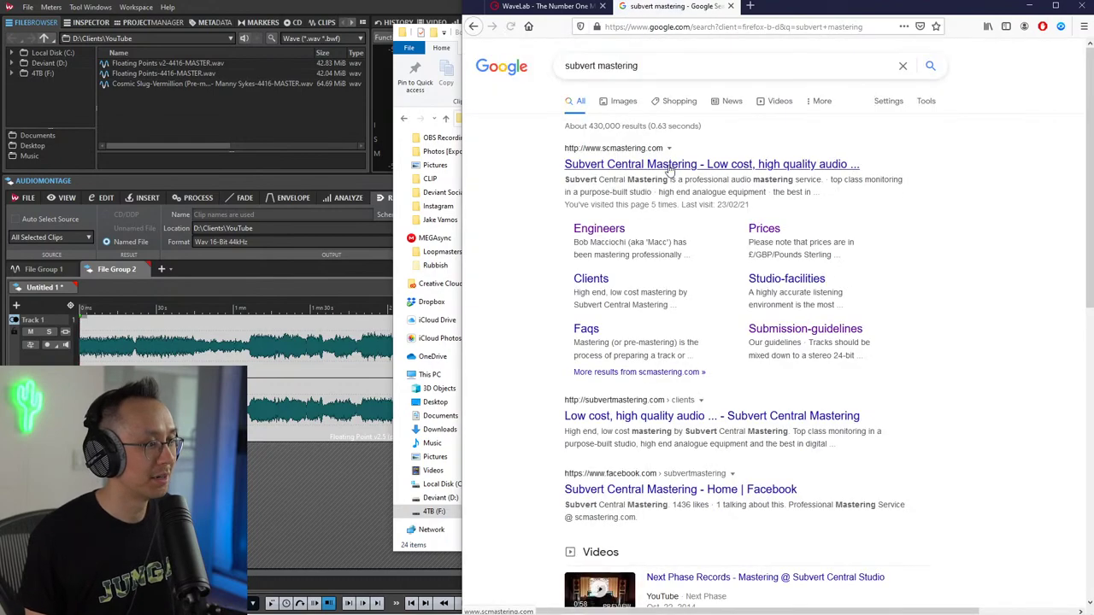
double_click(896, 11)
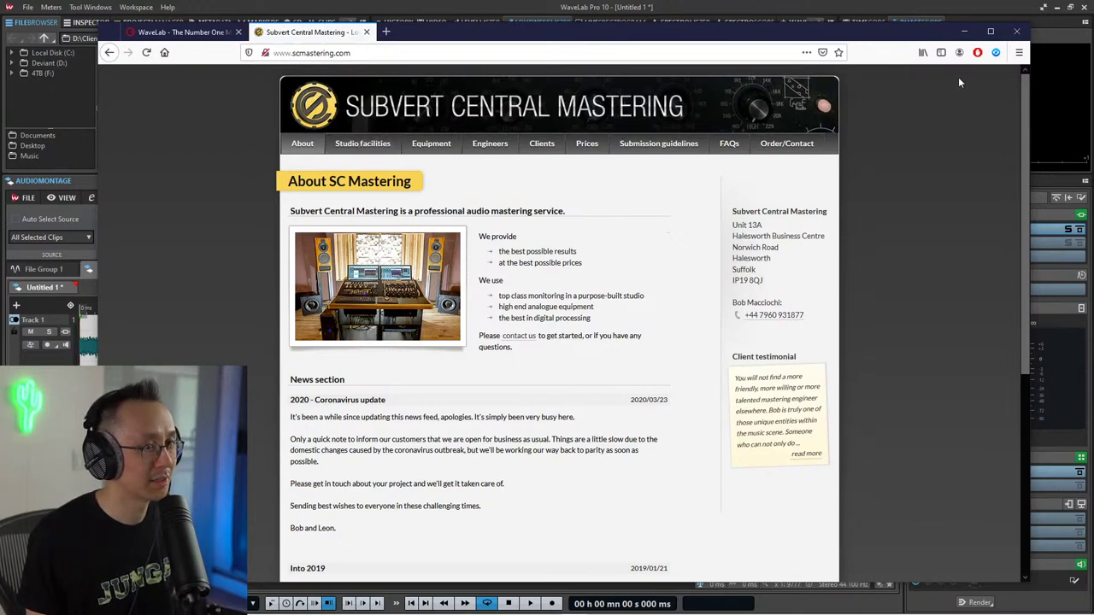
click(966, 33)
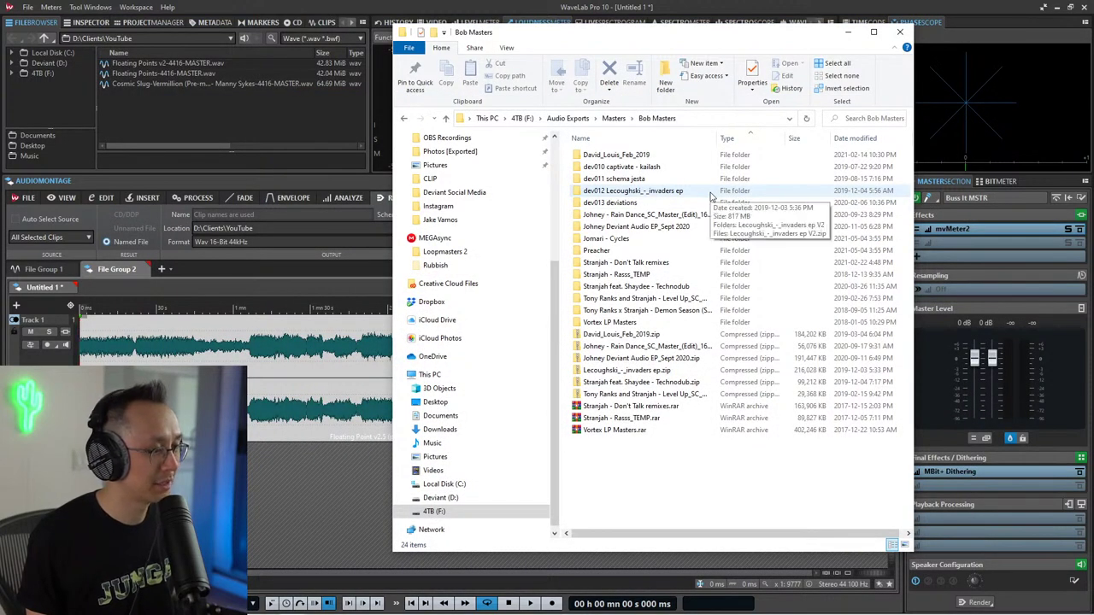
Step: Insert the Rosewood_SC_Master_1644.wav file from dev013 deviations > Deviations_Masters into the montage's second track
click(618, 239)
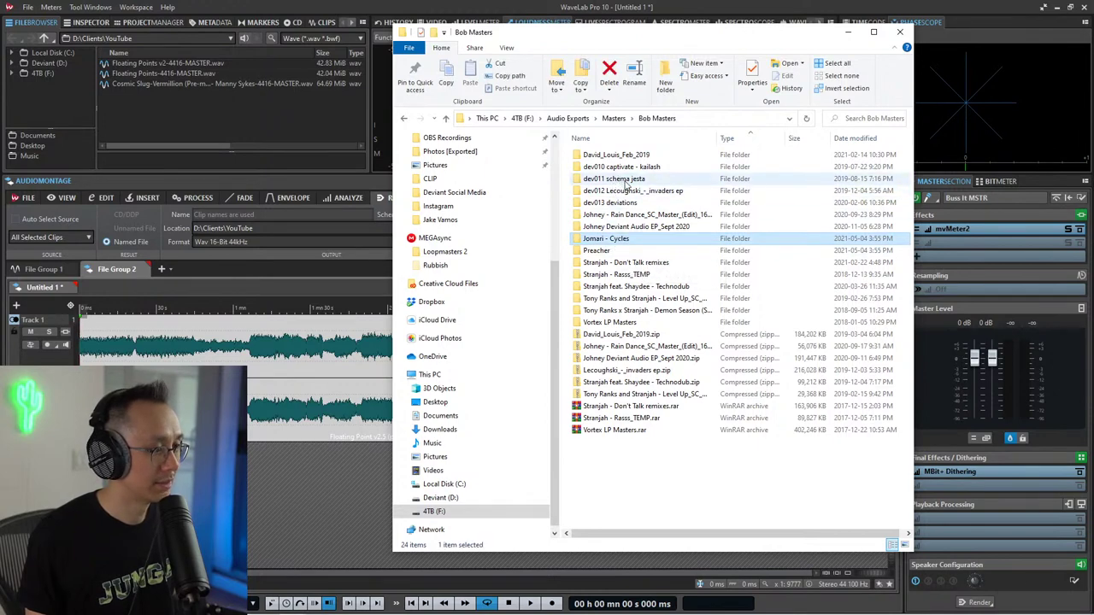
double_click(611, 203)
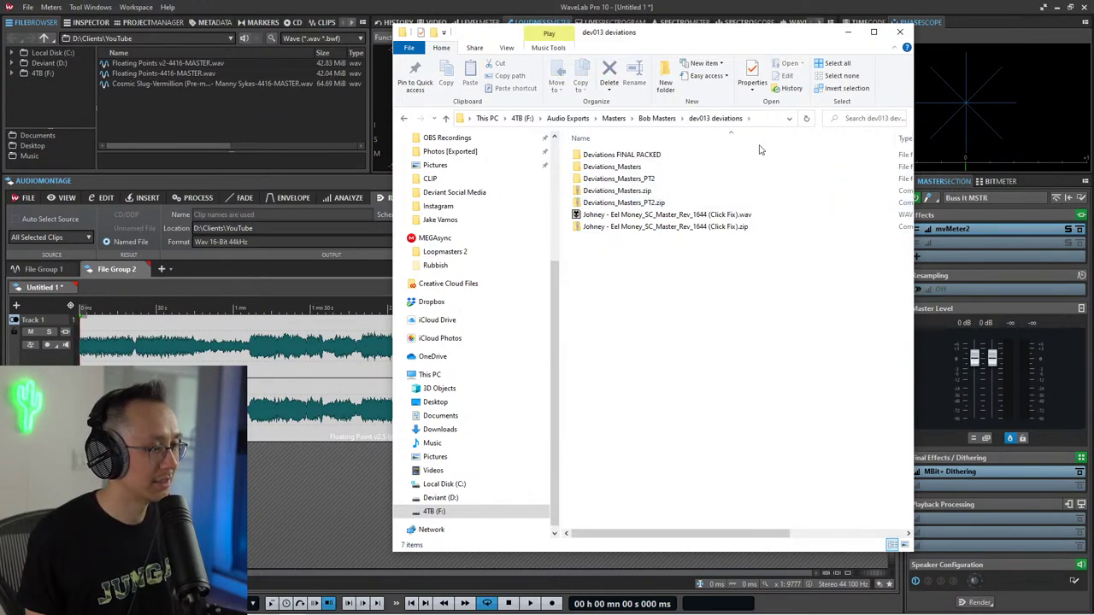
double_click(611, 166)
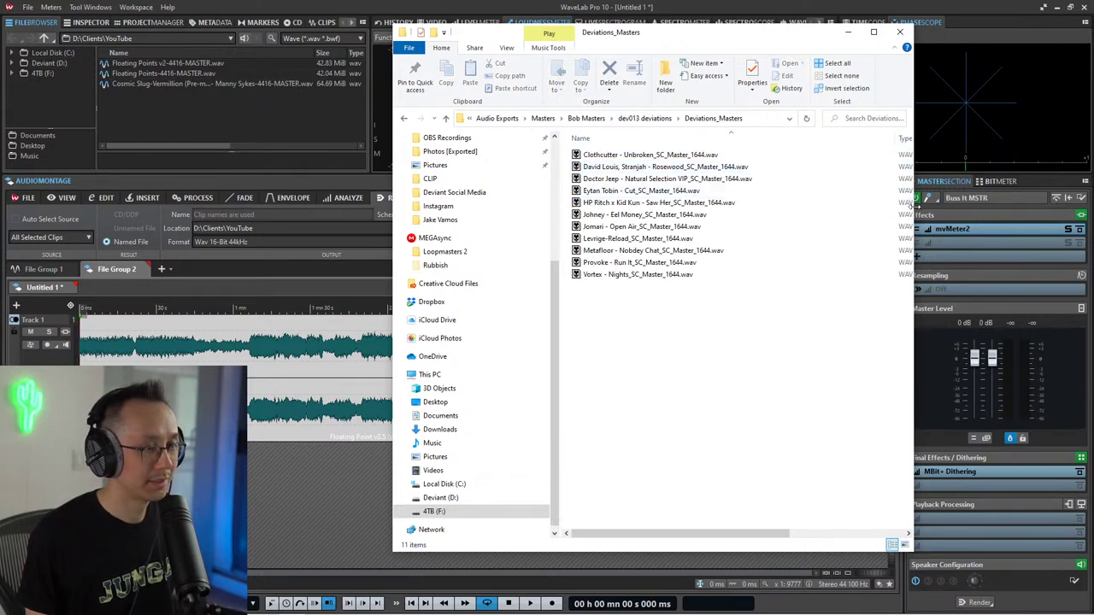
drag(915, 205, 1010, 206)
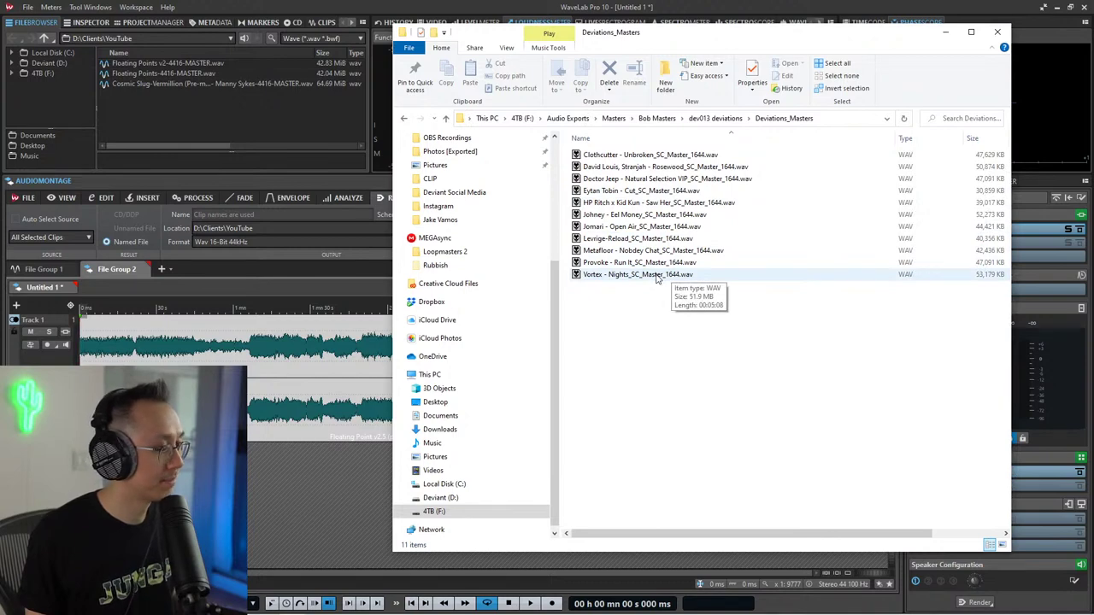
click(611, 166)
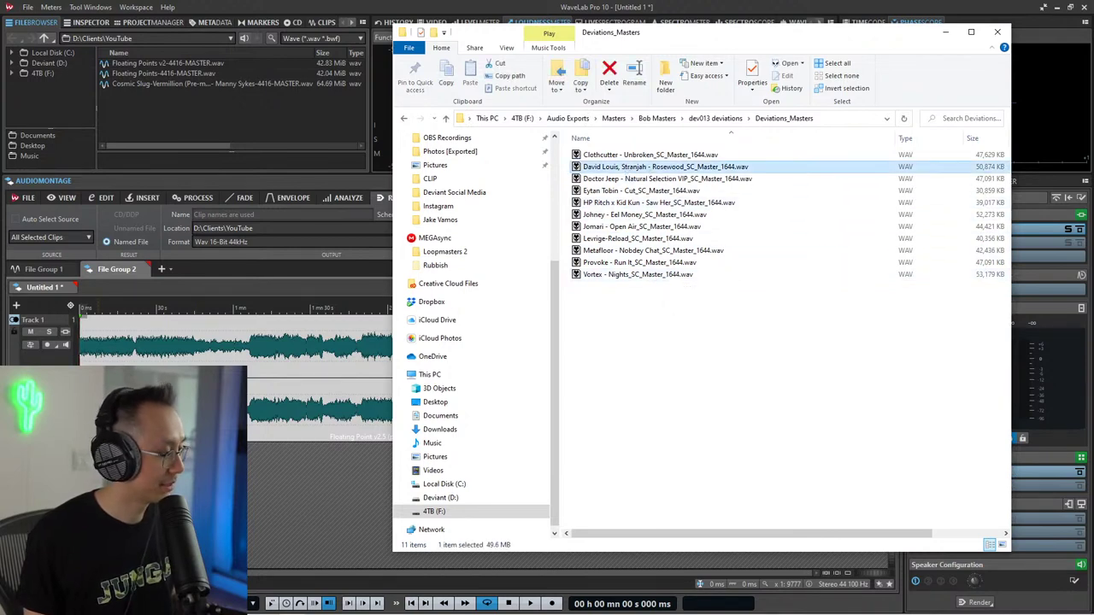
drag(611, 167, 111, 488)
Step: Audition the premaster on Track 1 from about 1 mn 25 s and again from about 1 mn 13 s
click(299, 517)
key(space)
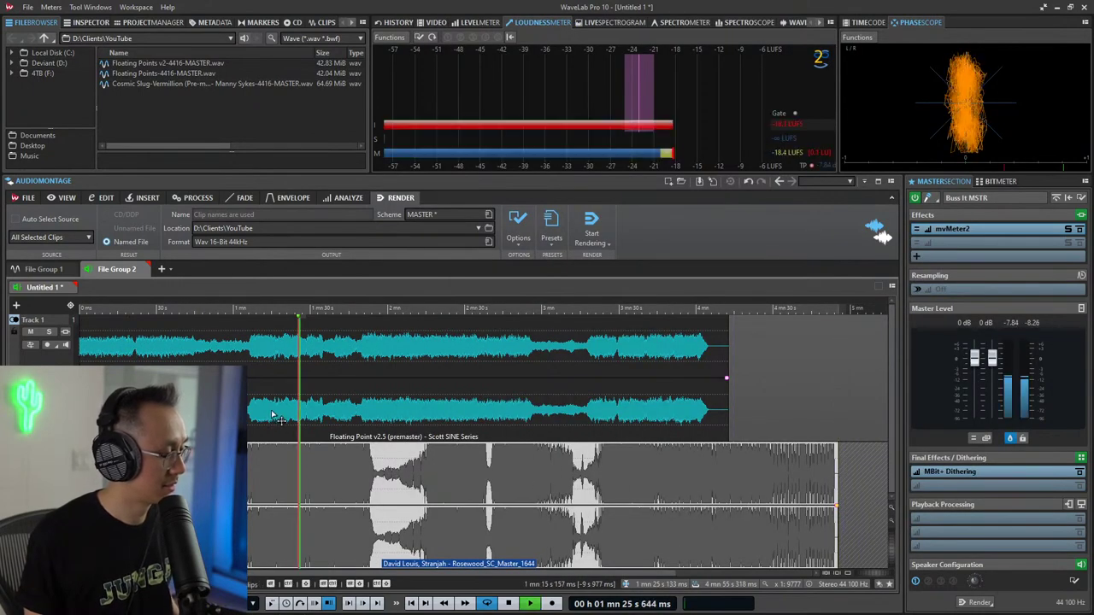
key(space)
click(269, 405)
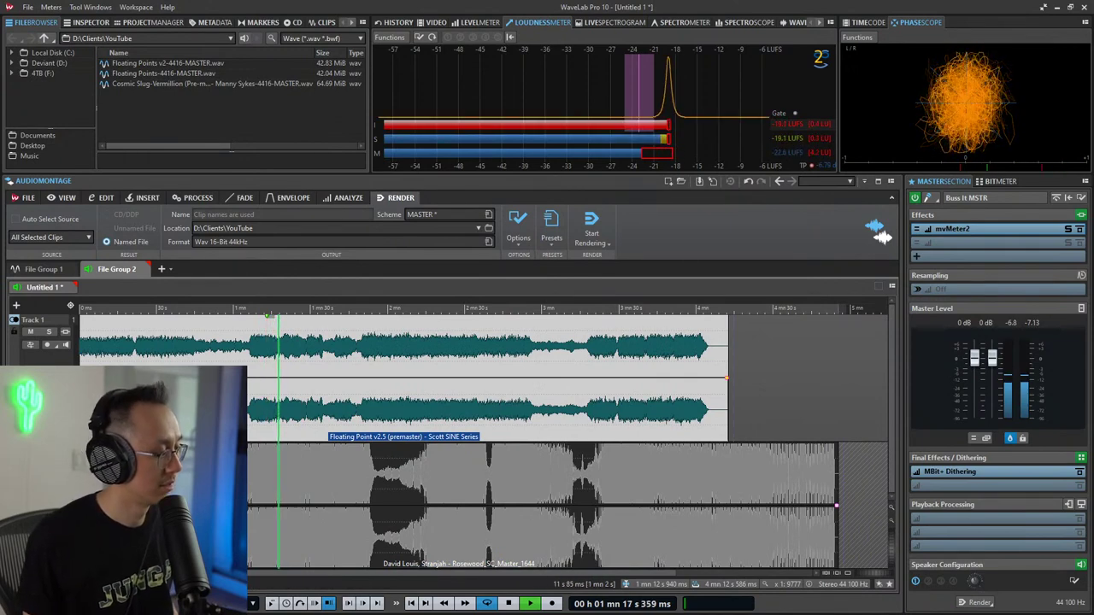
key(space)
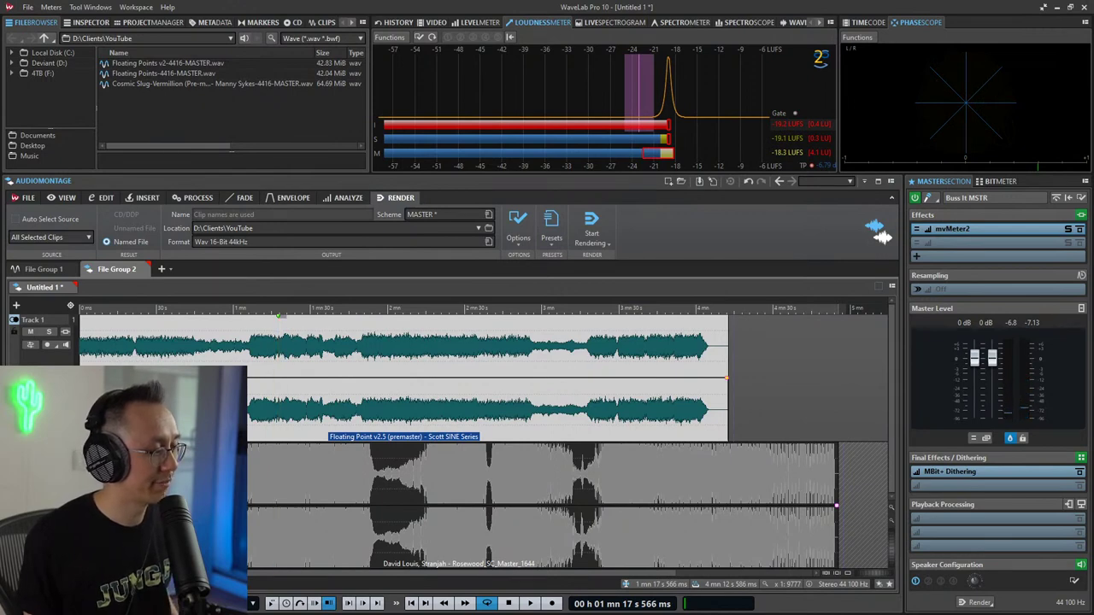
key(s)
key(s)
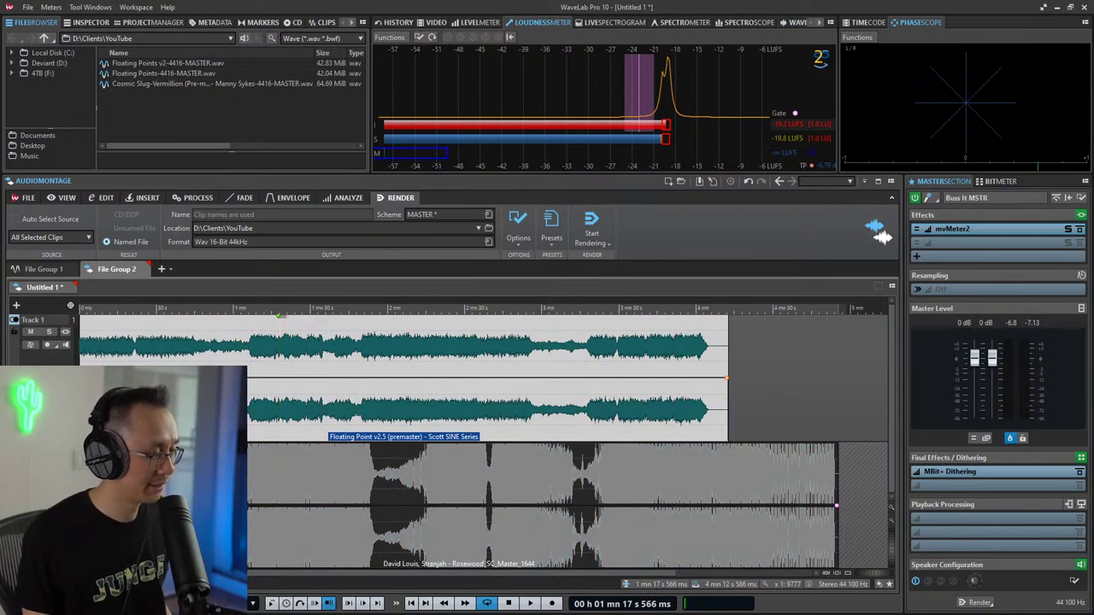
Step: Replay the premaster from about 1 mn 9 s to check its loudness on the meter
key(space)
key(space)
click(258, 404)
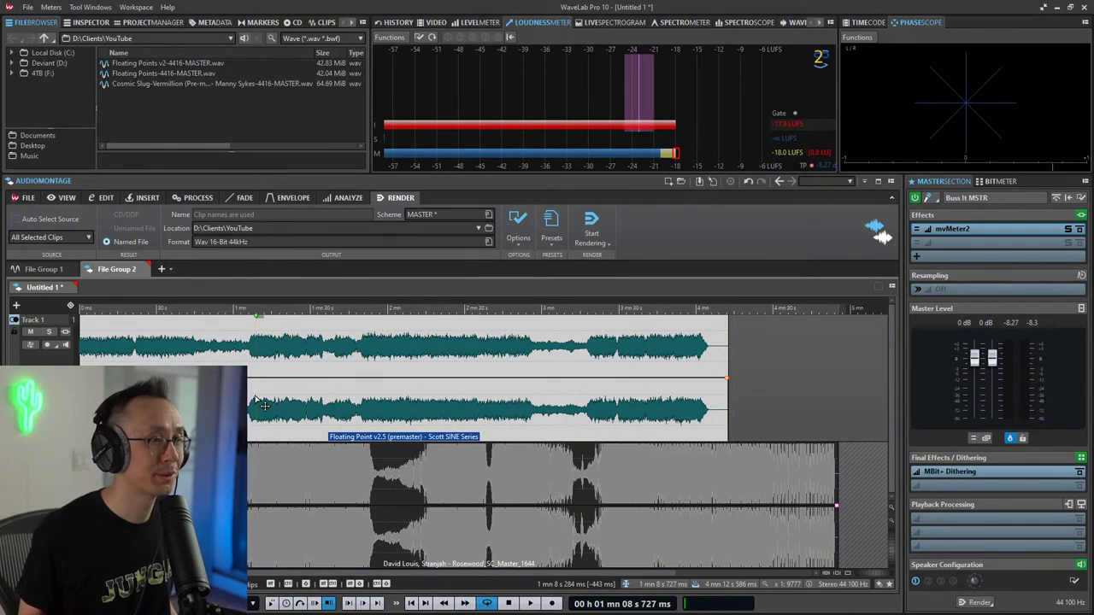
key(space)
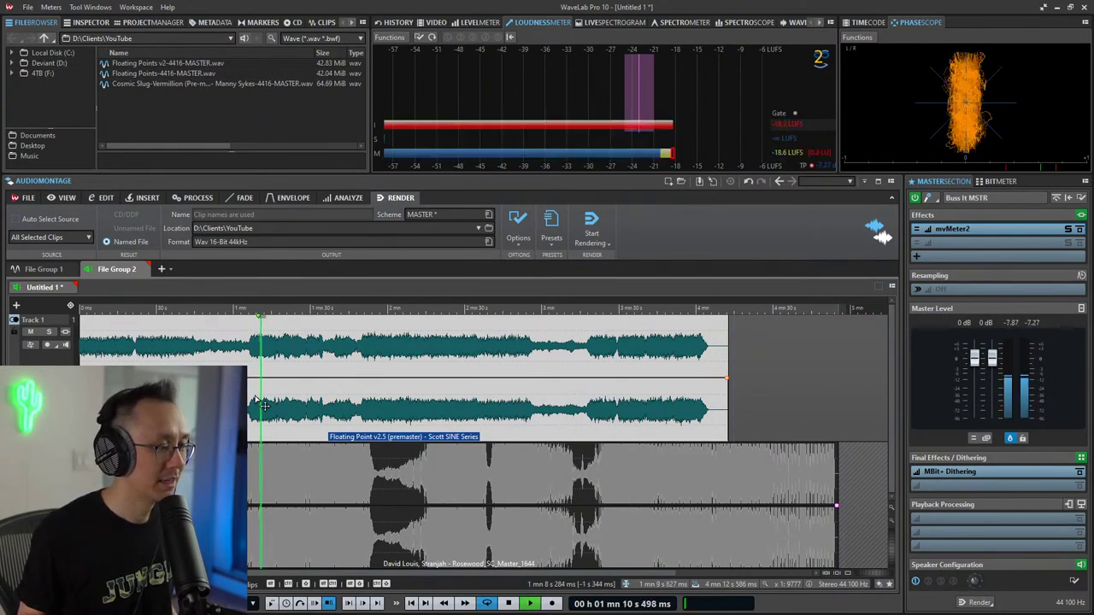
key(space)
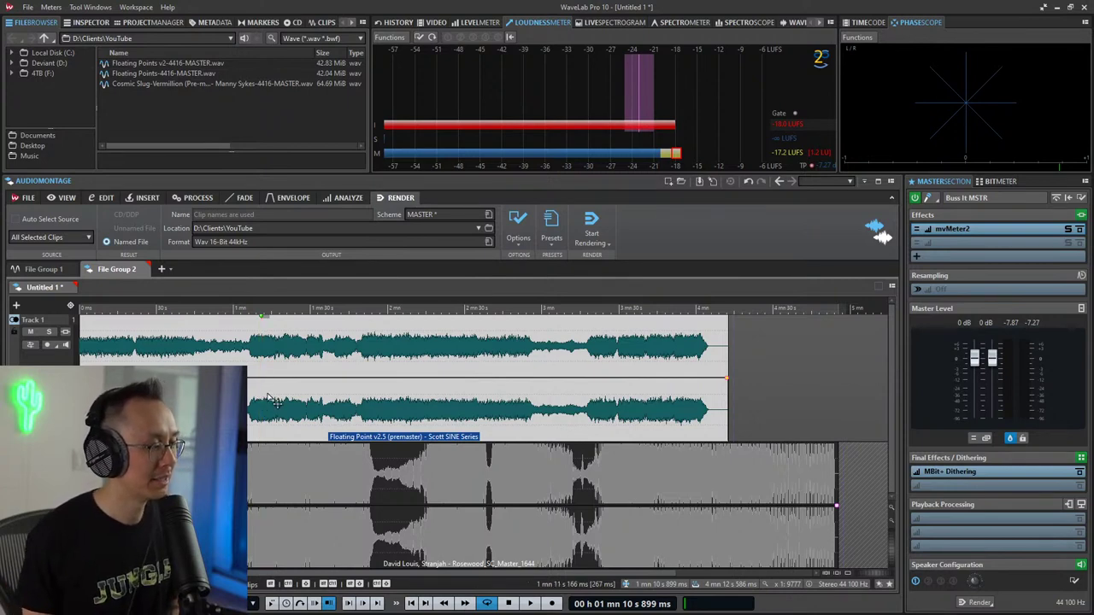
Step: Resume playback and briefly solo the second track to compare the Rosewood master with the premaster
key(space)
click(49, 459)
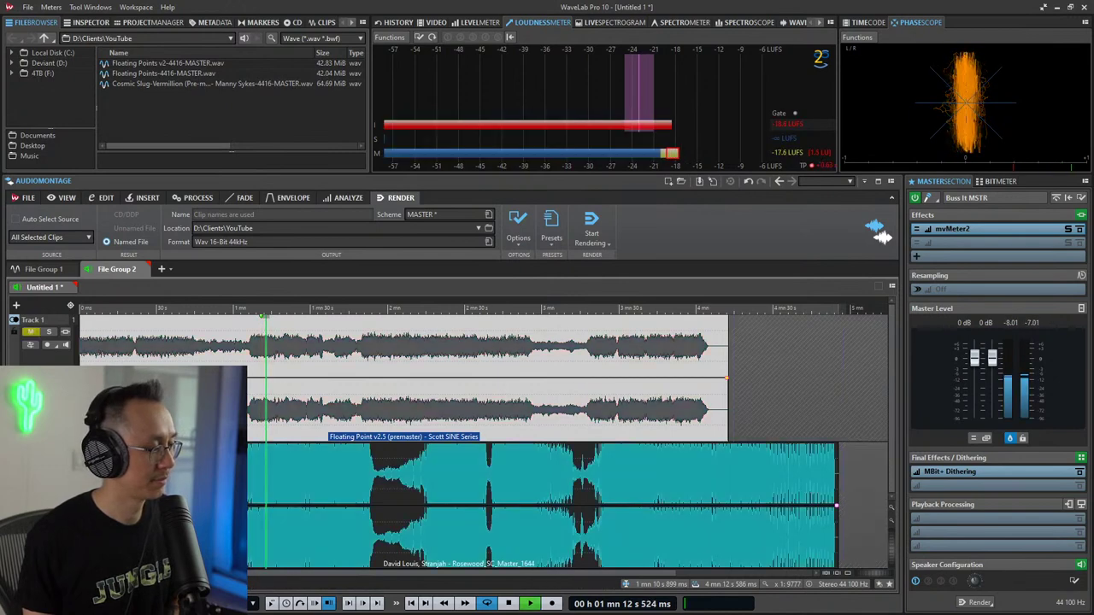
key(Return)
click(49, 459)
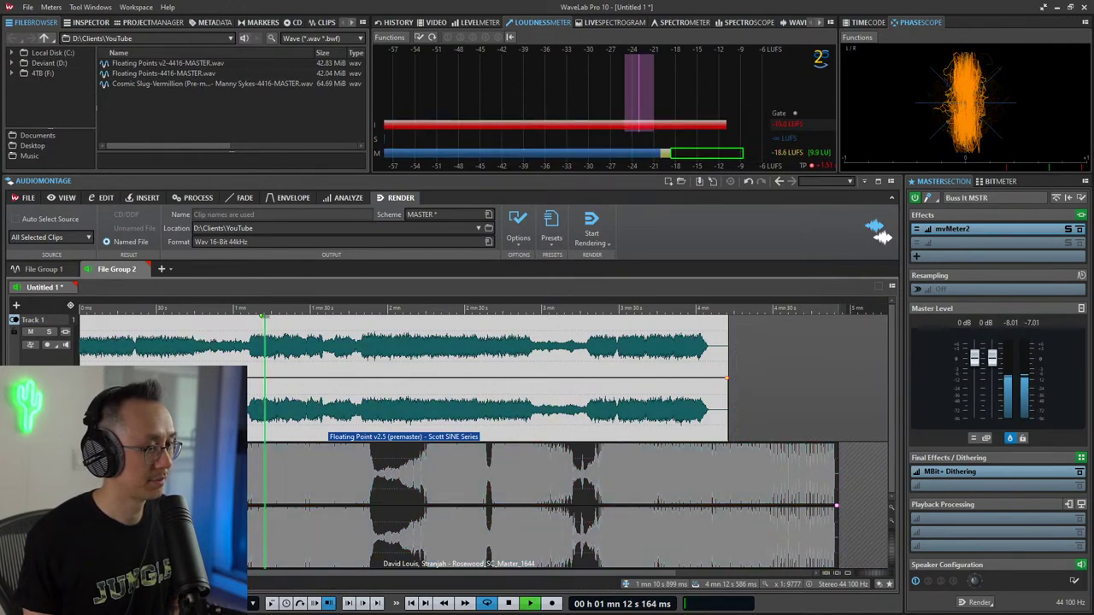
Step: Toggle solo on the second track to compare the Rosewood master with the premaster, and stop playback at about 1 mn 16 s
click(49, 459)
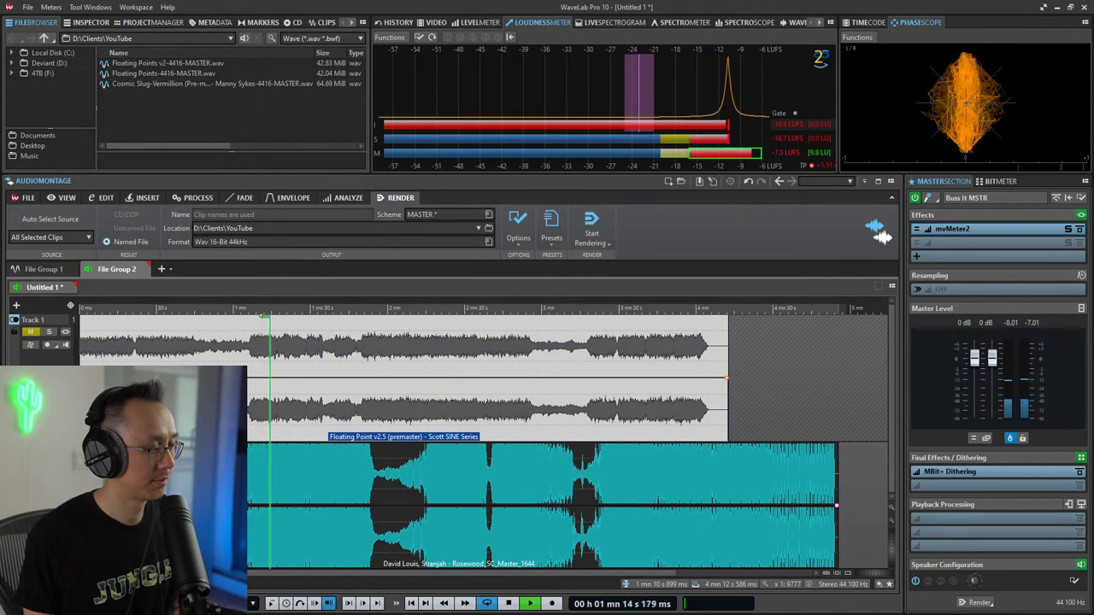
click(48, 459)
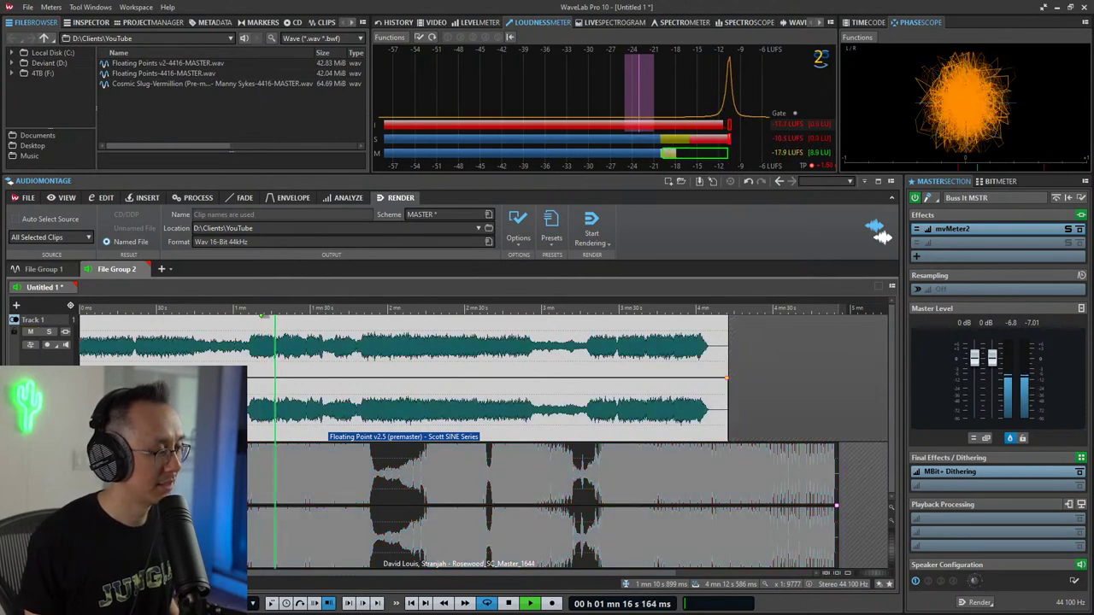
key(space)
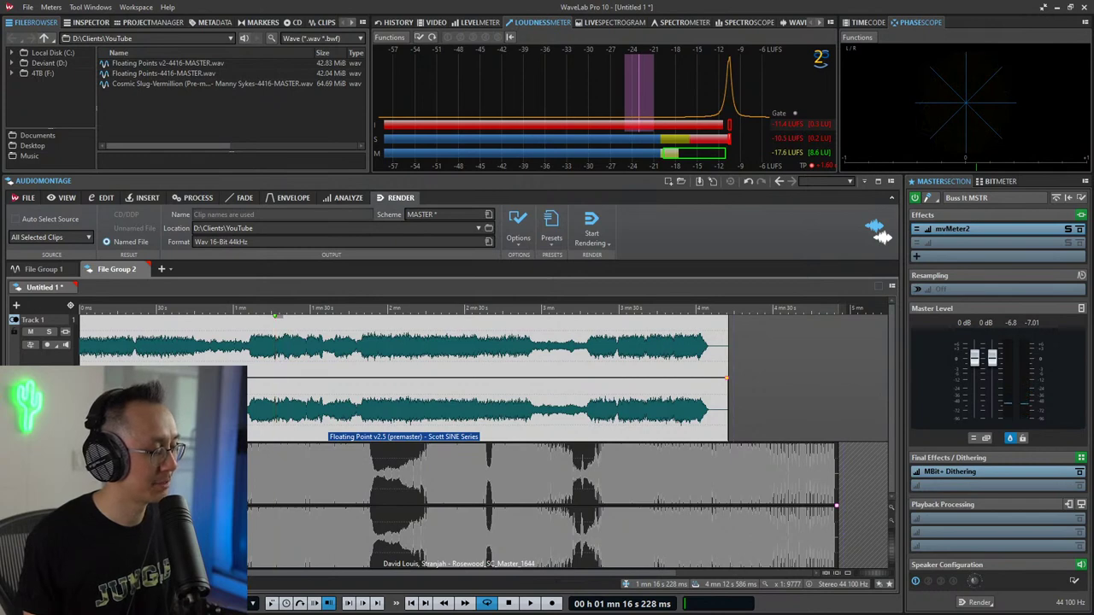
click(48, 459)
click(48, 459)
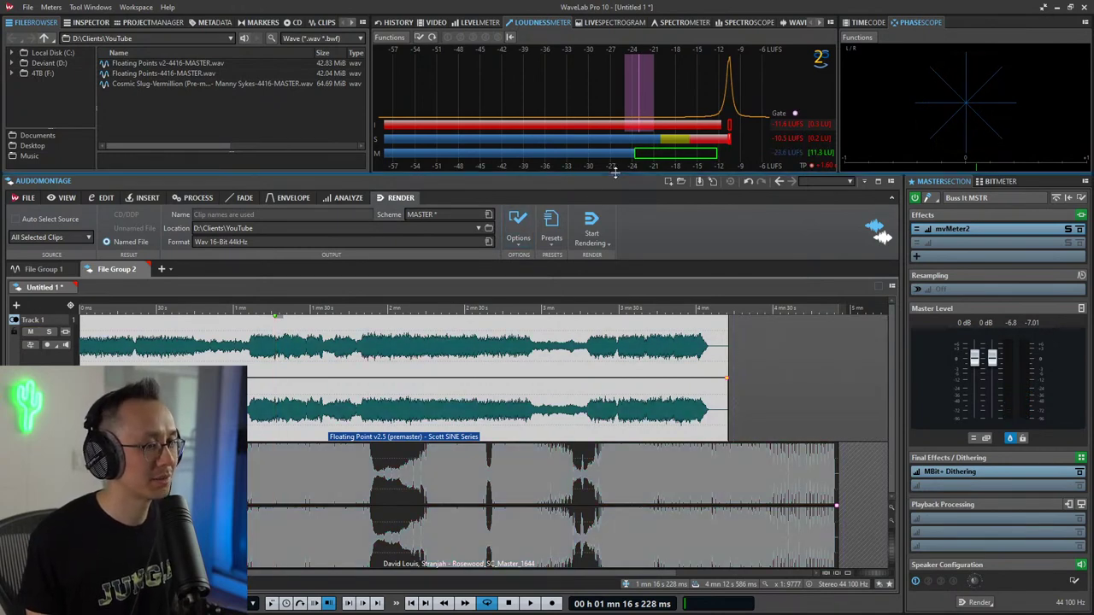
Step: Enlarge the meter area and play the premaster from about 1 mn 10 s to read its loudness
drag(613, 172, 604, 232)
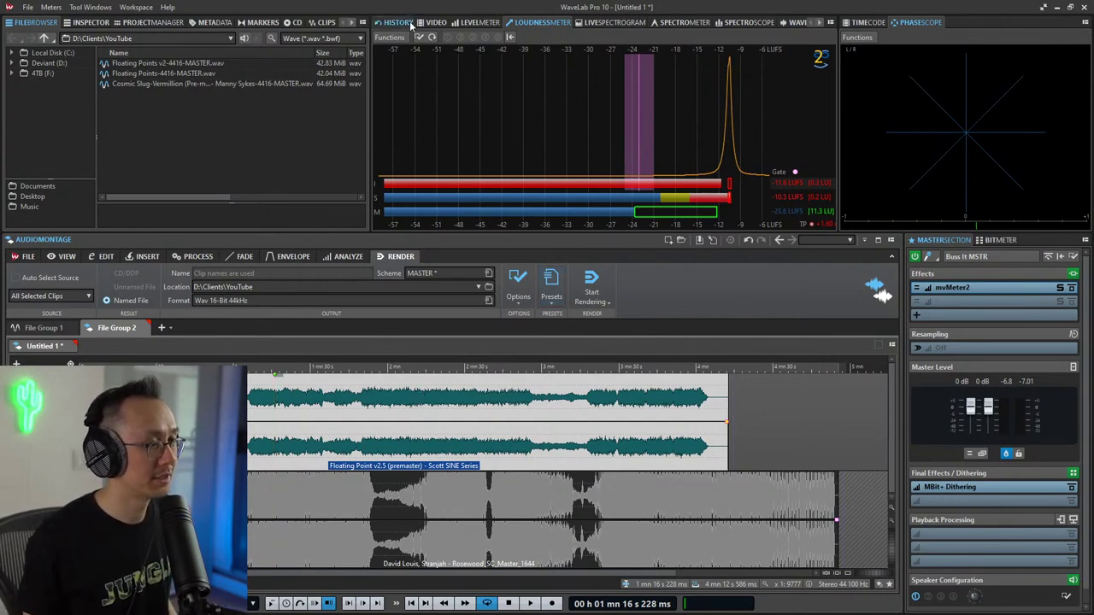
click(261, 410)
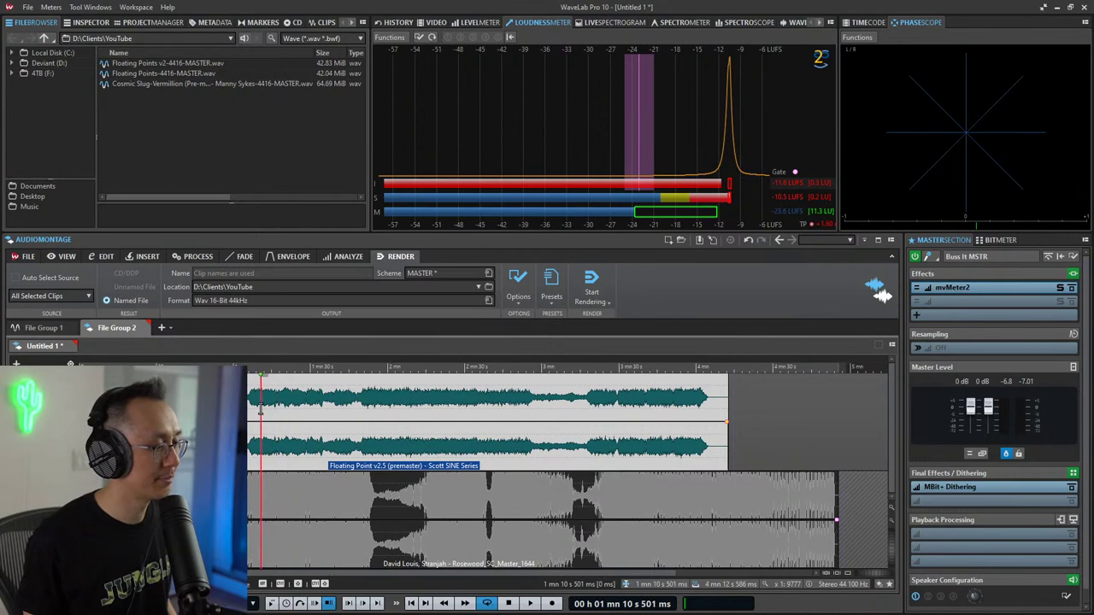
key(space)
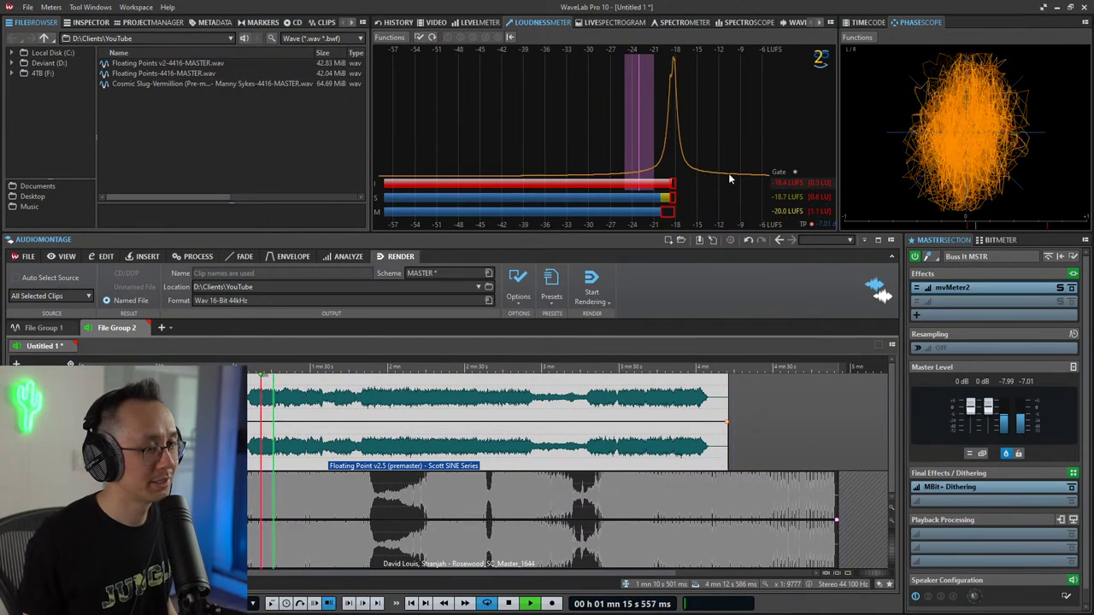
key(space)
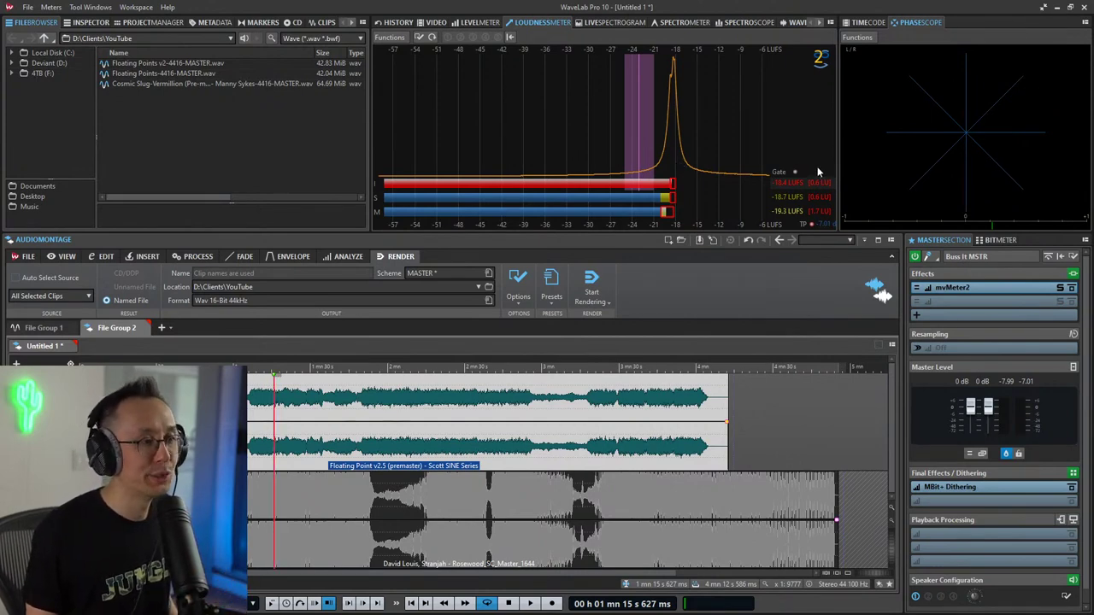
Step: Audition the premaster again and select its range from about 1 mn 12 s to 2 mn 21 s on Track 1
key(space)
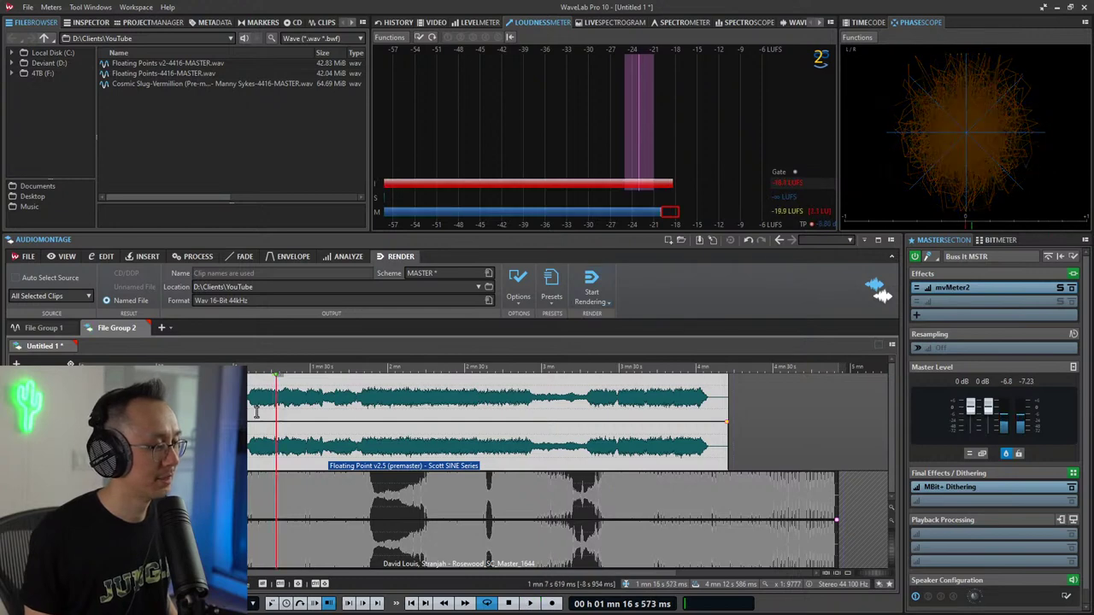
drag(249, 415, 442, 417)
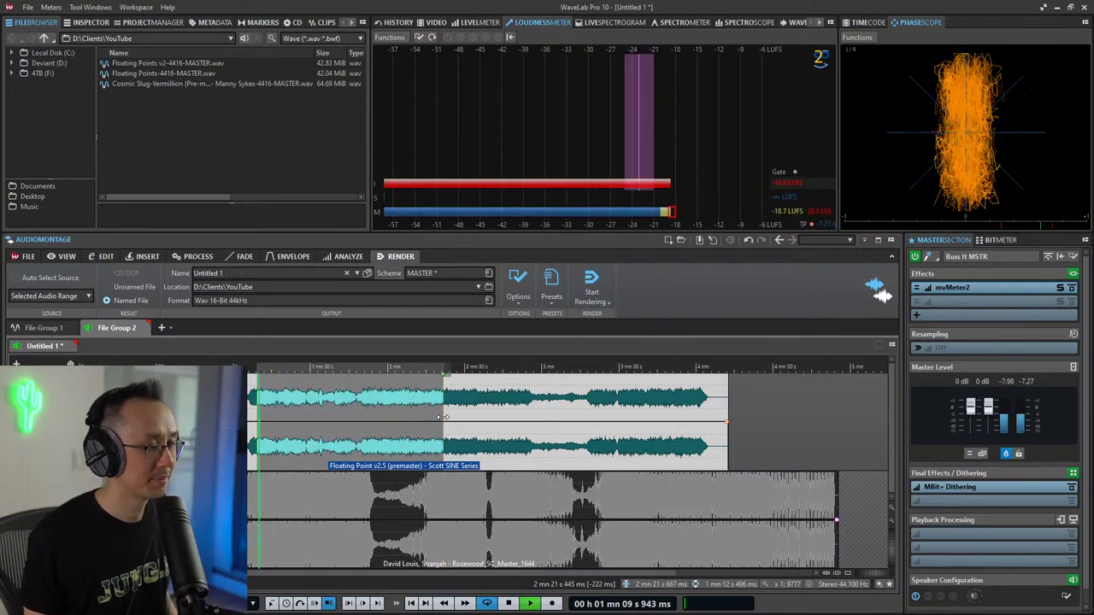
key(space)
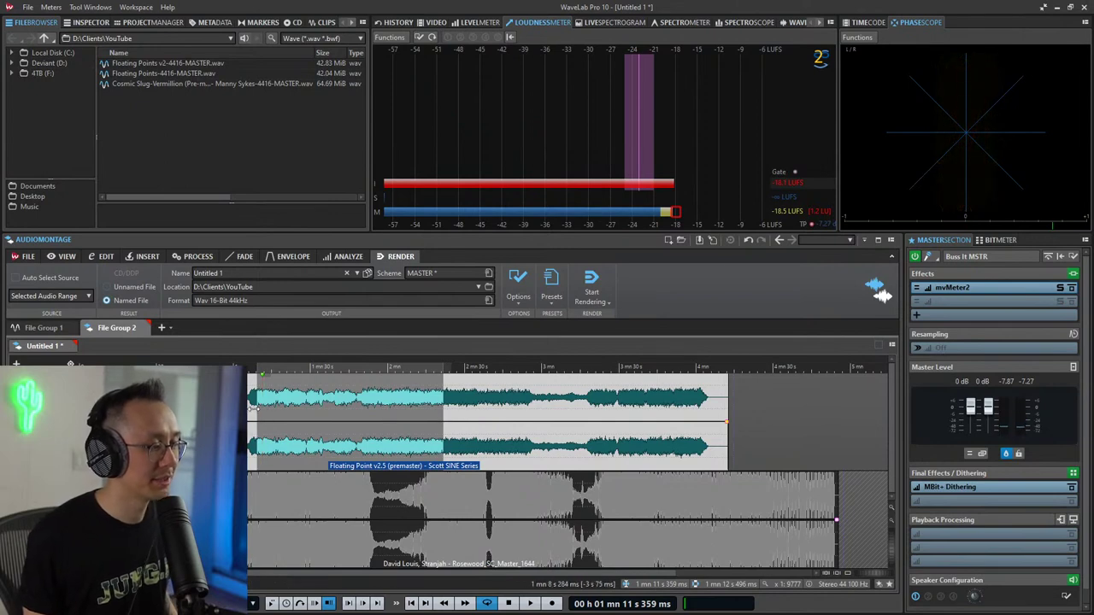
drag(256, 408, 266, 407)
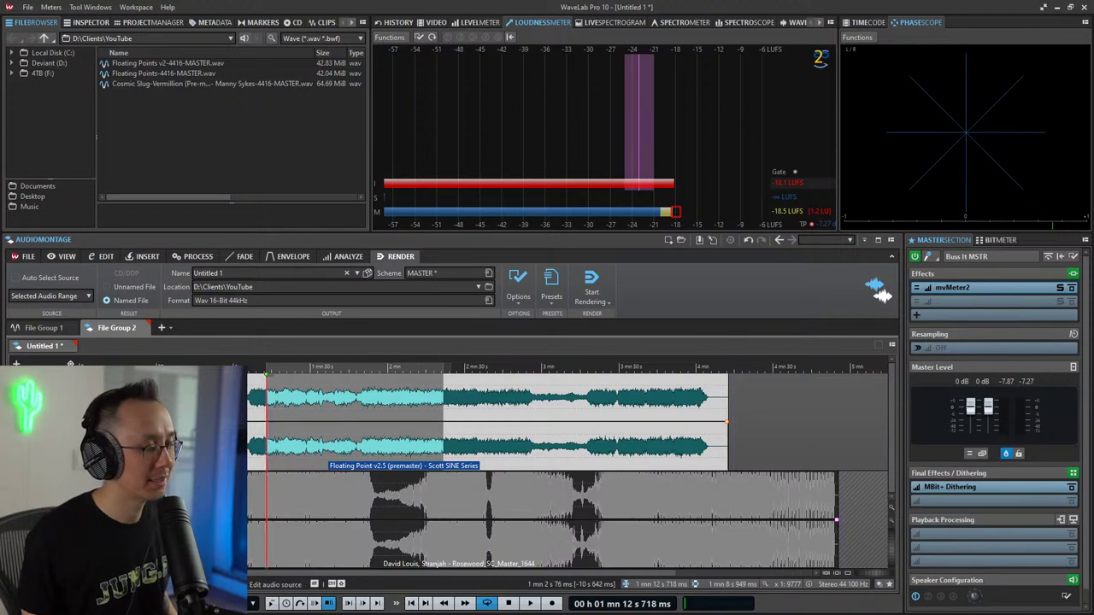
Step: Solo the second track and play the Rosewood master from about 1 mn 12 s to check its loudness
click(51, 500)
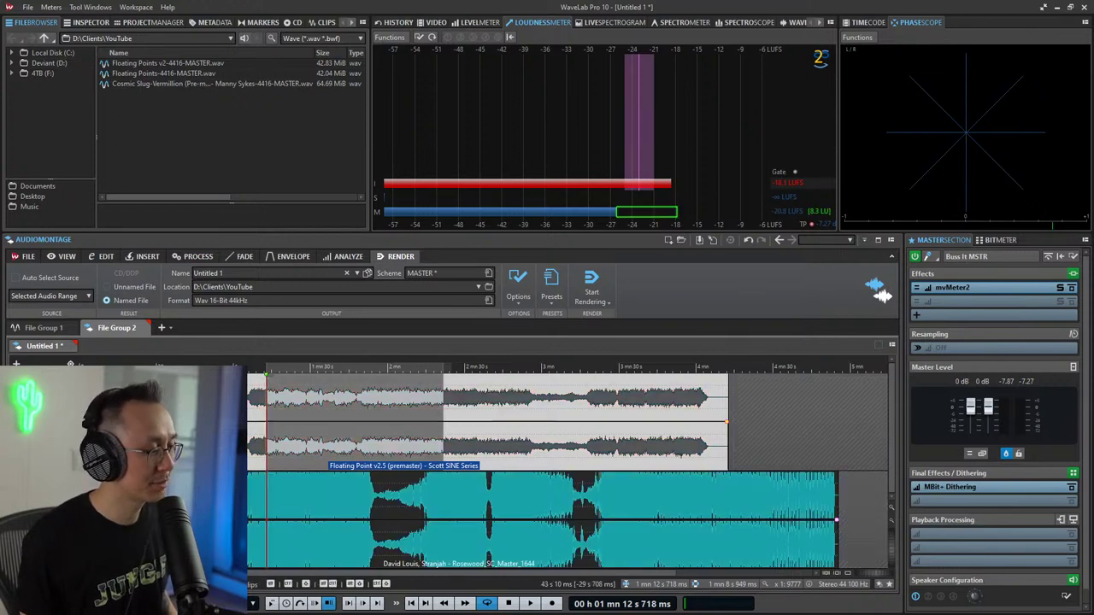
key(space)
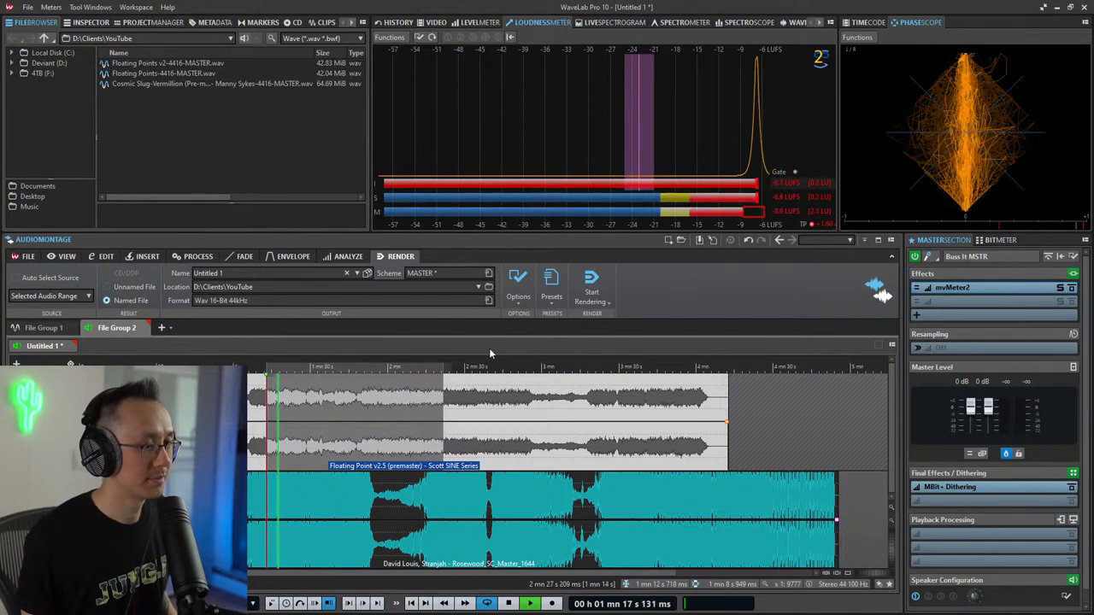
key(space)
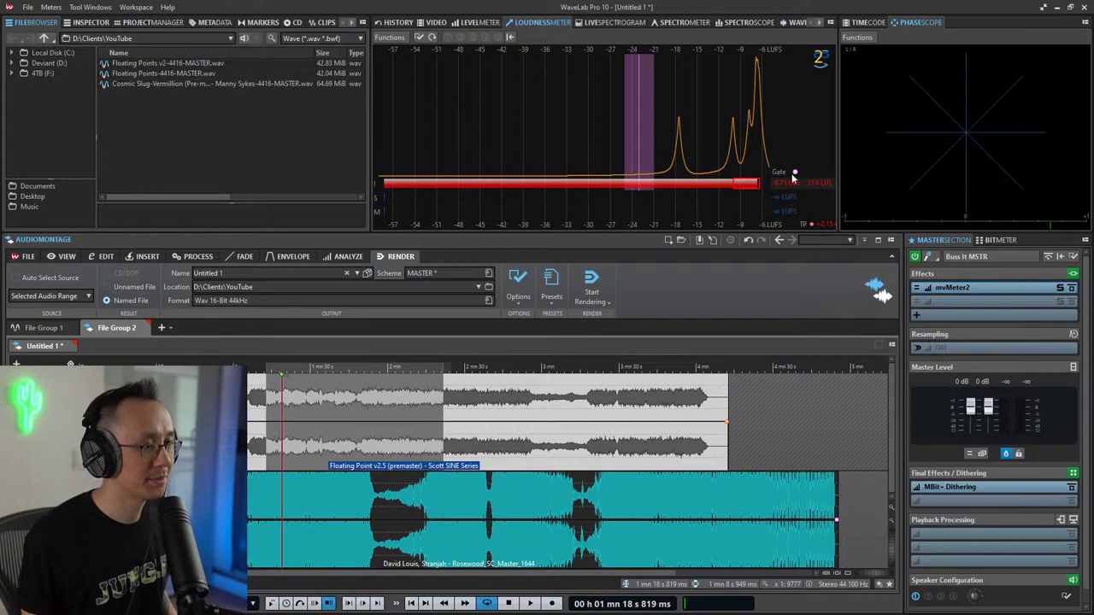
key(space)
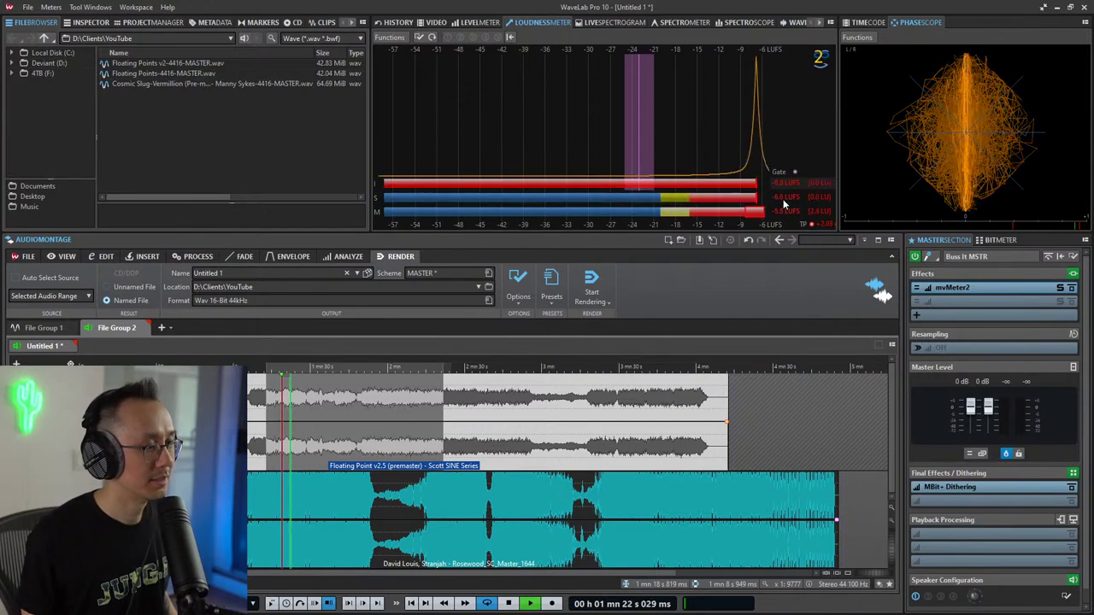
key(space)
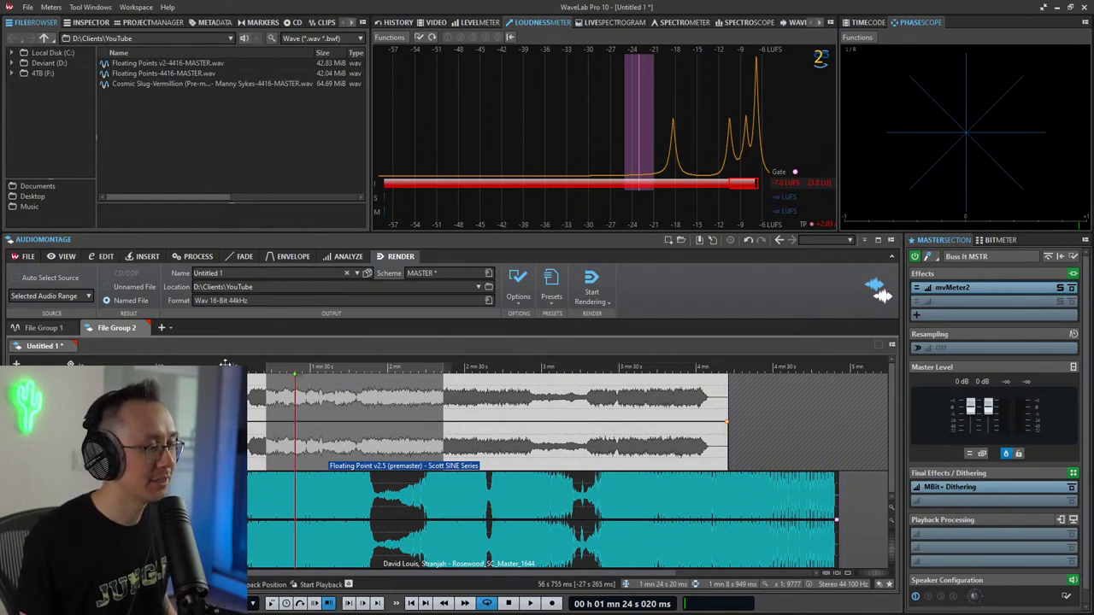
Step: Reset the loudness meter and play the Rosewood master from about 1 mn 24 s to measure its loudness afresh
right_click(805, 148)
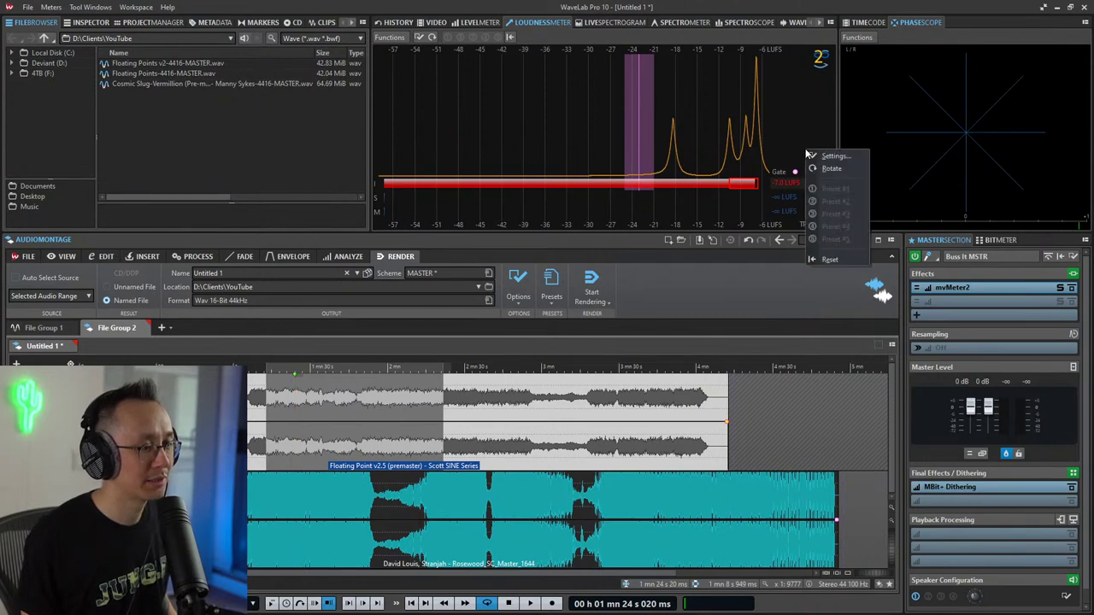
click(829, 259)
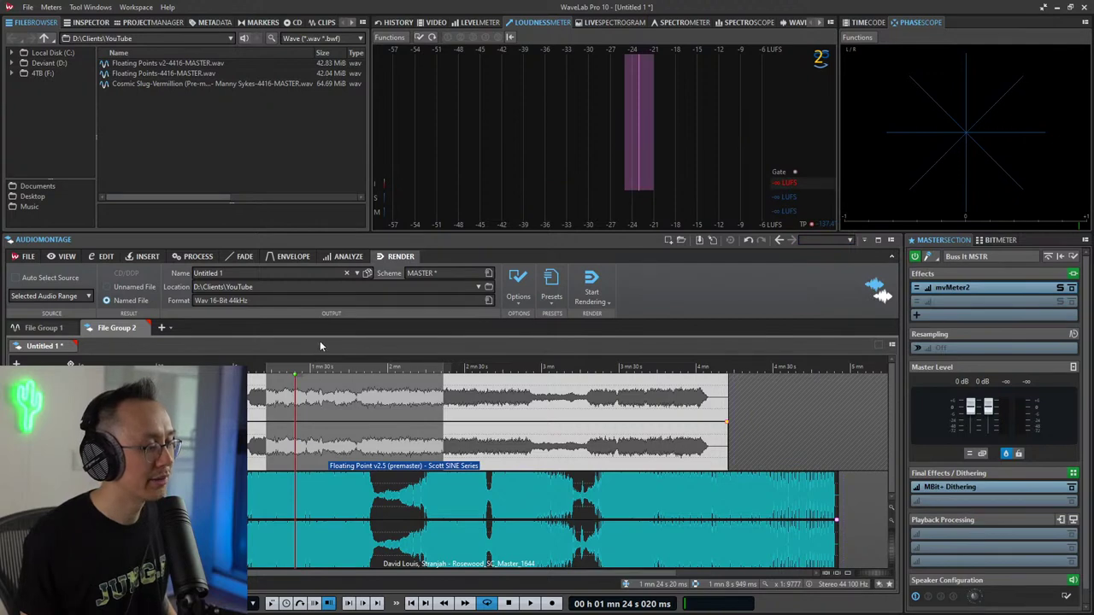
right_click(813, 189)
click(836, 298)
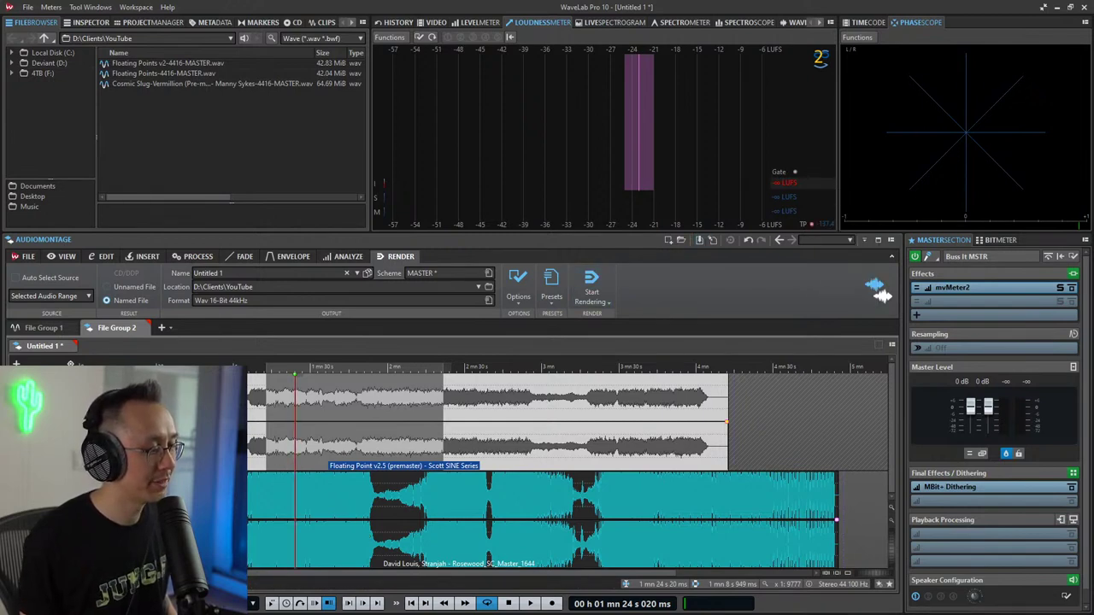
key(space)
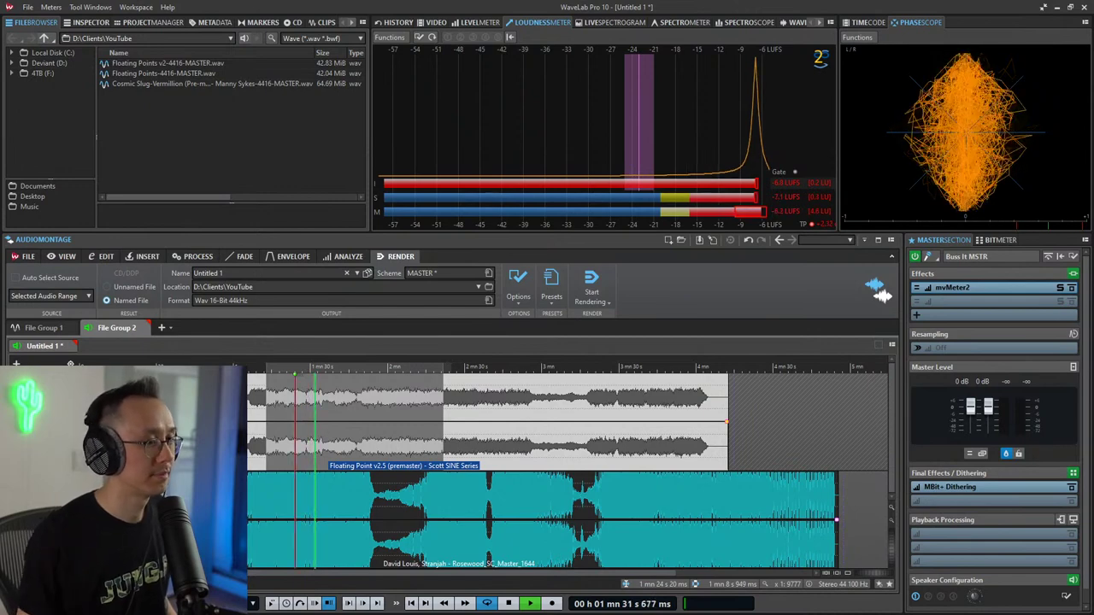
key(space)
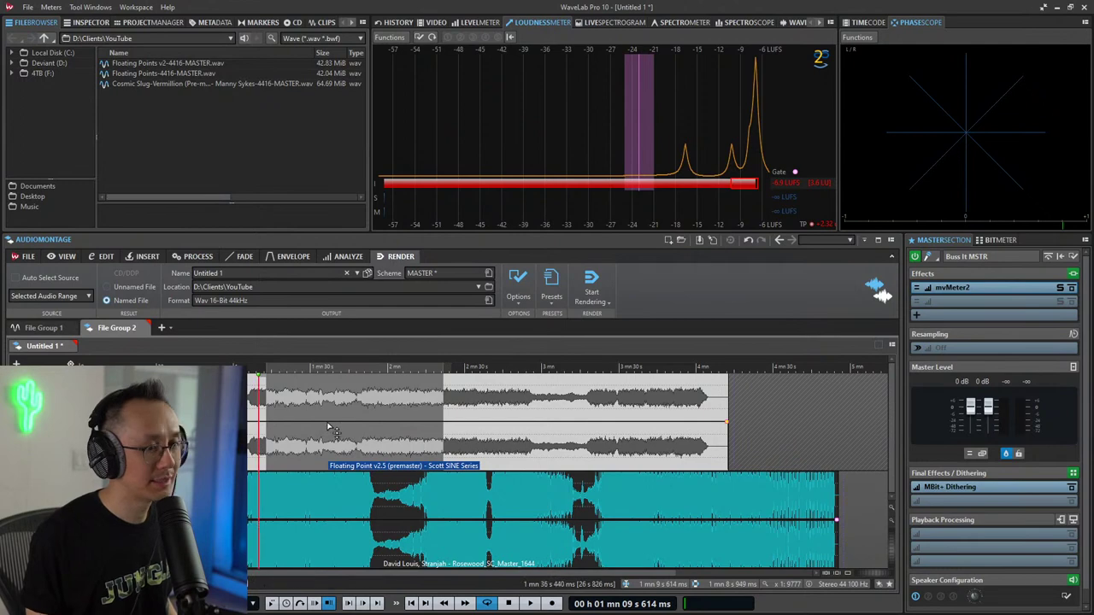
Step: Play short passages of the Rosewood master from about 1 mn 9 s to examine its stereo image on the phase scope
key(space)
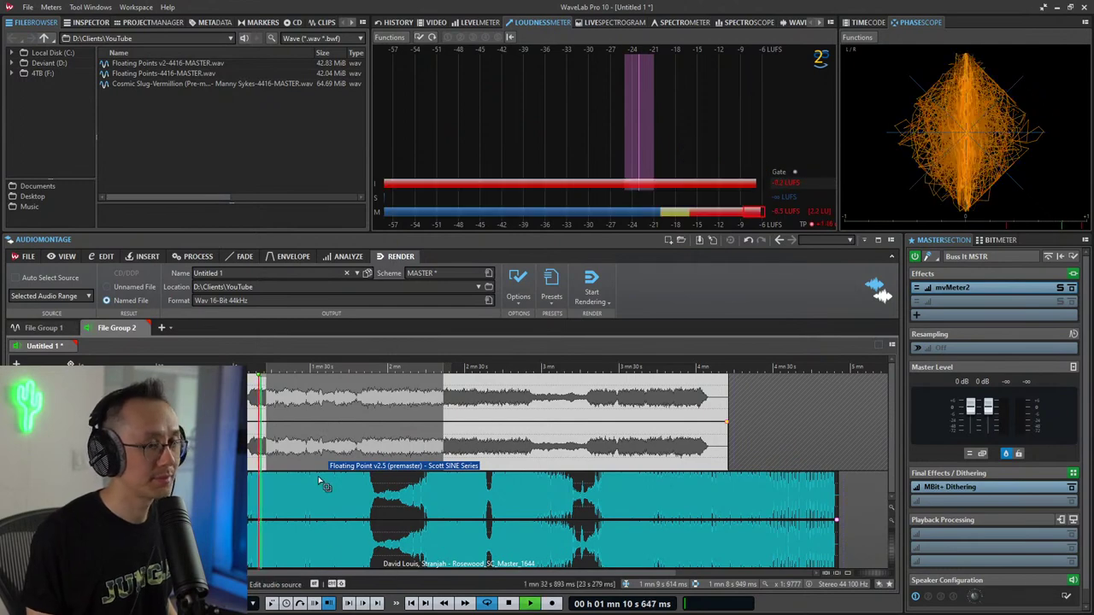
key(space)
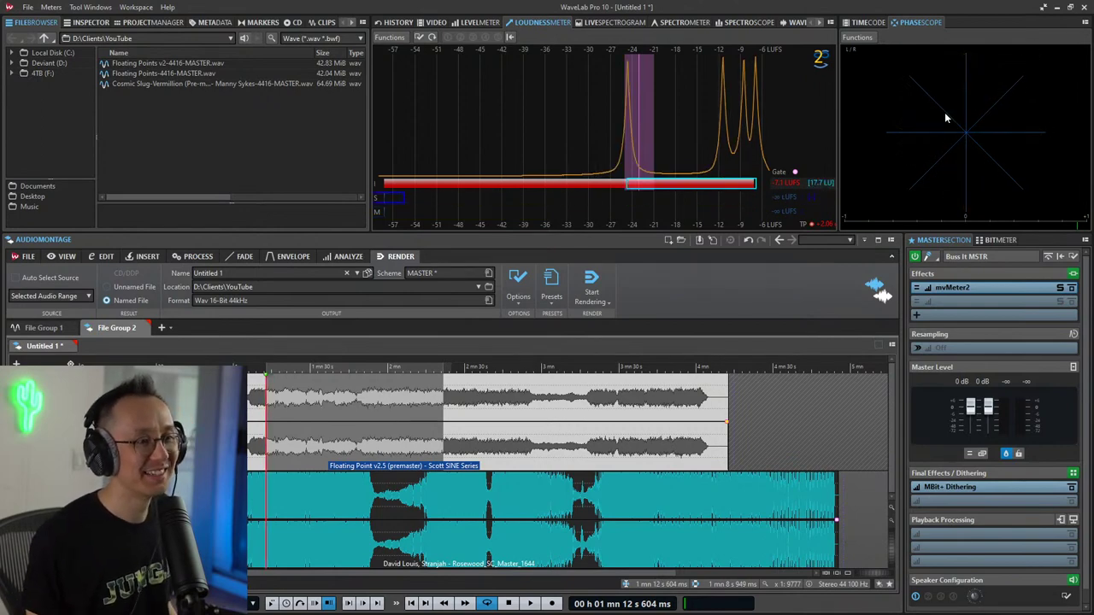
key(space)
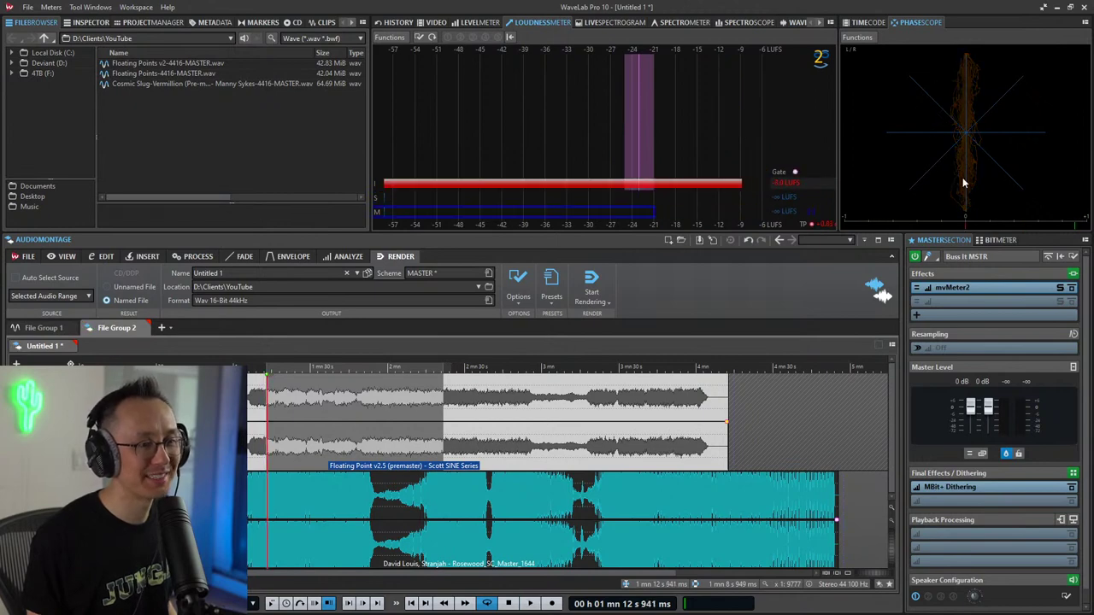
key(space)
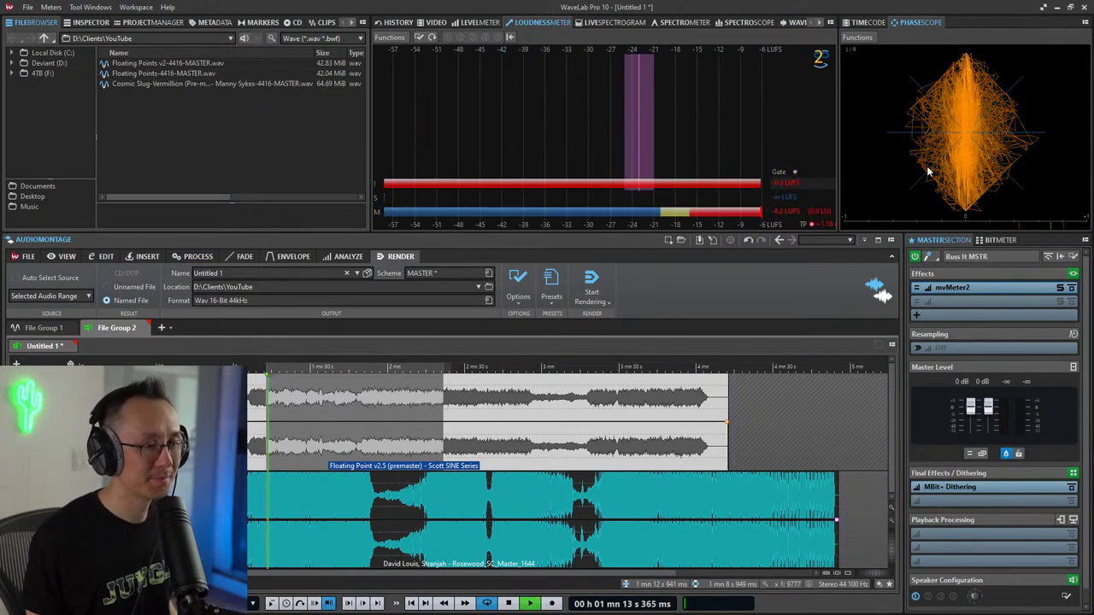
key(space)
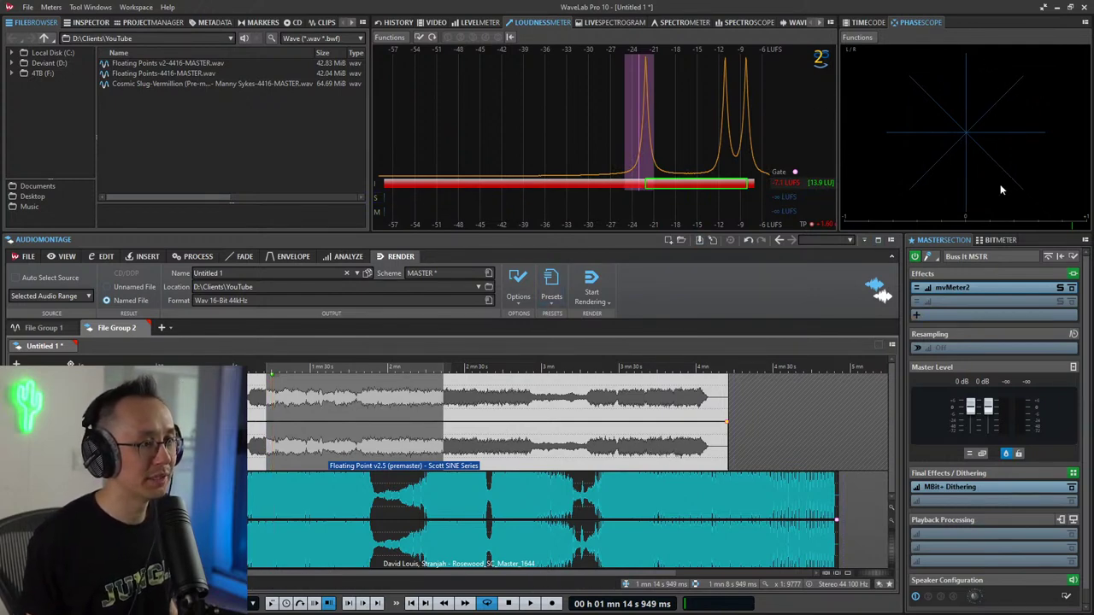
Step: Resume the Rosewood master from about 1 mn 15 s and compare the Level Meter with the Loudness Meter, finishing on the Level Meter
key(space)
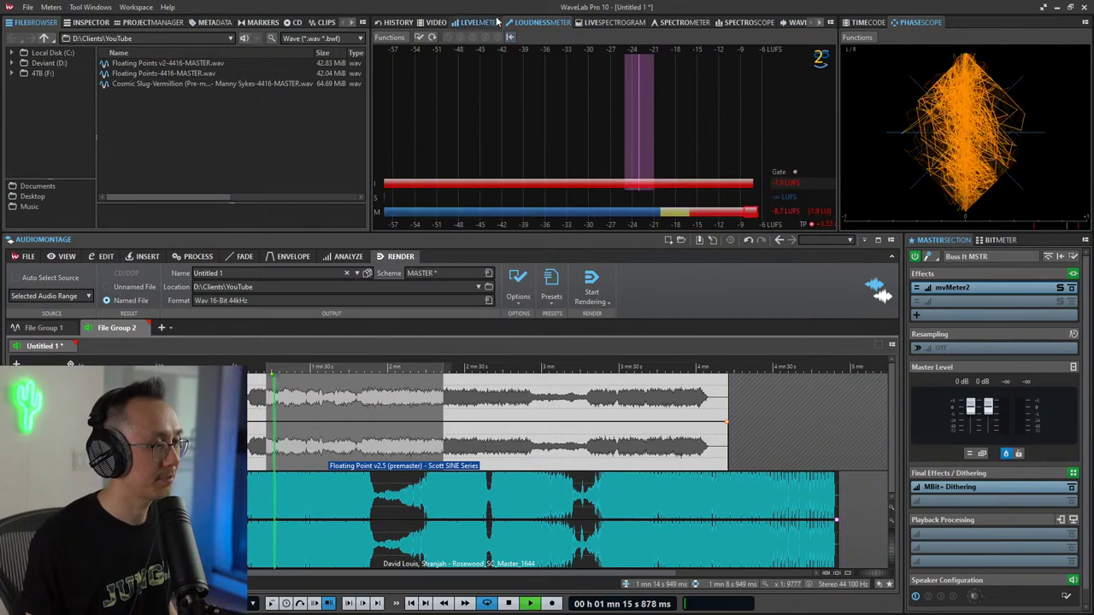
click(494, 28)
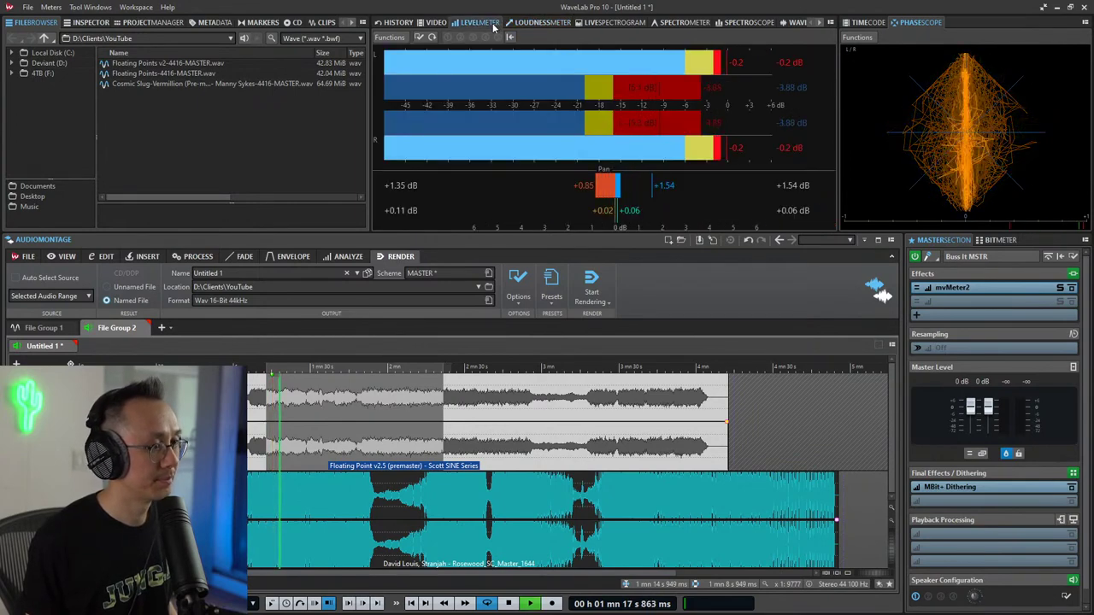
click(517, 24)
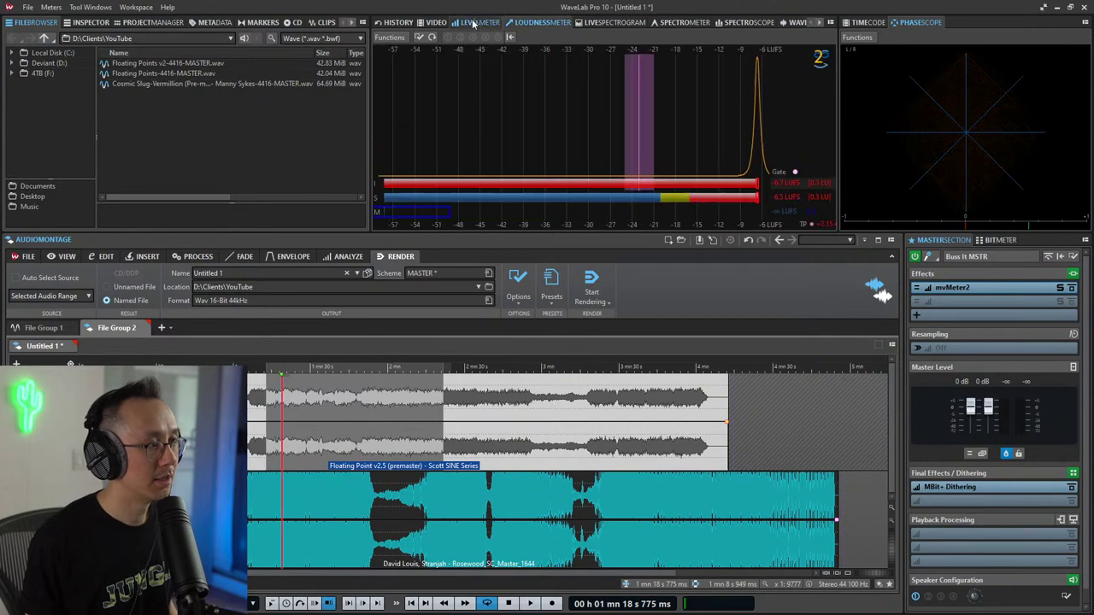
click(474, 24)
click(528, 23)
click(493, 22)
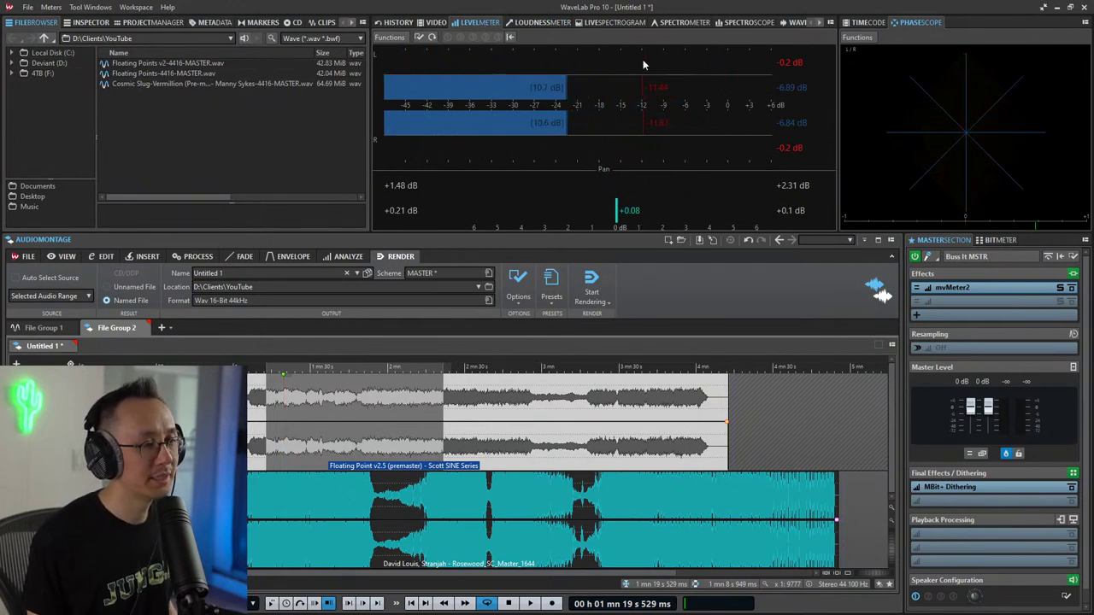
Step: Play the Rosewood master in short passages from about 1 mn 19 s to examine its peak levels on the Level Meter
key(space)
right_click(709, 108)
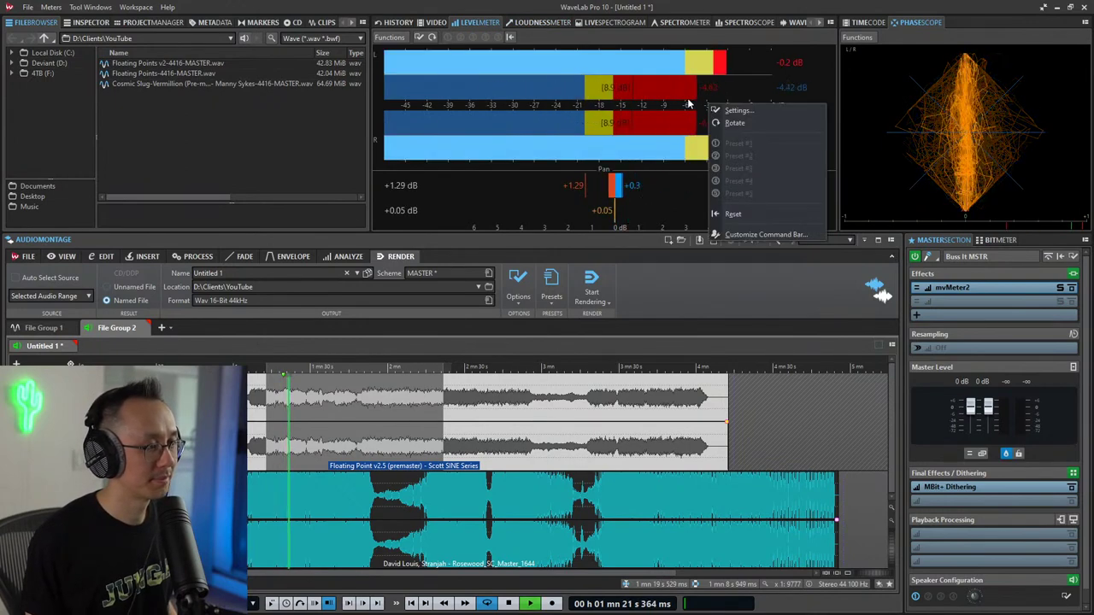
click(689, 102)
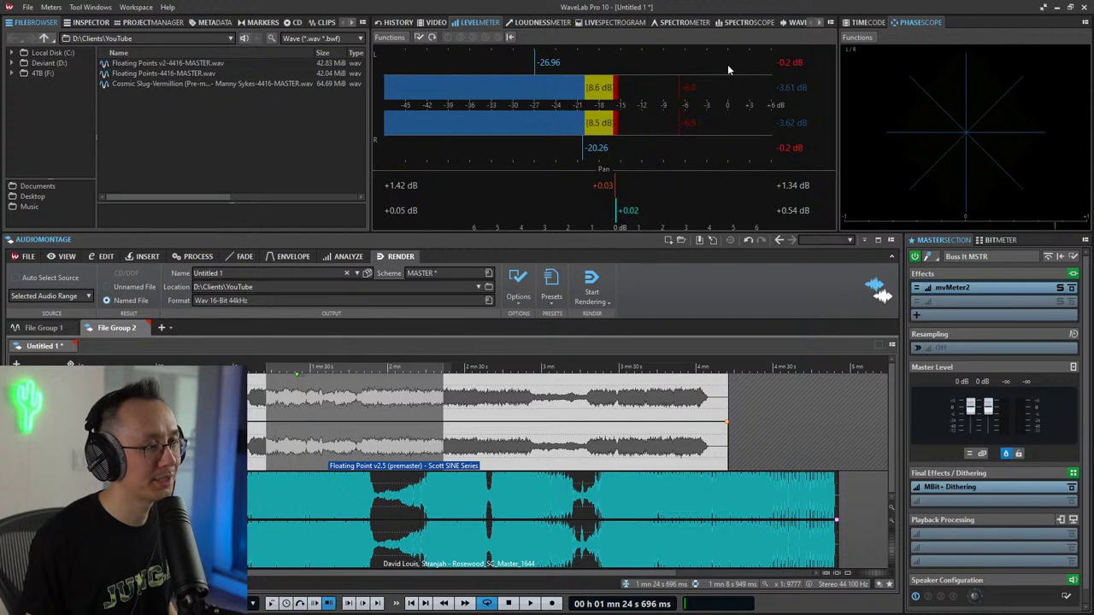
key(space)
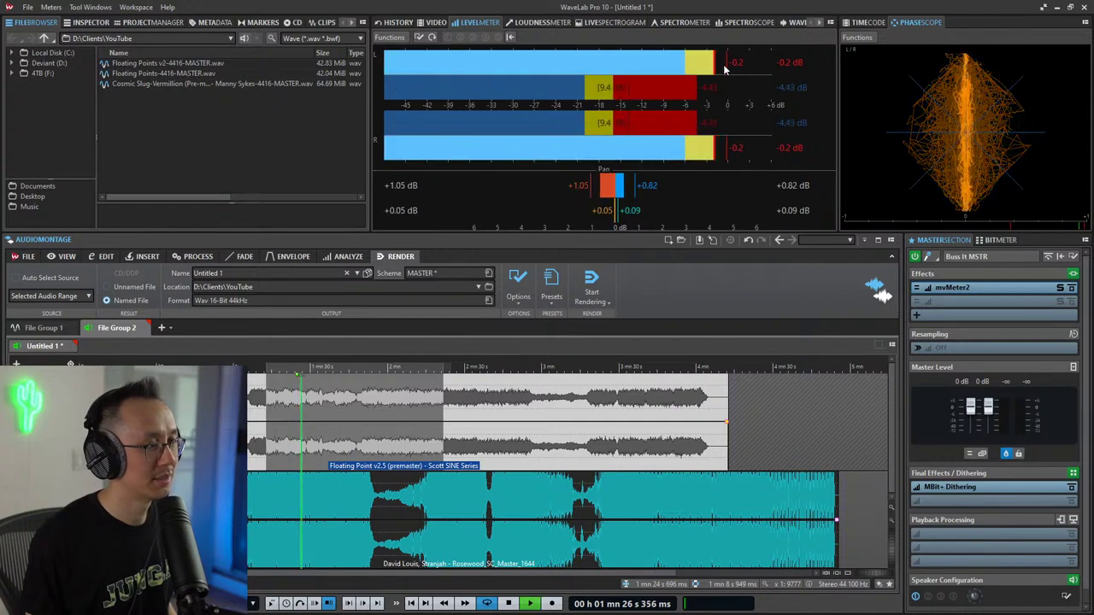
key(space)
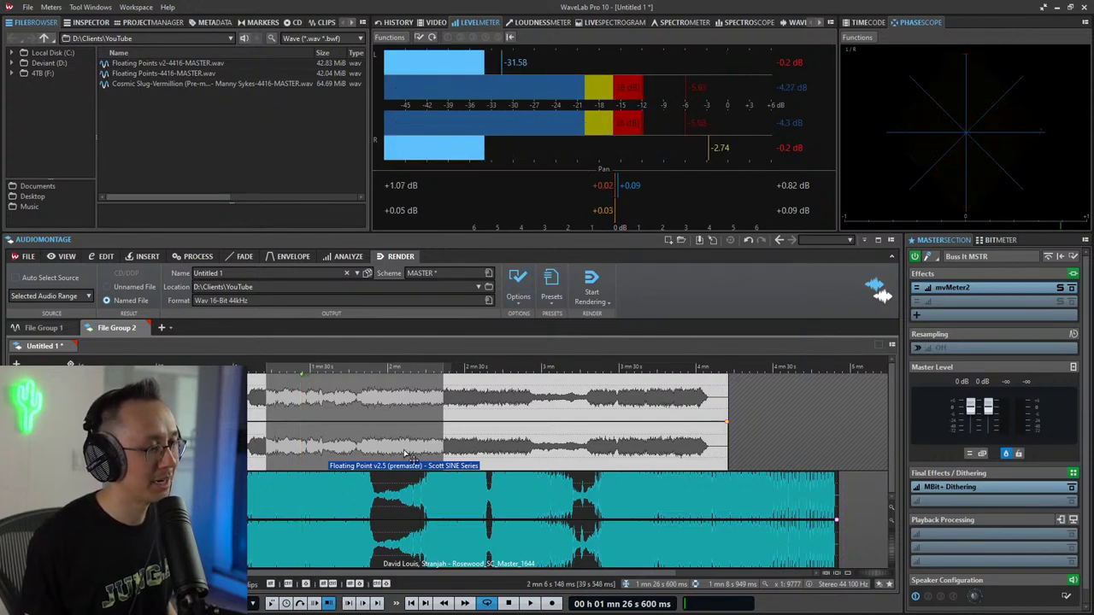
Step: Play short passages of the Rosewood master from about 1 mn 26 s to examine its peak levels and then its live spectrogram
key(space)
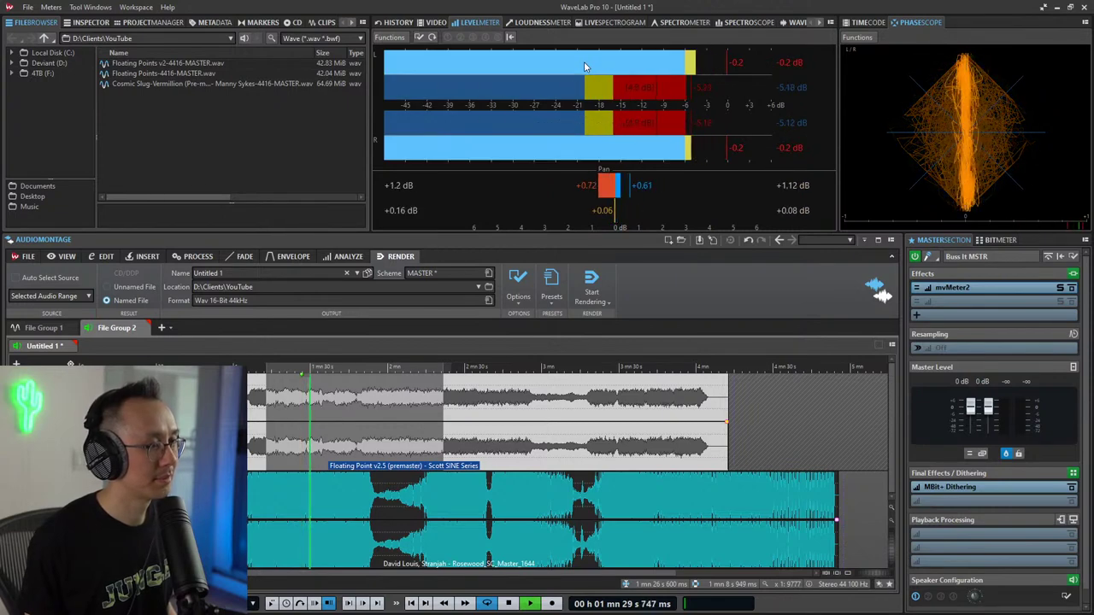
key(space)
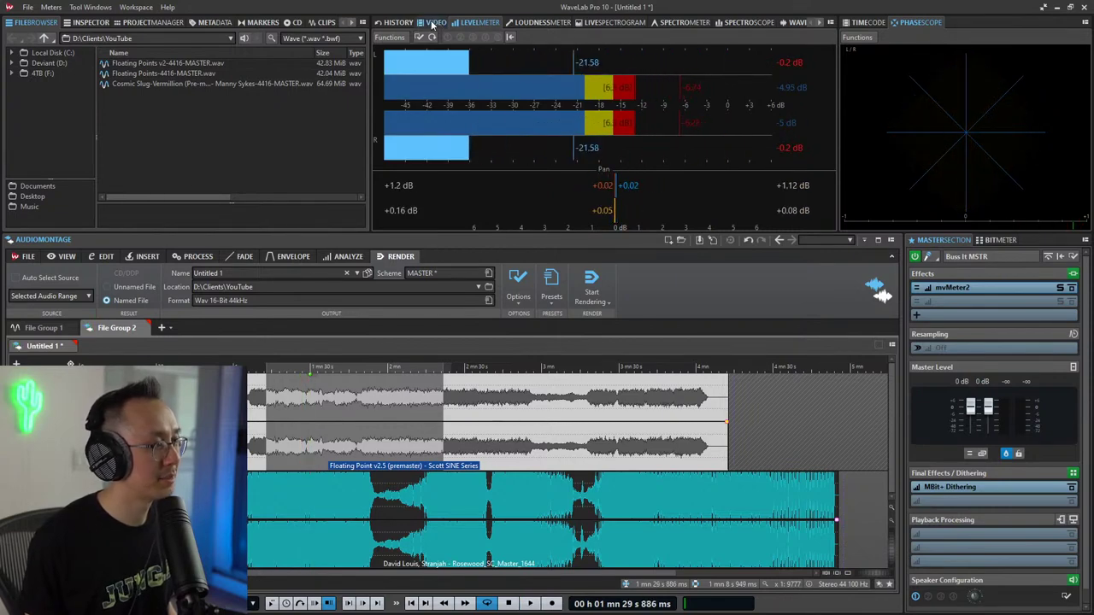
click(616, 23)
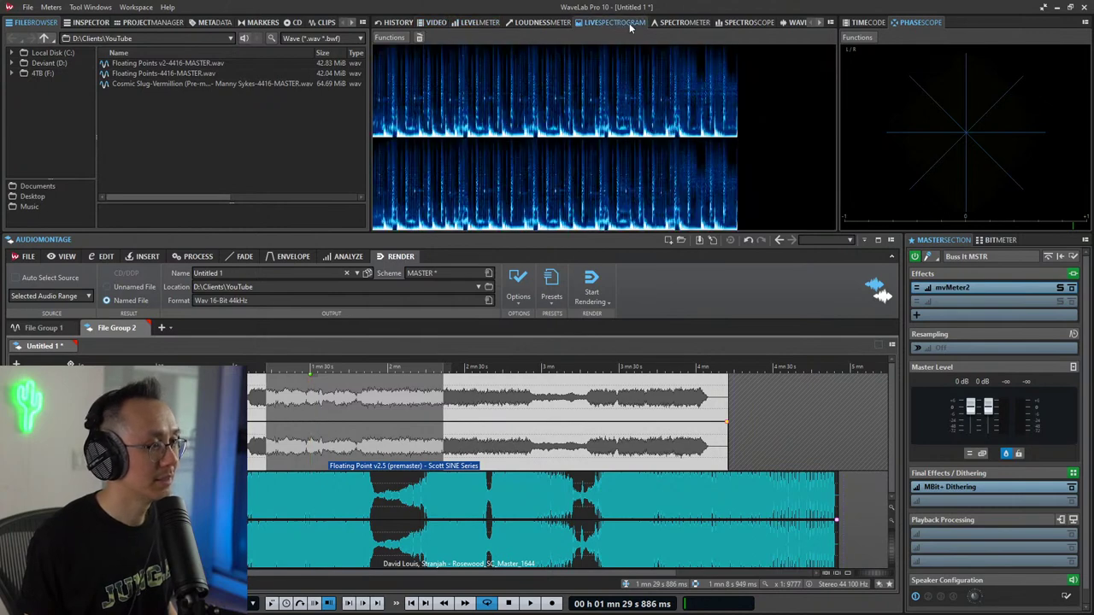
key(space)
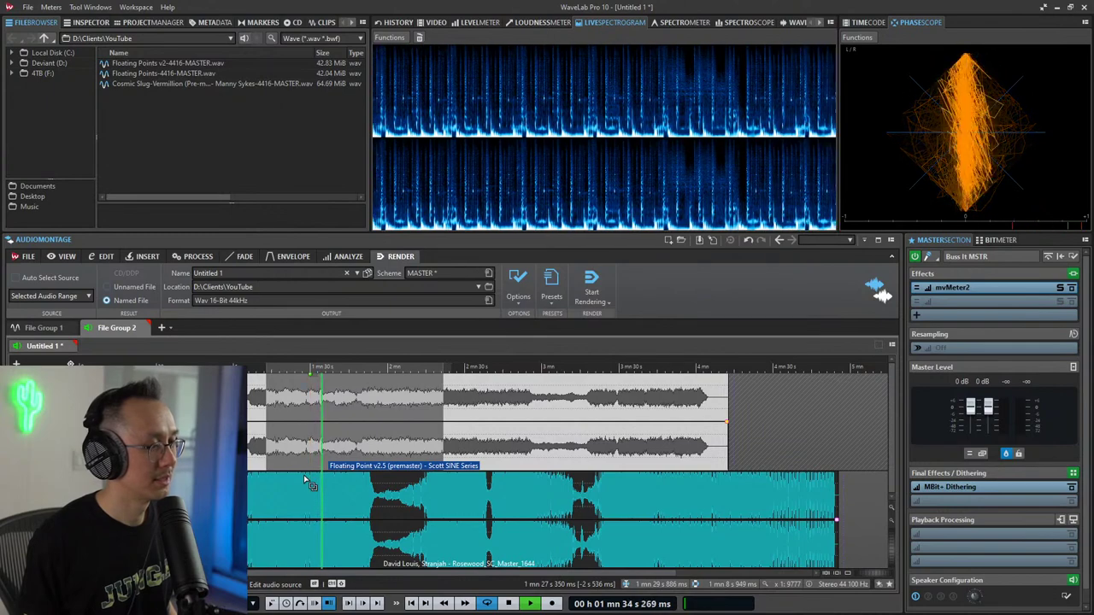
key(space)
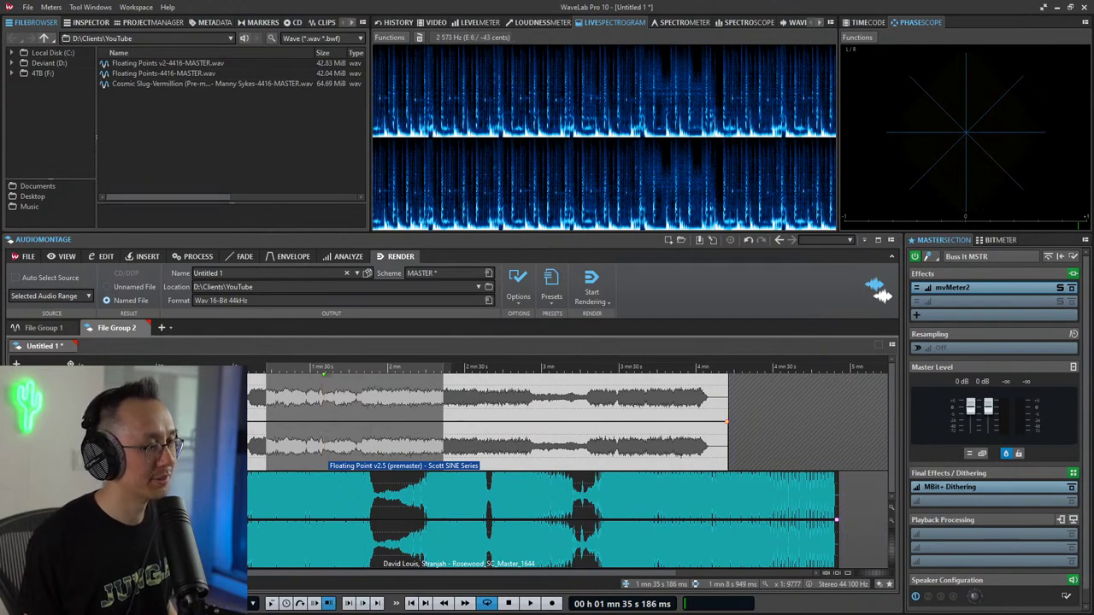
key(space)
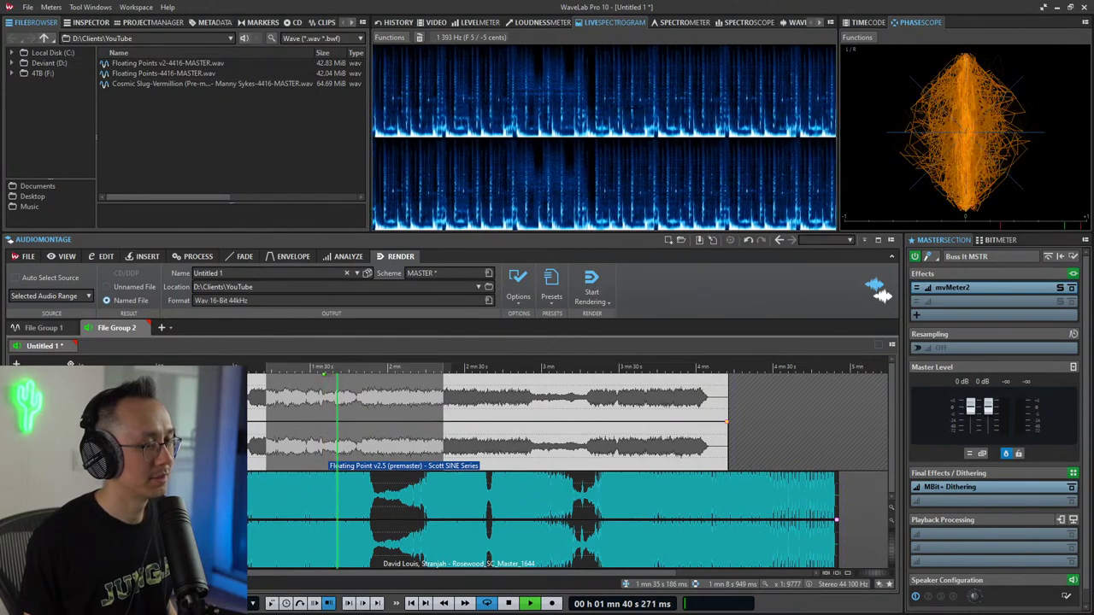
key(space)
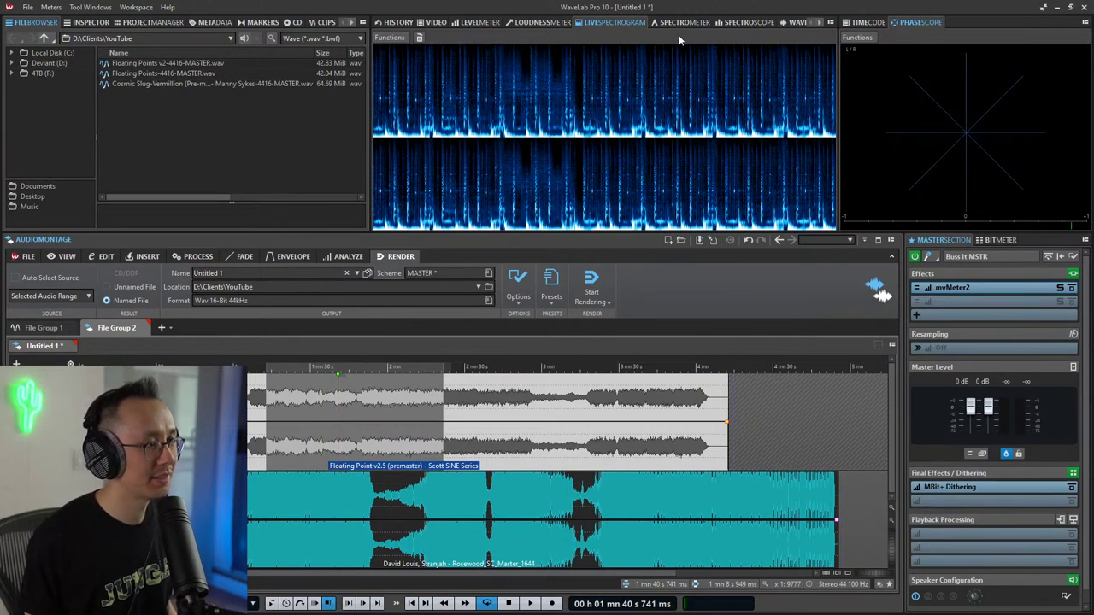
Step: Play the Rosewood master in short passages from about 1 mn 40 s to examine its frequency balance on the Spectrometer
click(547, 23)
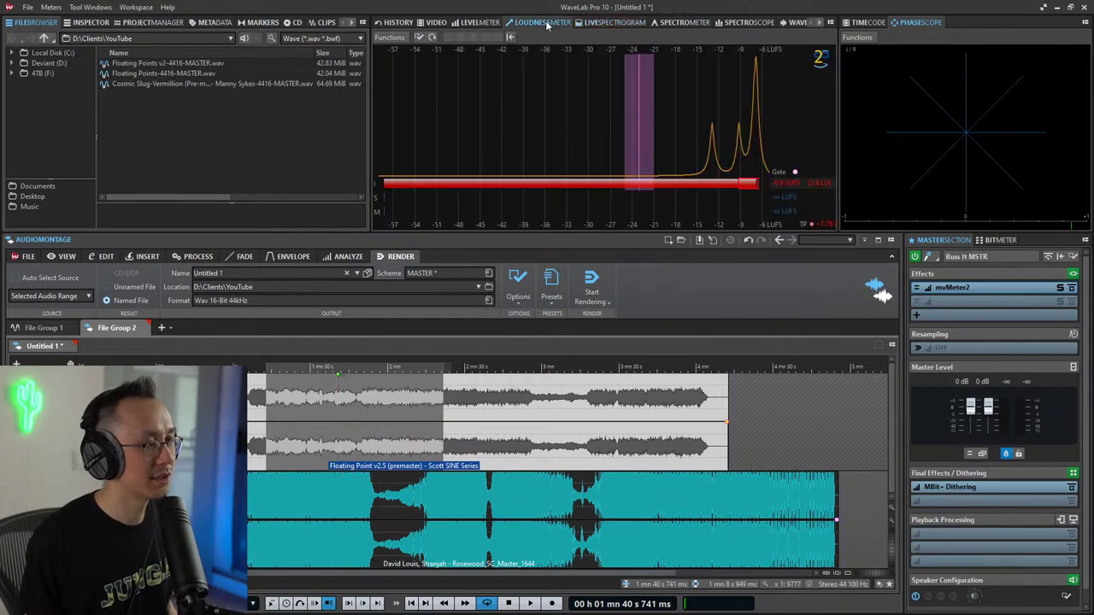
click(696, 23)
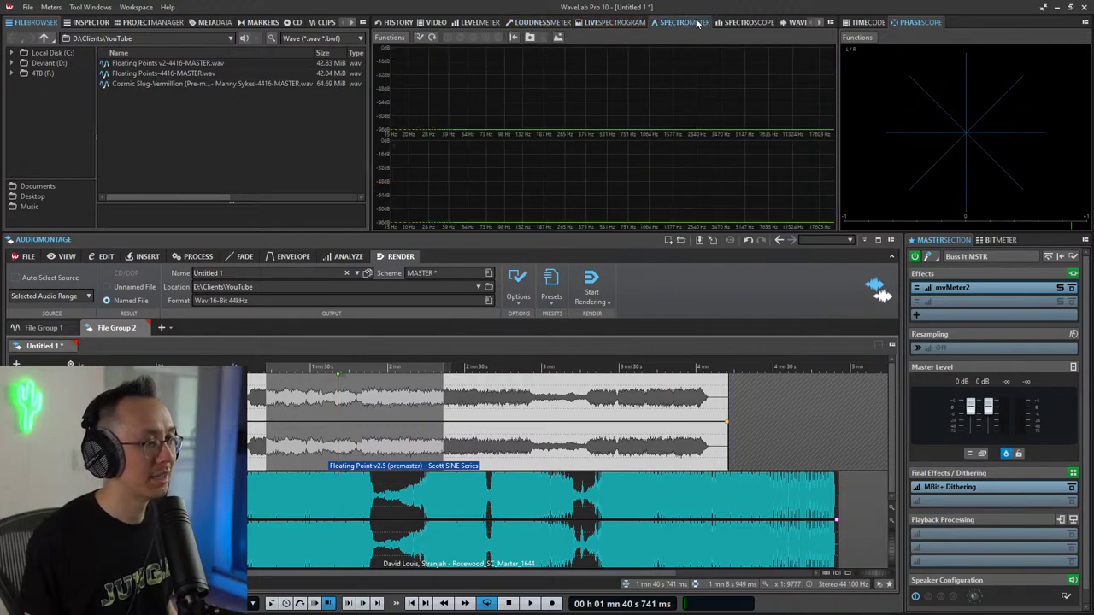
key(space)
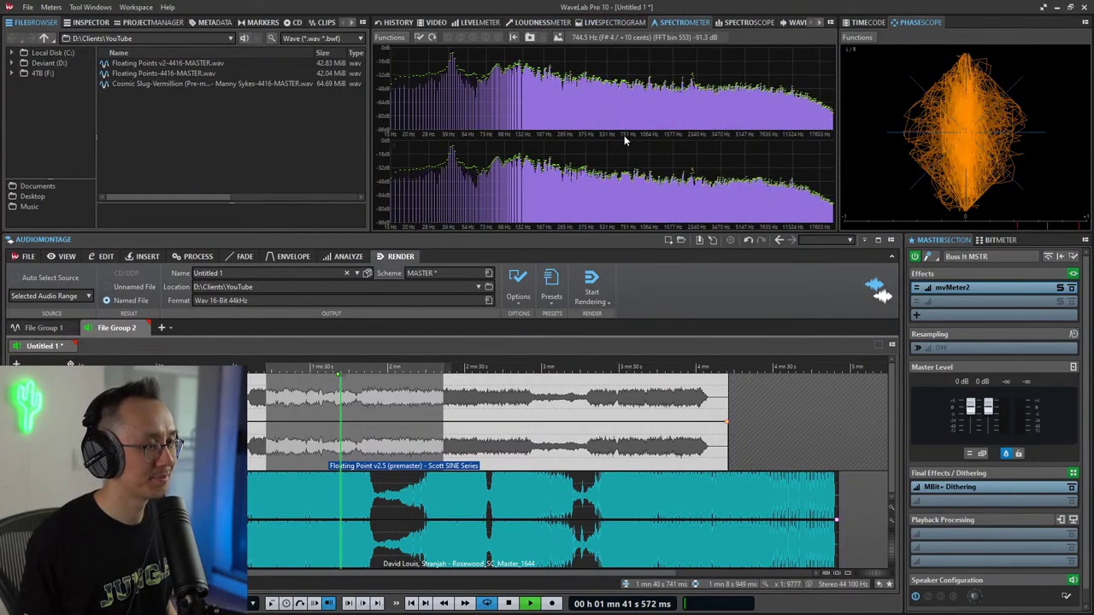
key(space)
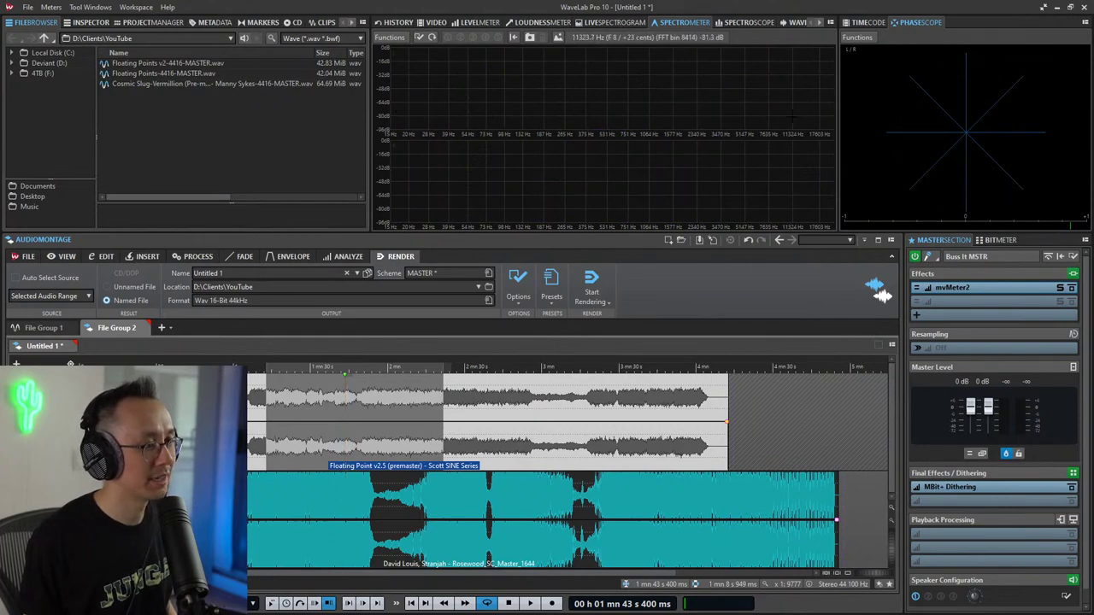
key(space)
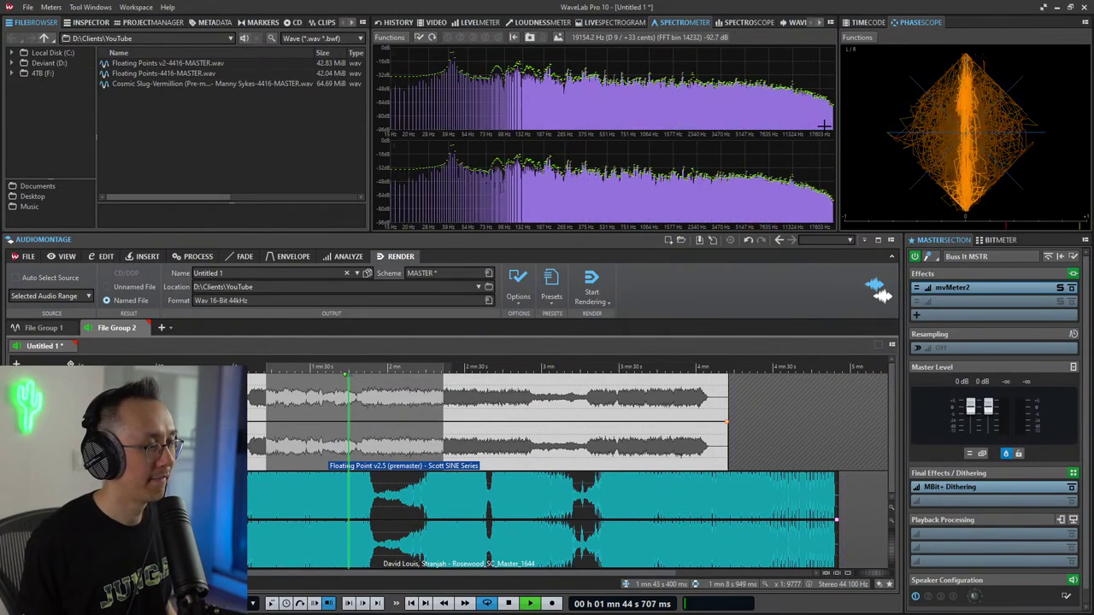
key(space)
Step: Set the Spectrometer's display type to Curve and play short passages from about 1 mn 45 s to examine the curve
right_click(684, 74)
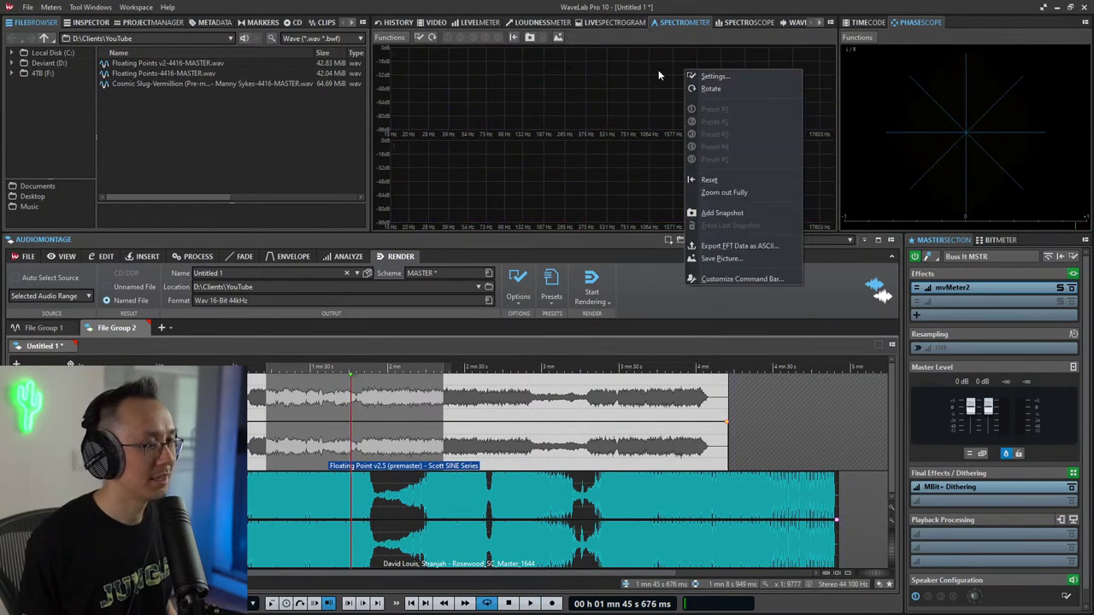
click(715, 77)
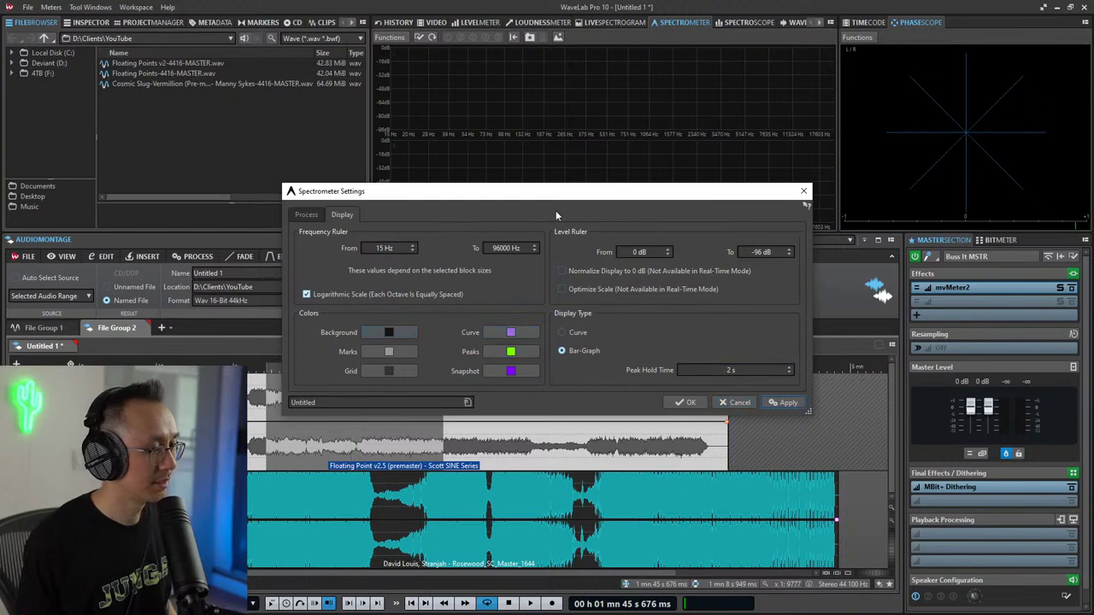
click(307, 216)
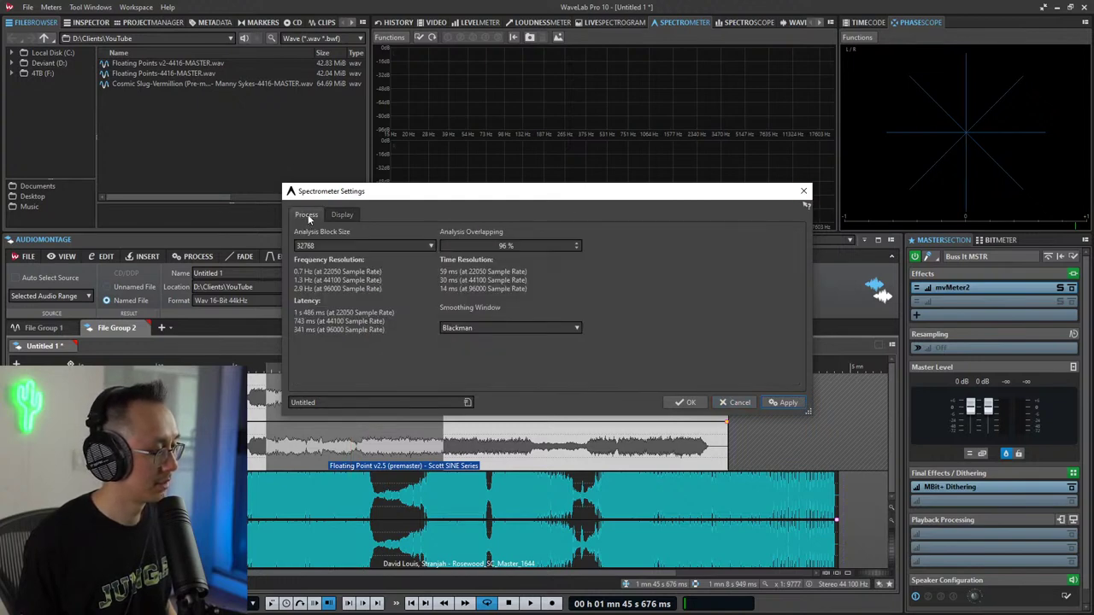
click(336, 213)
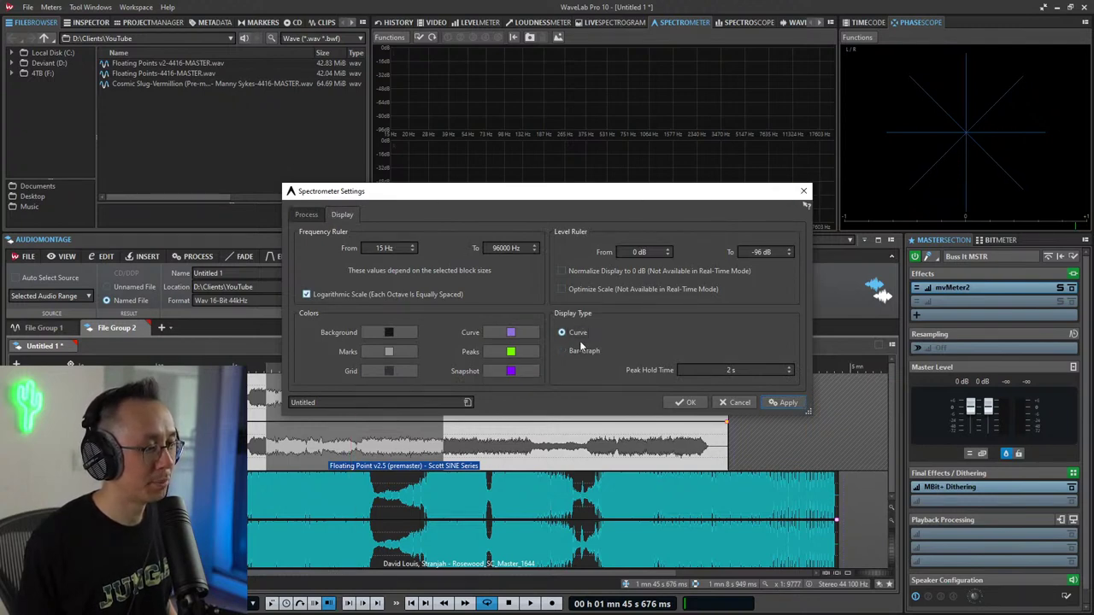
click(689, 403)
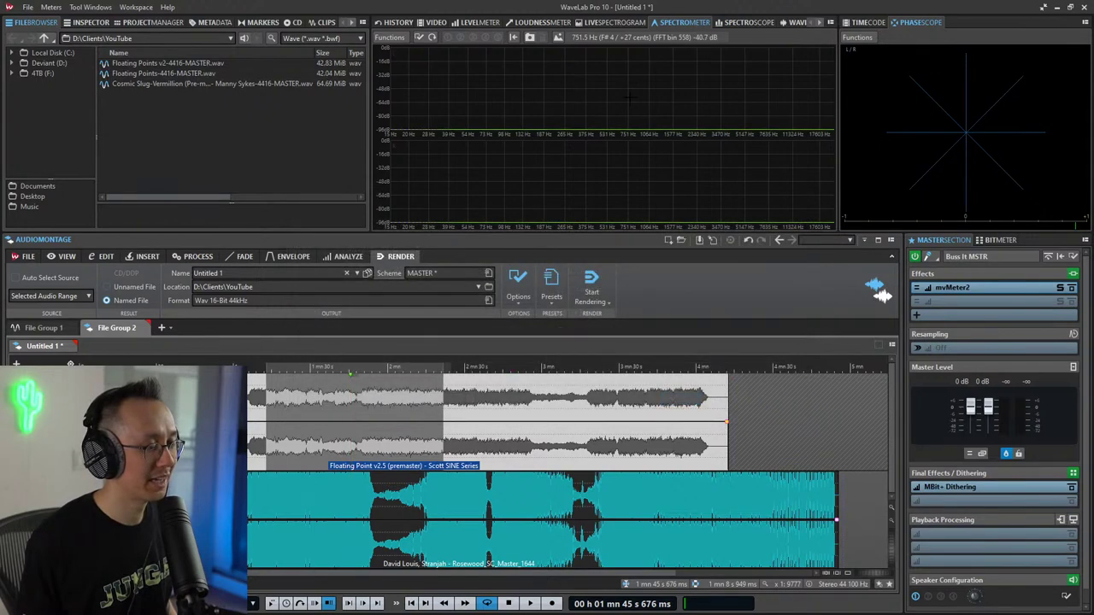
key(space)
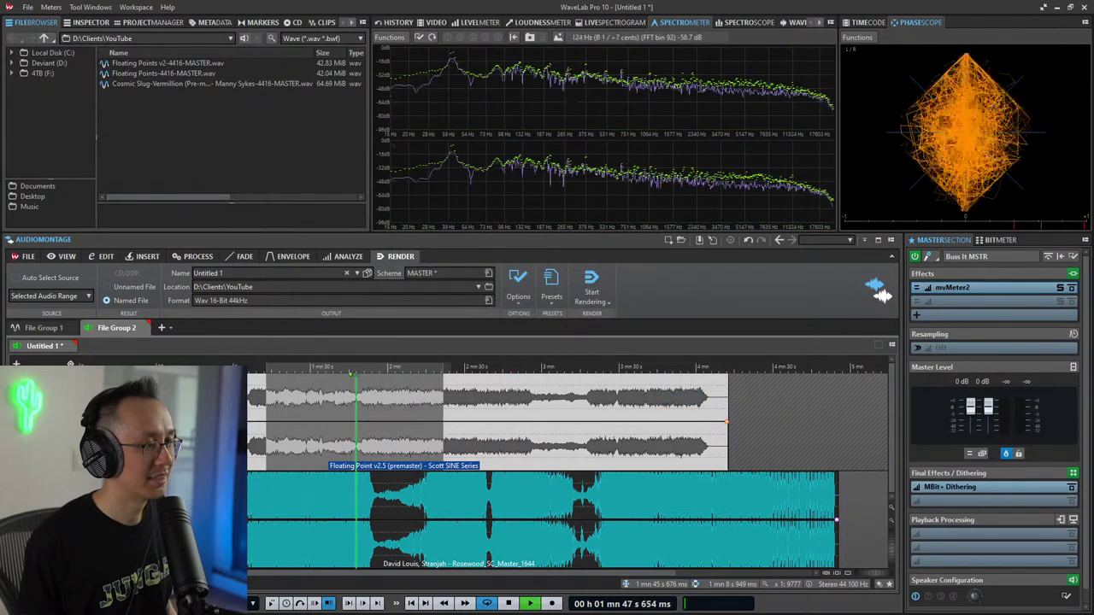
key(space)
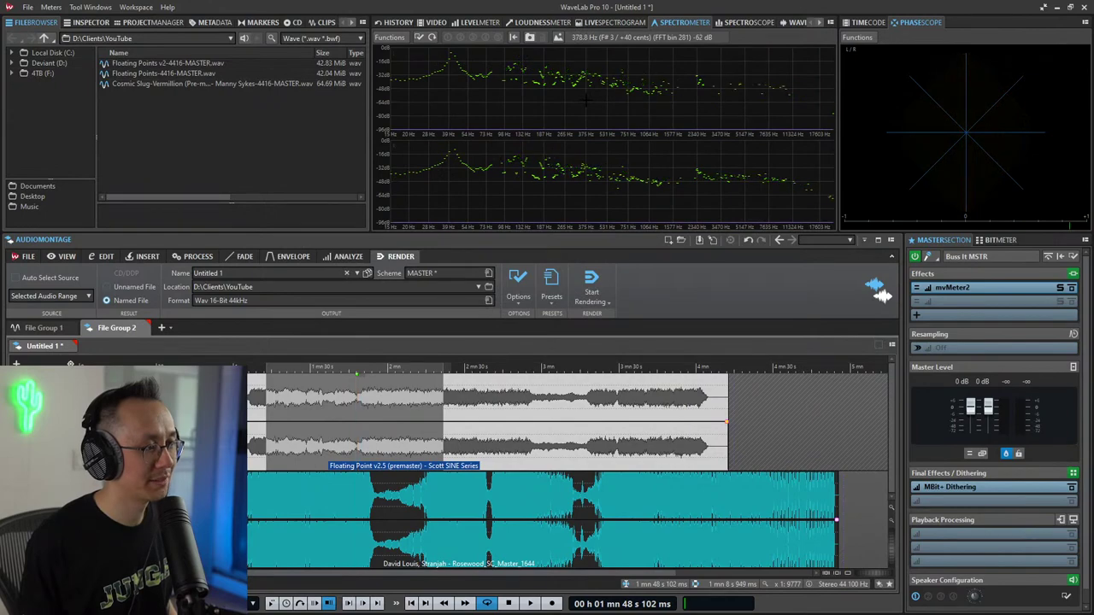
key(space)
Step: Set the Spectrometer's display type to Bar-Graph and play the Rosewood master on from about 1 mn 49 s
right_click(585, 102)
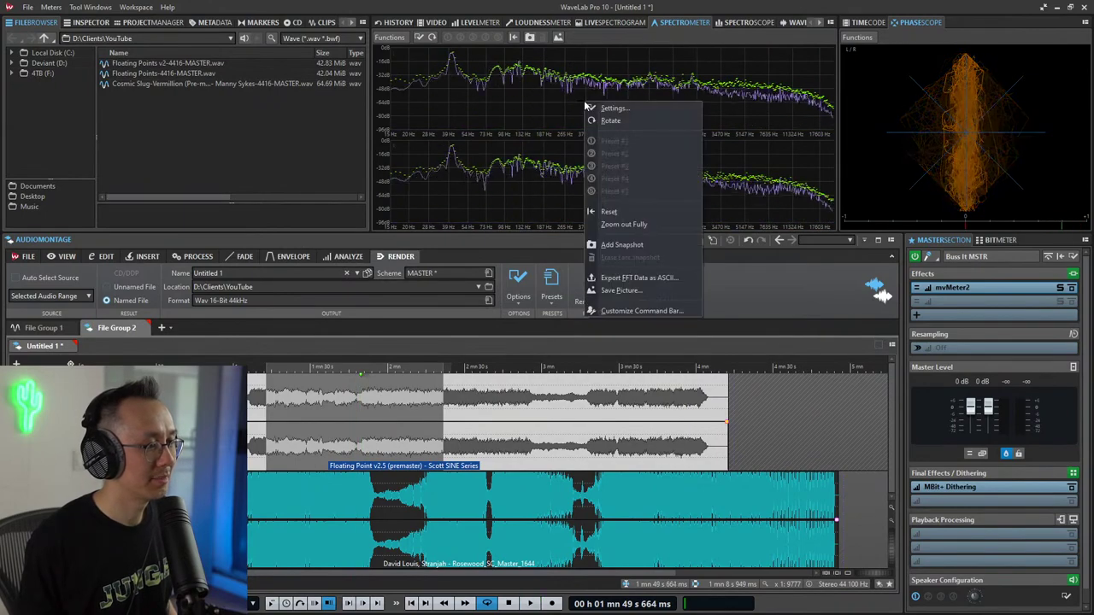
click(611, 110)
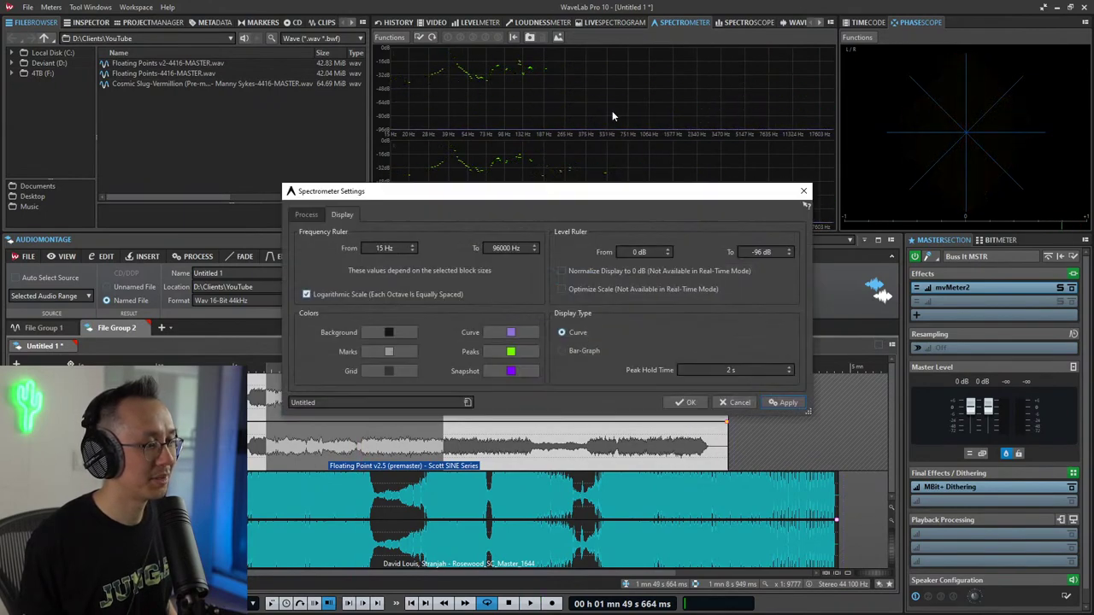
key(space)
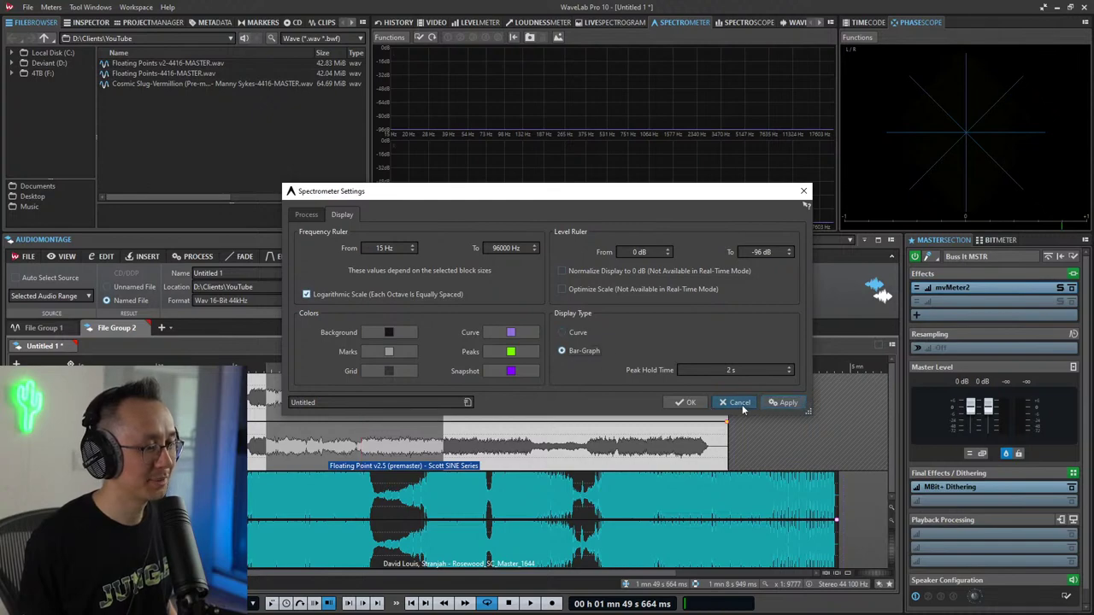
click(688, 402)
key(space)
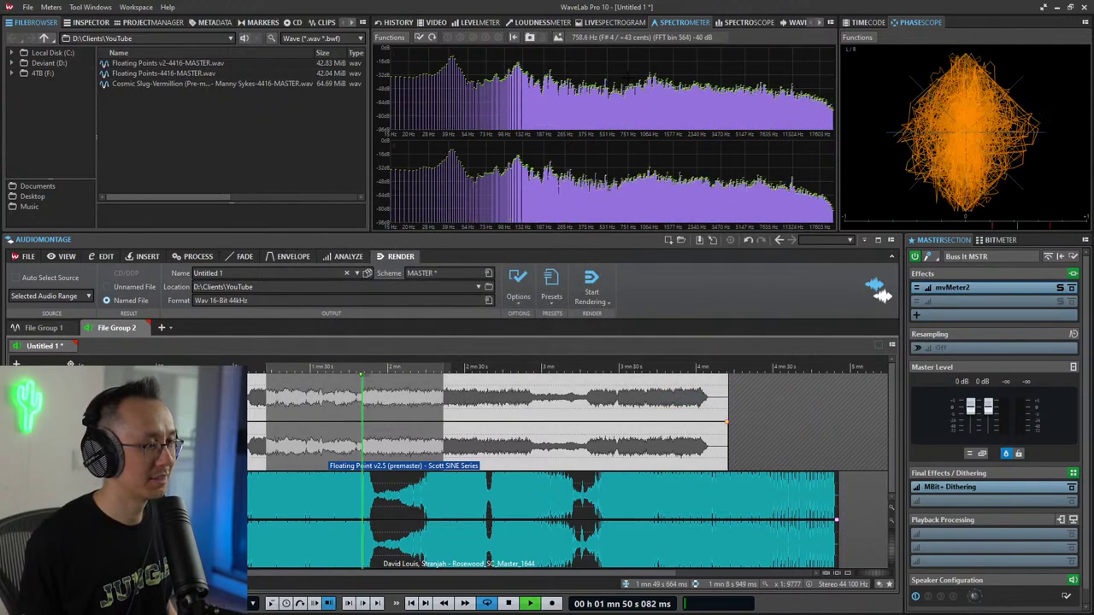
key(space)
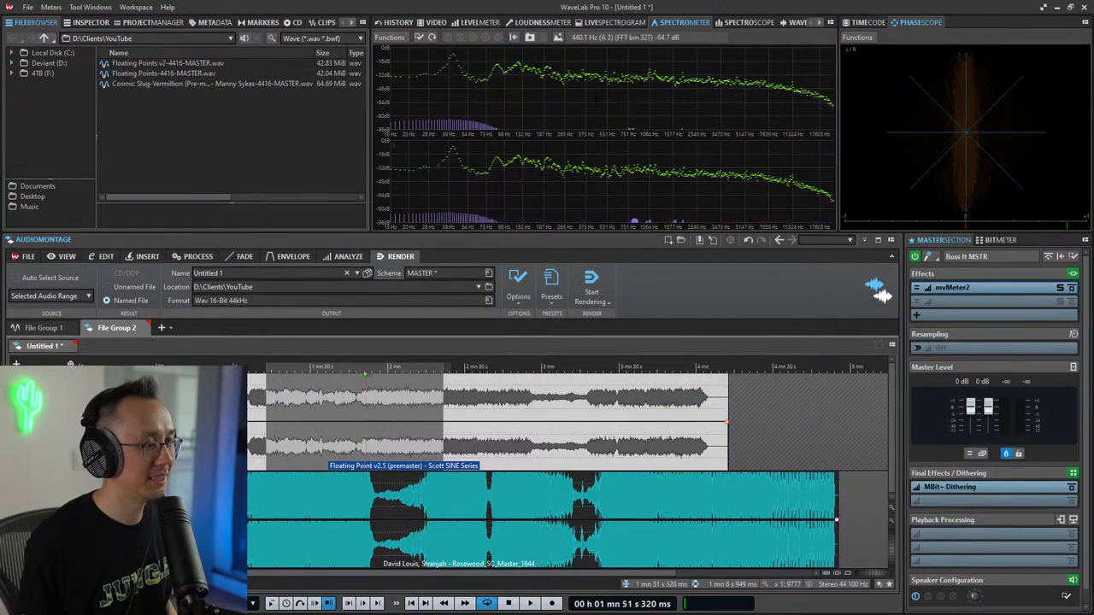
key(space)
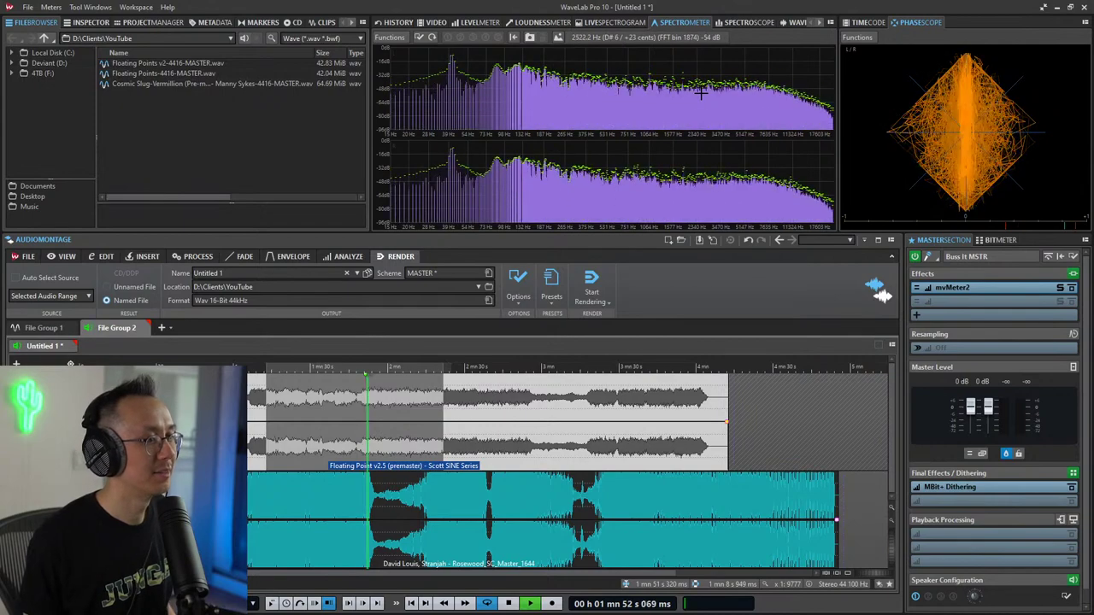
Step: Examine the Rosewood master's frequency bands on the Spectroscope, resuming playback from about 1 mn 54 s
click(728, 23)
key(space)
key(space)
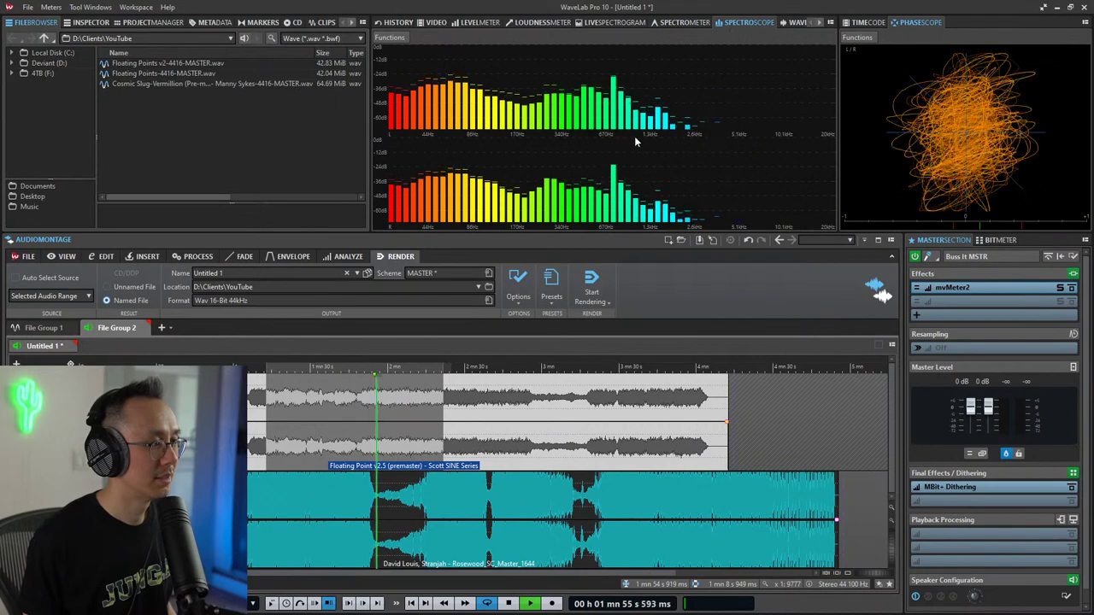
Step: Examine the Rosewood master's live waveform on the Wavescope, playing it from about 1 mn 12 s
click(819, 23)
key(space)
click(791, 23)
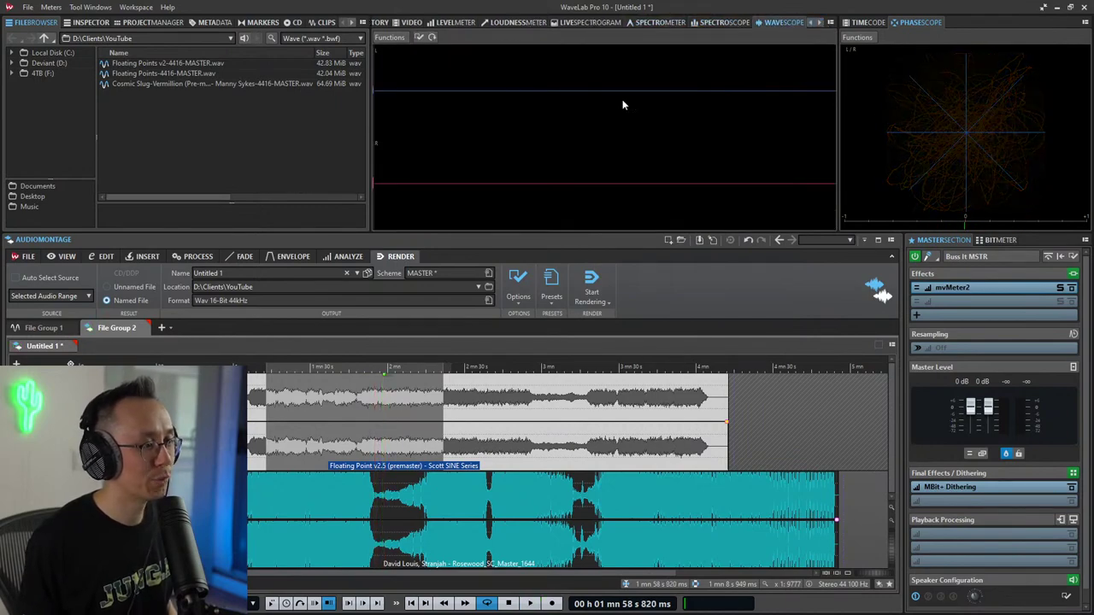
key(space)
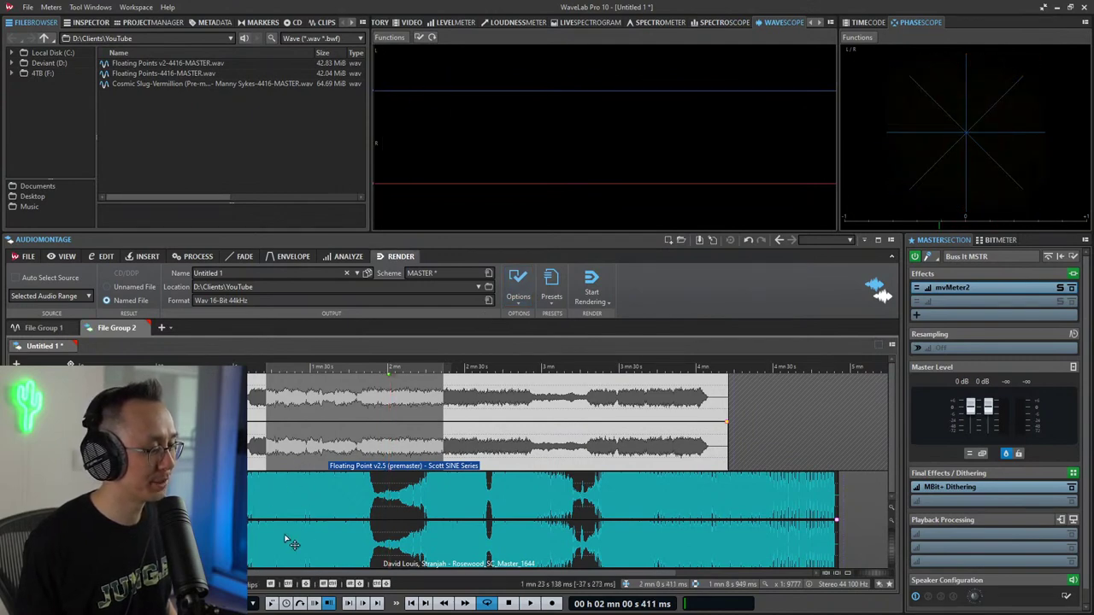
click(266, 485)
key(space)
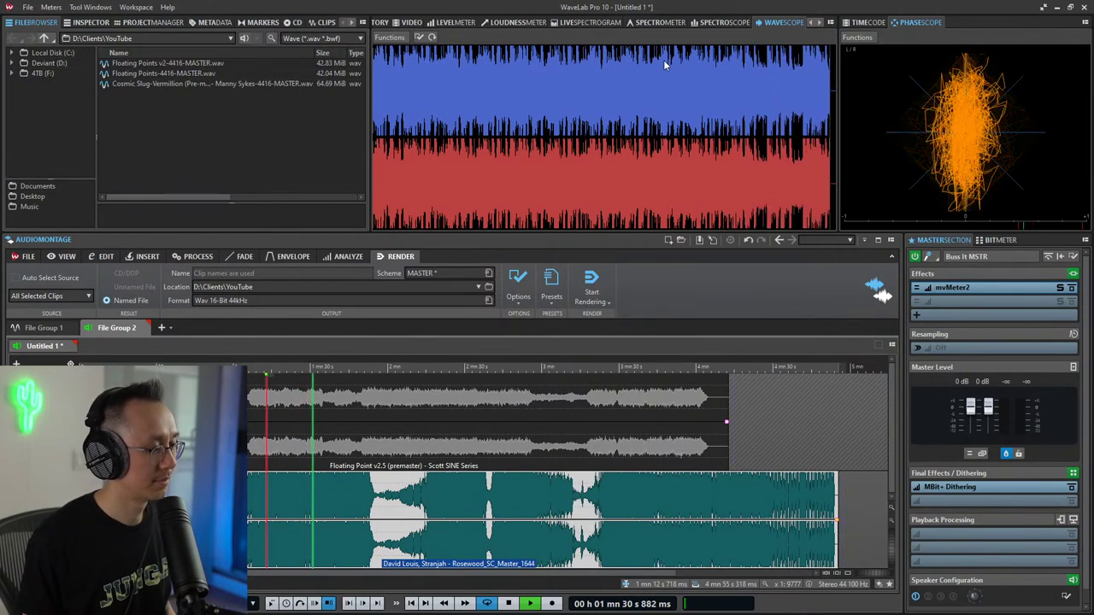
key(space)
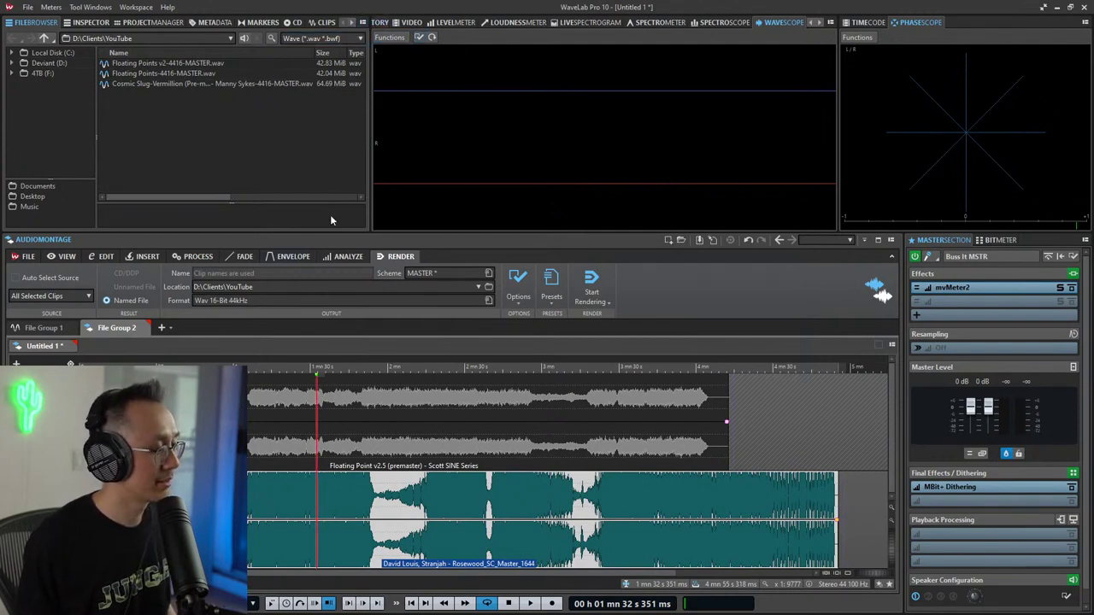
Step: Display the Rosewood master clip's effects and gain settings in the Inspector
click(89, 23)
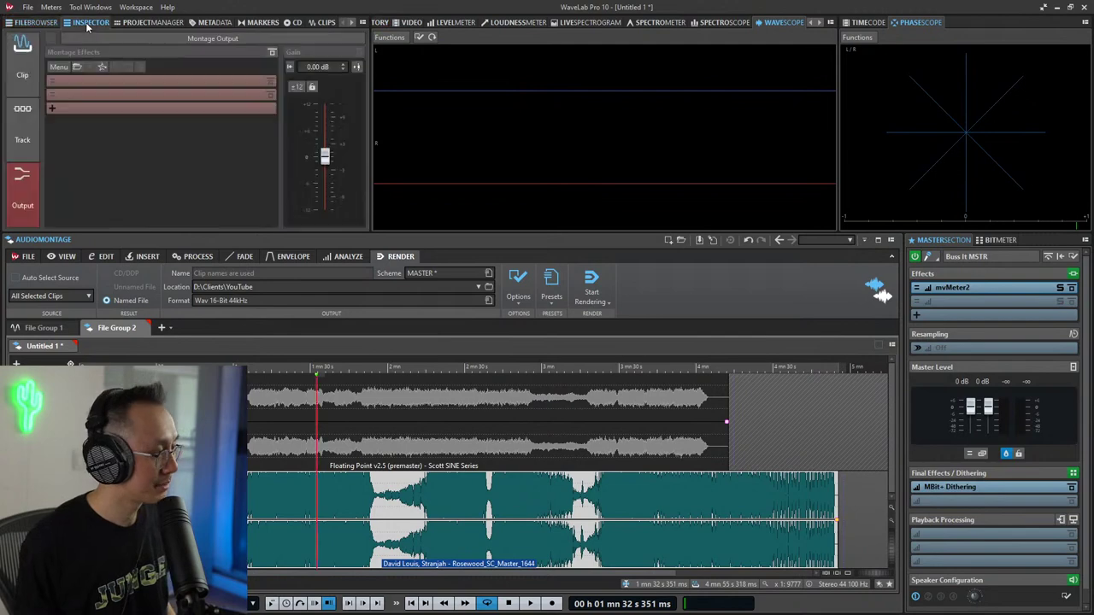
click(28, 76)
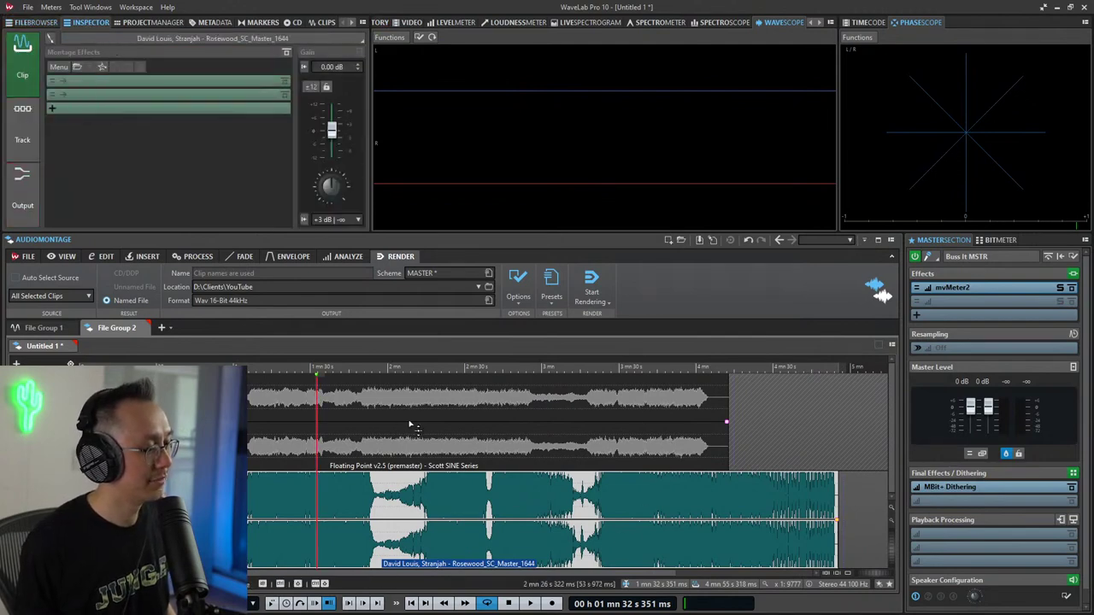
scroll(392, 429, down, 1)
Step: Switch to File Explorer and open the 4TB (F:) drive, moving the window across the screen
mouse_move(361, 605)
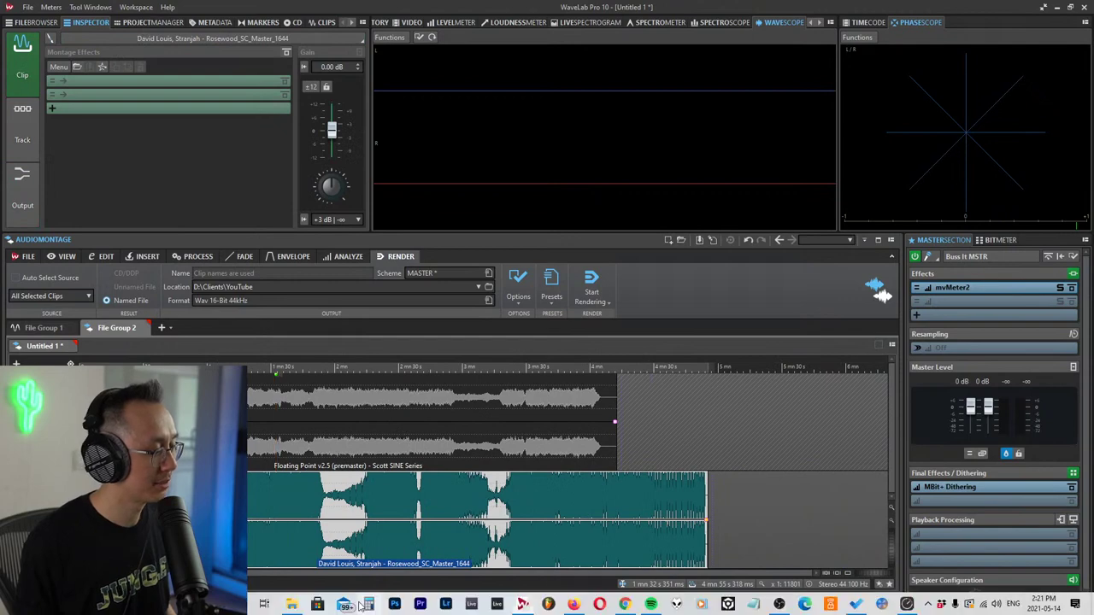
click(295, 605)
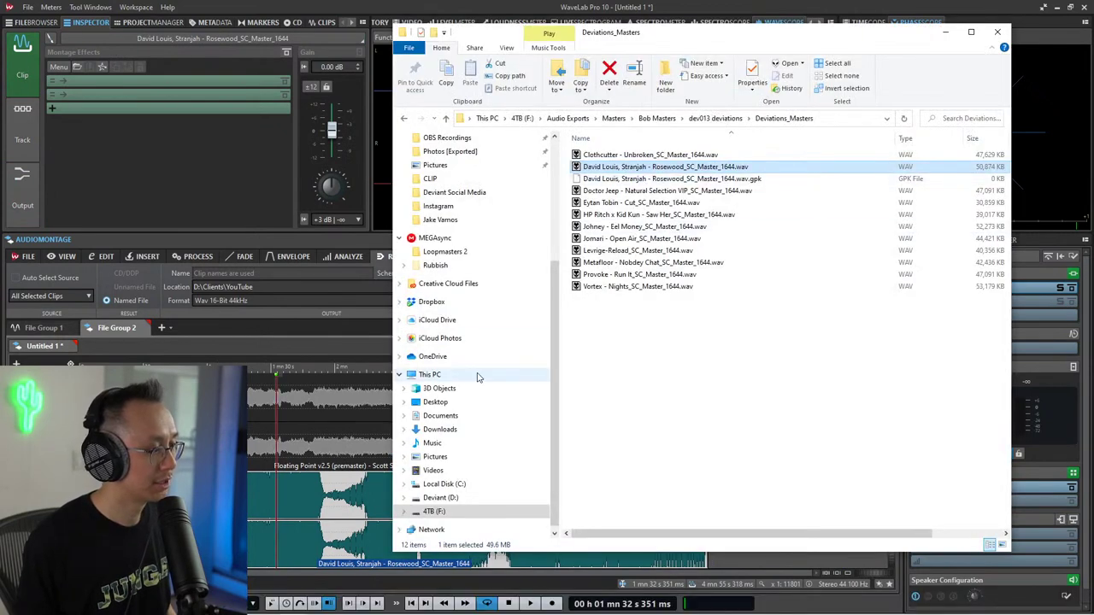
scroll(477, 377, down, 1)
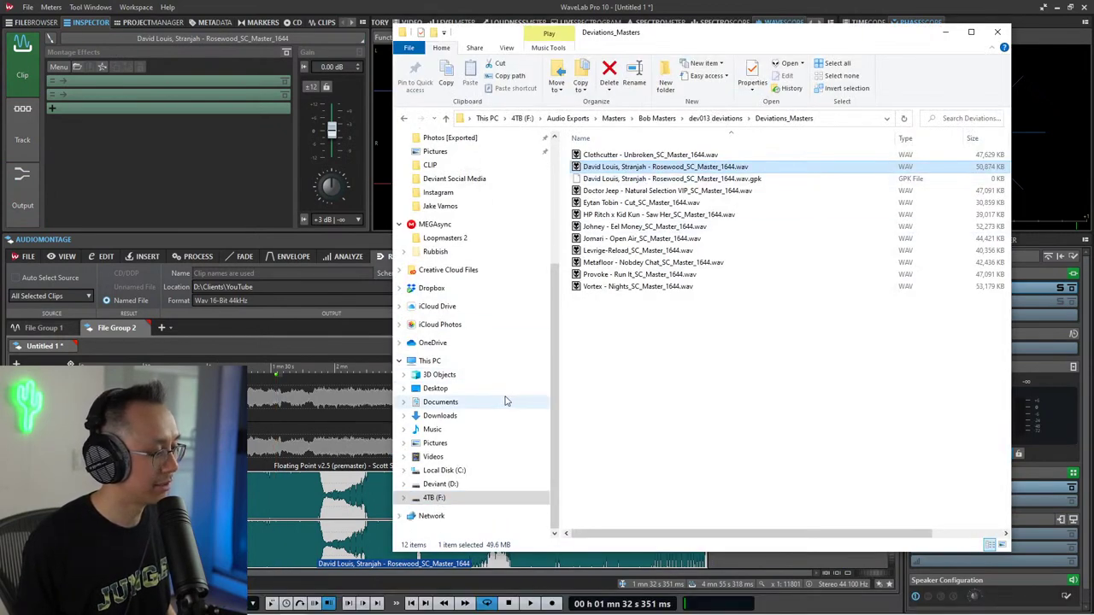
click(434, 497)
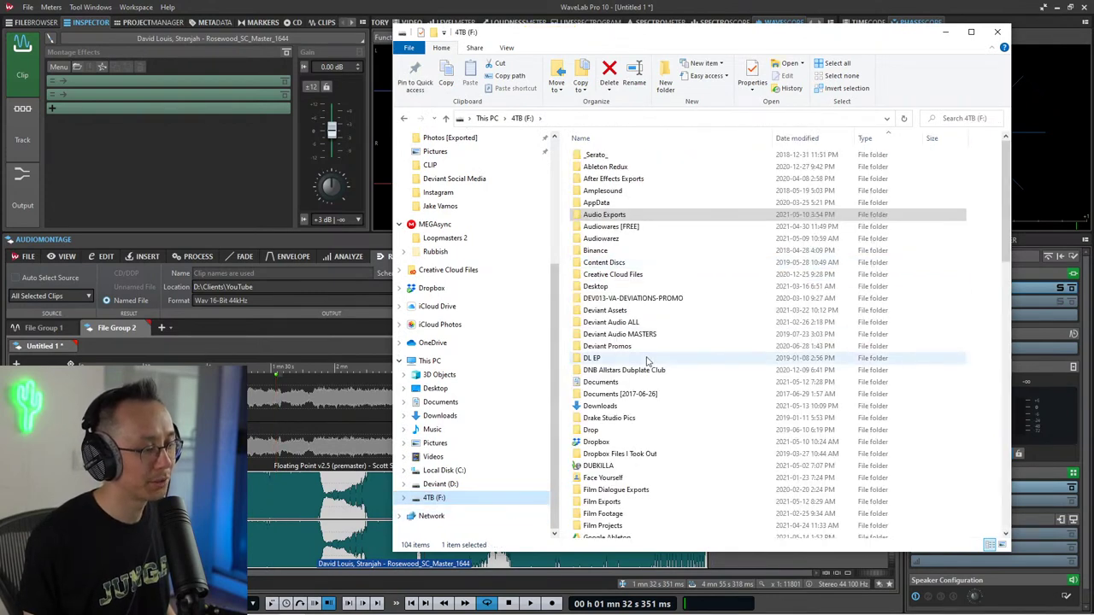
scroll(647, 361, down, 6)
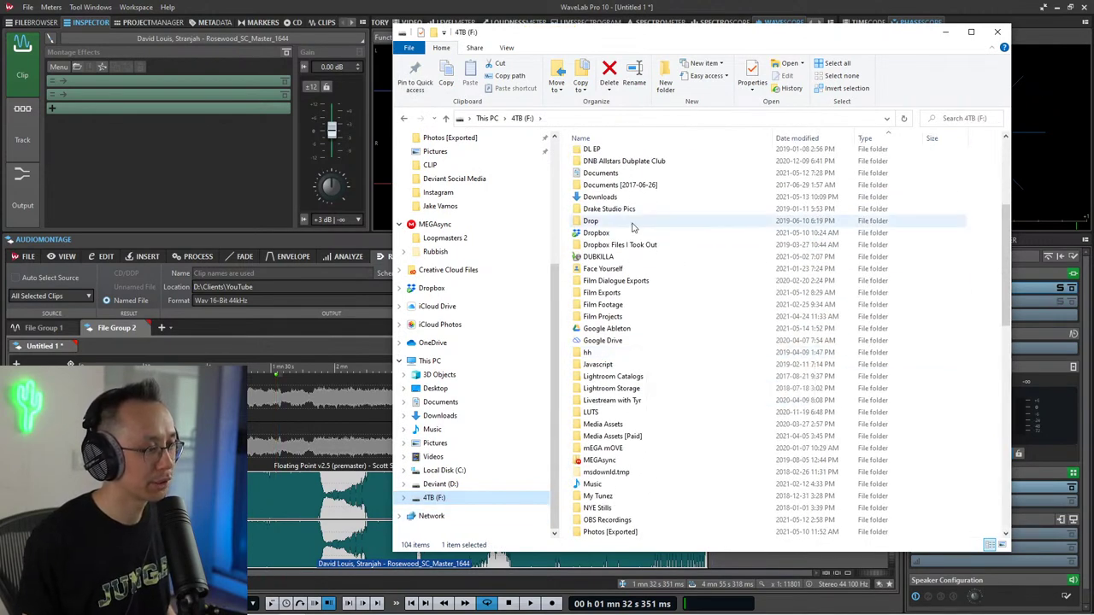
drag(684, 37, 622, 36)
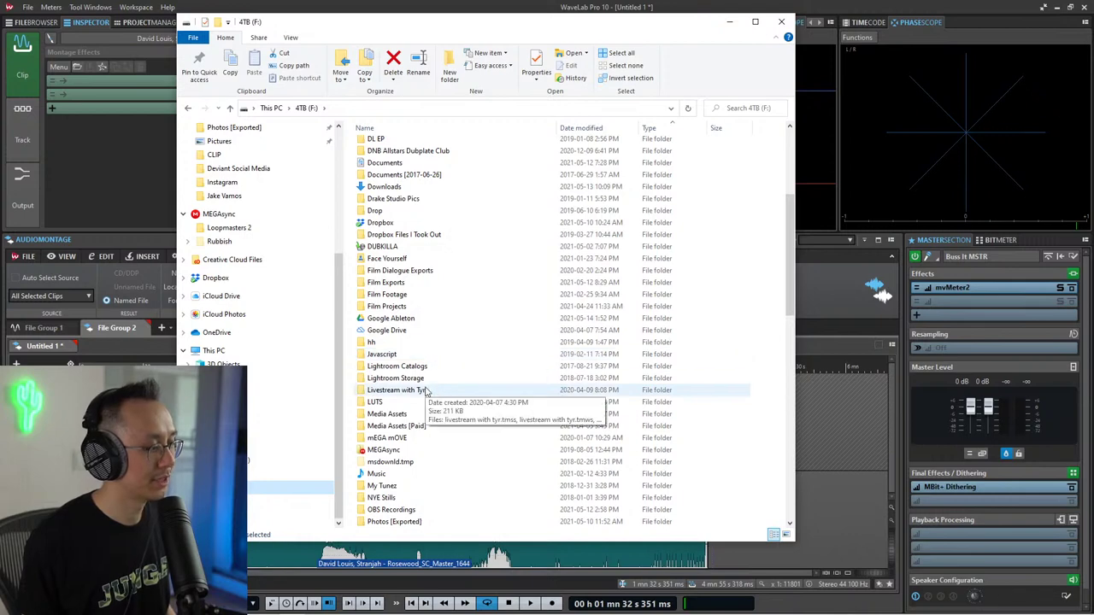
Step: Open the Upload Premaster responses folder inside Google Ableton > STRANJAH Mastering Your Track (File responses)
scroll(426, 389, up, 6)
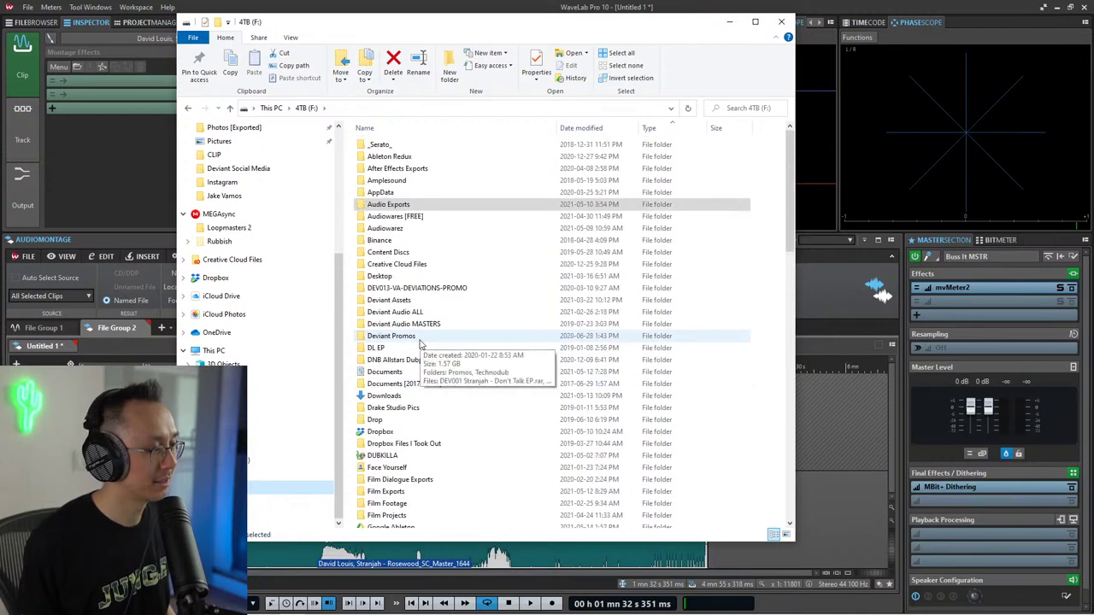
click(409, 206)
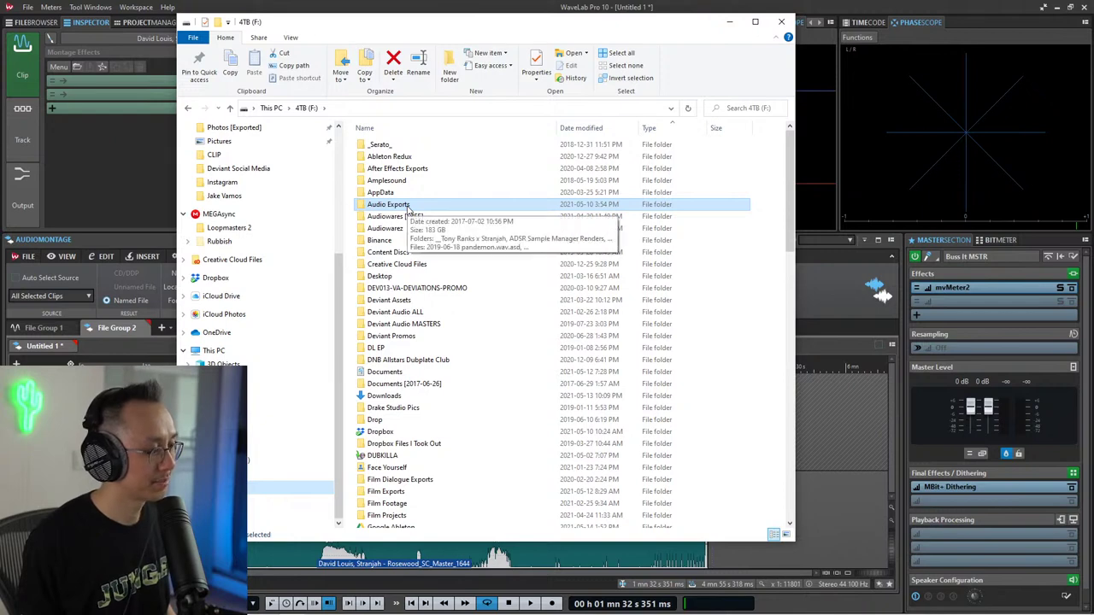
scroll(427, 384, down, 4)
double_click(398, 395)
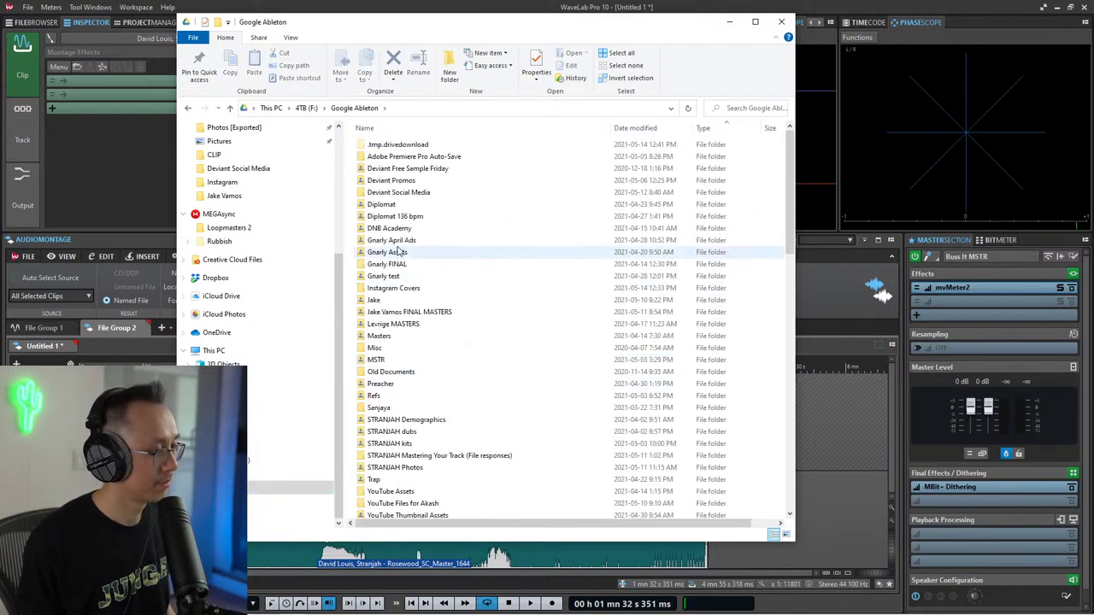
double_click(421, 457)
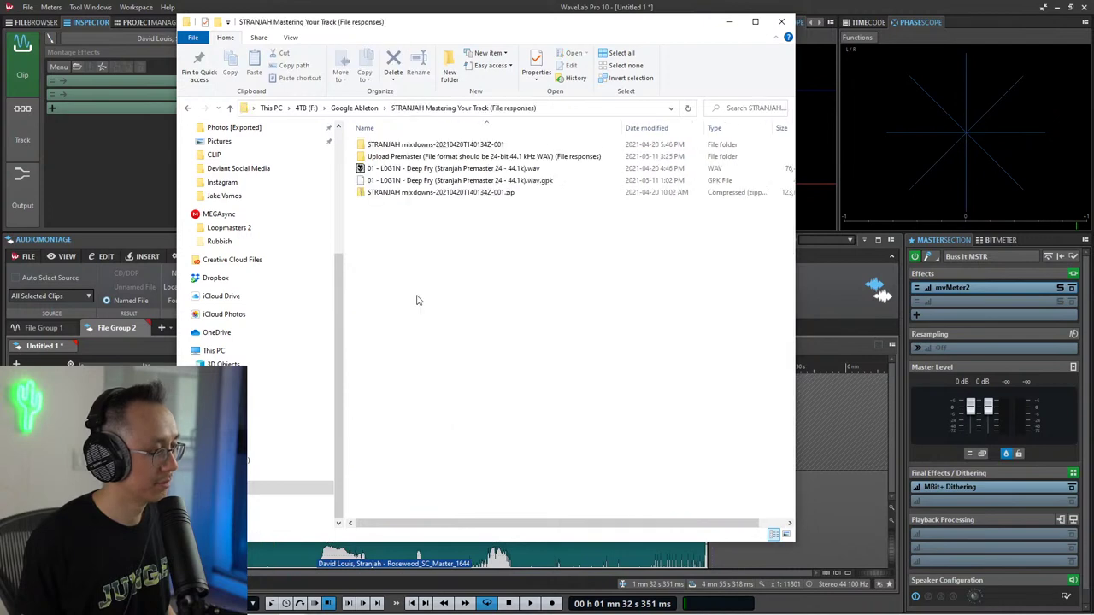
double_click(461, 157)
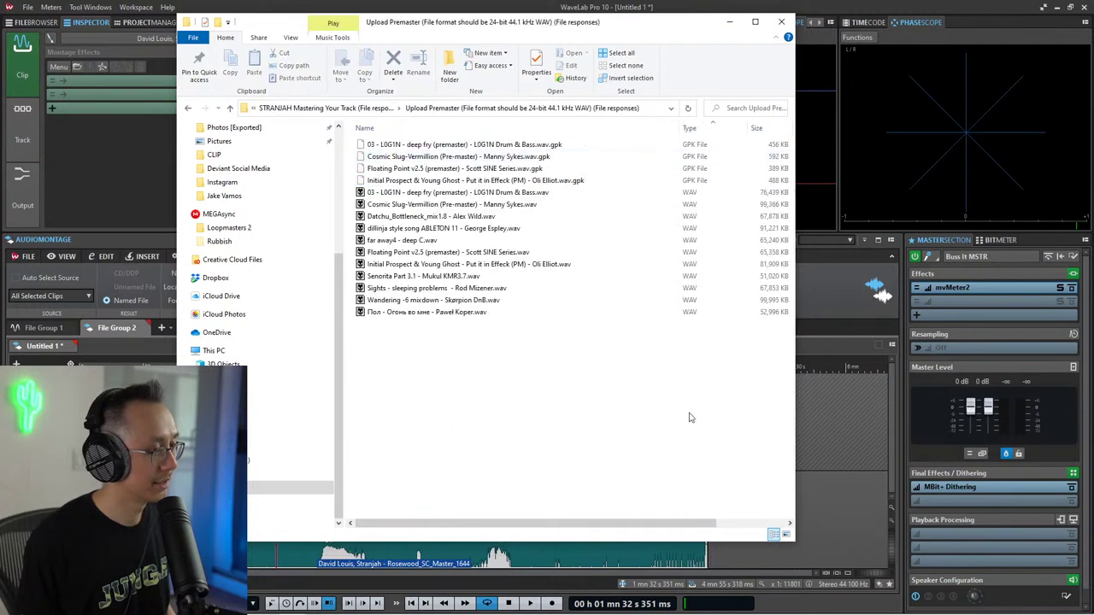
click(786, 535)
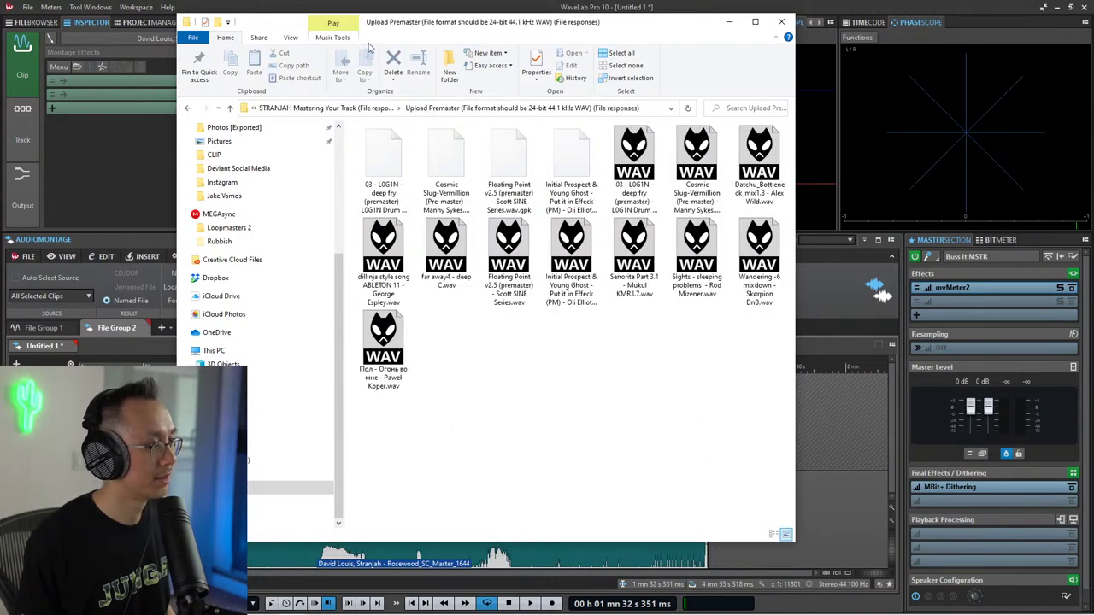
click(291, 37)
click(422, 67)
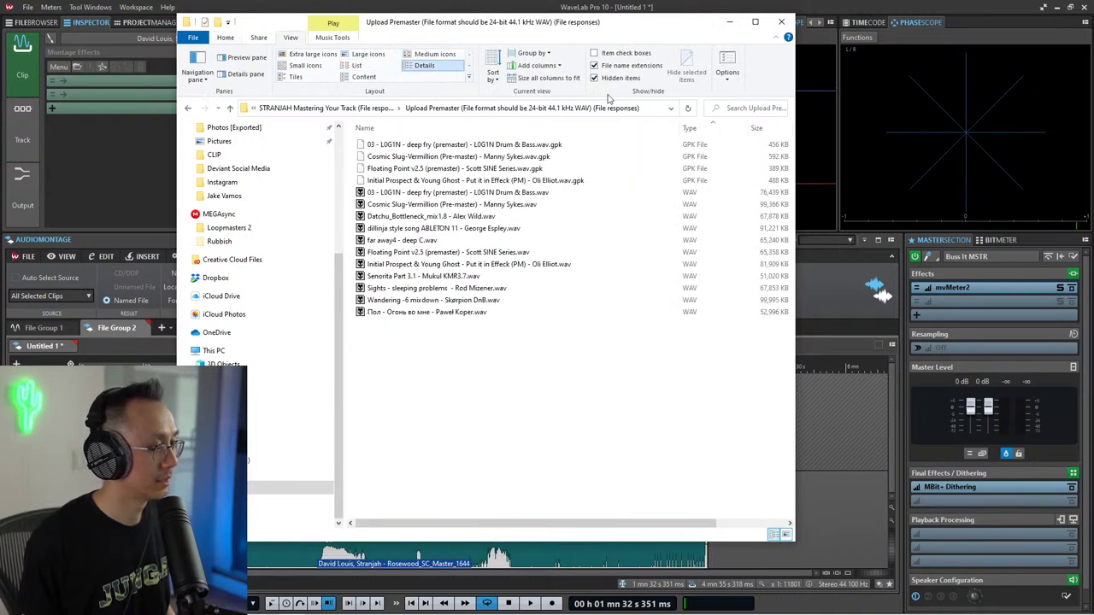
Step: Add the "Initial Prospect & Young Ghost - Put it in Effeck (PM)" WAV to WaveLab's upper montage track, starting at about 4 mn 34 s
drag(793, 542, 704, 369)
drag(478, 264, 719, 412)
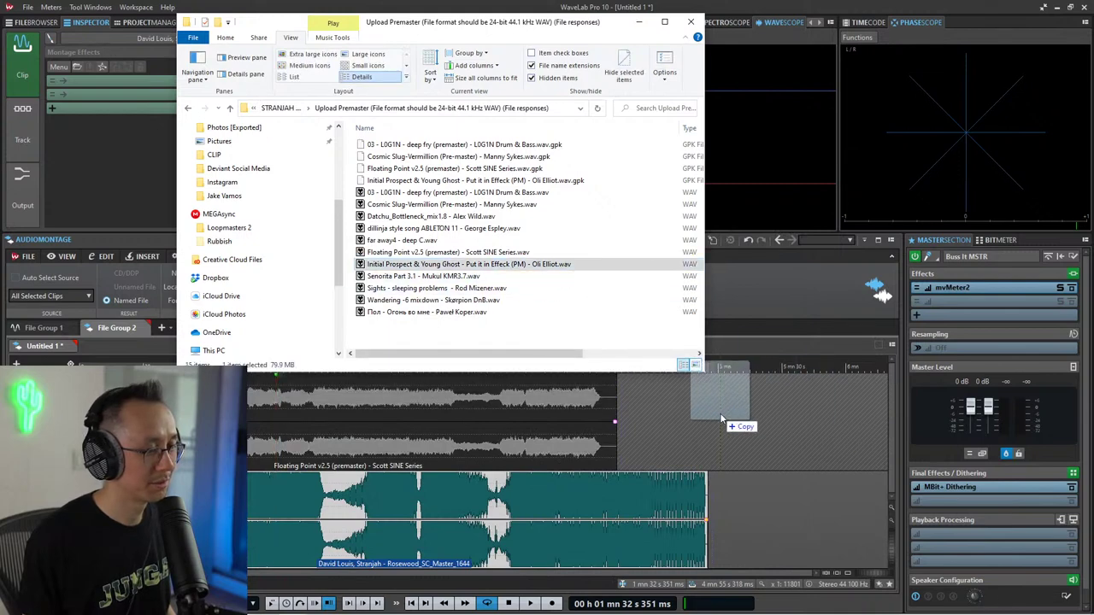
click(640, 21)
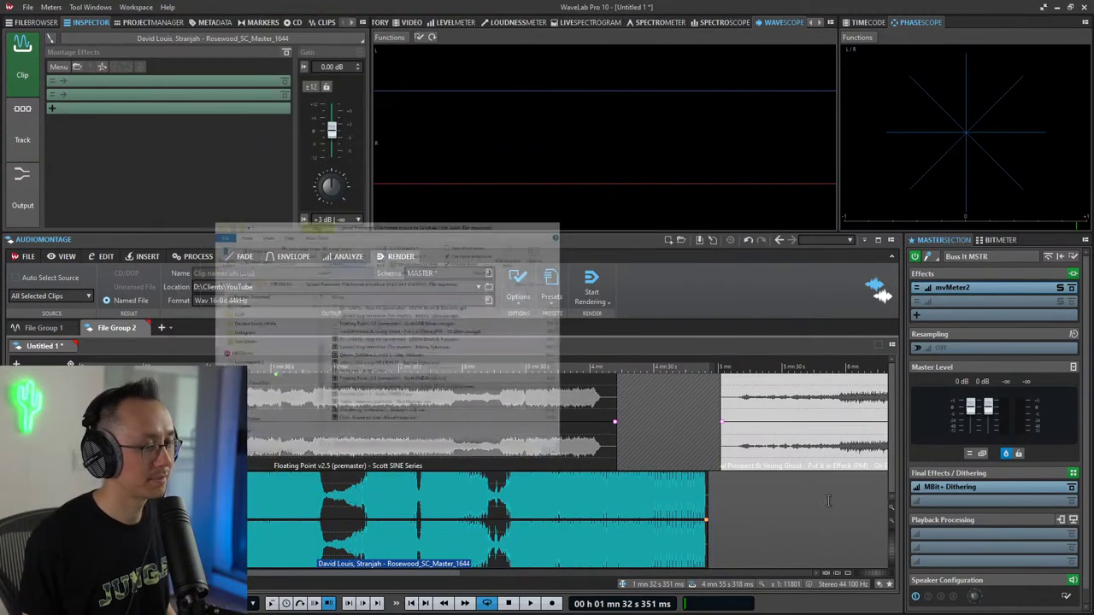
scroll(740, 439, down, 3)
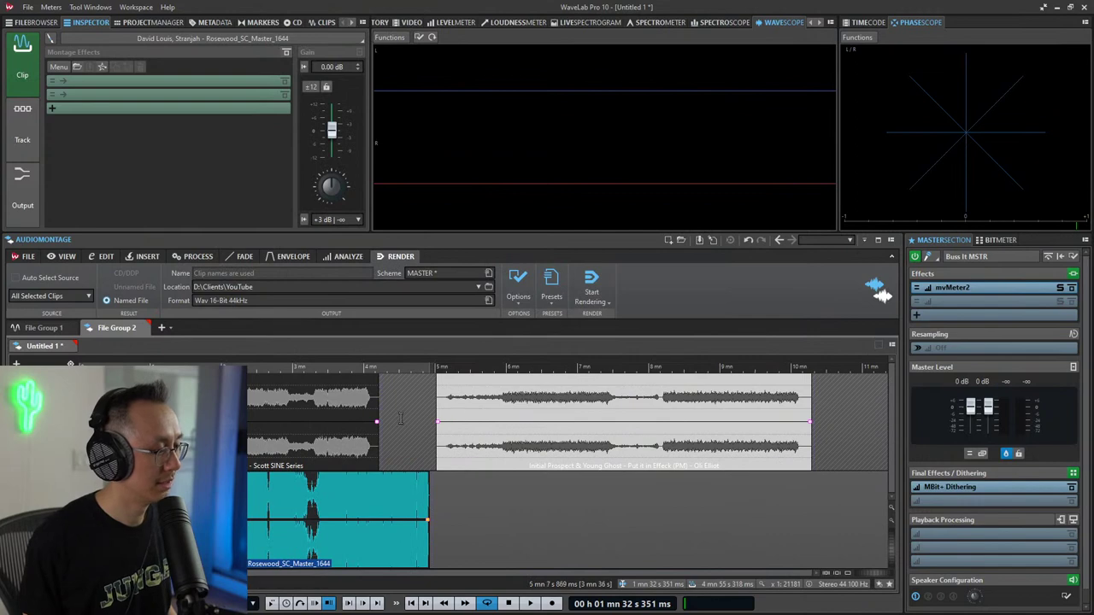
drag(535, 468, 493, 464)
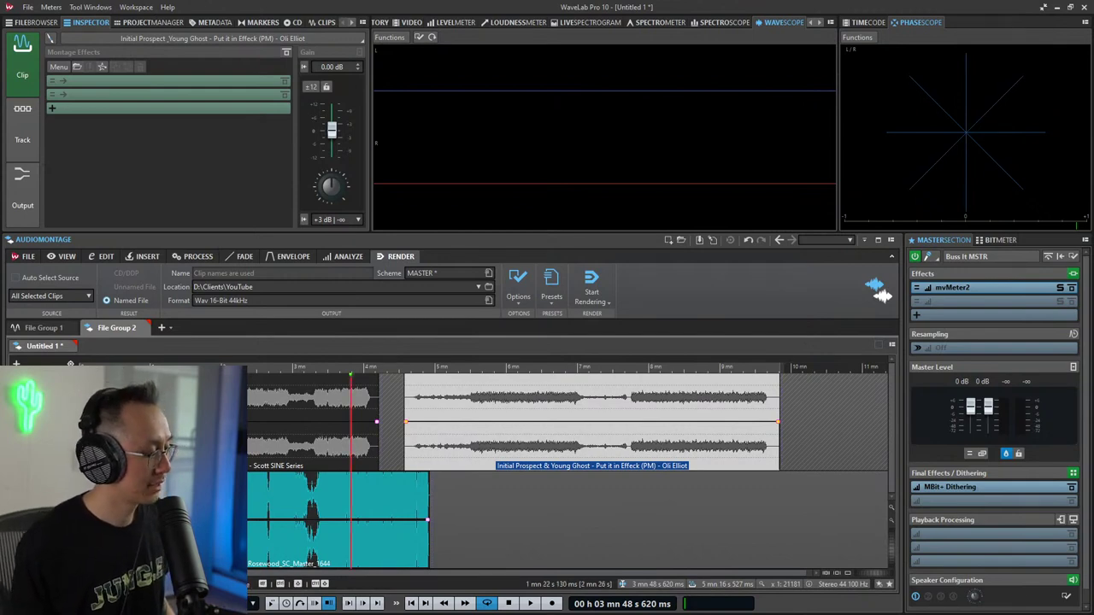
Step: Select the Rosewood clip and look through the File Browser, Project Manager, Metadata, Markers, CD and Clips windows
click(178, 511)
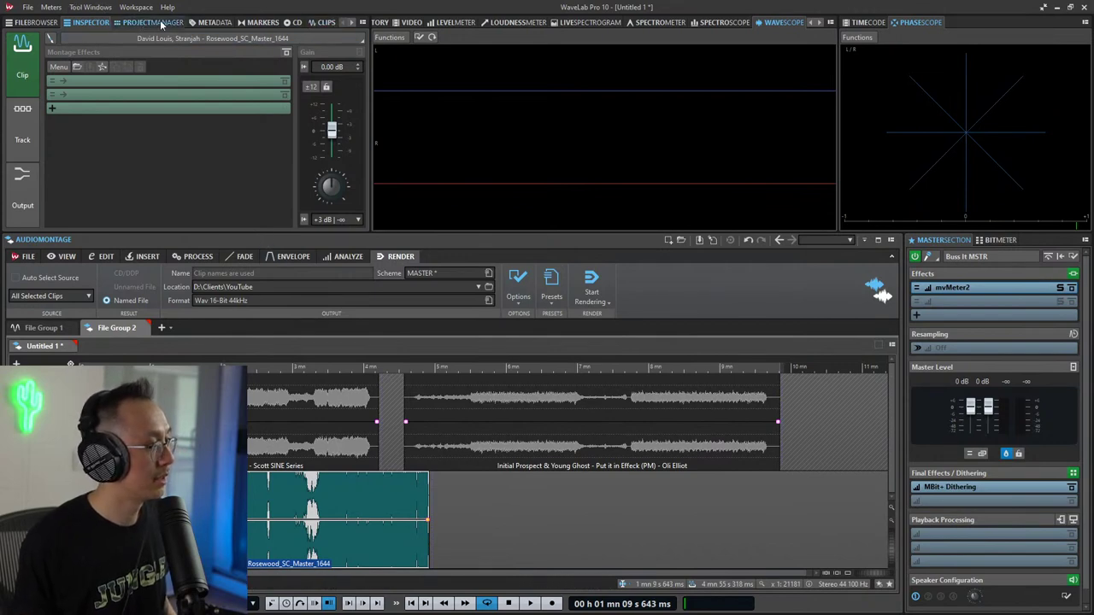
click(40, 24)
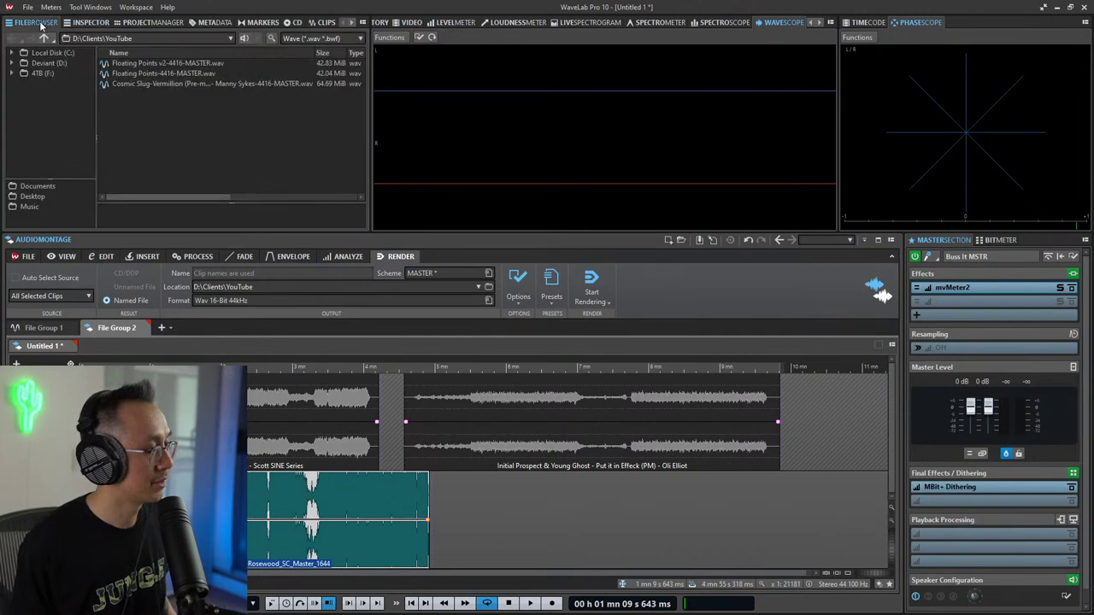
click(140, 23)
click(214, 23)
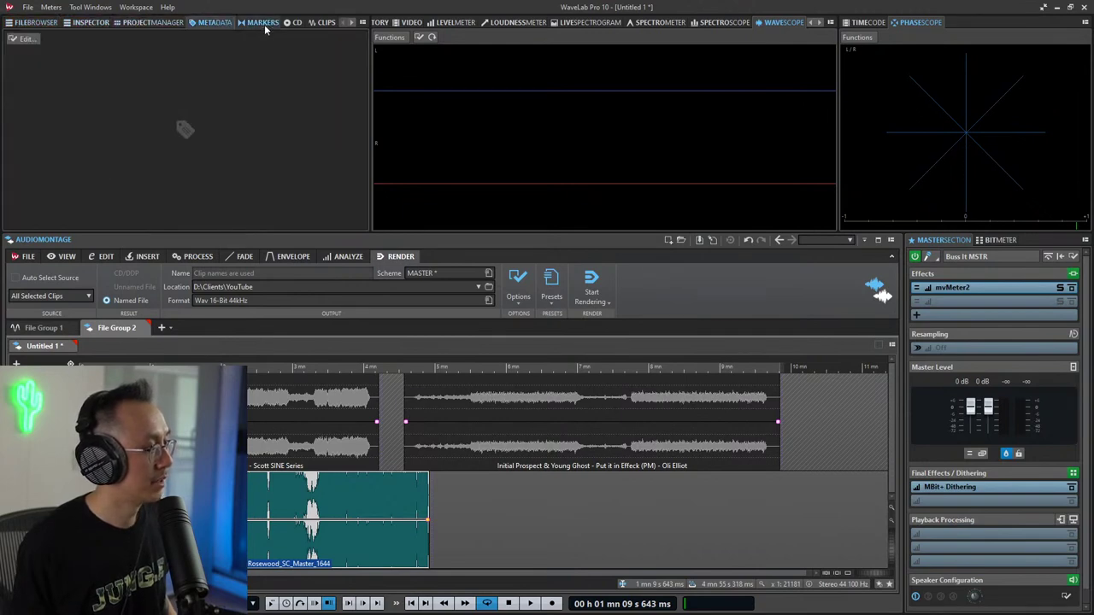
click(262, 23)
click(295, 23)
click(325, 24)
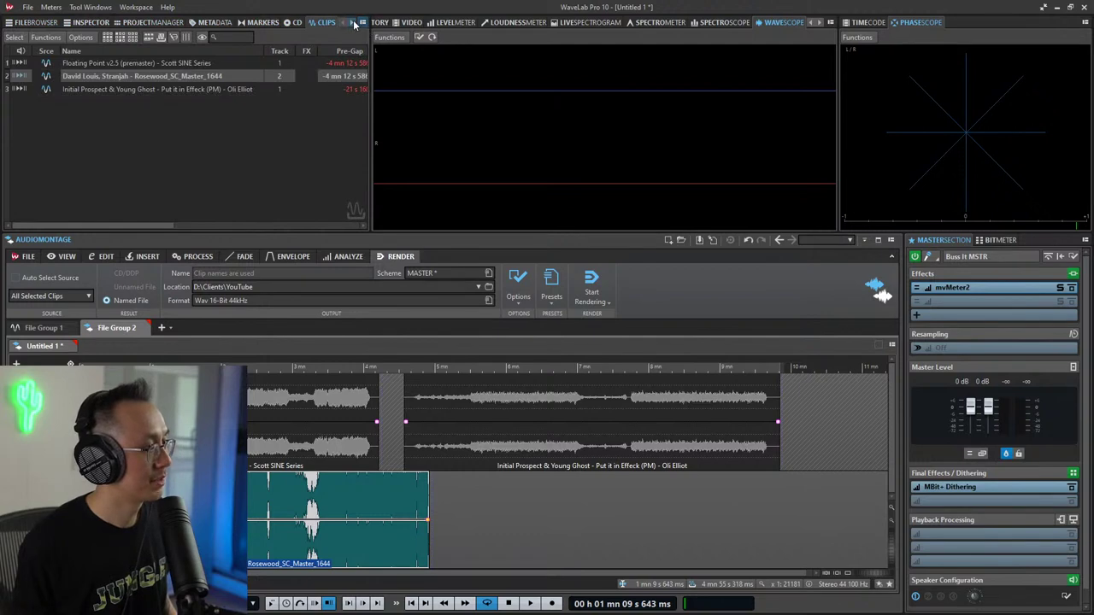
Step: Widen the Clips window to examine the clips' timing and gain columns, select the Initial Prospect clip, and narrow the window again
click(353, 24)
click(353, 24)
drag(372, 107, 704, 111)
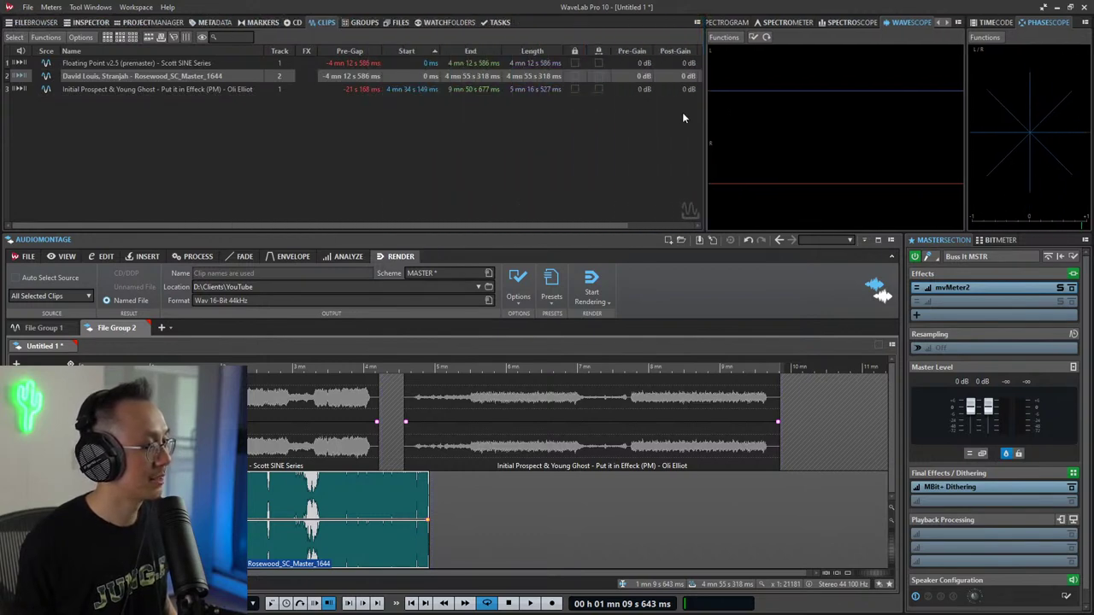
drag(523, 226, 476, 229)
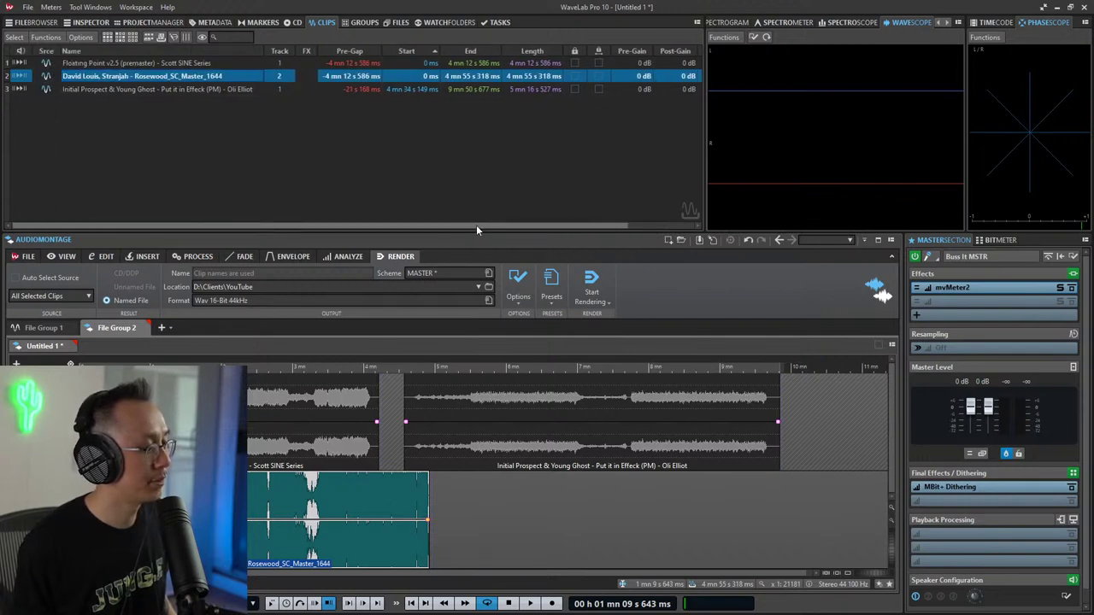
click(523, 437)
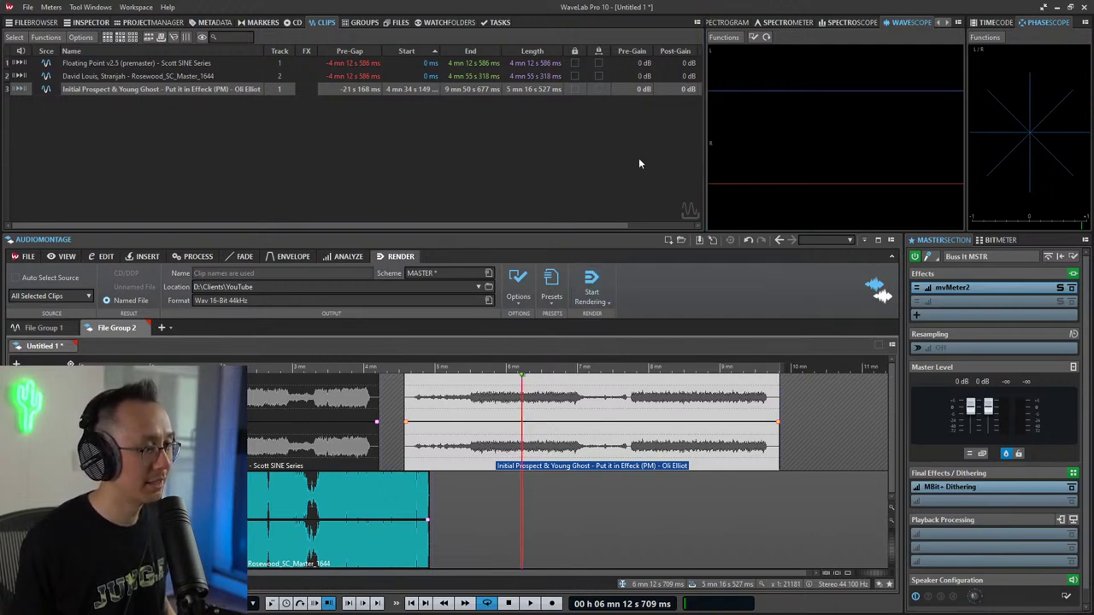
drag(703, 207, 304, 192)
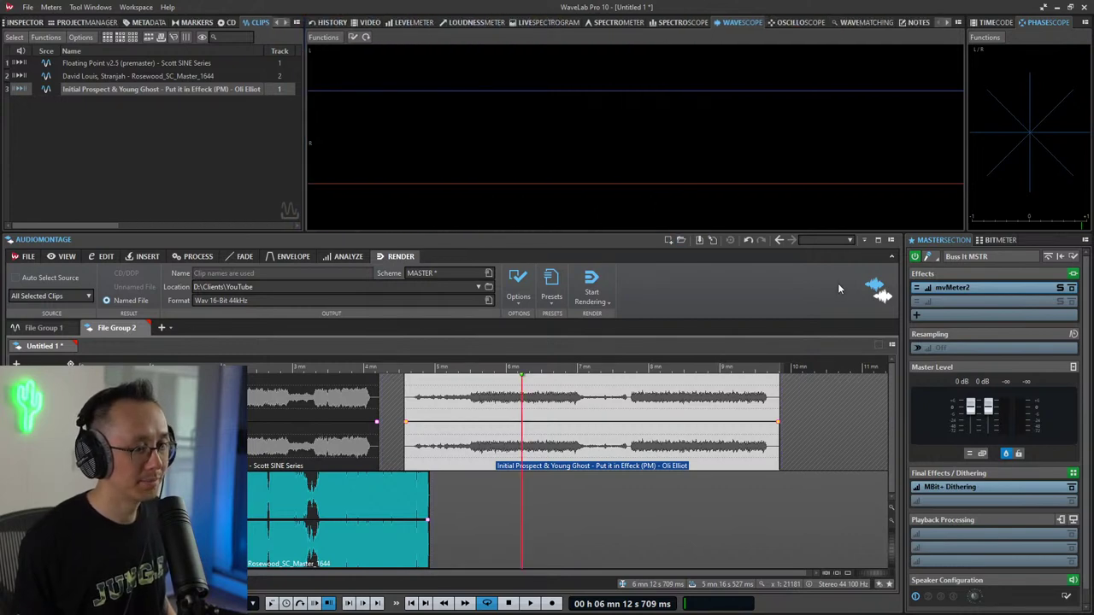
Step: Open the mvMeter2 VU meter above the montage, play the Initial Prospect clip briefly and make the premaster track the audible one
click(958, 288)
drag(795, 285, 791, 52)
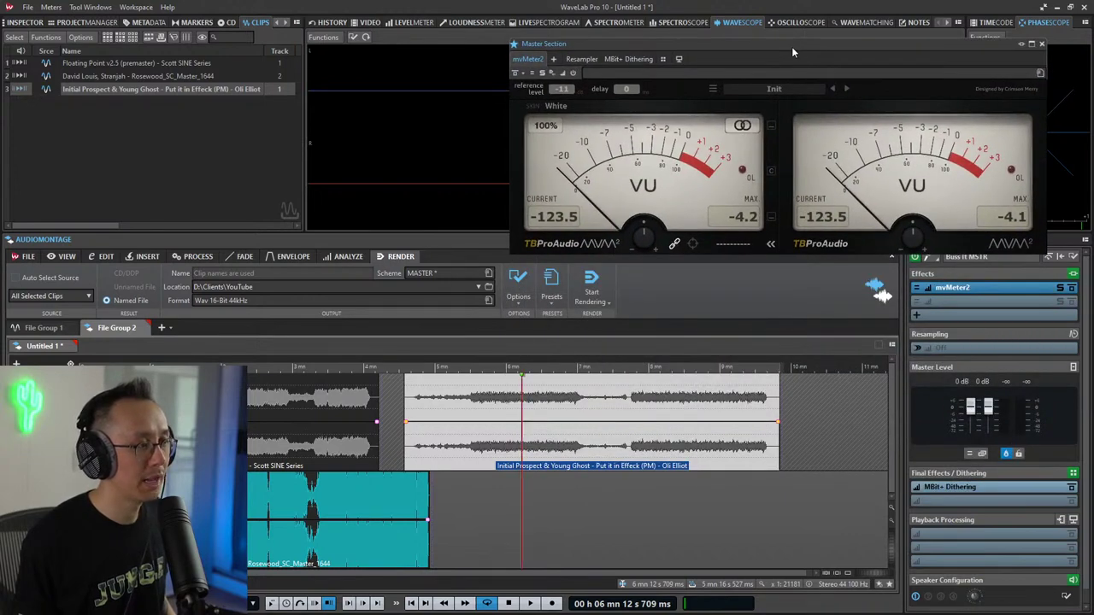
drag(793, 51, 829, 29)
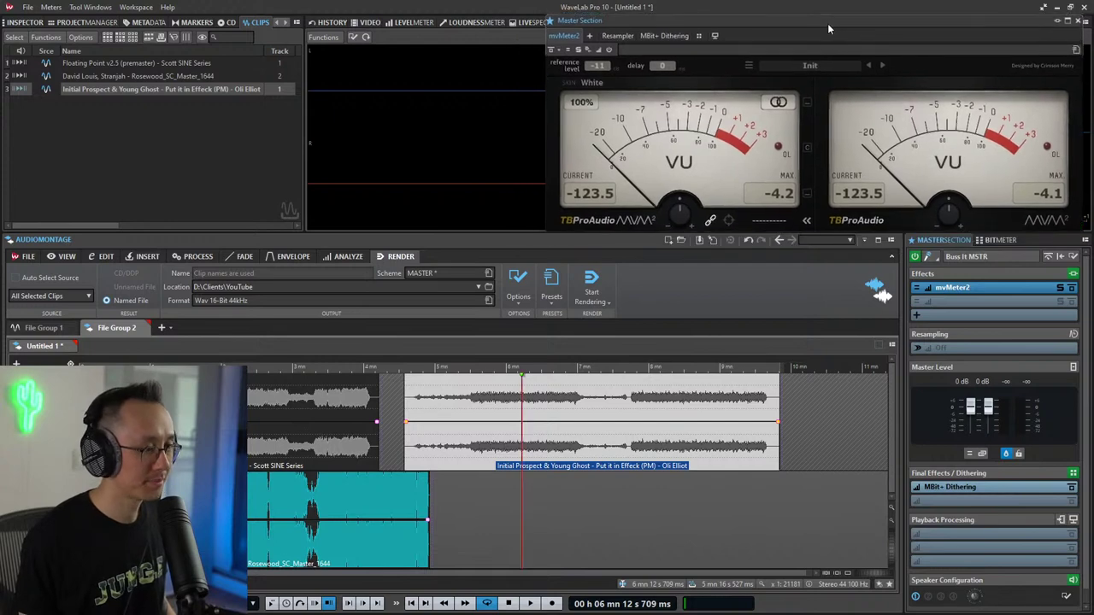
key(space)
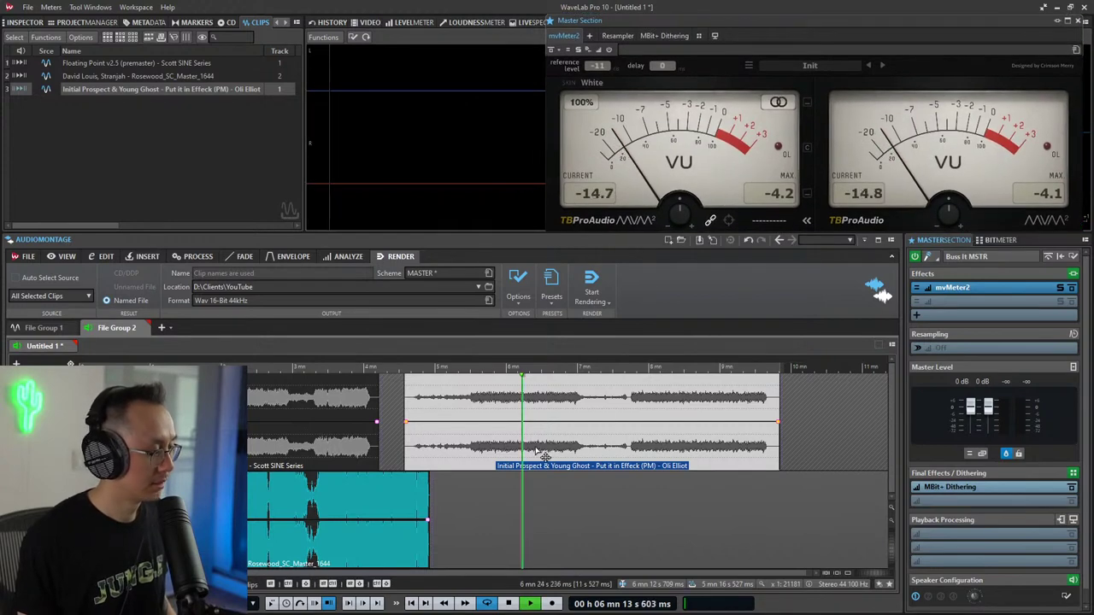
click(171, 402)
key(space)
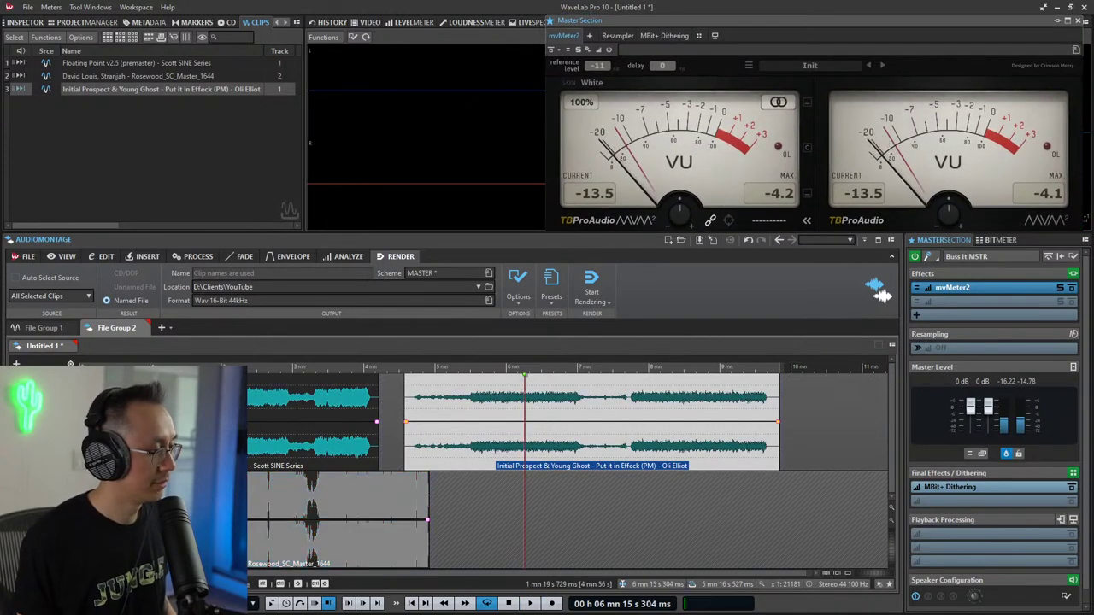
Step: Play the Floating Point premaster from about 2 mn 2 s and check its level on the VU meters, repositioning the meter window
click(171, 393)
click(223, 401)
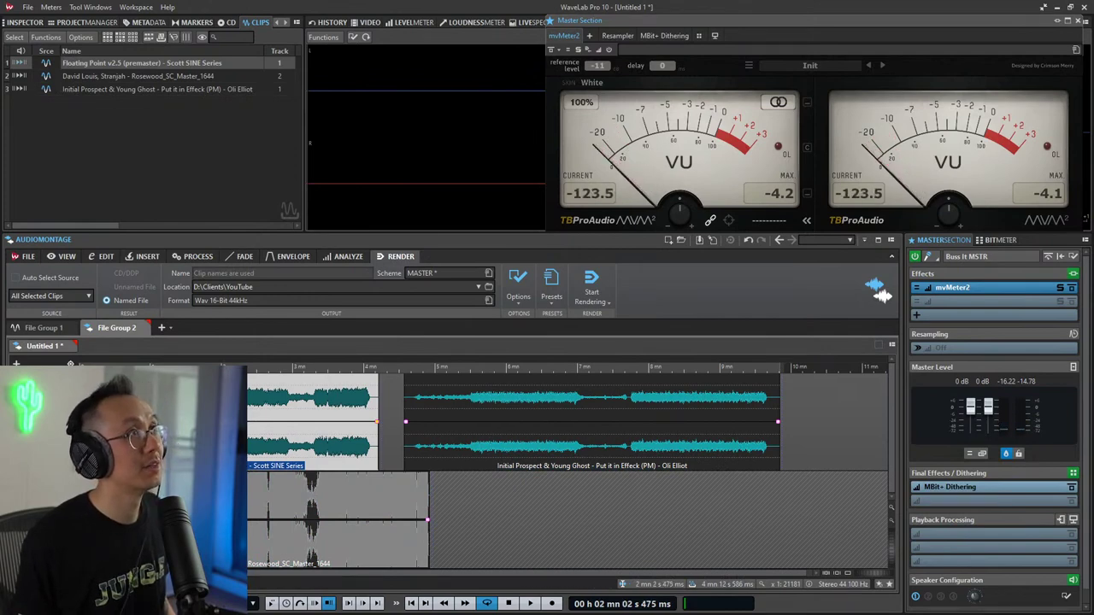
drag(785, 22, 598, 97)
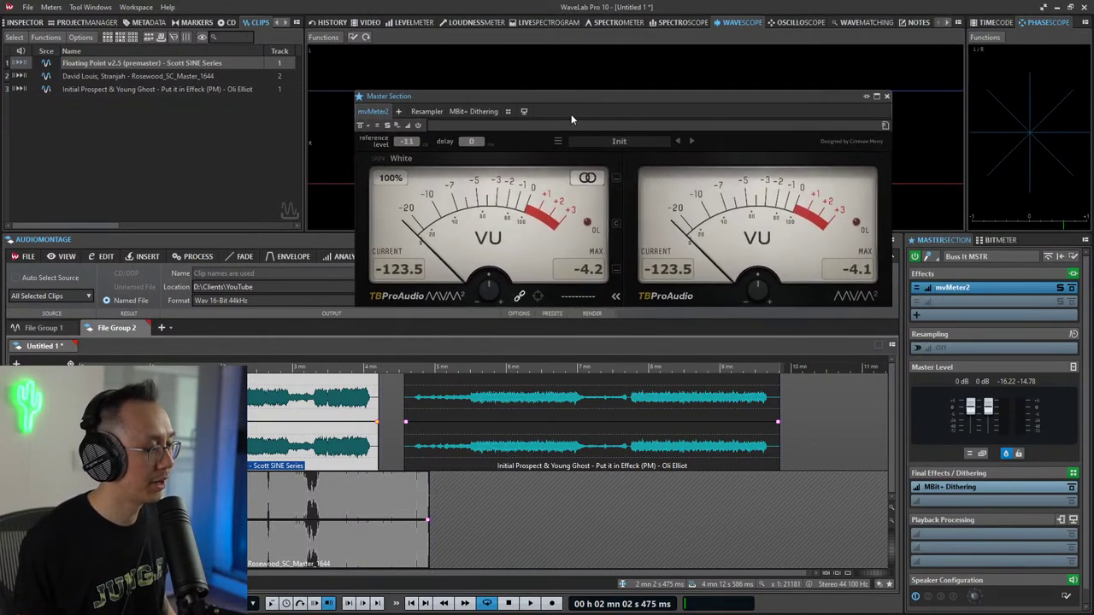
key(space)
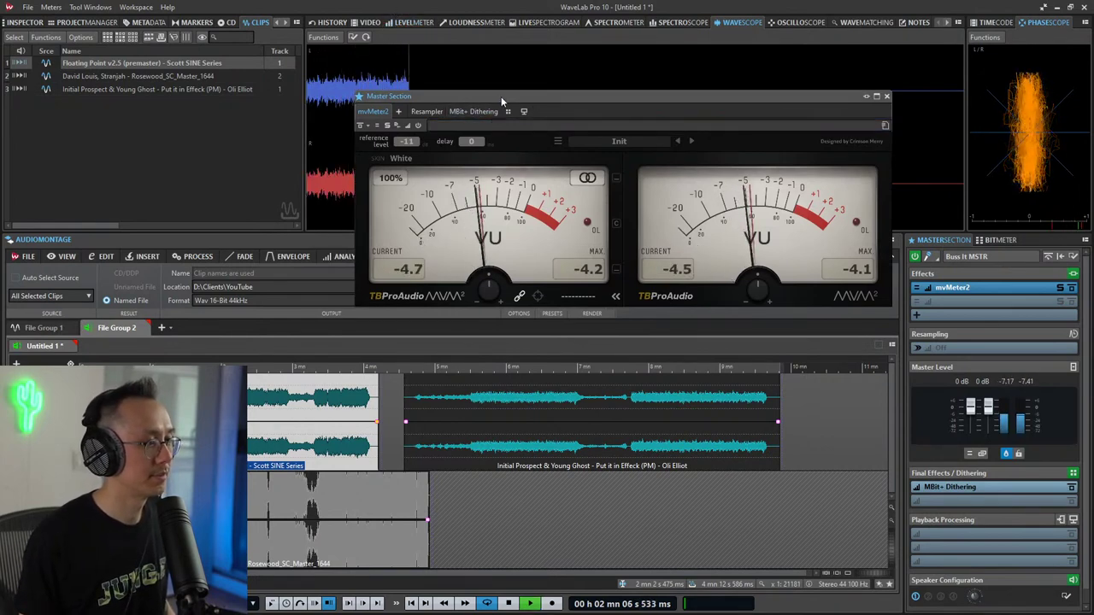
drag(501, 97, 551, 128)
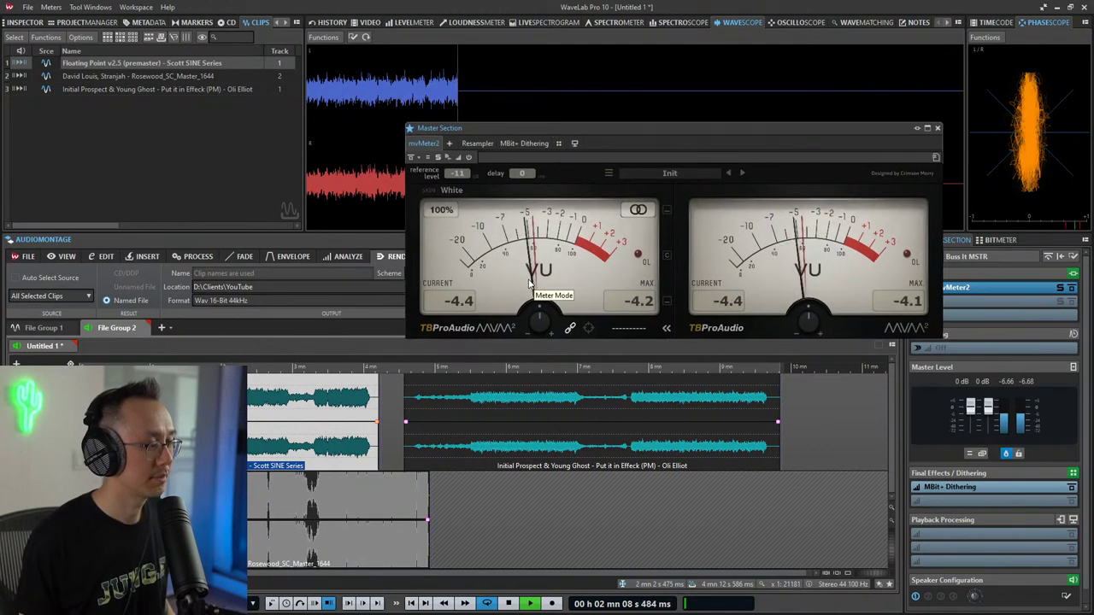
key(space)
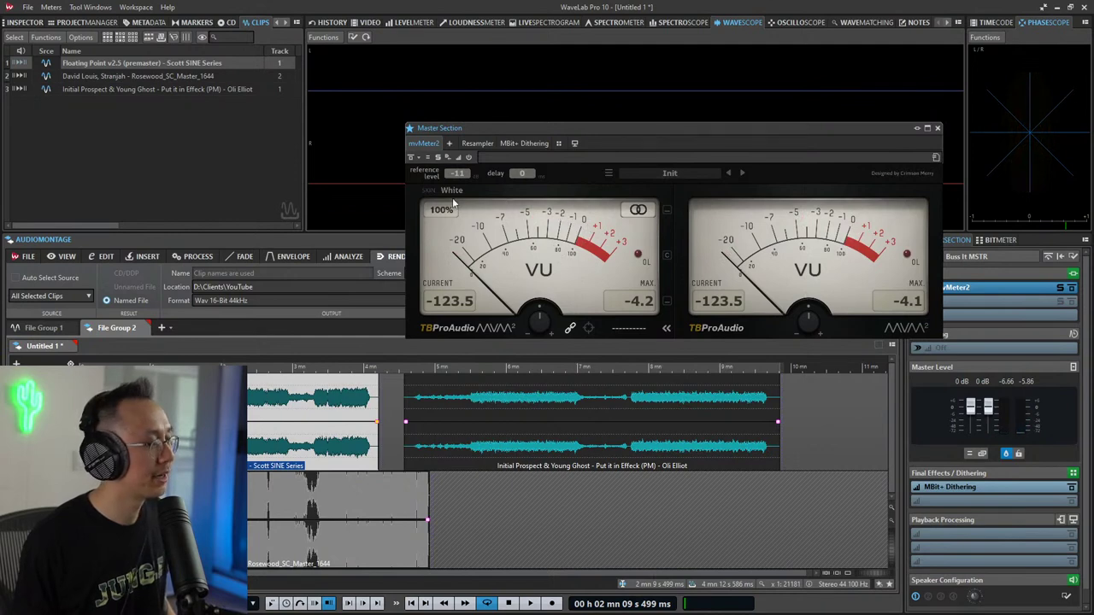
Step: Set the Floating Point clip's Pre-Gain to +3 dB and play it to check its level on the VU meters
drag(108, 225, 294, 237)
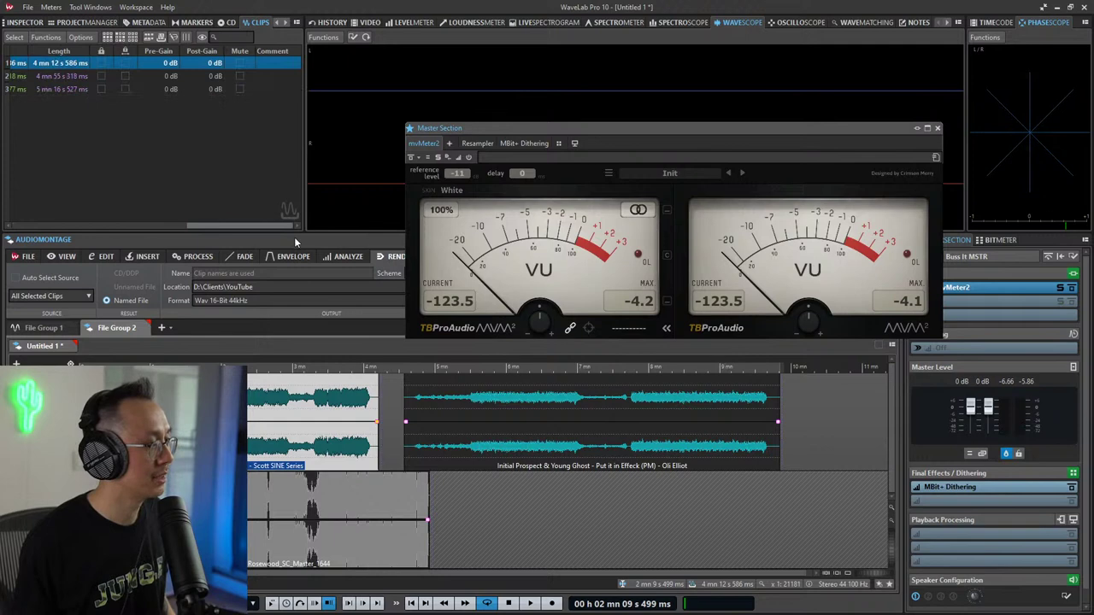
click(166, 65)
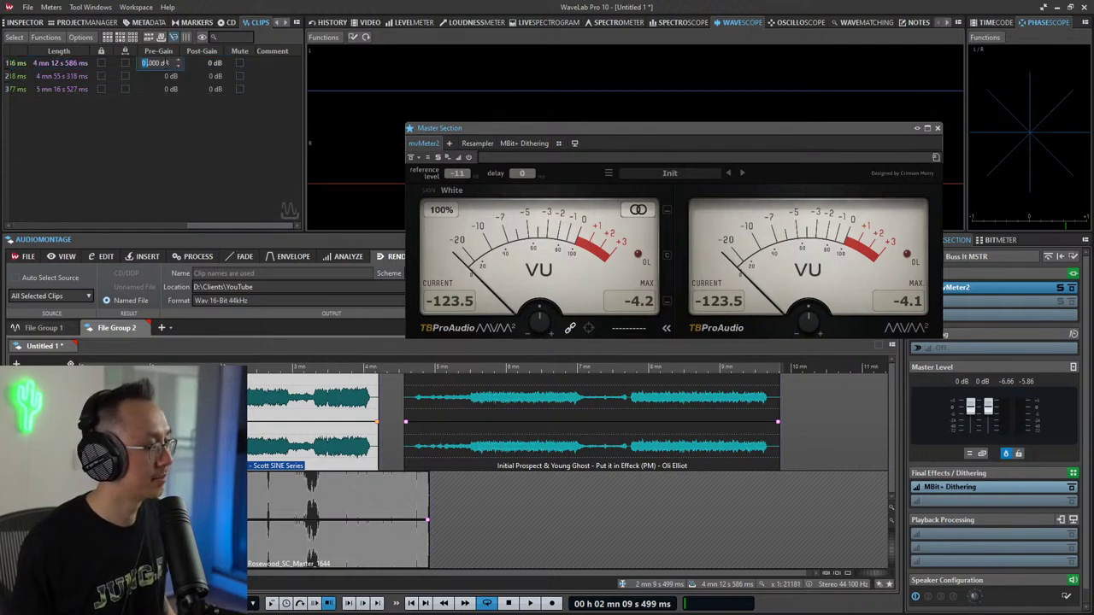
click(178, 61)
click(179, 61)
click(178, 61)
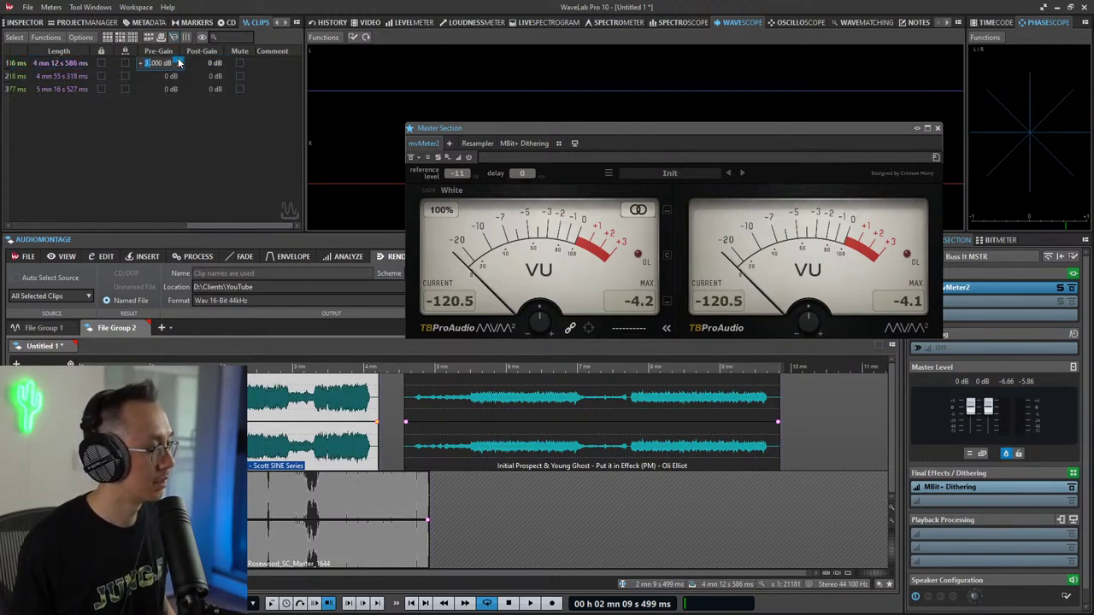
click(216, 405)
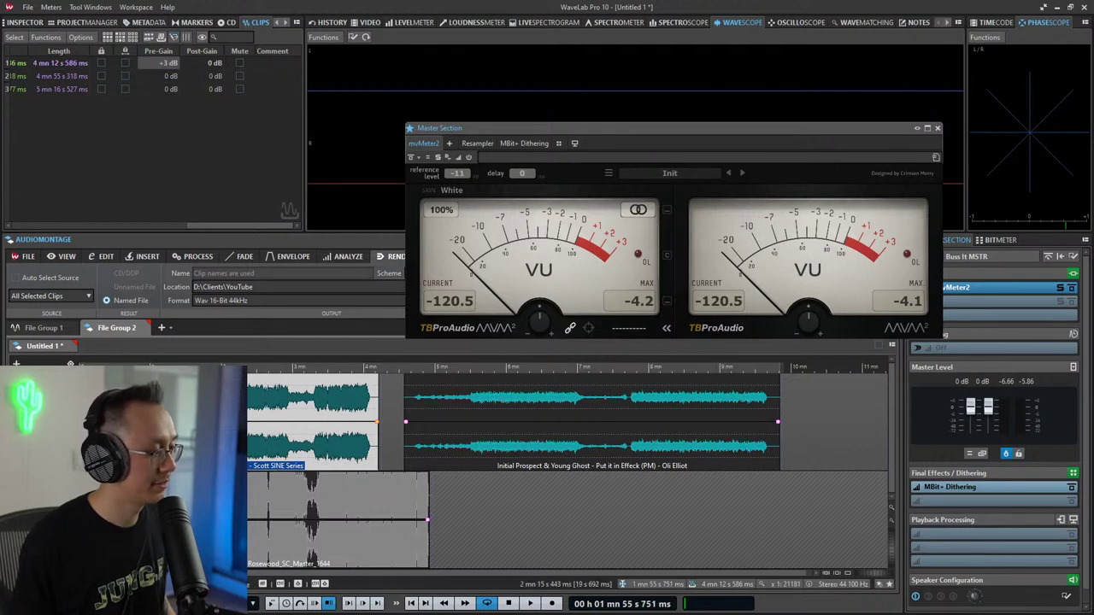
key(space)
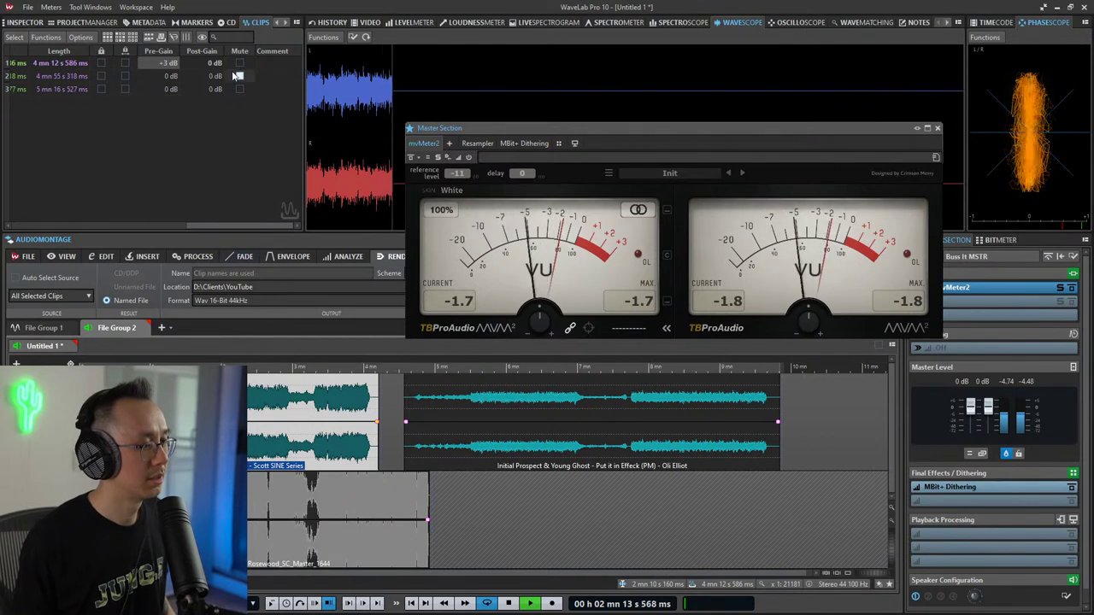
key(space)
Step: Set the Floating Point clip's Pre-Gain to +5 dB and play it again against the VU meters
double_click(175, 64)
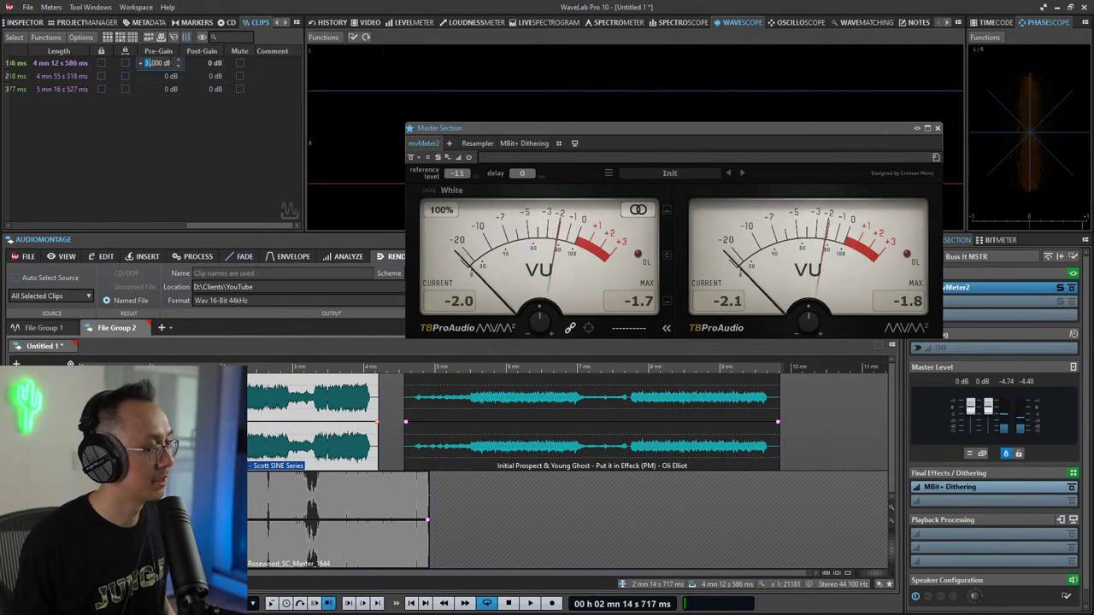
text(5)
key(Return)
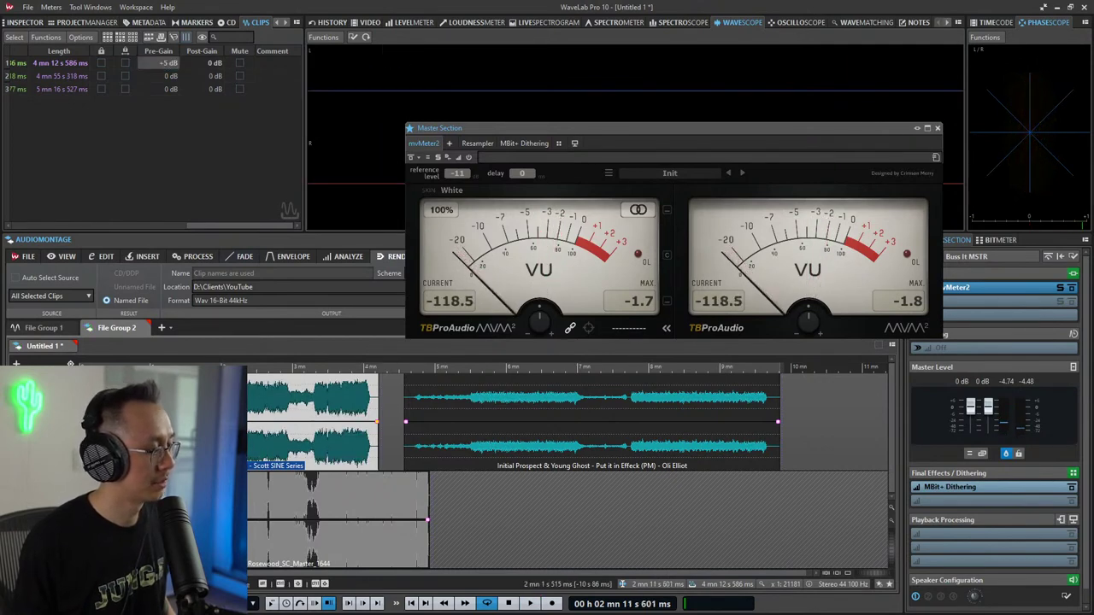
key(space)
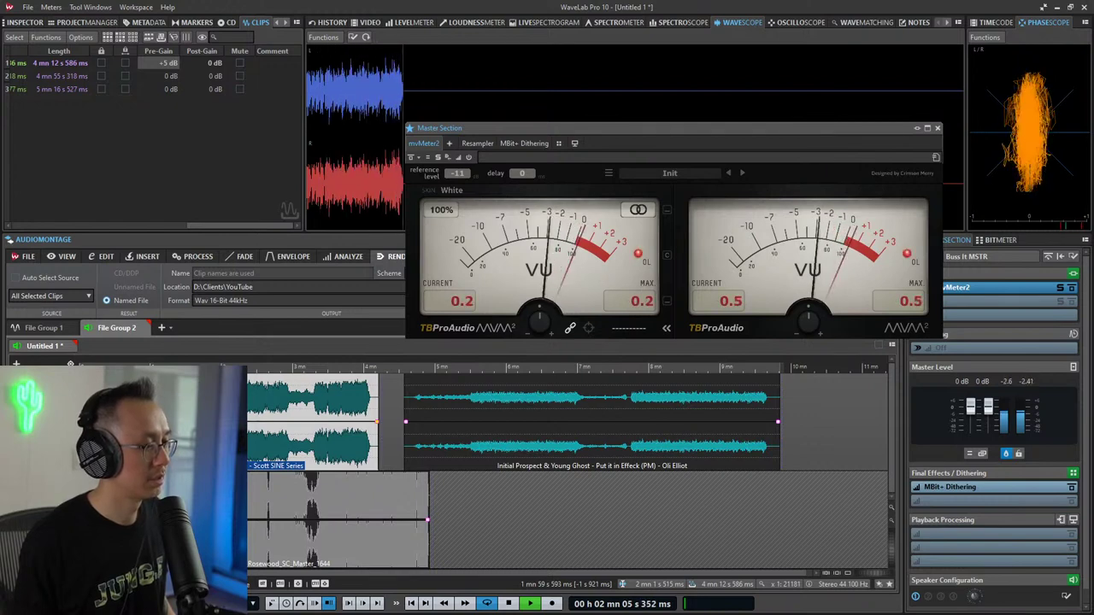
key(space)
Step: Reduce the Floating Point clip's Pre-Gain to +4 dB and play it to recheck the VU level
double_click(156, 63)
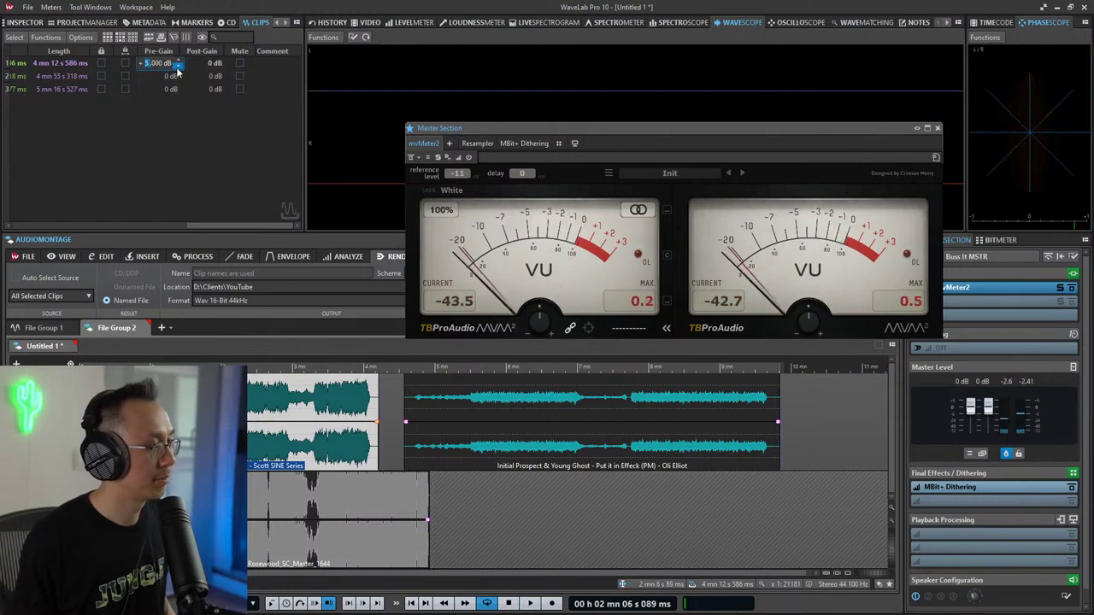
key(Return)
key(space)
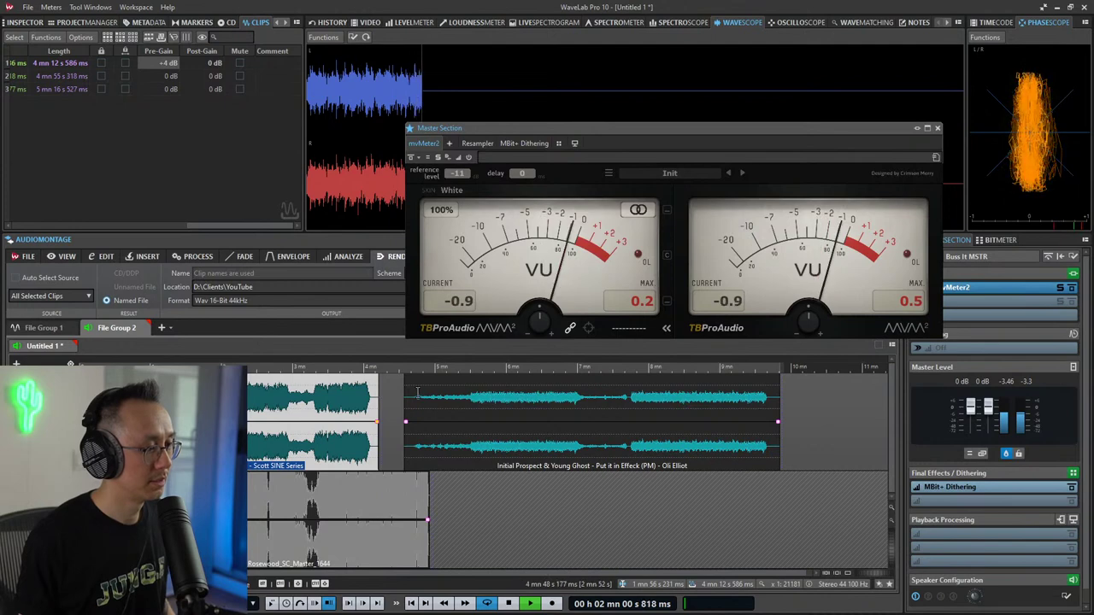
key(space)
Step: Select a range of about 2 mn 58 s in the Initial Prospect clip and play it
click(487, 410)
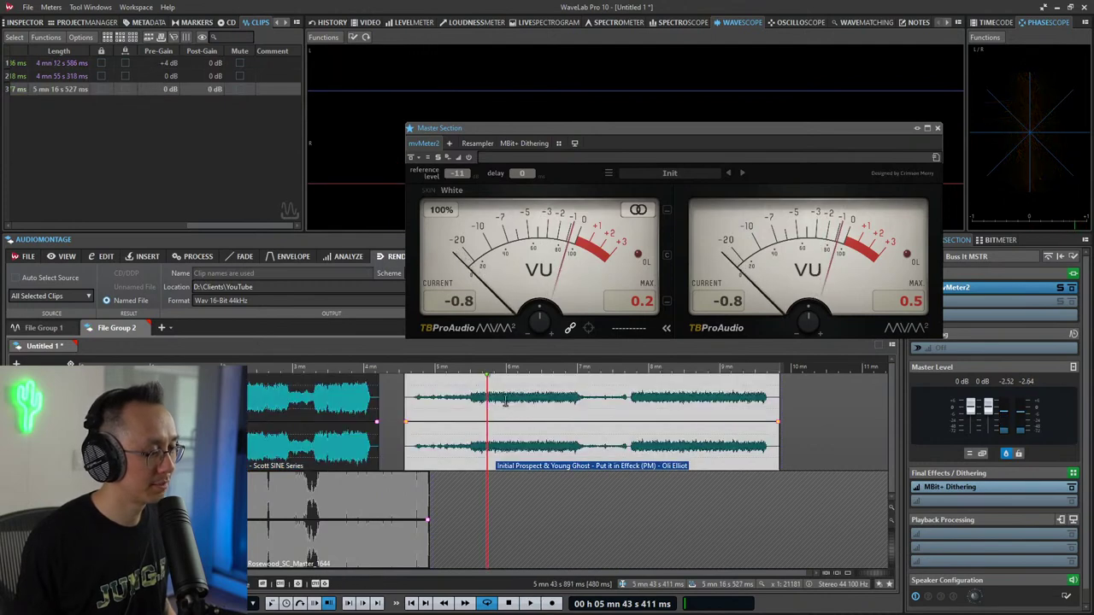
drag(513, 406, 725, 436)
key(space)
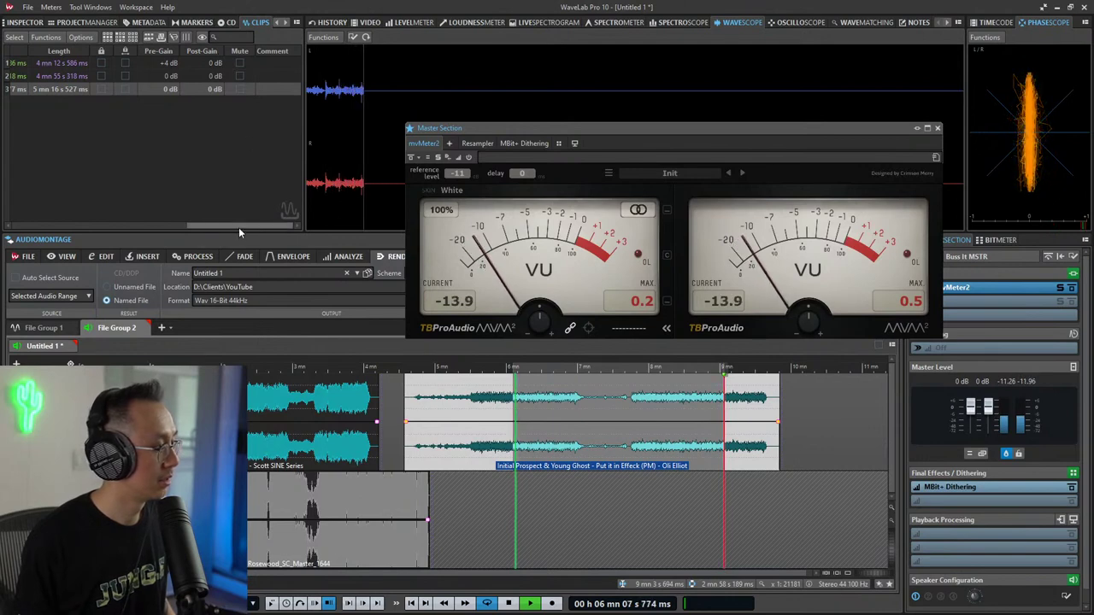
Step: Raise the Initial Prospect clip's Pre-Gain step by step to +12 dB while it plays, watching the VU meters
mouse_move(239, 227)
mouse_down()
mouse_move(46, 237)
mouse_move(258, 234)
mouse_up()
double_click(183, 91)
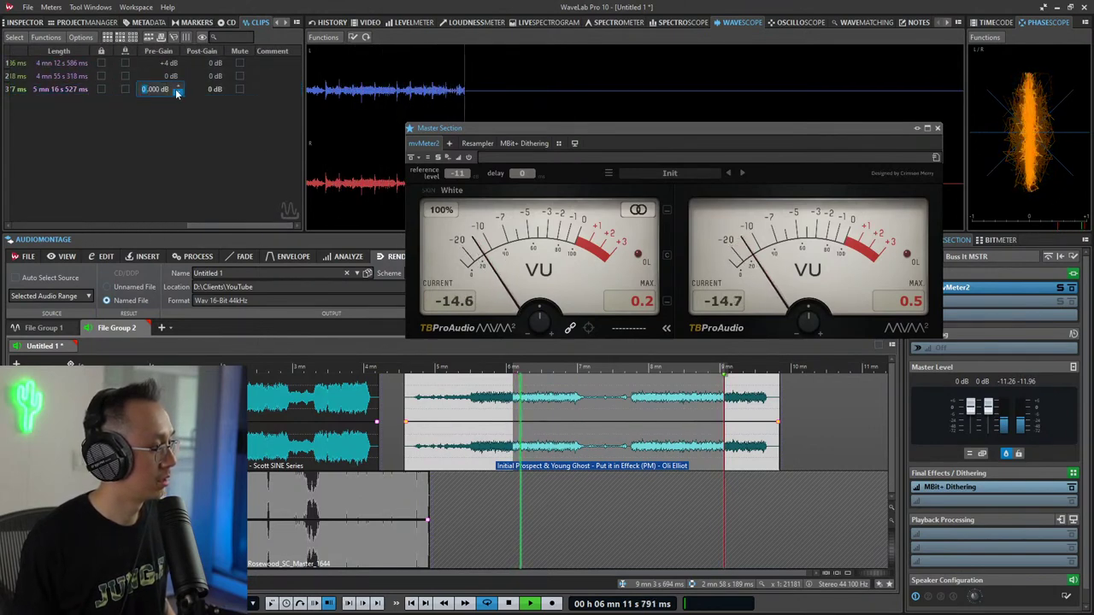
click(178, 88)
click(178, 88)
click(178, 88)
click(178, 88)
click(178, 88)
click(178, 88)
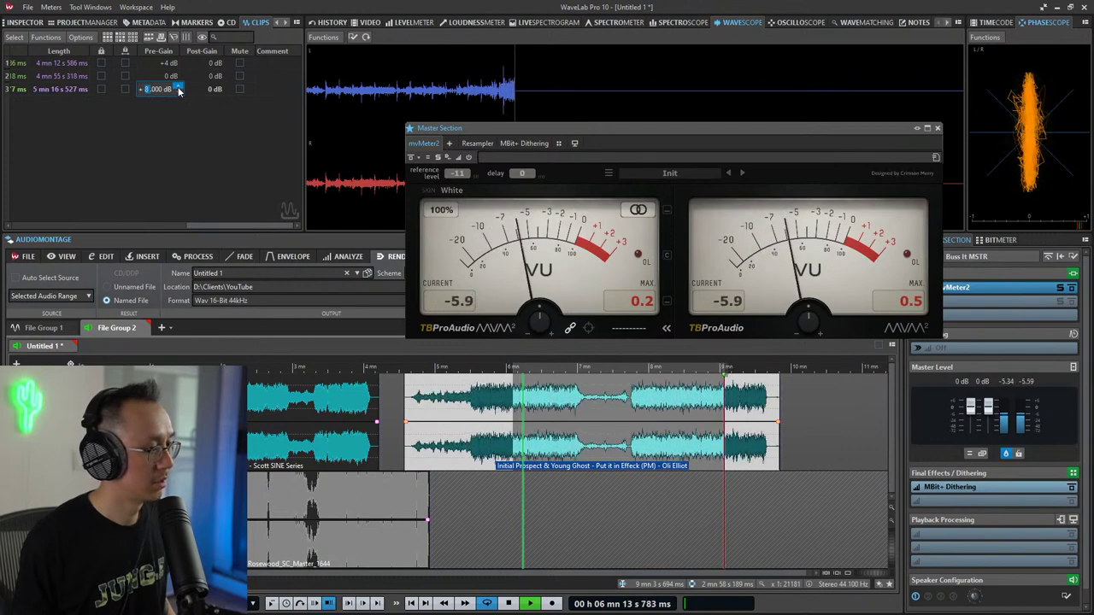
click(178, 88)
click(177, 88)
click(178, 88)
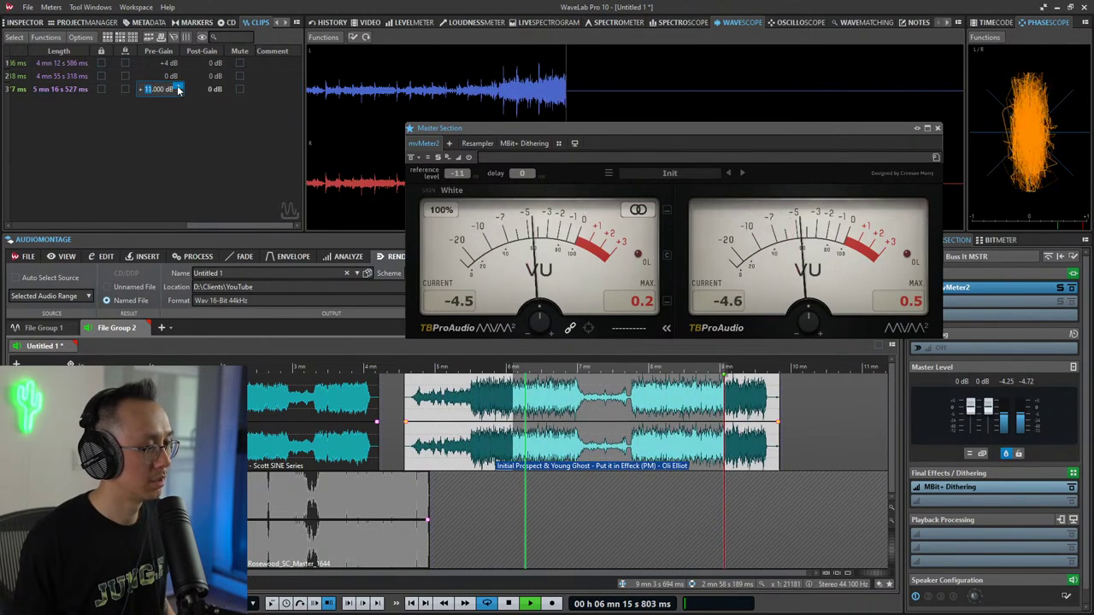
click(178, 88)
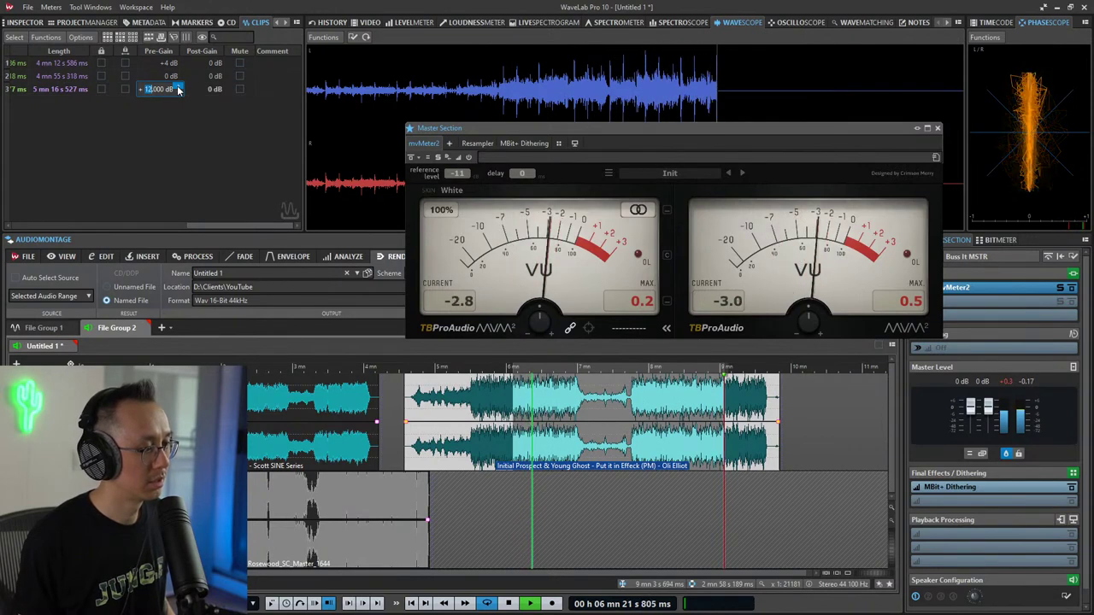
Step: Try Initial Prospect Pre-Gain values of +14 dB and +12 dB, settle on +13 dB, and stop playback
click(178, 88)
click(178, 88)
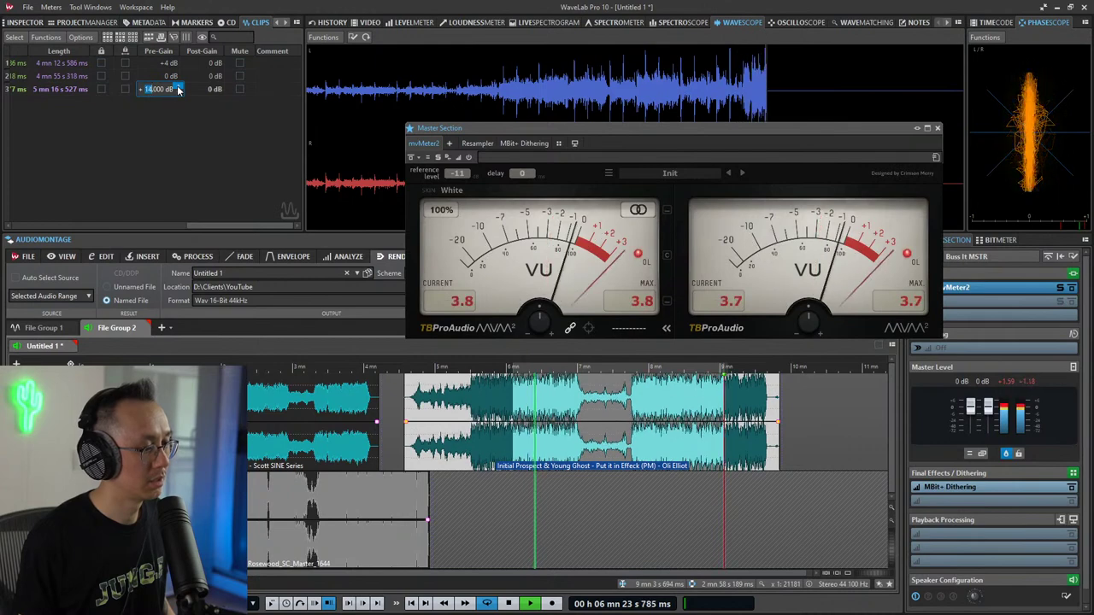
click(179, 94)
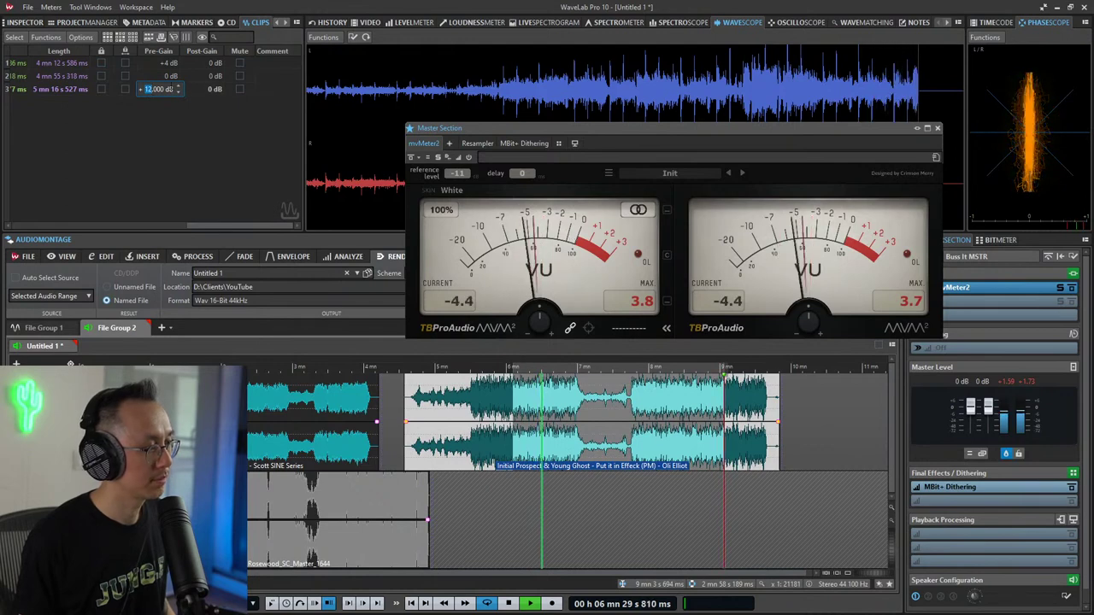
click(179, 86)
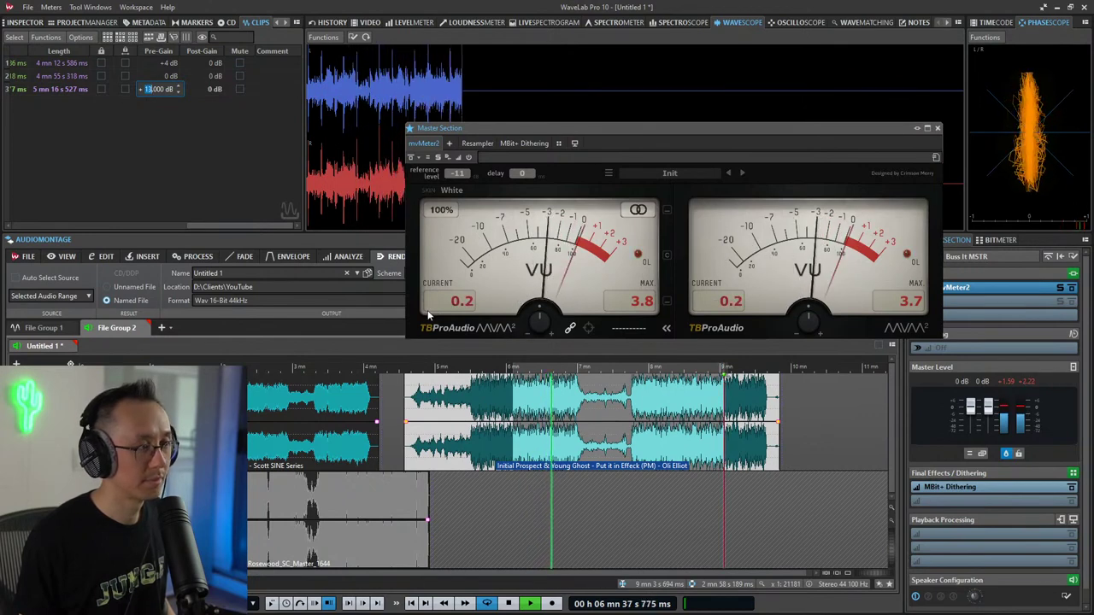
click(507, 519)
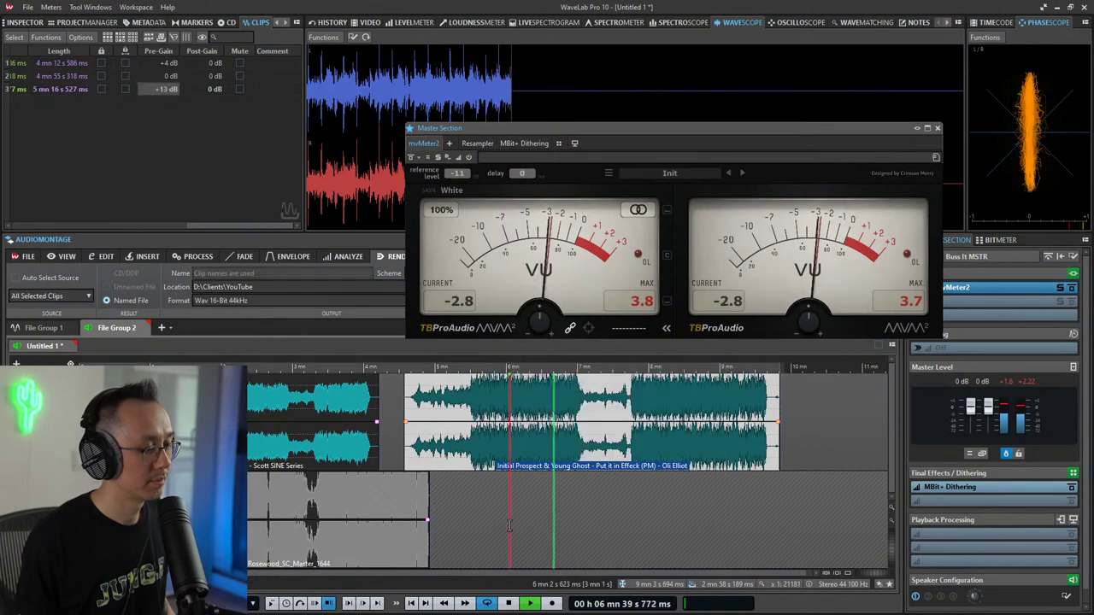
key(space)
Step: Set the Initial Prospect clip's Pre-Gain to +10 dB and play it briefly from about 6 mn 11 s
click(512, 414)
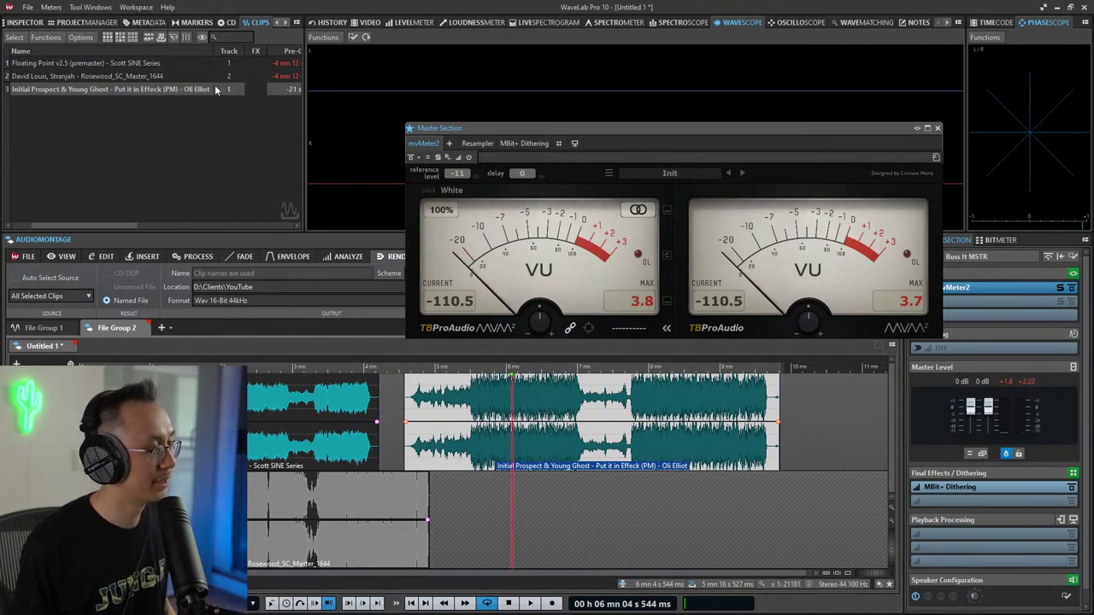
drag(86, 225, 248, 240)
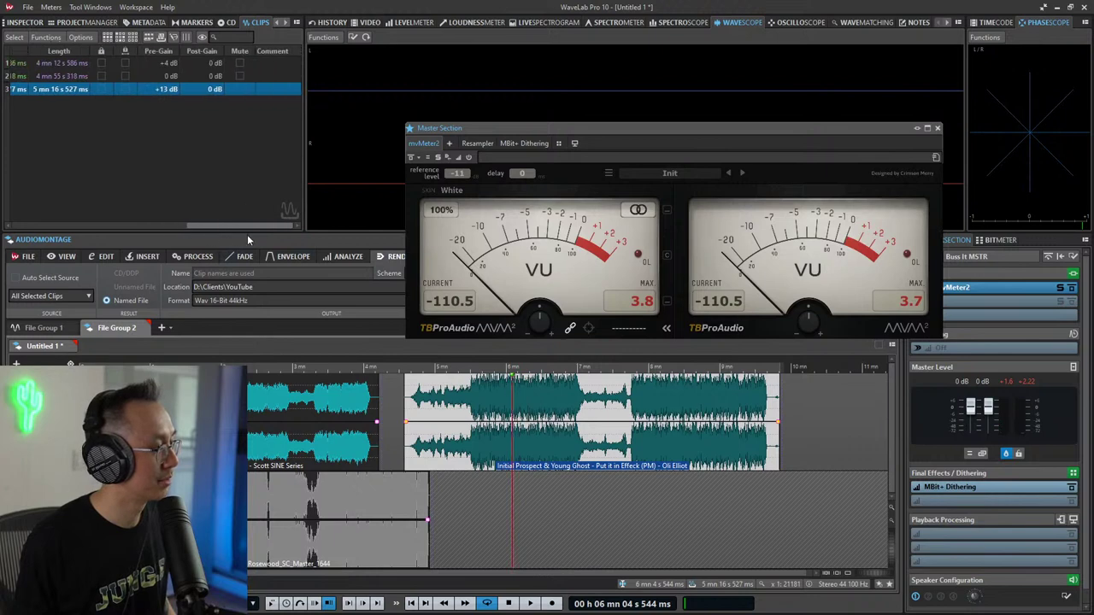
double_click(162, 90)
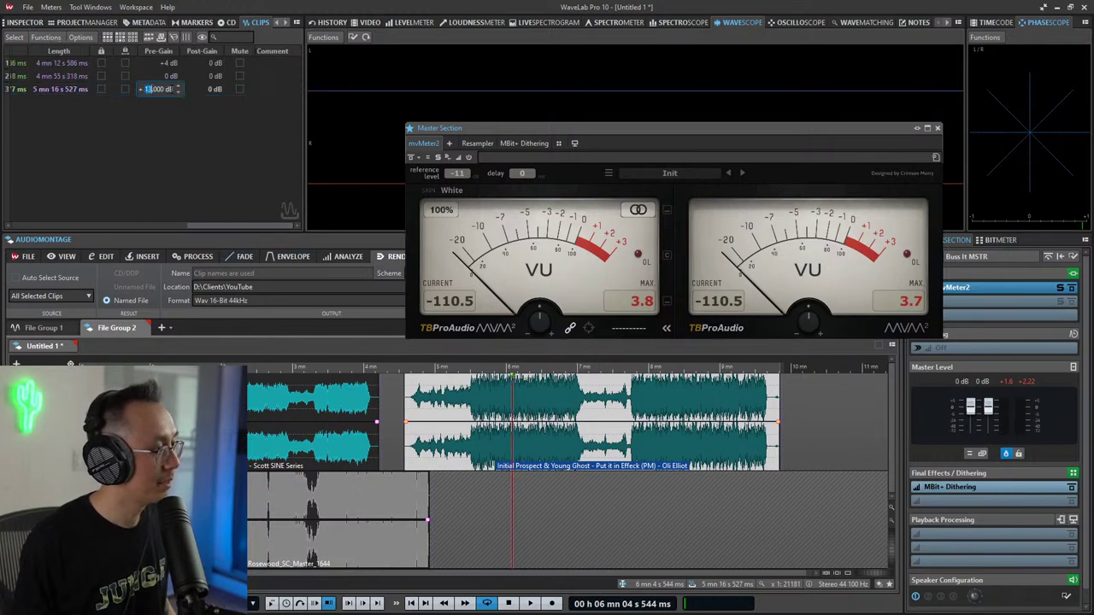
text(10)
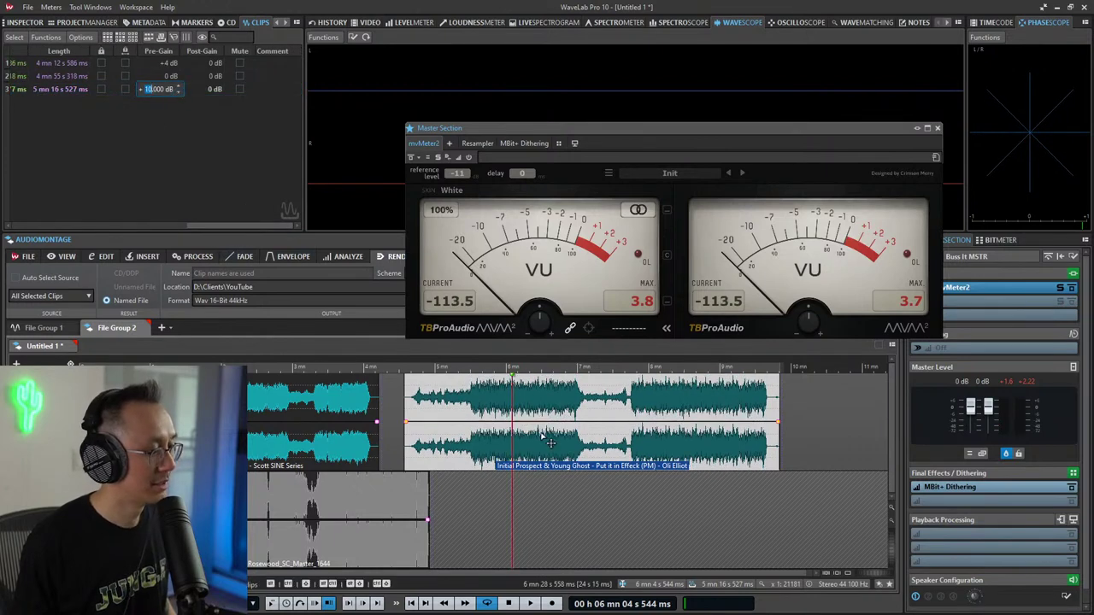
click(542, 408)
click(520, 406)
key(space)
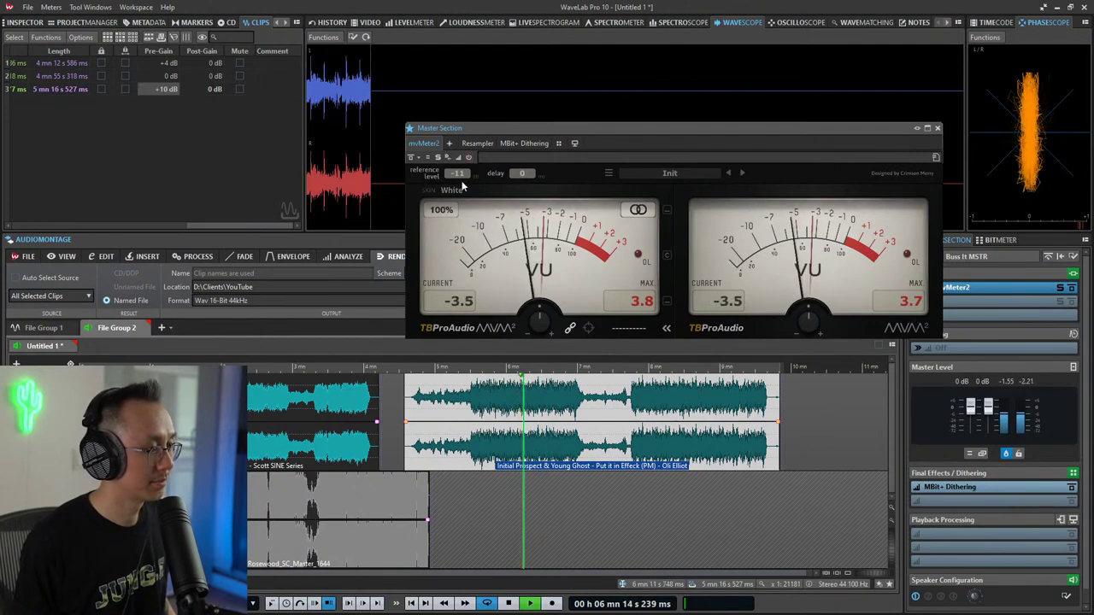
key(space)
Step: Set the mvMeter2 reference level to -14 and play the Initial Prospect clip to check its VU level
drag(460, 174, 462, 183)
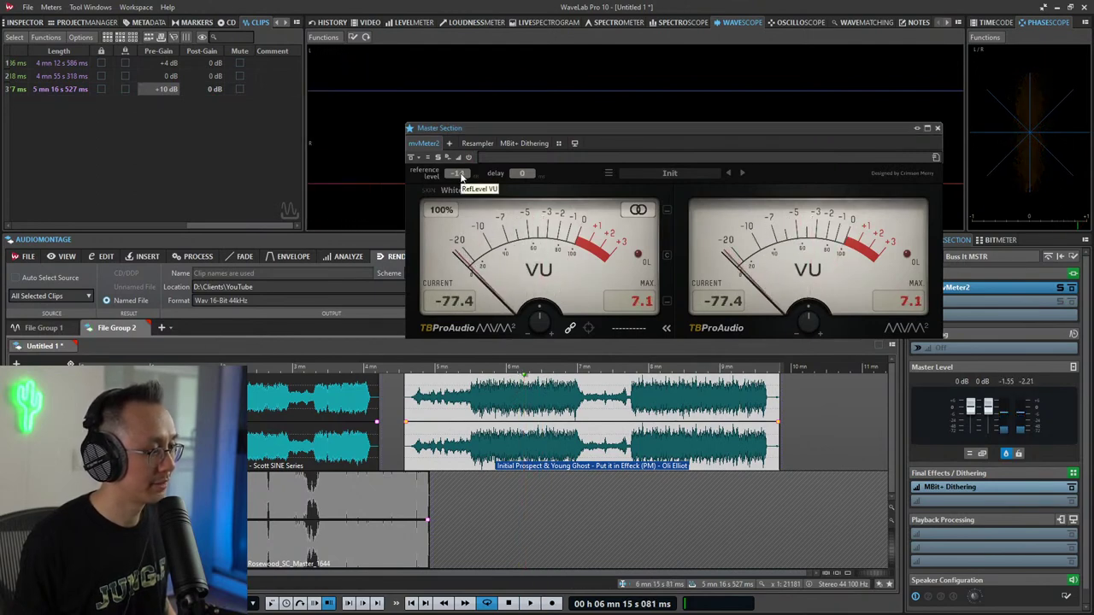
key(space)
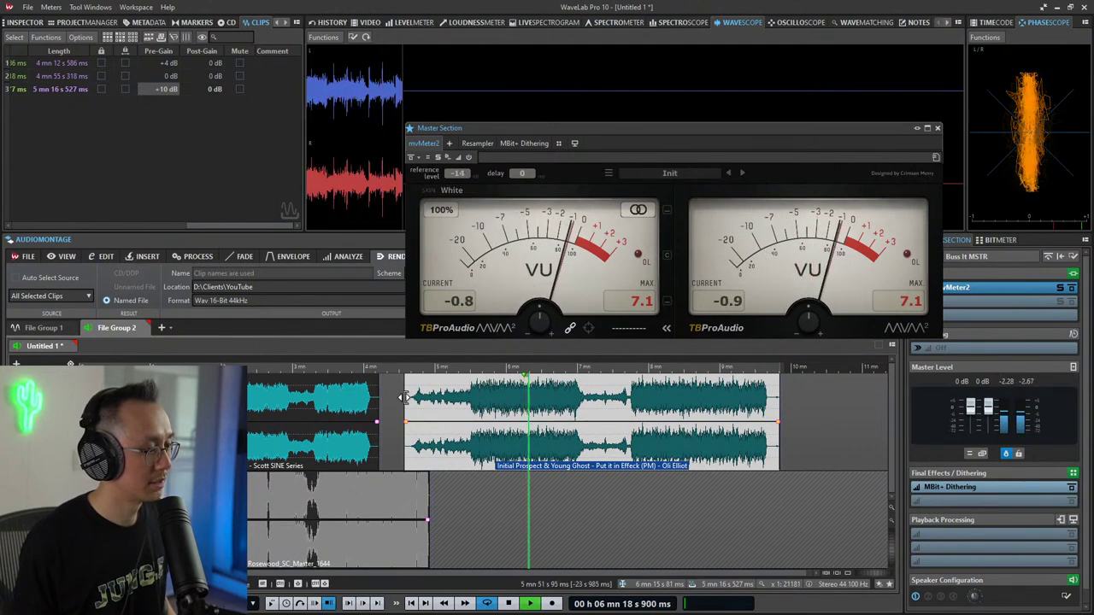
key(space)
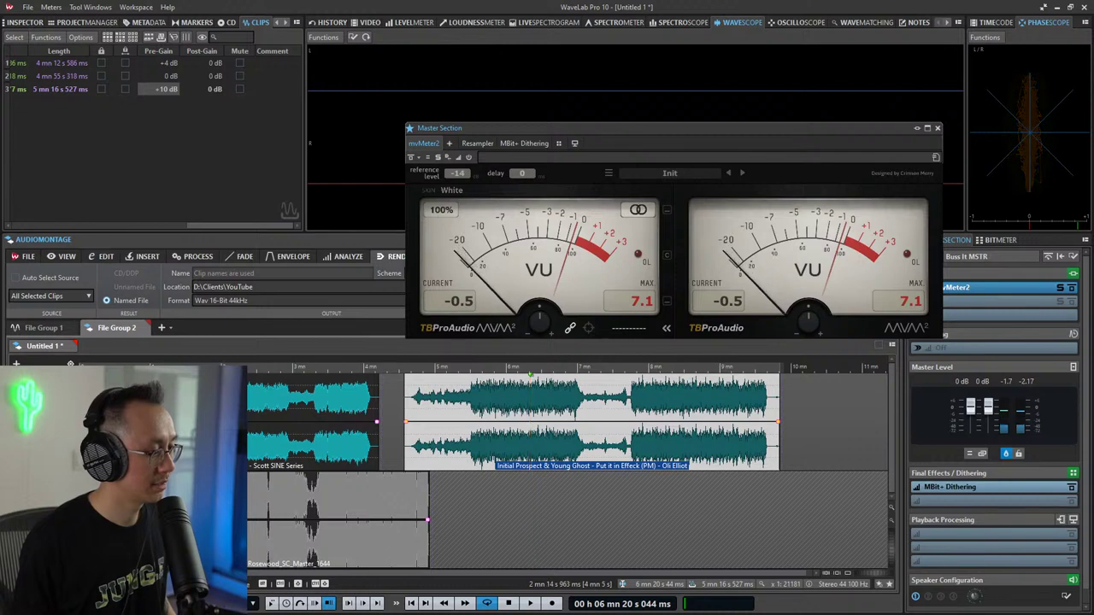
Step: Play the Floating Point clip from about 2 mn 15 s and set its Pre-Gain to 0 dB
click(243, 417)
key(space)
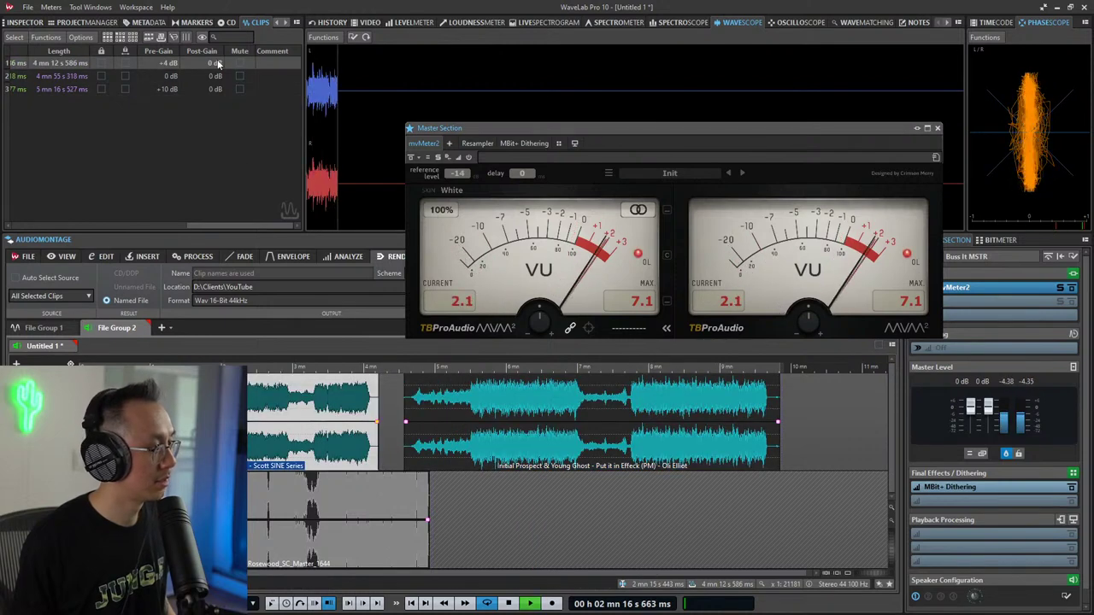
double_click(175, 63)
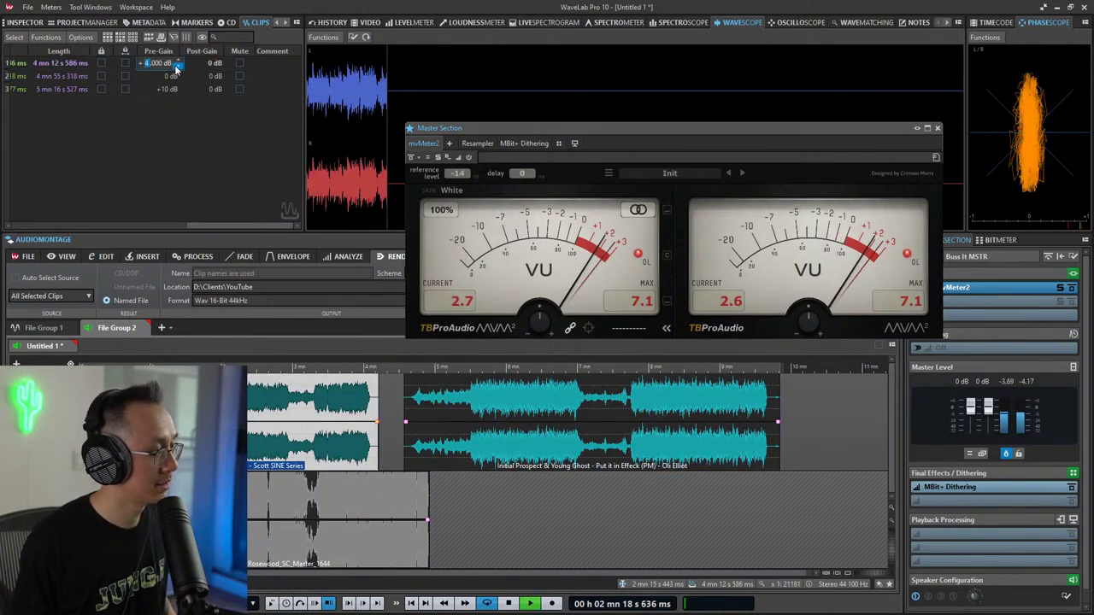
click(177, 67)
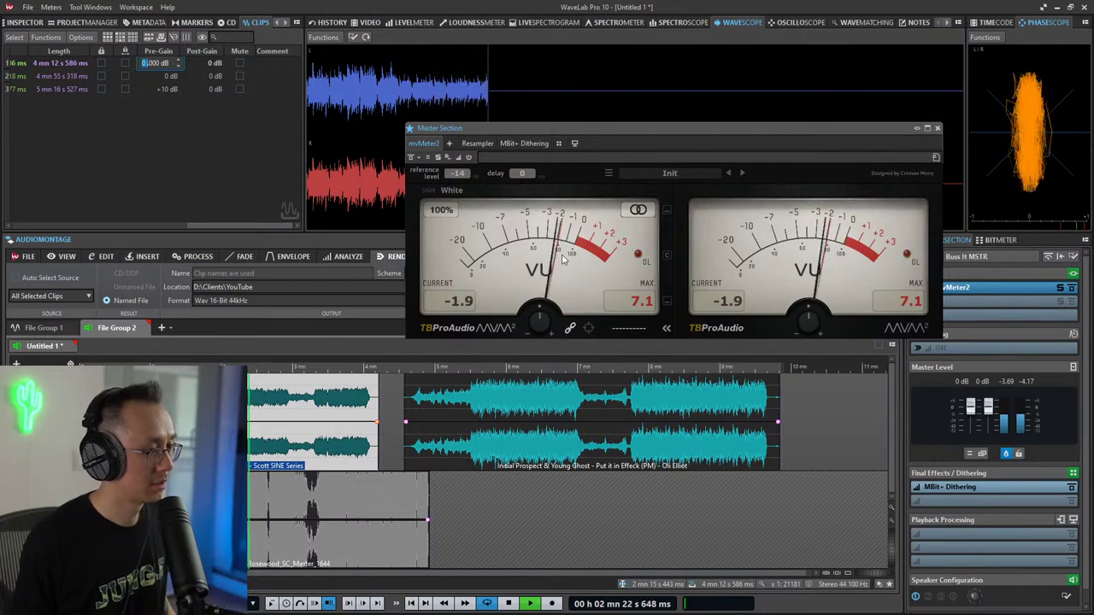
Step: Play the Initial Prospect clip from about 5 mn 57 s and set its Pre-Gain to +9 dB
click(504, 409)
click(504, 409)
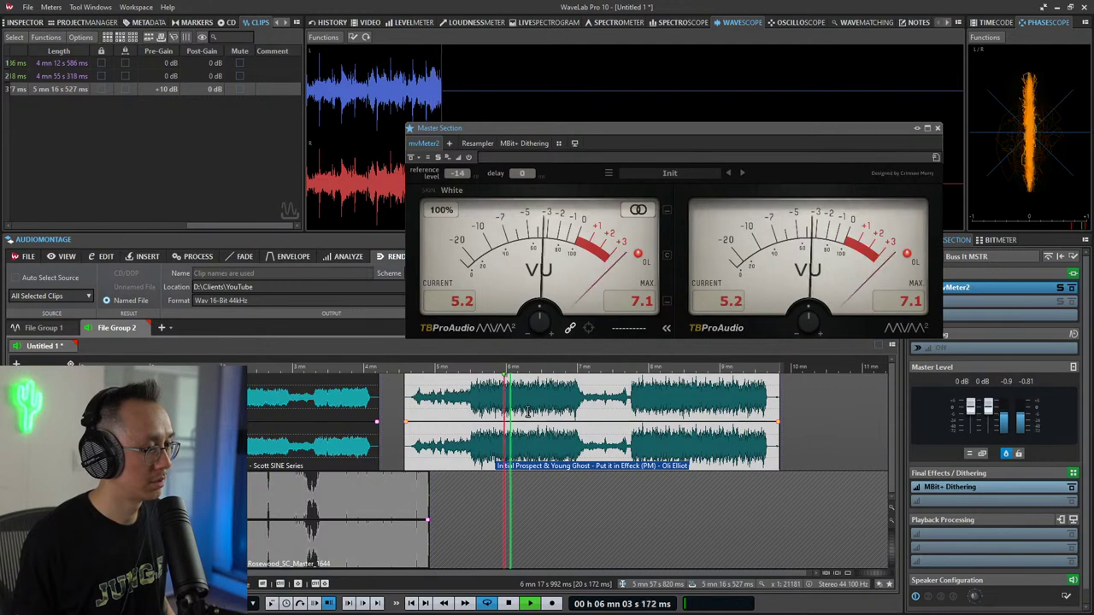
click(528, 412)
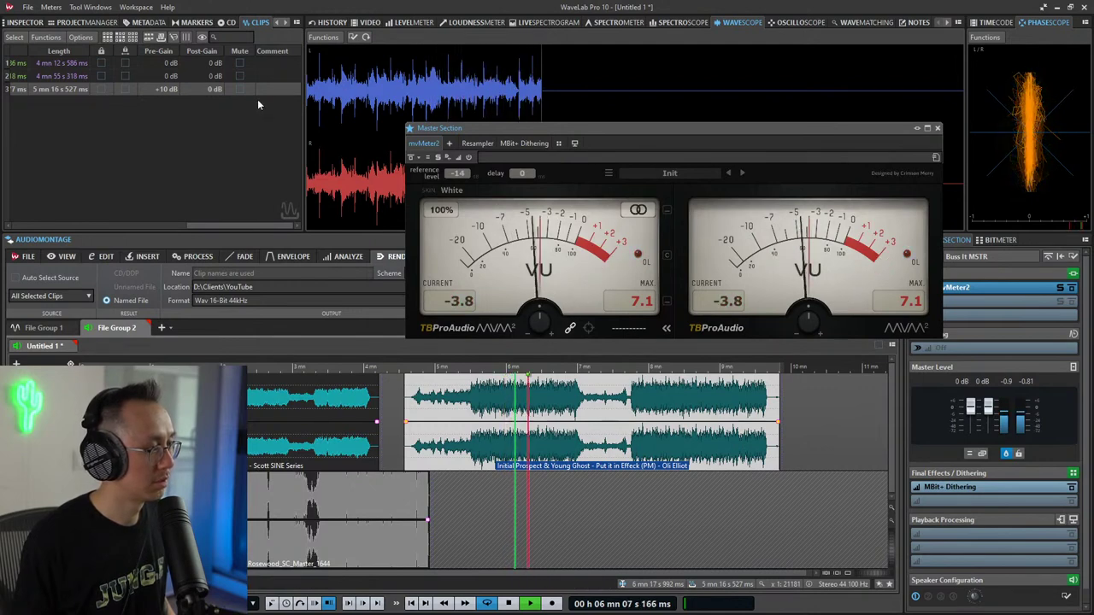
click(160, 90)
click(159, 90)
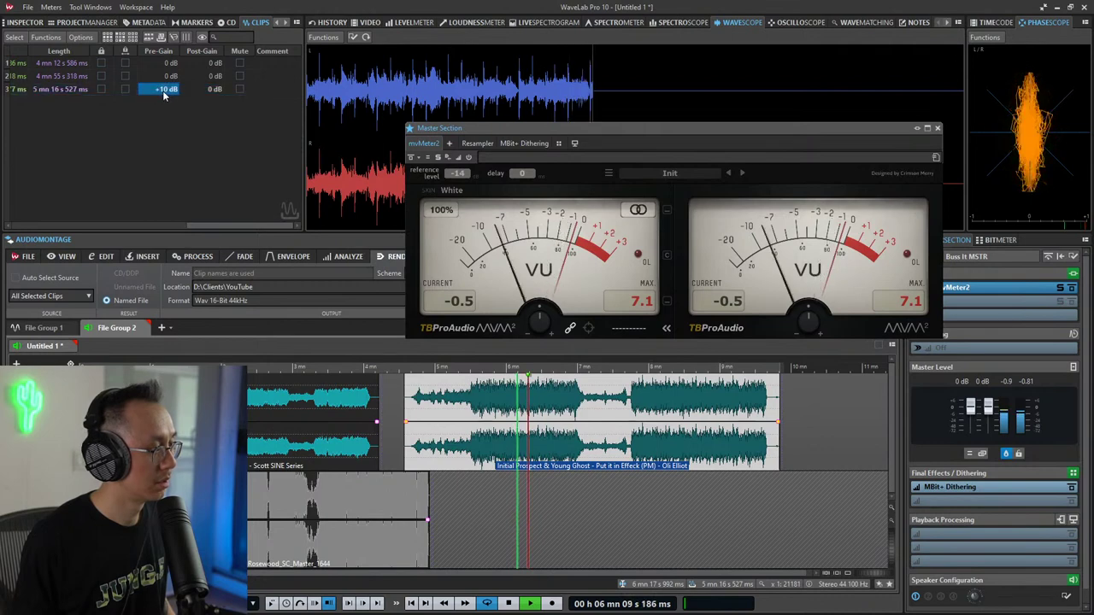
click(179, 94)
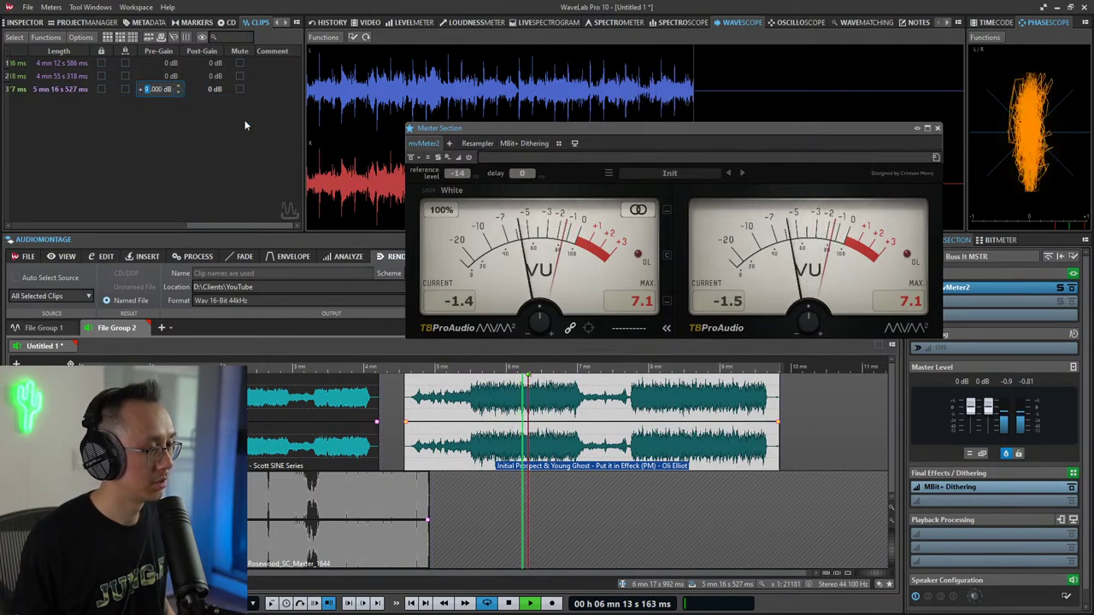
Step: Play the Floating Point clip from about 2 mn 10 s and the Initial Prospect clip from about 6 mn 5 s to compare VU levels
click(500, 435)
key(space)
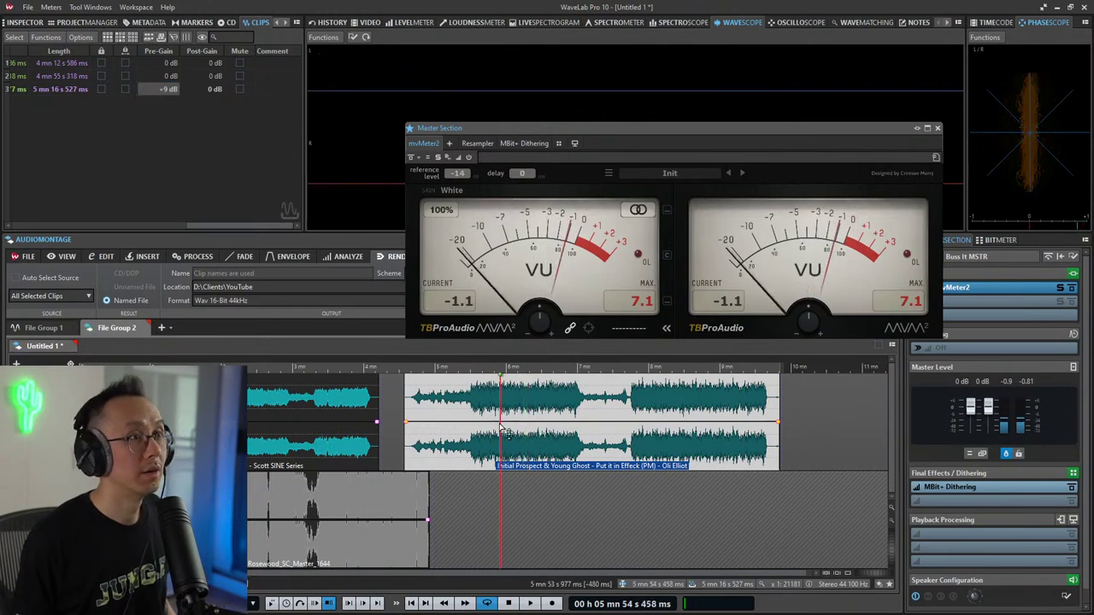
click(250, 437)
click(234, 437)
key(space)
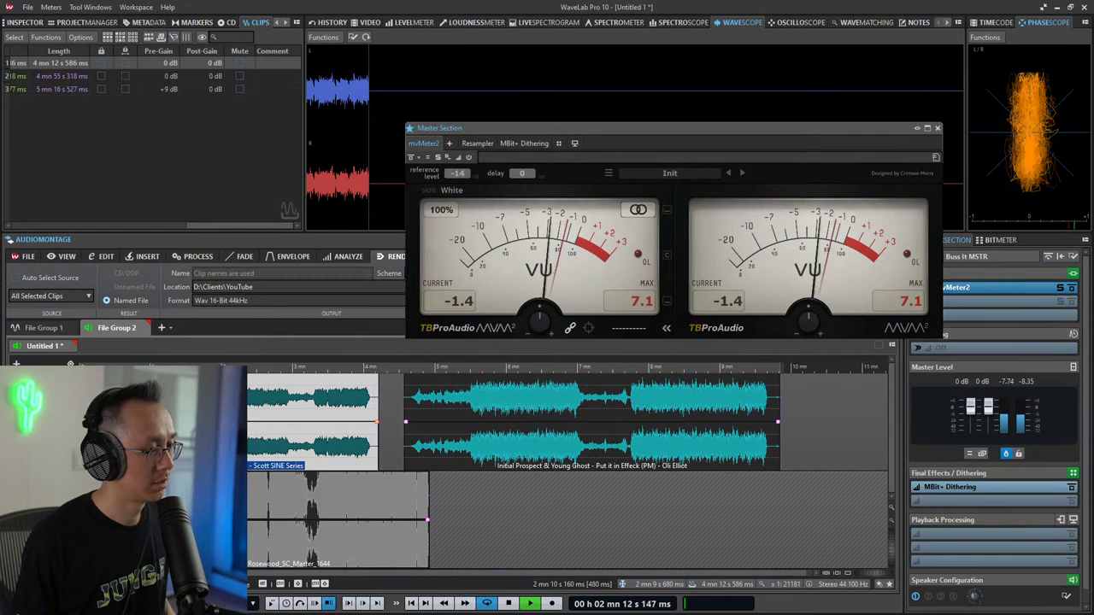
key(space)
click(513, 397)
key(space)
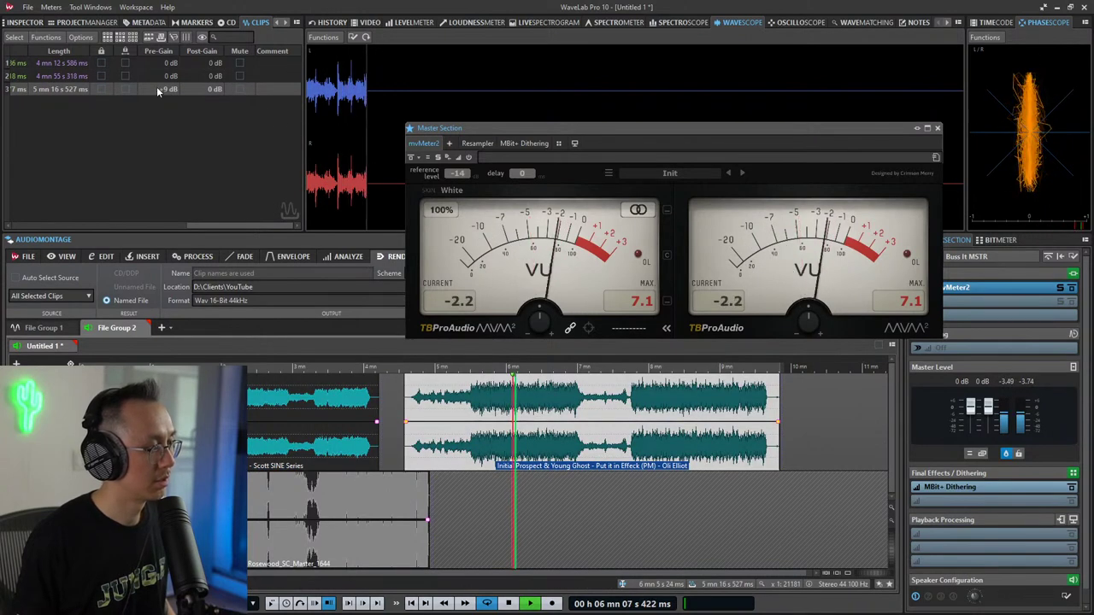
key(space)
click(549, 515)
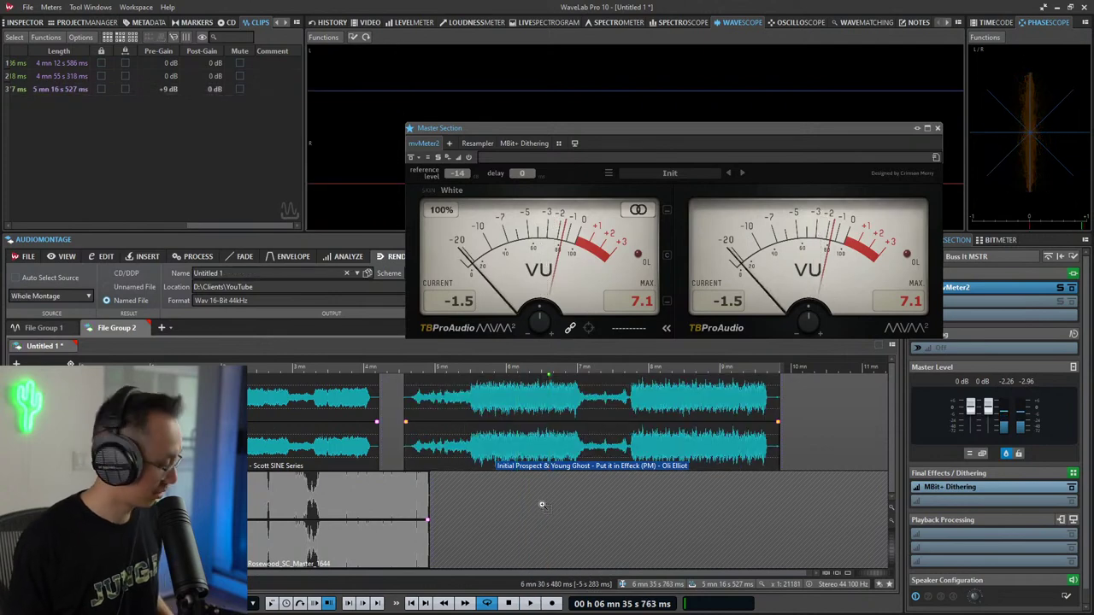
Step: Save the audio montage as "YouTbe Mastering Session" in the suggested location
key(ctrl+s)
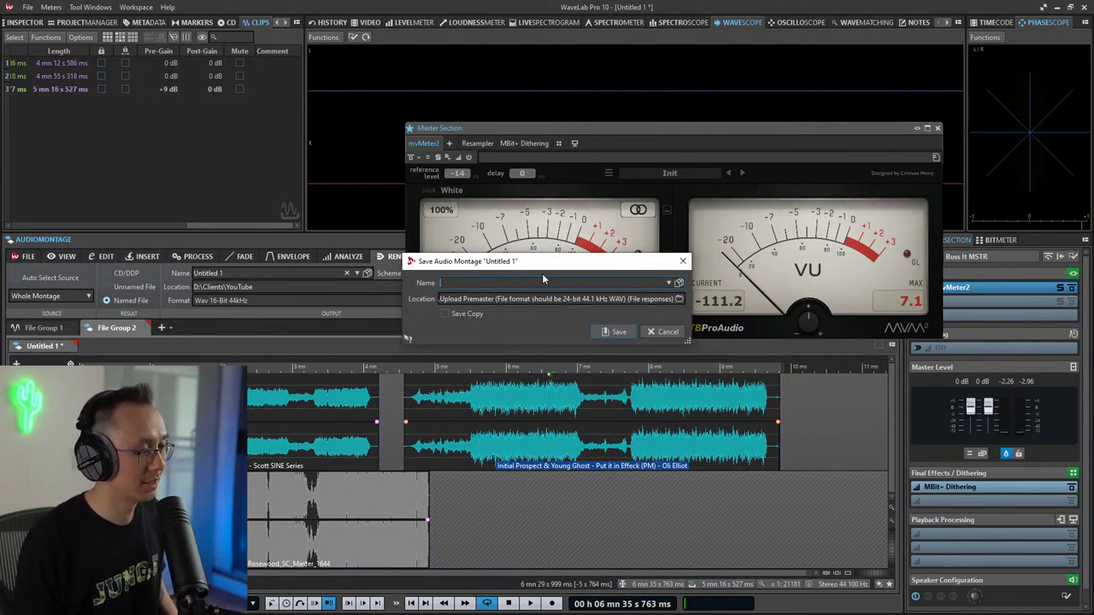
text(YouTbe Mast)
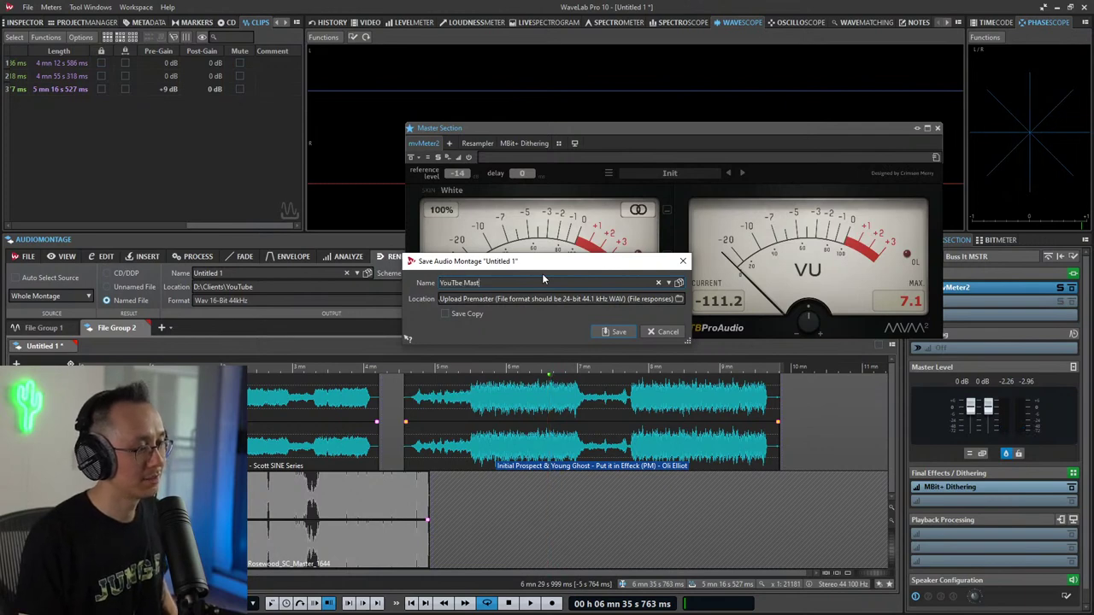
text(ering Session)
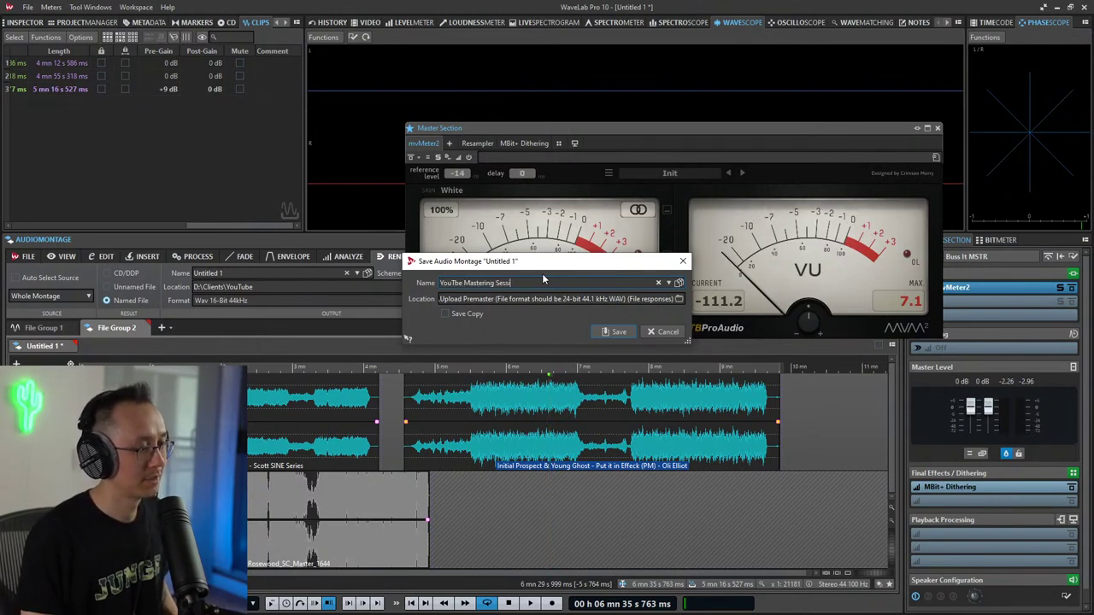
click(617, 333)
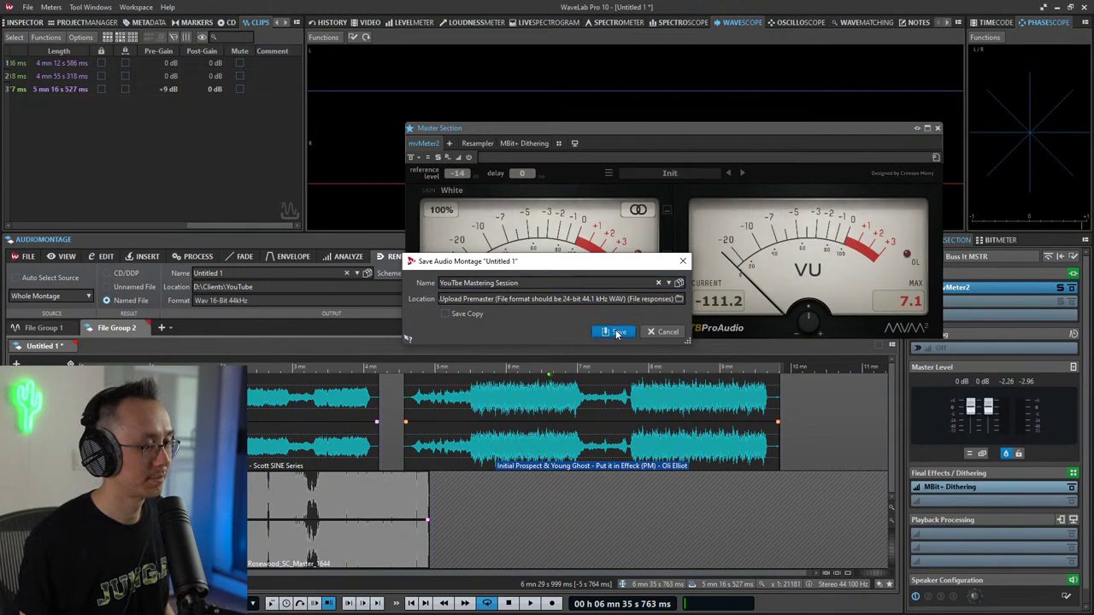
Step: Close the plug-in window and move mvMeter2 down to the third Master Section effect slot
click(930, 129)
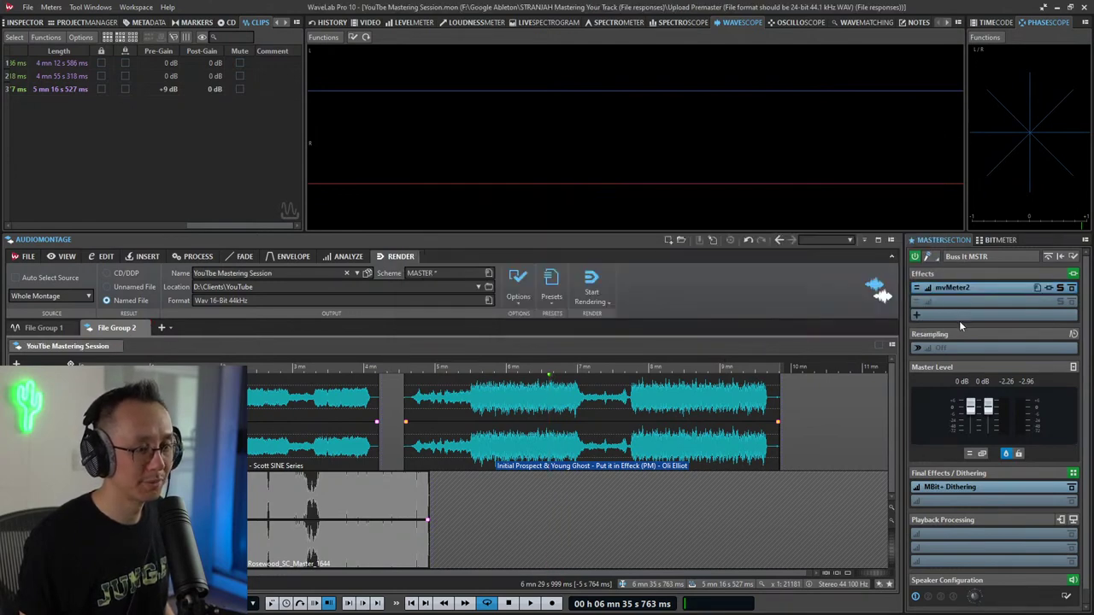
drag(957, 288, 955, 315)
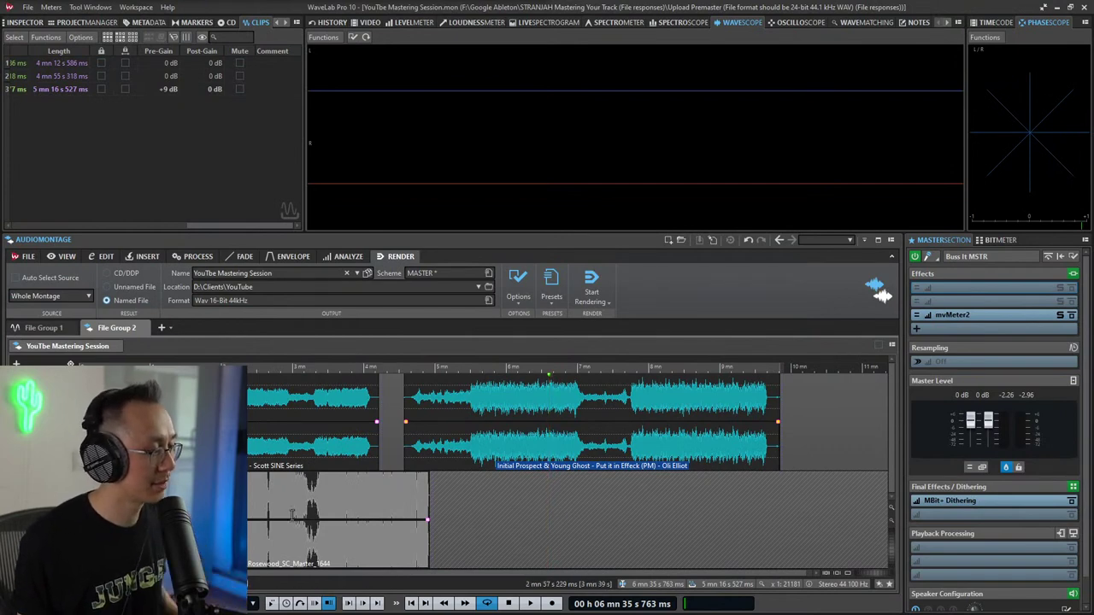
Step: Show the Floating Point clip's effects and gain in the Inspector and place the playback cursor within that clip
scroll(301, 434, up, 2)
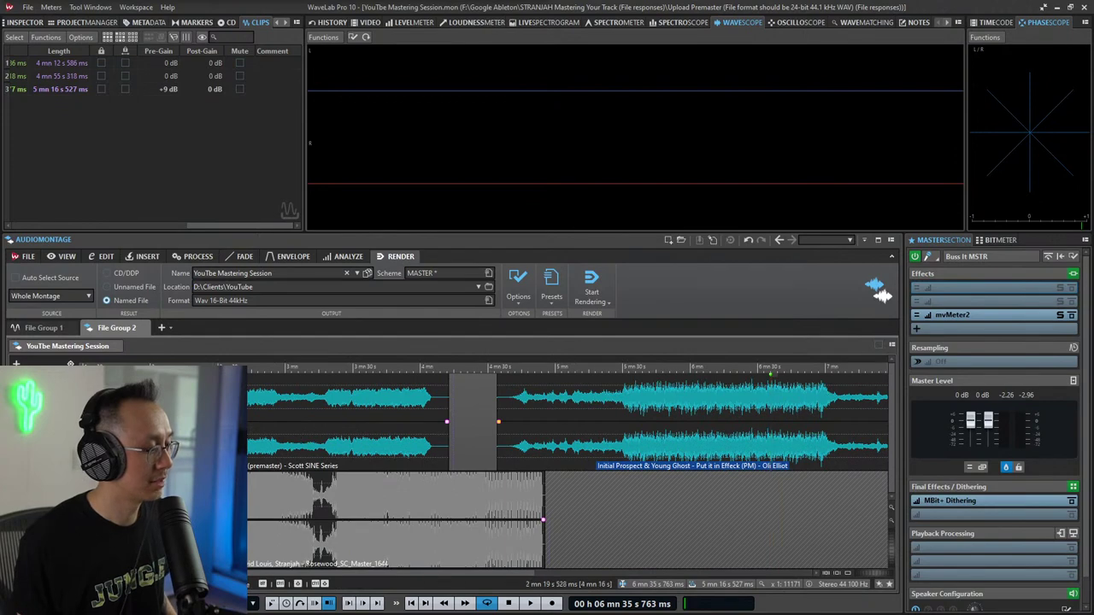
click(212, 419)
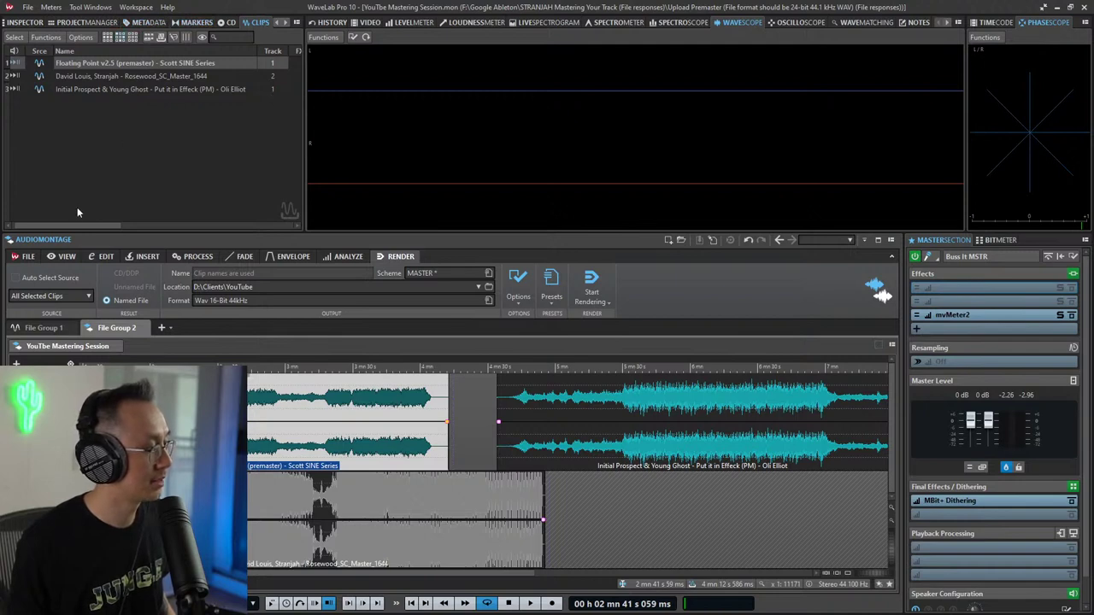
click(26, 23)
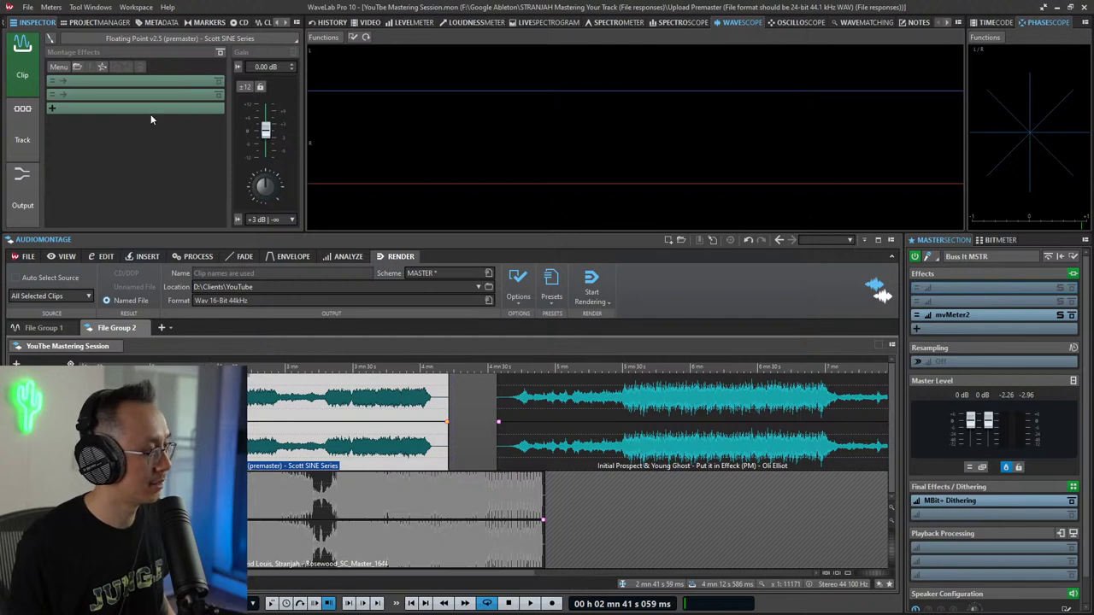
click(605, 396)
click(249, 414)
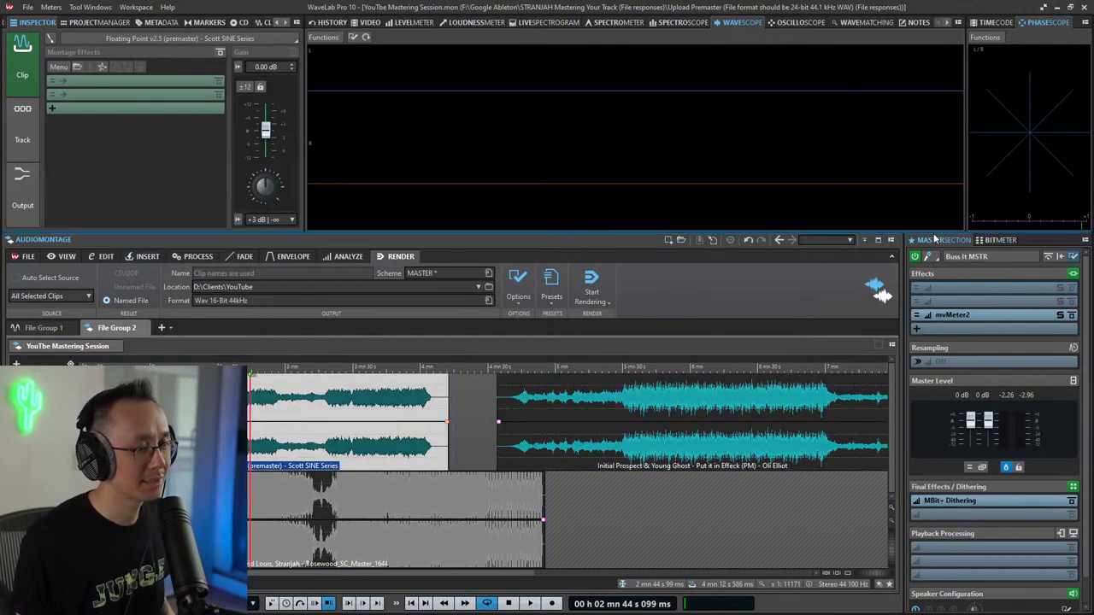
Step: Insert Steinberg's Limiter in the first Master Section effect slot, ahead of mvMeter2
drag(904, 303, 873, 297)
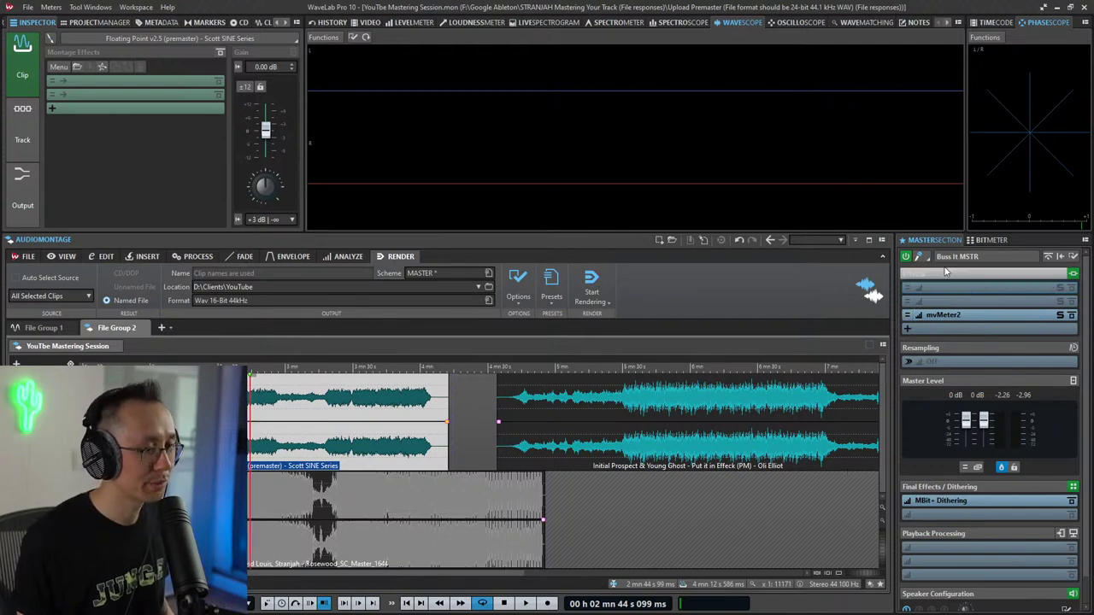
click(969, 289)
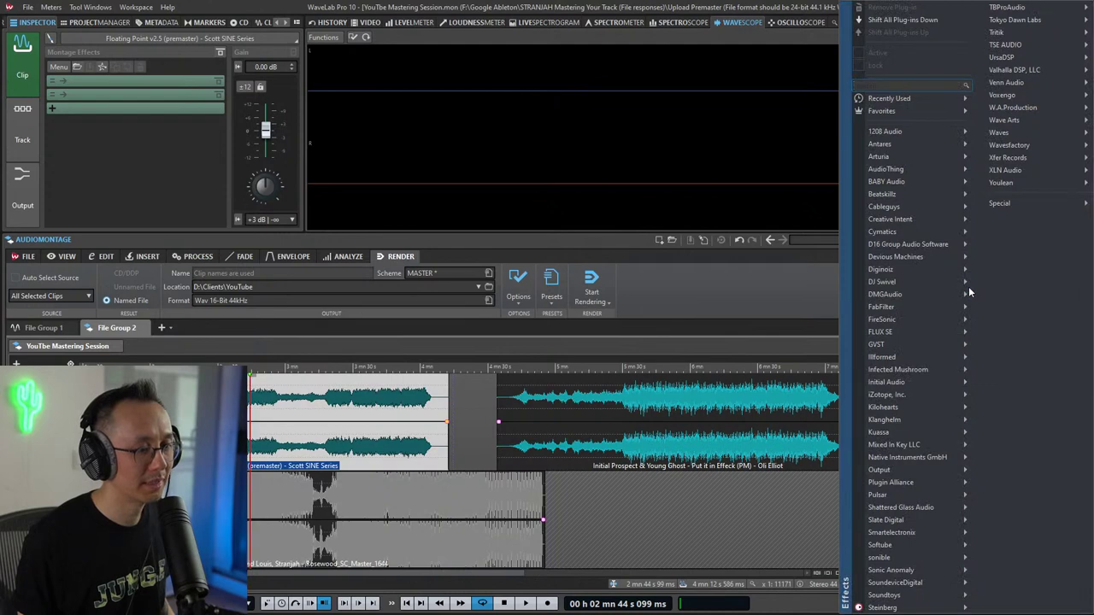
mouse_move(971, 158)
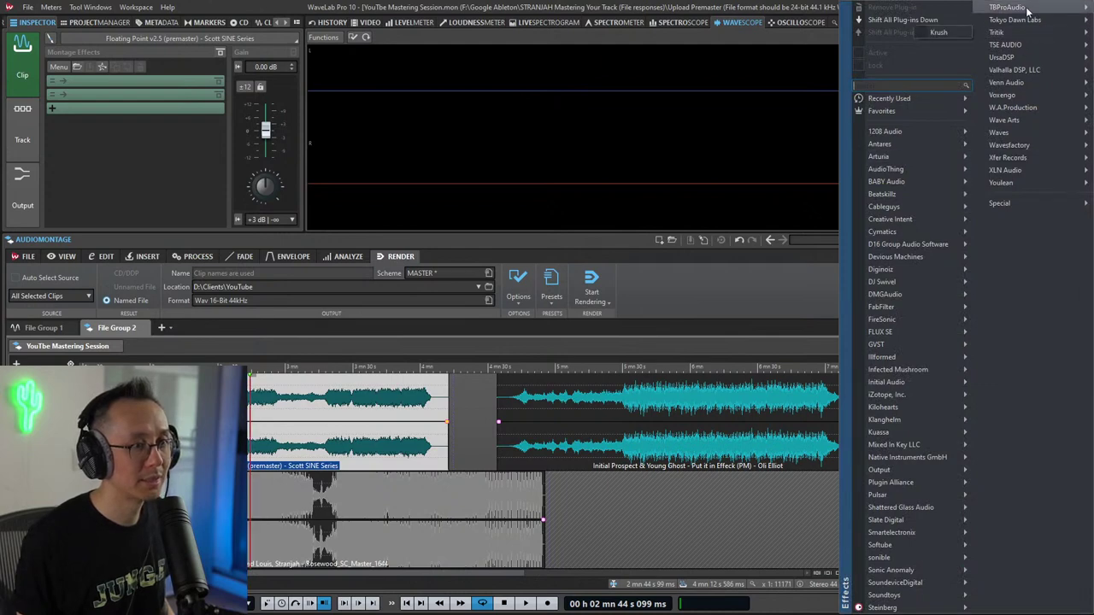
mouse_move(935, 393)
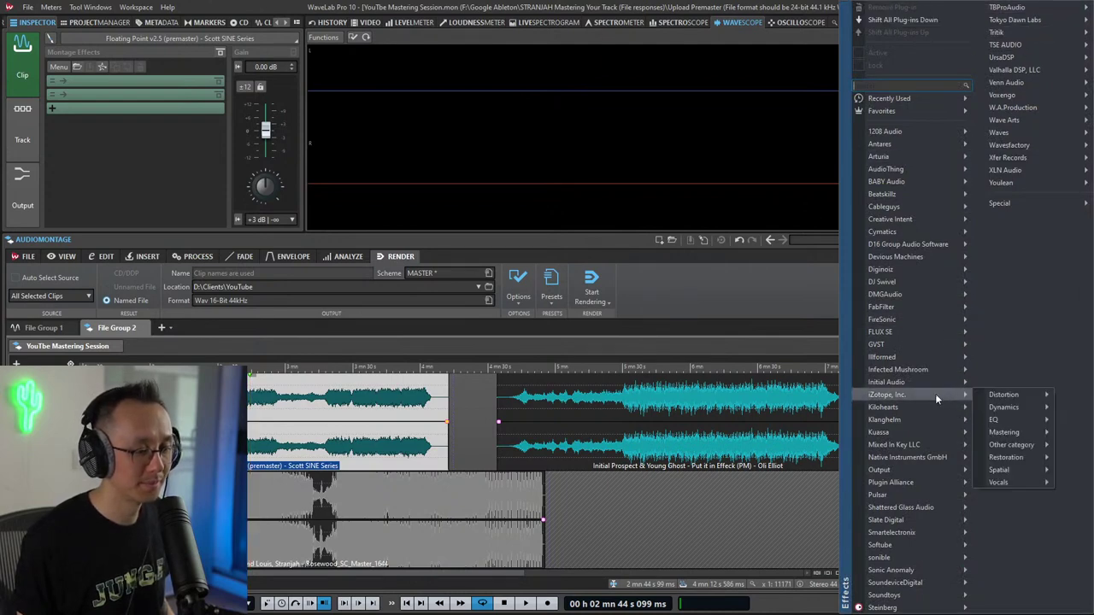
mouse_move(928, 320)
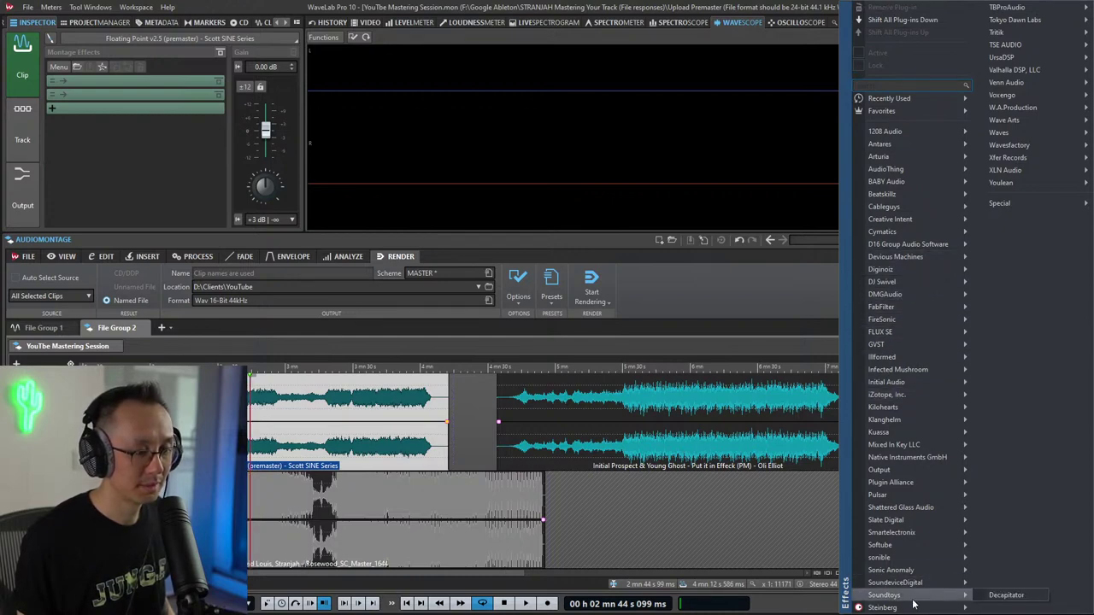
mouse_move(906, 607)
mouse_move(1028, 508)
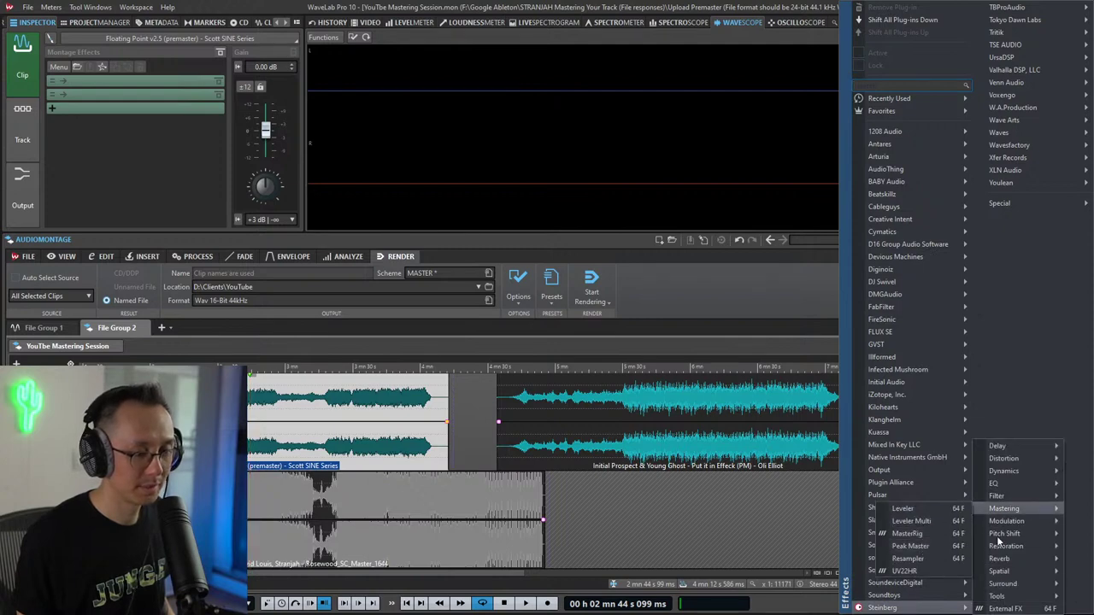
mouse_move(1005, 471)
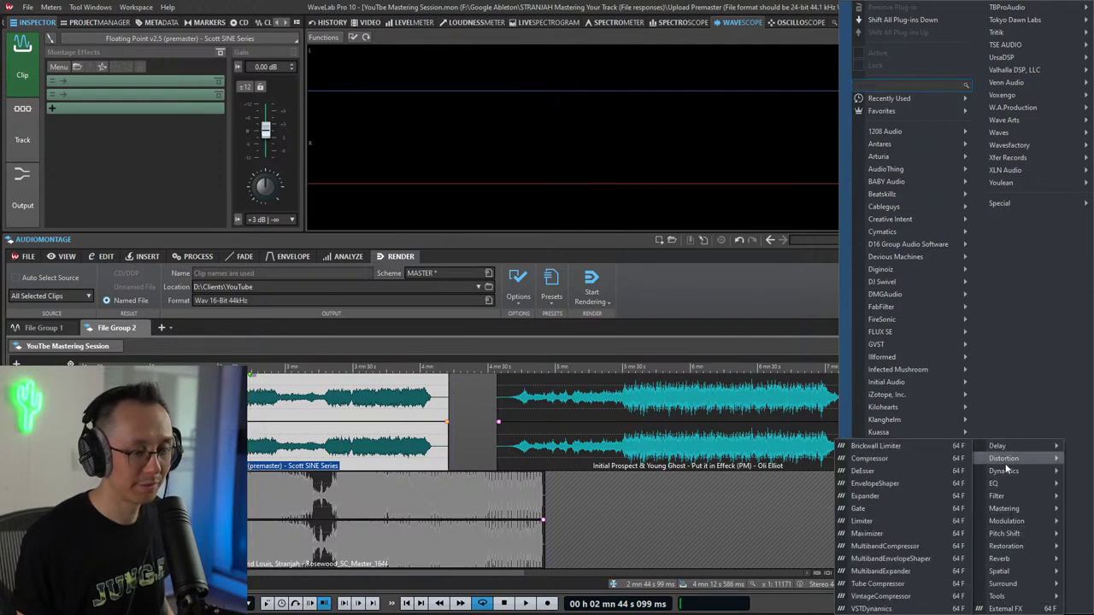
click(881, 518)
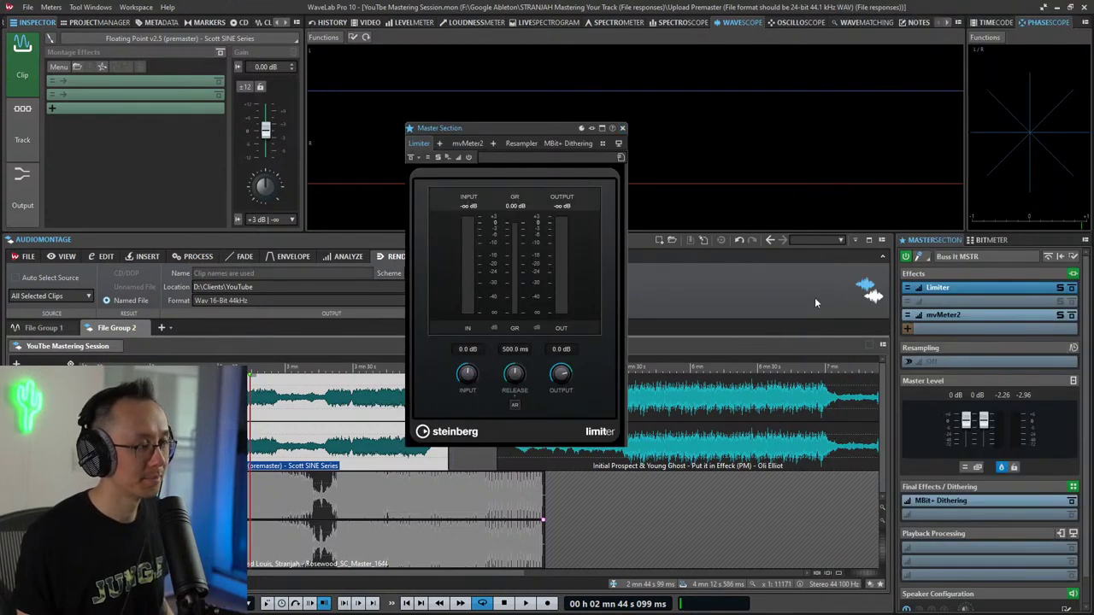
Step: While playing the Floating Point clip, raise the Limiter's input to 5.8 dB and enable automatic release
drag(518, 128, 703, 142)
key(space)
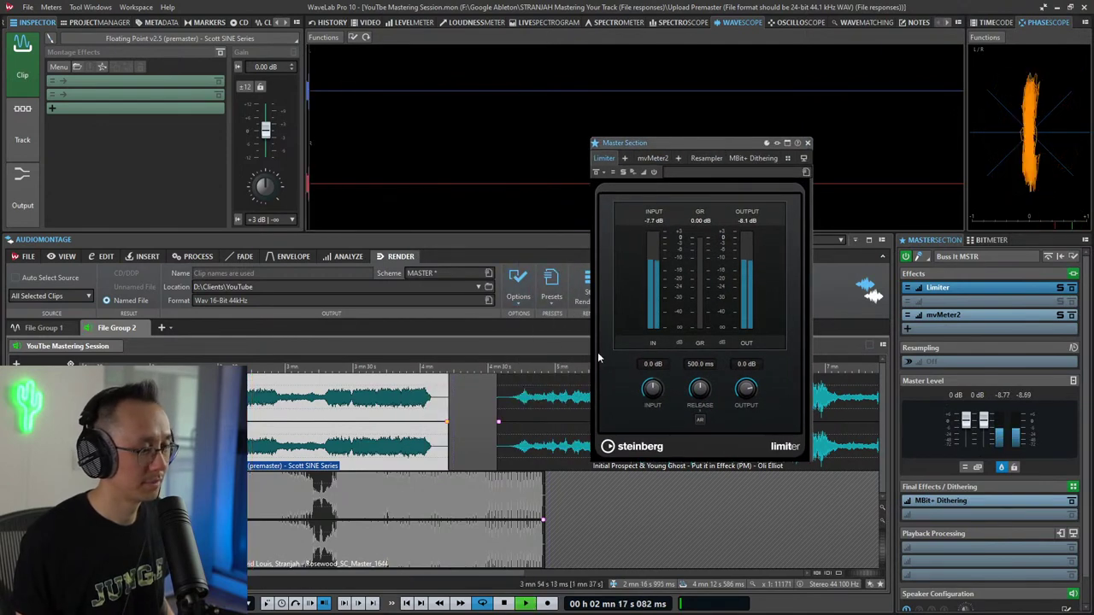
key(space)
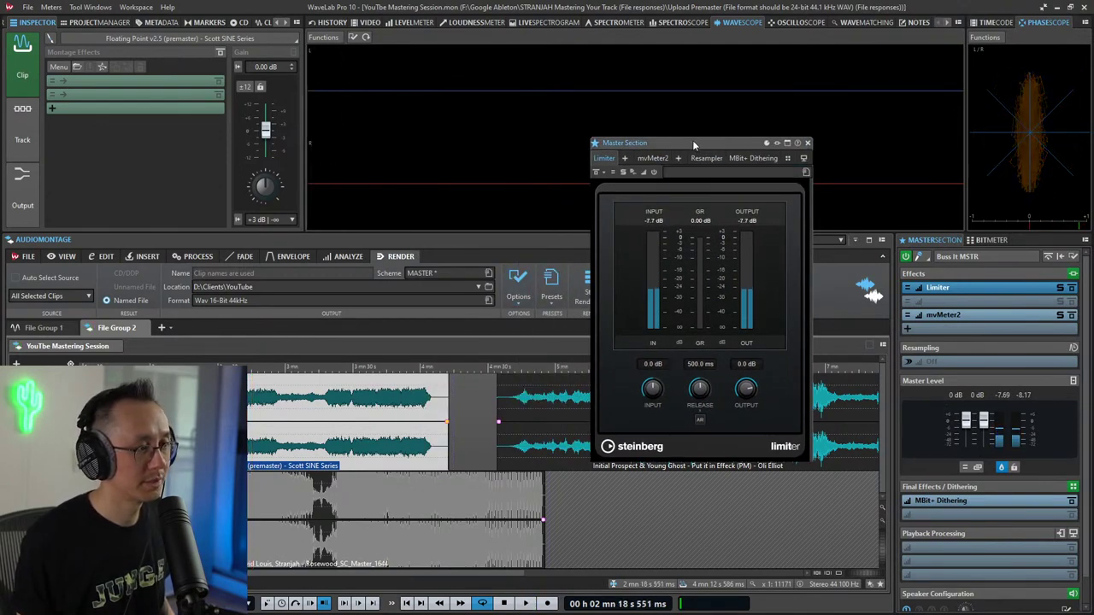
drag(692, 142, 642, 117)
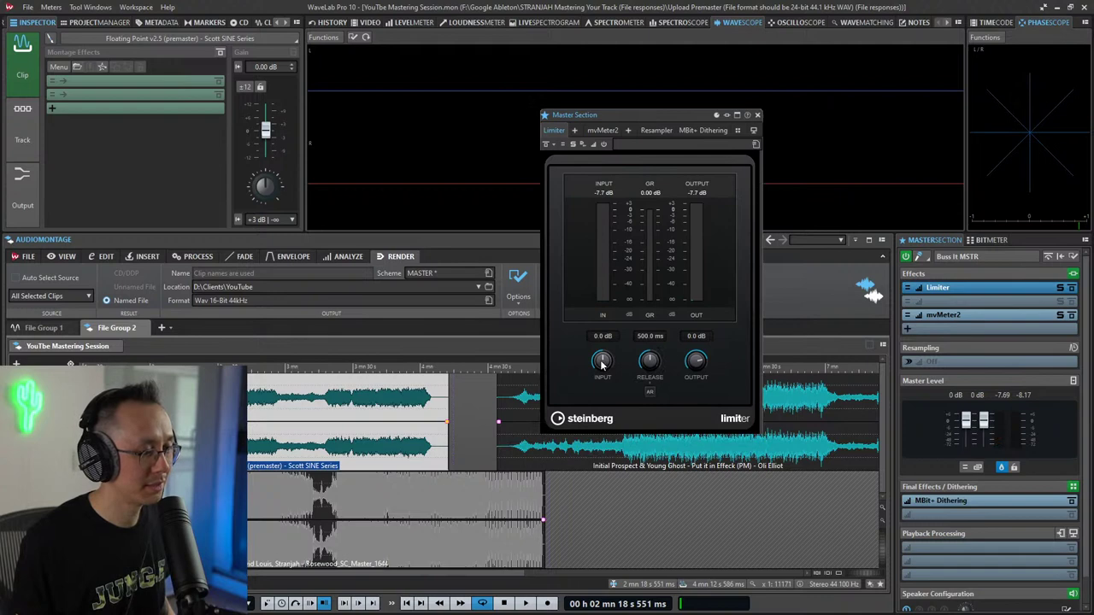
key(space)
drag(602, 363, 601, 353)
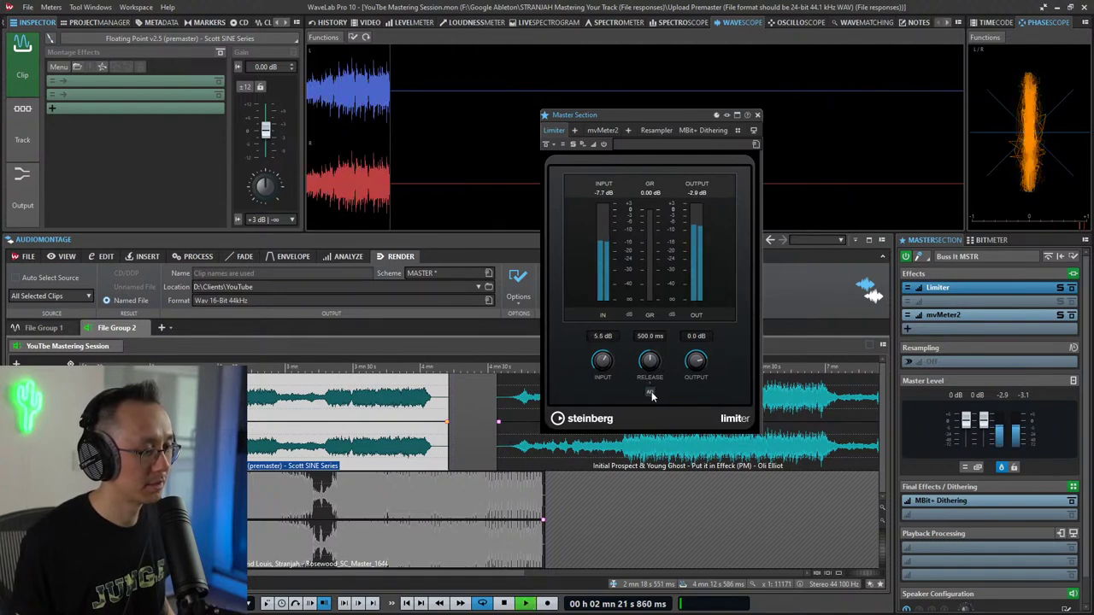
key(space)
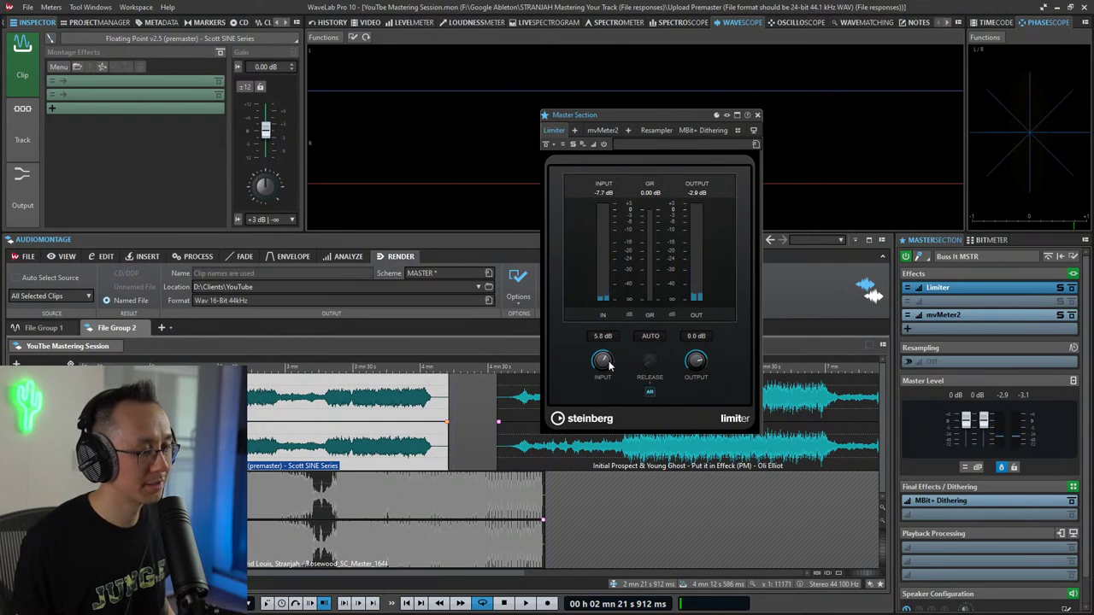
Step: Set the Limiter's input to 11.0 dB while playing the Floating Point clip
key(space)
drag(608, 365, 607, 358)
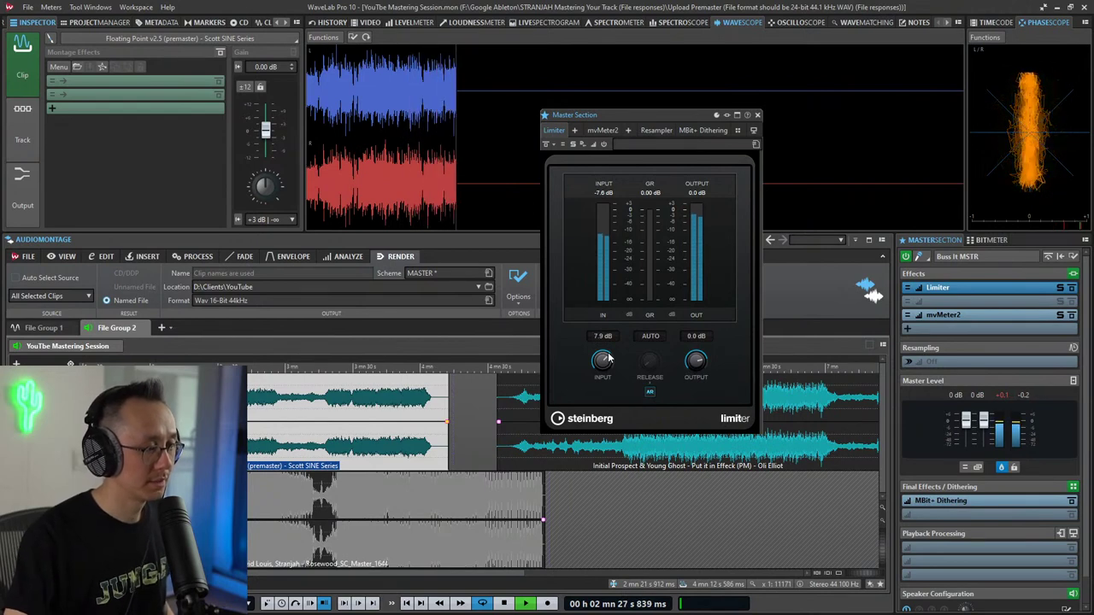
key(space)
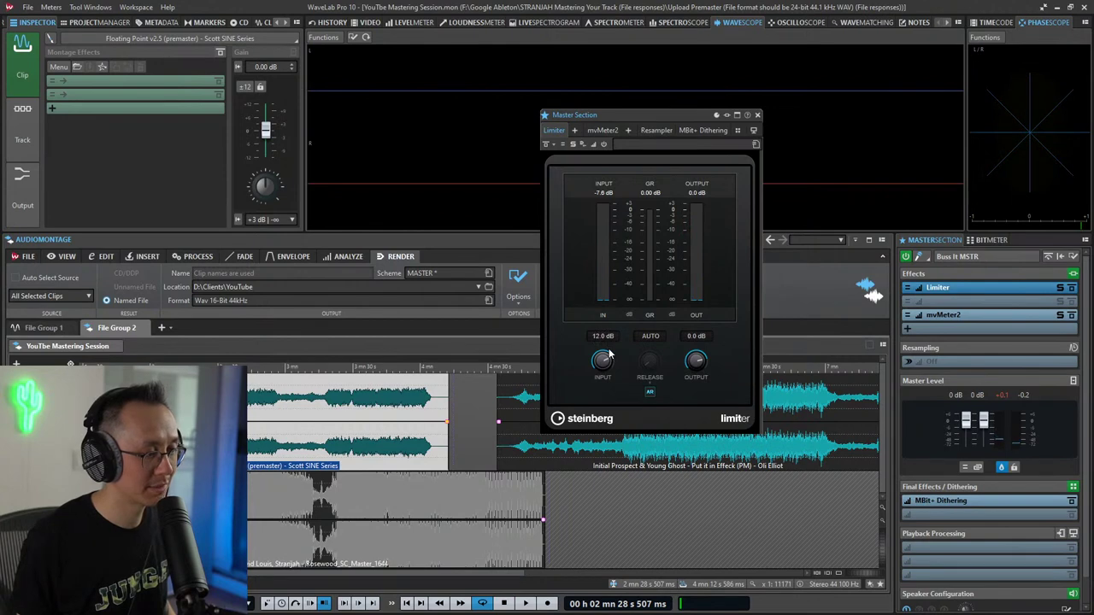
key(space)
scroll(603, 360, down, 1)
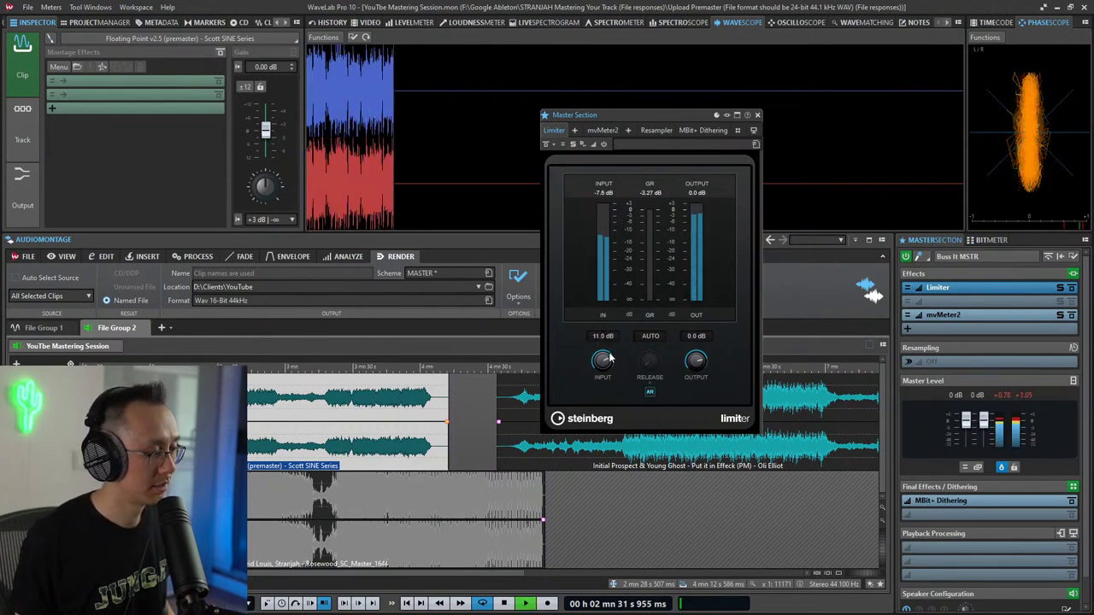
key(space)
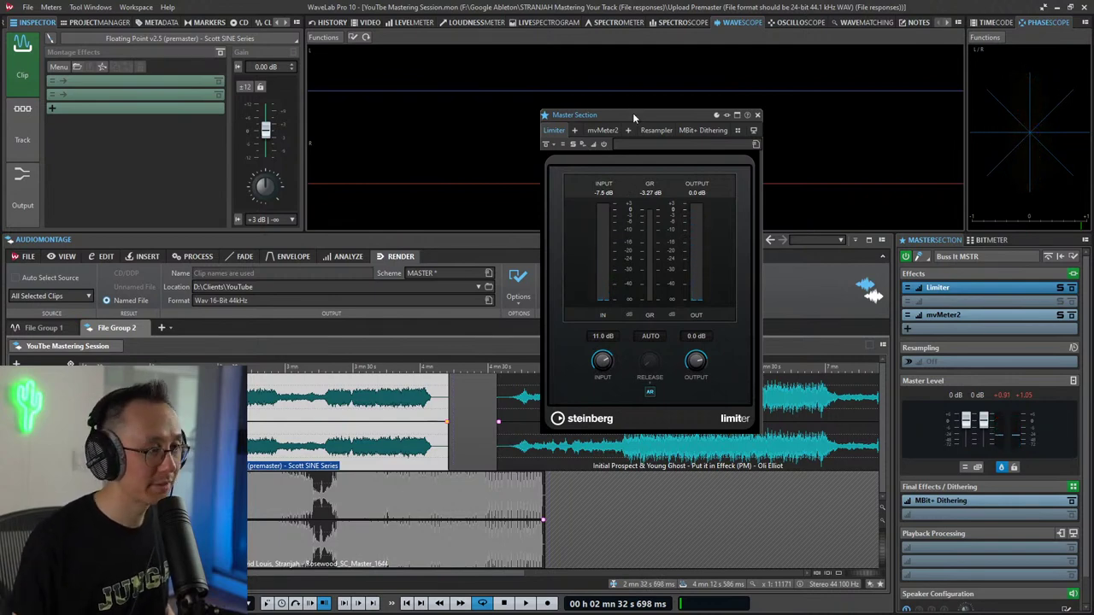
Step: Show the Loudness Meter and play the Floating Point clip from about 2 mn 14 s to check its limited loudness
click(492, 24)
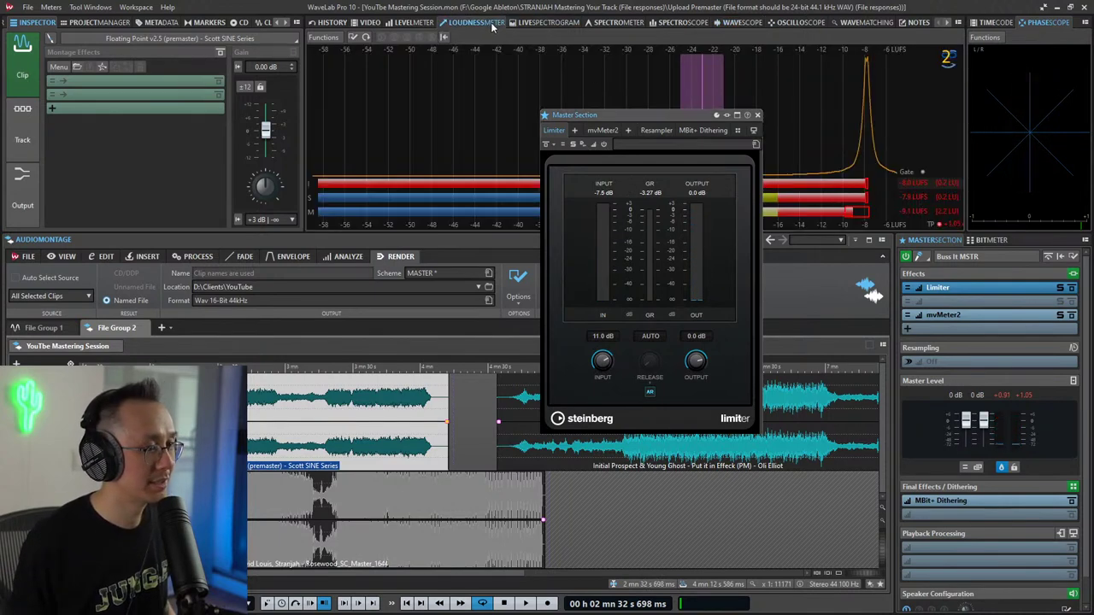
click(182, 406)
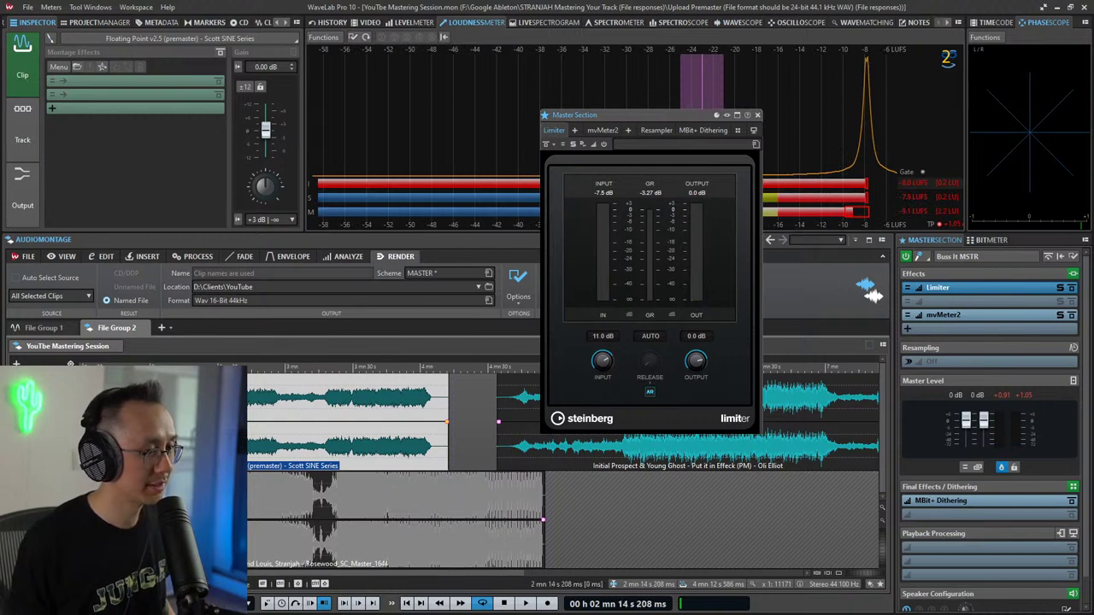
key(space)
key(space)
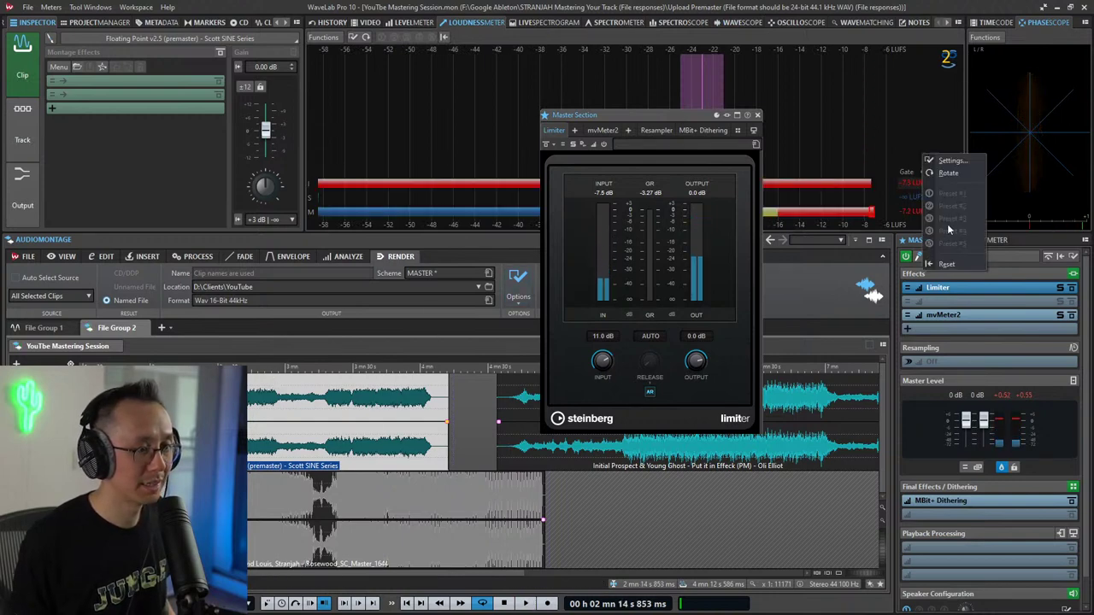
key(space)
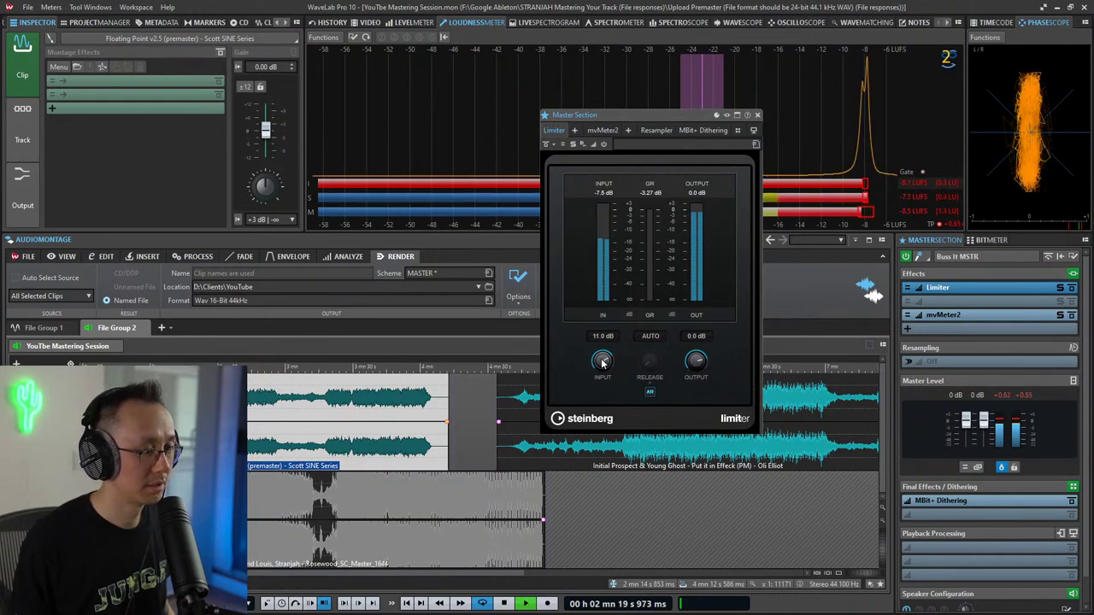
Step: Raise the Limiter's input to 14.6 dB while playing the Floating Point clip
scroll(602, 363, up, 1)
scroll(602, 362, up, 3)
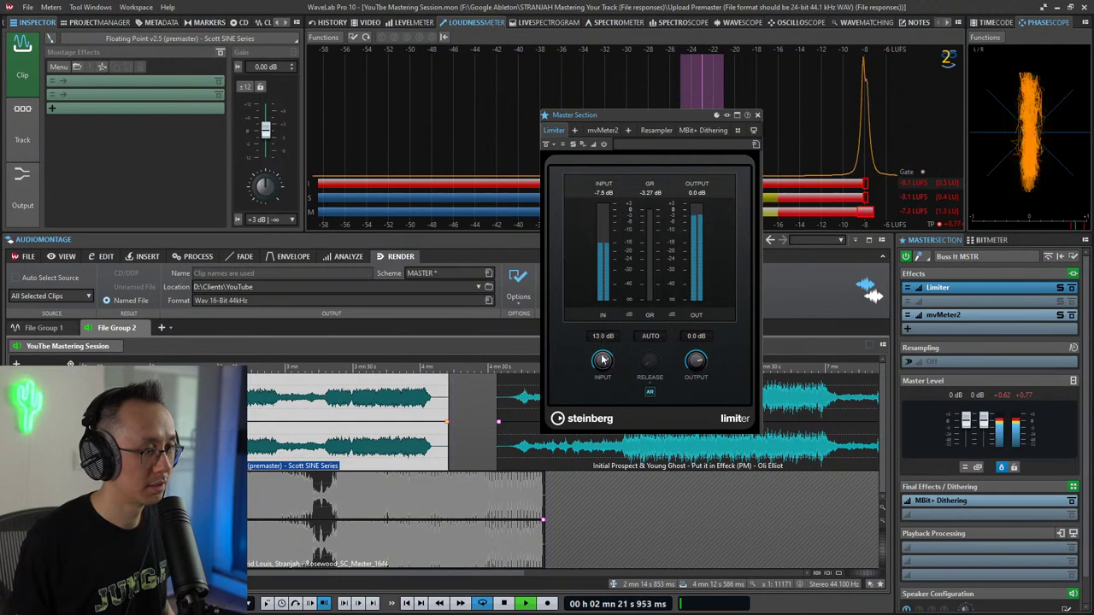
scroll(602, 359, up, 3)
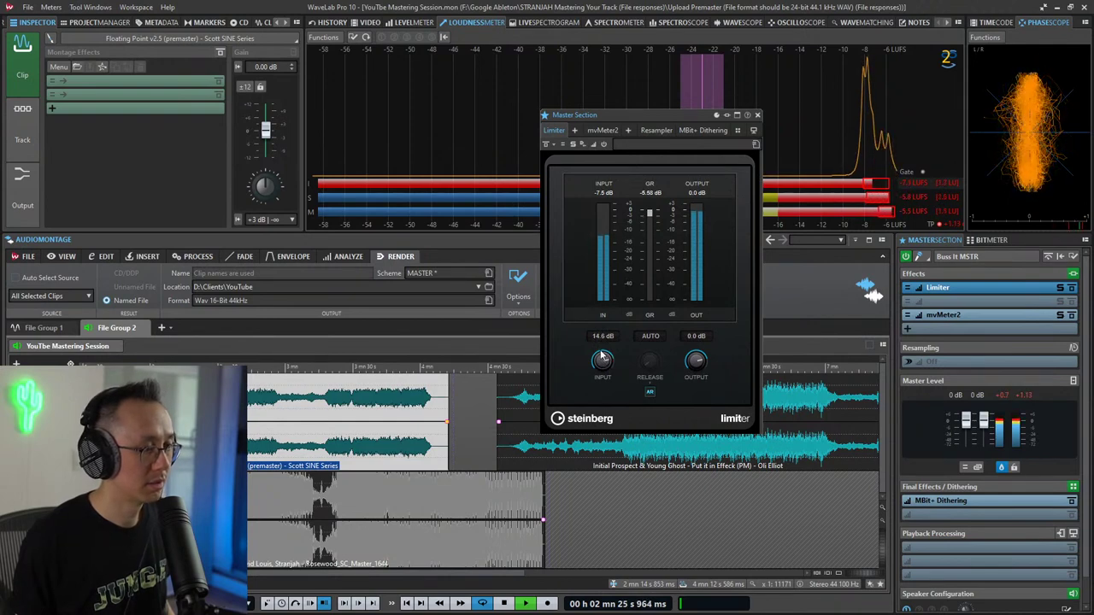
key(space)
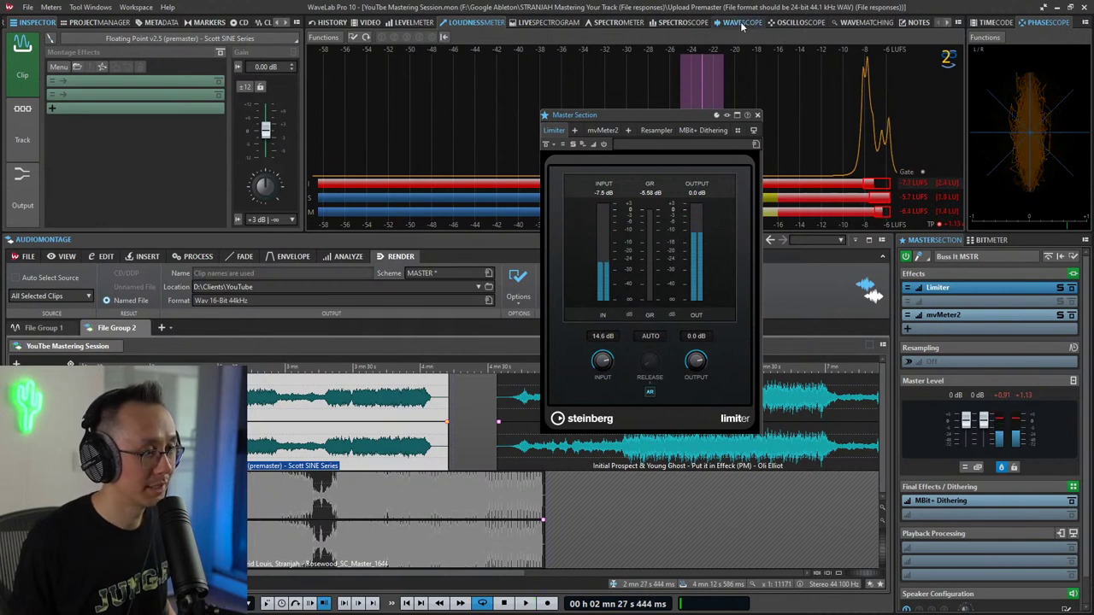
Step: Show the Wavescope and play the Floating Point clip to inspect its heavily limited waveform
click(740, 22)
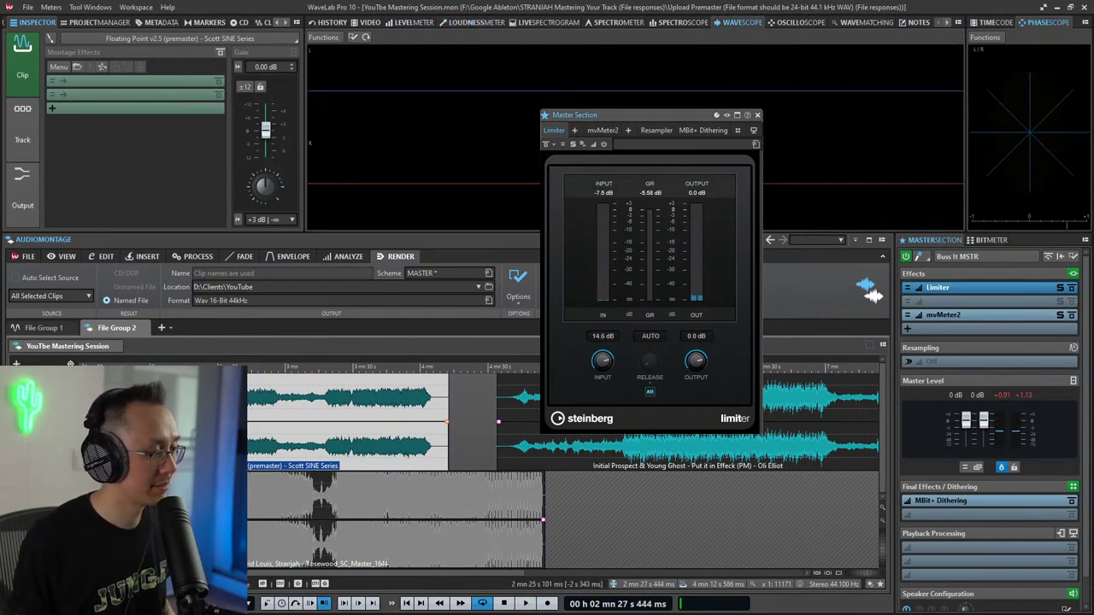
key(space)
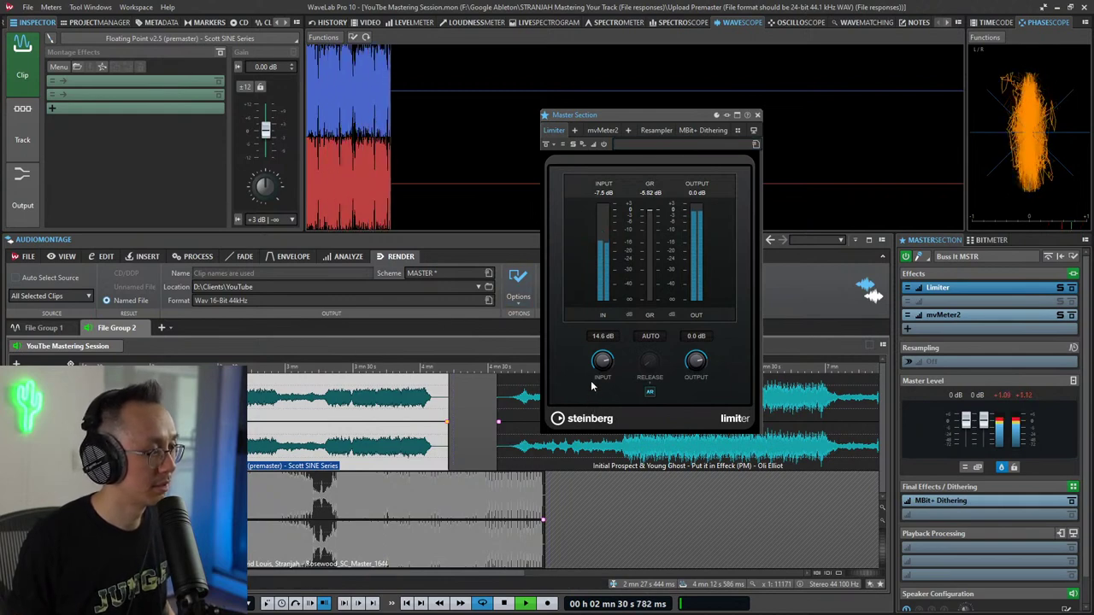
key(space)
Step: Lower the Limiter's input to 9.1 dB while playing the Floating Point clip
drag(604, 366, 603, 371)
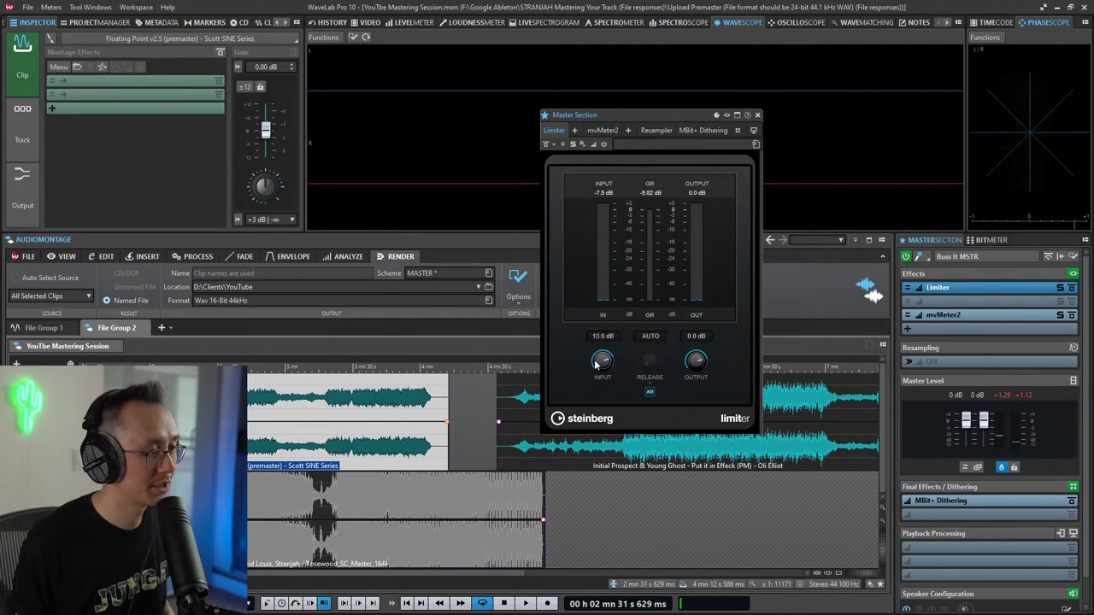
key(space)
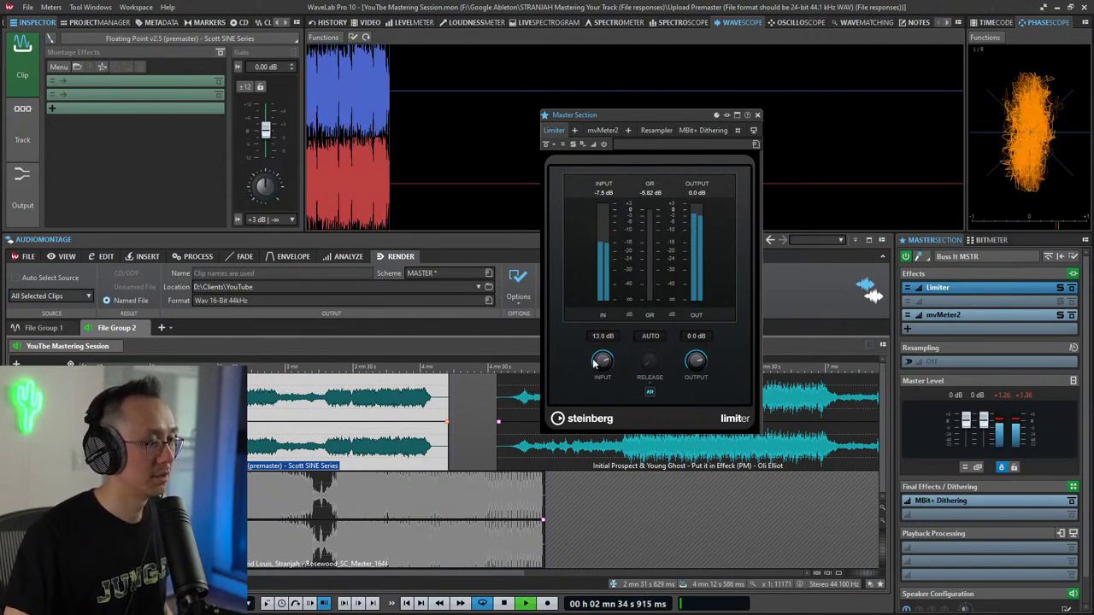
drag(596, 363, 607, 365)
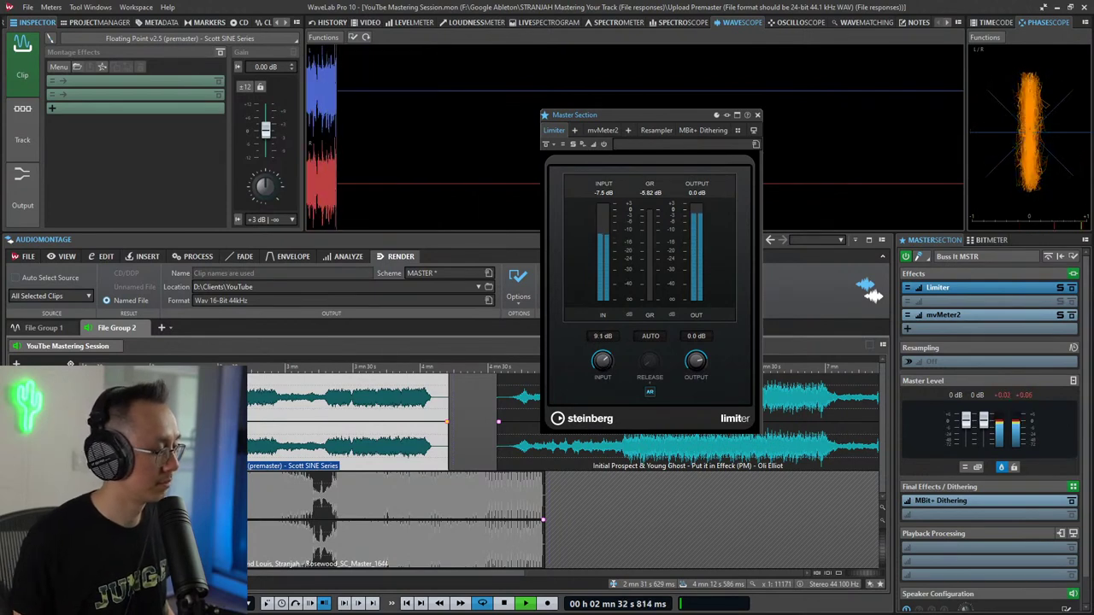
key(s)
key(s)
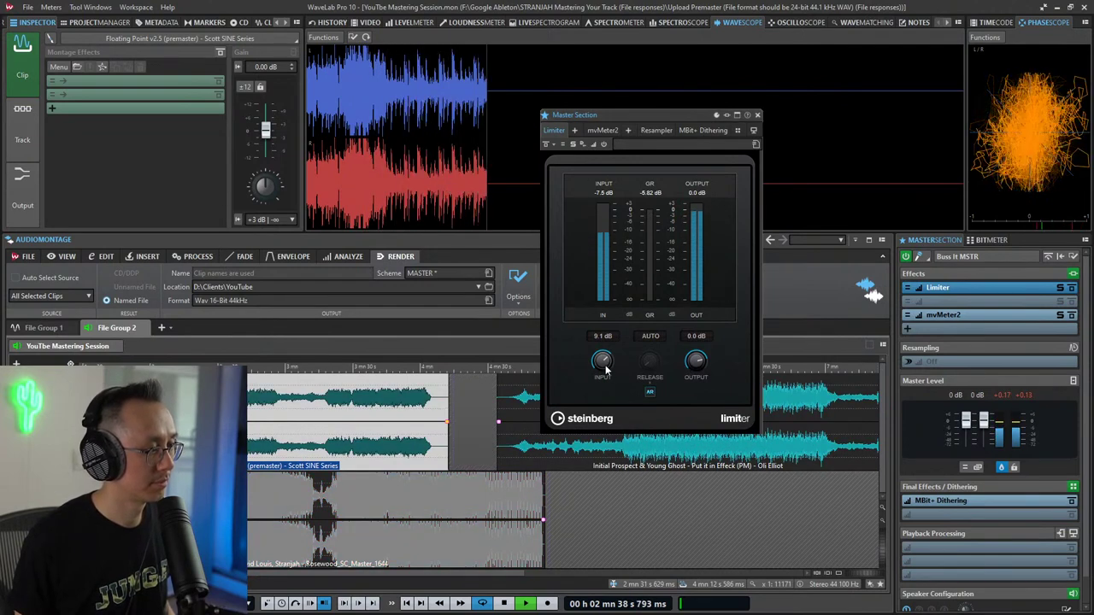
Step: Play the Floating Point clip from about 2 mn 8 s to check the limiting, and close the Limiter window
key(space)
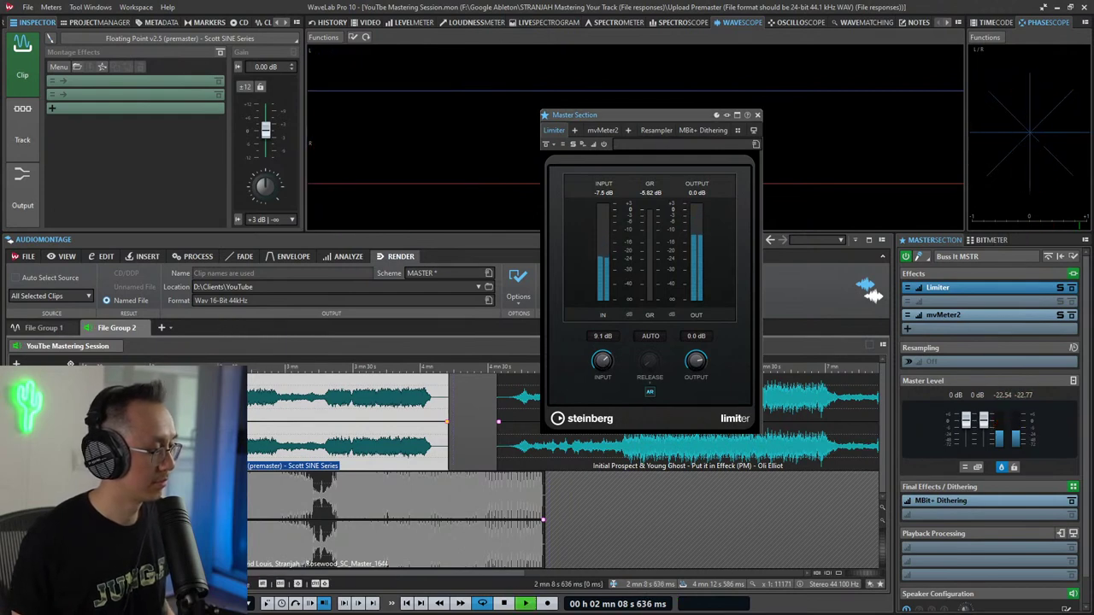
key(space)
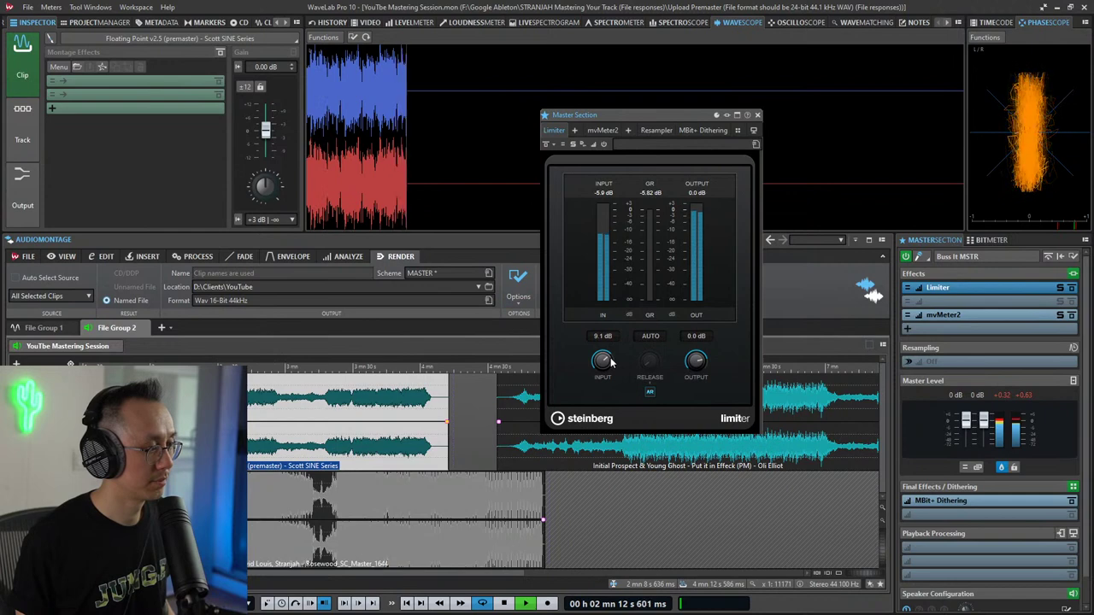
key(space)
click(757, 115)
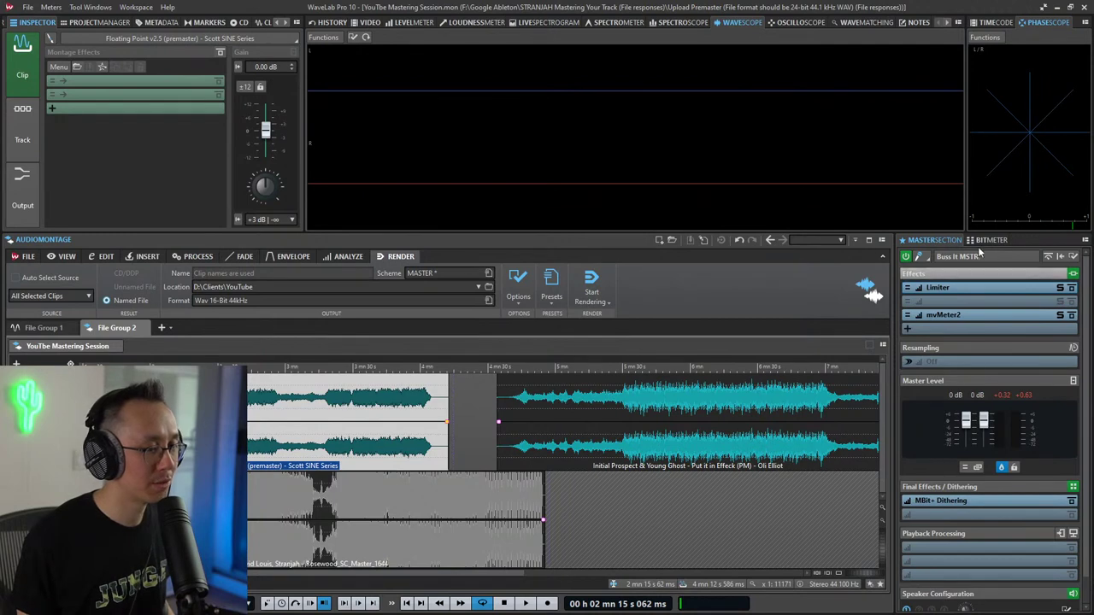
Step: Open the Master Section's Smart Bypass window to examine its playback and level-correction options, and close it
click(1049, 259)
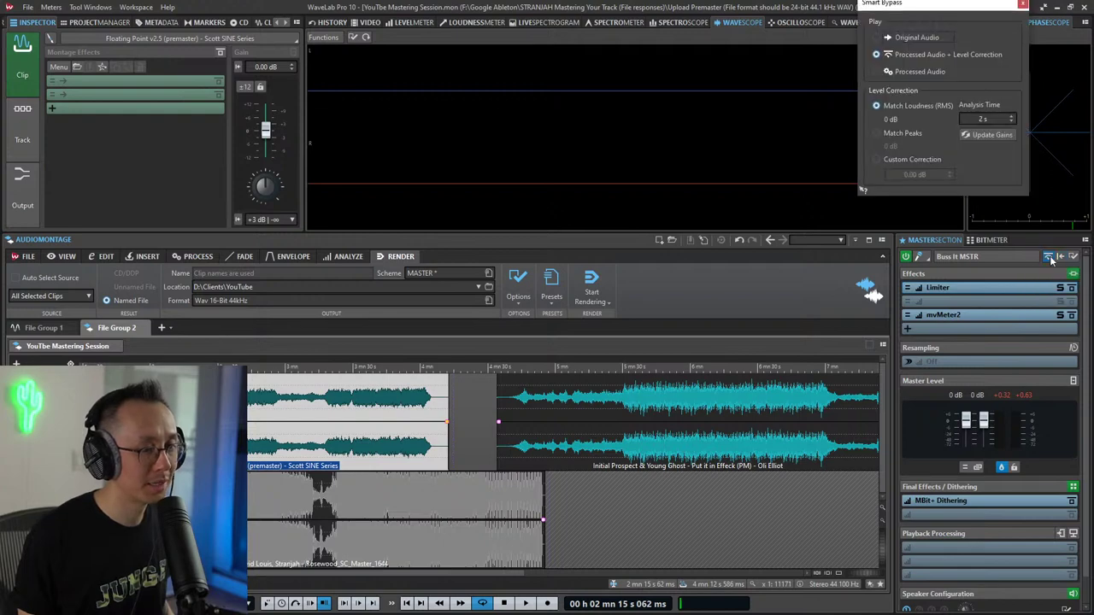
drag(921, 9, 694, 129)
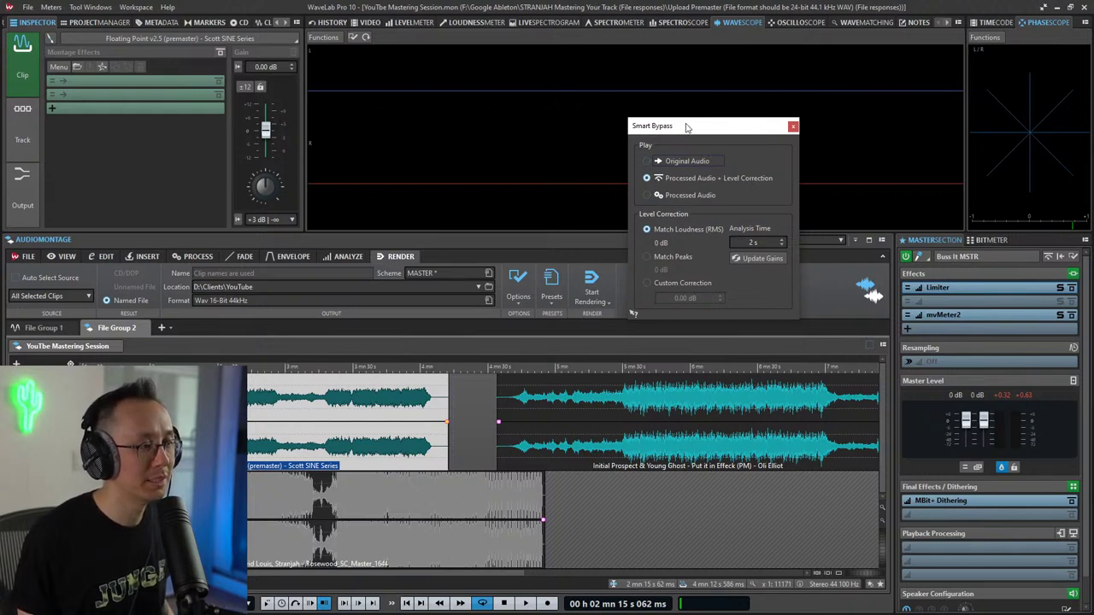
drag(686, 126, 617, 148)
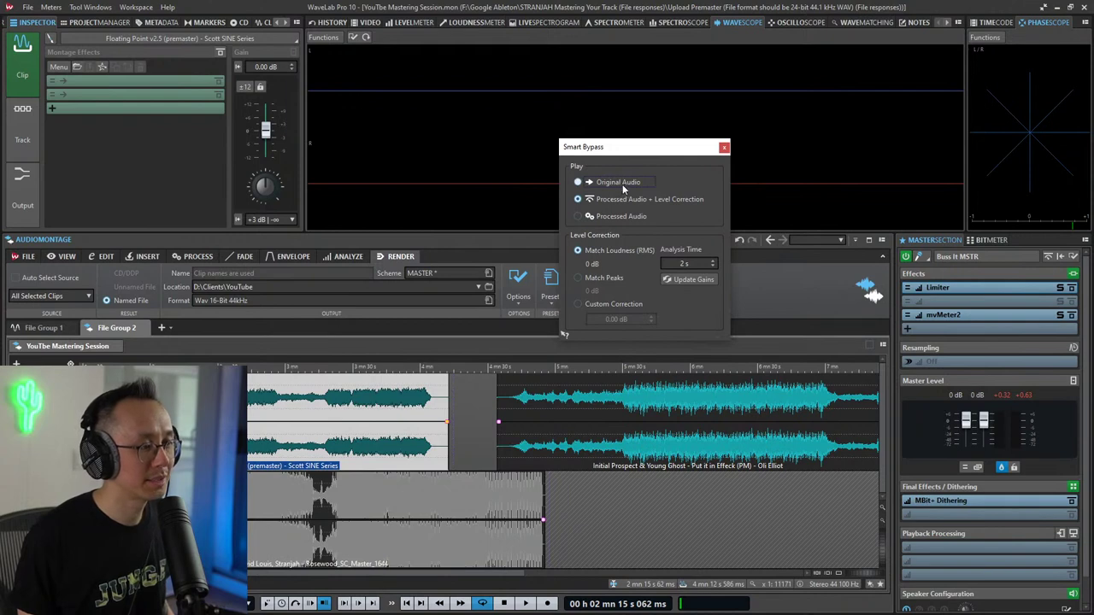
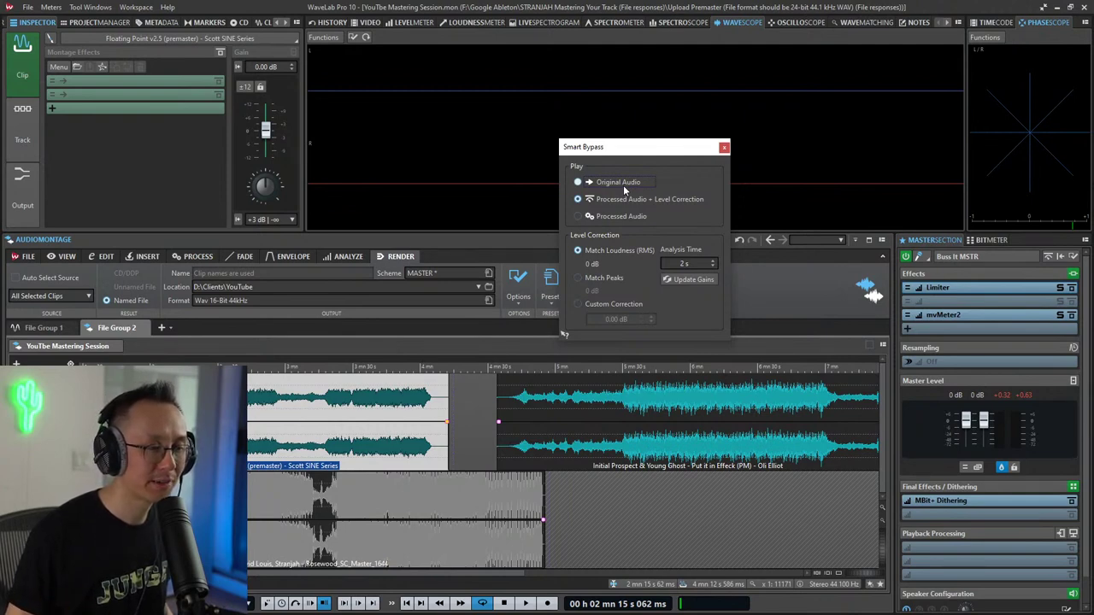
drag(626, 155, 628, 167)
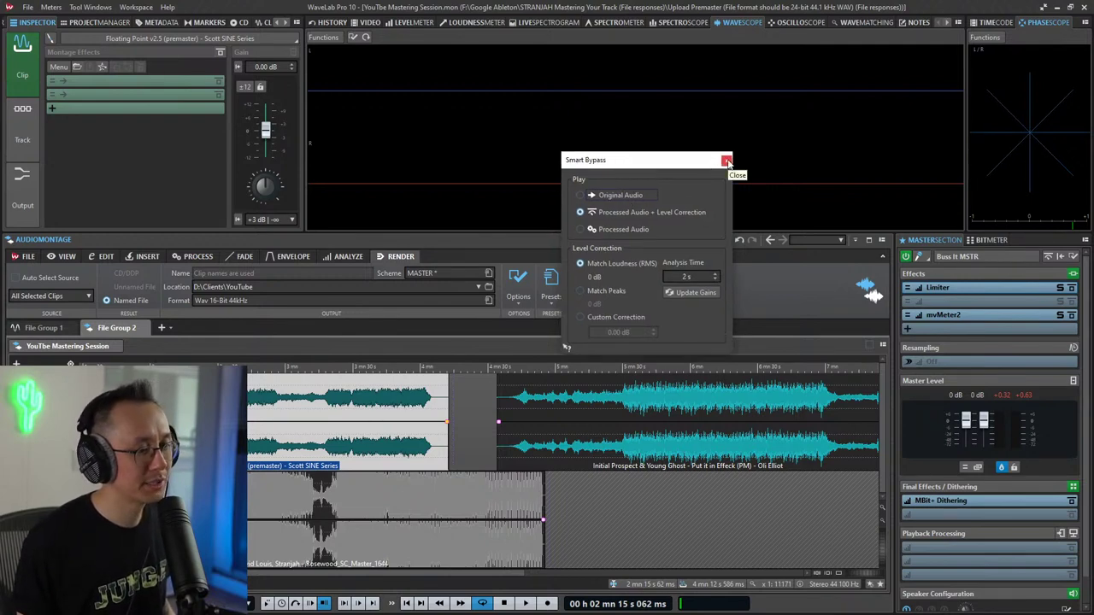
click(726, 161)
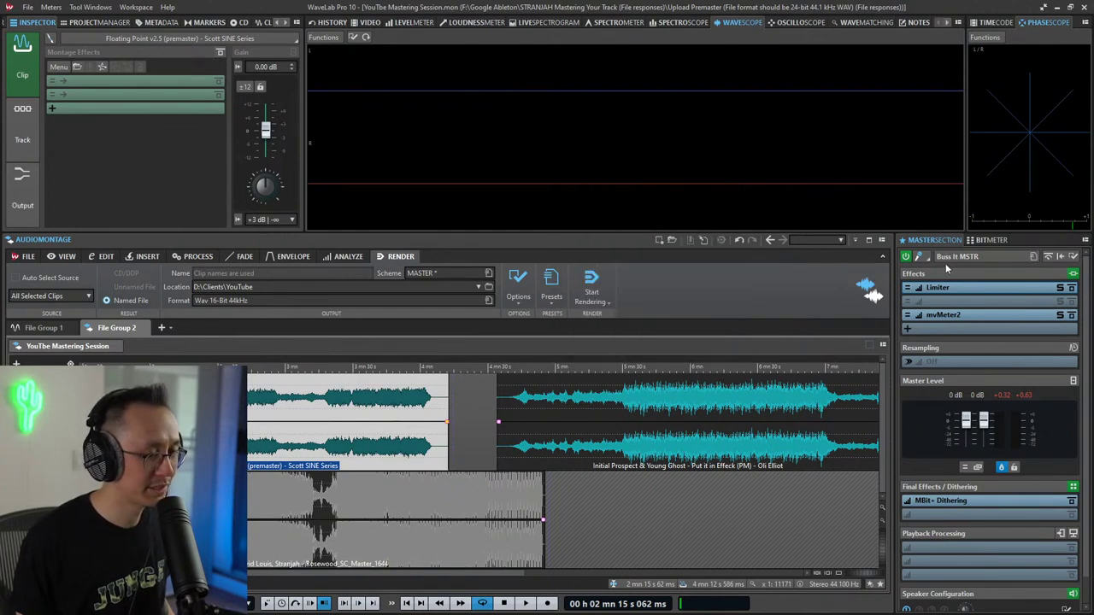
Step: Move the Limiter down to the fourth Master Section effect slot and insert Steinberg's MasterRig in the first slot
drag(943, 289, 937, 332)
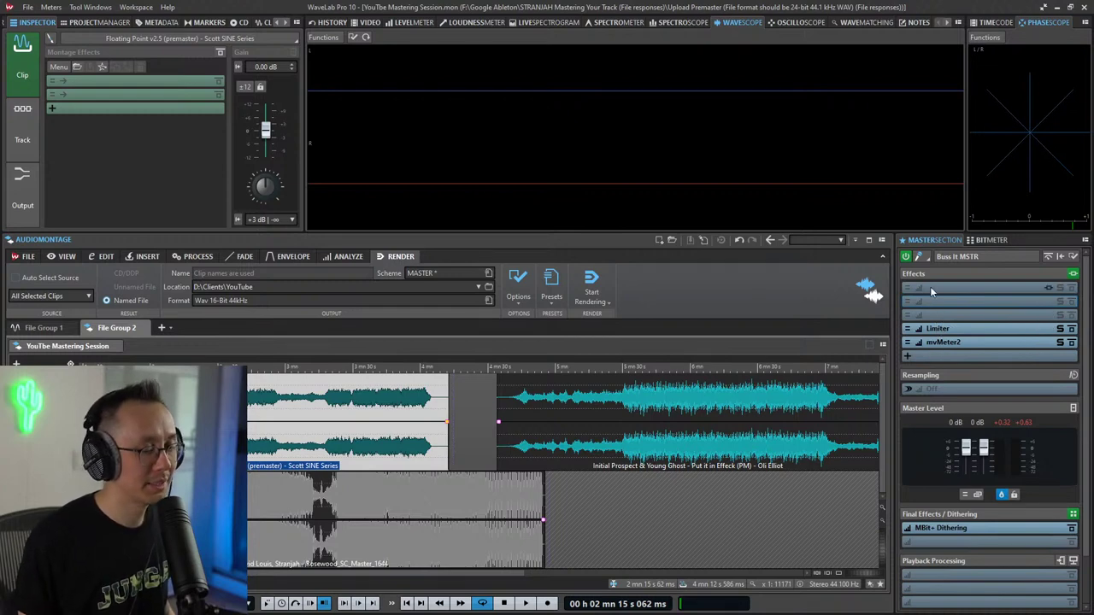
click(929, 290)
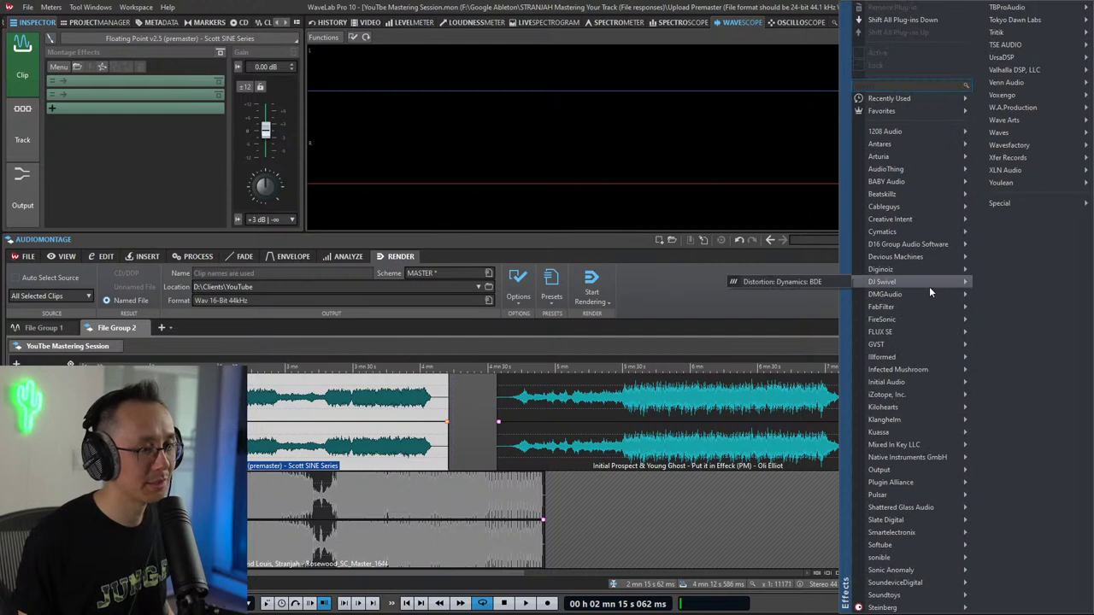
mouse_move(912, 582)
mouse_move(923, 608)
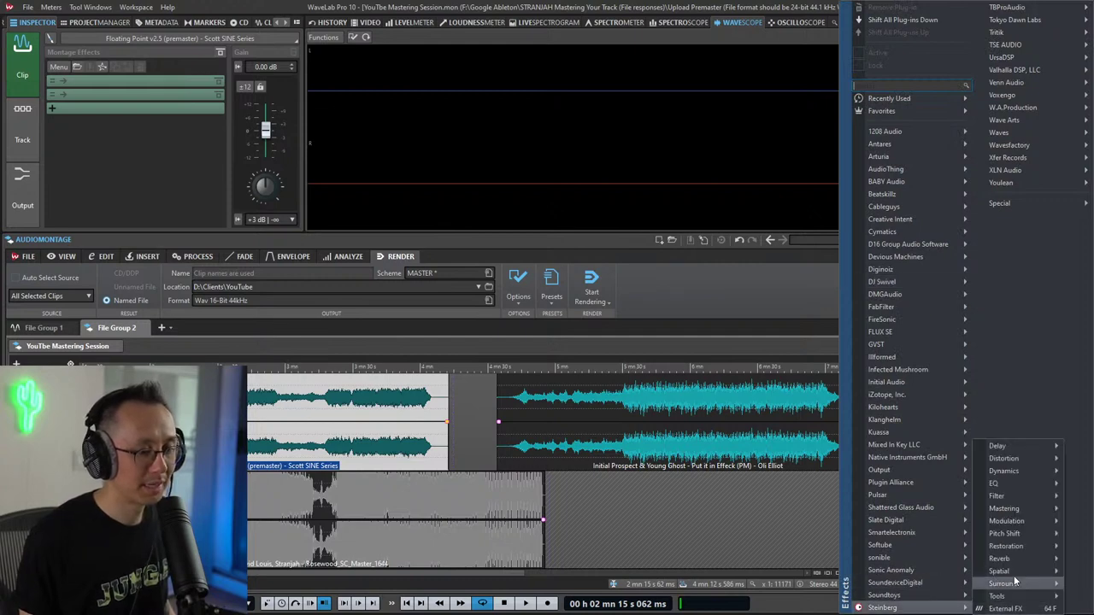
mouse_move(1023, 516)
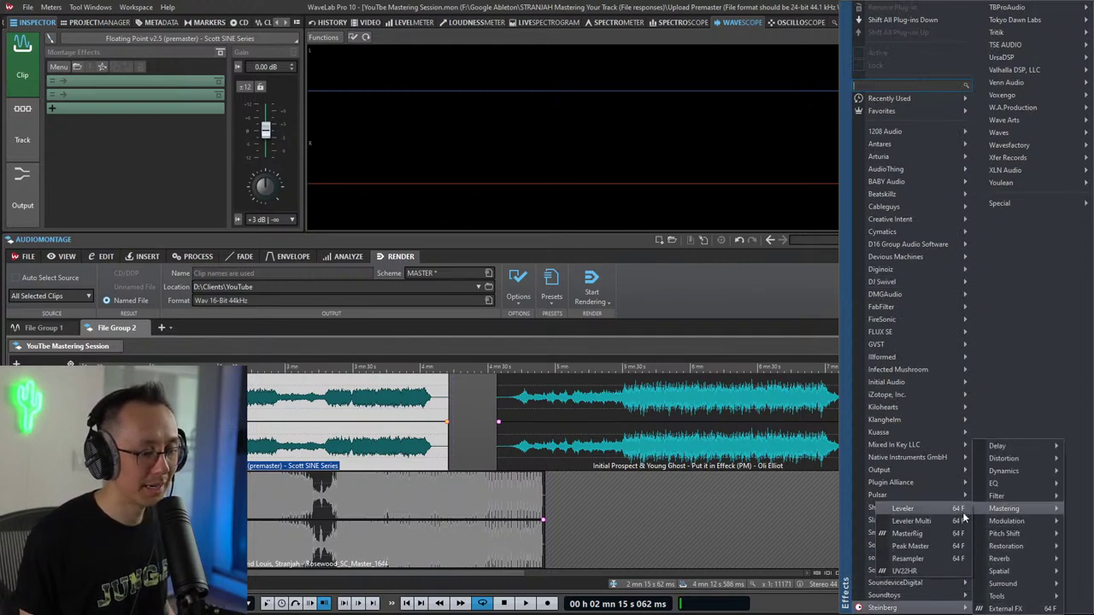
click(908, 533)
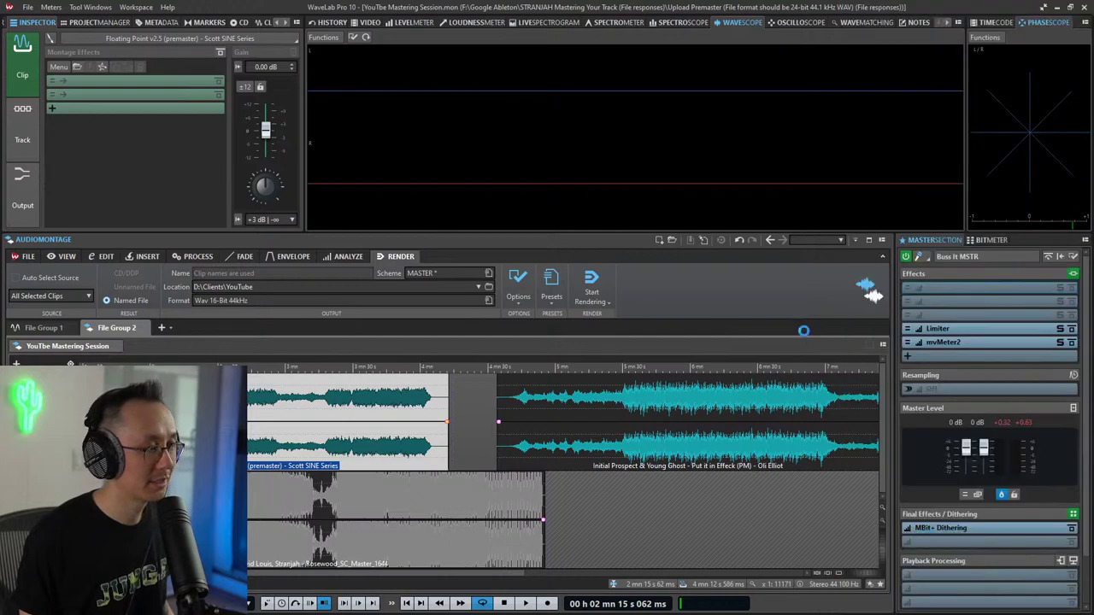
drag(746, 117, 411, 79)
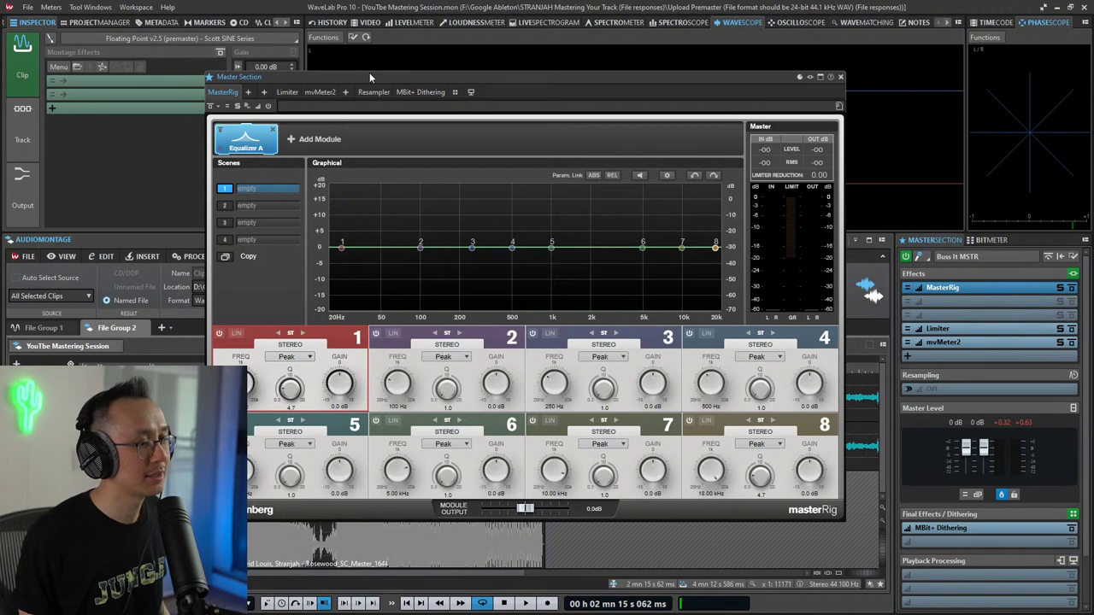
drag(369, 73, 383, 74)
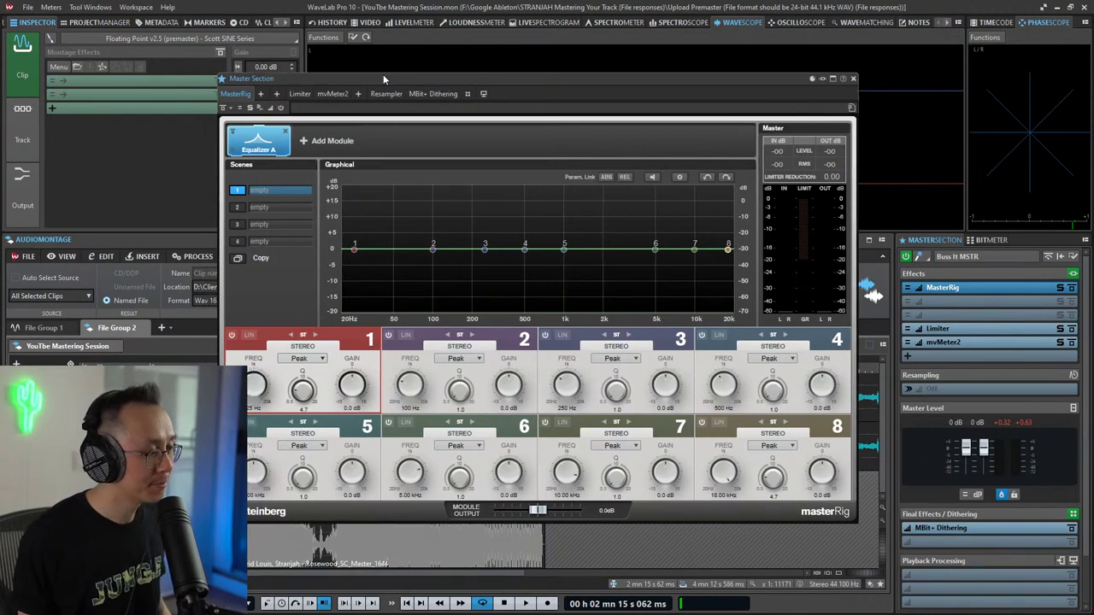
Step: Play the montage to view its spectrum in MasterRig's equalizer, and set the playback position in the Rosewood reference clip
key(space)
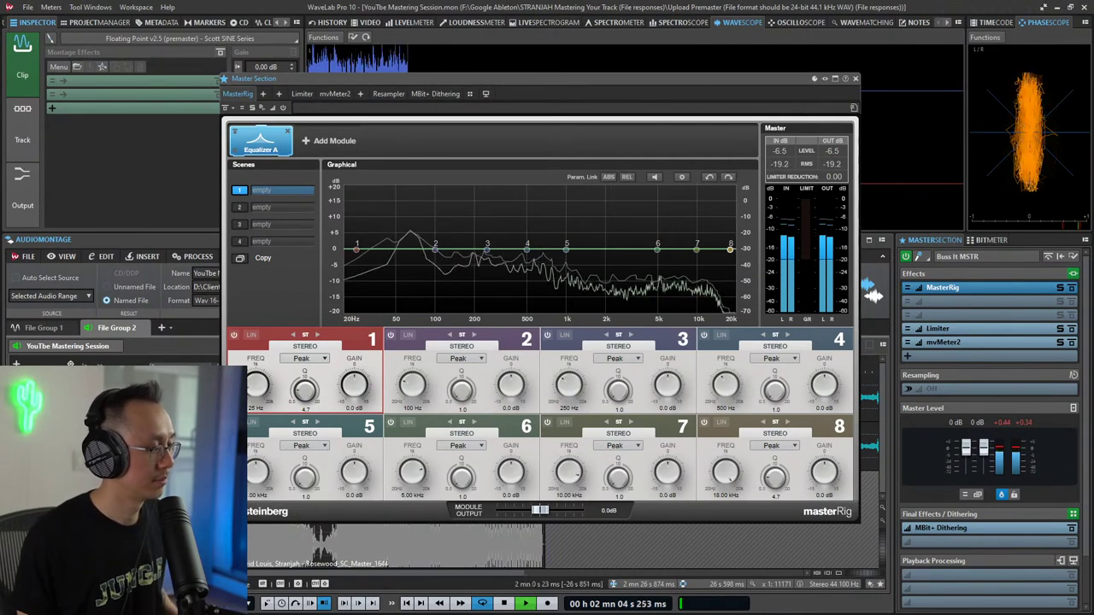
click(242, 562)
key(space)
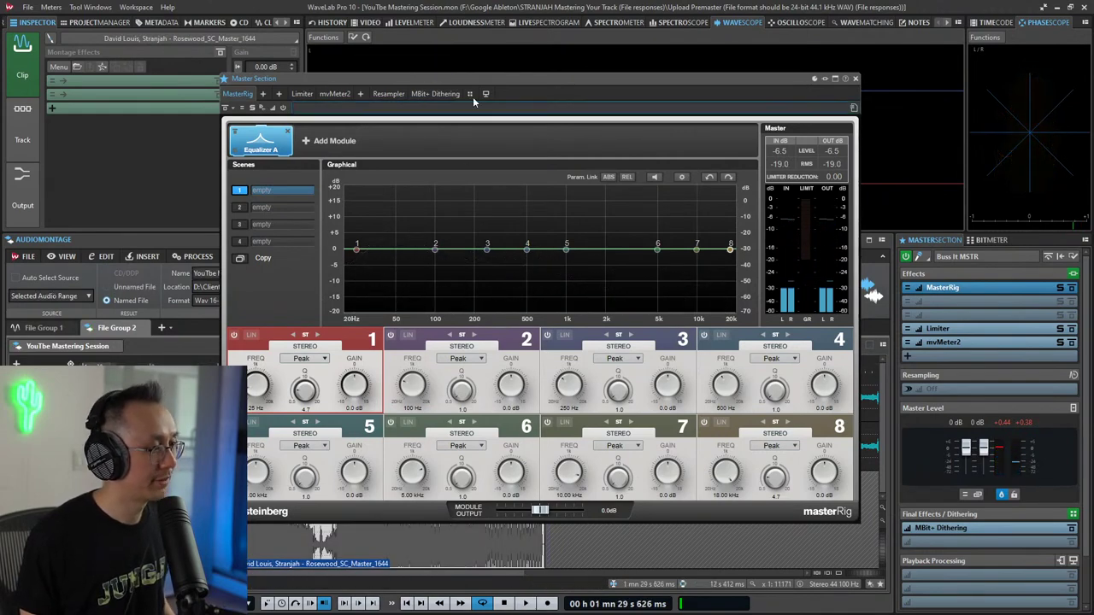
Step: Move the MasterRig window off the tracks and shift the Rosewood reference clip to a later time on its track
drag(473, 77, 544, 14)
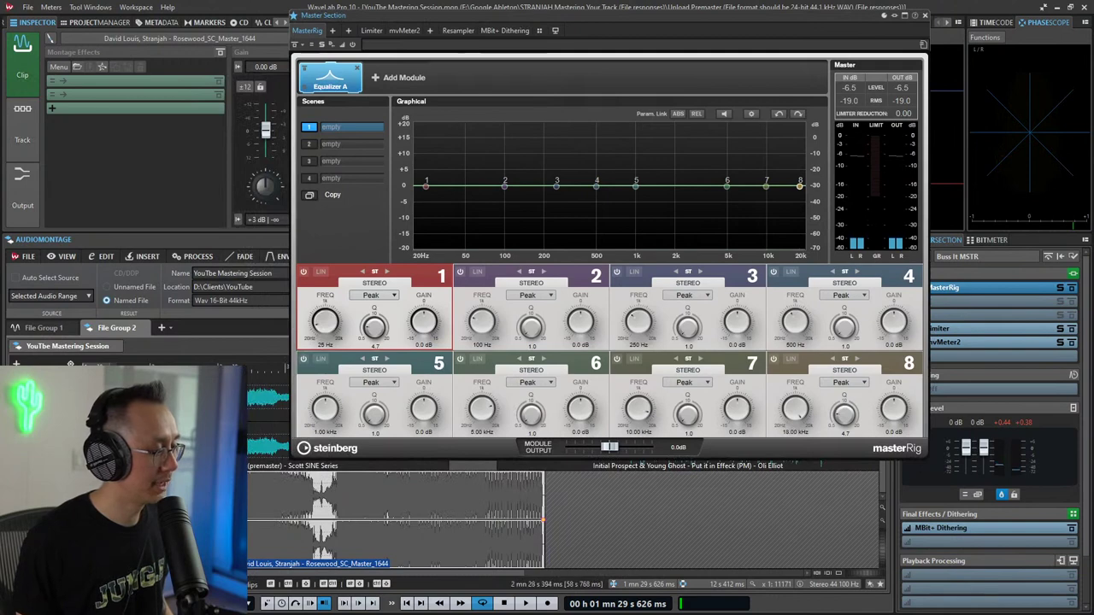
drag(205, 547, 526, 546)
drag(85, 547, 329, 549)
drag(455, 568, 272, 566)
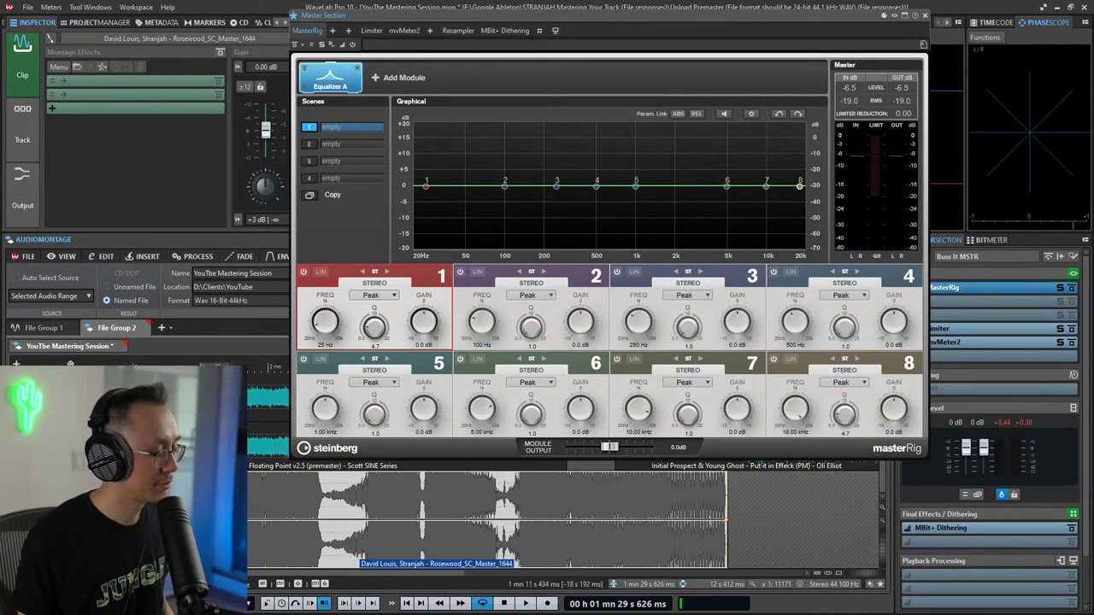
Step: Play the Floating Point clip from about 1 mn 12 s to examine its spectrum in MasterRig's equalizer
click(170, 449)
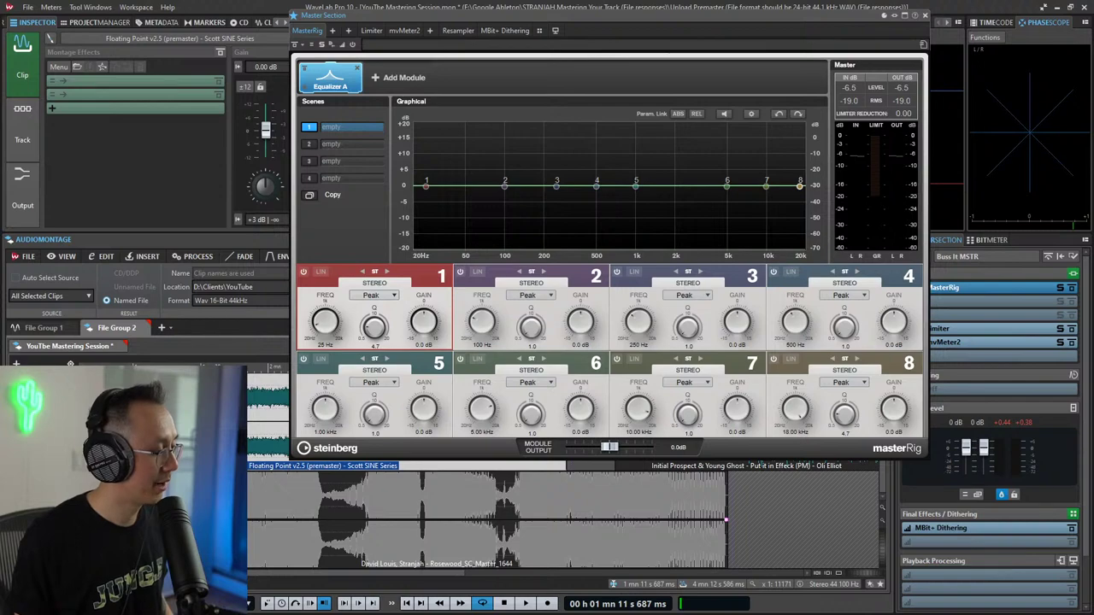
key(space)
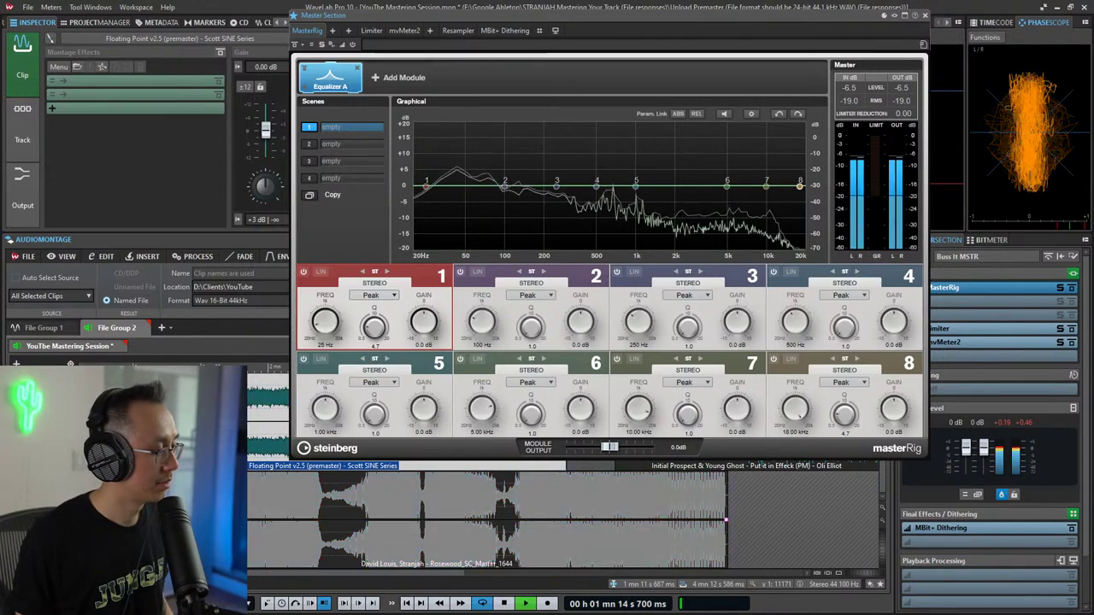
key(space)
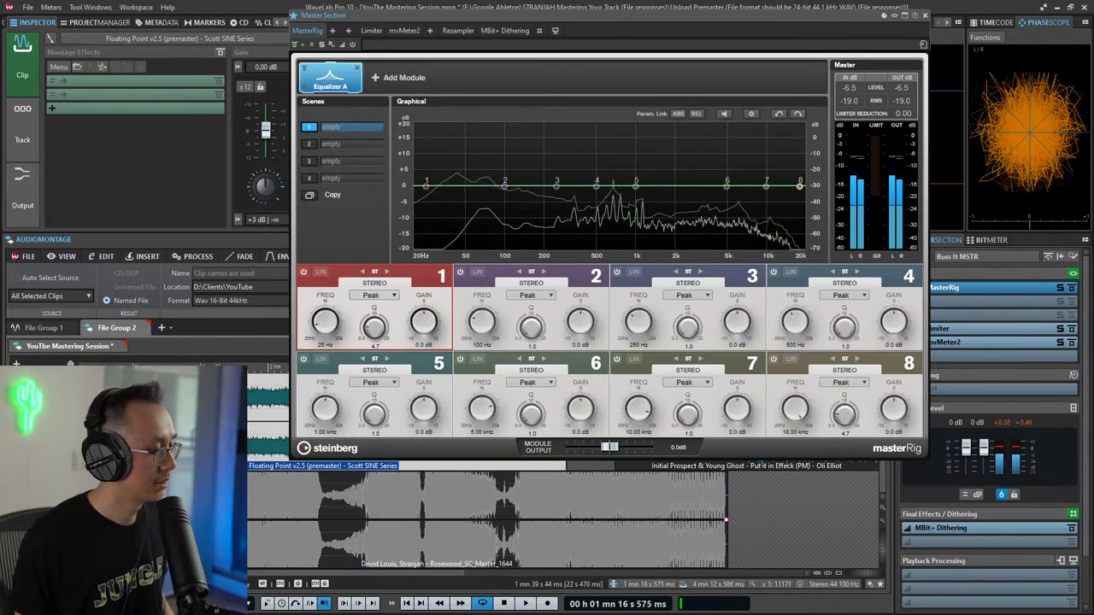
Step: Switch to File Explorer and open the Bob Masters folder under Audio Exports > Masters on the 4TB (F:) drive
key(alt+Tab)
key(Tab)
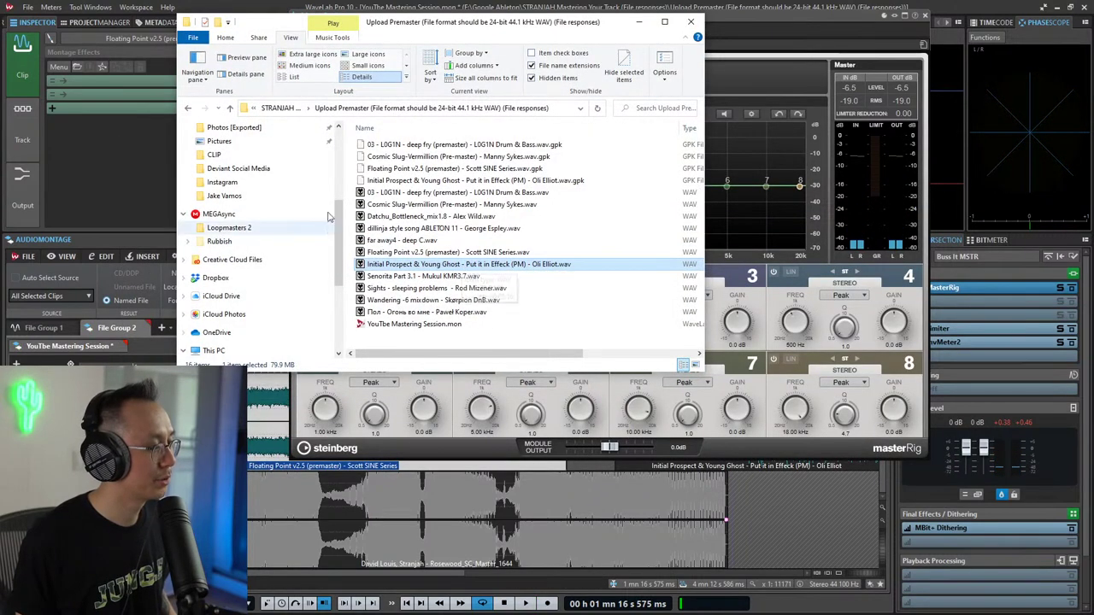
scroll(327, 282, down, 2)
scroll(328, 282, down, 2)
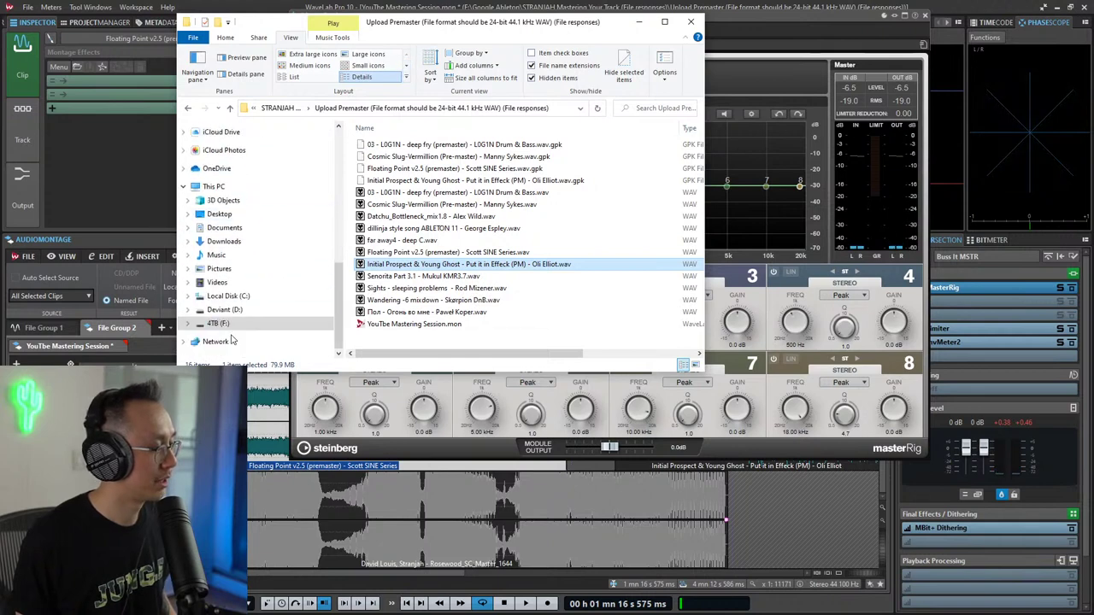
click(218, 323)
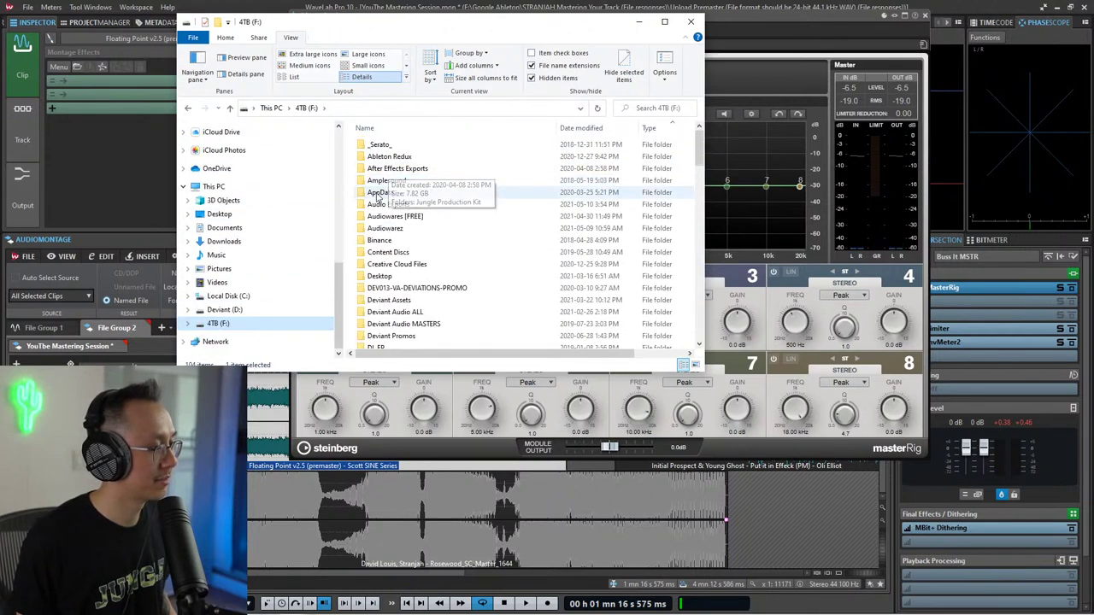
click(383, 206)
double_click(384, 206)
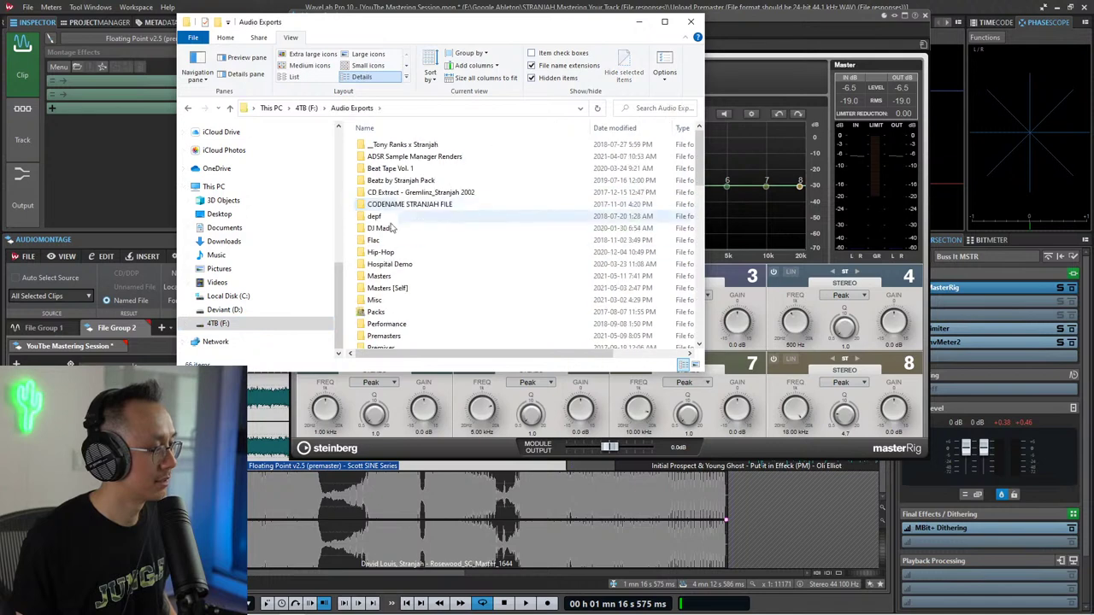
scroll(384, 222, down, 1)
click(380, 246)
double_click(381, 246)
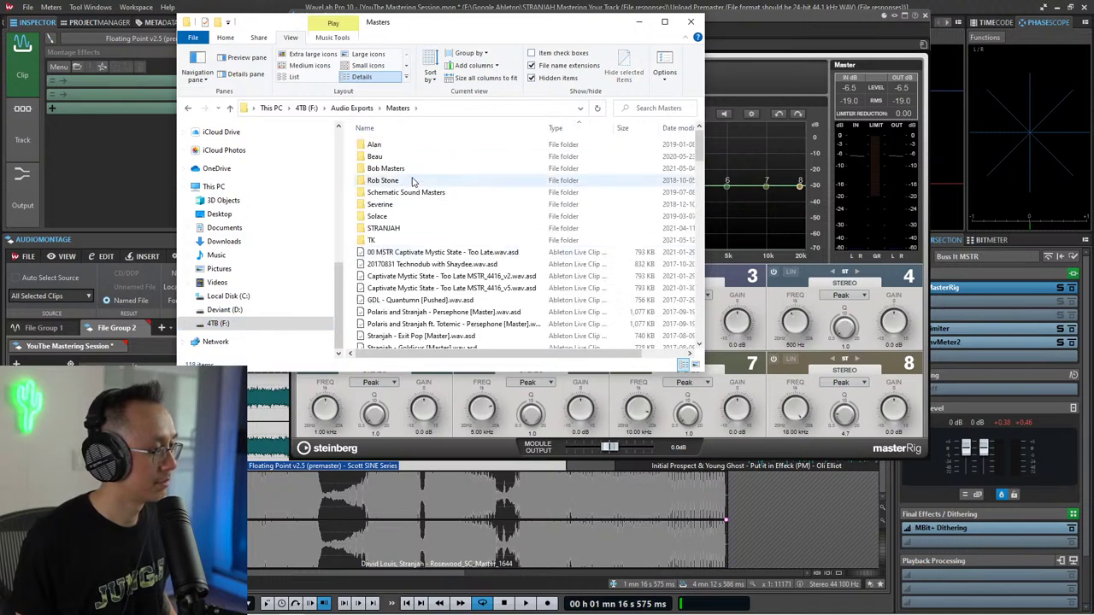
double_click(395, 176)
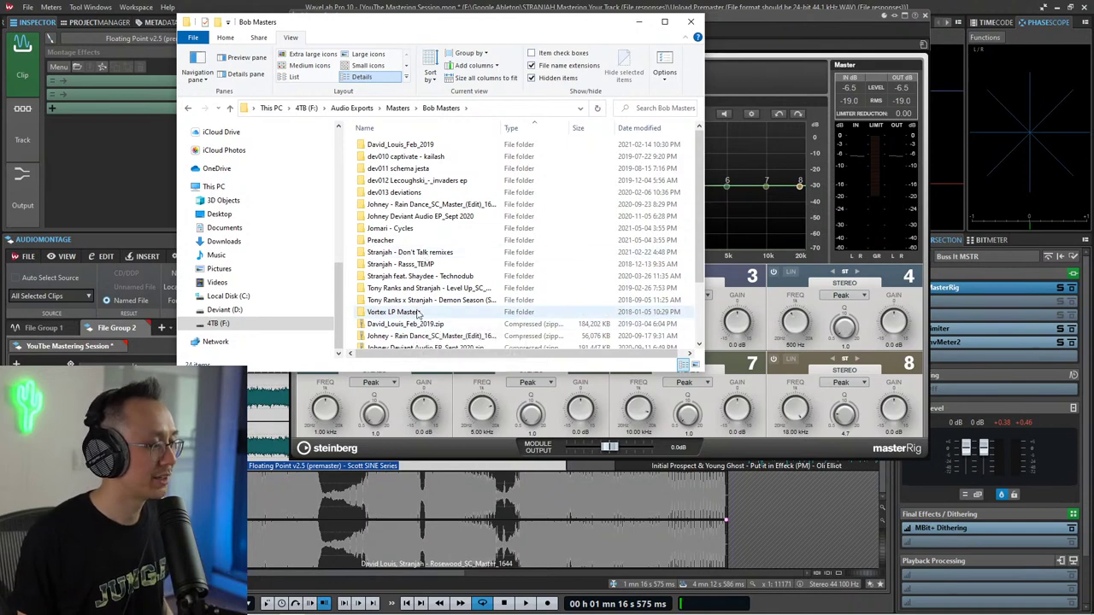
Step: Look through the Vortex LP Masters folder for a reference track, enlarging the window and sorting by type, and return to Bob Masters
scroll(451, 260, down, 3)
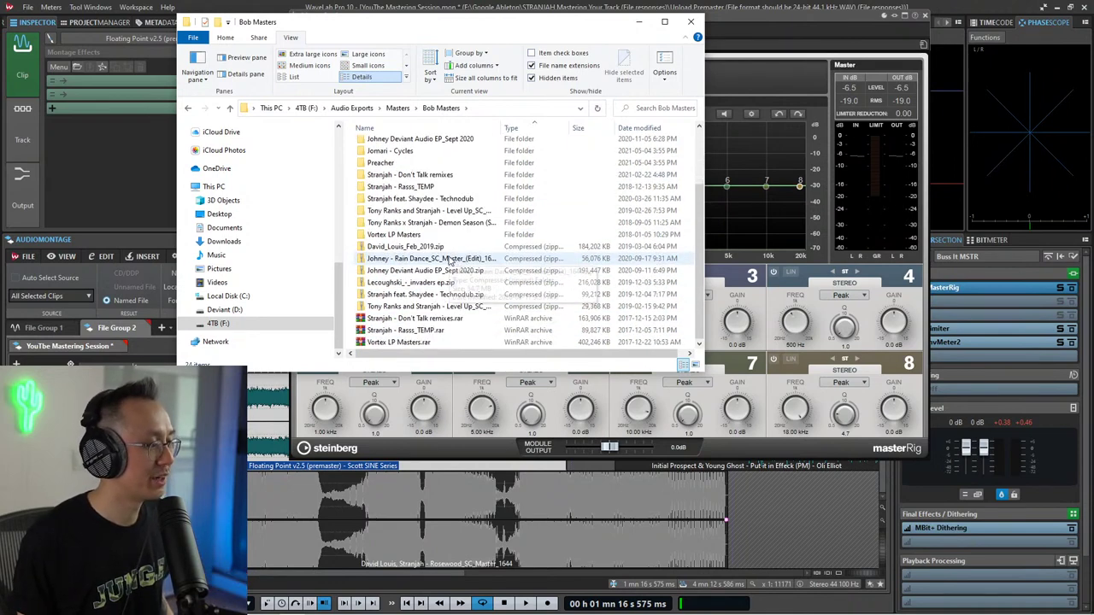
scroll(439, 204, up, 2)
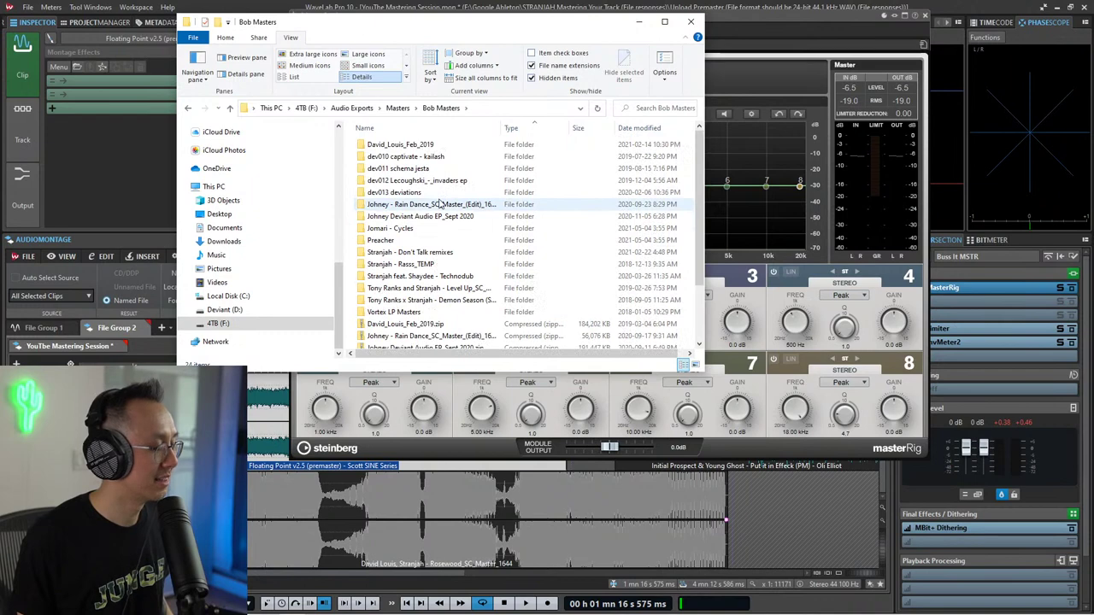
scroll(439, 204, down, 3)
double_click(413, 240)
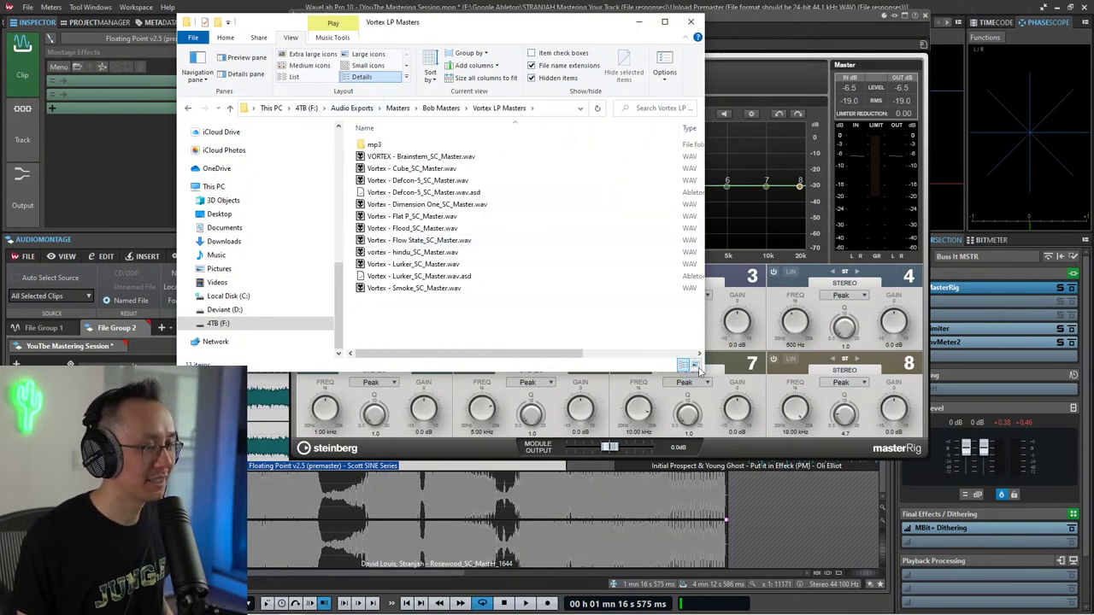
drag(697, 366, 942, 495)
click(720, 129)
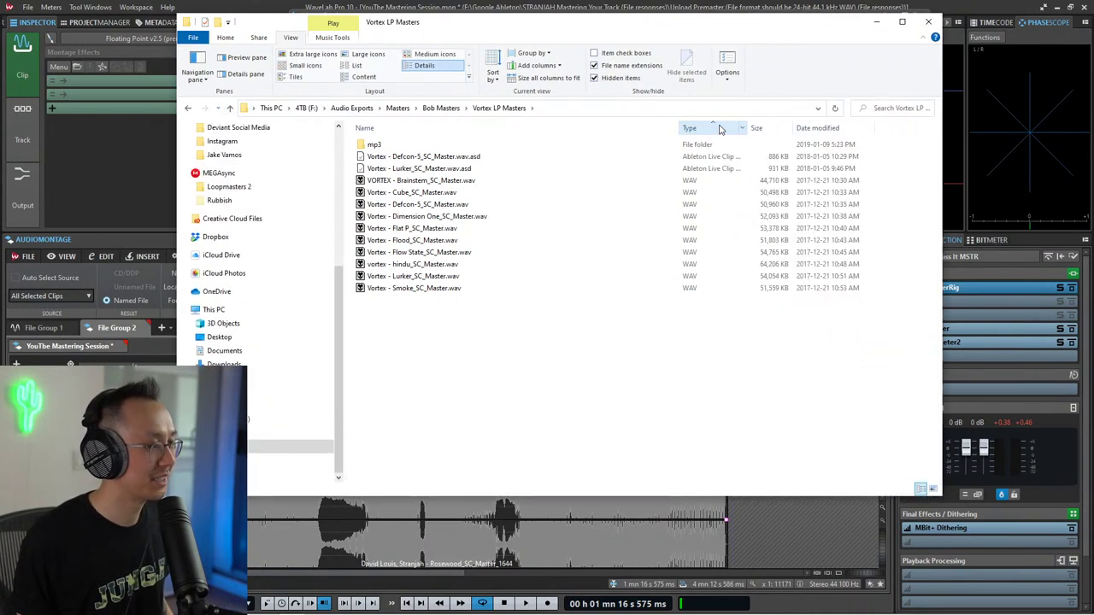
click(444, 109)
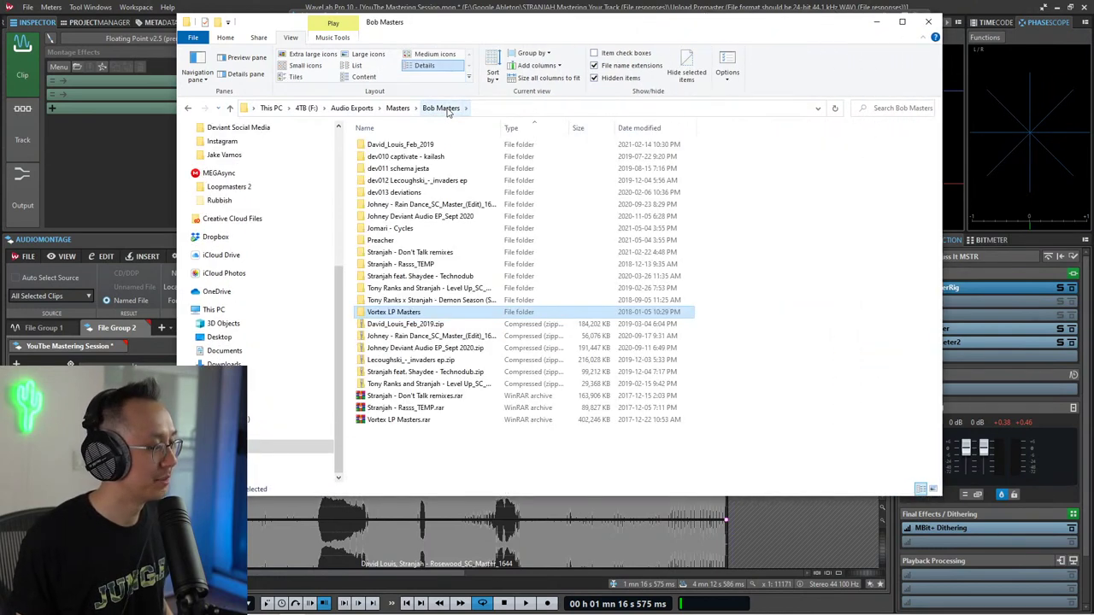
double_click(416, 314)
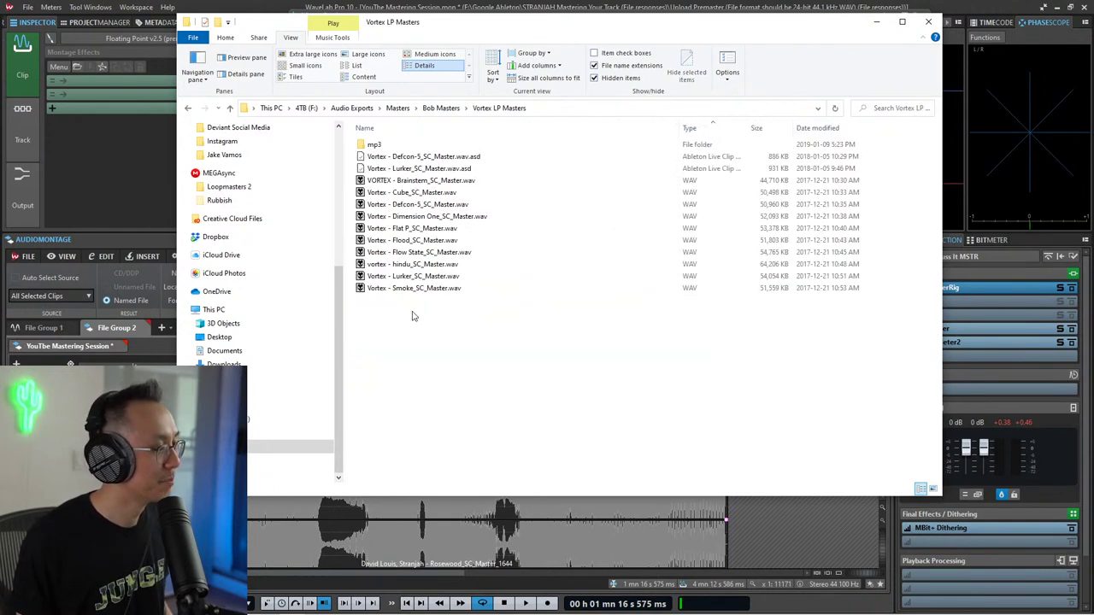
click(443, 108)
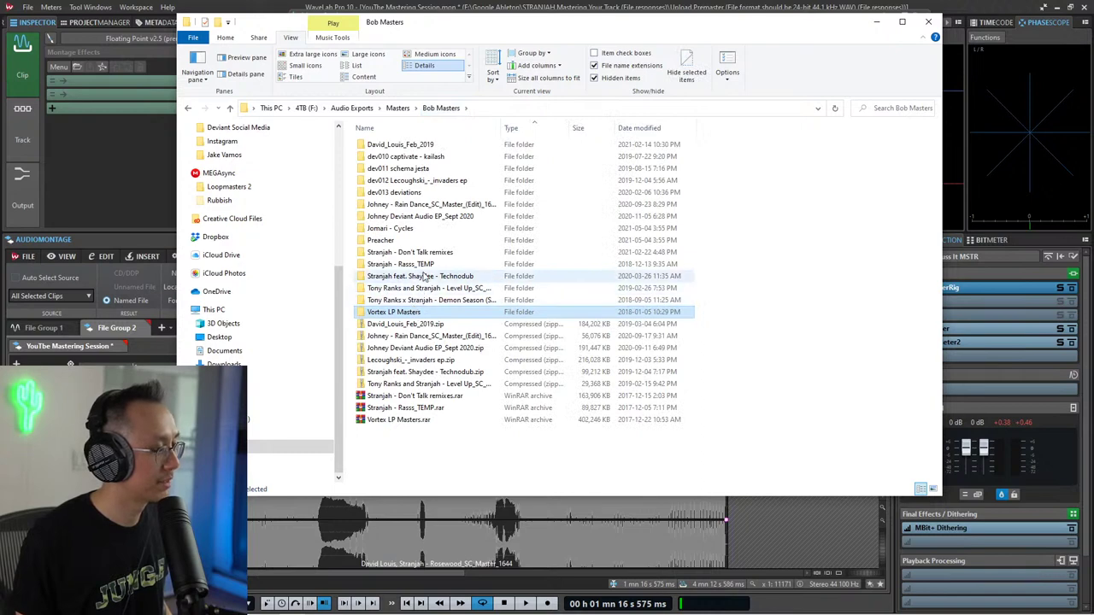
click(395, 231)
double_click(393, 242)
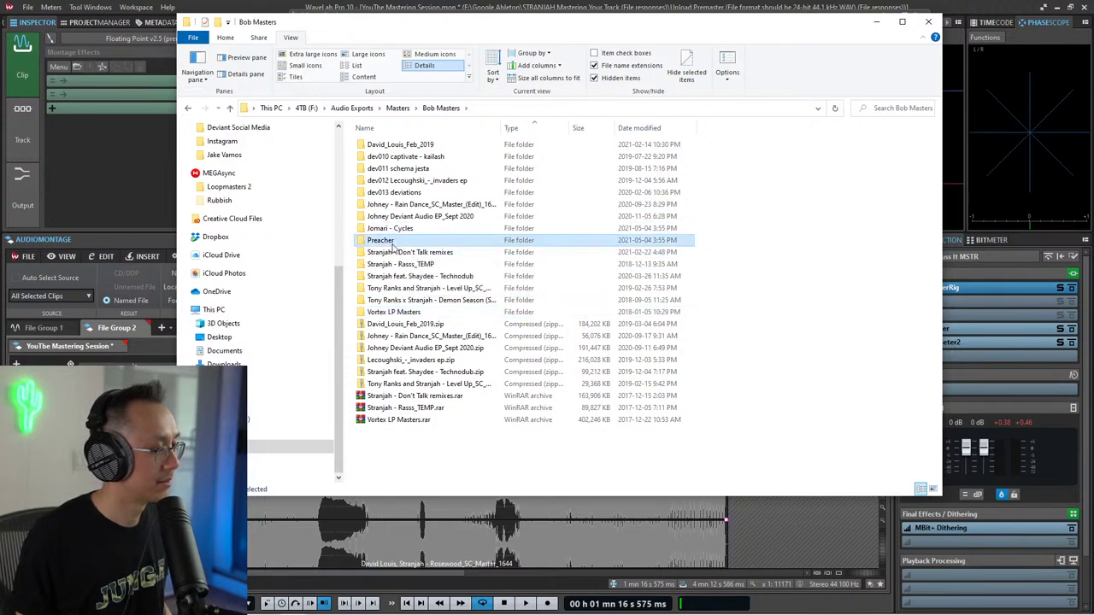
double_click(399, 146)
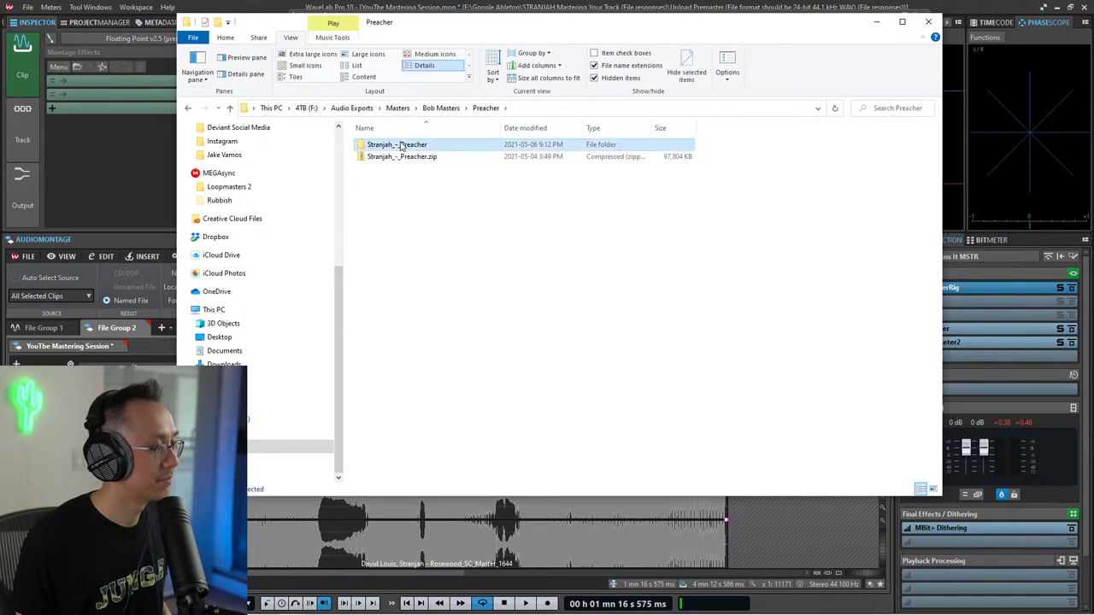
click(448, 109)
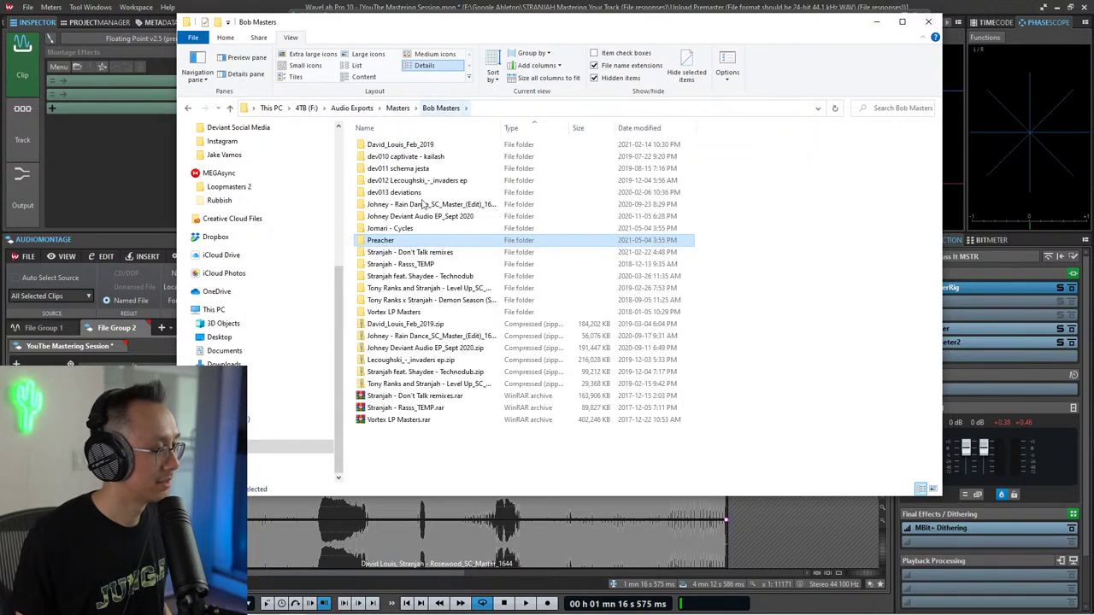
Step: Add Johney - Stutter Dub_SC_Master_1644.wav from the Johney Deviant Audio EP_Sept 2020 folder to the reference track, after the Rosewood clip
double_click(407, 217)
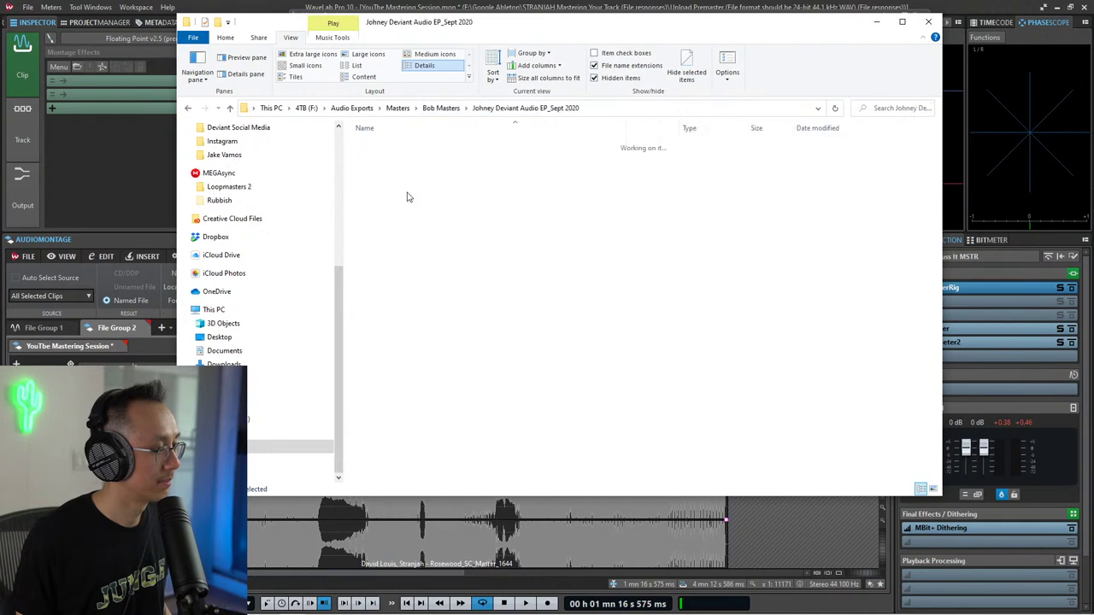
click(735, 129)
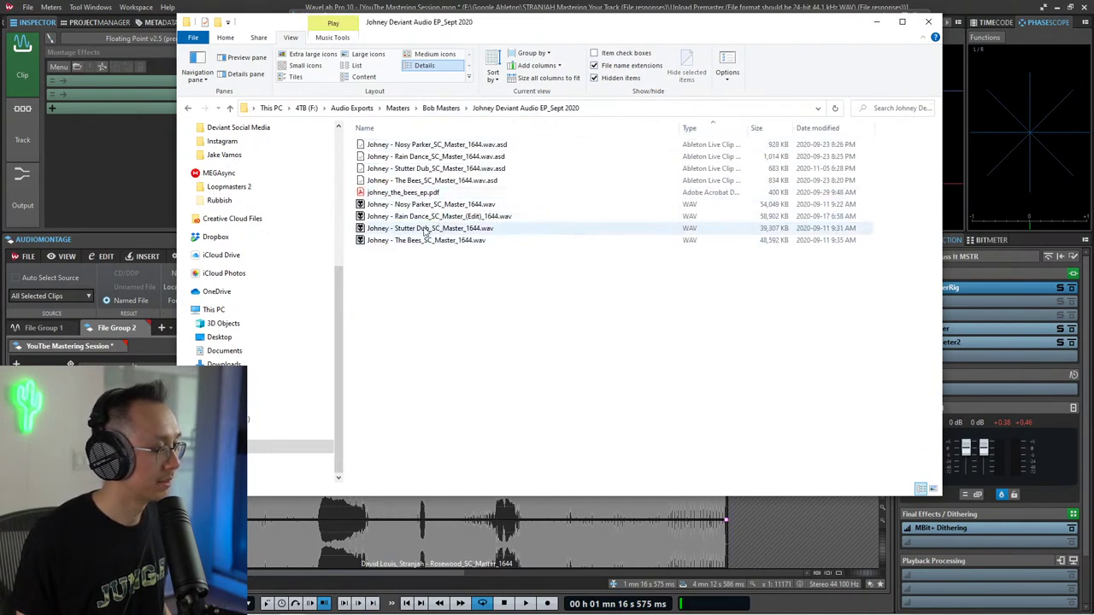
drag(425, 231, 793, 542)
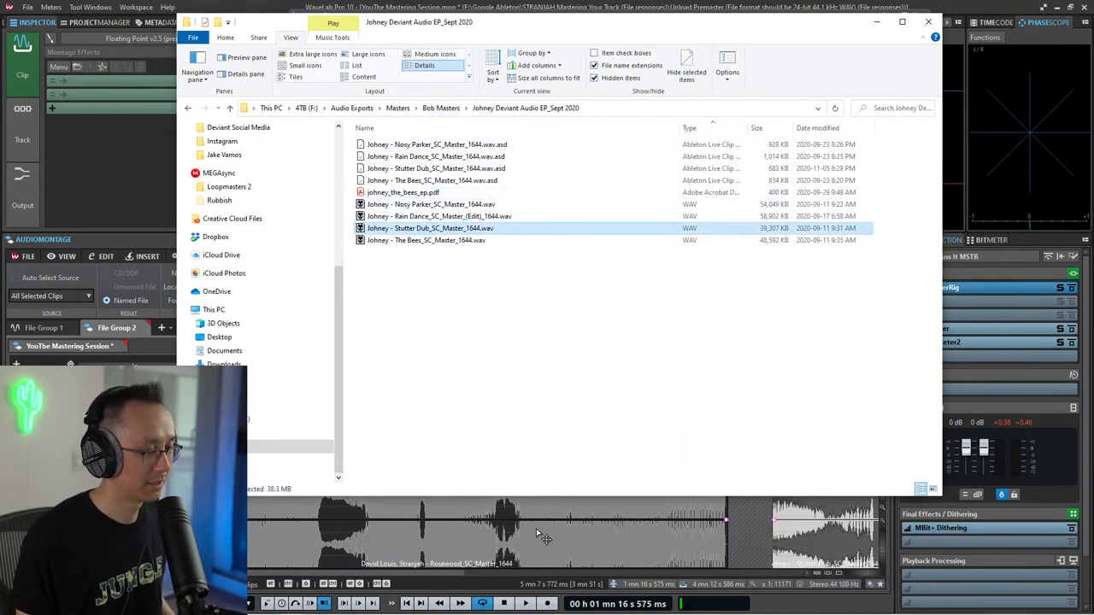
Step: Rearrange the reference track with Rosewood after Stutter Dub, and shift Stutter Dub earlier to line up beneath the Floating Point clip
drag(536, 528, 535, 529)
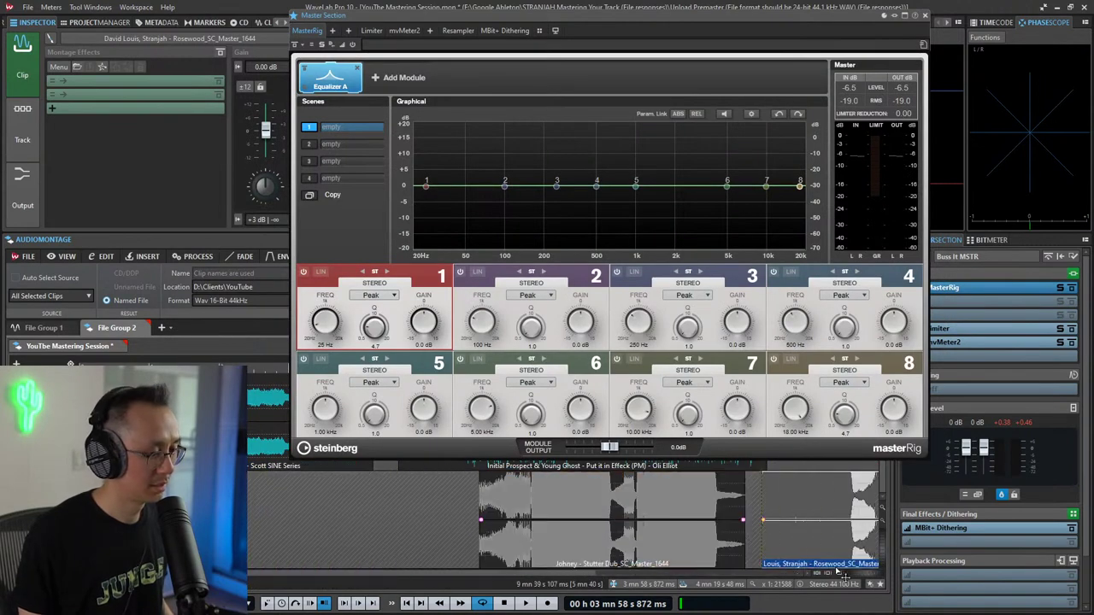
drag(845, 577, 808, 577)
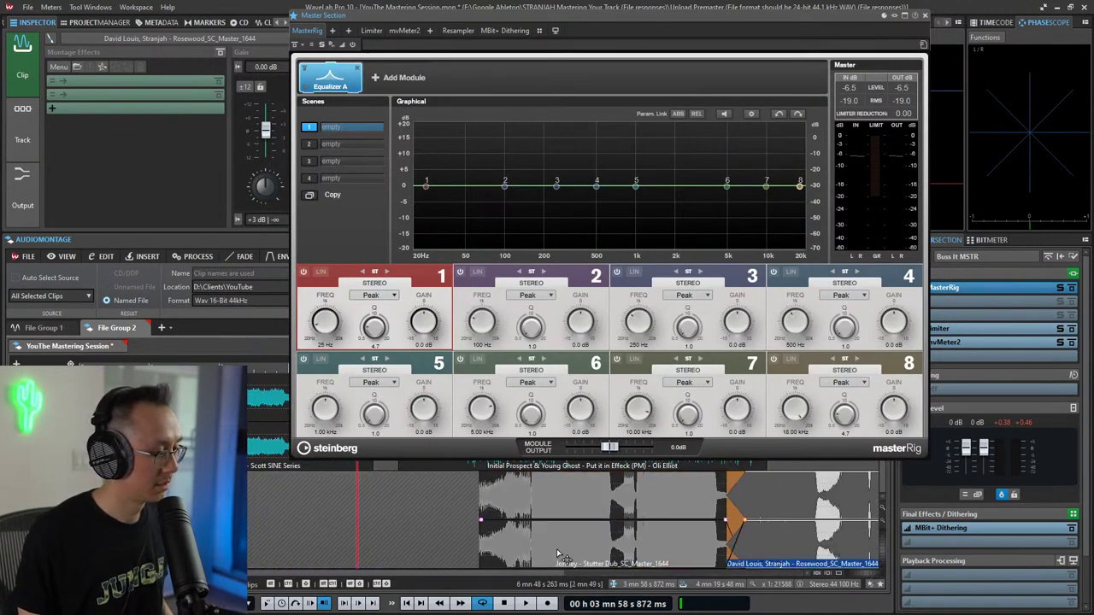
drag(560, 556, 180, 555)
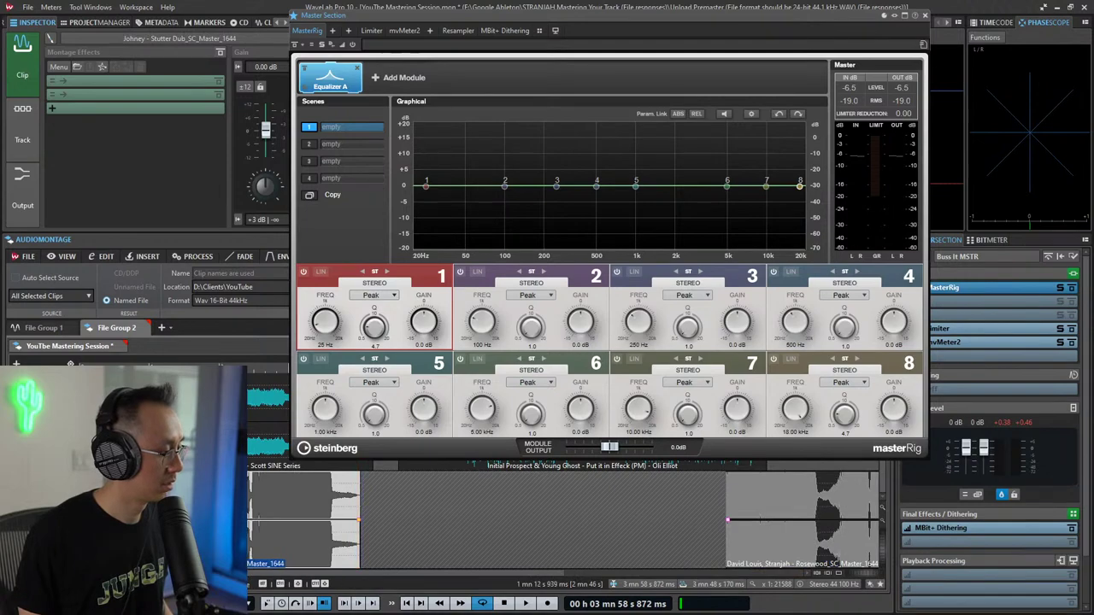
Step: Play the Floating Point clip from about 1 mn 11 s to compare its spectrum in MasterRig's equalizer
click(165, 427)
key(space)
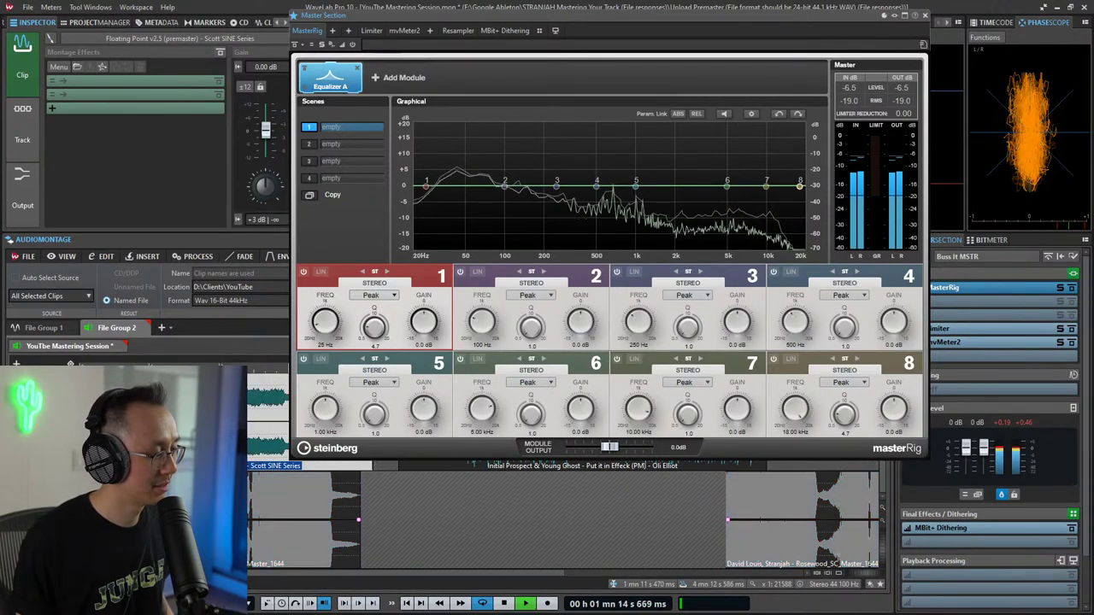
key(space)
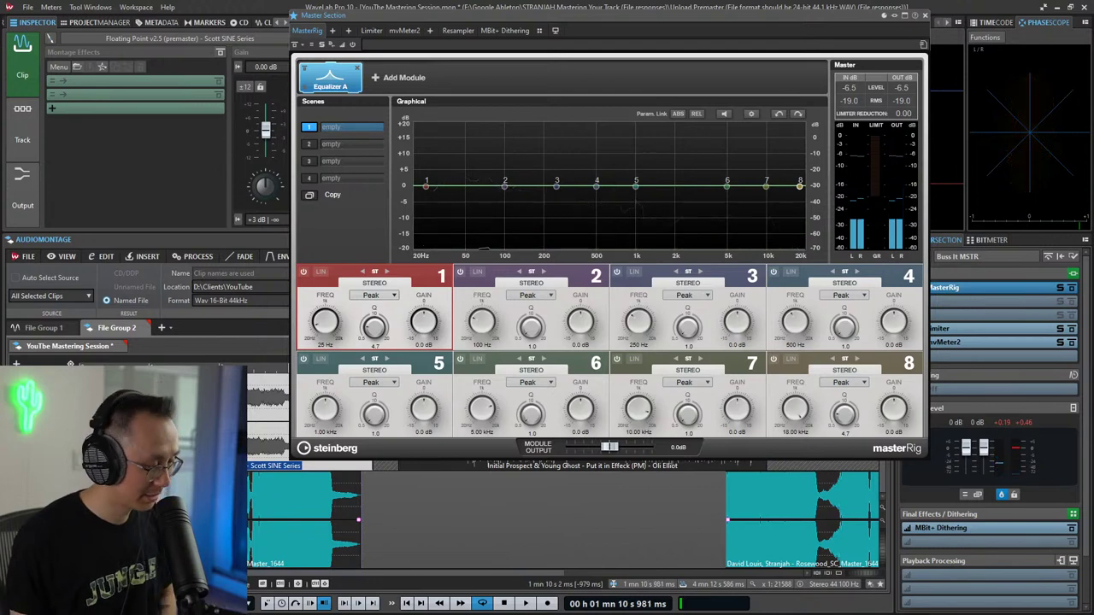
key(space)
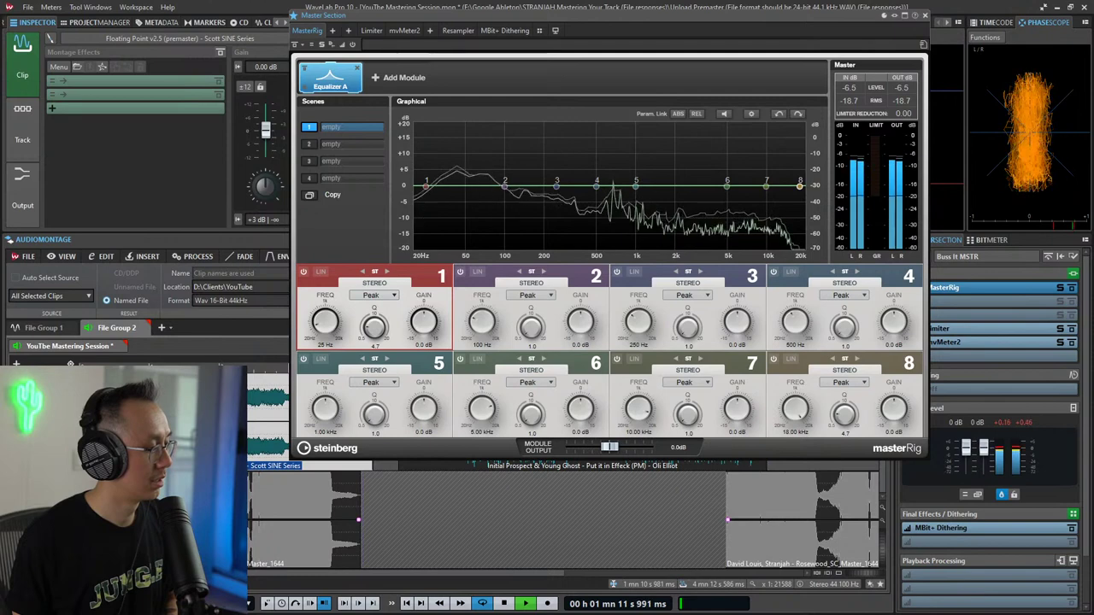
key(space)
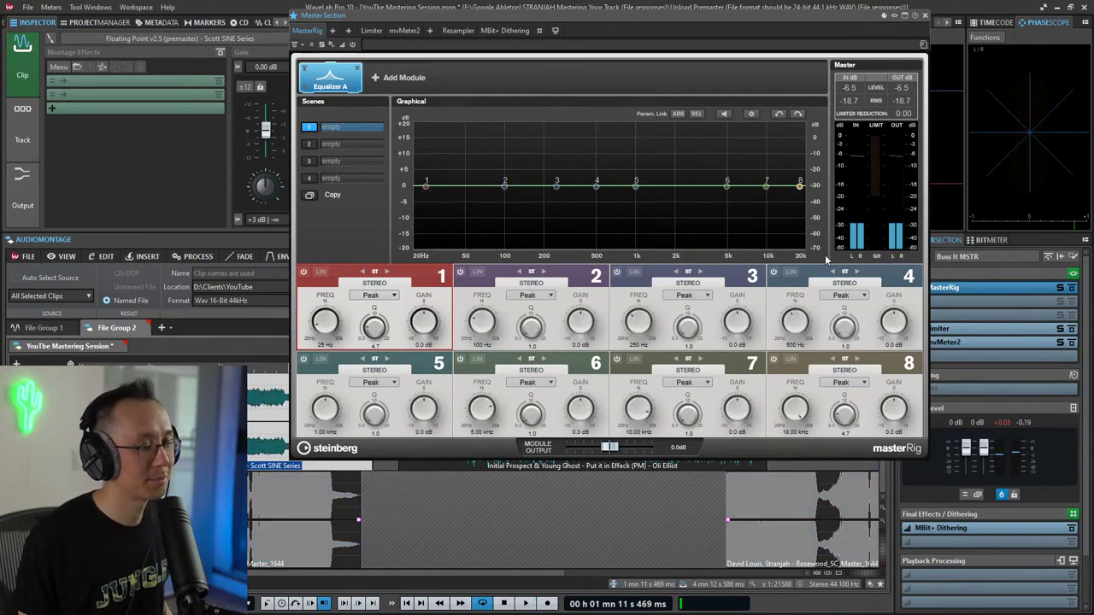
Step: Change equalizer band 8 to a High Shelf and boost it about 8.3 dB at 1.90 kHz during playback
click(858, 385)
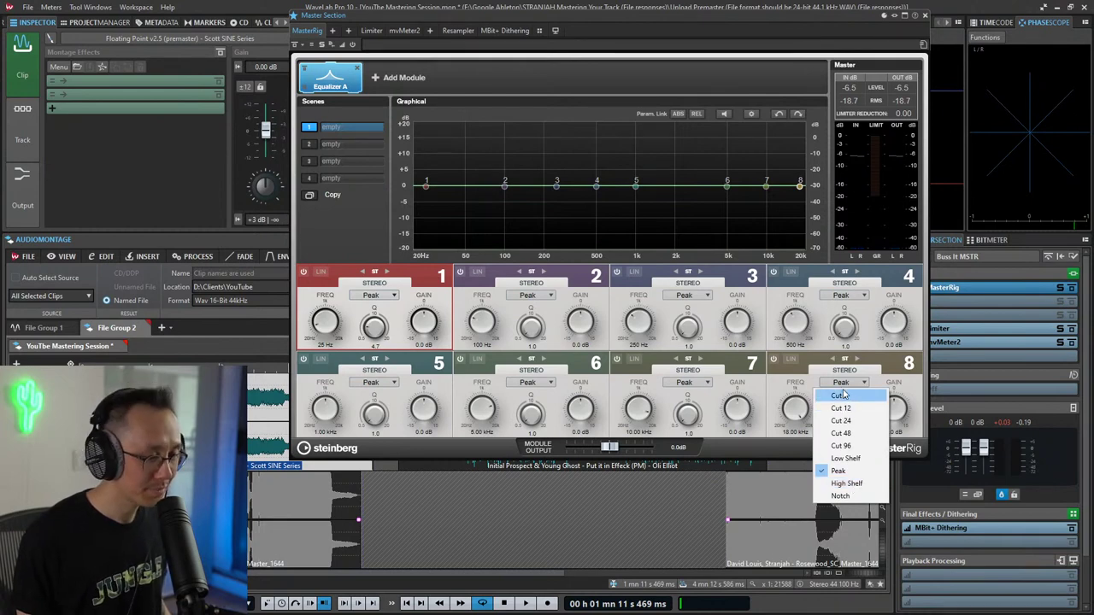
click(850, 485)
key(space)
drag(800, 181, 677, 162)
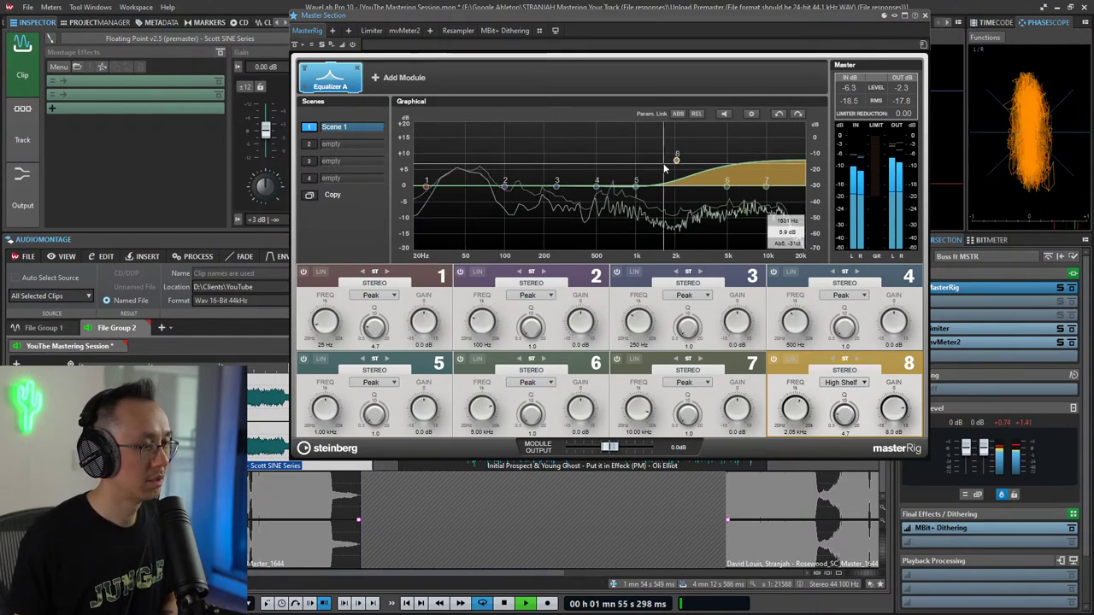
mouse_move(676, 160)
mouse_down()
mouse_move(676, 186)
mouse_move(675, 154)
mouse_move(674, 163)
mouse_up()
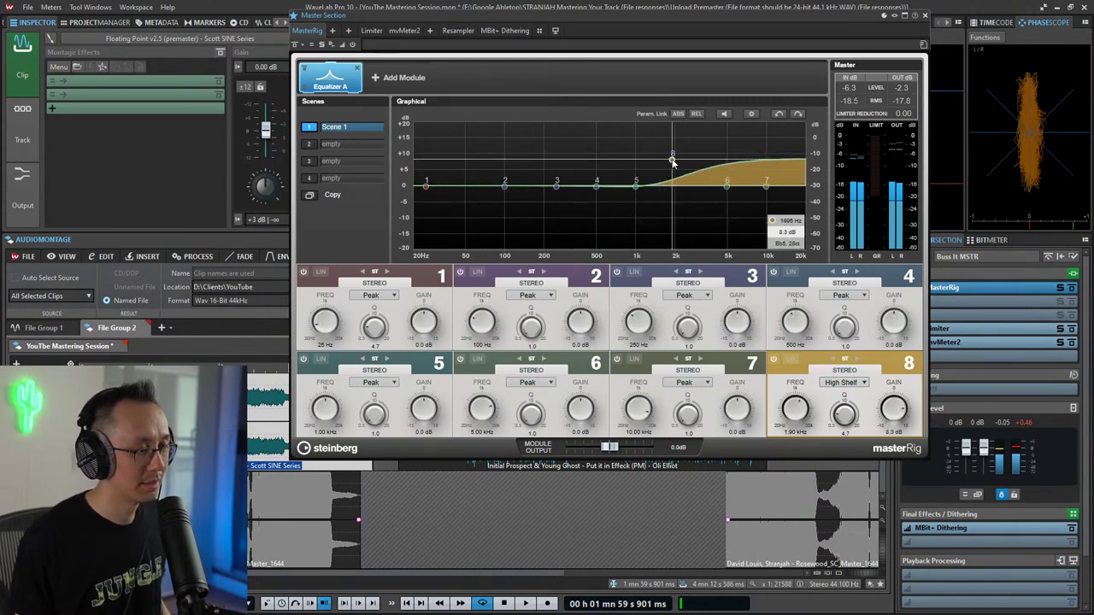
Step: Audition a higher shelf on band 8 during playback, moving it to 3.46 kHz with a boost of about 10.6 dB
key(space)
drag(673, 162, 693, 149)
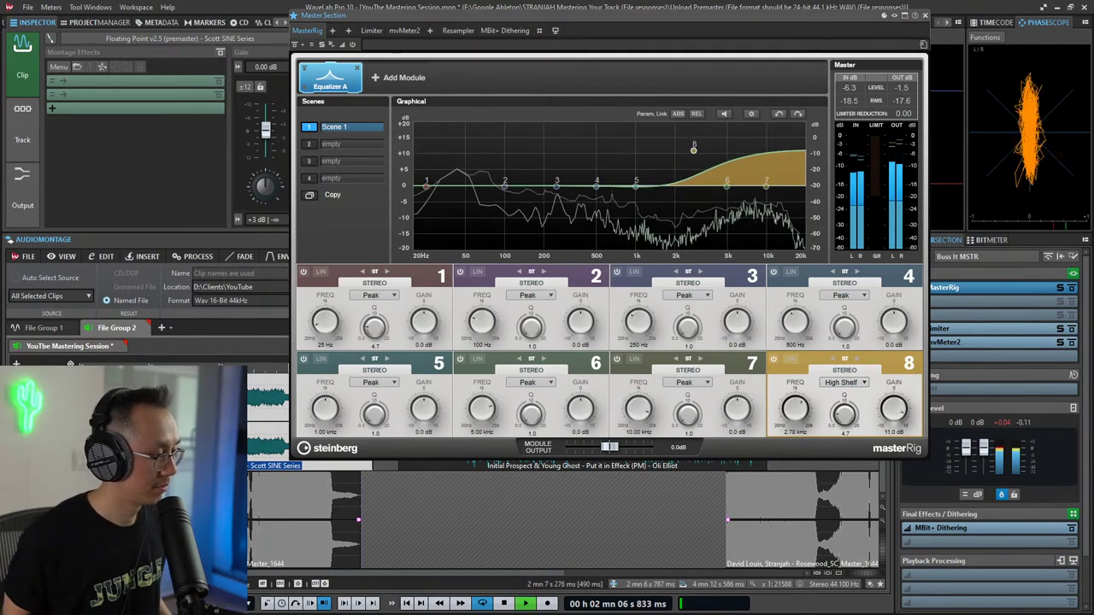
drag(693, 150, 706, 154)
key(space)
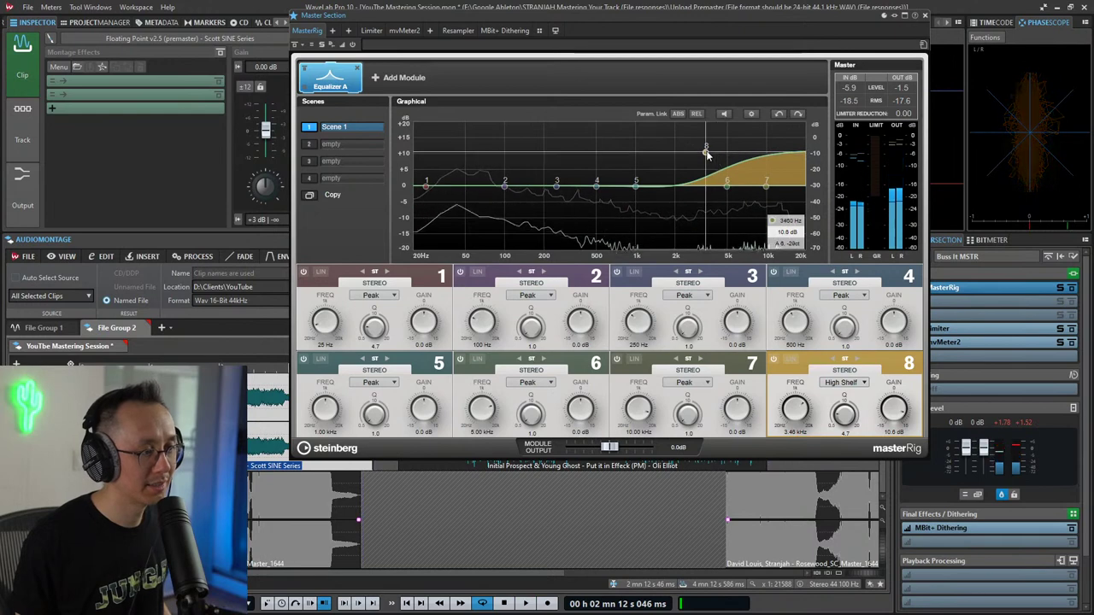
Step: Turn band 8's high shelf into a cut, trying -15 dB and settling on a gain of -2.4 dB during playback
drag(705, 151, 724, 229)
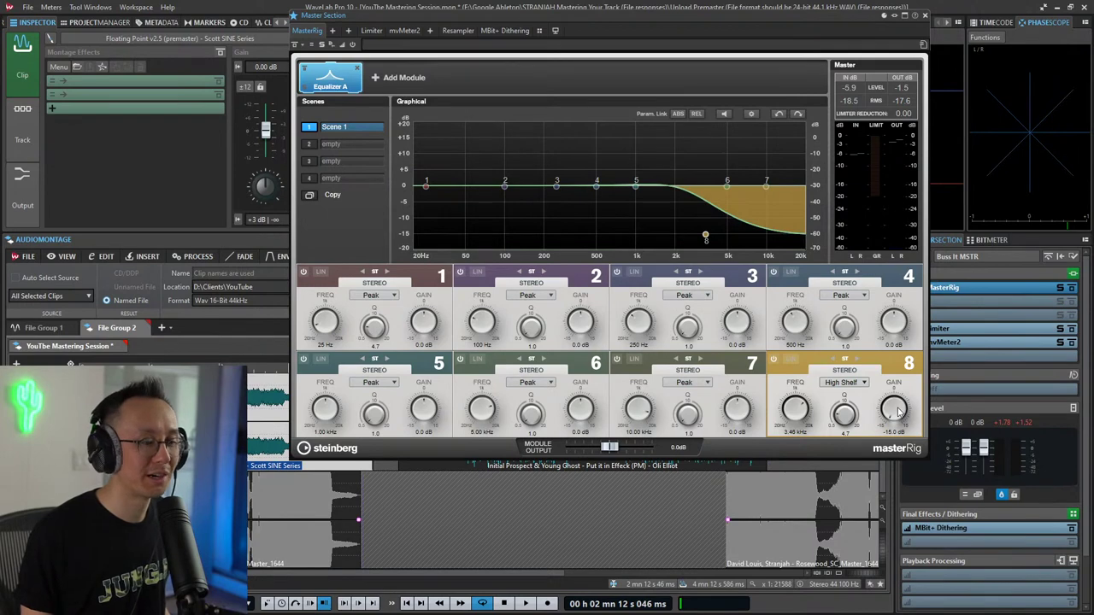
drag(897, 408, 897, 414)
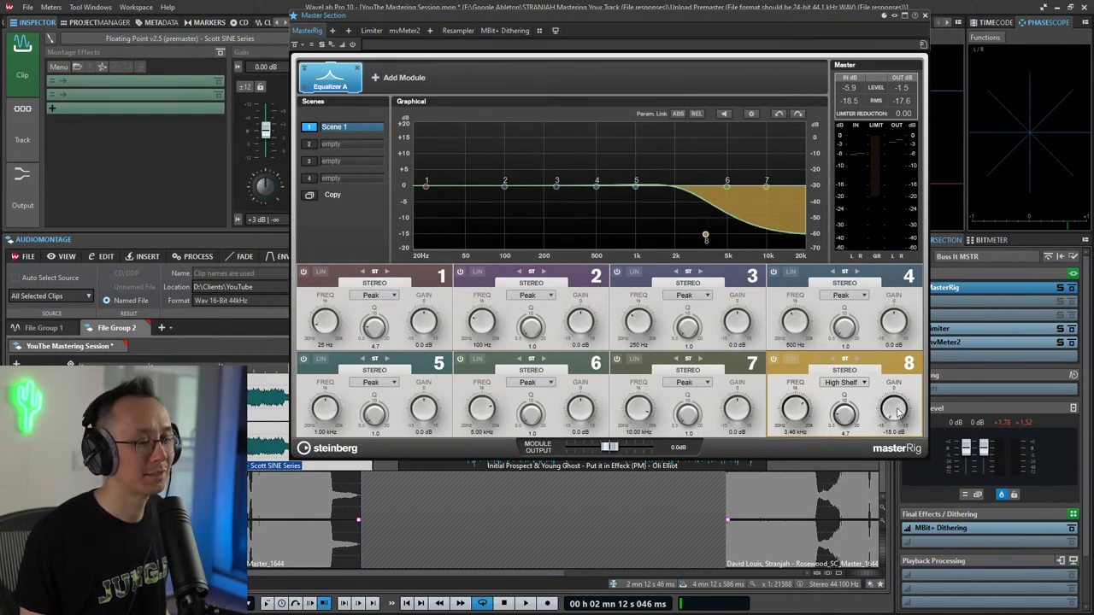
key(space)
drag(898, 410, 894, 373)
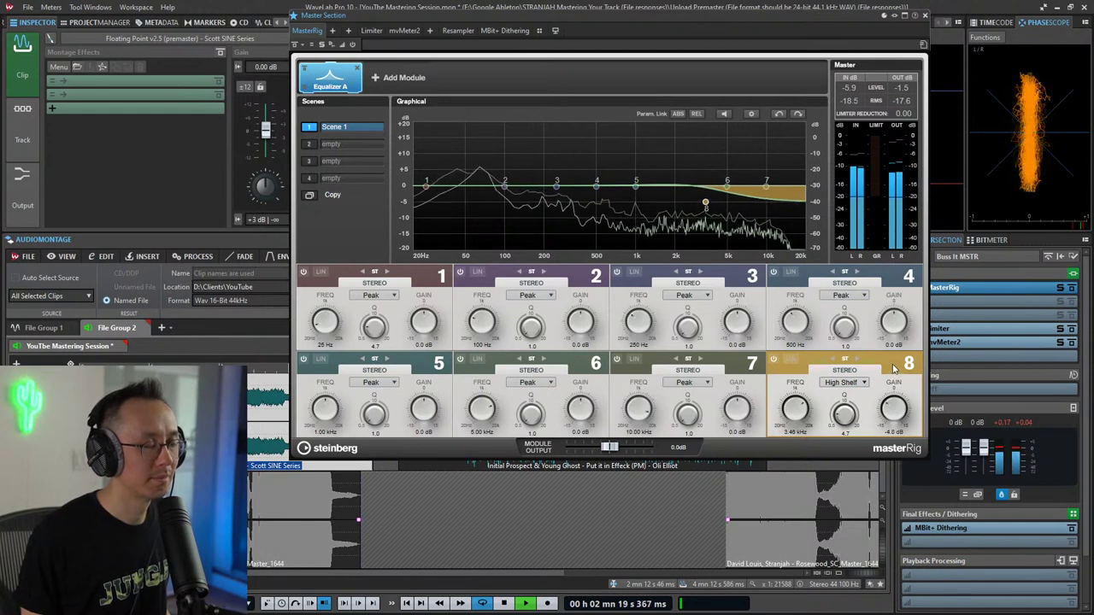
drag(892, 365, 892, 363)
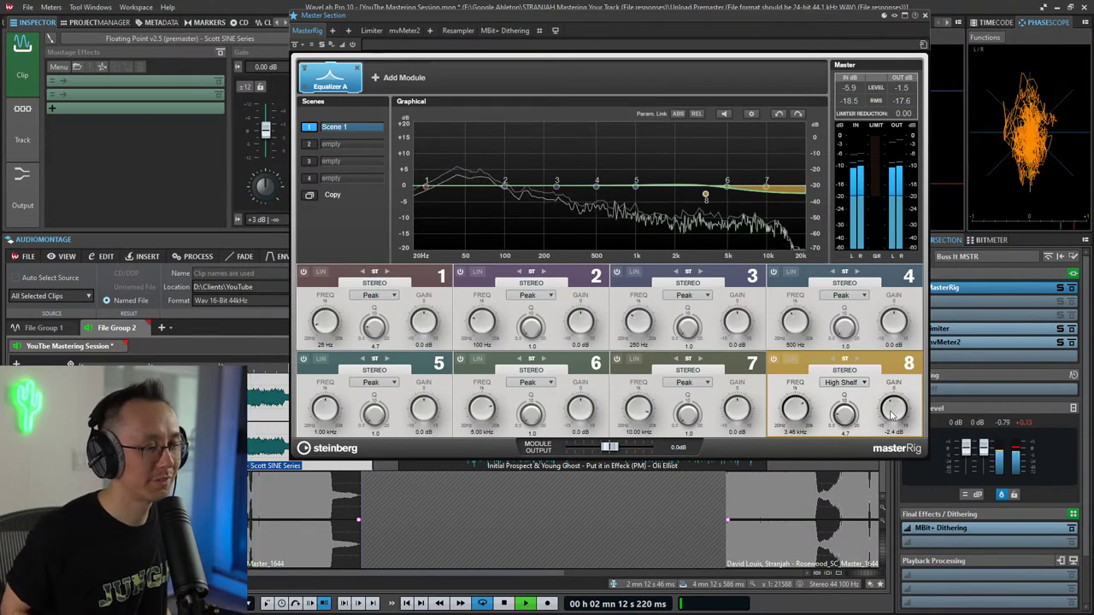
key(space)
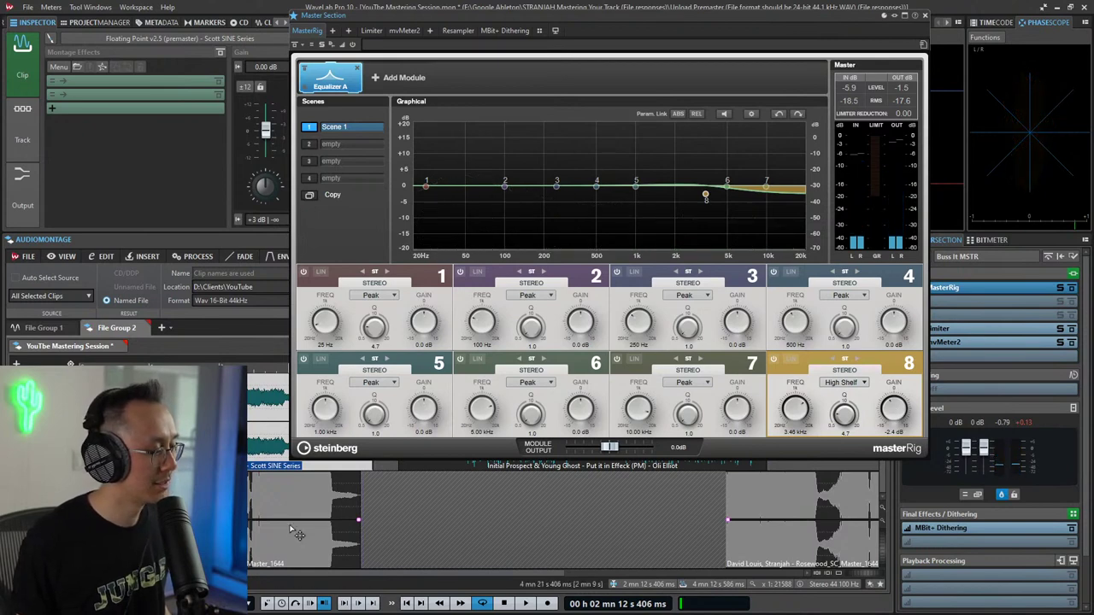
Step: Shift the Stutter Dub reference clip slightly later on its track
drag(191, 533, 248, 552)
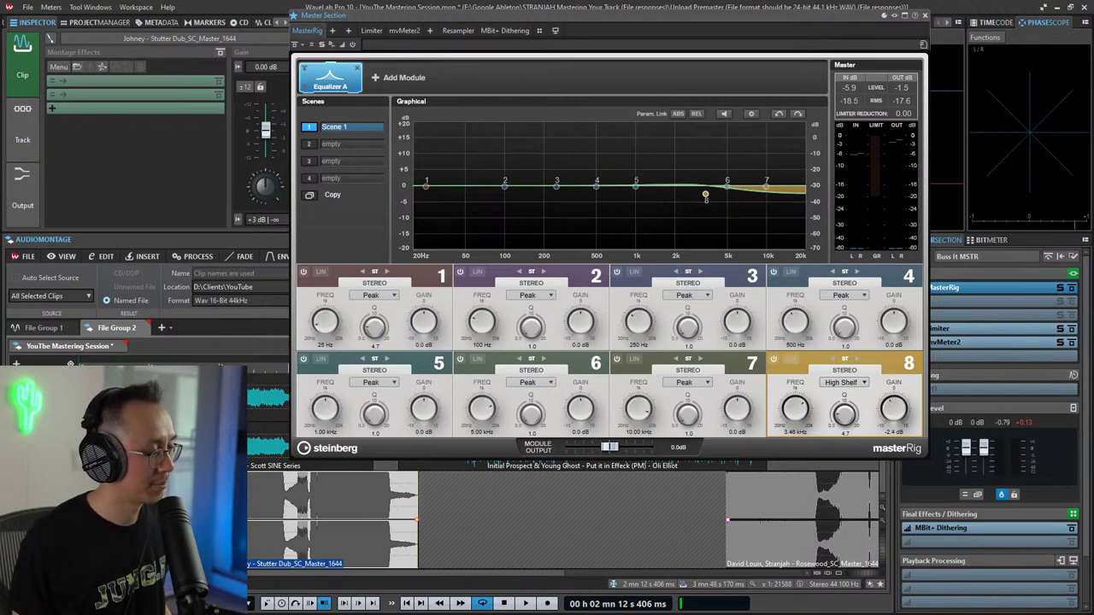
Step: Raise the band 8 high-shelf gain to -2.0 dB and audition the change on the Johney clip
key(space)
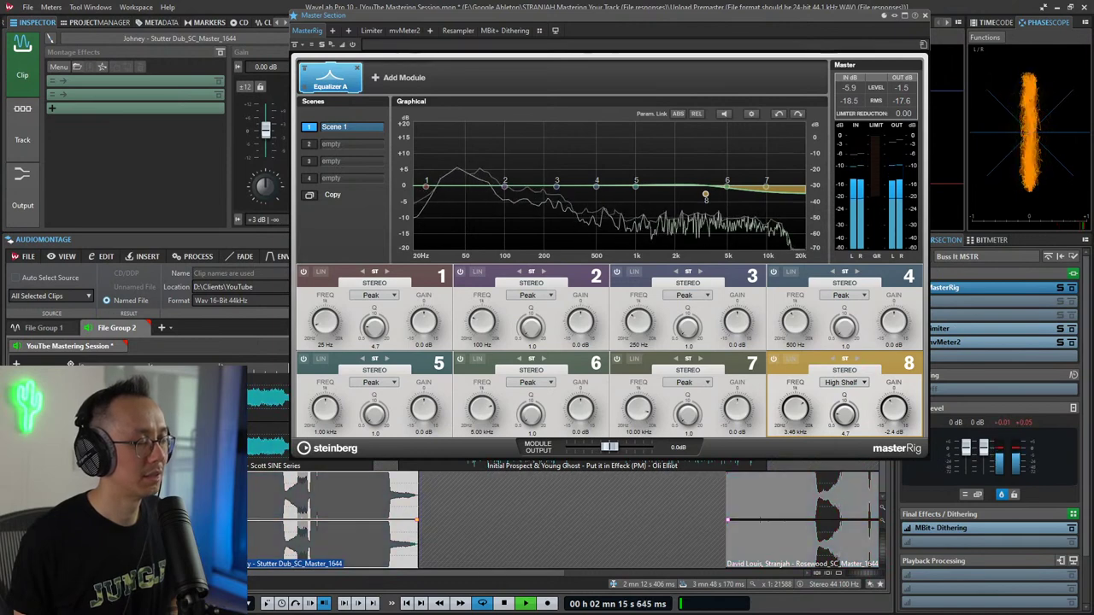
key(space)
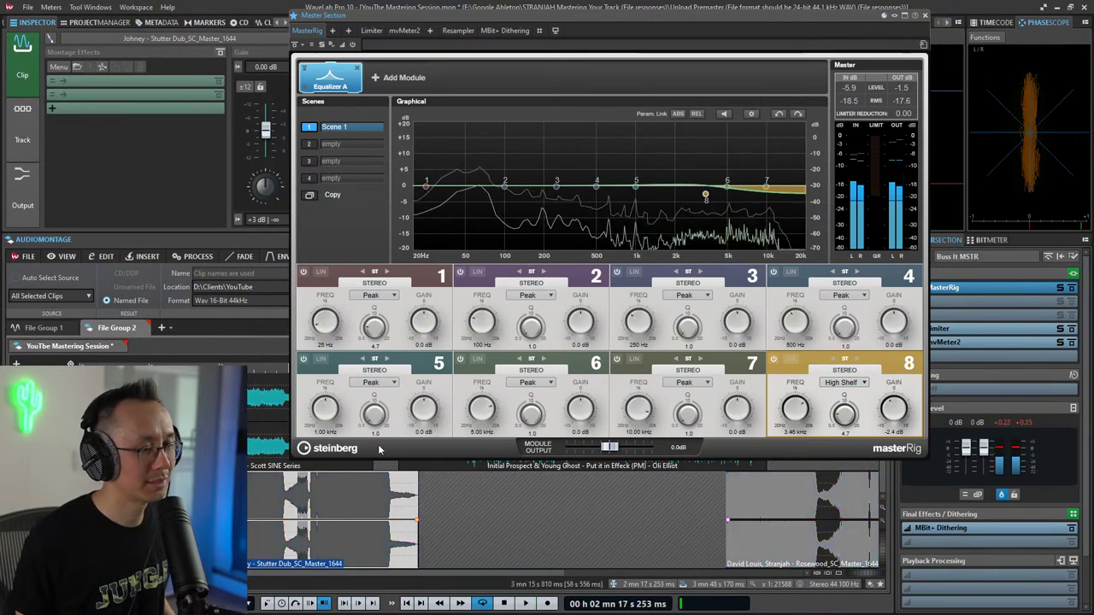
scroll(897, 416, up, 1)
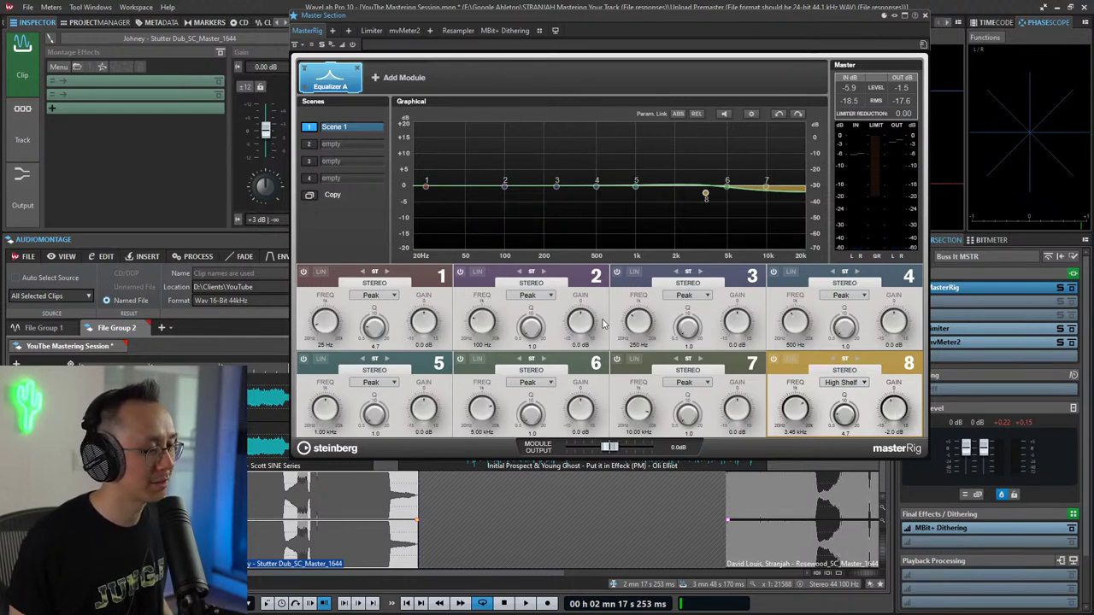
key(space)
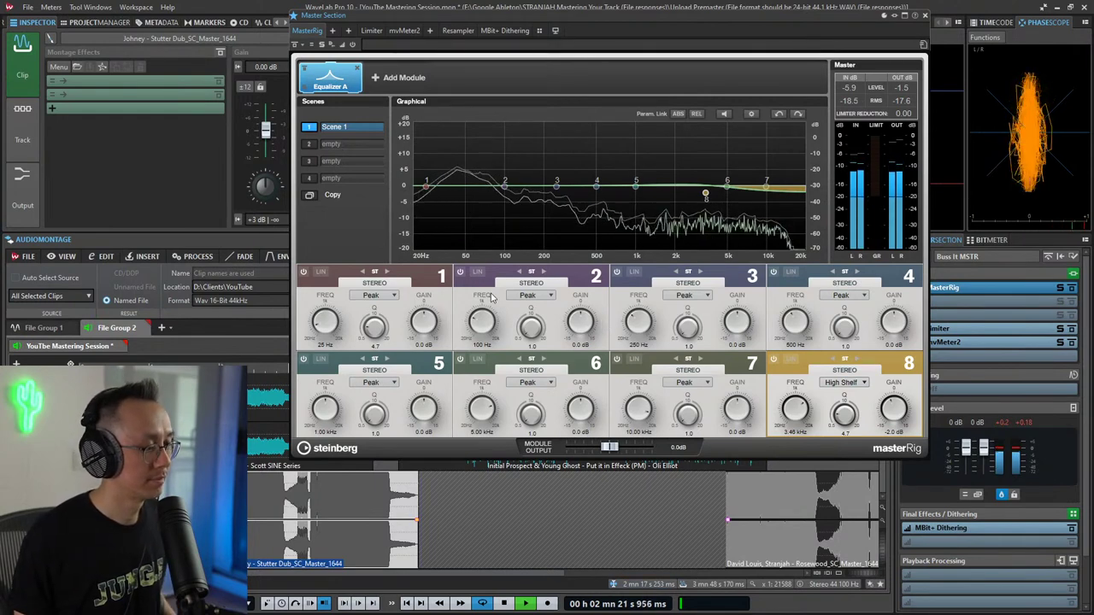
key(space)
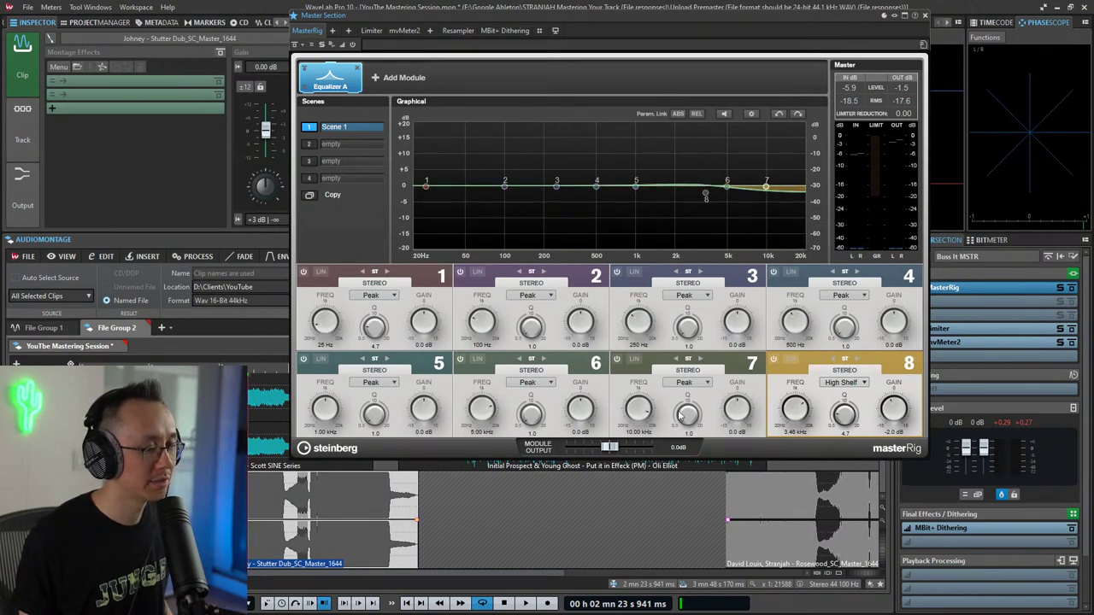
Step: Move playback to the Floating Point v2.5 (premaster) clip at about 2 min 6 s and listen to it
key(space)
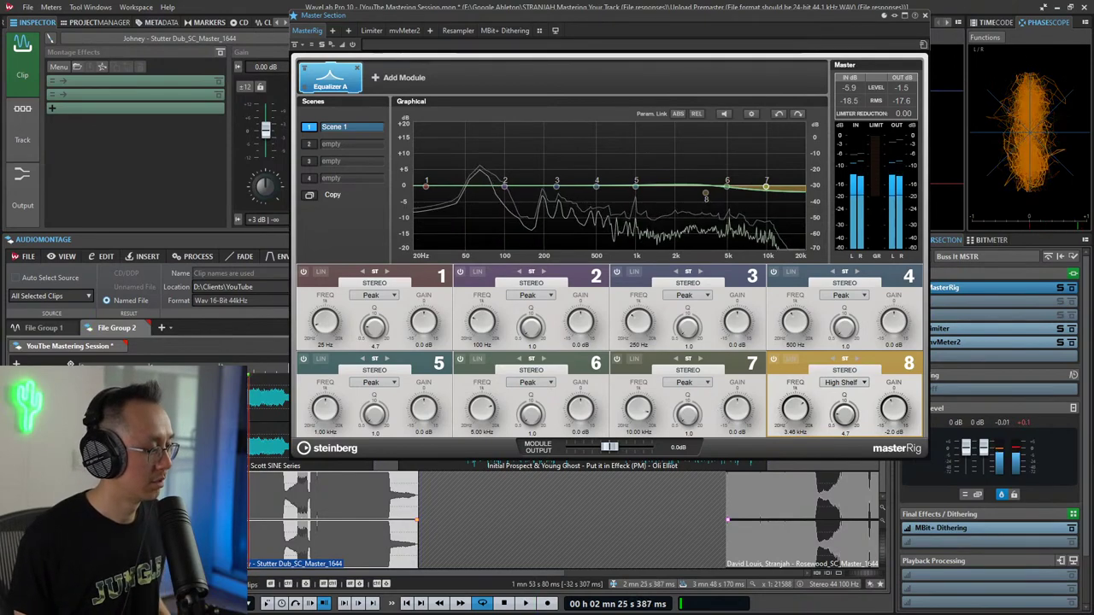
key(space)
key(space)
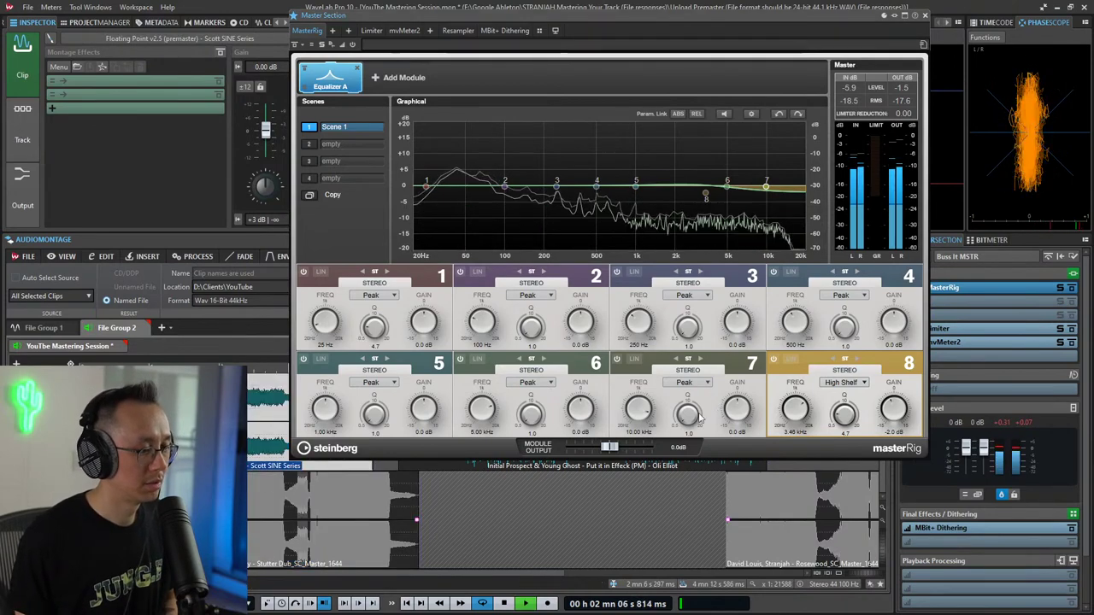
mouse_move(736, 410)
mouse_down()
mouse_move(737, 397)
mouse_move(738, 408)
mouse_up()
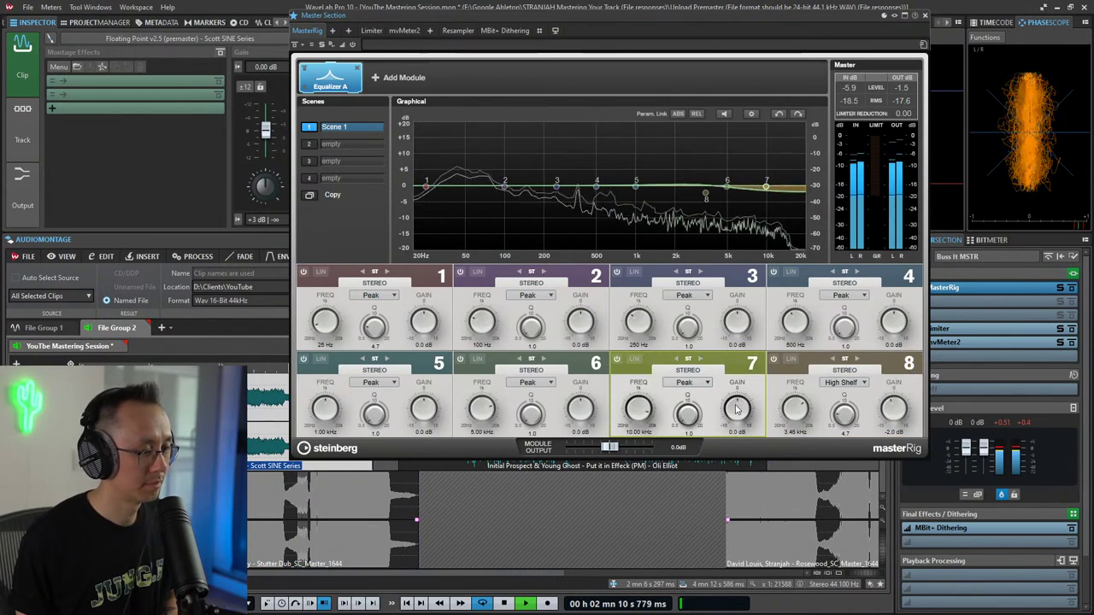
Step: Boost EQ band 5 to 14.0 dB with a Q of about 5 and sweep its frequency to 2.70 kHz during playback
drag(422, 410, 422, 350)
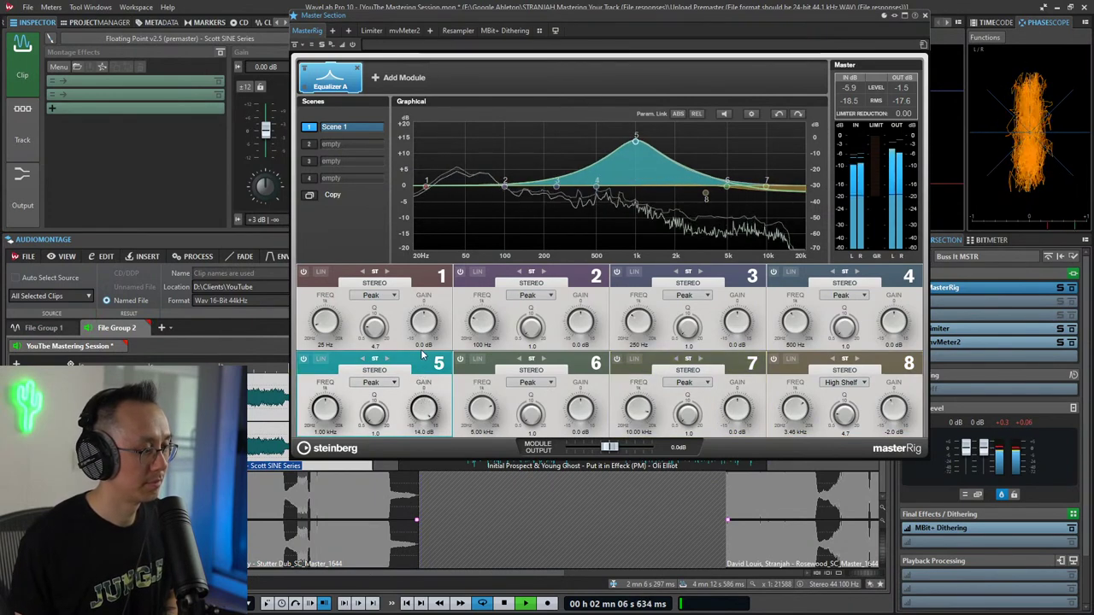
drag(335, 406, 336, 393)
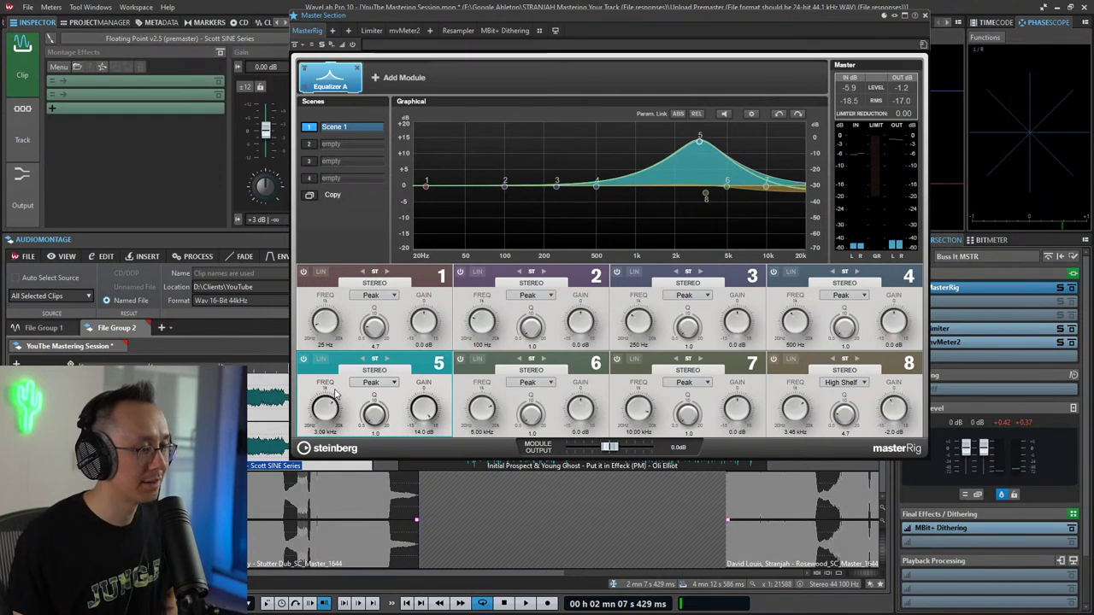
drag(357, 416, 372, 397)
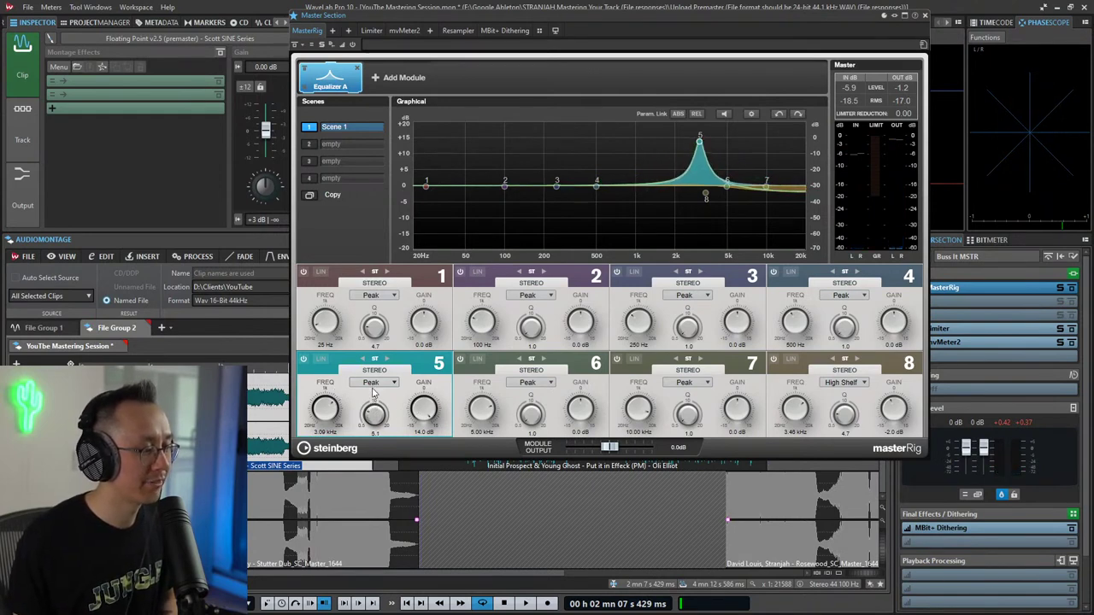
key(space)
drag(323, 407, 323, 413)
scroll(323, 414, up, 3)
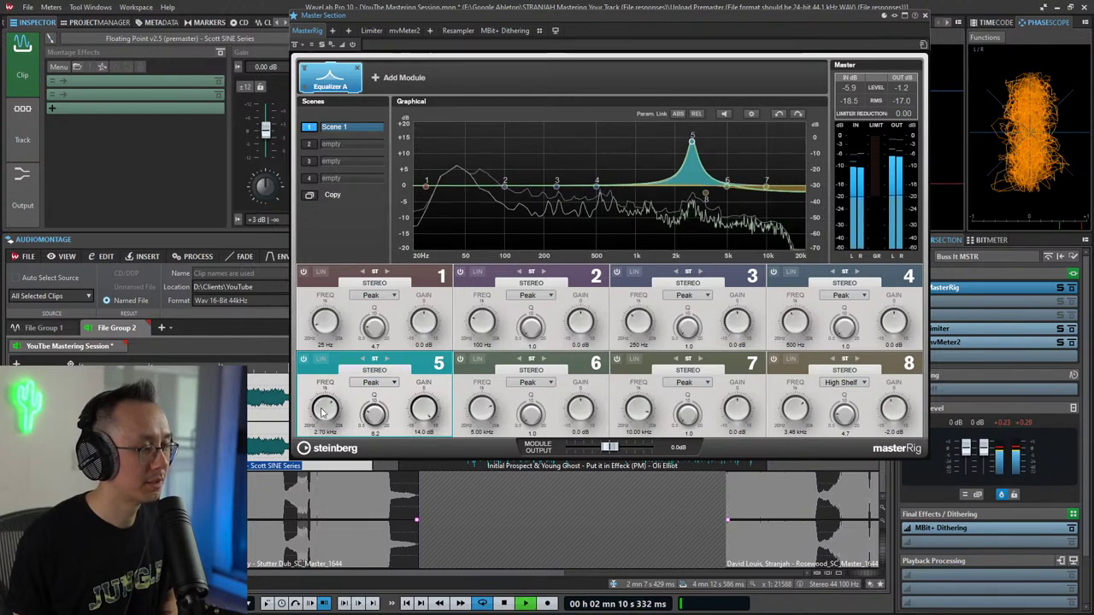
scroll(322, 414, up, 3)
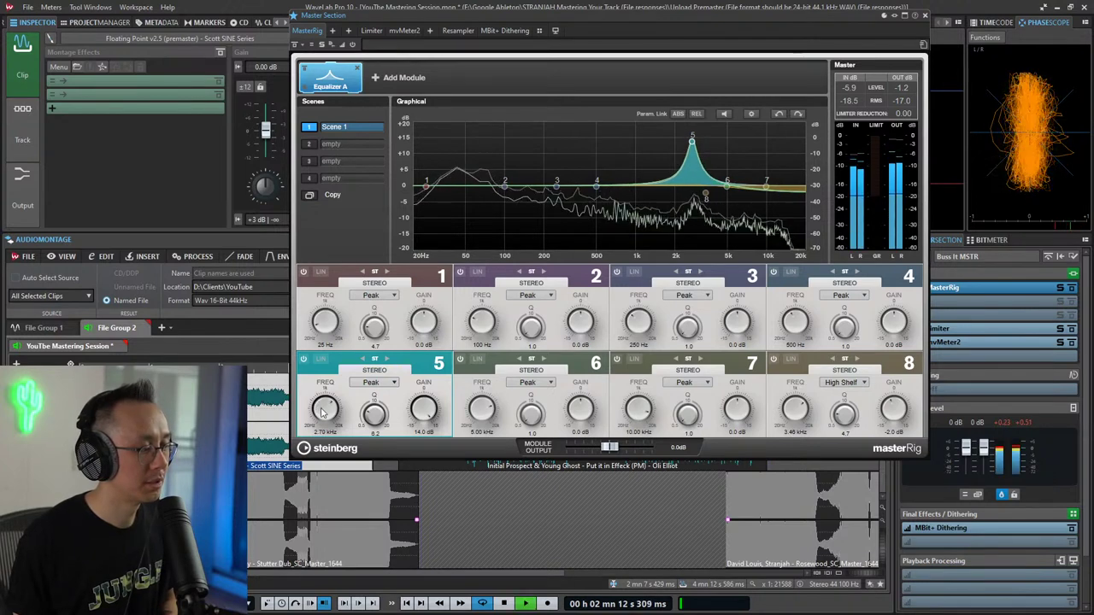
scroll(322, 411, down, 3)
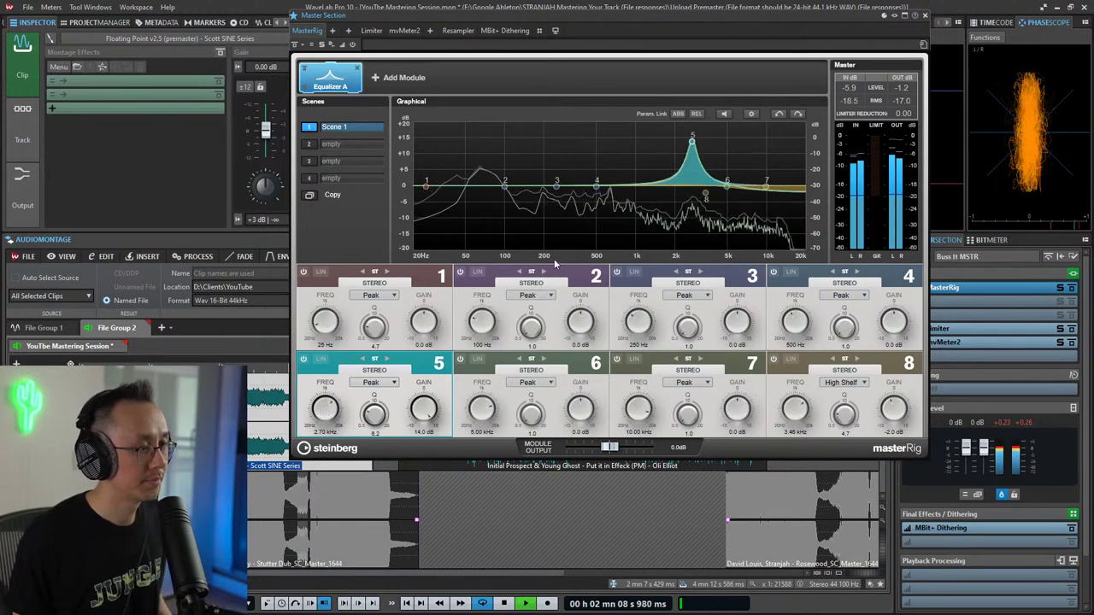
key(space)
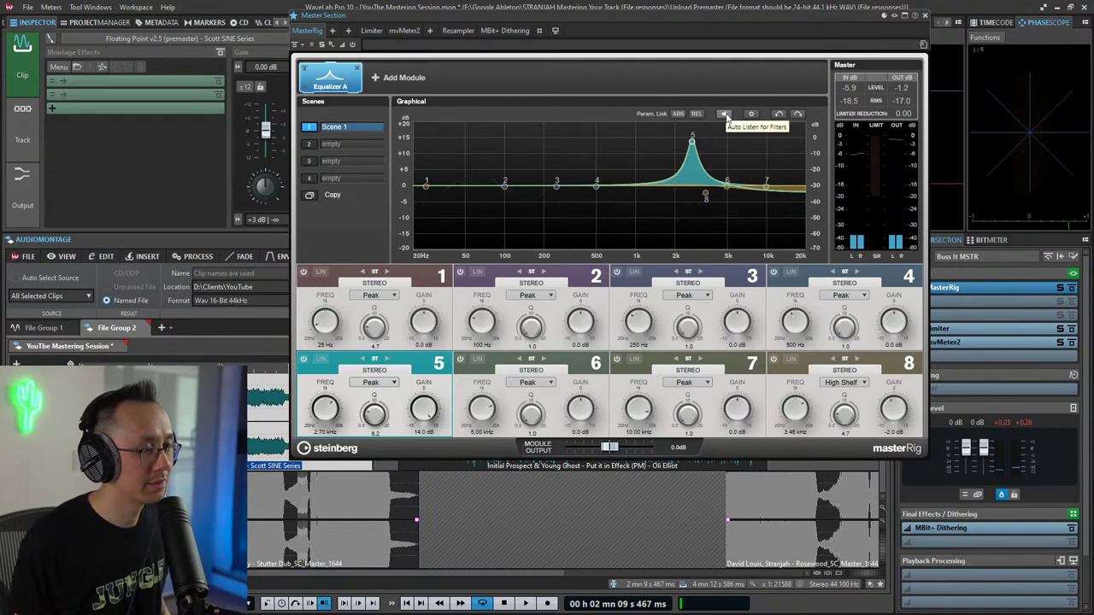
Step: Audition band 5 in isolation using Auto Listen for Filters, switching that option off again after listening
click(724, 113)
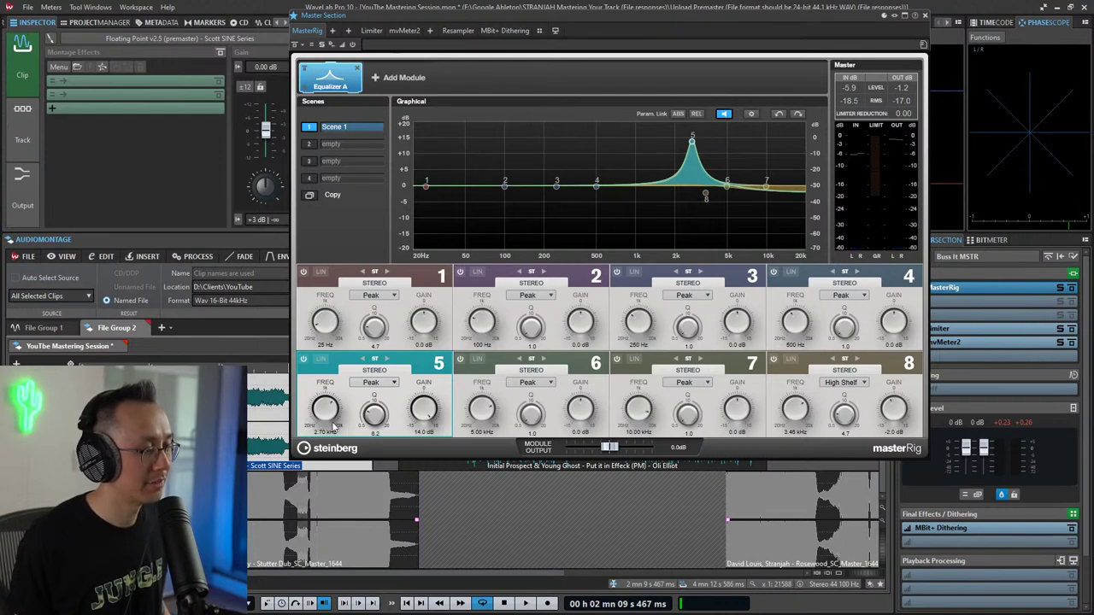
key(space)
drag(328, 410, 329, 410)
key(space)
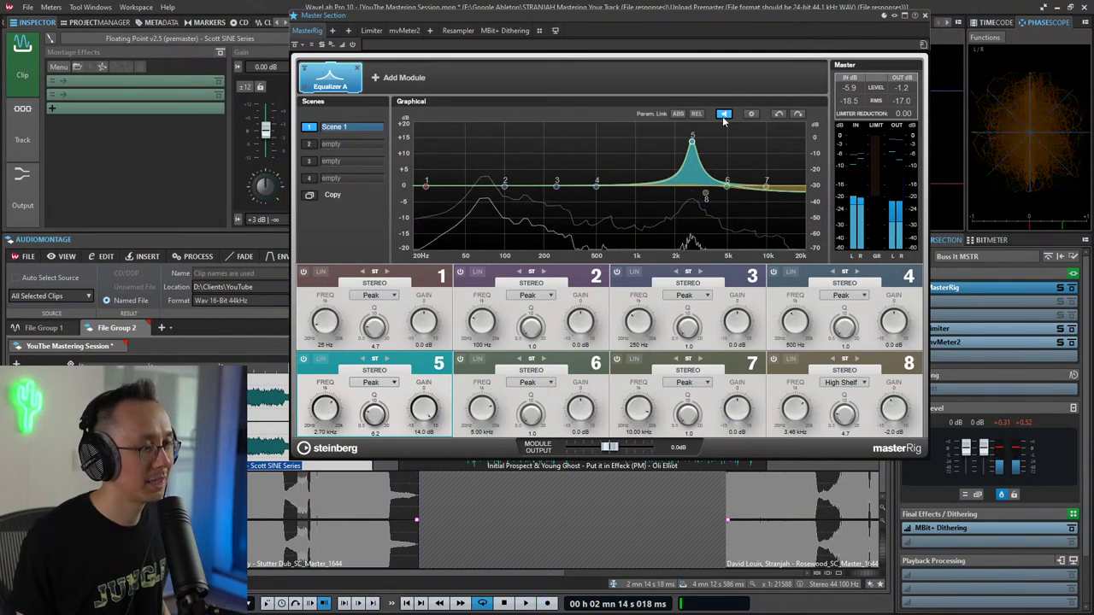
click(722, 116)
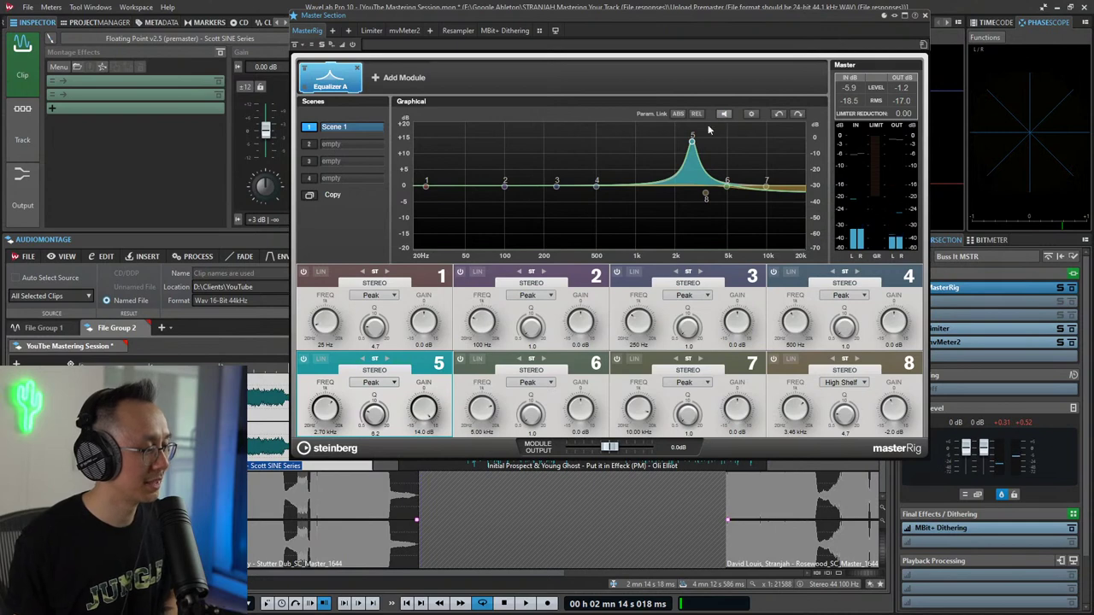
Step: Turn band 5 into a cut of -12.9 dB and widen its Q to 1.3
key(space)
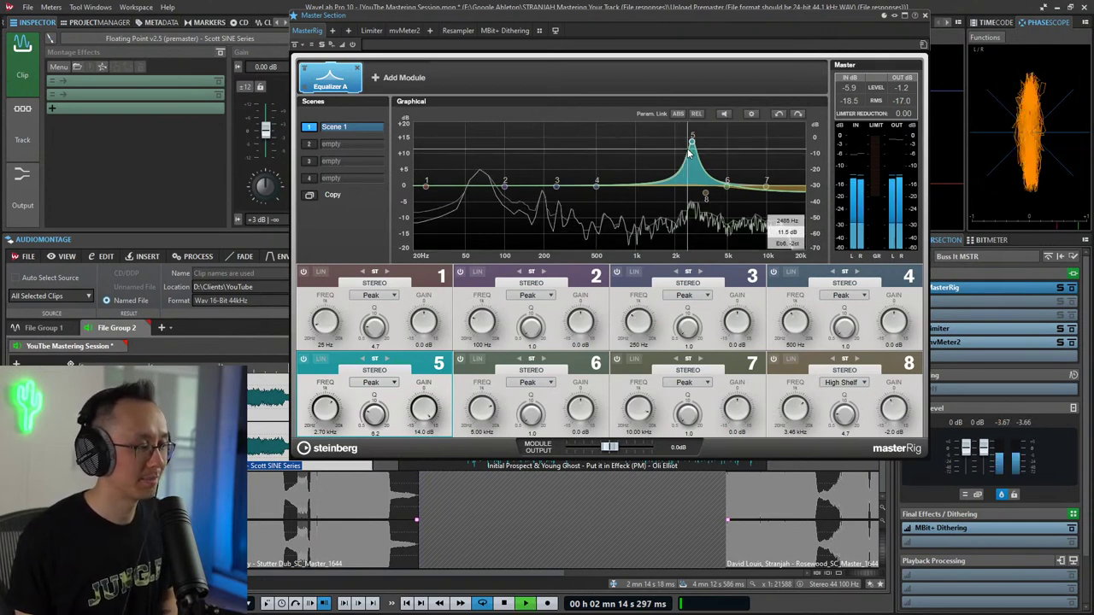
key(space)
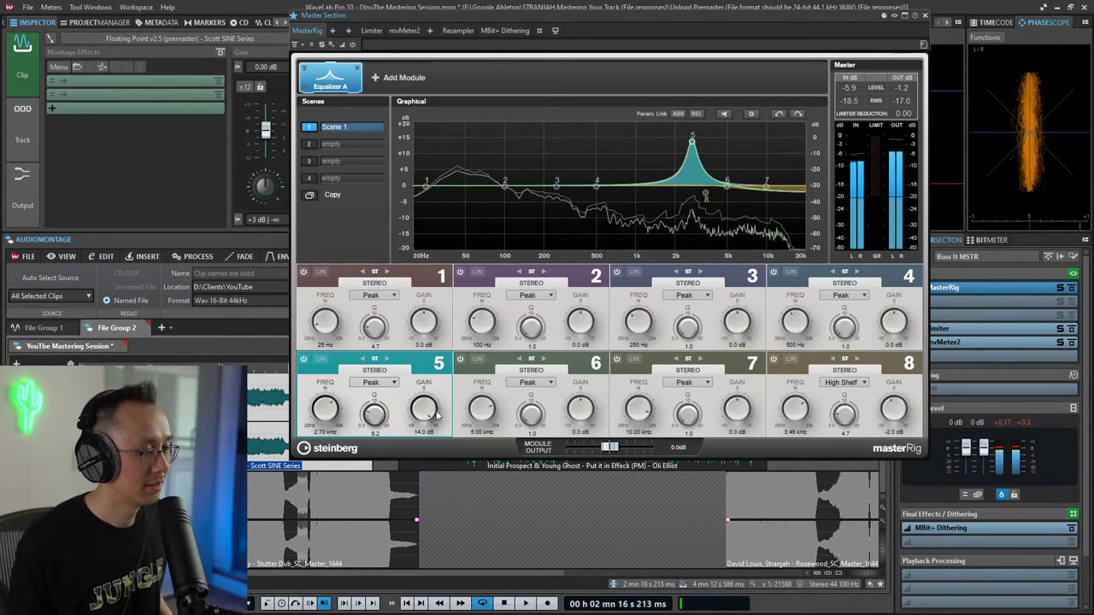
drag(425, 411, 371, 420)
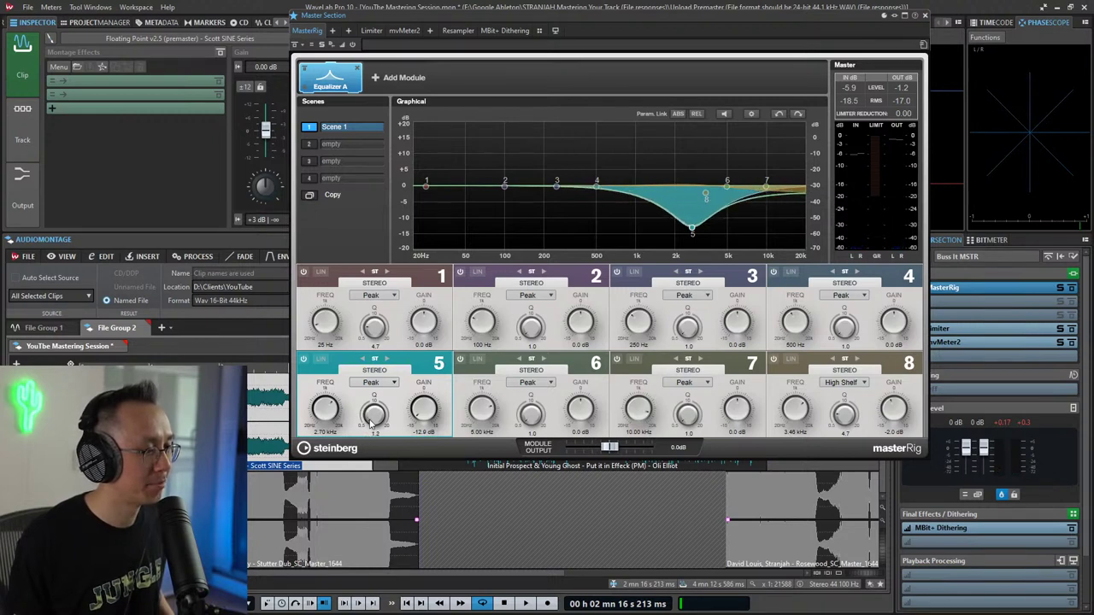
Step: Sweep the band 5 gain up and down during playback, settle it at -0.3 dB and audition the result
click(427, 412)
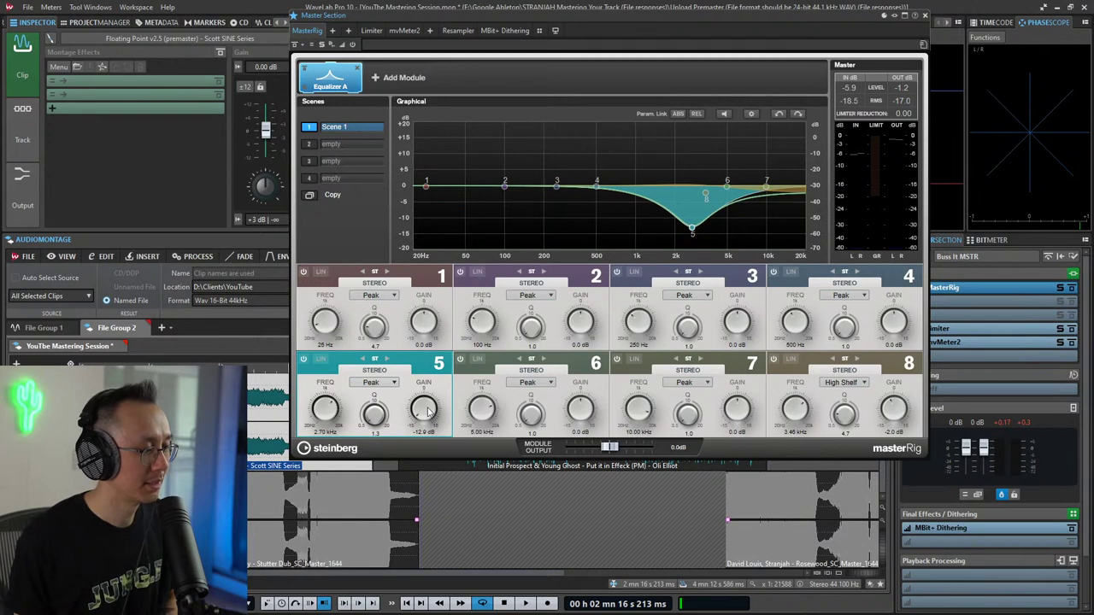
key(space)
drag(427, 412, 422, 356)
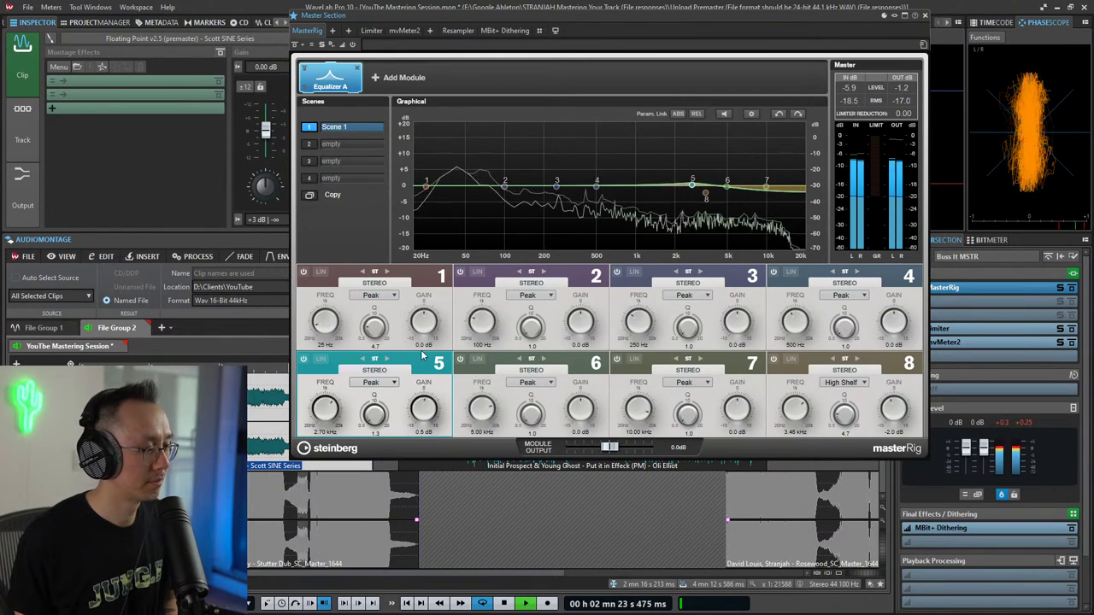
drag(421, 357, 421, 419)
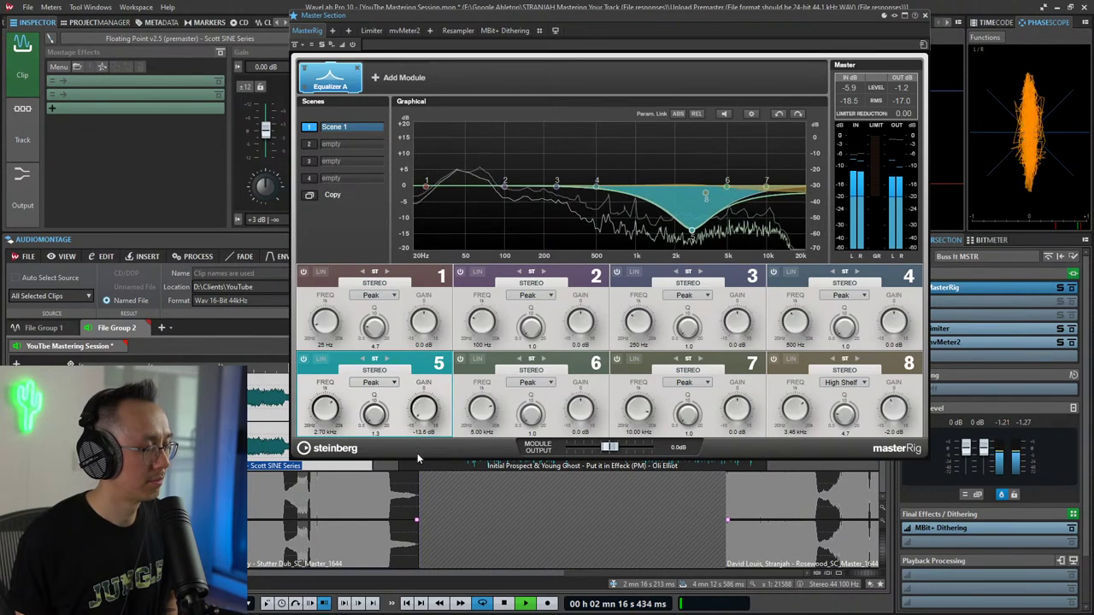
drag(416, 453, 416, 395)
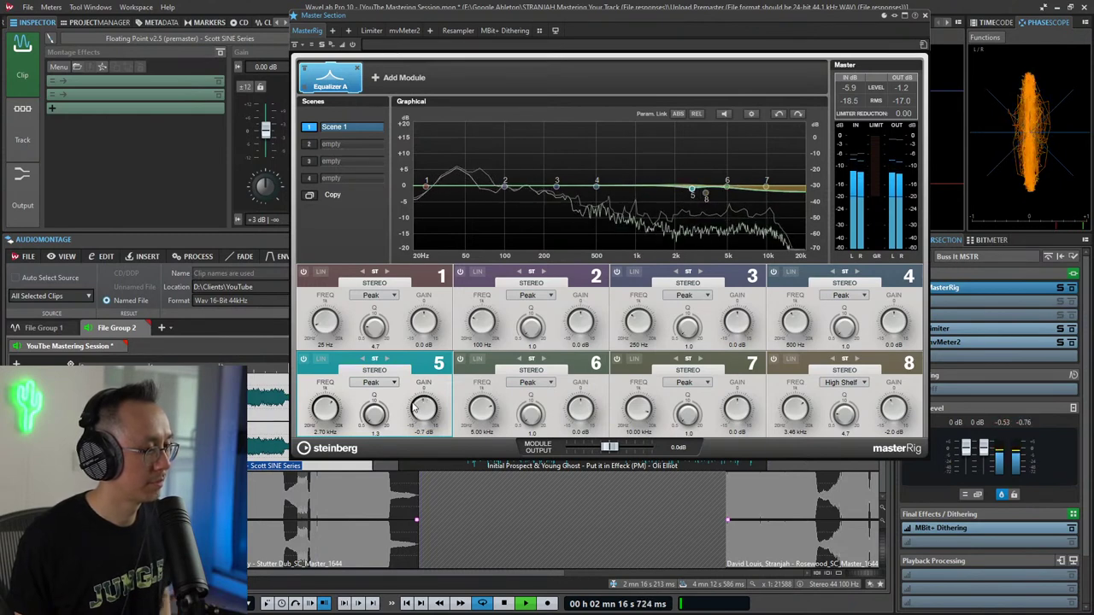
drag(426, 408, 427, 406)
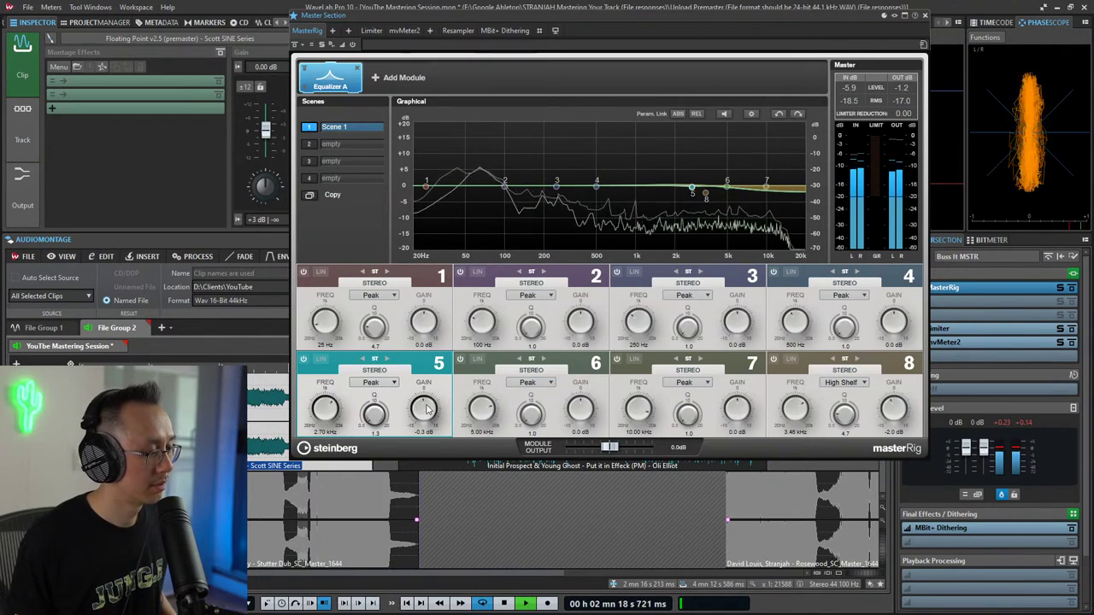
key(space)
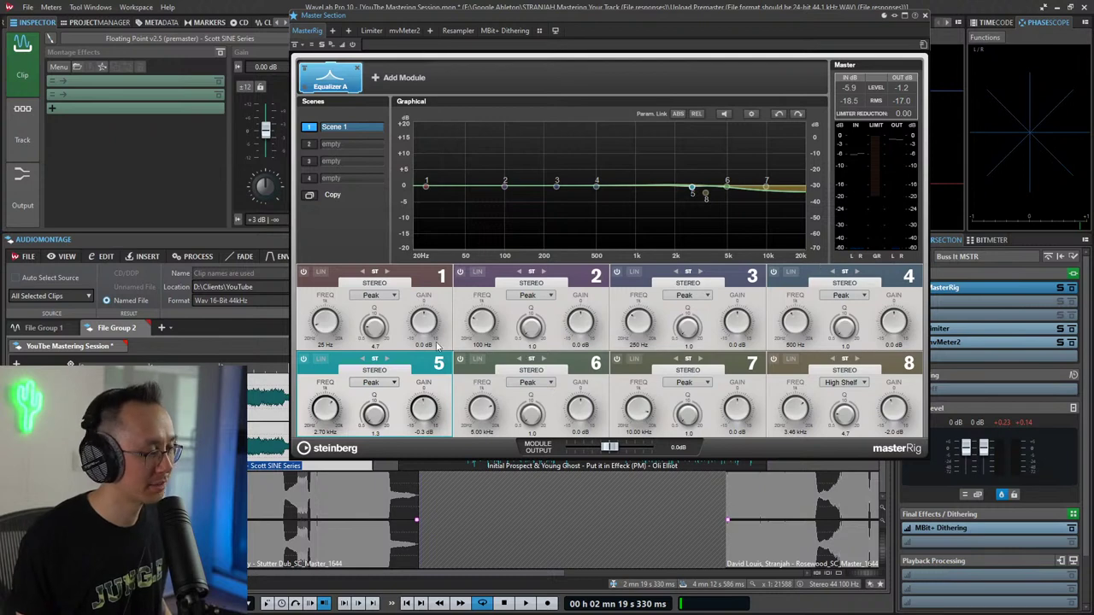
key(space)
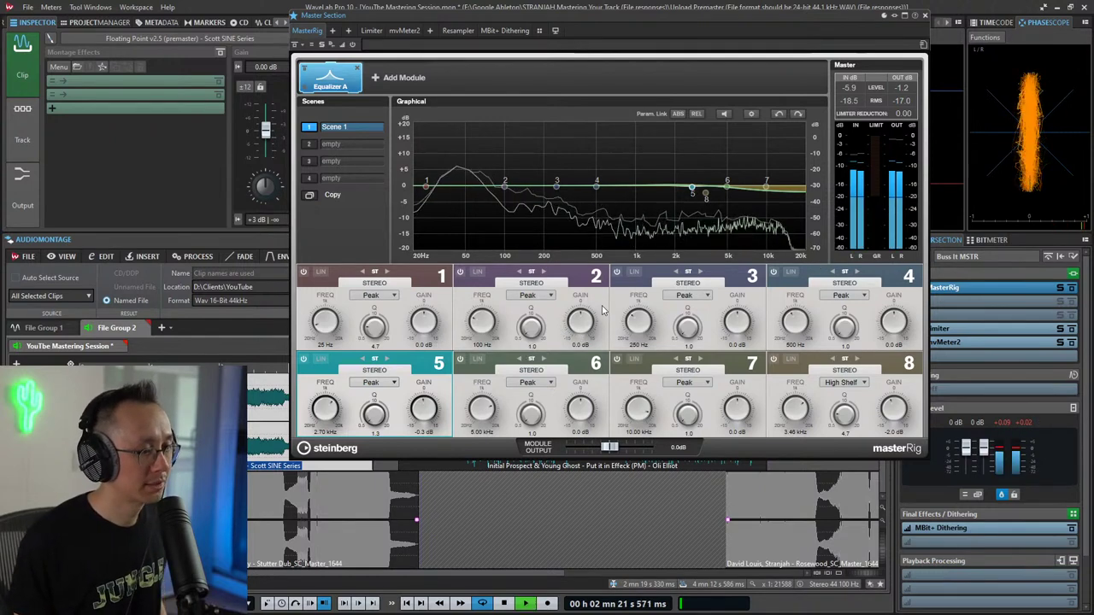
key(space)
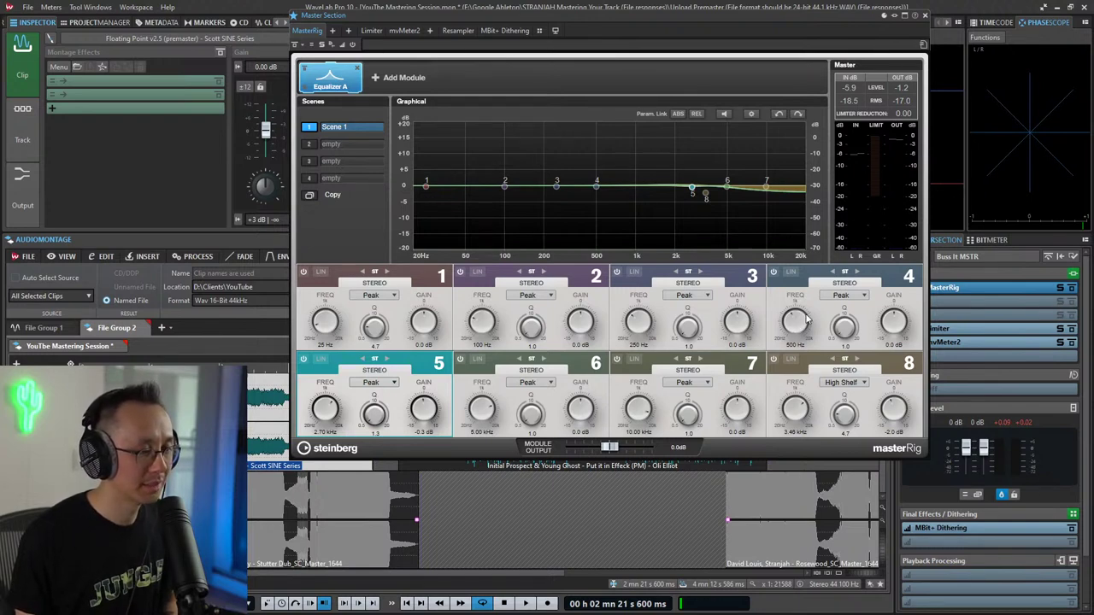
Step: Boost EQ band 4 to 10.5 dB with a Q of 1.6 and tune its frequency to 1.28 kHz while listening
drag(799, 325, 799, 320)
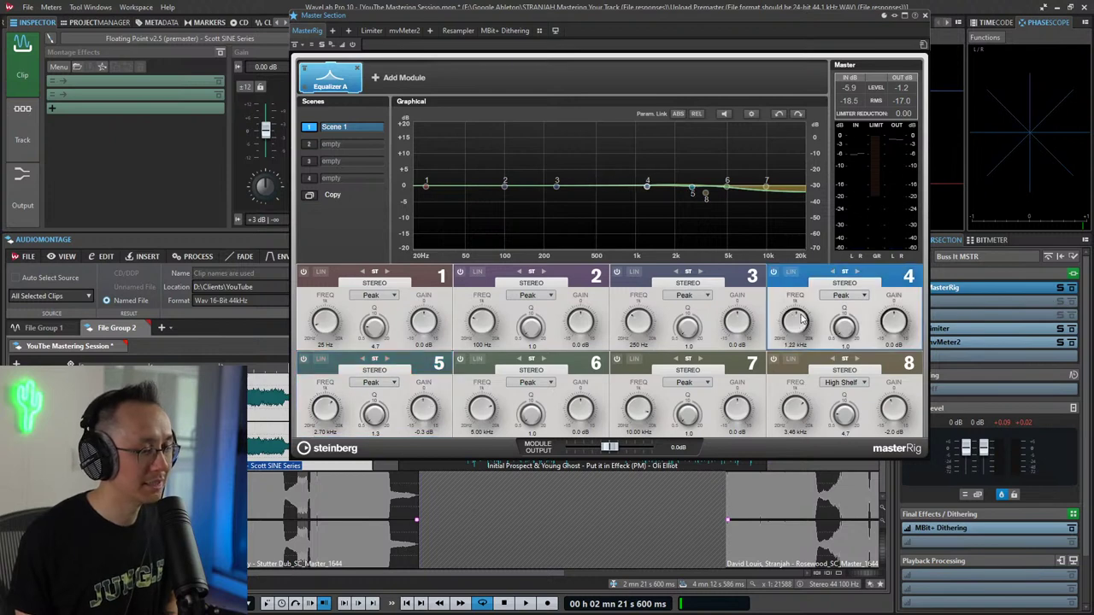
drag(893, 322, 893, 284)
key(space)
mouse_move(844, 327)
mouse_down()
mouse_move(836, 333)
mouse_move(839, 317)
mouse_up()
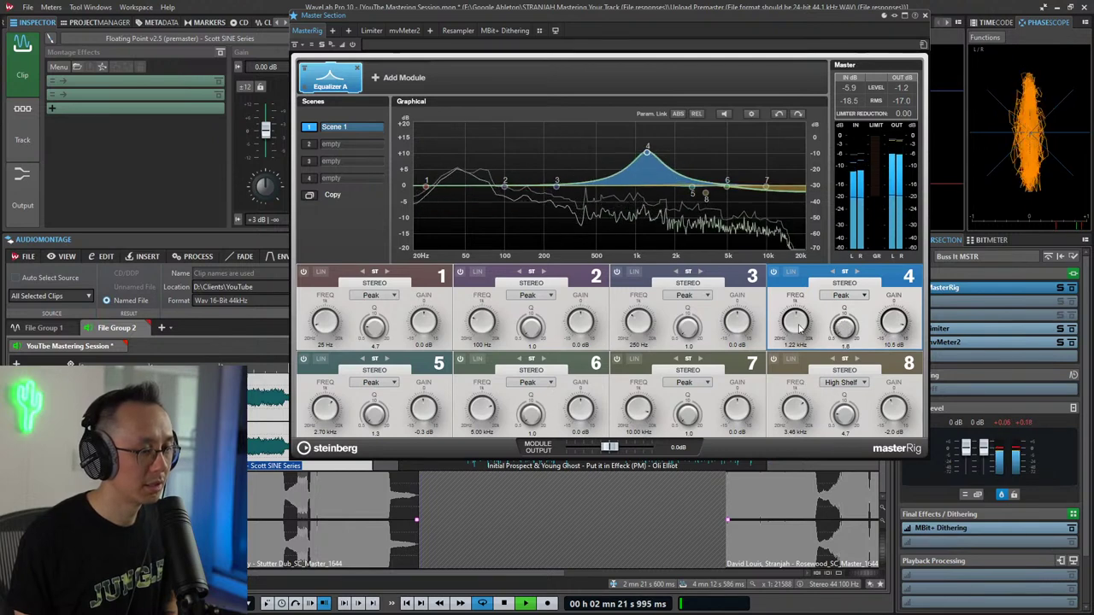
scroll(797, 326, up, 2)
key(space)
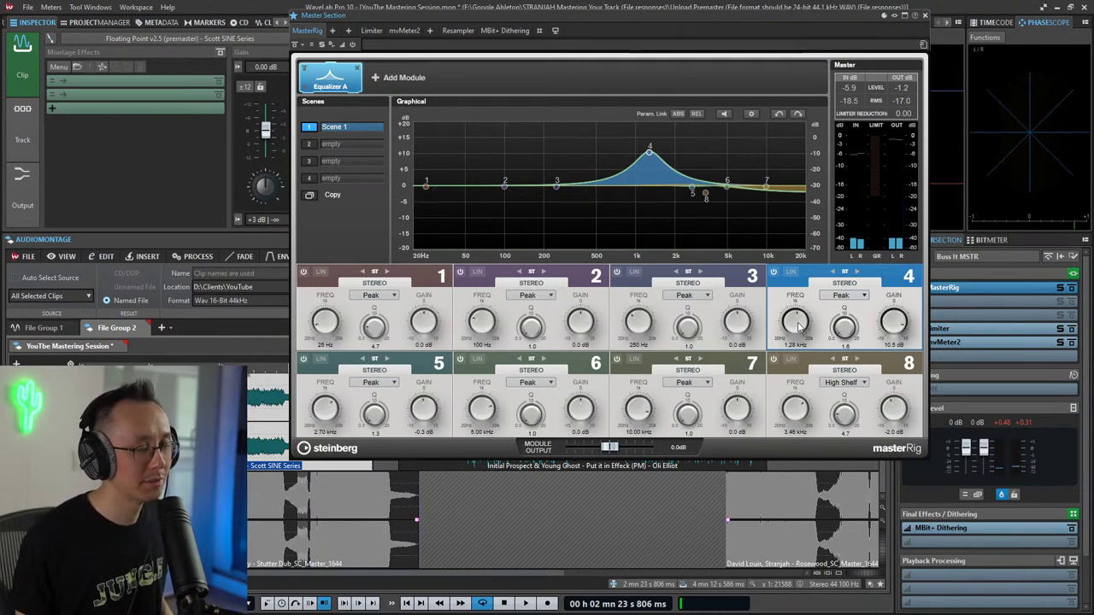
key(space)
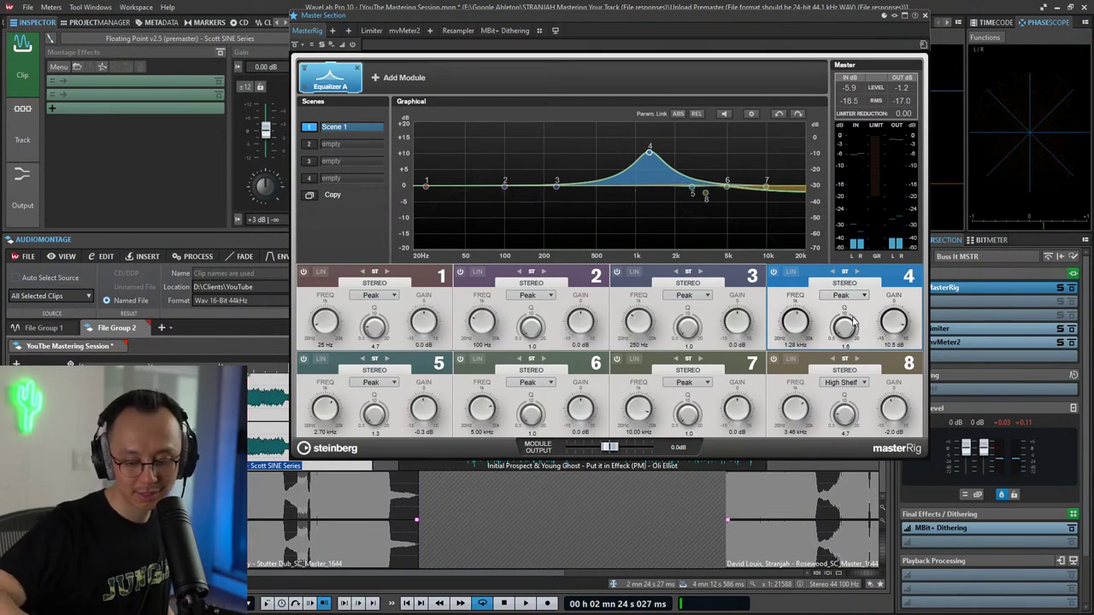
Step: Retune the boosted band 4 during playback, sweeping its frequency and settling it at 1.13 kHz
key(space)
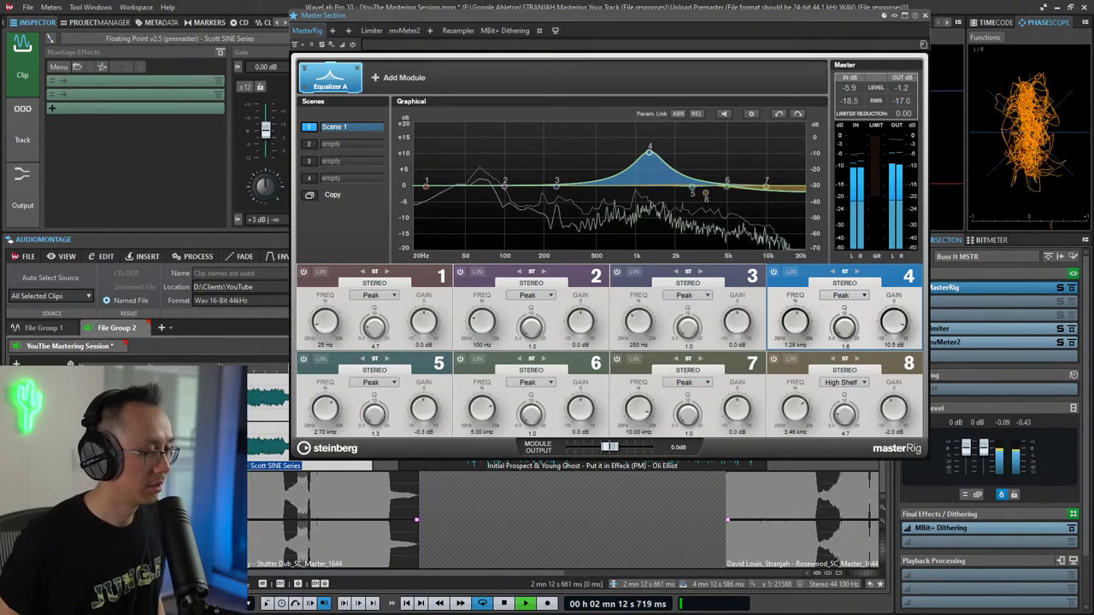
drag(639, 322, 645, 323)
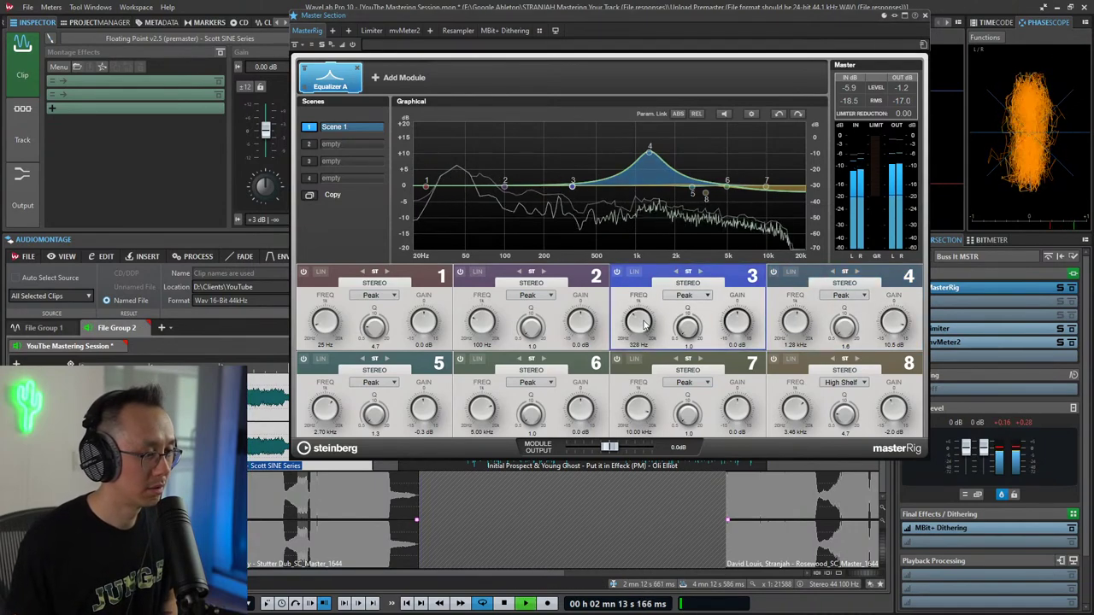
drag(801, 326, 799, 329)
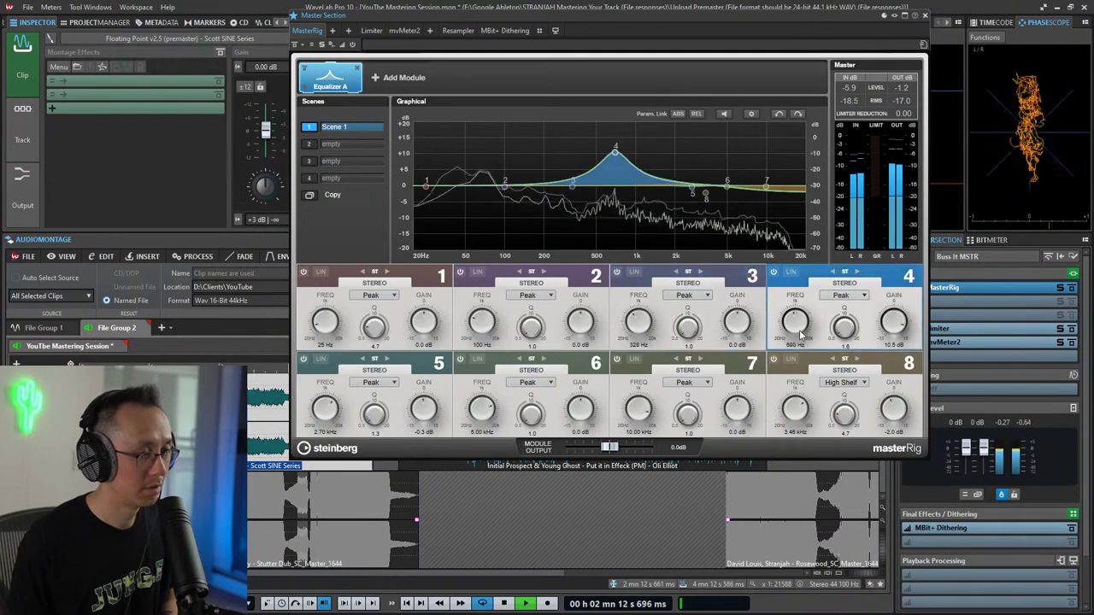
scroll(799, 327, up, 3)
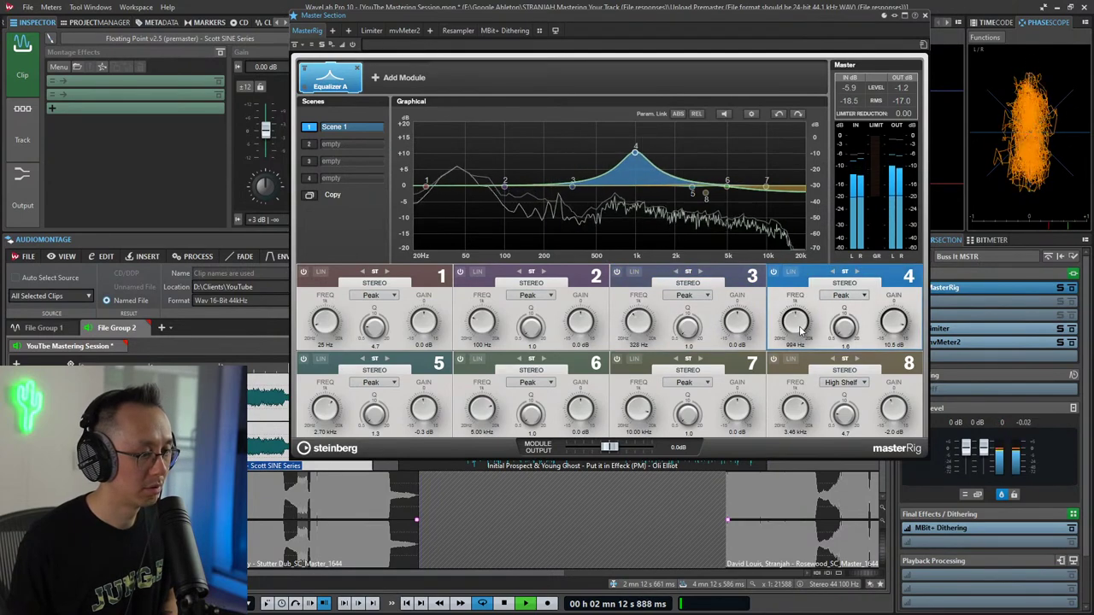
drag(800, 325, 803, 335)
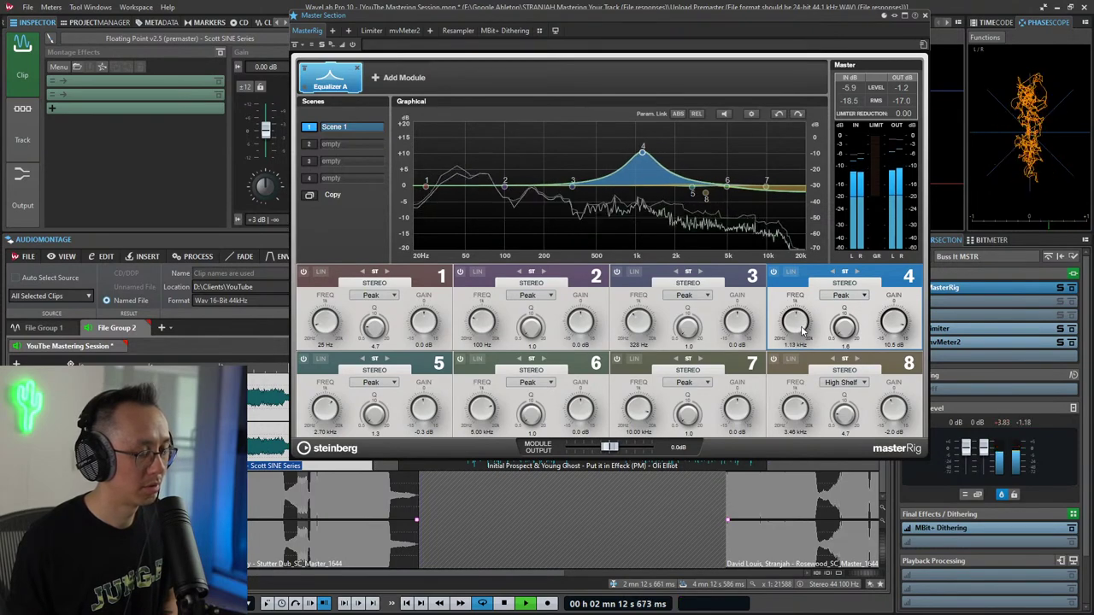
Step: Sweep the band 4 gain between cut and boost while listening, settle it at 1.2 dB and widen its Q to 1.2
drag(894, 323, 890, 348)
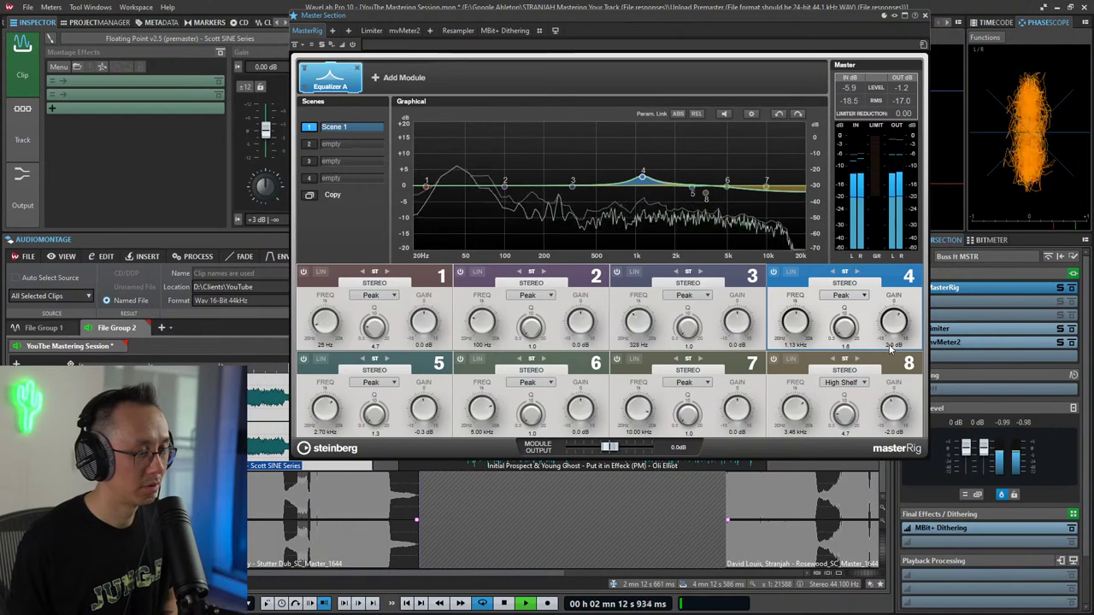
drag(885, 393, 885, 410)
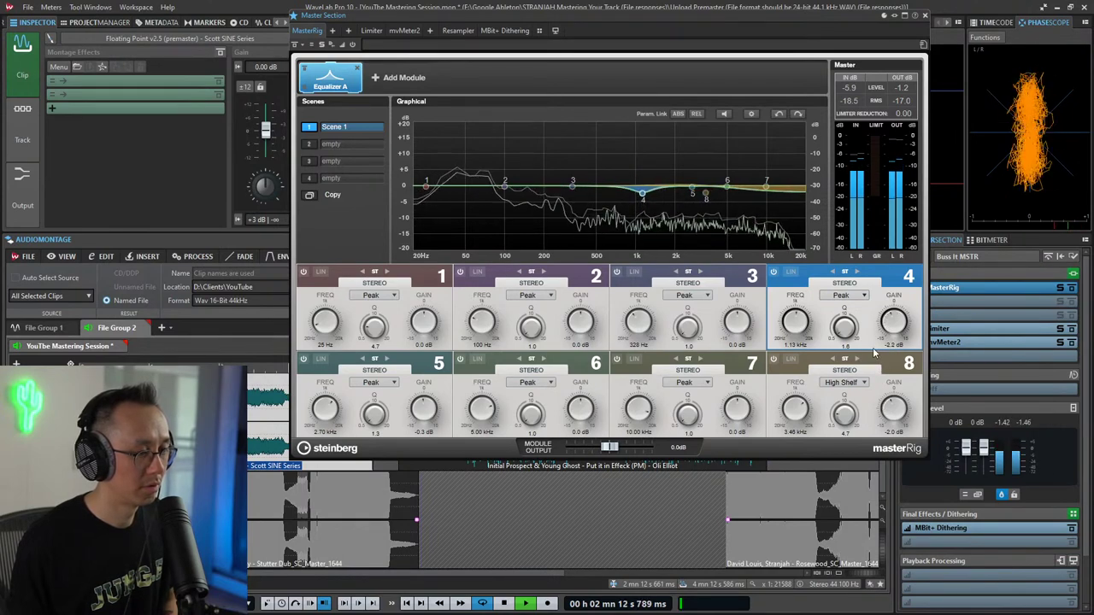
drag(873, 352, 873, 342)
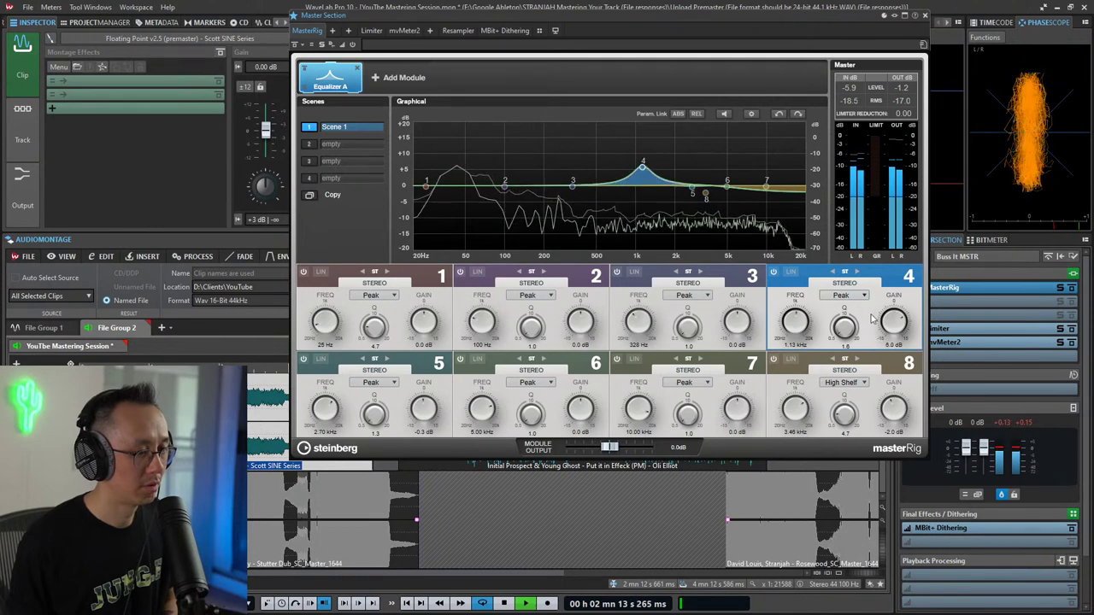
drag(867, 329, 844, 329)
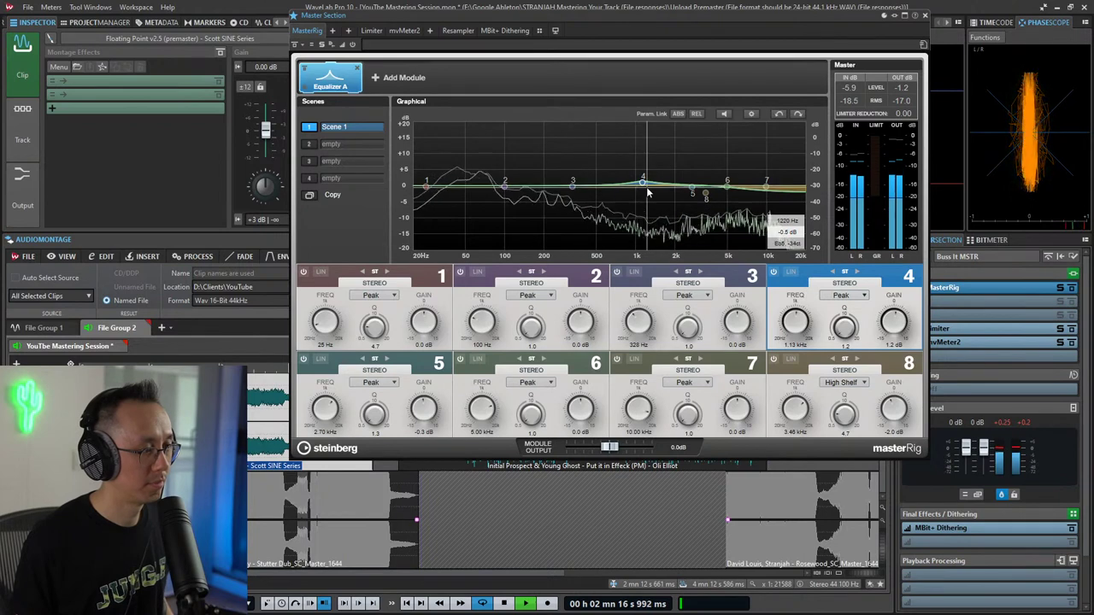
key(space)
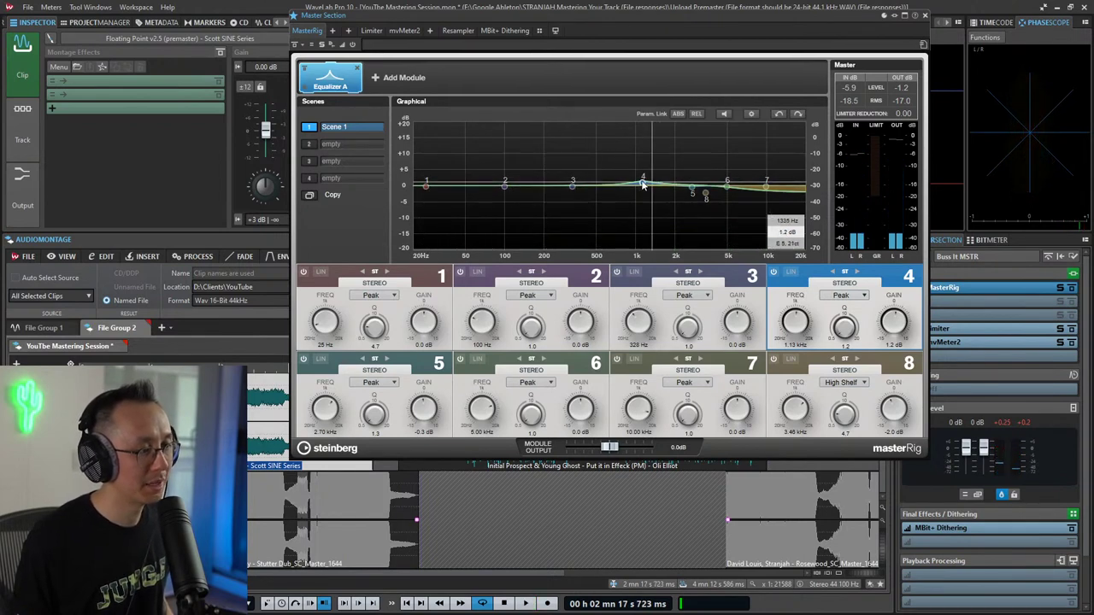
Step: Move band 3 to 1.88 kHz and boost it to 11.0 dB while auditioning the track
key(space)
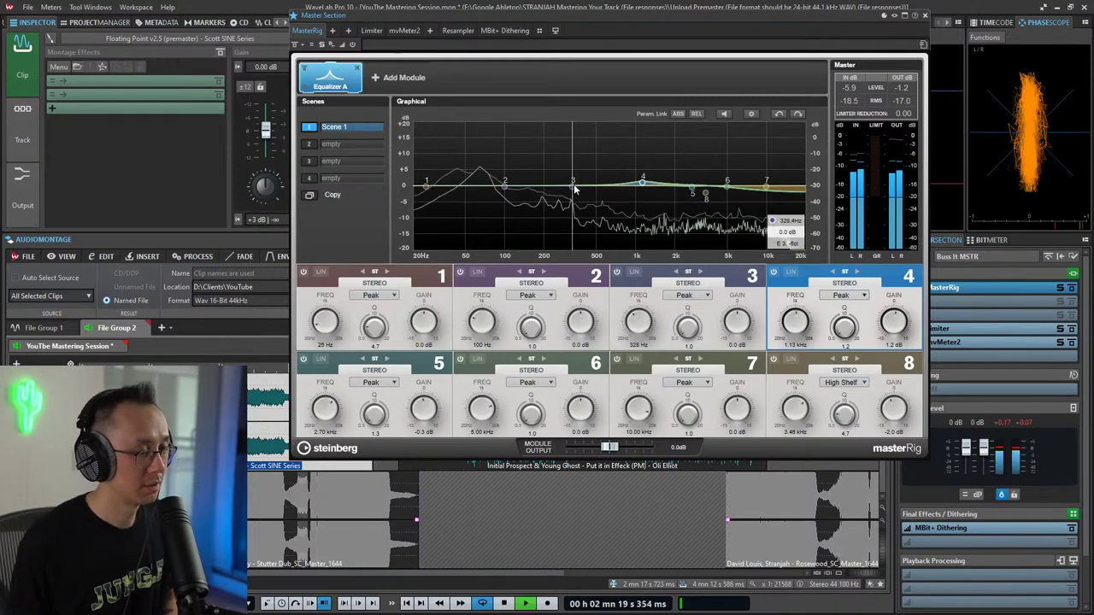
drag(573, 183, 669, 173)
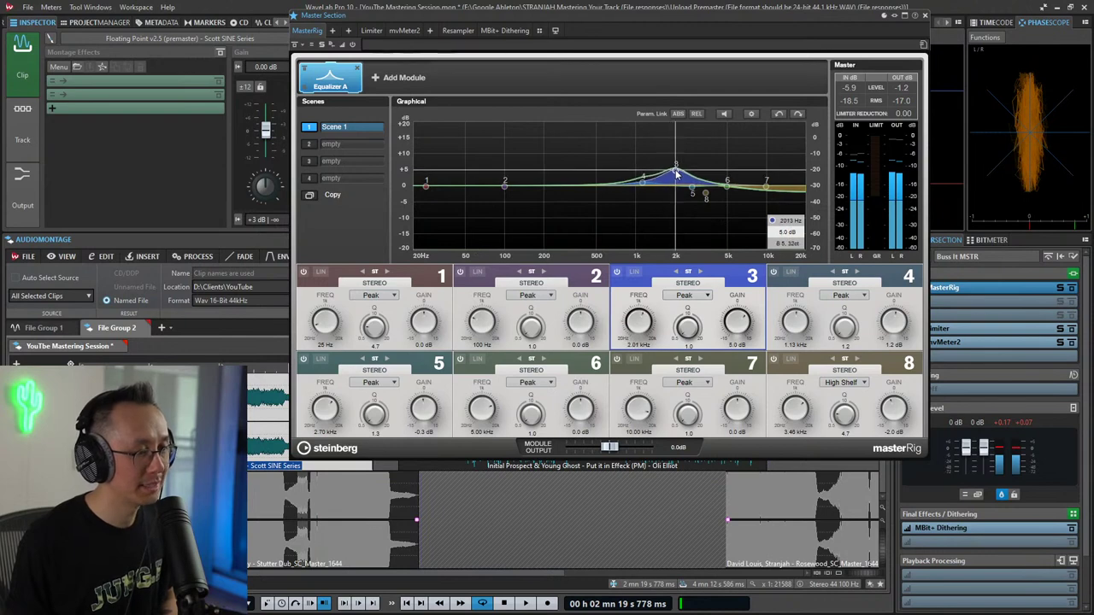
drag(672, 186, 665, 163)
key(space)
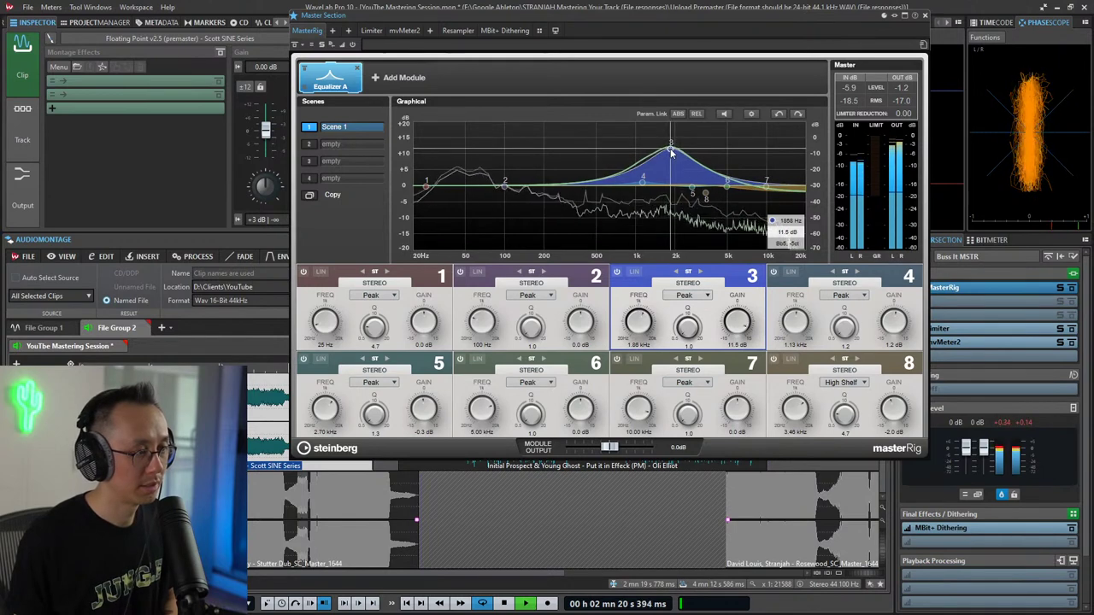
drag(671, 150, 671, 151)
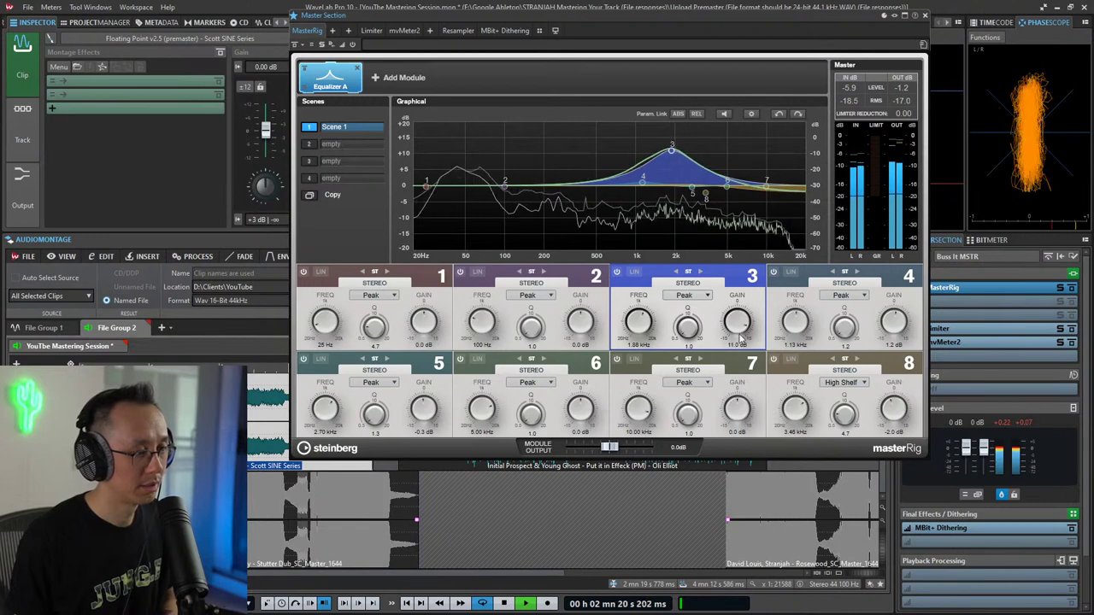
Step: Sweep the band 3 gain down to a -15.0 dB cut and back up, settle it at -0.2 dB and stop playback
scroll(738, 333, down, 10)
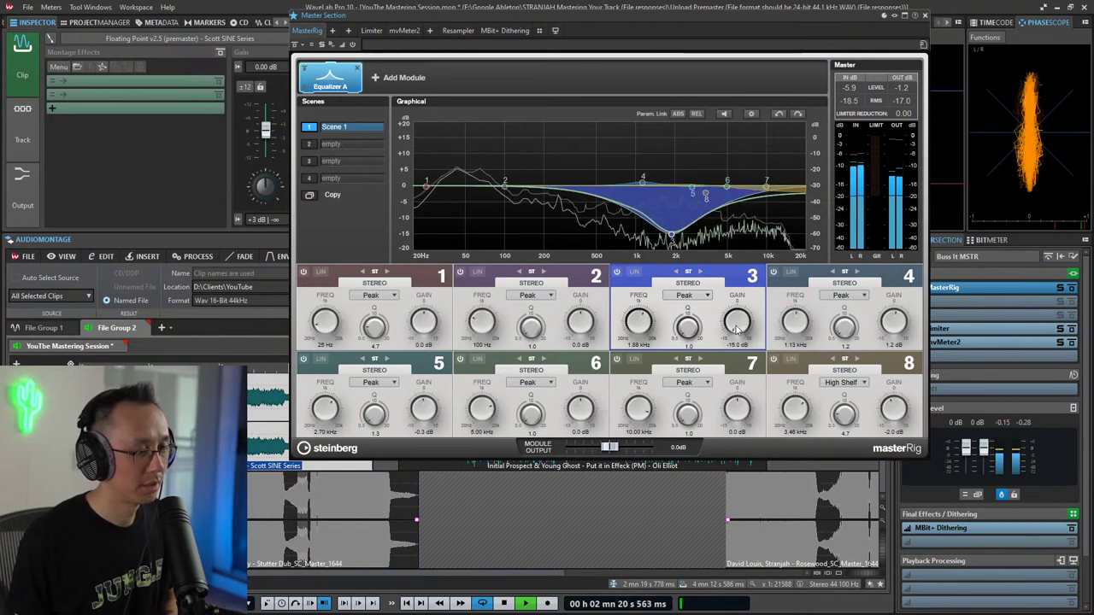
scroll(739, 329, up, 5)
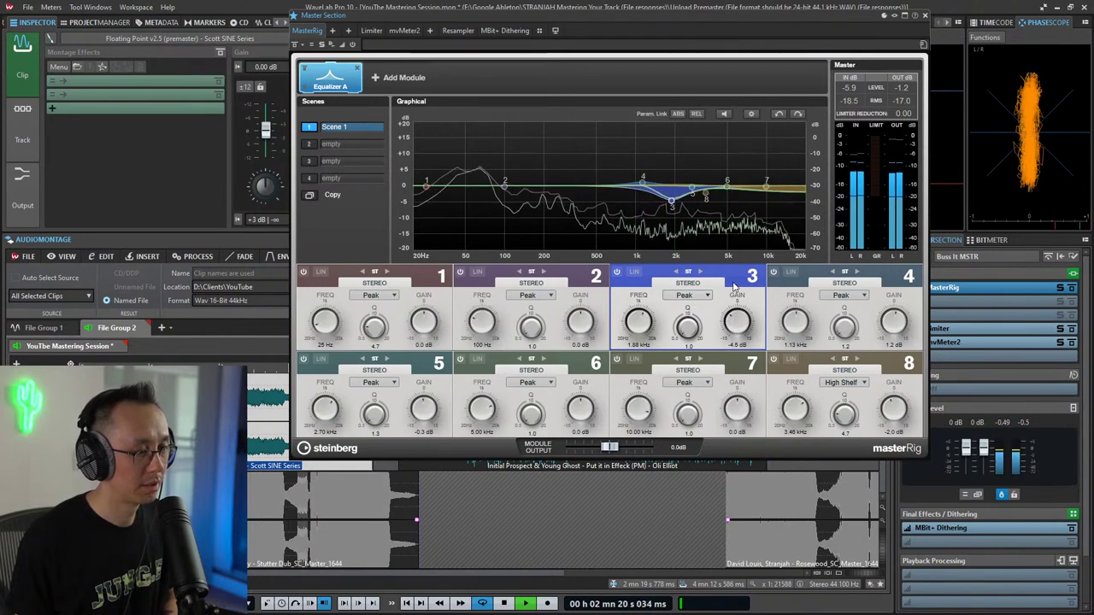
drag(733, 287, 716, 254)
key(space)
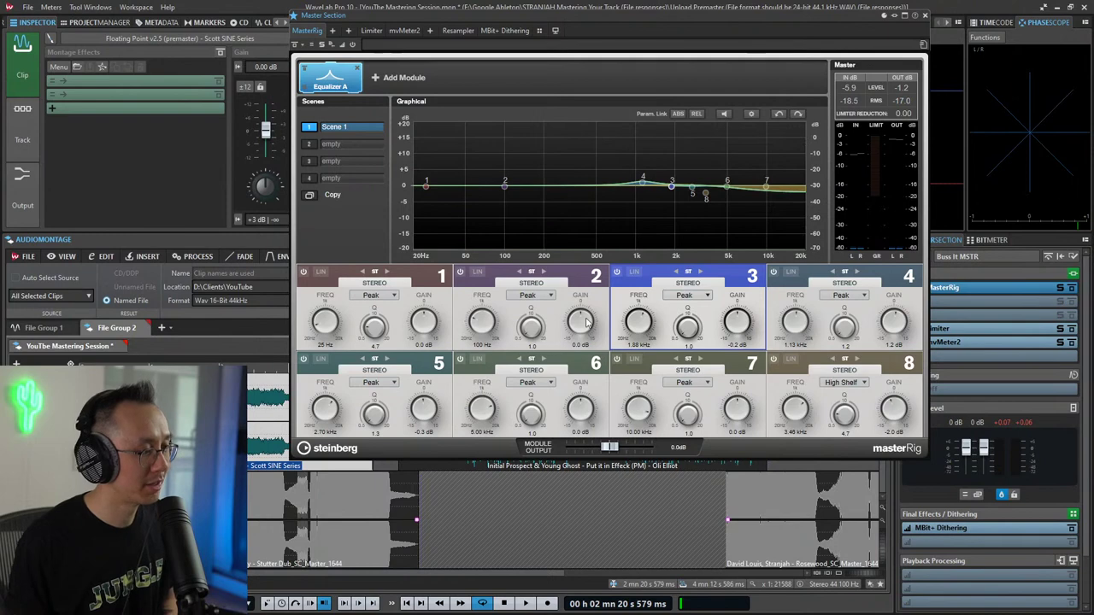
Step: Boost band 2 by 9.6 dB at 233 Hz and set its Q to 1.2 during playback
key(space)
drag(505, 183, 553, 153)
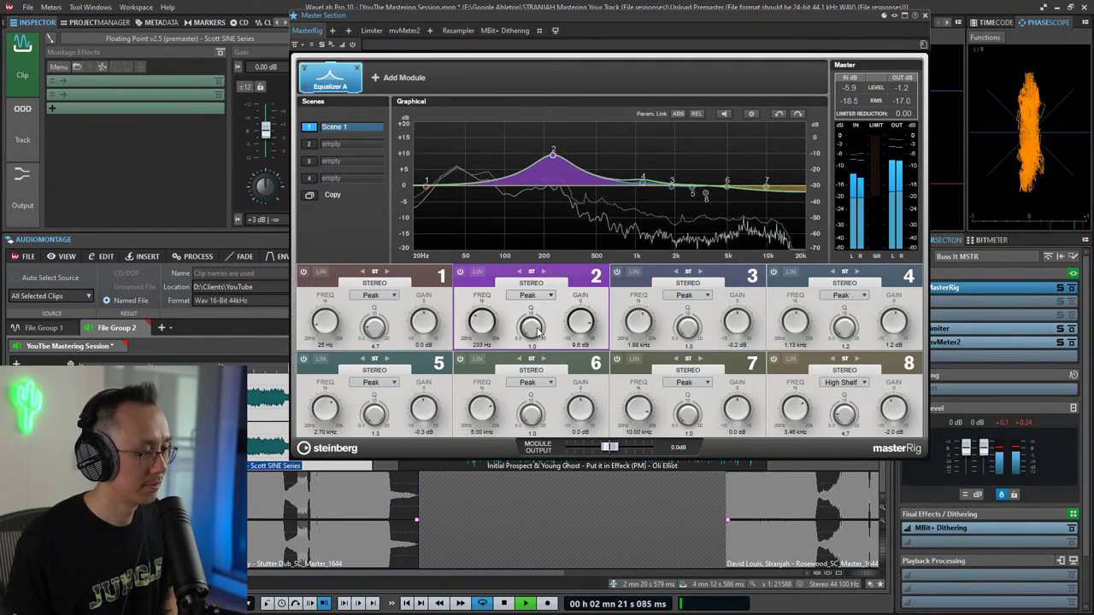
drag(538, 331, 545, 301)
key(space)
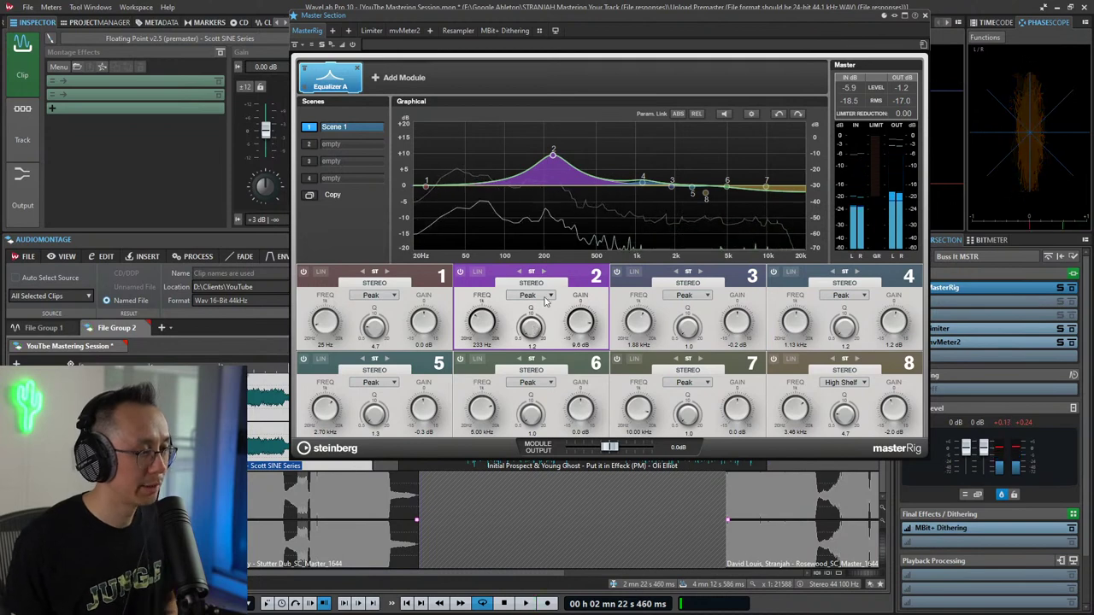
Step: Move the band 2 boost to 439 Hz at 10.3 dB and audition it in short playback passes
drag(553, 153, 588, 157)
key(space)
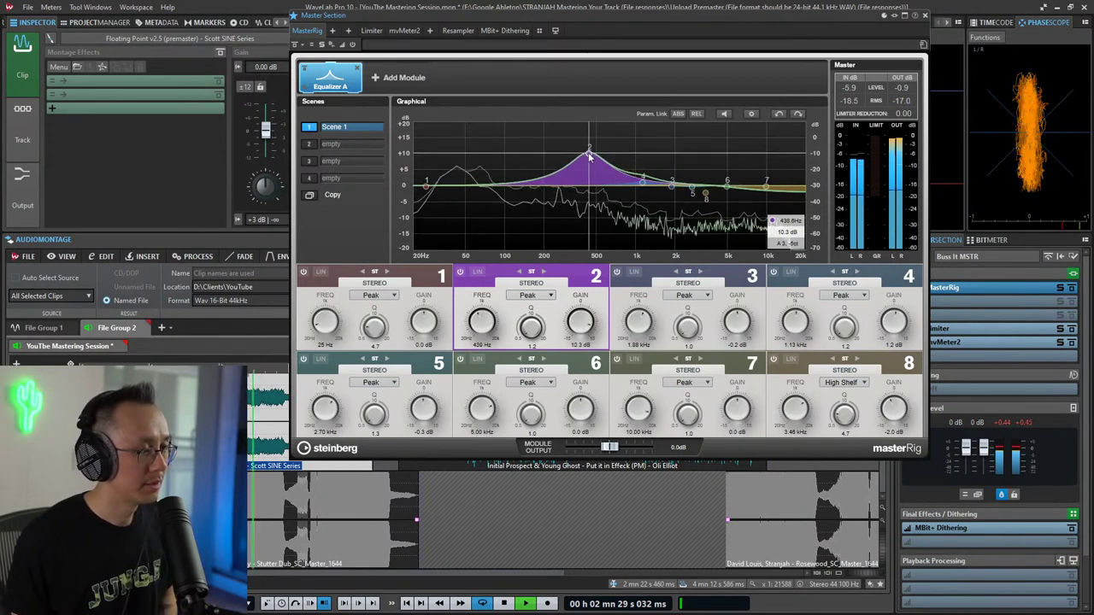
key(space)
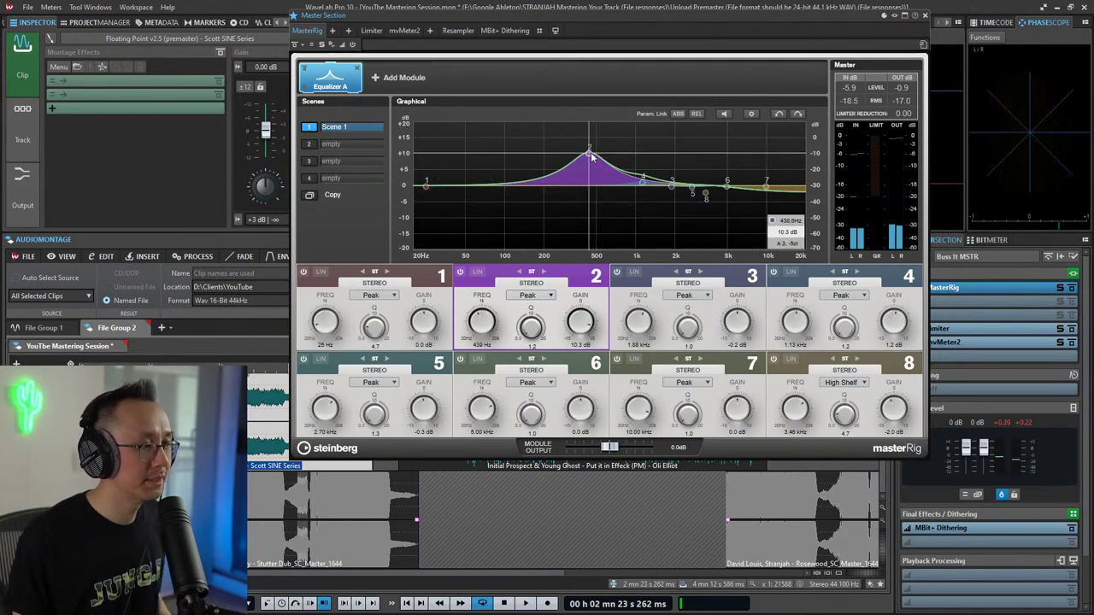
key(space)
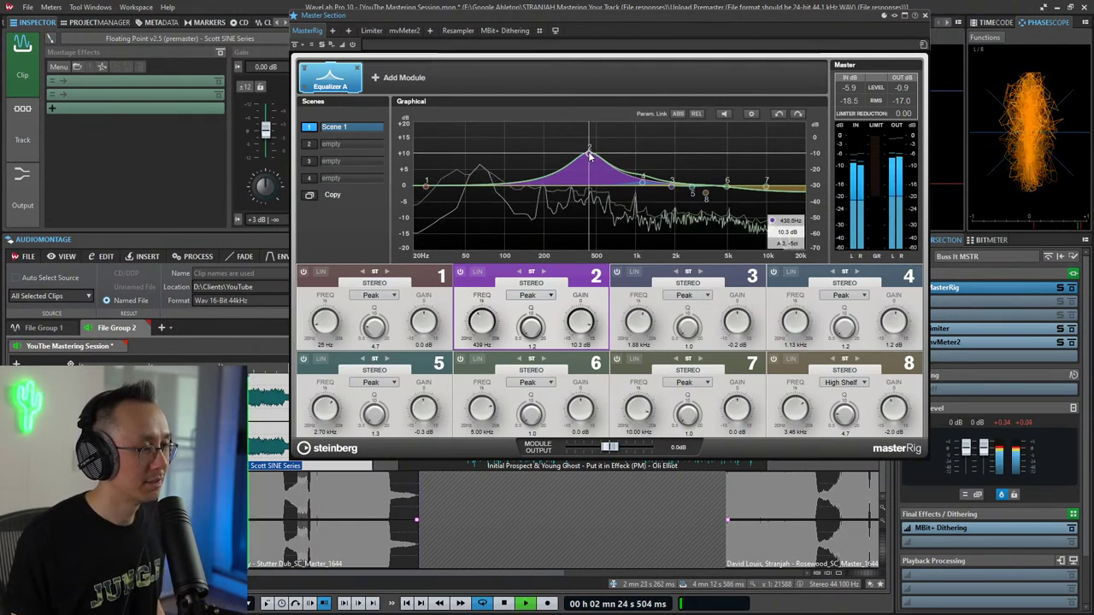
key(space)
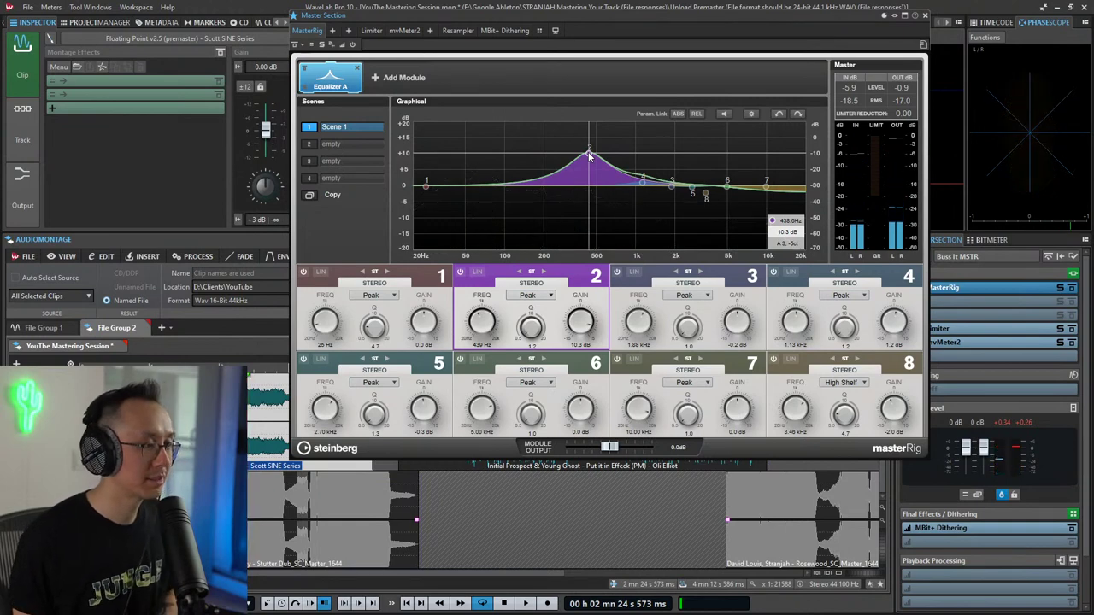
Step: Try band 2 as a -3.7 dB cut at 393 Hz, widen its Q to 0.5 and settle it at 0.7 dB and 401 Hz
drag(588, 156, 583, 156)
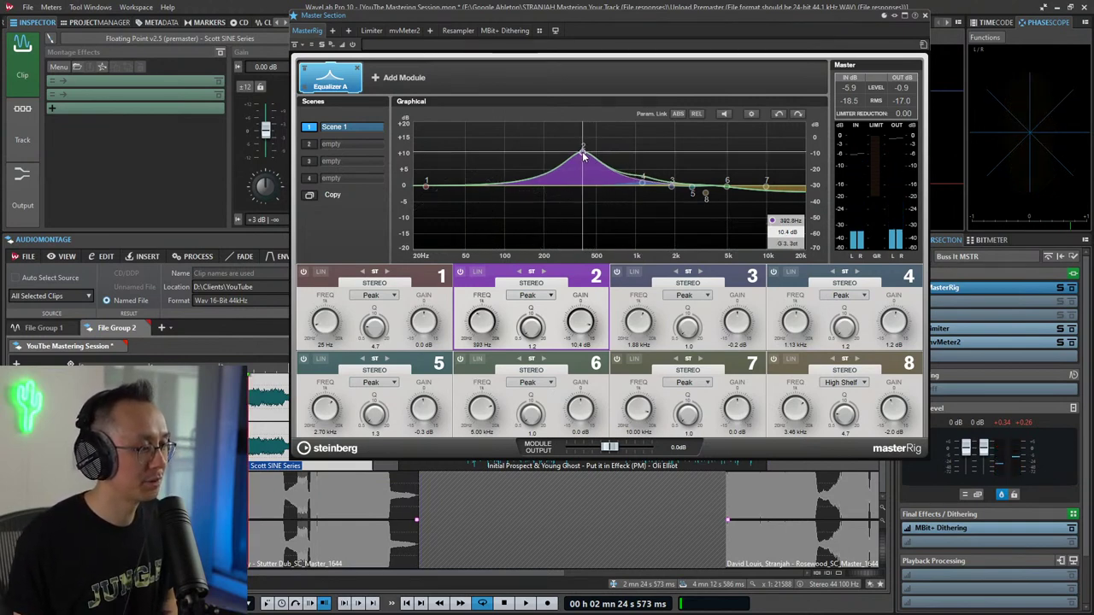
drag(583, 157, 582, 199)
key(space)
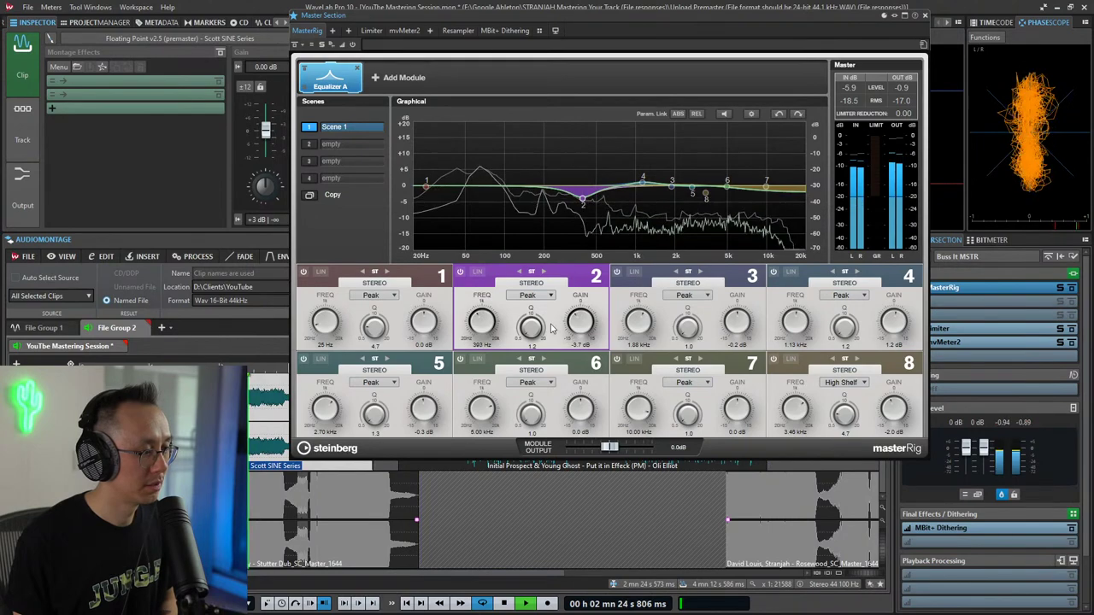
drag(532, 328, 530, 343)
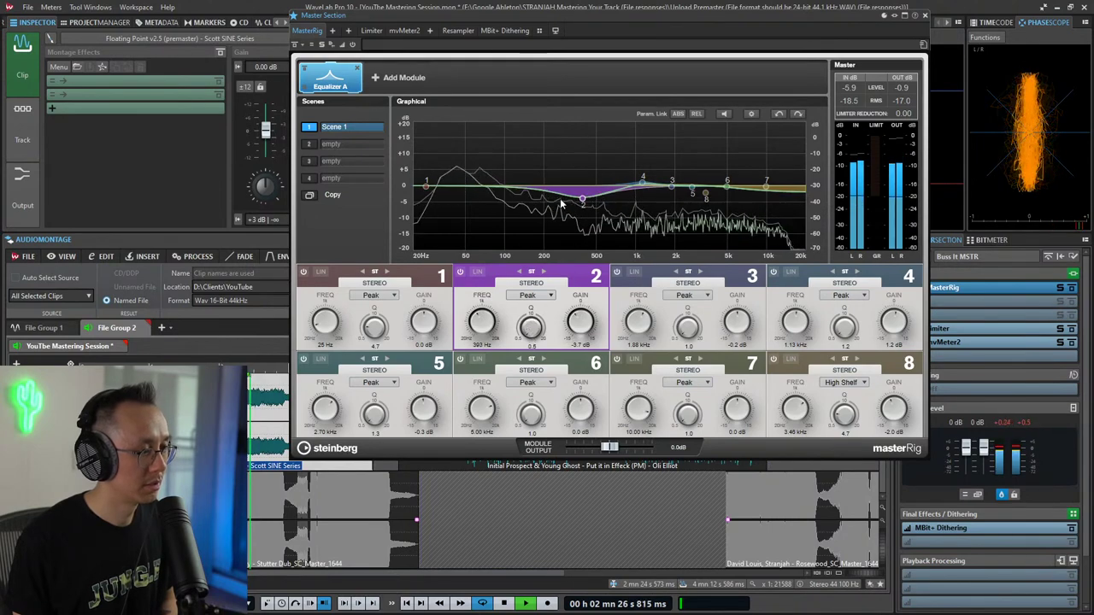
mouse_move(582, 199)
mouse_down()
mouse_move(584, 240)
mouse_move(585, 174)
mouse_move(585, 187)
mouse_up()
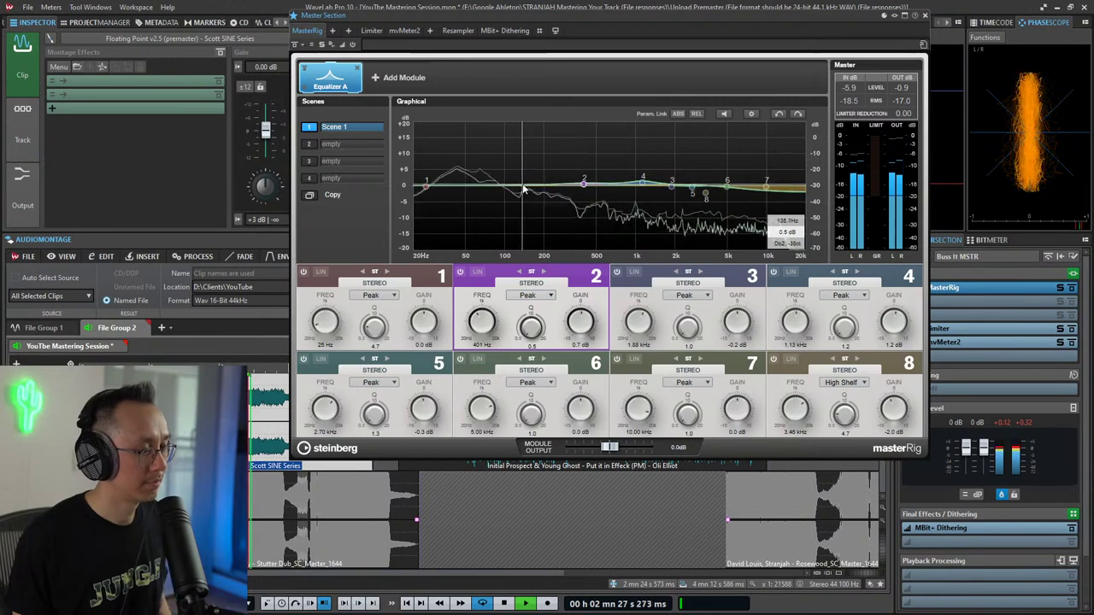
key(space)
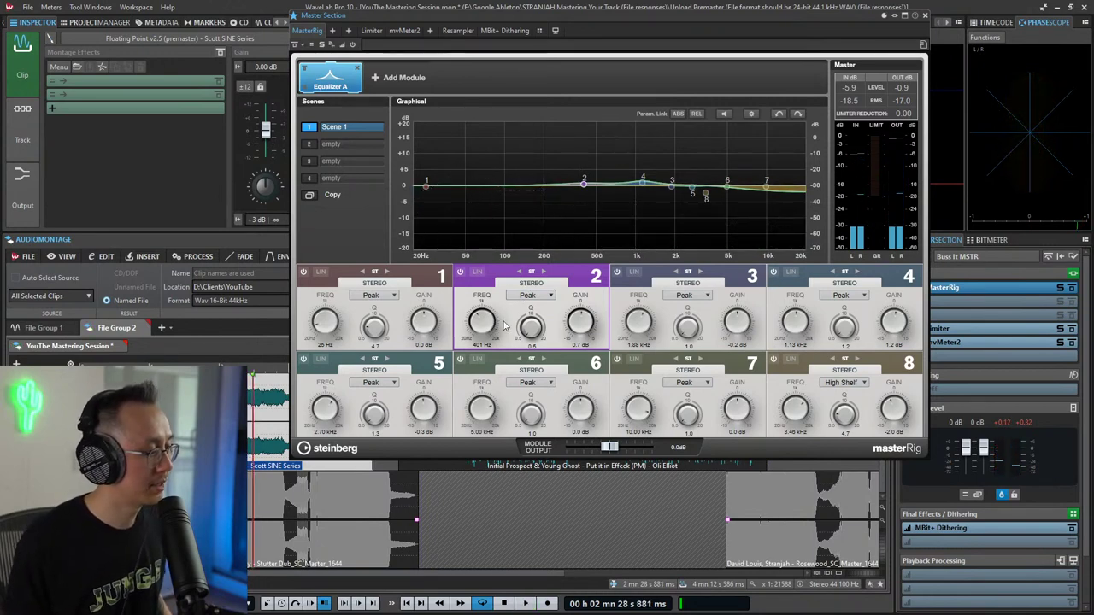
Step: Raise the band 1 gain to 2.2 dB, retune the band to 149 Hz with a Q of 3.5 and resume playback
key(space)
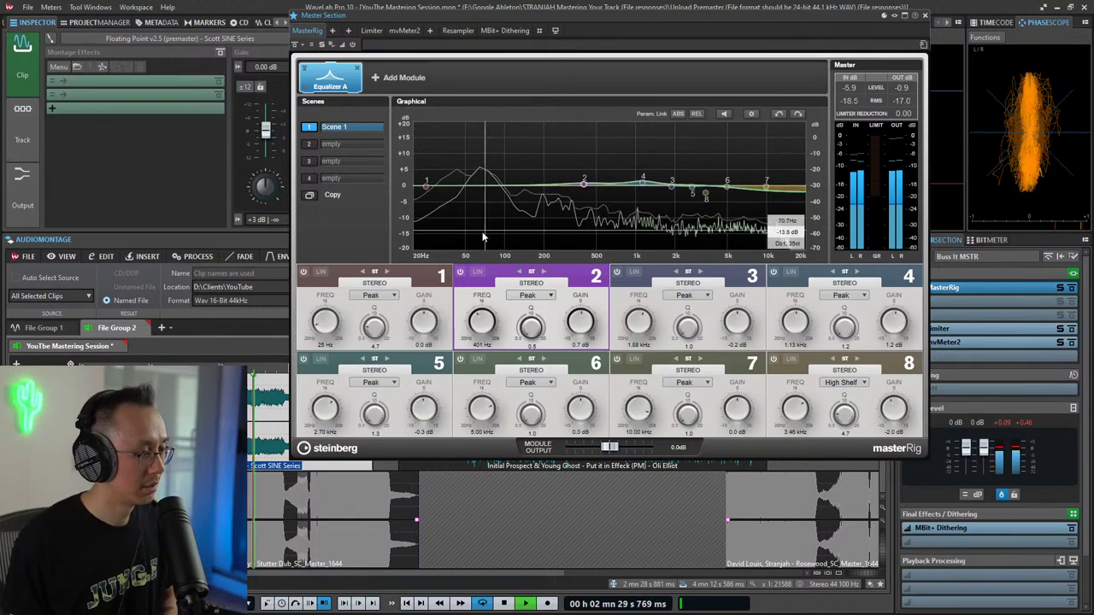
drag(423, 324, 422, 313)
key(space)
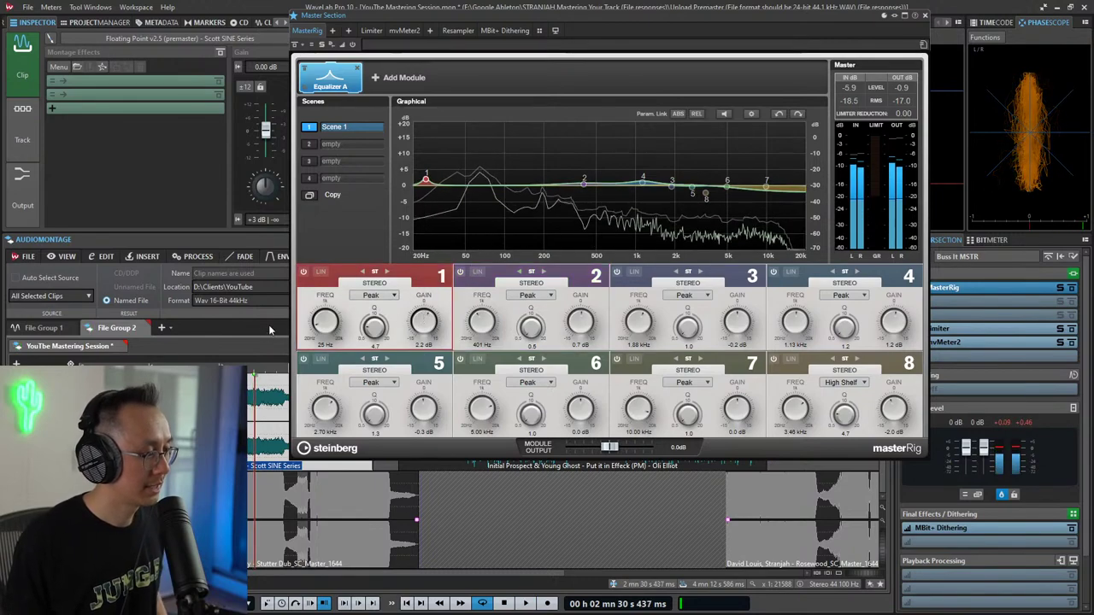
drag(321, 305, 319, 304)
key(space)
Step: Sweep the band 1 gain between cut and boost, settle it at 2.1 dB and audition the result
drag(418, 318, 420, 291)
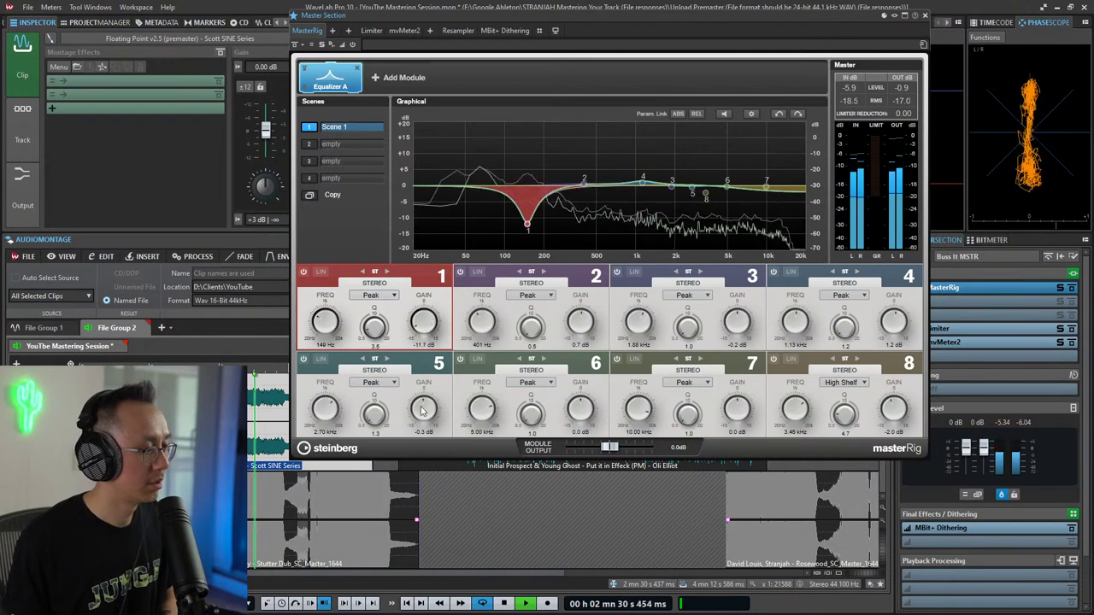
drag(408, 366, 406, 355)
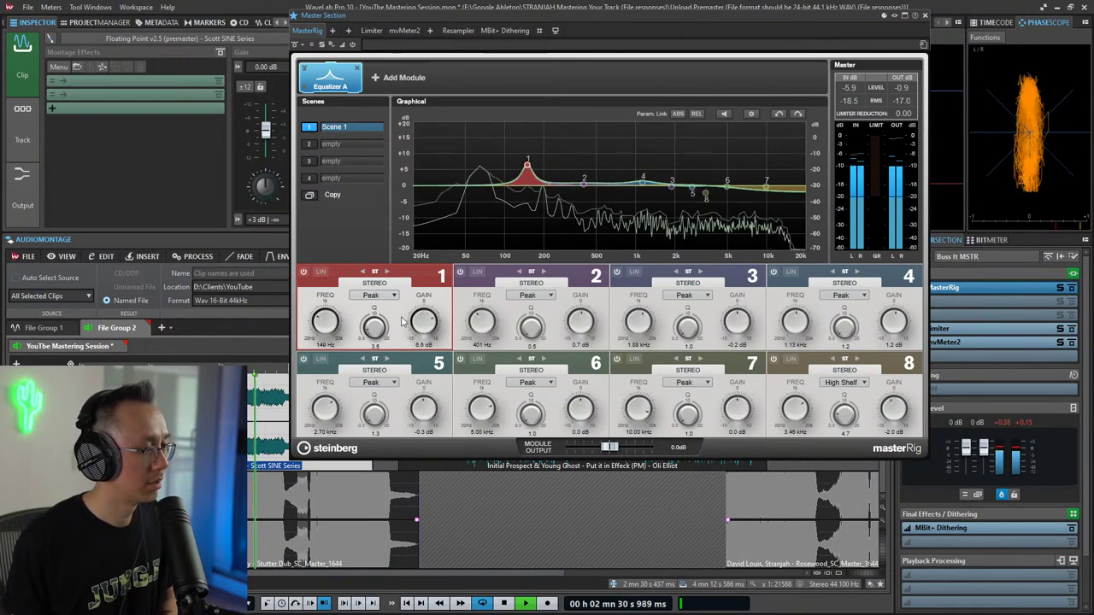
drag(401, 310, 433, 331)
key(space)
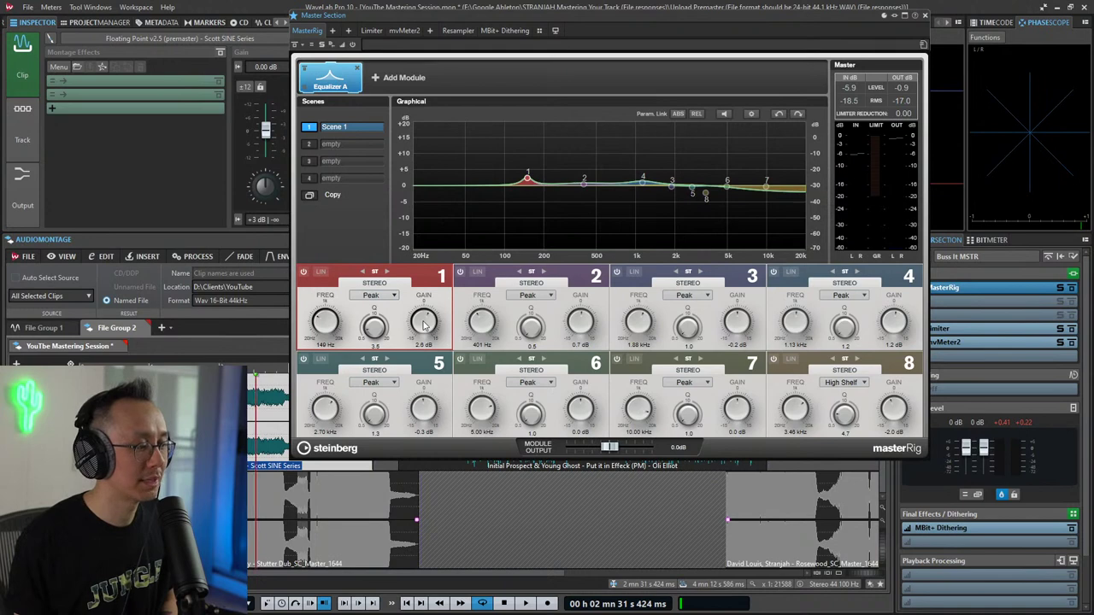
scroll(424, 323, down, 1)
key(space)
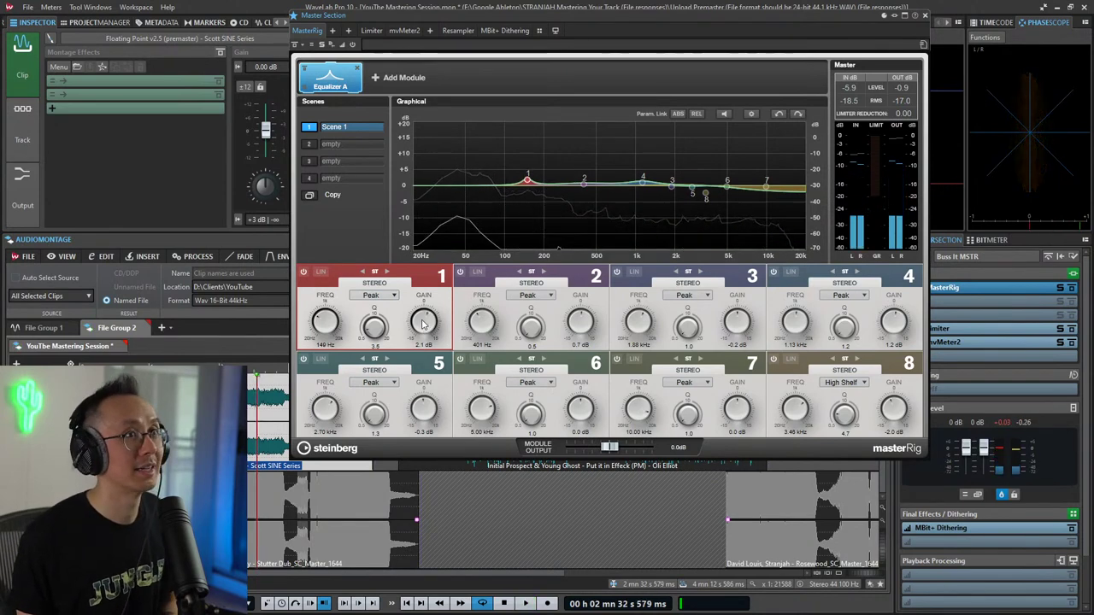
key(space)
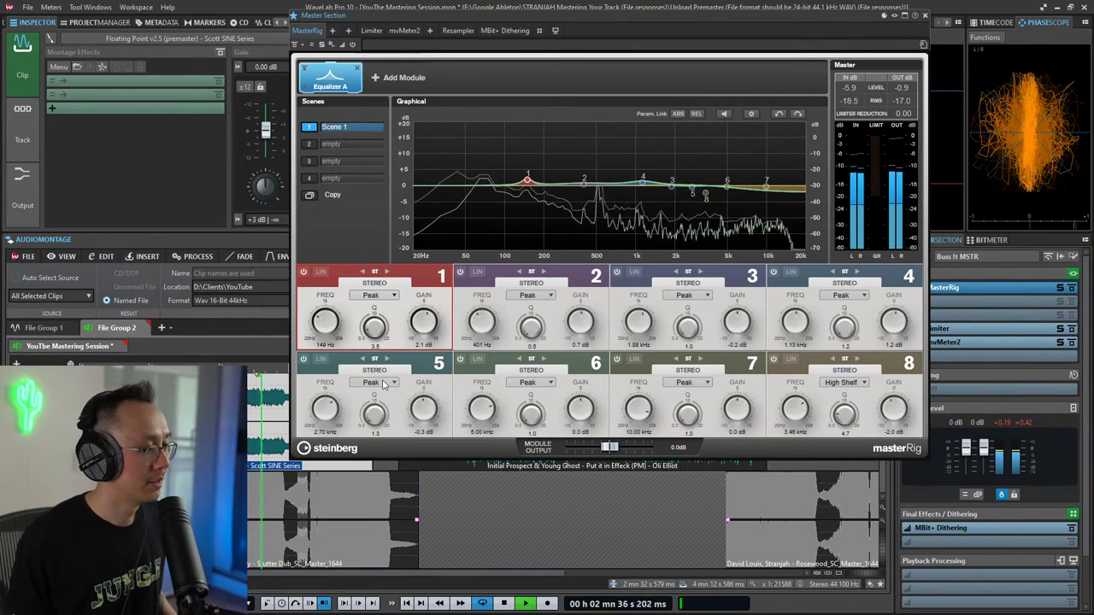
Step: Check the filter types available for band 1 and audition the current EQ in a short playback pass
key(space)
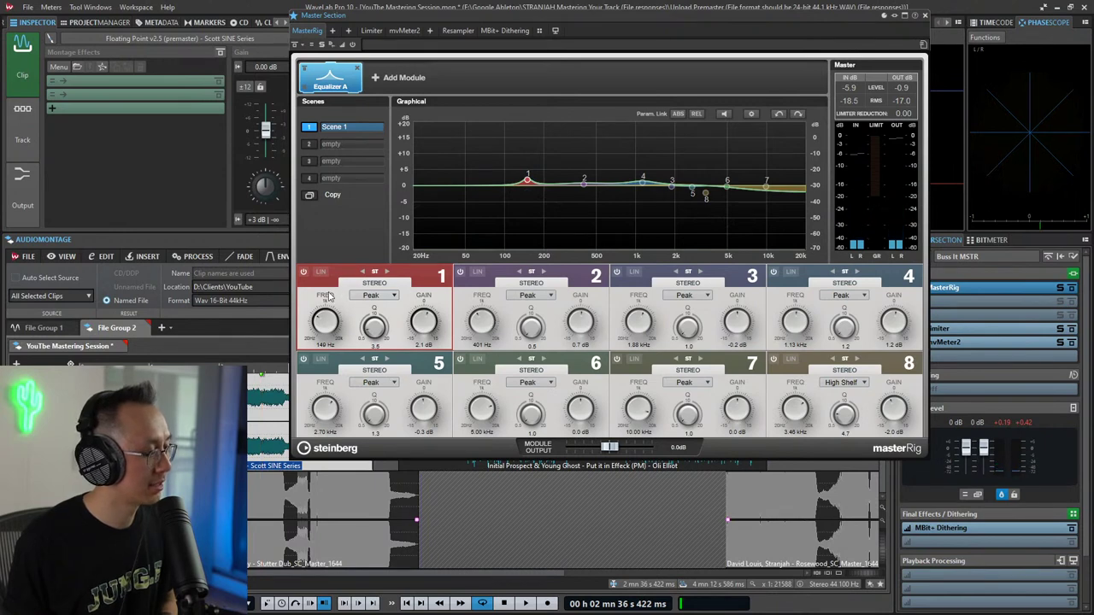
click(392, 296)
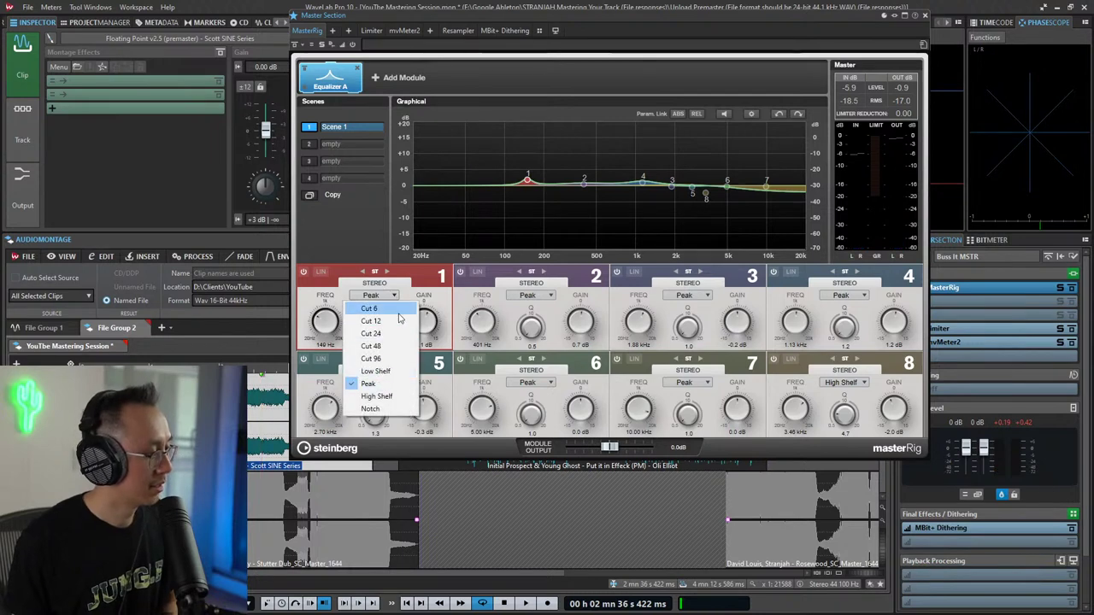
click(425, 282)
key(space)
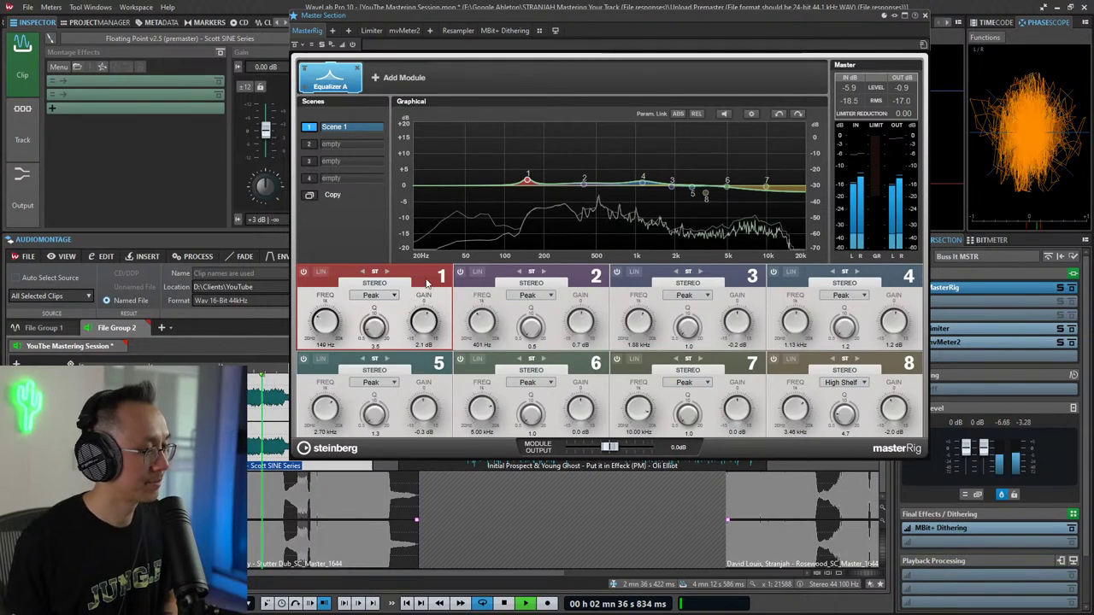
key(space)
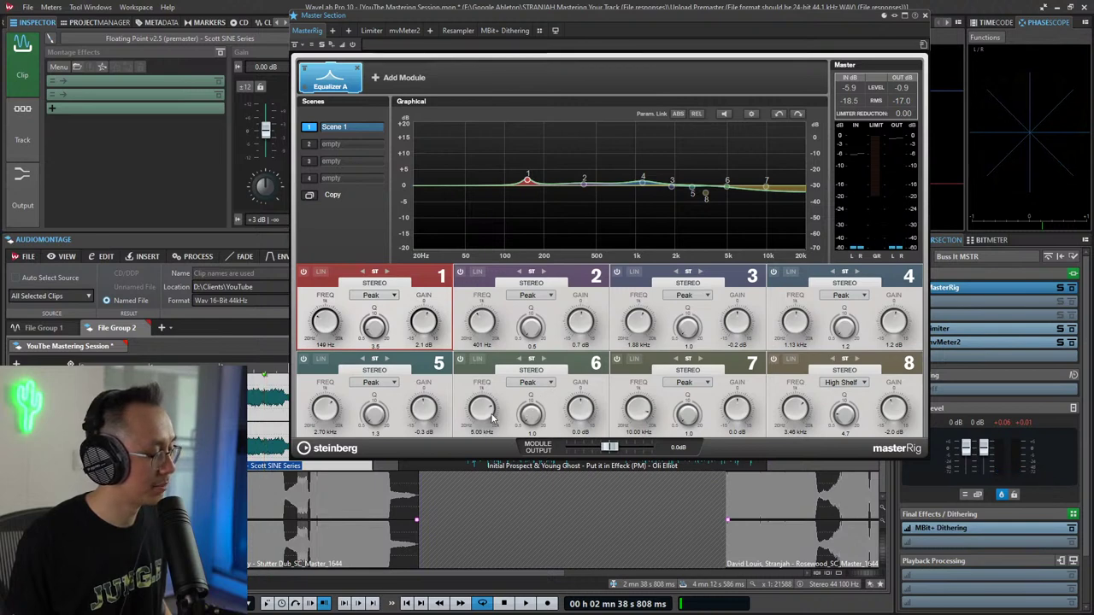
Step: Move the low boost to band 6 at 145 Hz, Q 3.4 and 2.1 dB, and lower the band 1 gain to -0.1 dB
drag(492, 417, 490, 463)
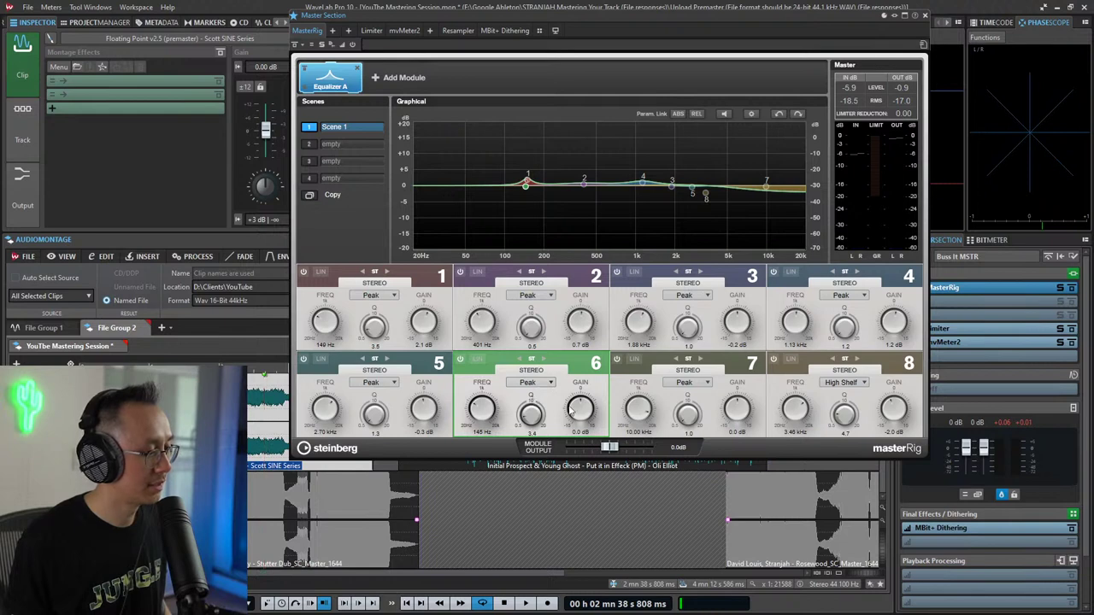
drag(571, 411, 575, 407)
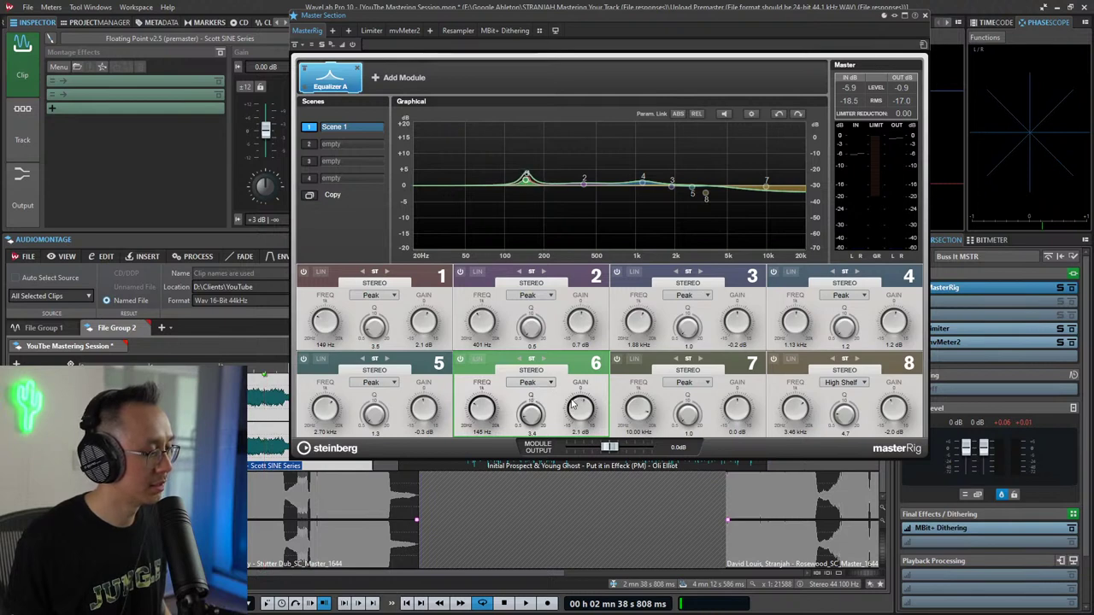
drag(432, 321, 431, 334)
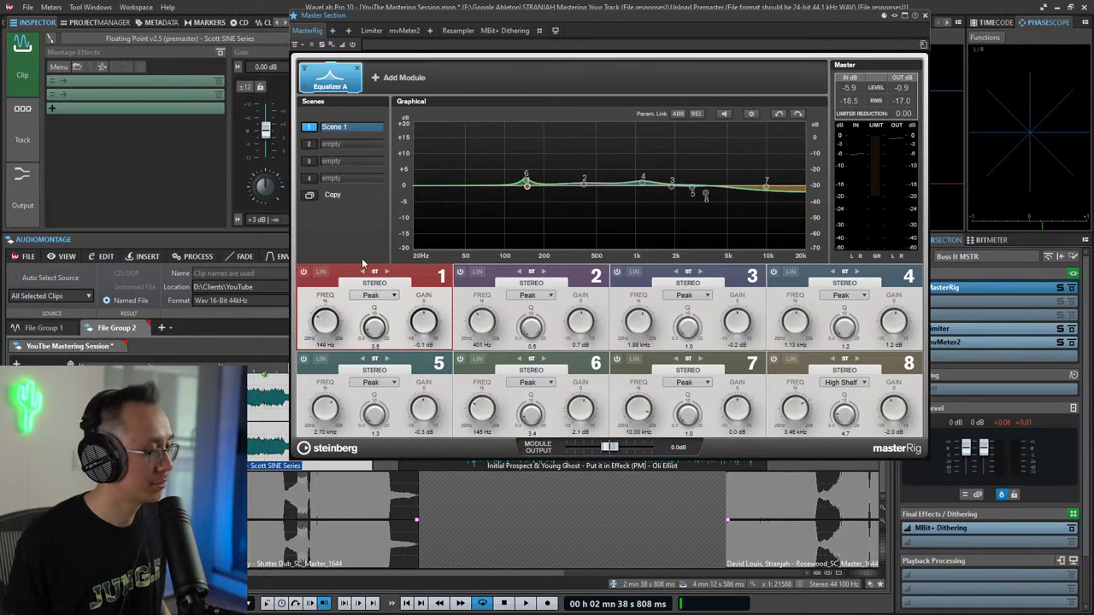
Step: Switch band 1 to Low Shelf, audition it at 11.0 dB and settle its gain at 1.8 dB with short playback passes
click(374, 295)
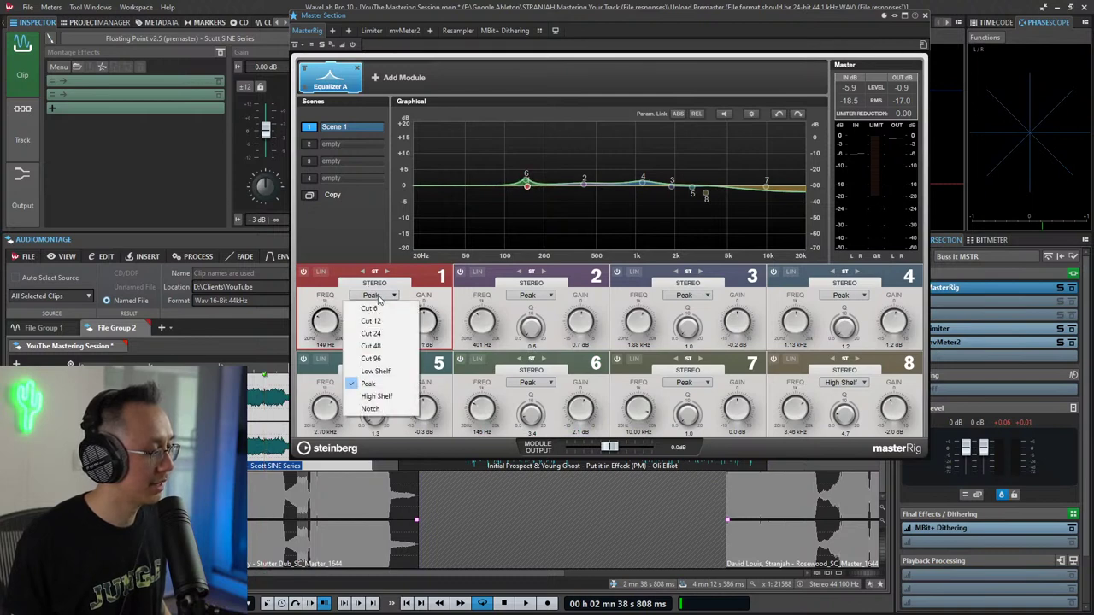
click(391, 373)
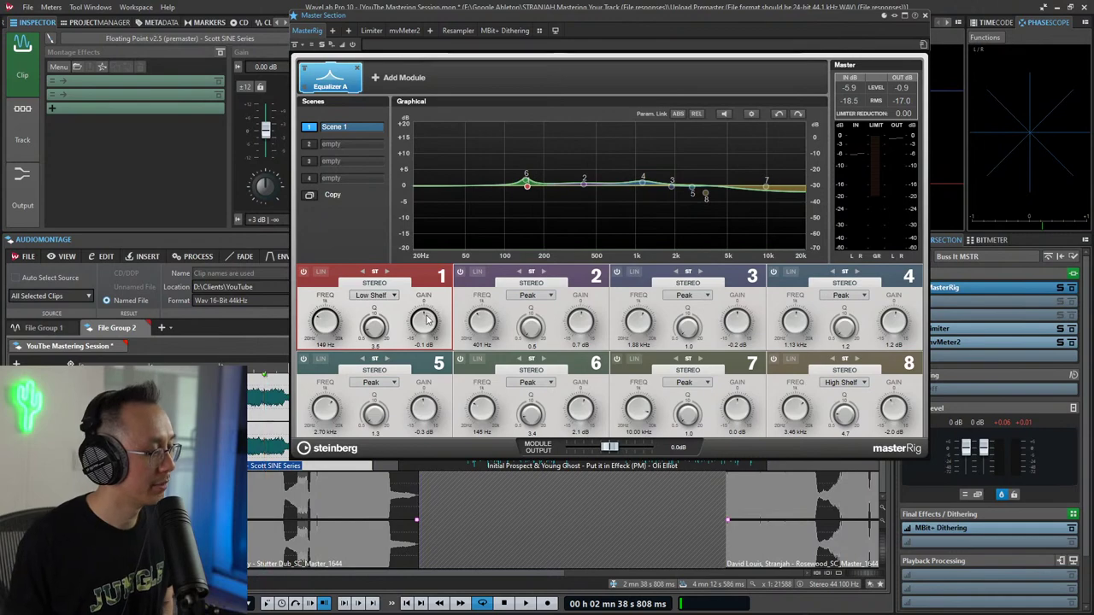
drag(430, 320, 430, 282)
key(space)
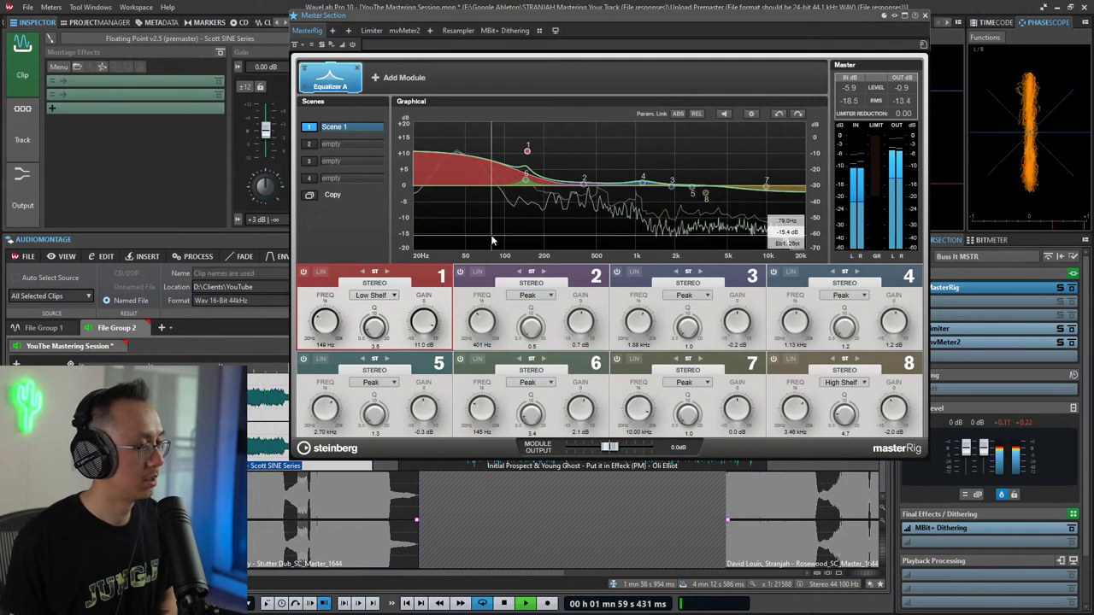
drag(423, 322, 425, 357)
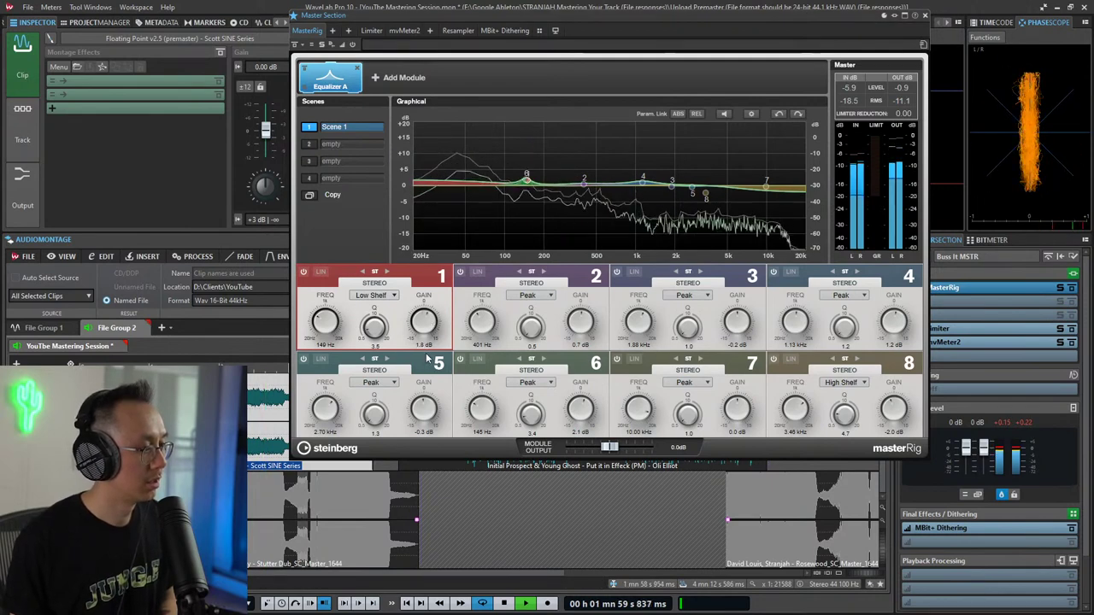
key(space)
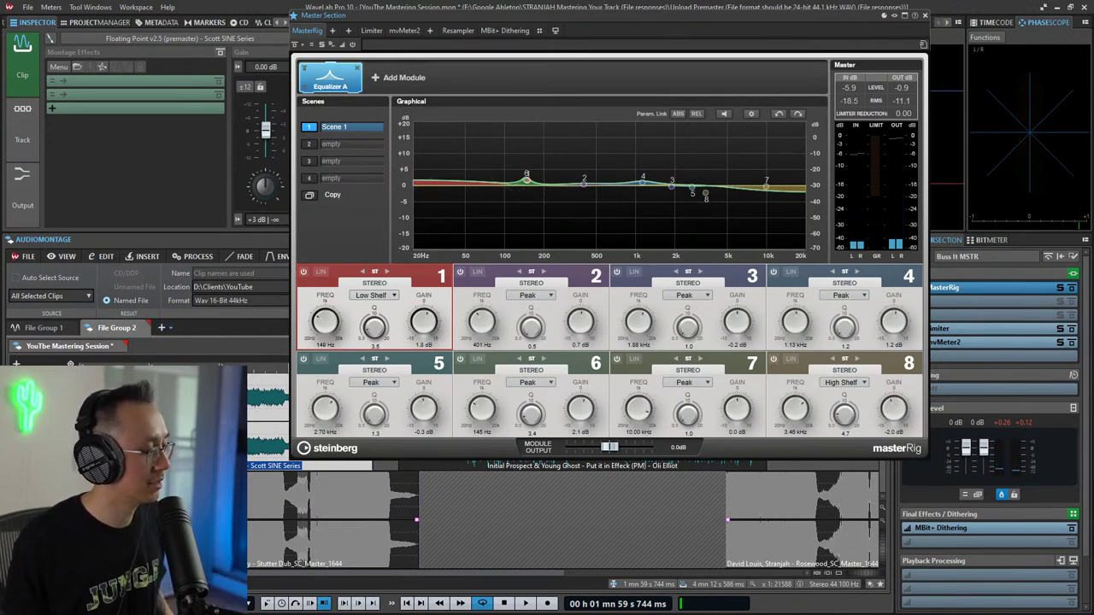
key(space)
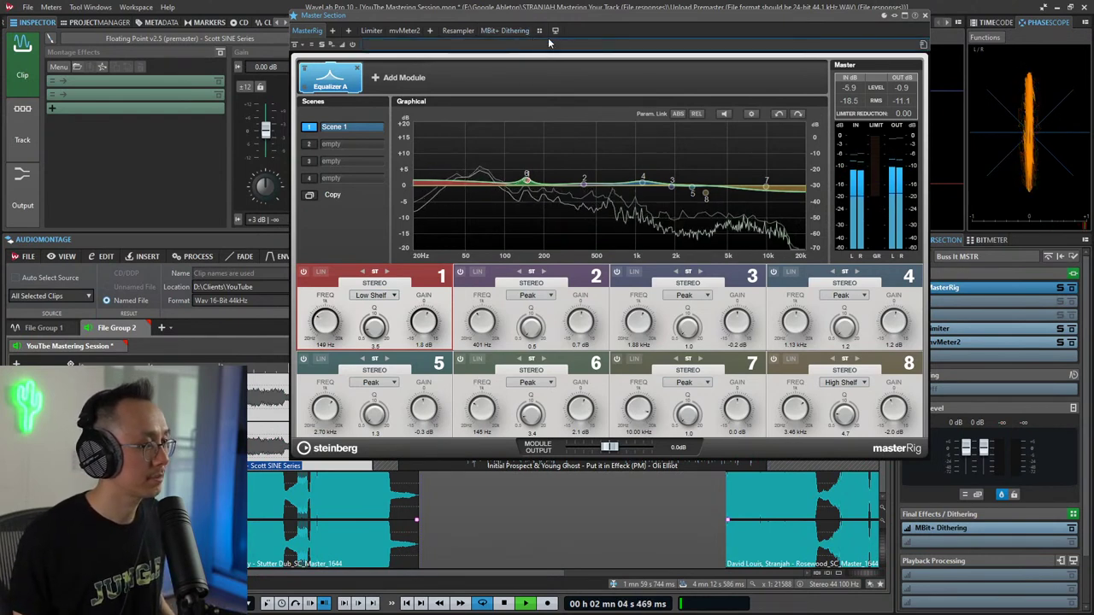
key(space)
Step: Switch the meter display to the Spectrometer and close the Master Section plug-in window that covers it
drag(580, 26, 702, 74)
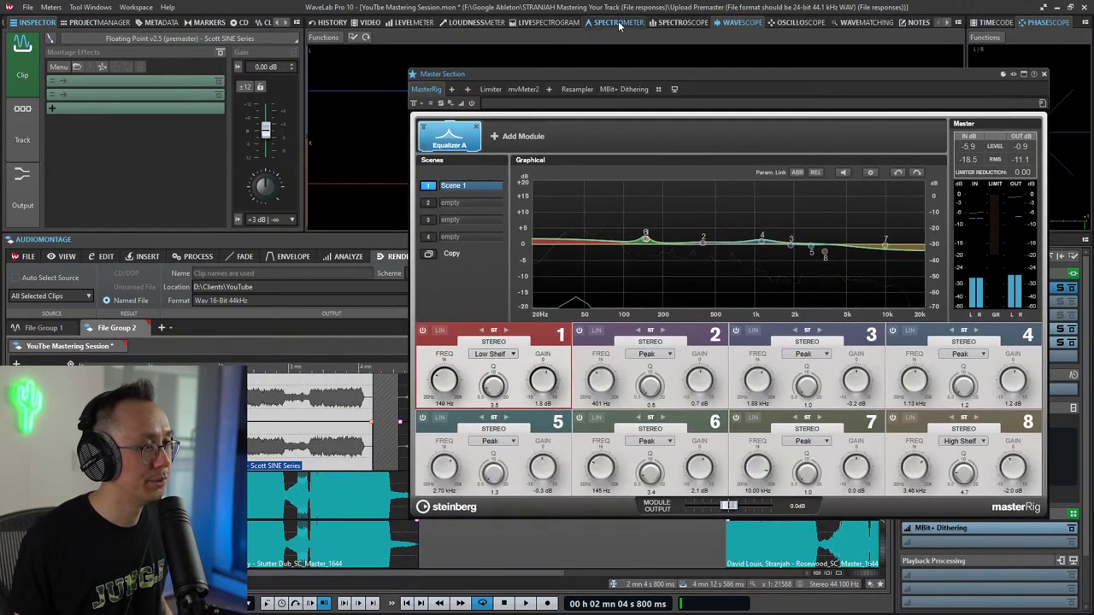
click(687, 23)
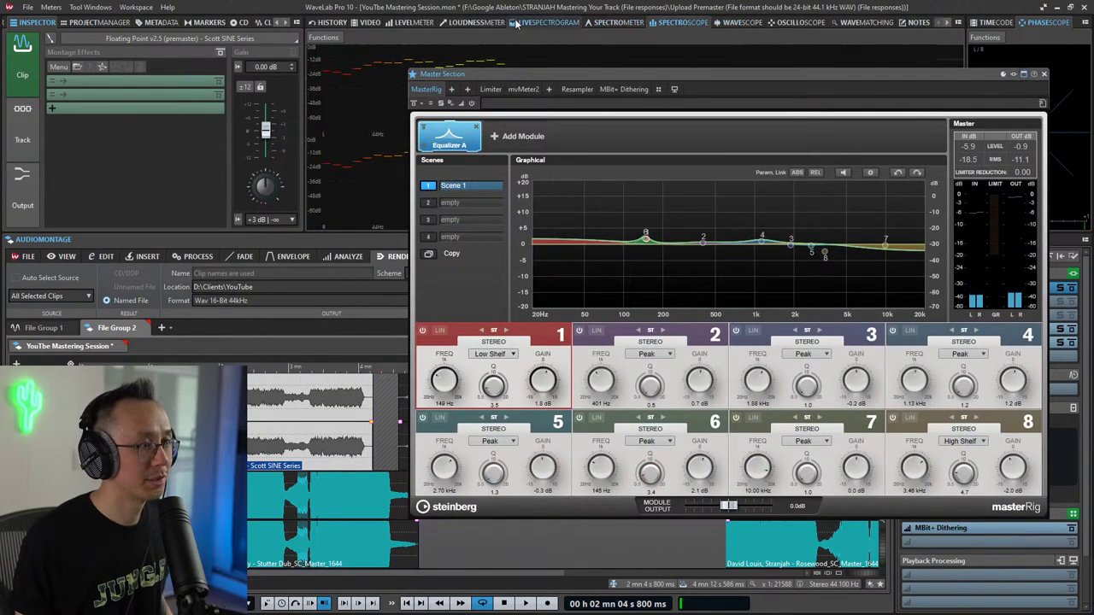
click(622, 24)
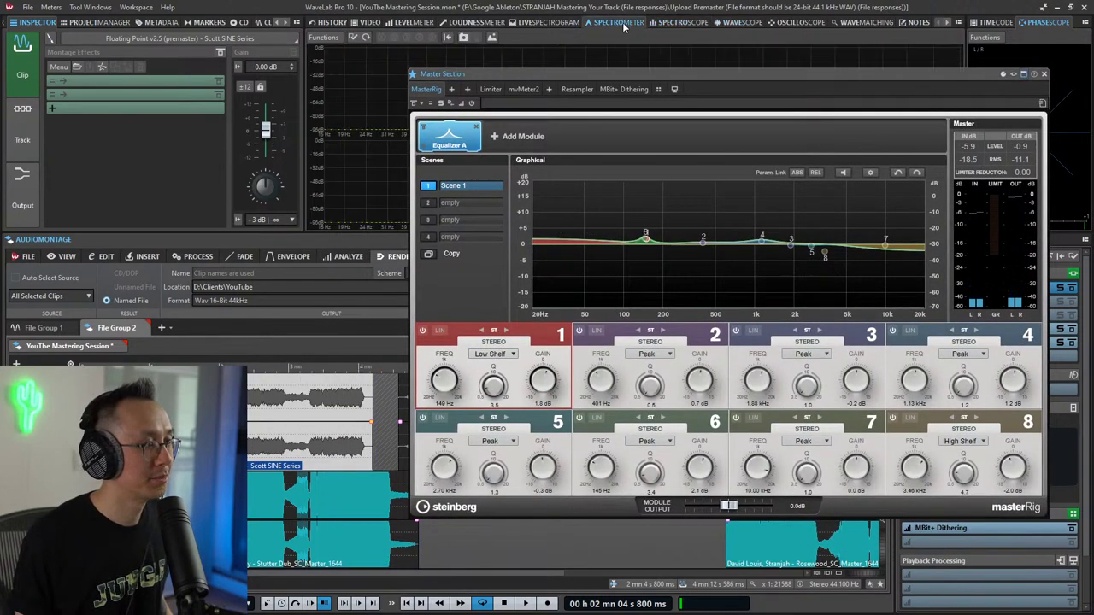
click(1043, 74)
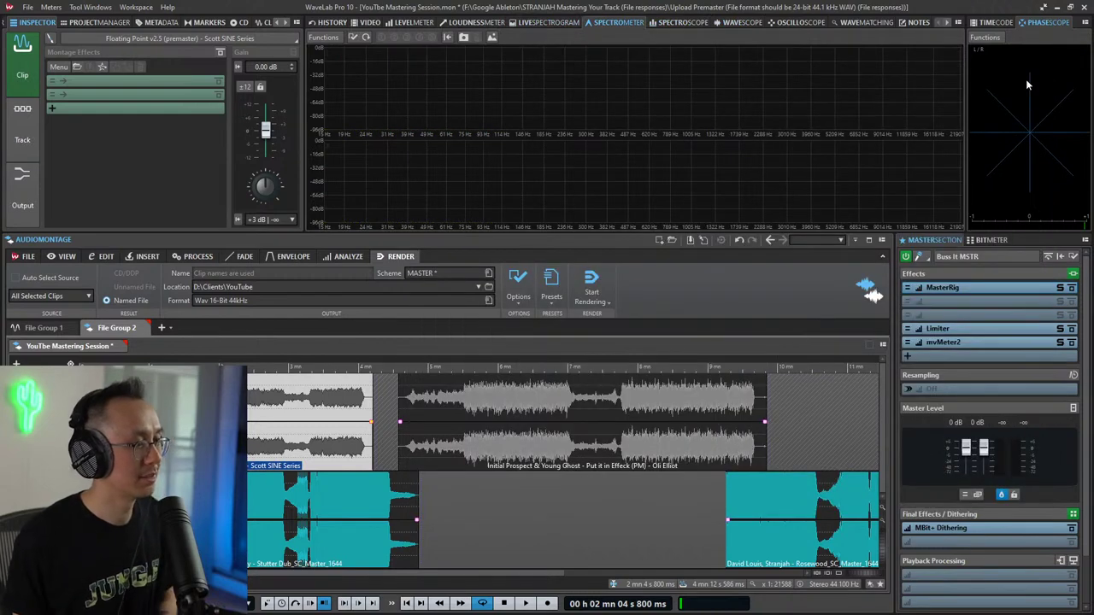
Step: Play the track in short passes and examine its frequency peaks in the Spectrometer
key(space)
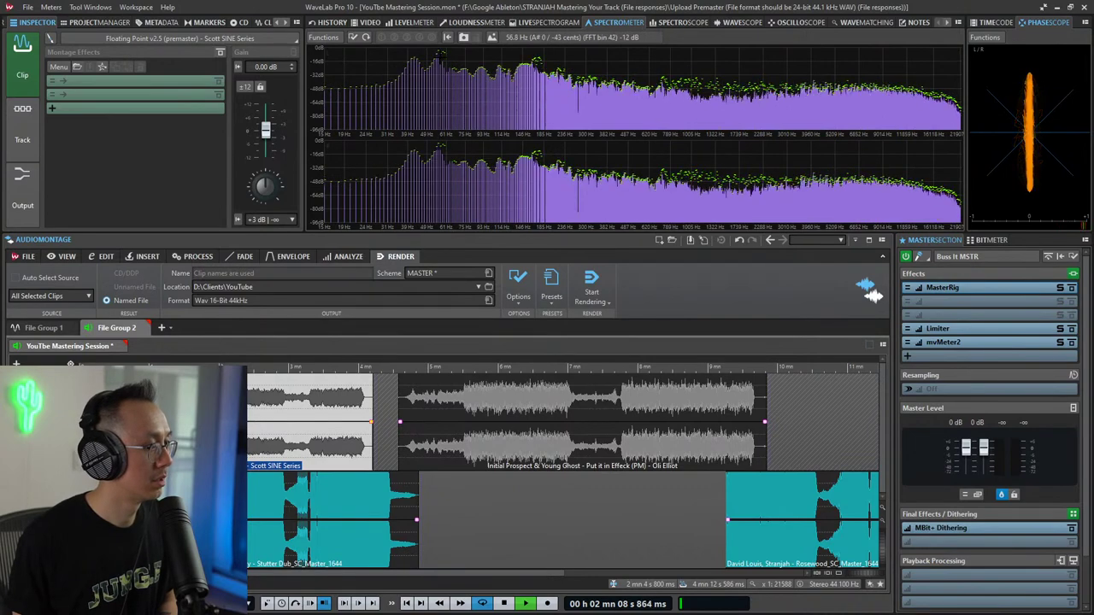
key(space)
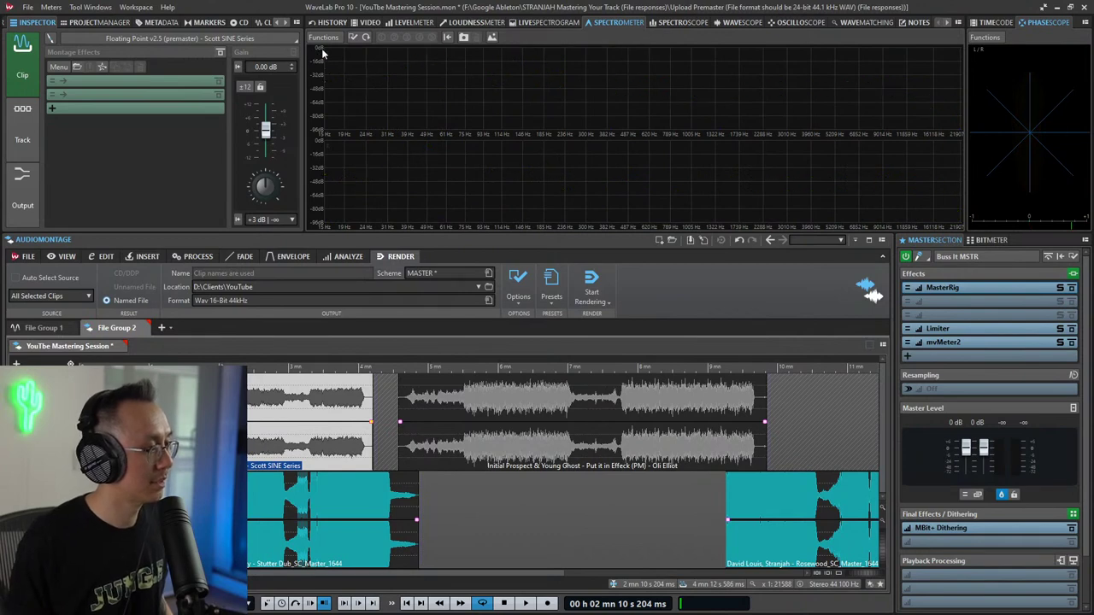
right_click(319, 75)
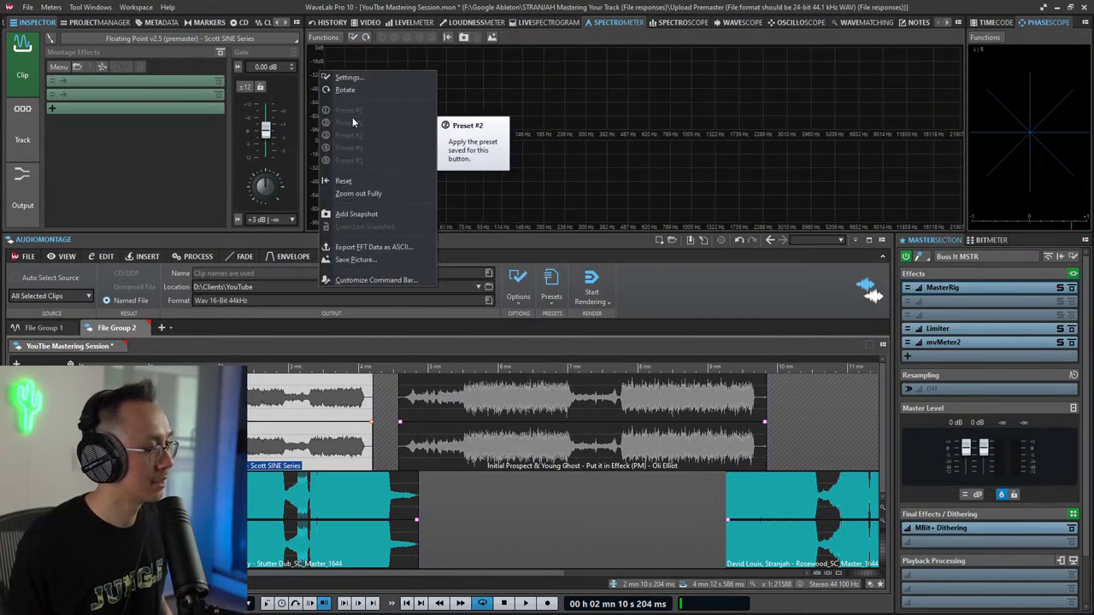
click(492, 53)
key(space)
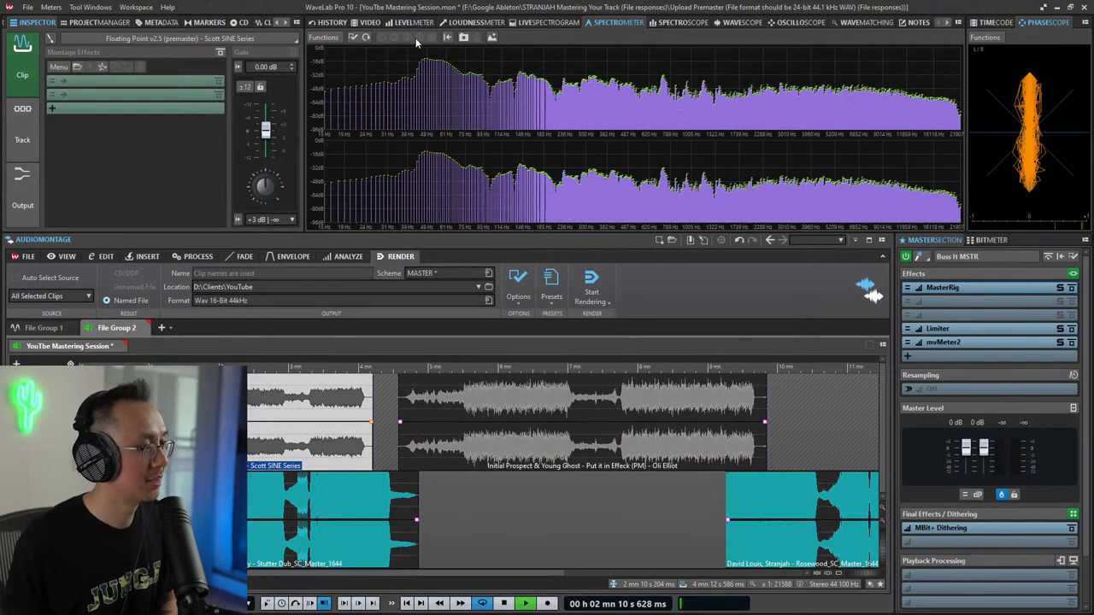
key(space)
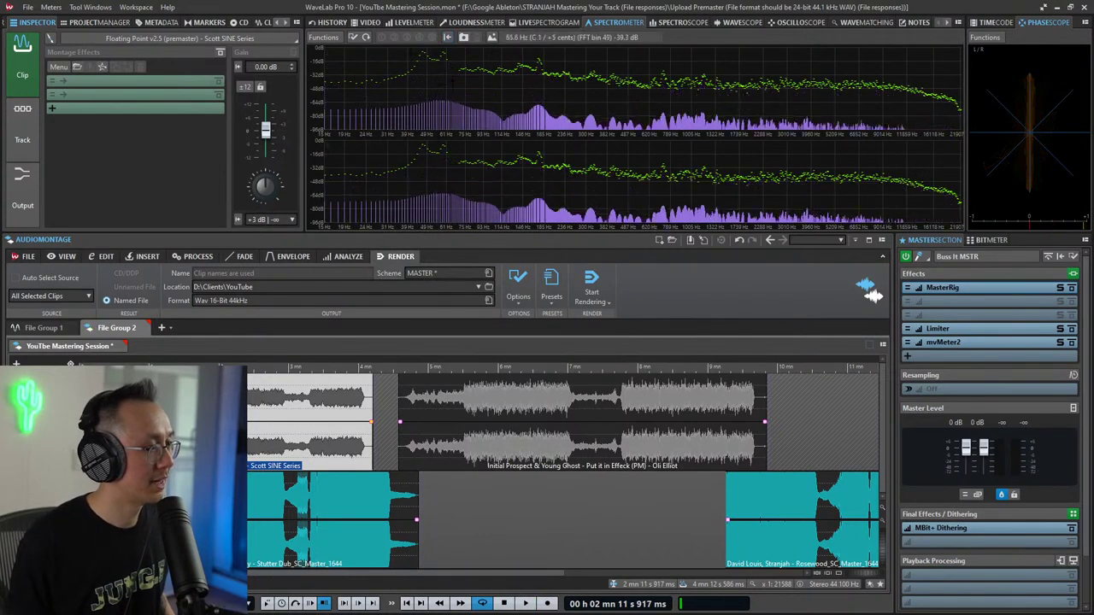
key(space)
right_click(316, 88)
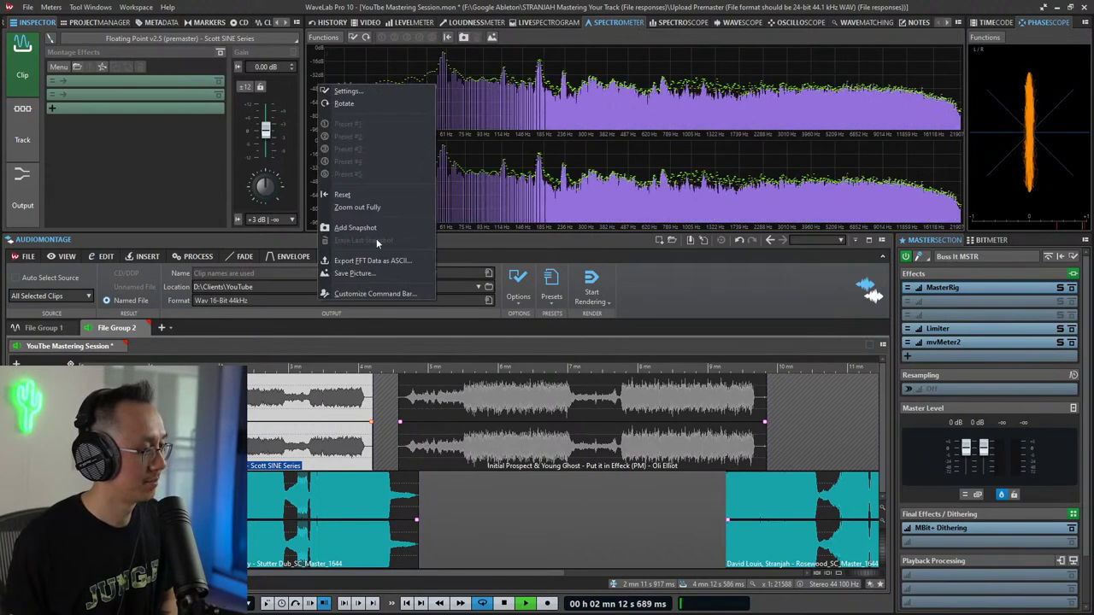
click(391, 293)
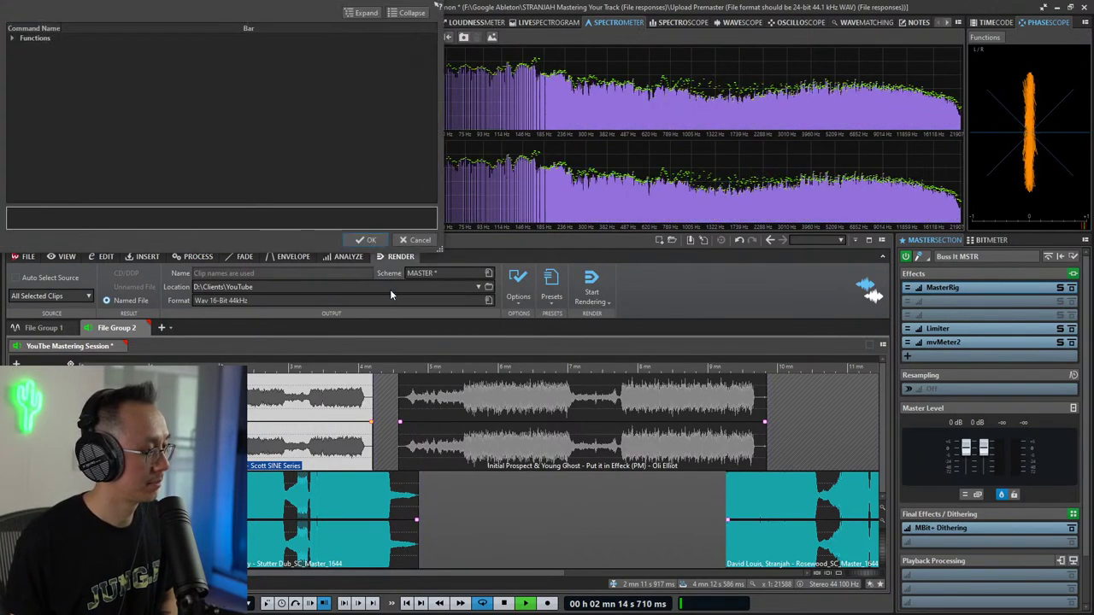
click(416, 240)
Step: Try a lower limit of -24 dB for the Spectrometer's level ruler during playback, leave the settings and stop playback
right_click(442, 142)
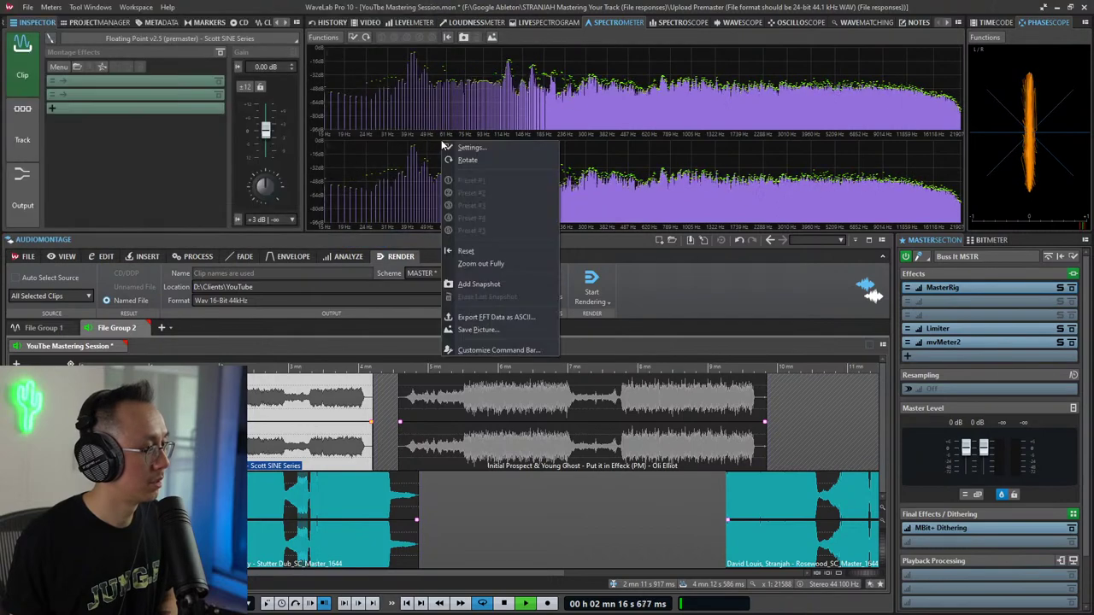
click(478, 152)
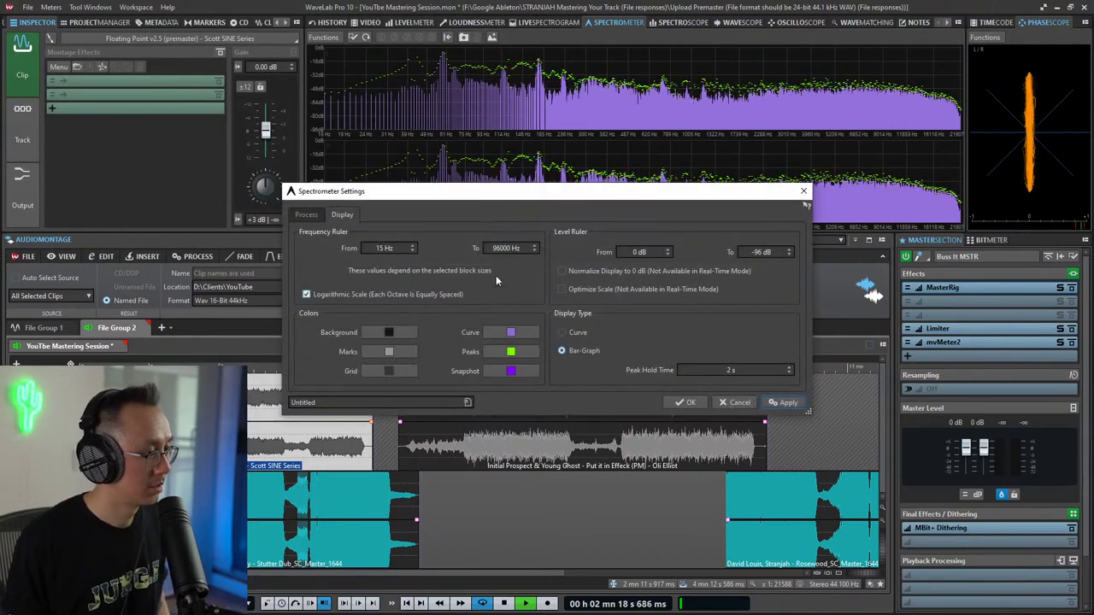
drag(765, 252, 711, 253)
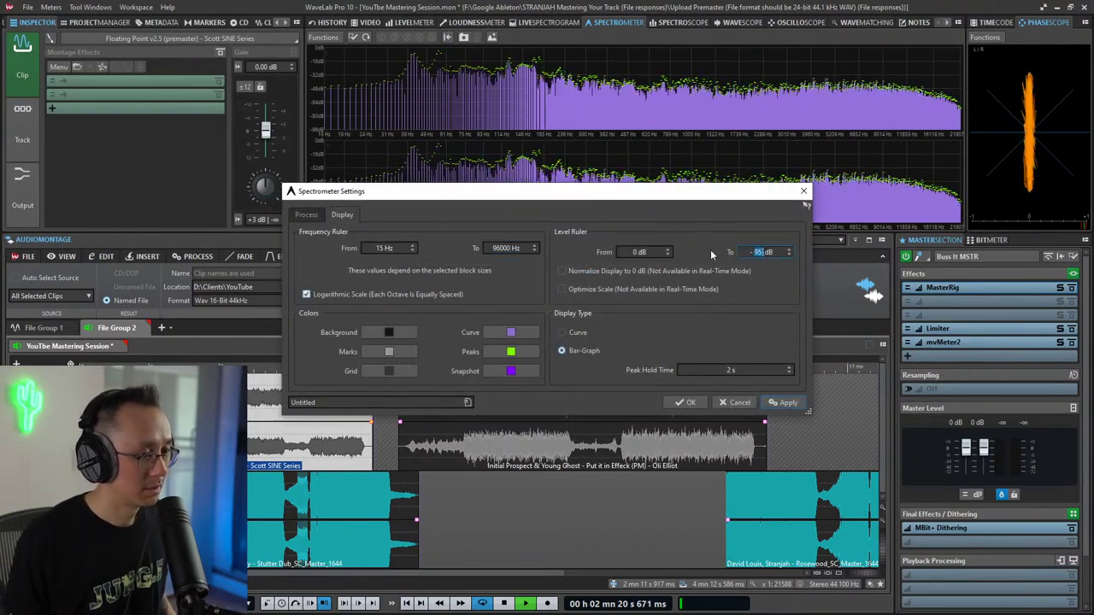
text(24)
key(Return)
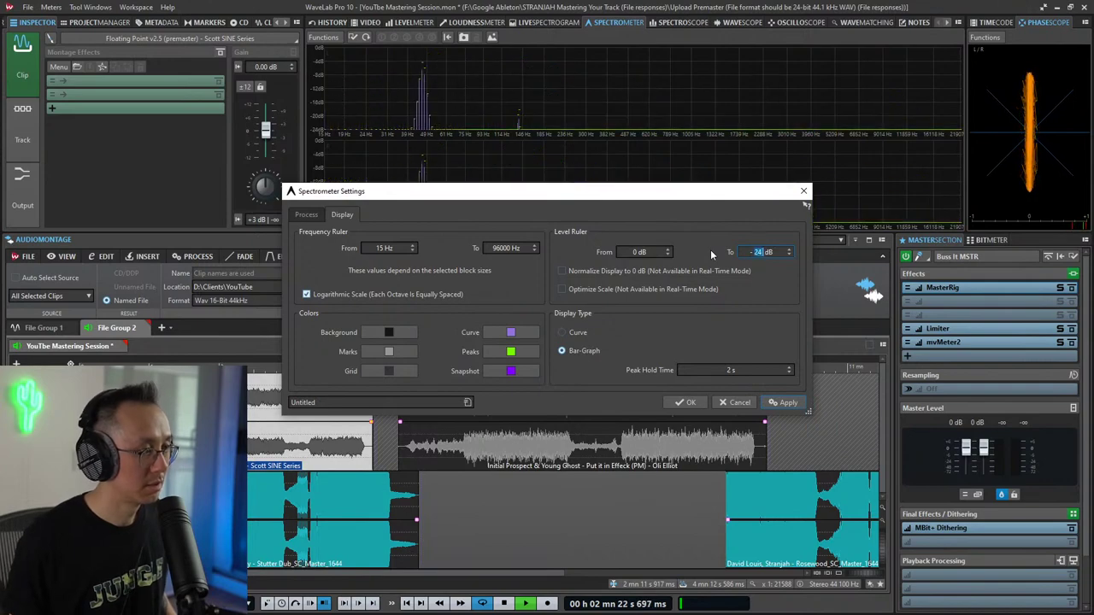
click(804, 188)
key(space)
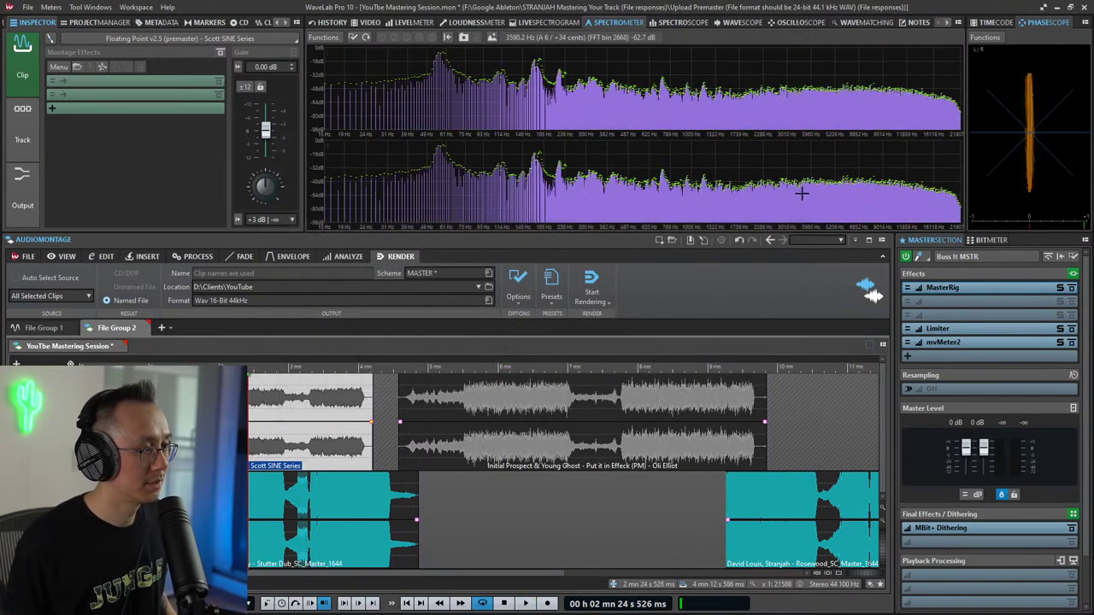
Step: Retry the -24 dB lower limit on the Spectrometer's level ruler with playback stopped, apply it and close the settings
right_click(541, 120)
click(568, 123)
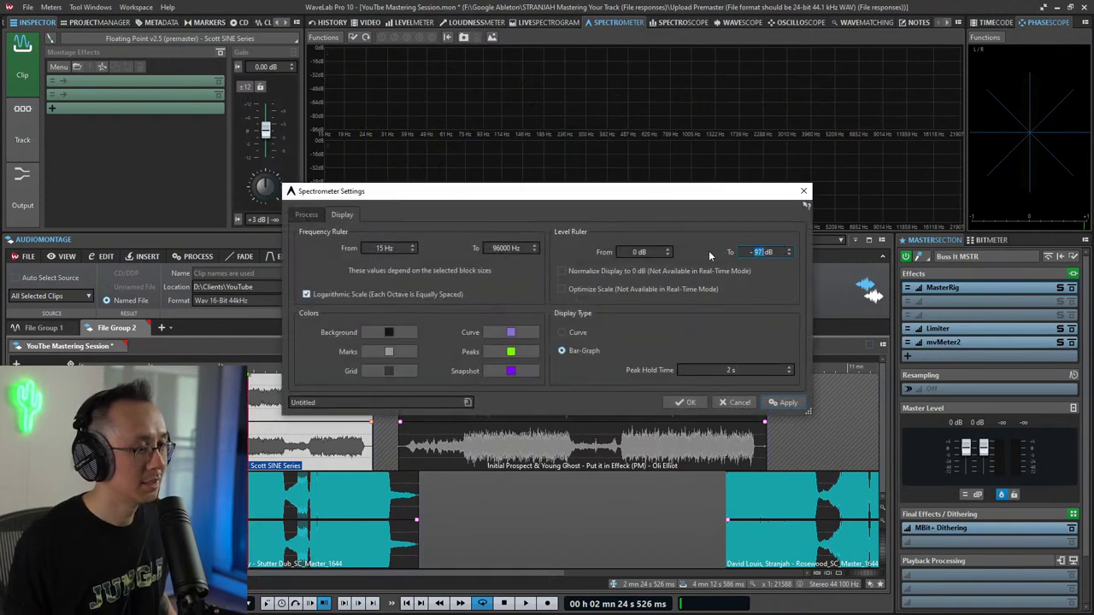
text(24)
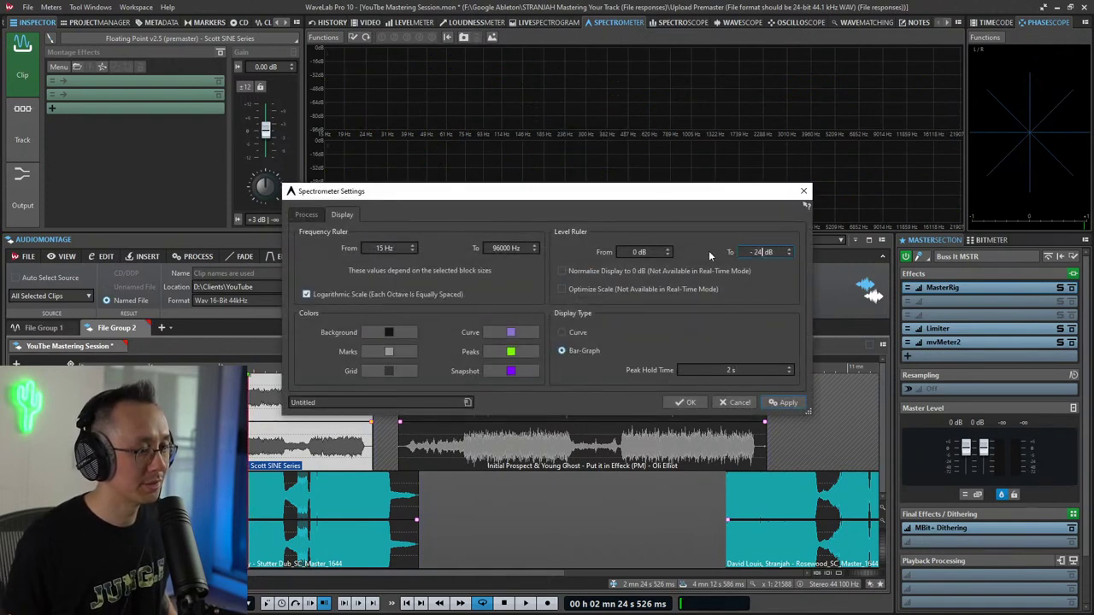
click(784, 404)
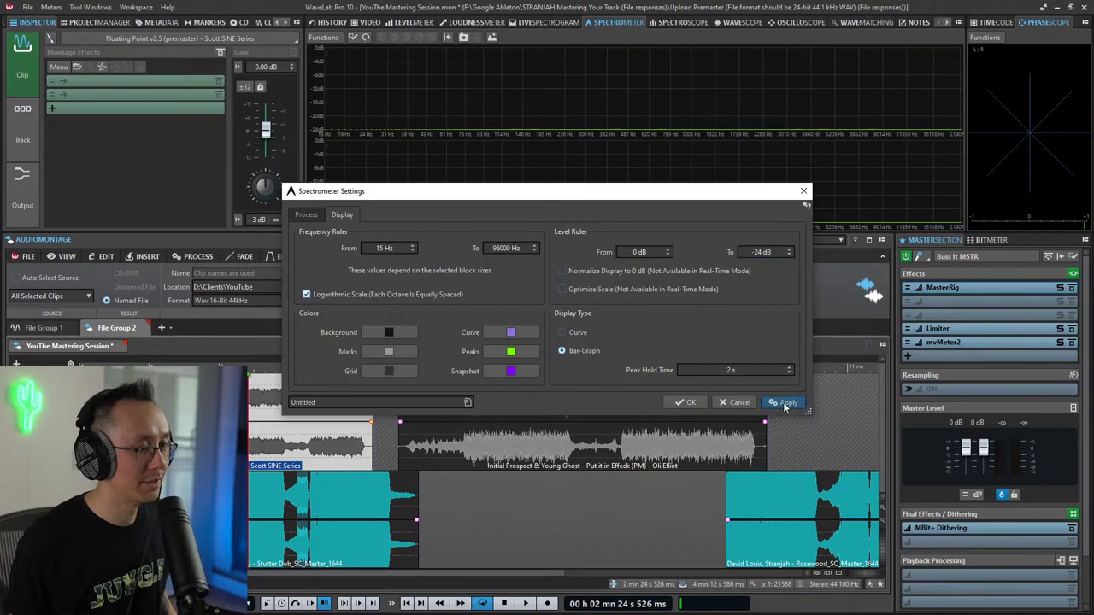
click(804, 191)
Step: Set the lower end of the Spectrometer's level ruler to about -40 dB, apply it and save the settings
right_click(537, 109)
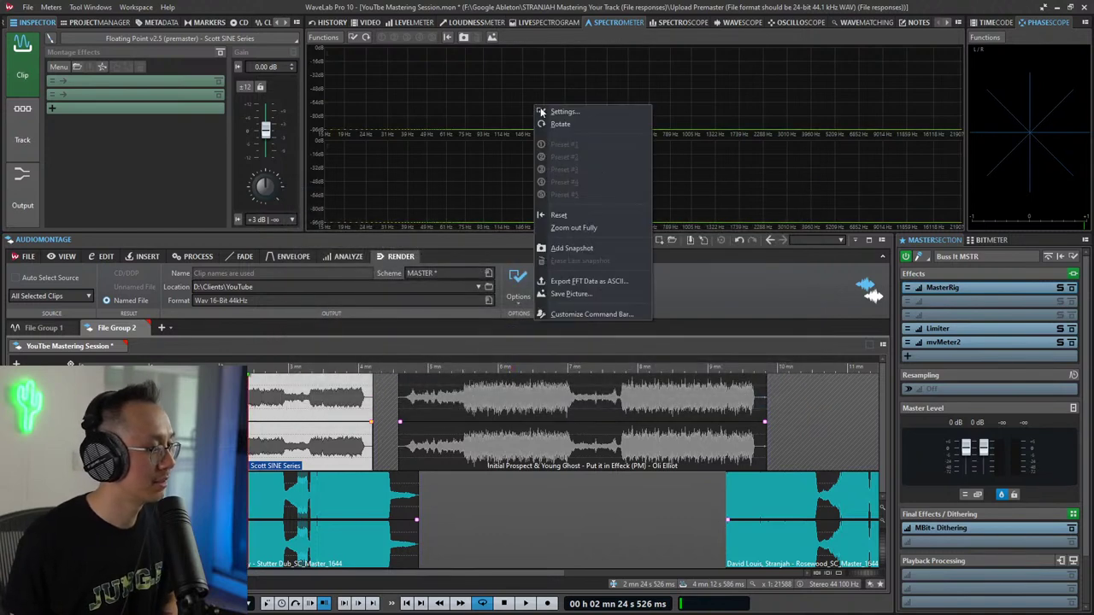
click(573, 112)
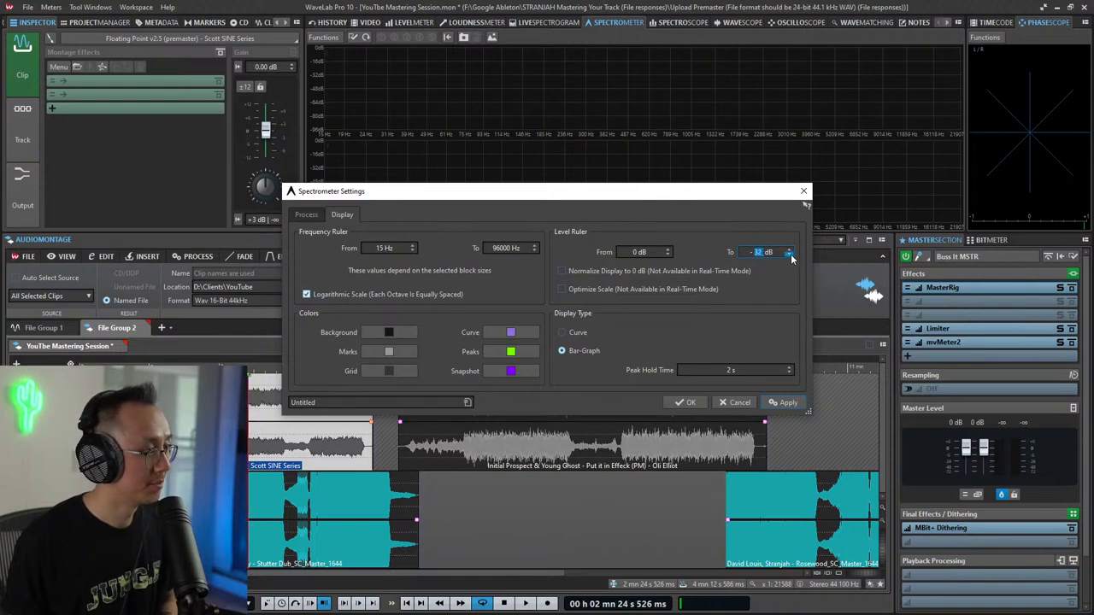
click(781, 403)
click(686, 403)
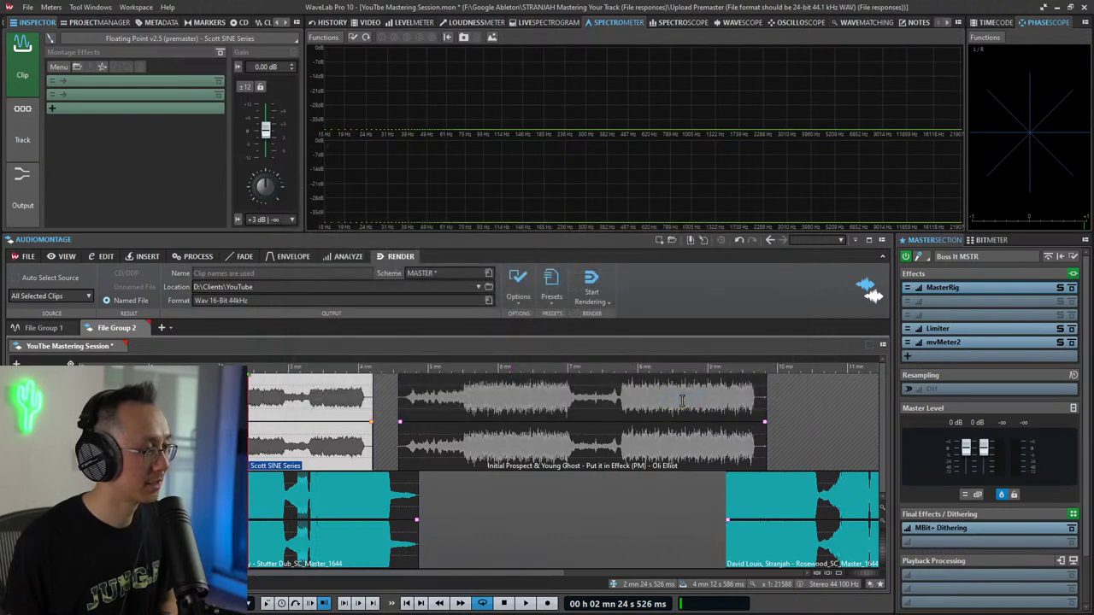
Step: Play the Stutter Dub reference track in short passes and examine its low-frequency peaks in the Spectrometer
key(space)
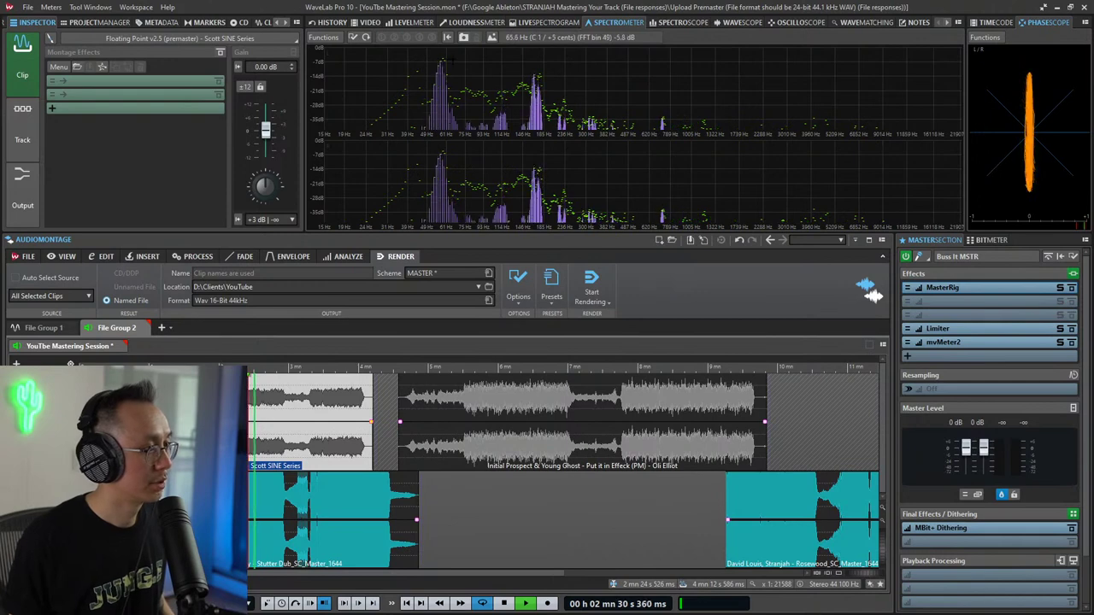
key(space)
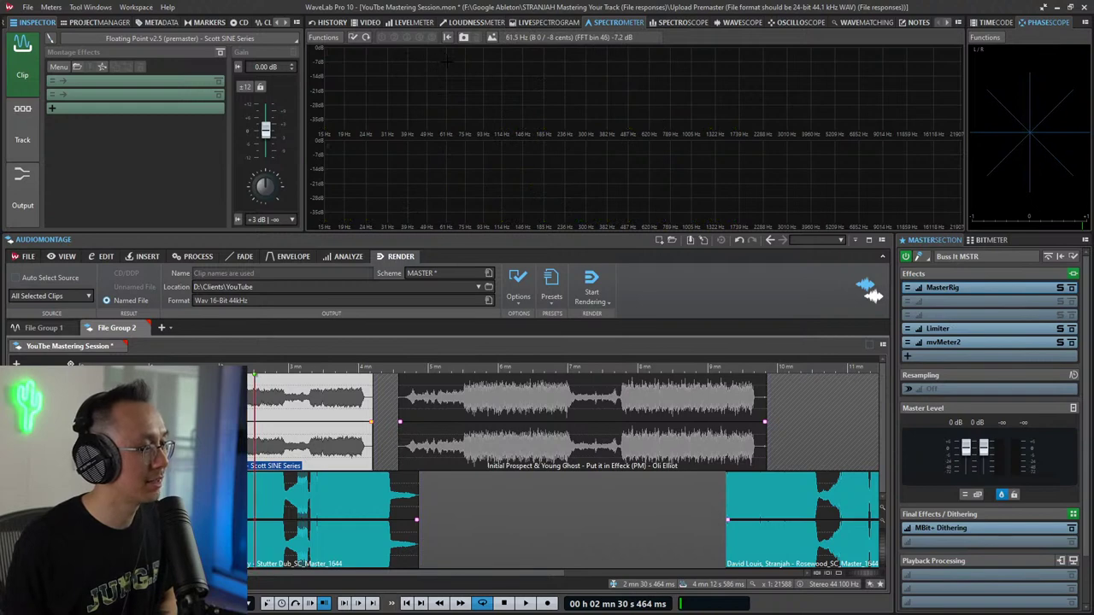
key(space)
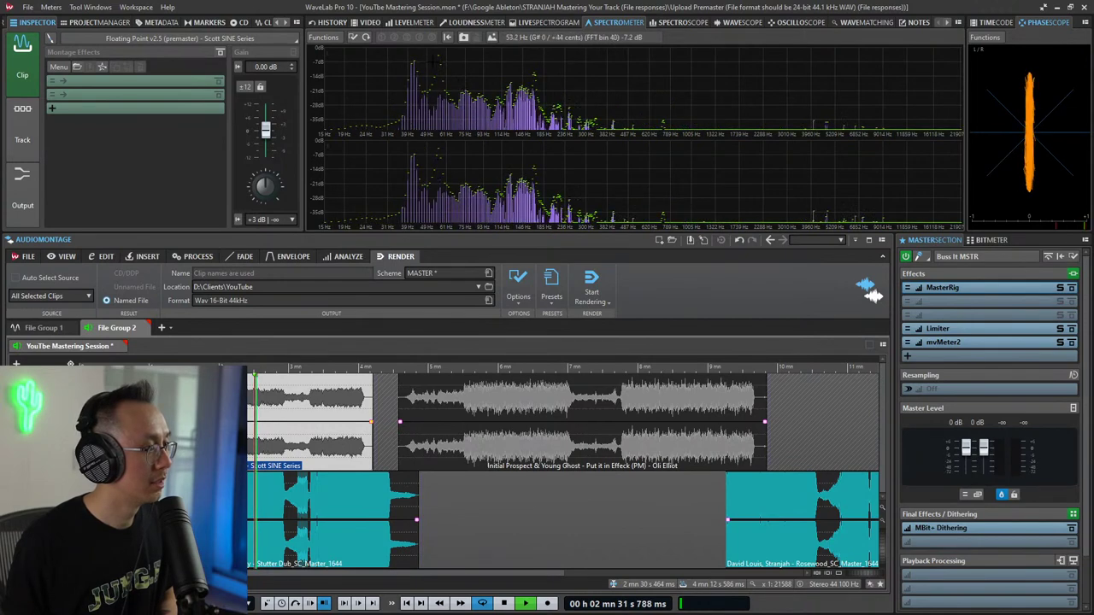
key(space)
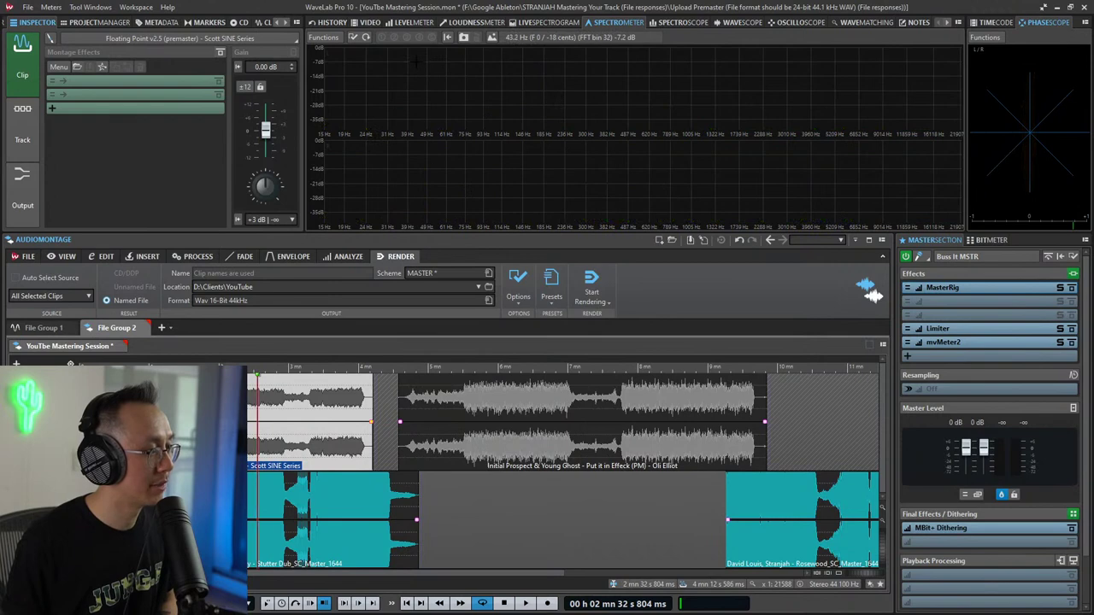
key(space)
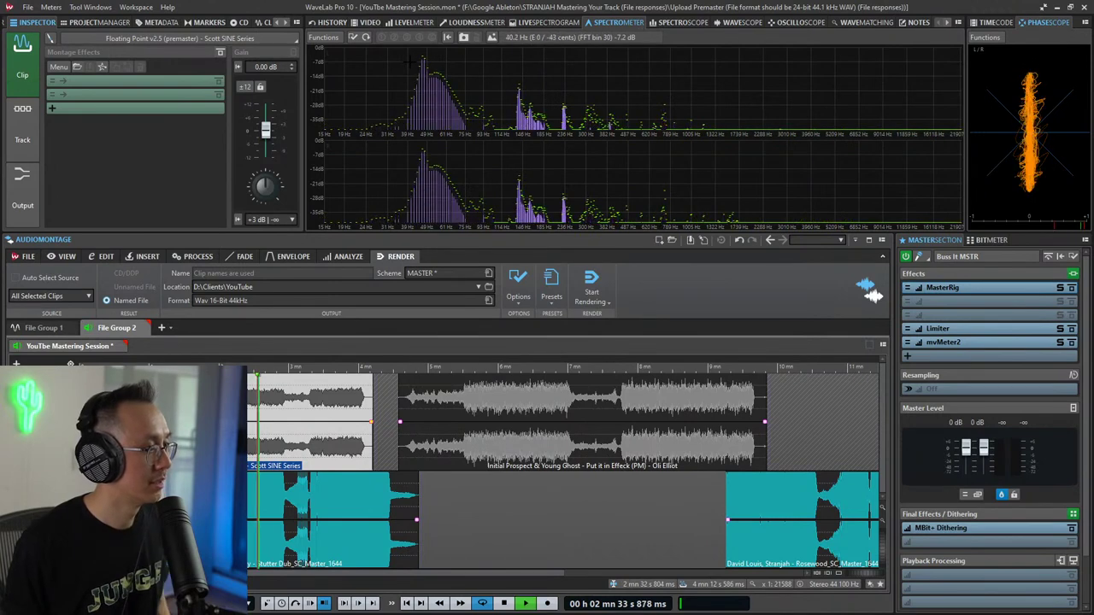
key(space)
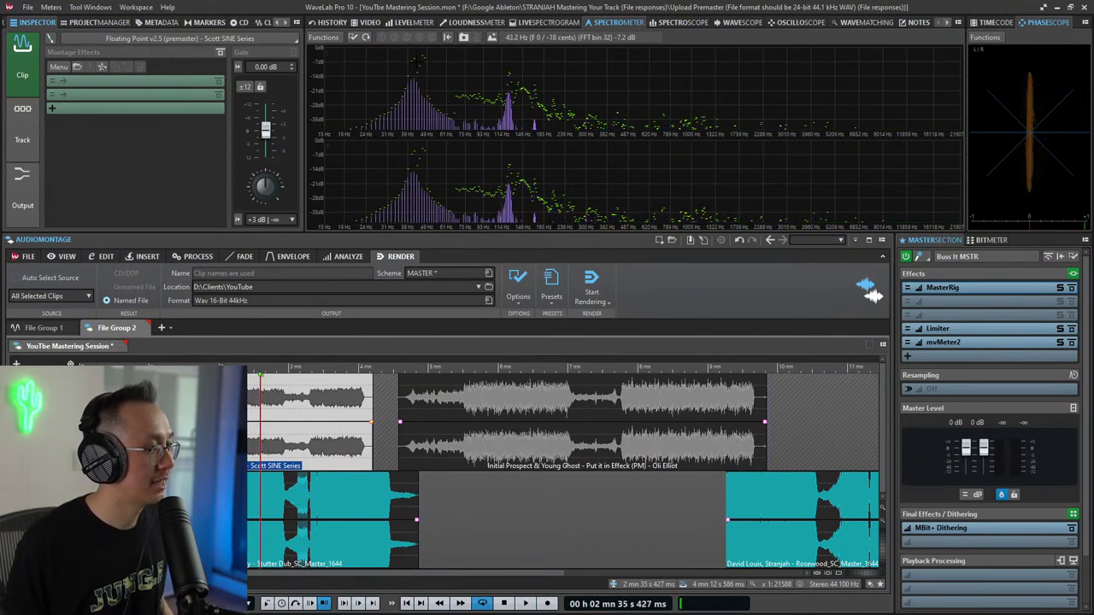
key(space)
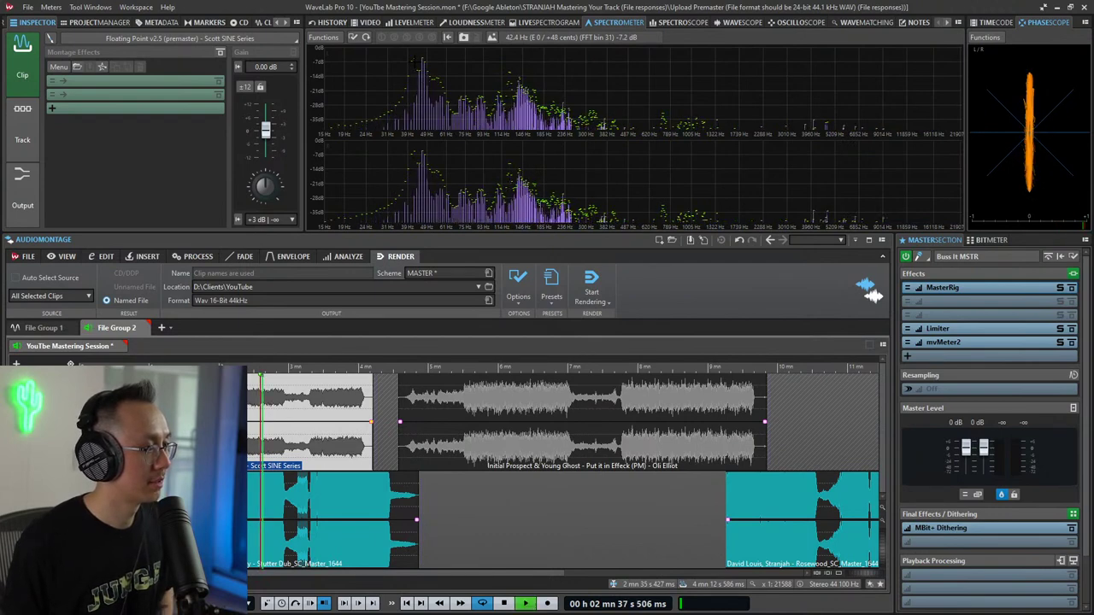
key(space)
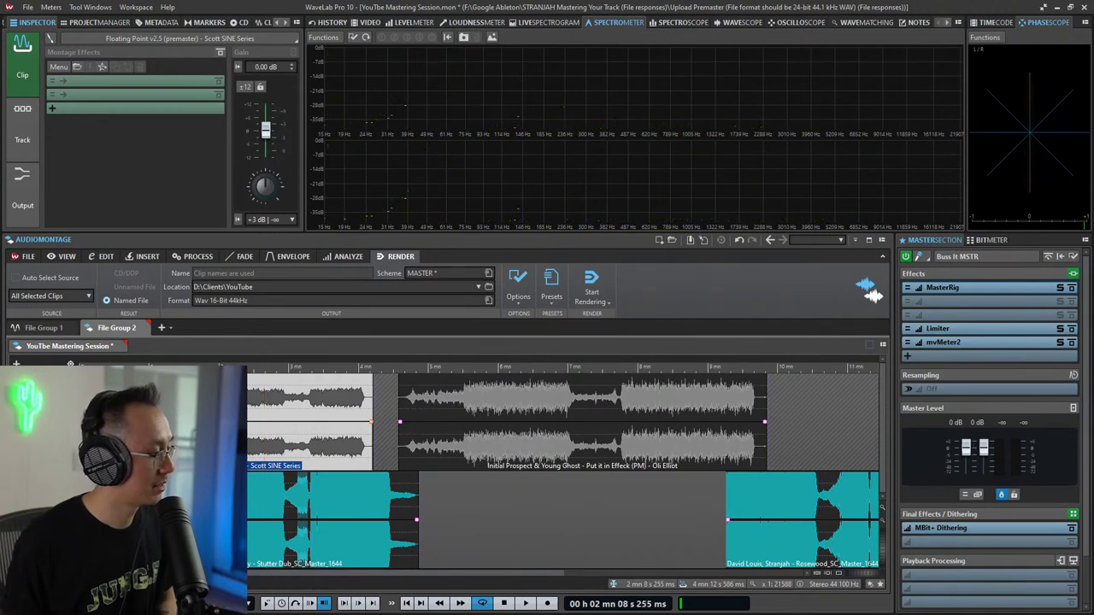
Step: Switch the audition from the Stutter Dub reference to the Floating Point premaster's track and play it in short passes
click(52, 397)
key(space)
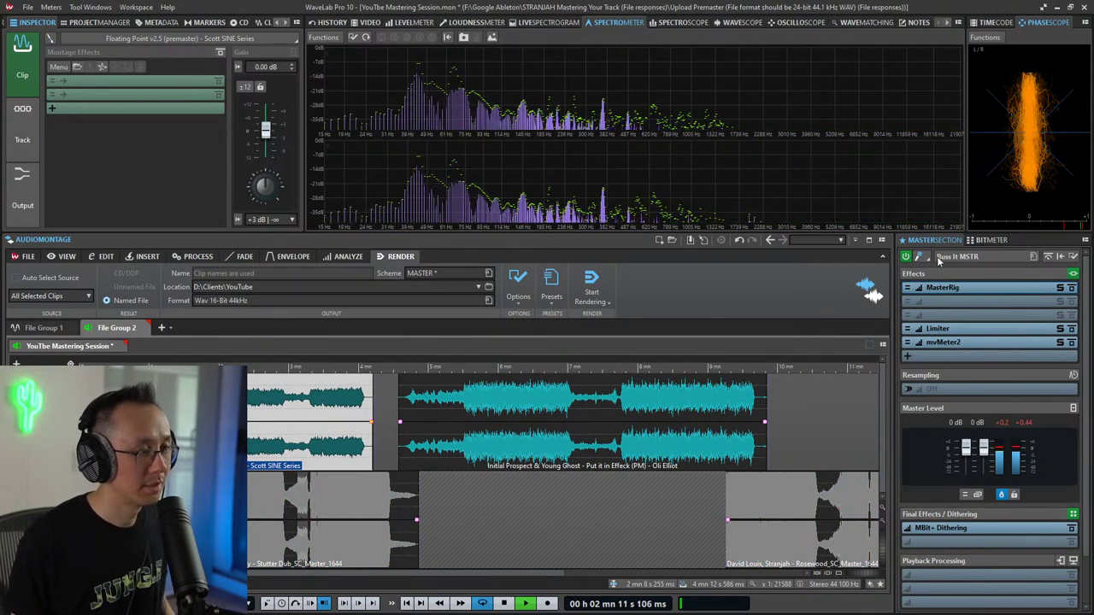
key(space)
click(954, 244)
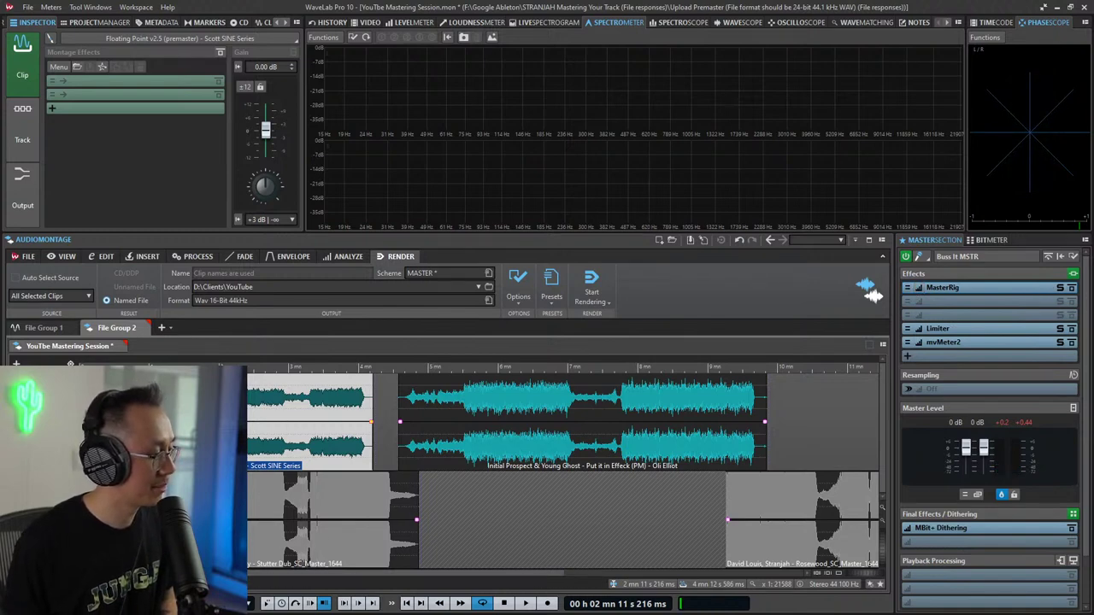
click(235, 539)
key(space)
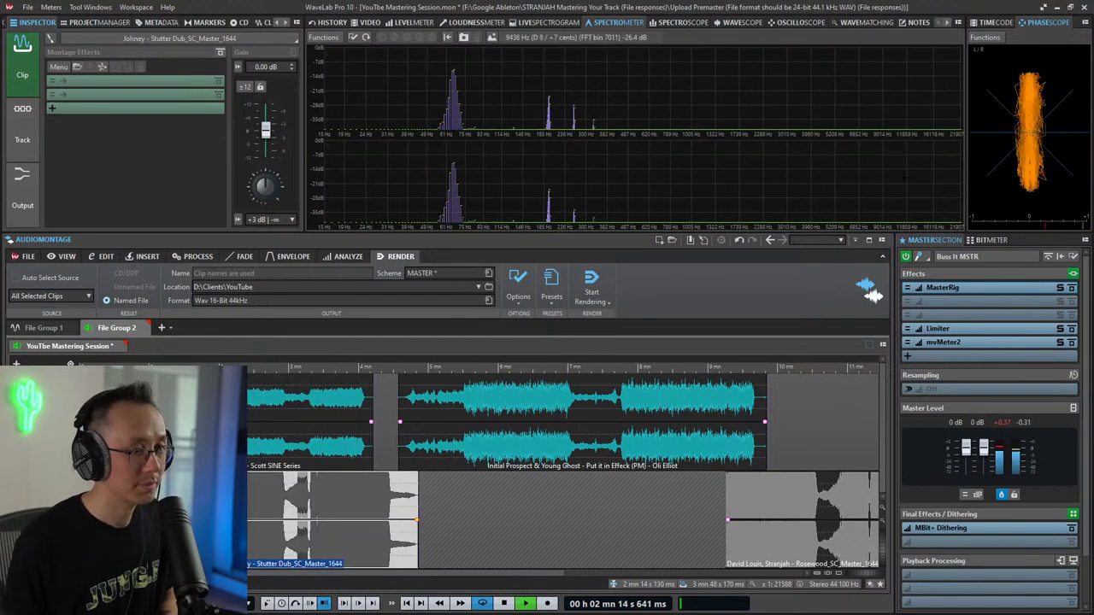
Step: Show the Loudness Meter and measure the Floating Point premaster's loudness while replaying it from just after 2:06
click(479, 23)
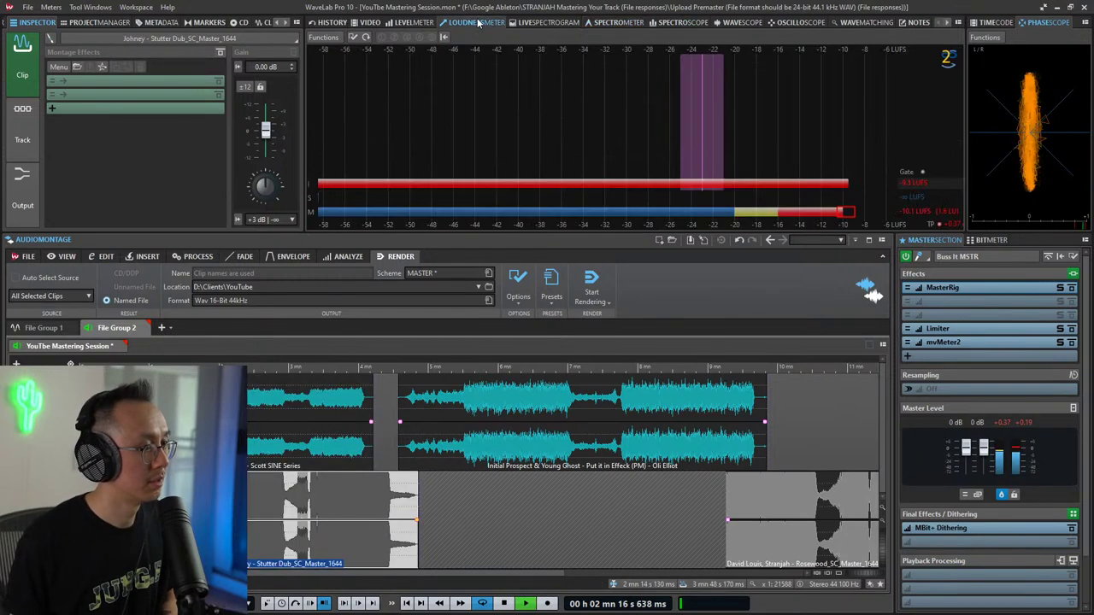
key(space)
key(space)
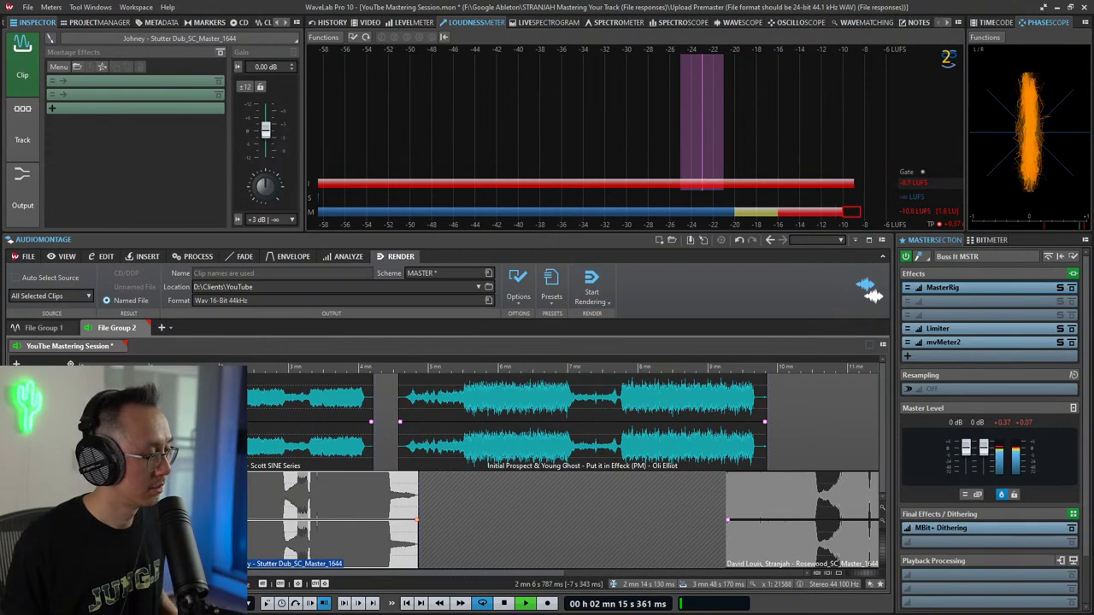
click(330, 399)
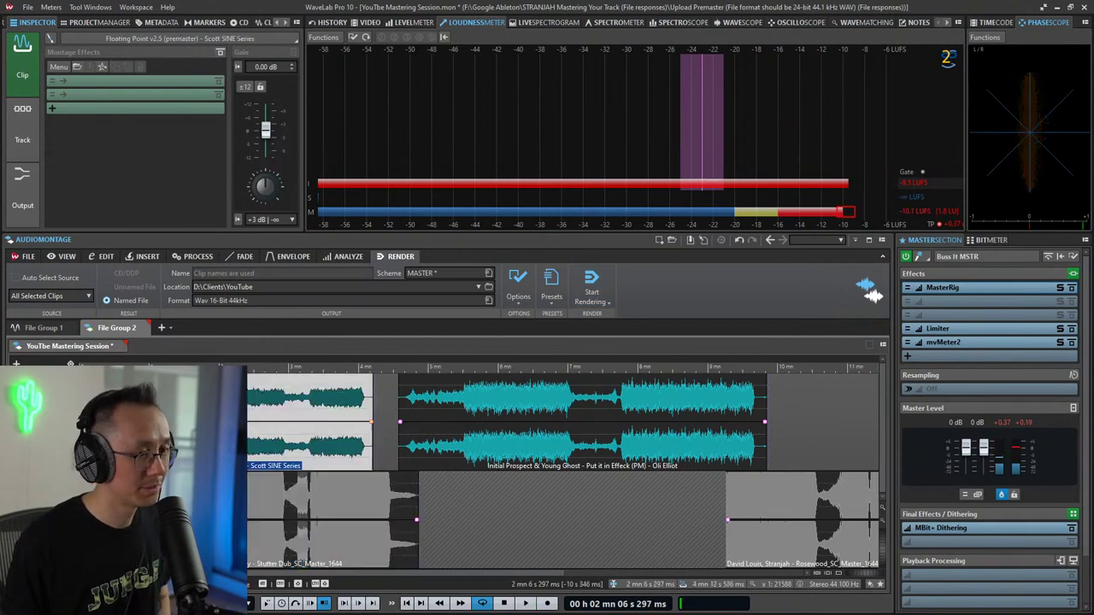
key(space)
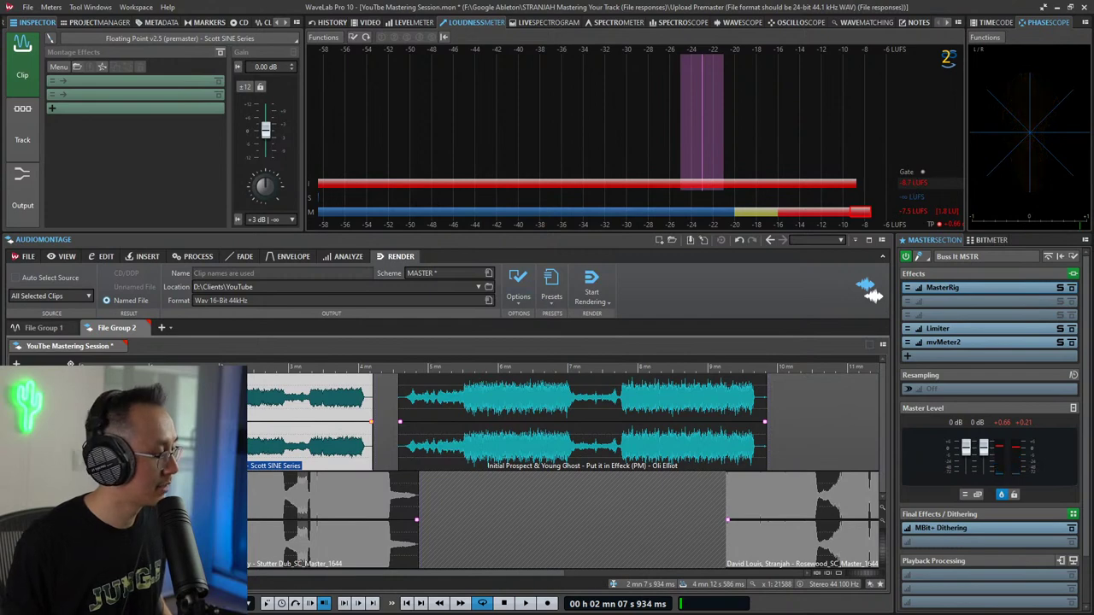
Step: Switch the audition to the Stutter Dub reference, reset the Loudness Meter and play the track to measure its loudness
click(68, 486)
right_click(819, 129)
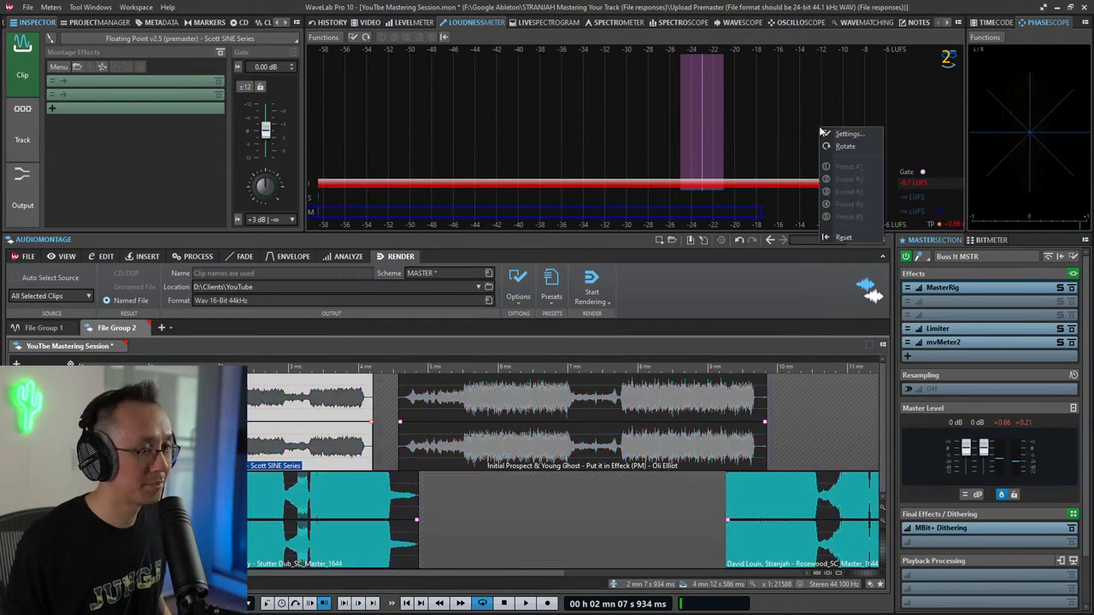
click(844, 237)
key(space)
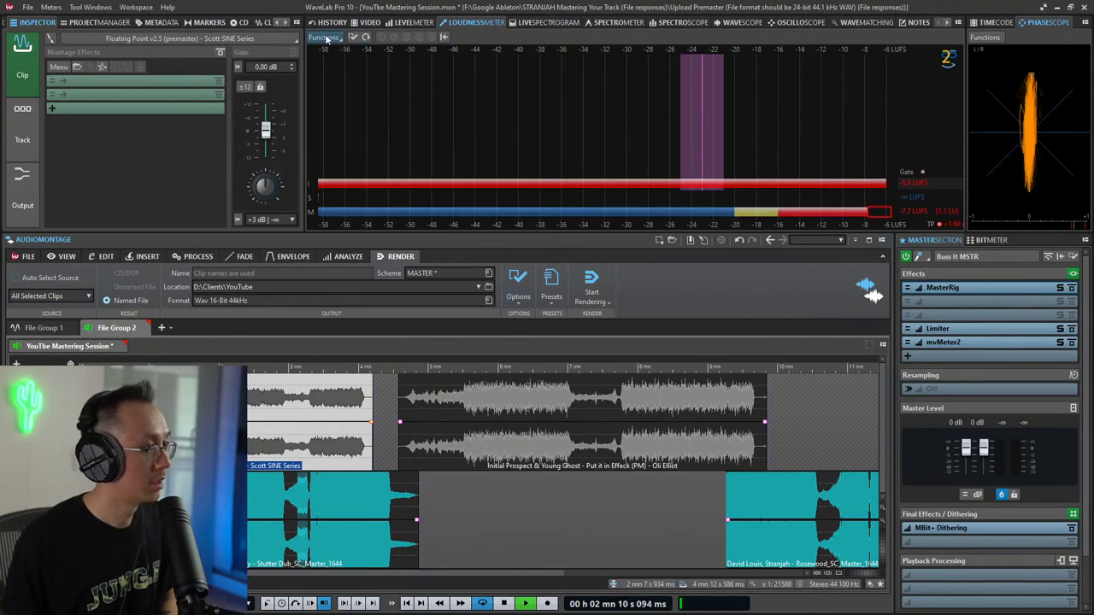
Step: Set the Stutter Dub clip's pre-gain to -3 dB in the montage's clip list
click(264, 23)
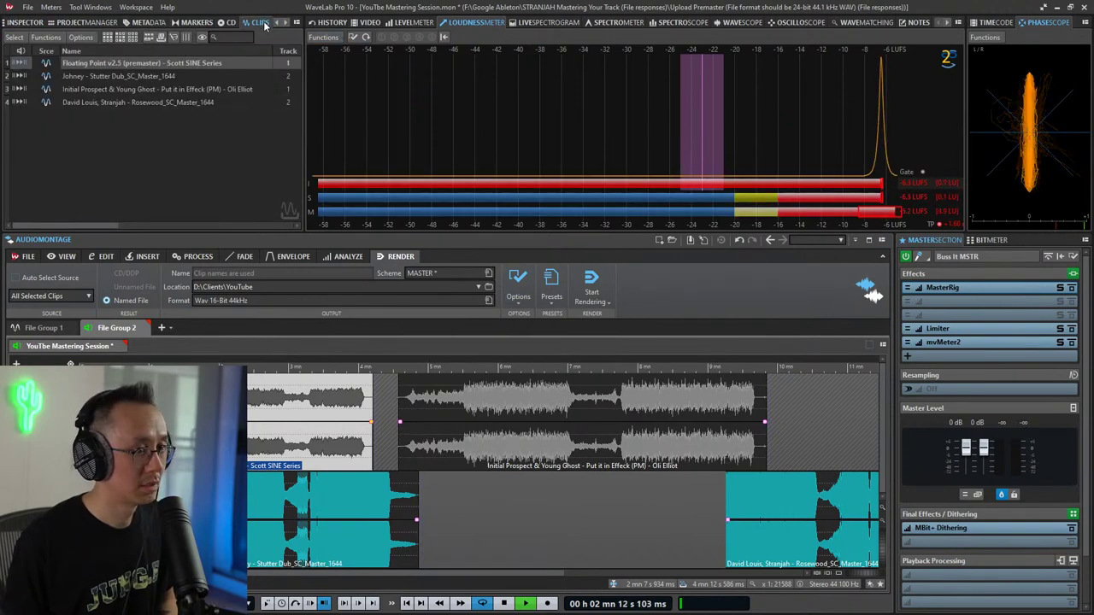
click(107, 227)
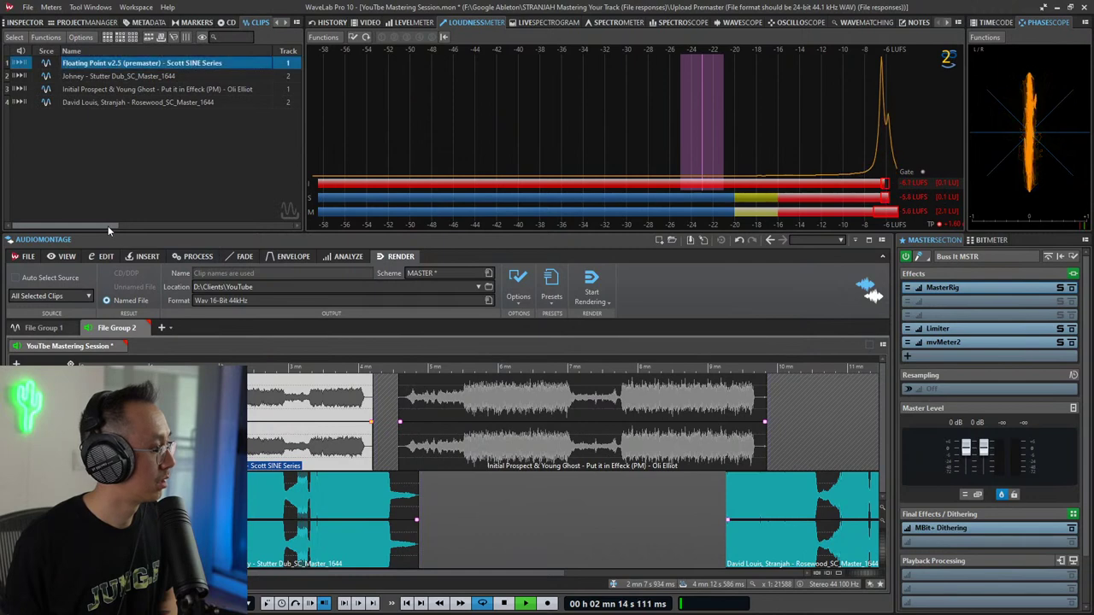
drag(108, 226, 315, 231)
double_click(164, 78)
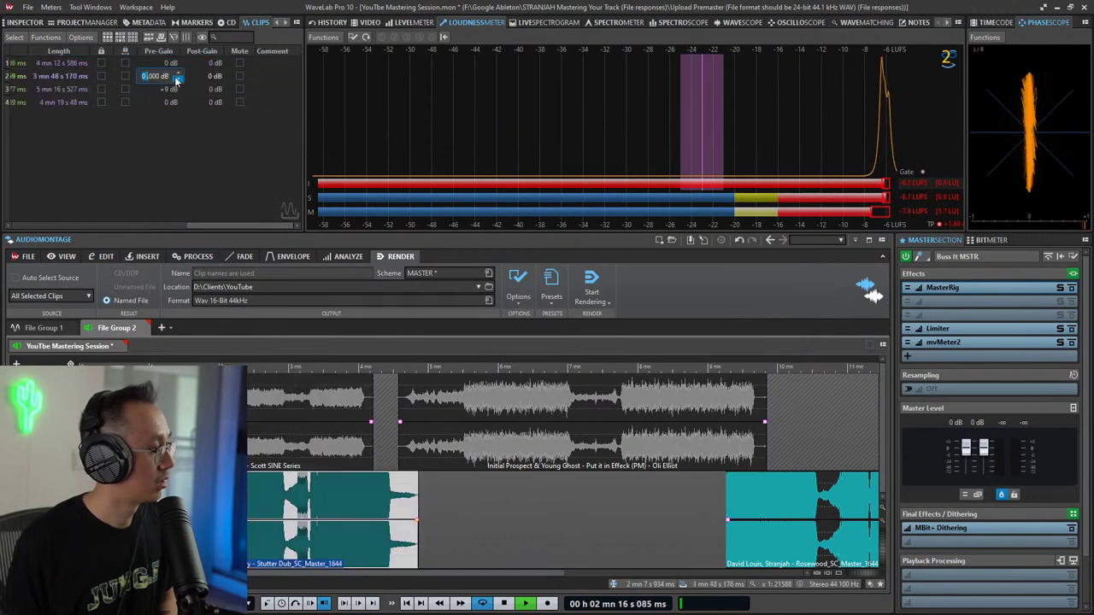
click(178, 80)
click(178, 80)
click(178, 81)
Step: Replay the loud section of the Stutter Dub reference from about 2:08 and measure its loudness
key(space)
key(space)
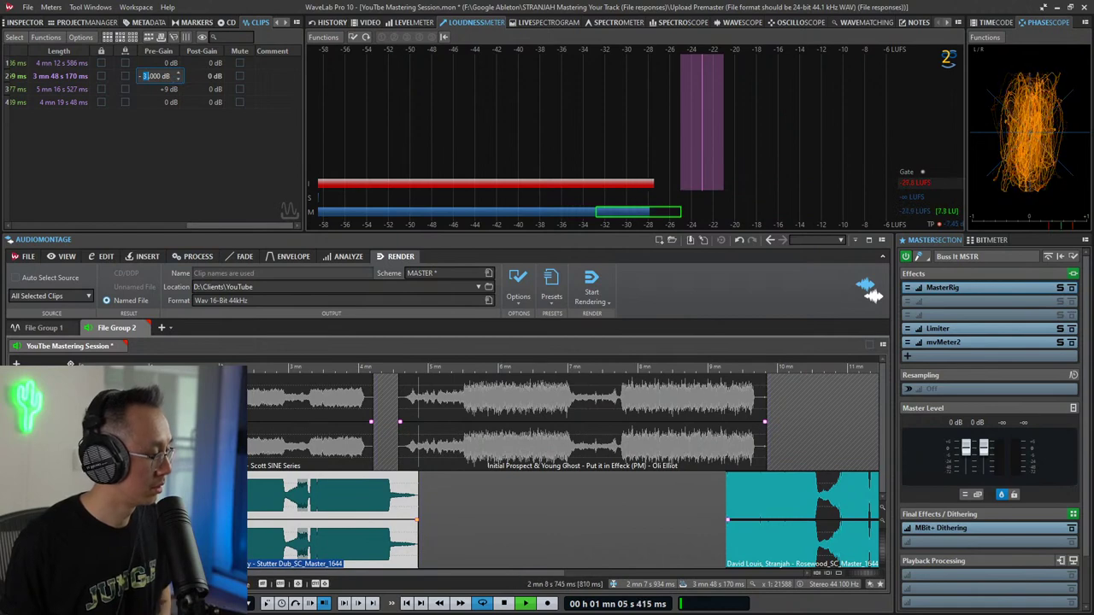
click(230, 521)
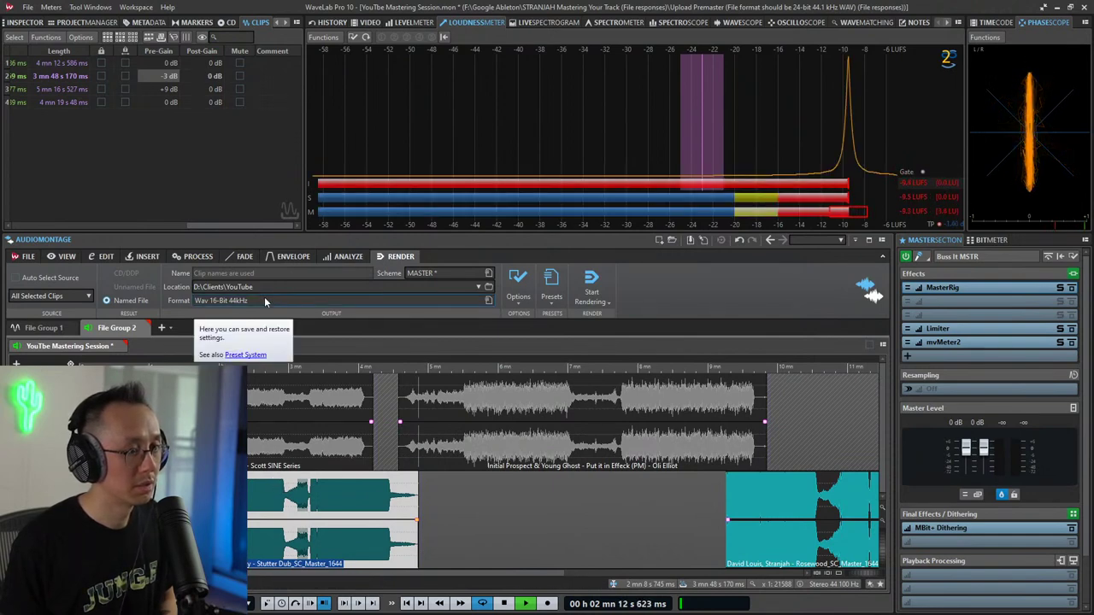
key(space)
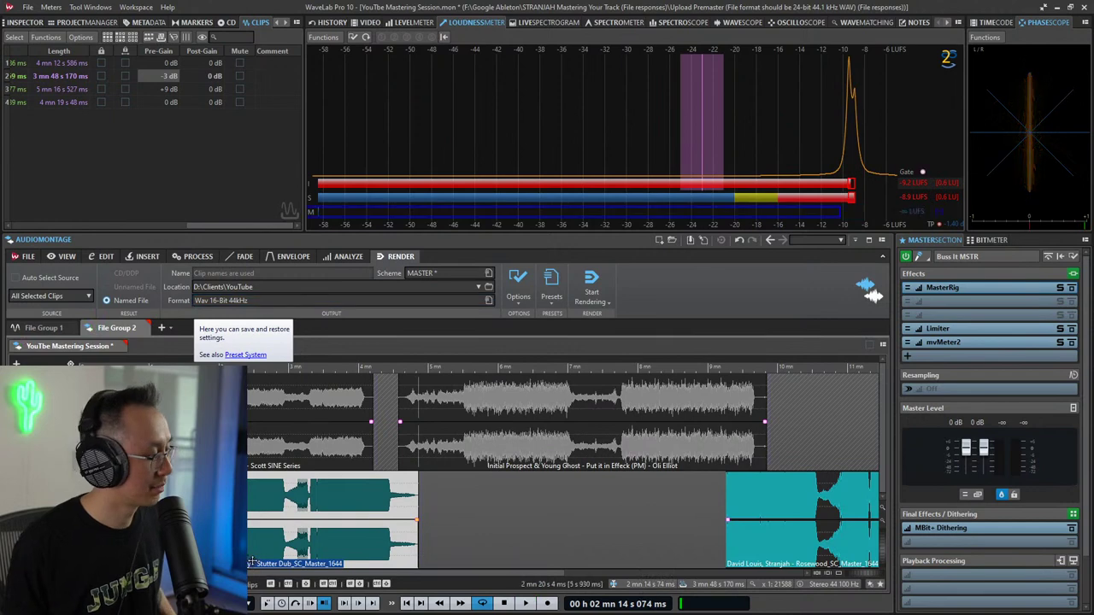
Step: Switch the audition back to the Floating Point premaster and play it to compare its loudness with the reference
key(space)
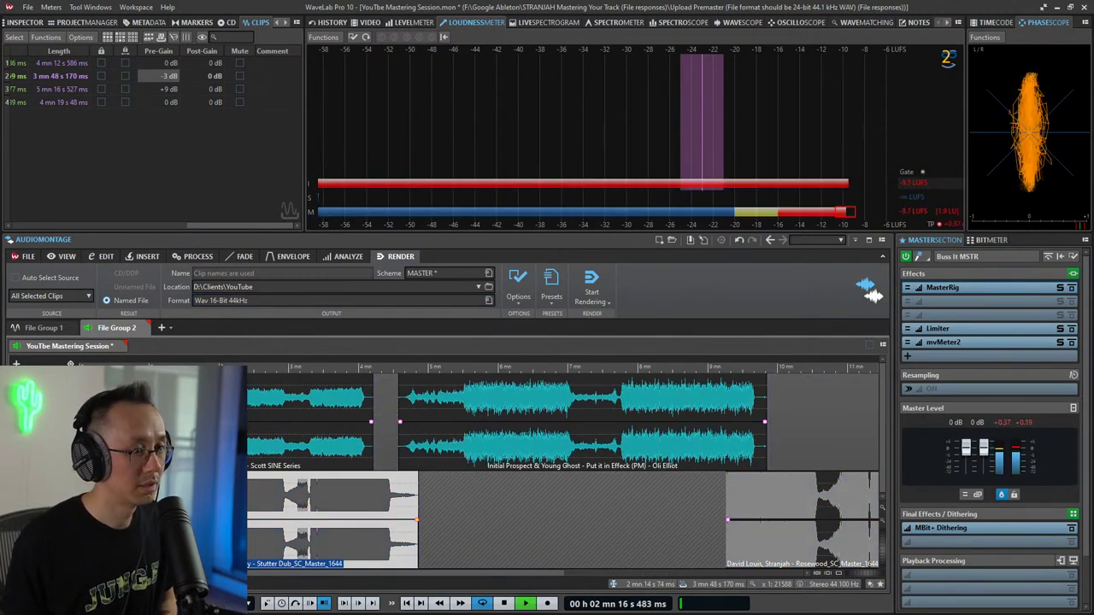
key(s)
key(s)
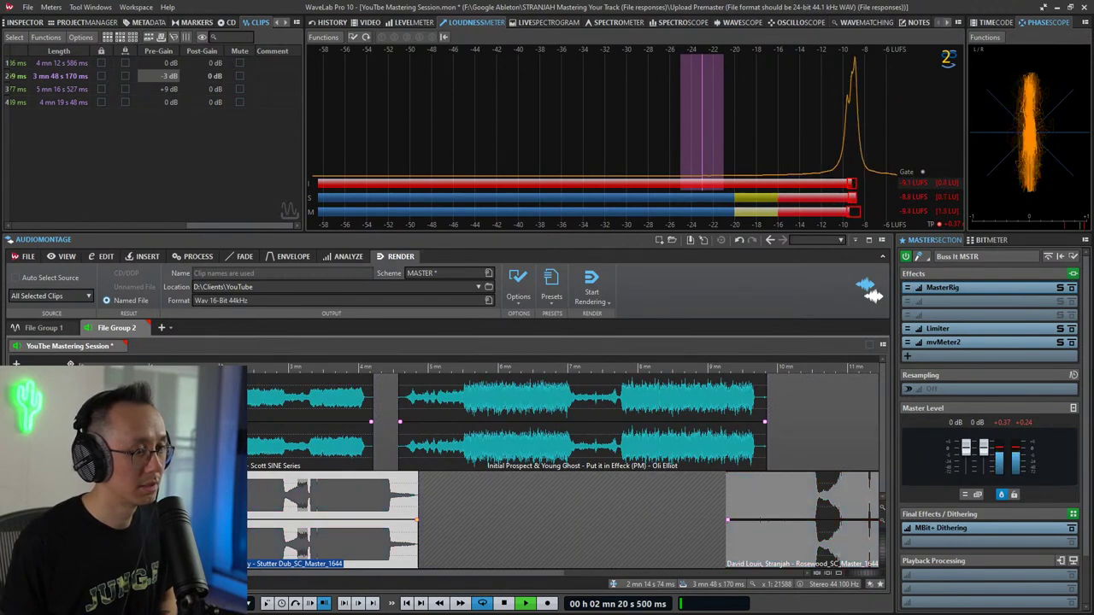
key(space)
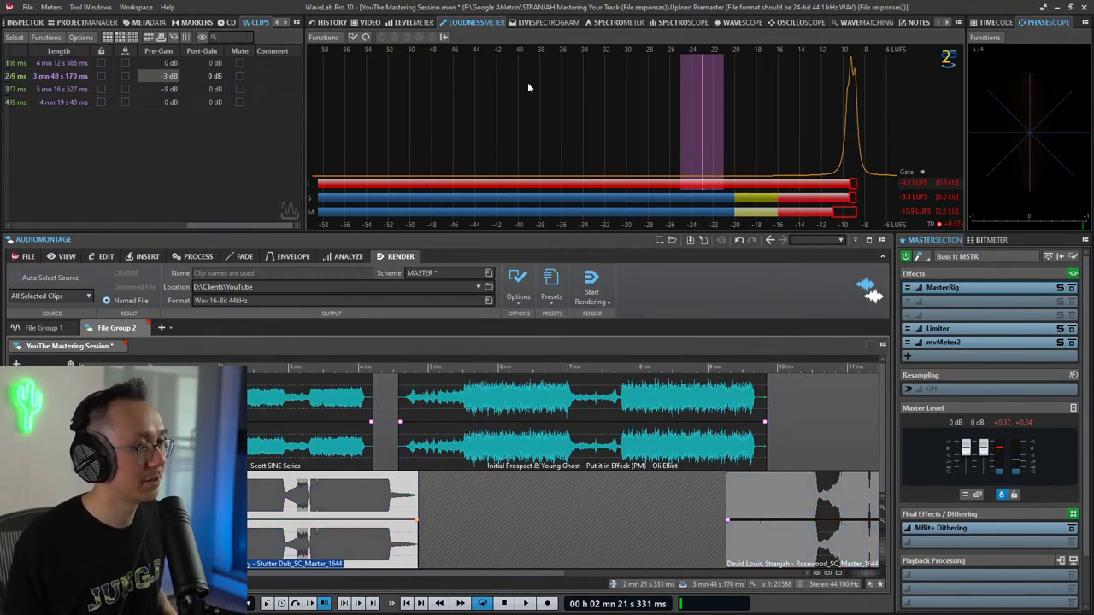
Step: Return to the Spectrometer and play the Stutter Dub reference from about 2:21 to examine its bass peaks
click(613, 22)
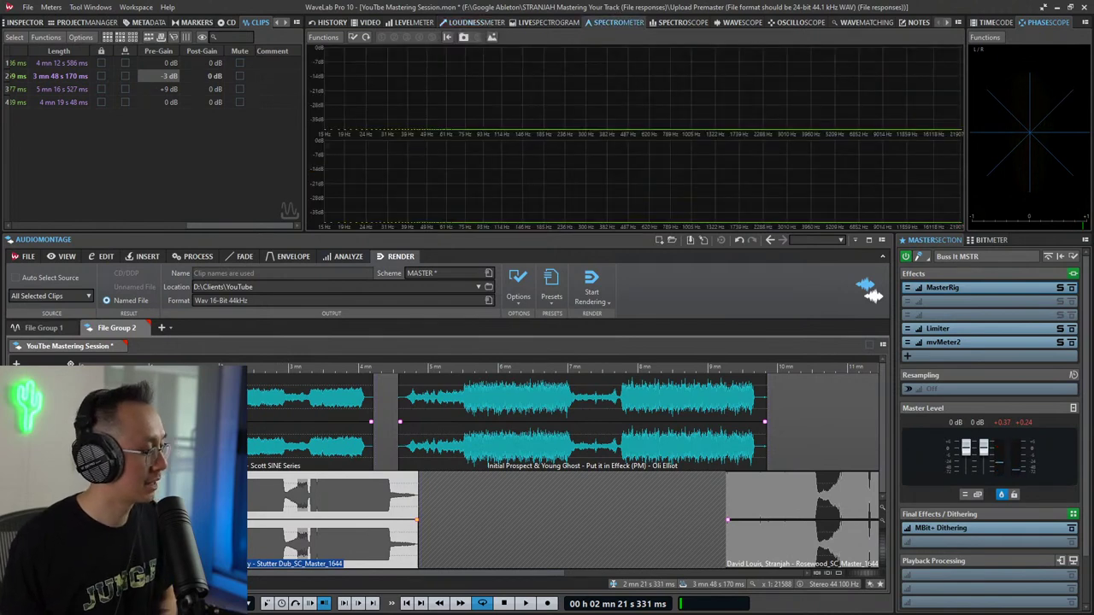
key(space)
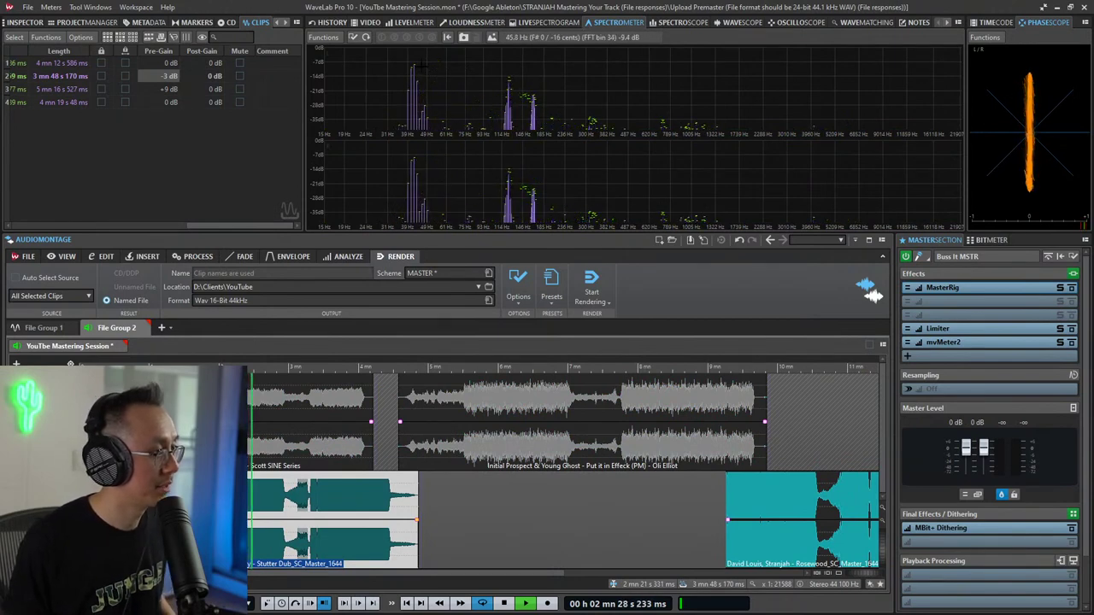
key(space)
Step: Set the lower end of the Spectrometer's level ruler to about -26 dB and replay the reference to read its bass peaks
right_click(410, 81)
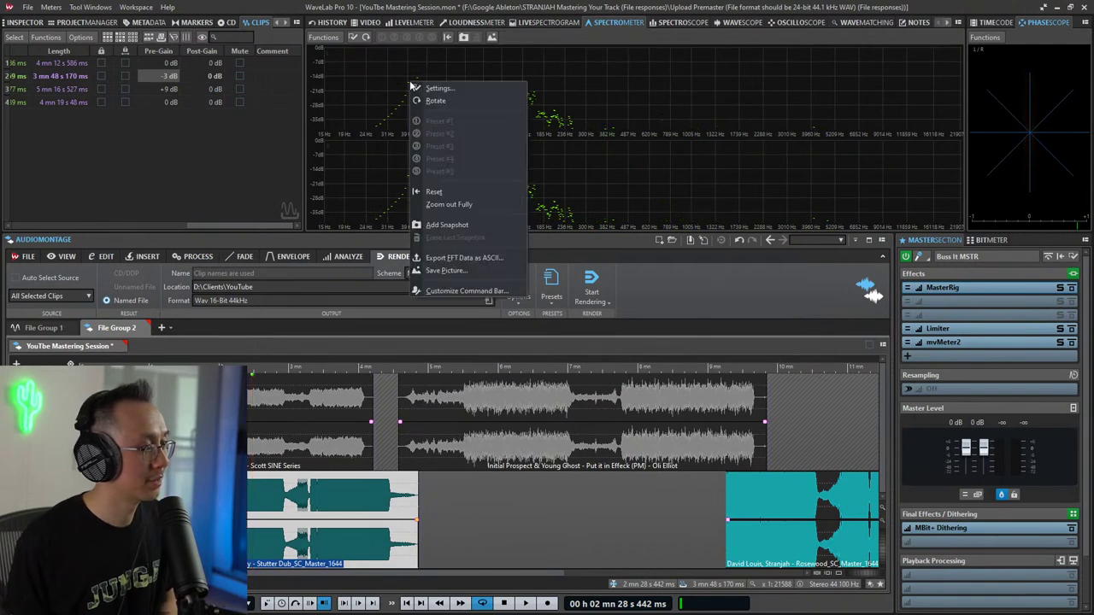
click(440, 88)
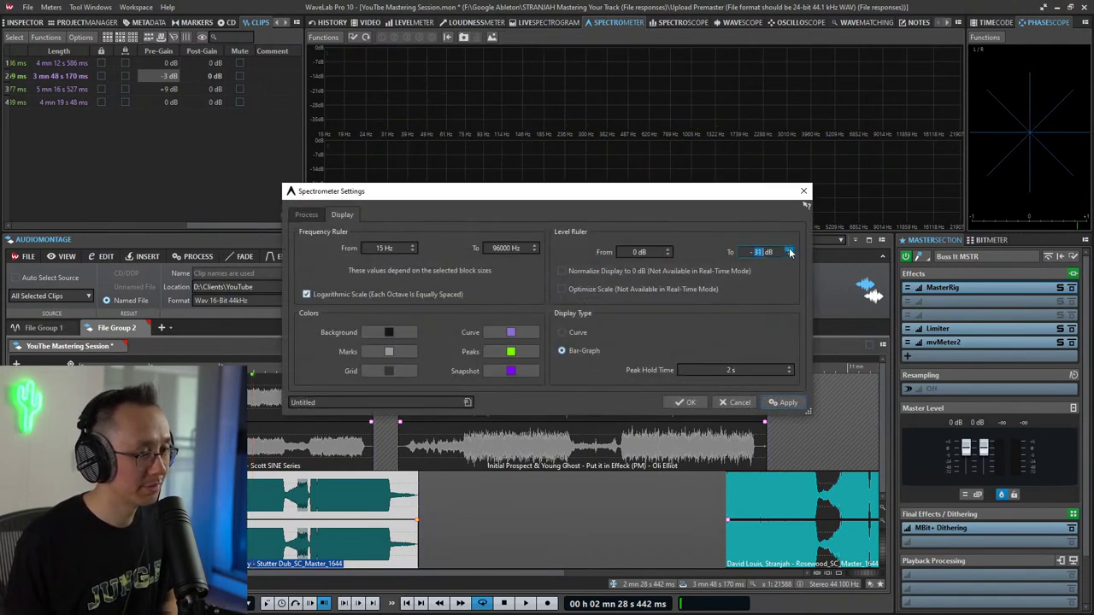
click(677, 401)
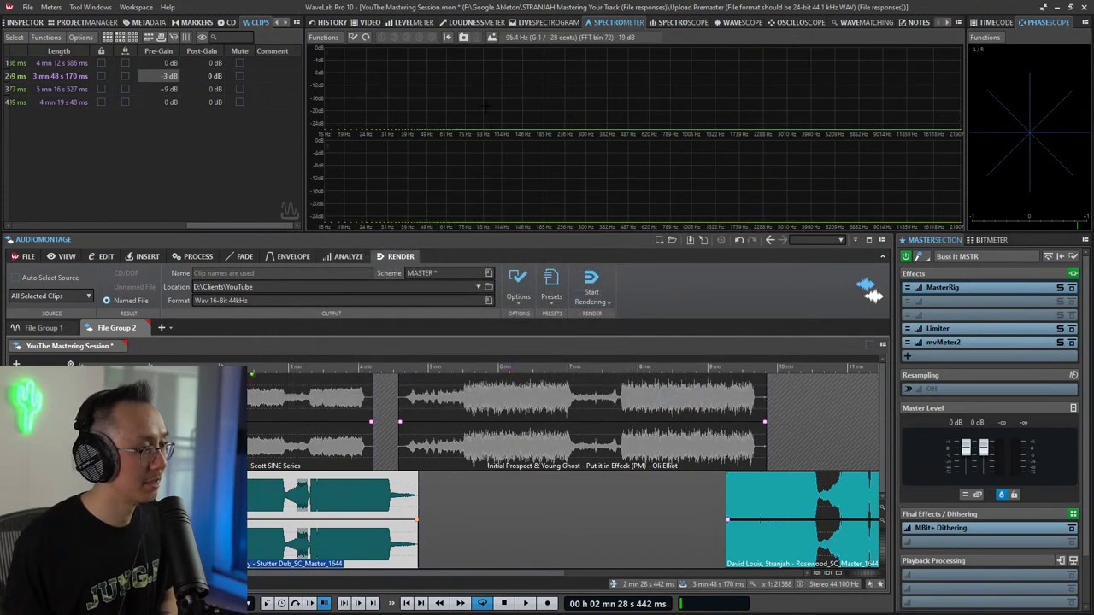
key(space)
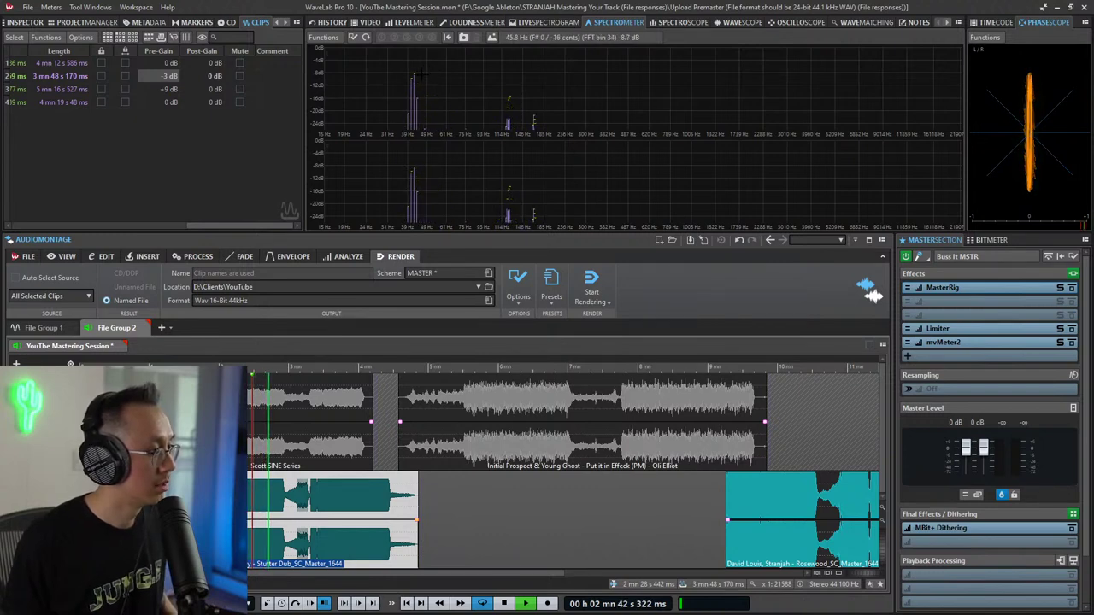
key(space)
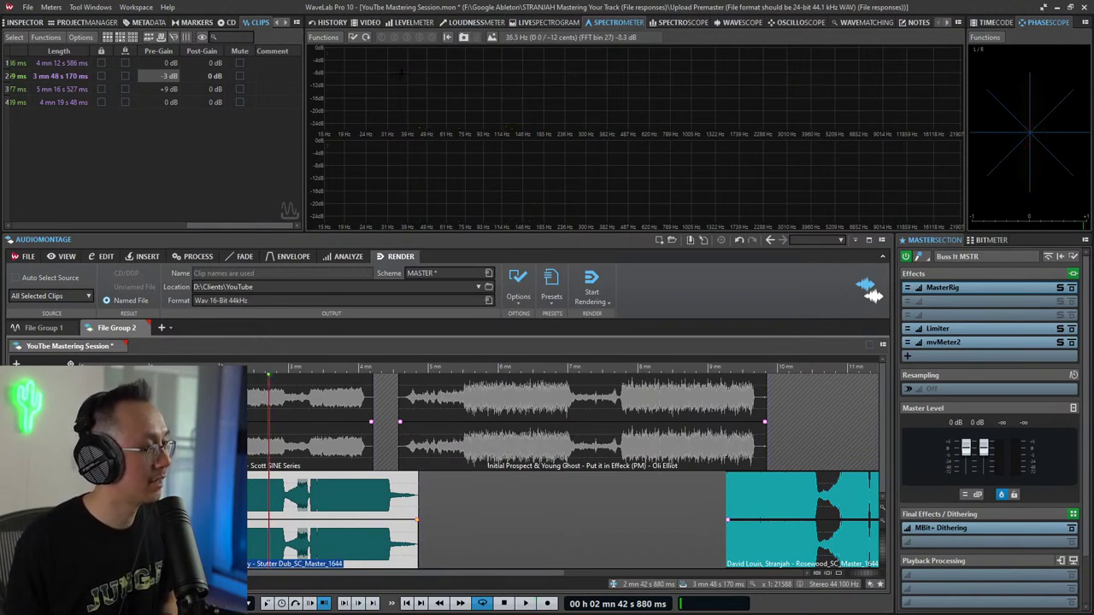
Step: Switch the audition back to the Floating Point premaster and play it from about 2:00 to examine its bass peaks
click(229, 436)
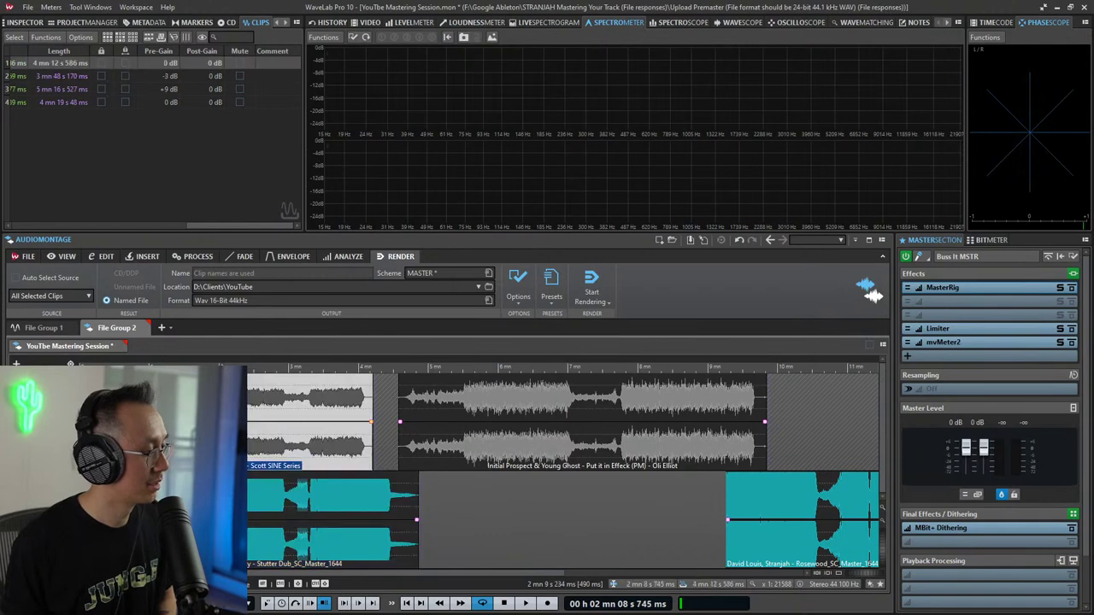
click(46, 400)
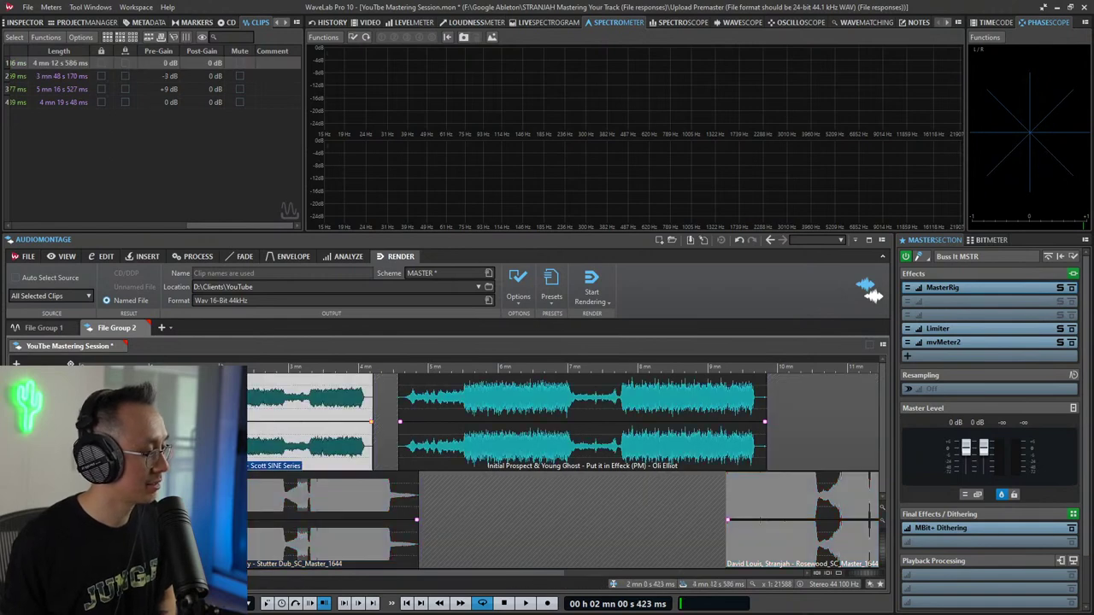
key(space)
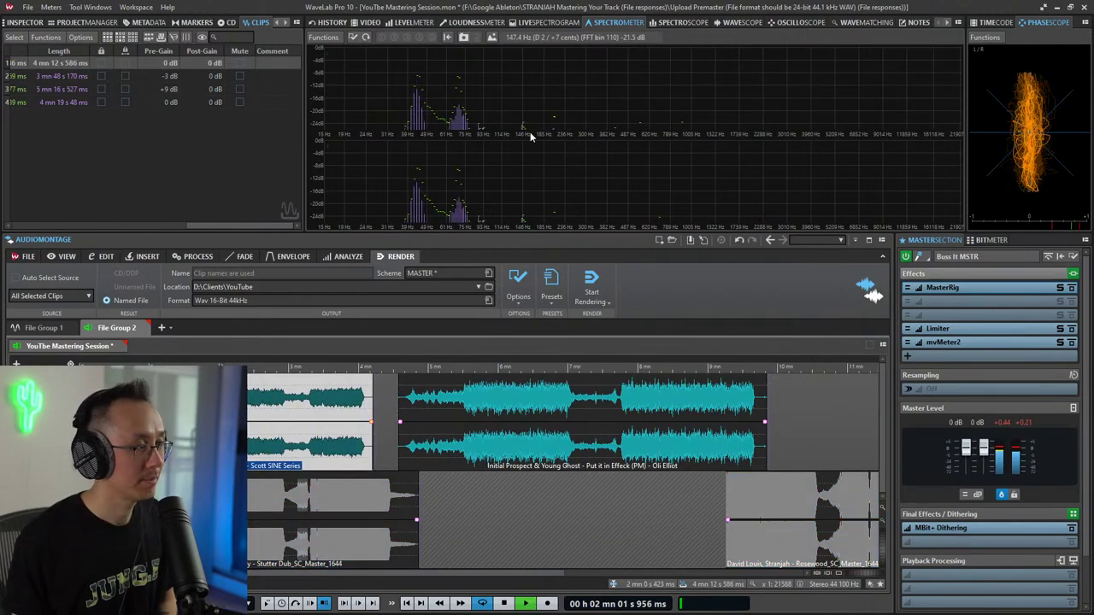
Step: Open MasterRig clear of the Spectrometer and set Equalizer A's band 1 low shelf gain to 1.5 dB during playback
click(942, 287)
drag(722, 71, 540, 69)
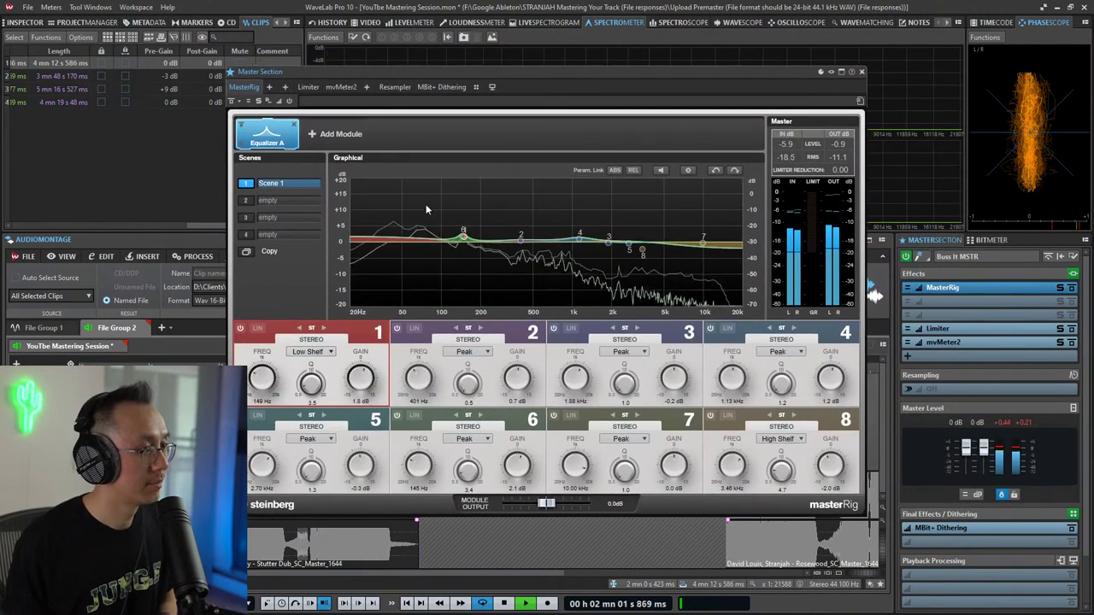
drag(513, 74, 534, 156)
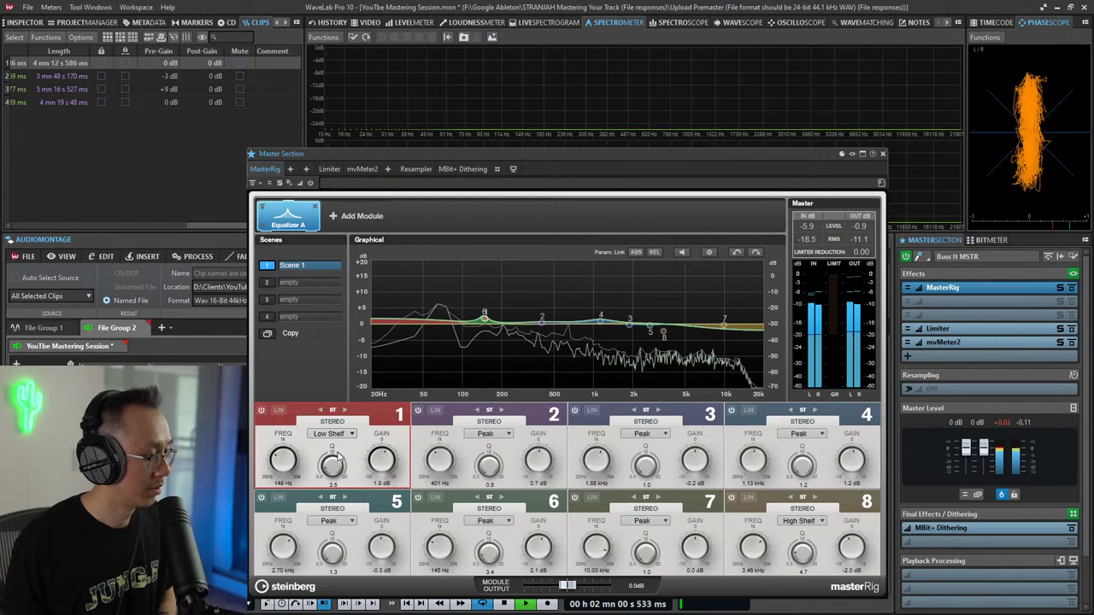
drag(374, 466, 374, 551)
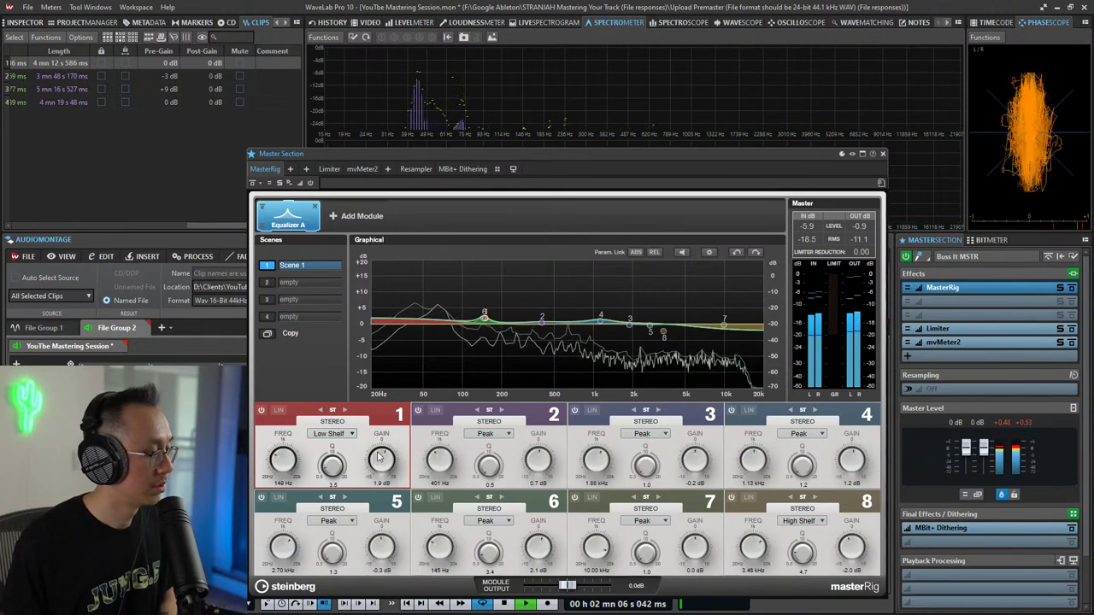
drag(377, 453, 375, 456)
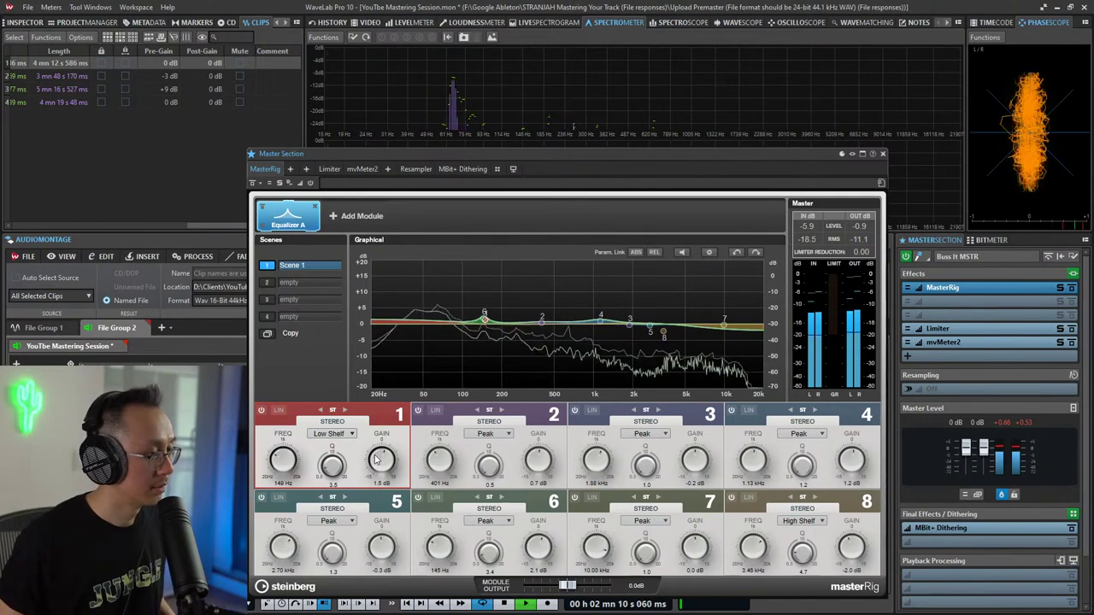
Step: Replay the premaster from about 2:10 and check its bass peaks in the Spectrometer with the MasterRig window closed
key(space)
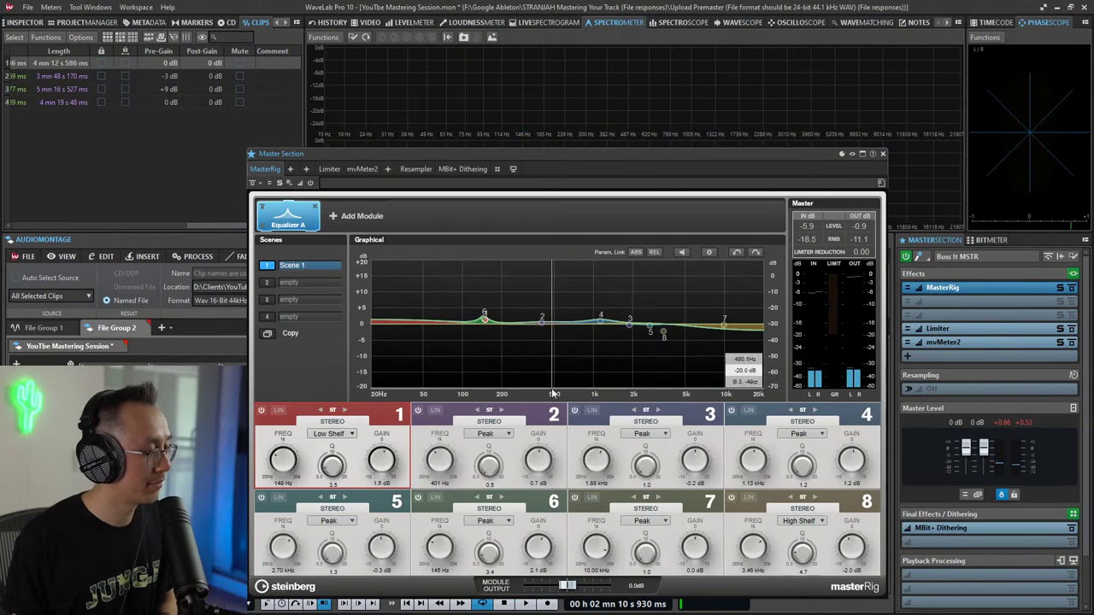
key(space)
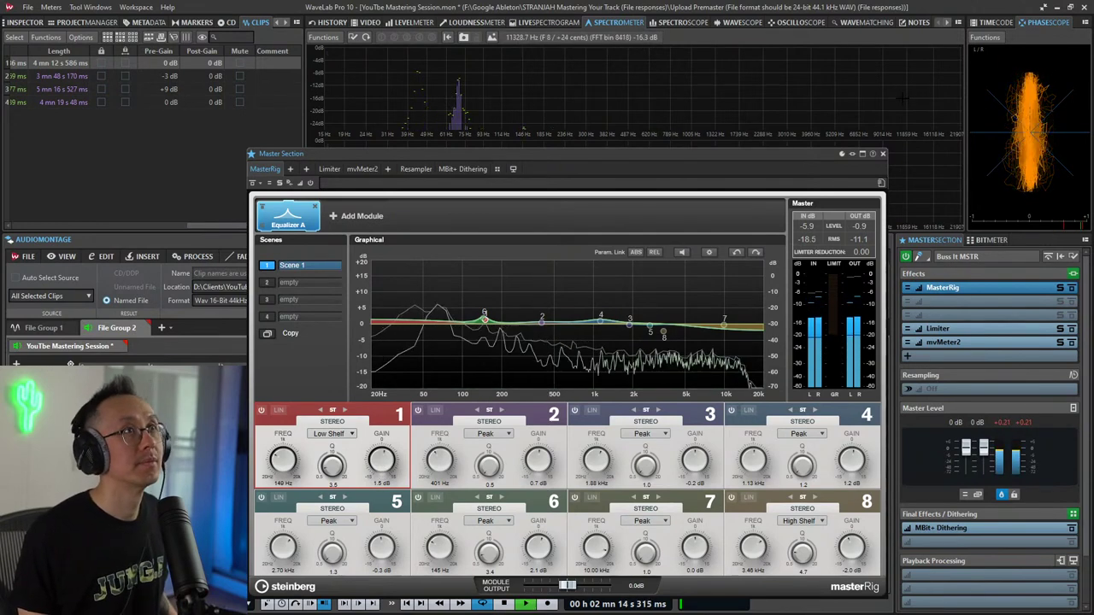
click(883, 154)
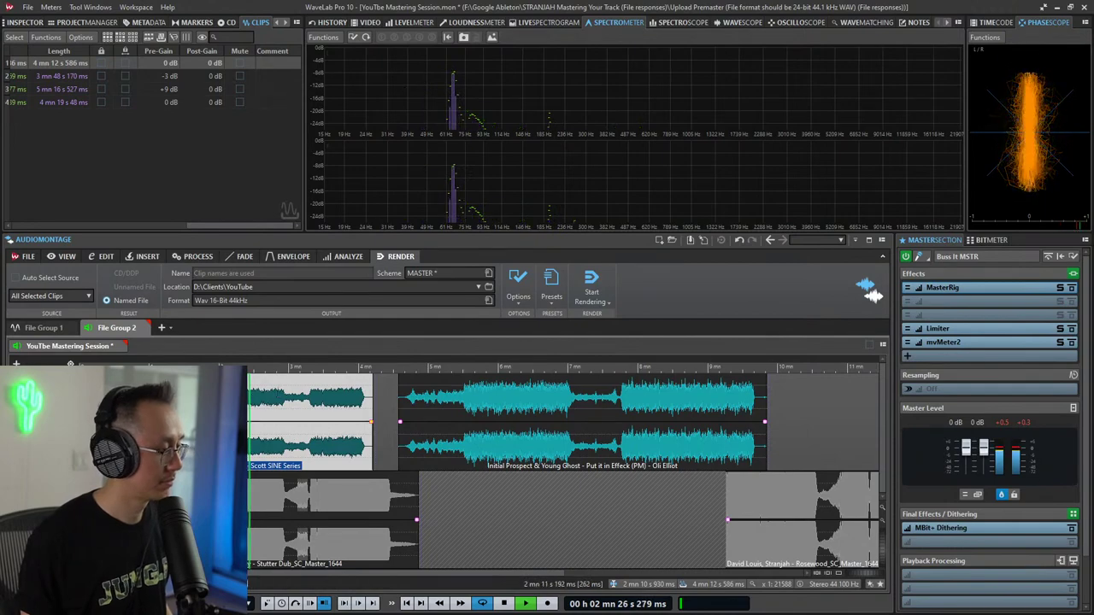
scroll(178, 397, up, 7)
scroll(210, 398, down, 5)
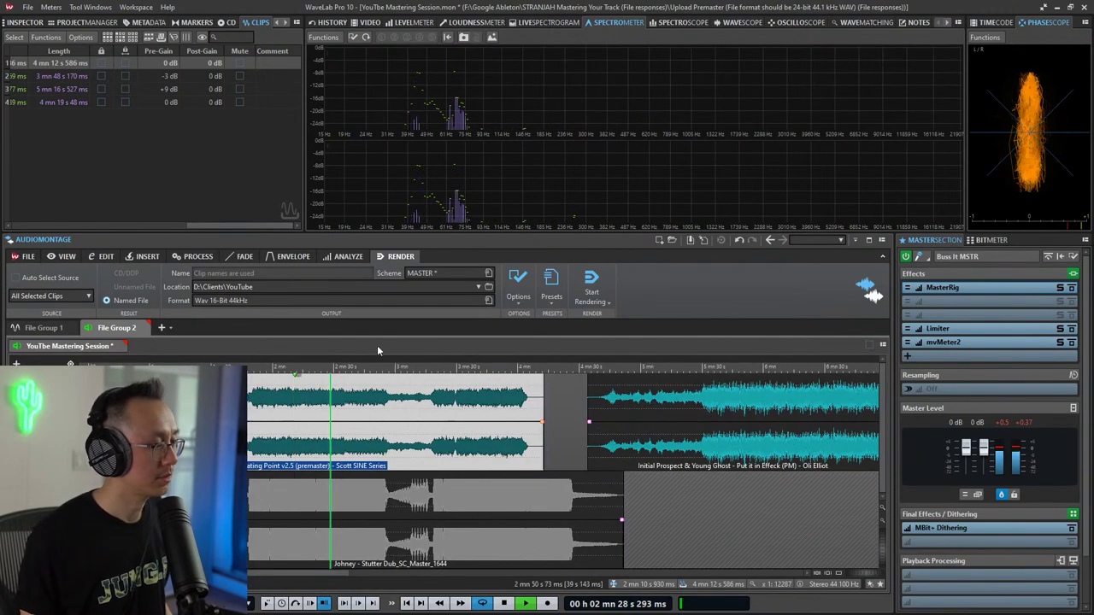
key(space)
Step: Reopen MasterRig and add an Equalizer B module after Equalizer A
click(962, 287)
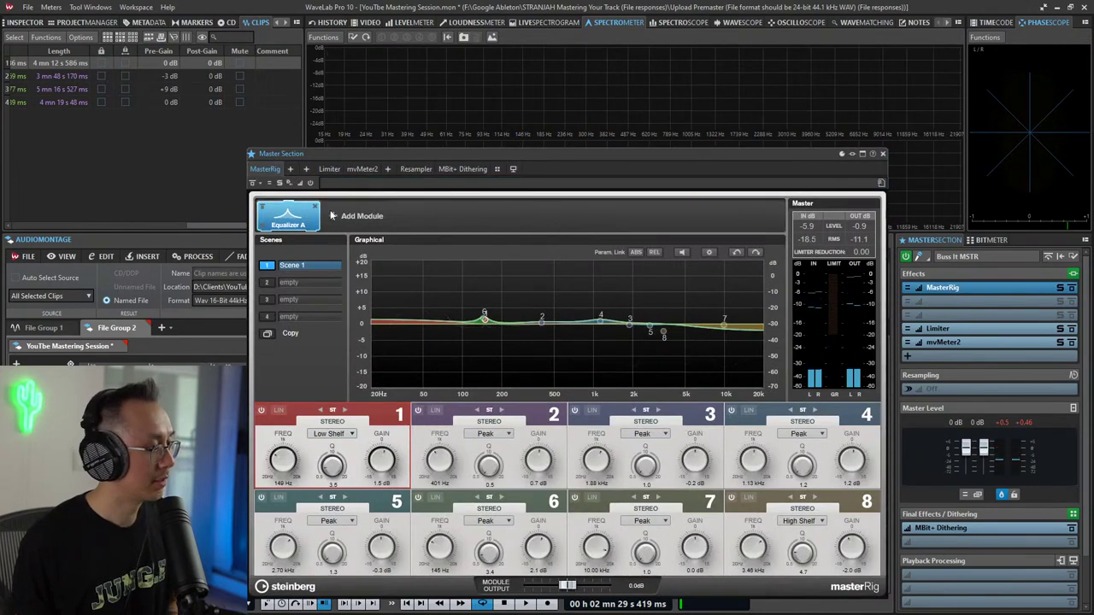
drag(430, 153, 462, 100)
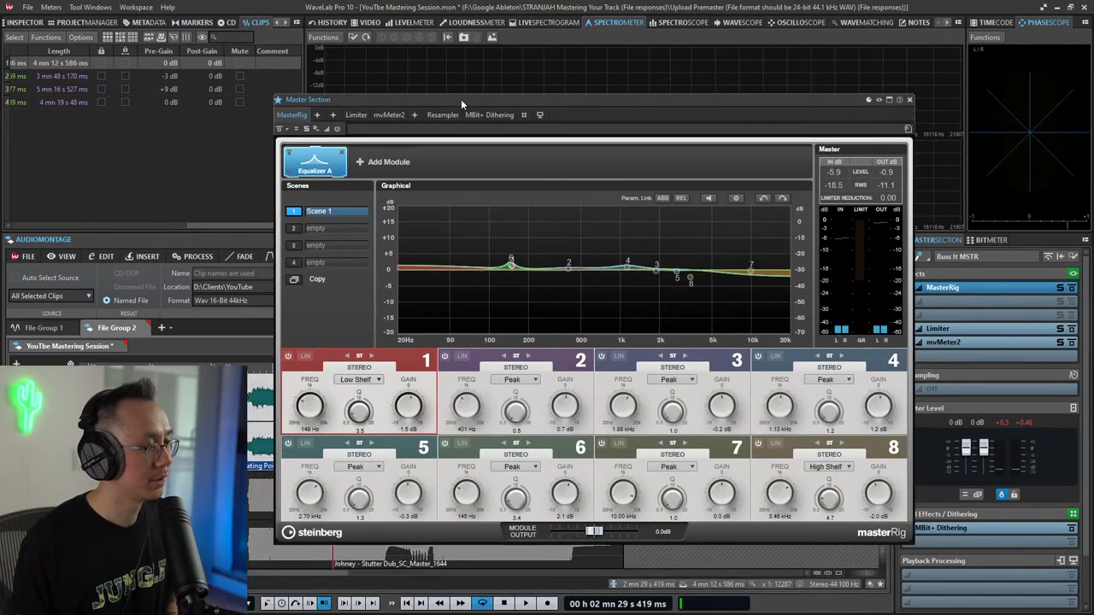
click(360, 163)
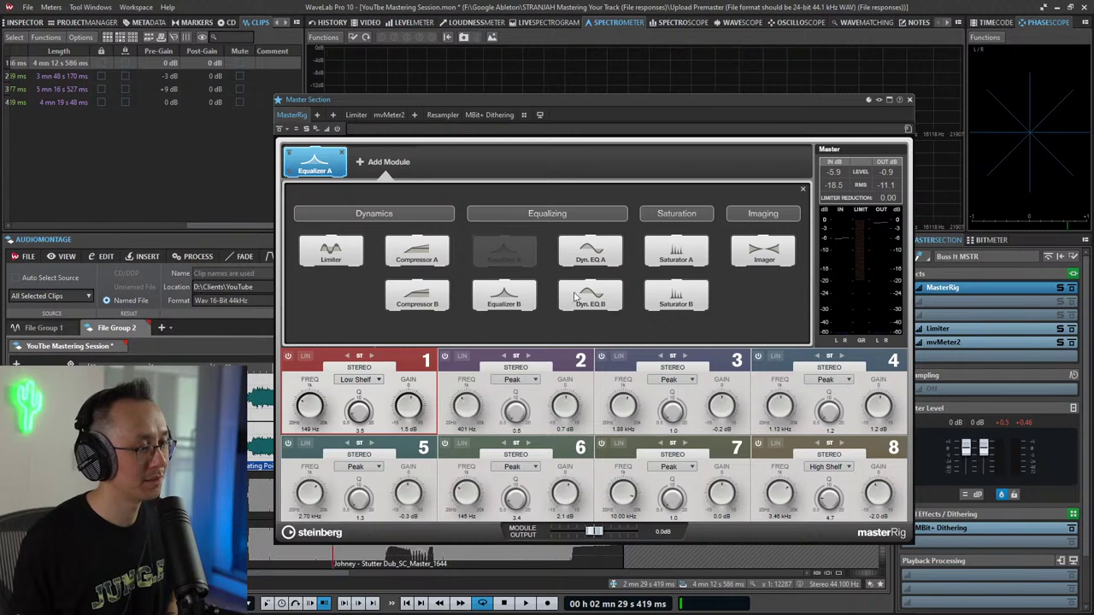
click(499, 298)
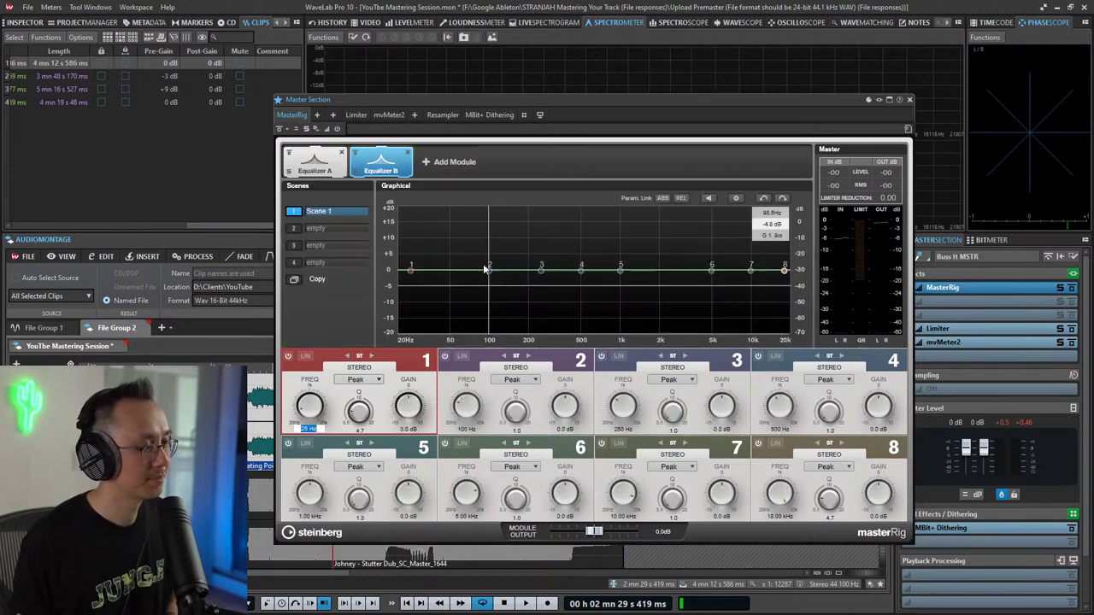
Step: Set Equalizer B's band 1 to a Cut 96 filter at 25 Hz and play the premaster briefly
click(377, 380)
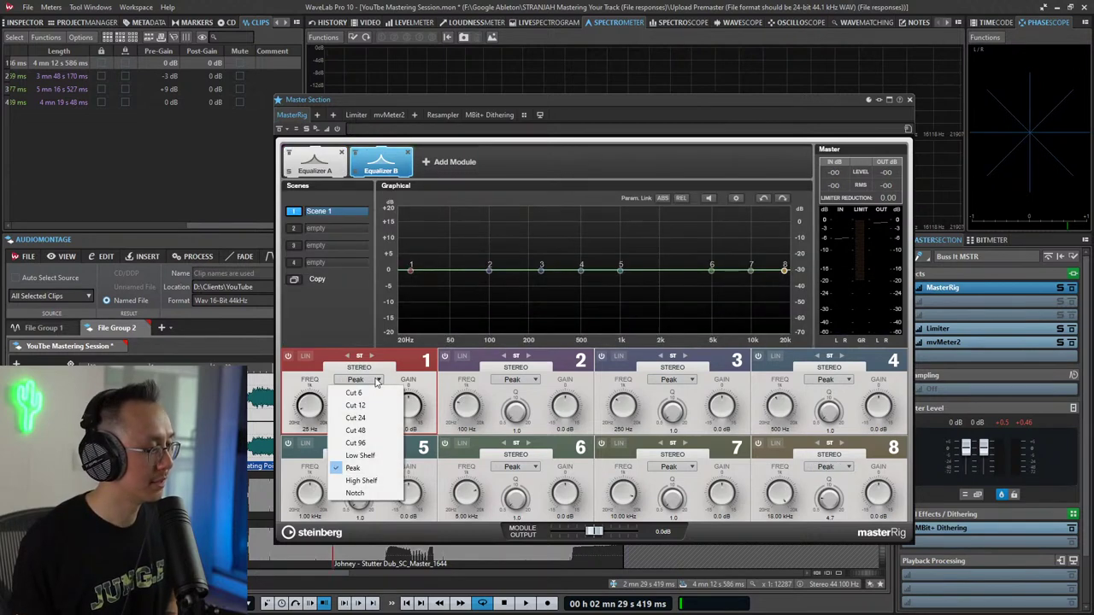
click(373, 443)
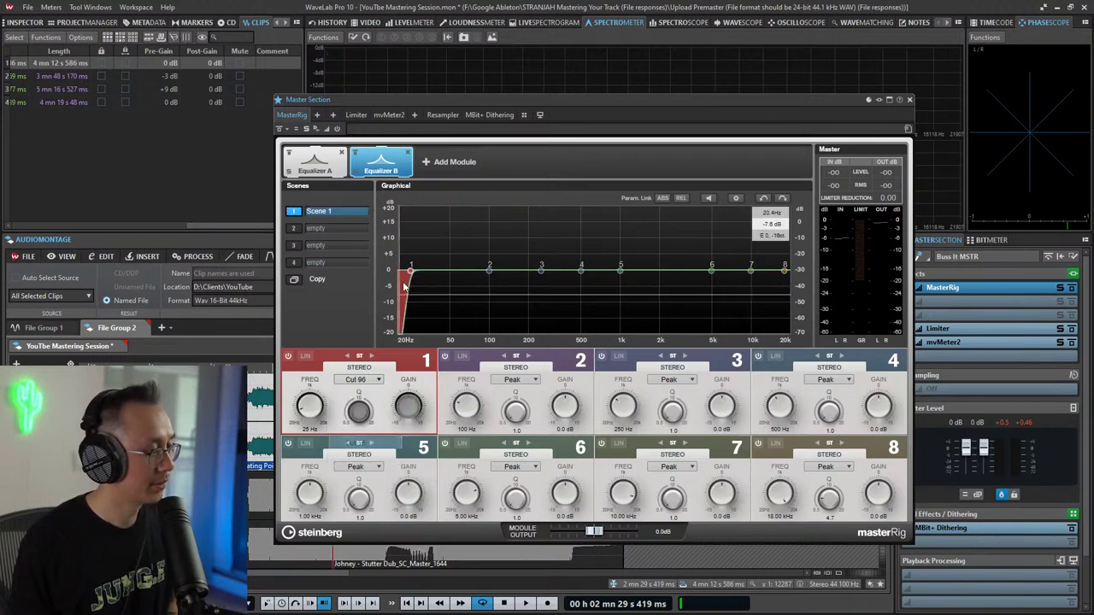
drag(405, 274, 414, 274)
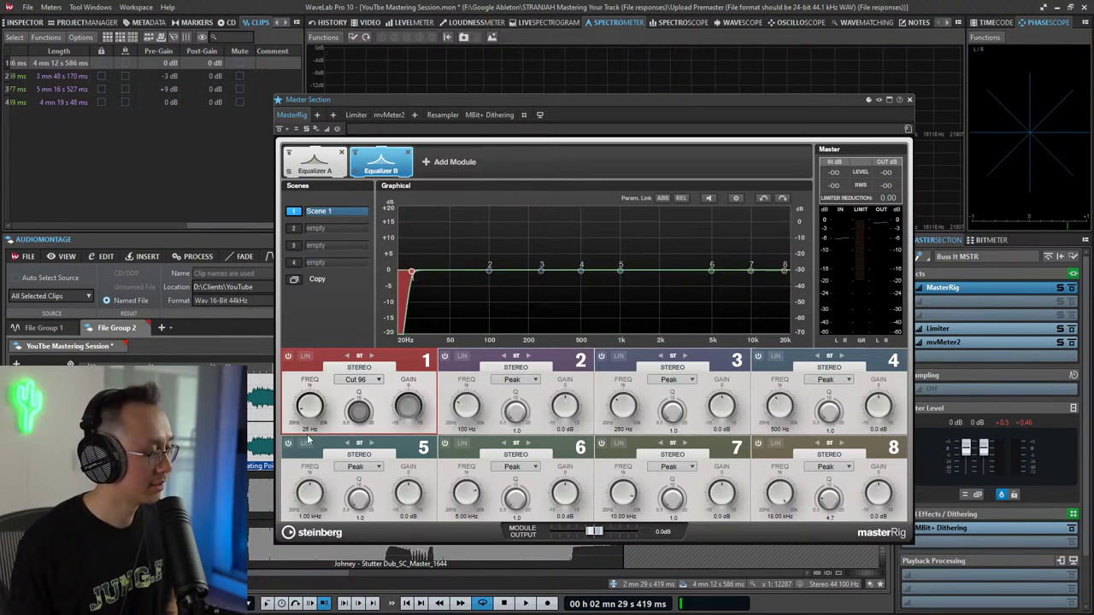
key(space)
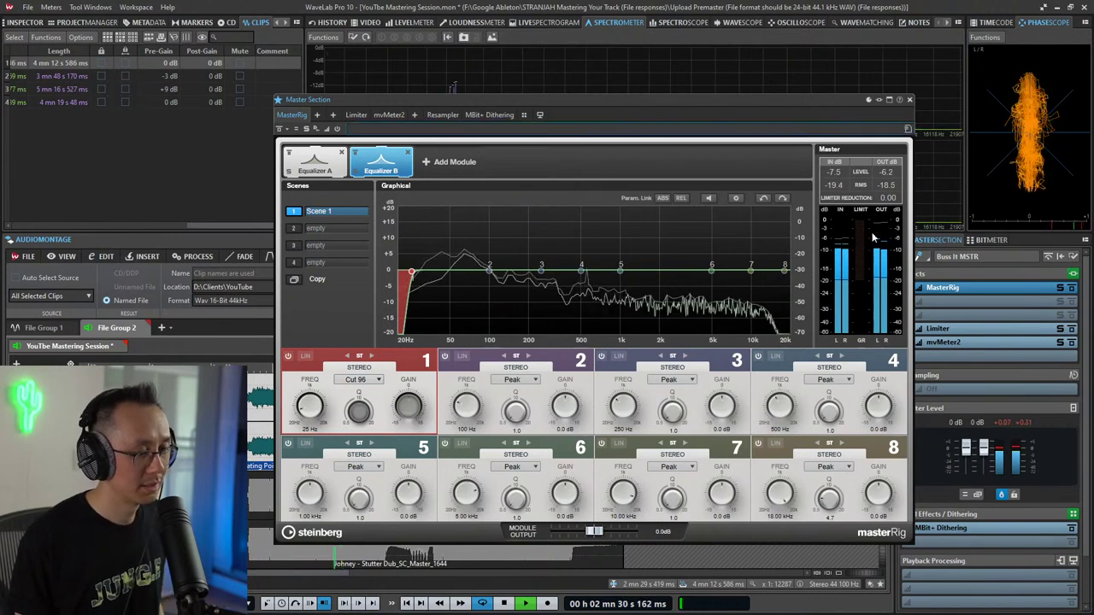
key(space)
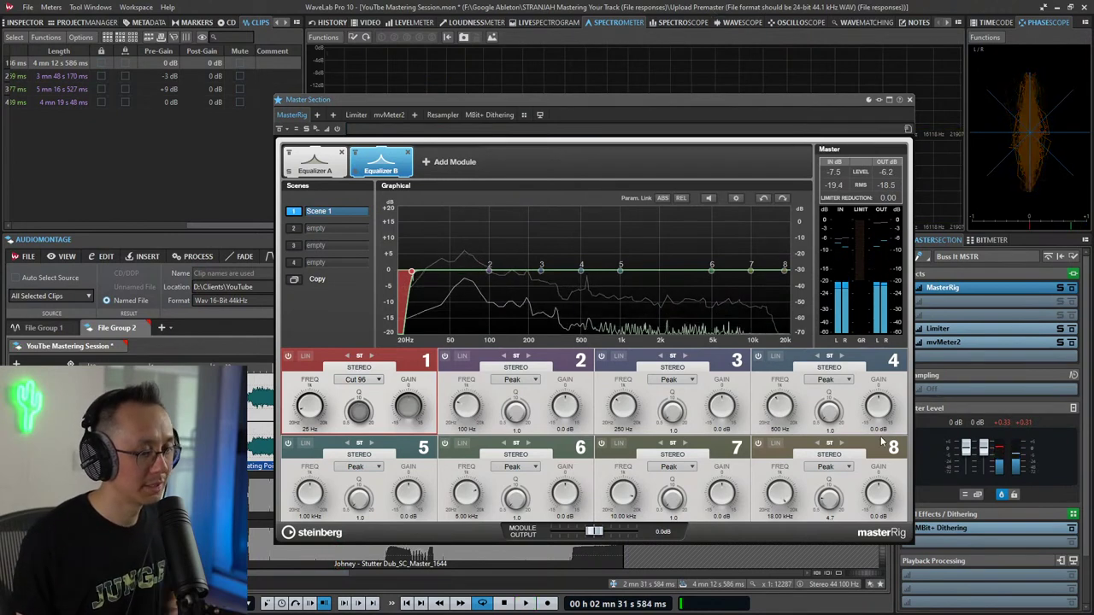
Step: Set Equalizer B's band 8 to a Cut 96 filter at 20 kHz
click(837, 466)
click(836, 466)
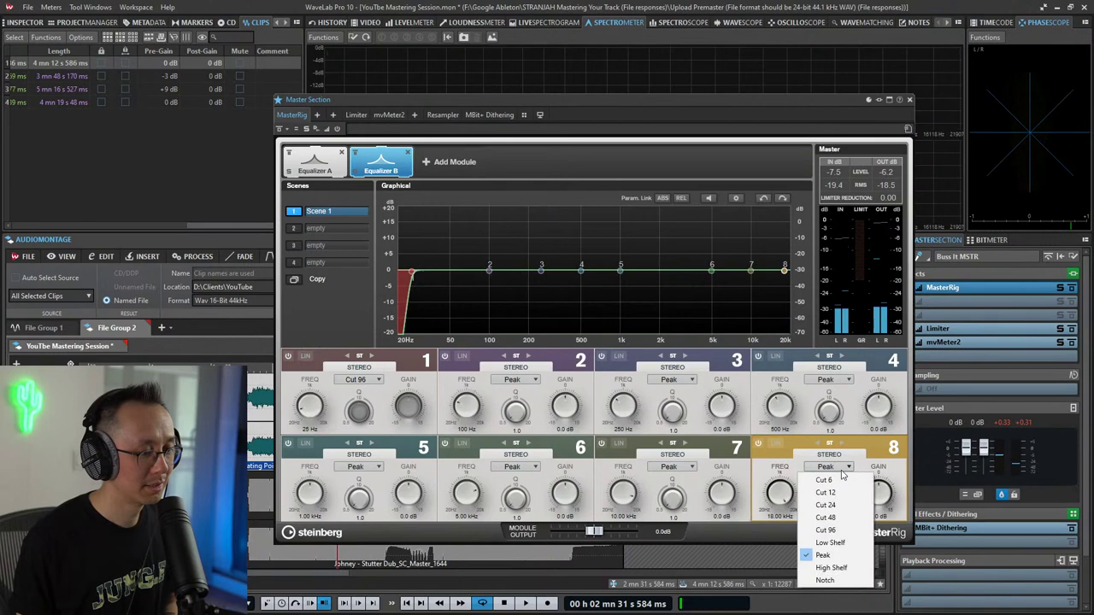
click(839, 530)
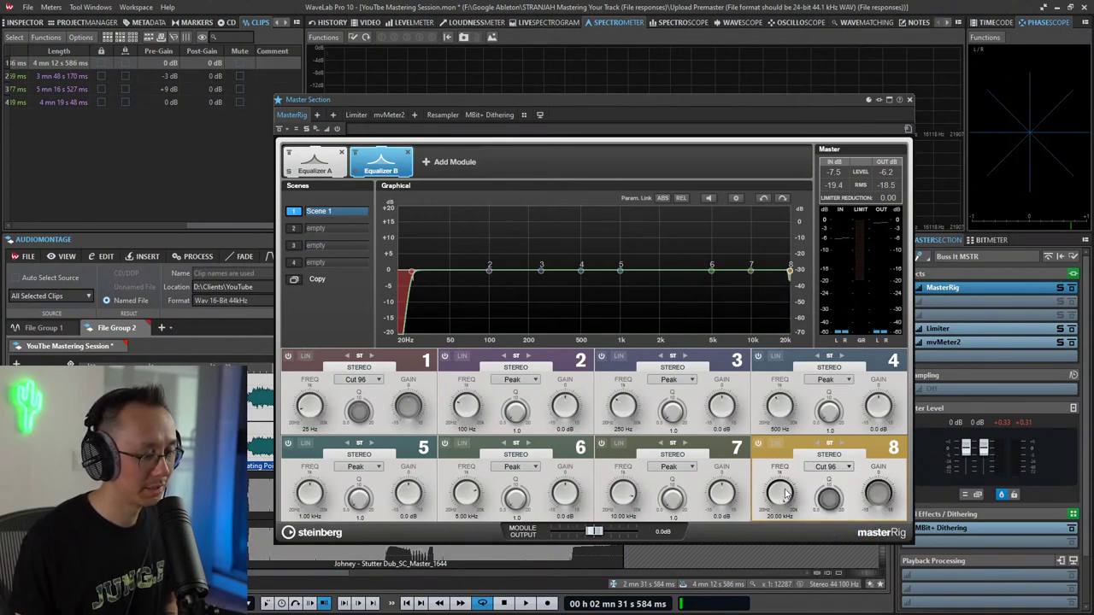
Step: Play the premaster from about 2:31 and again from about 1:12 to listen to the equalized sound and its dynamics
key(space)
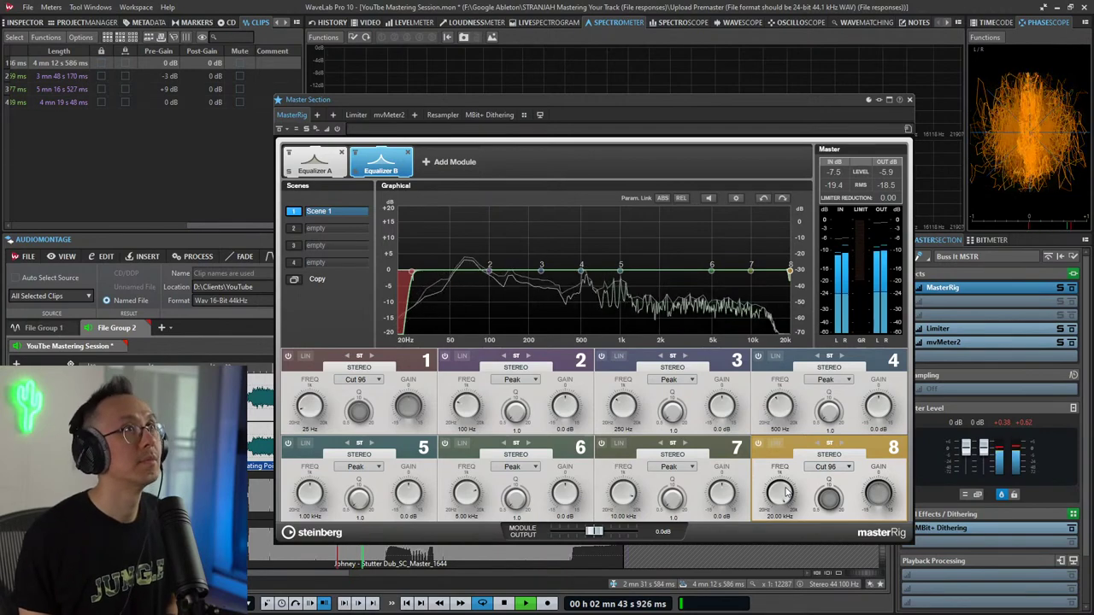
key(space)
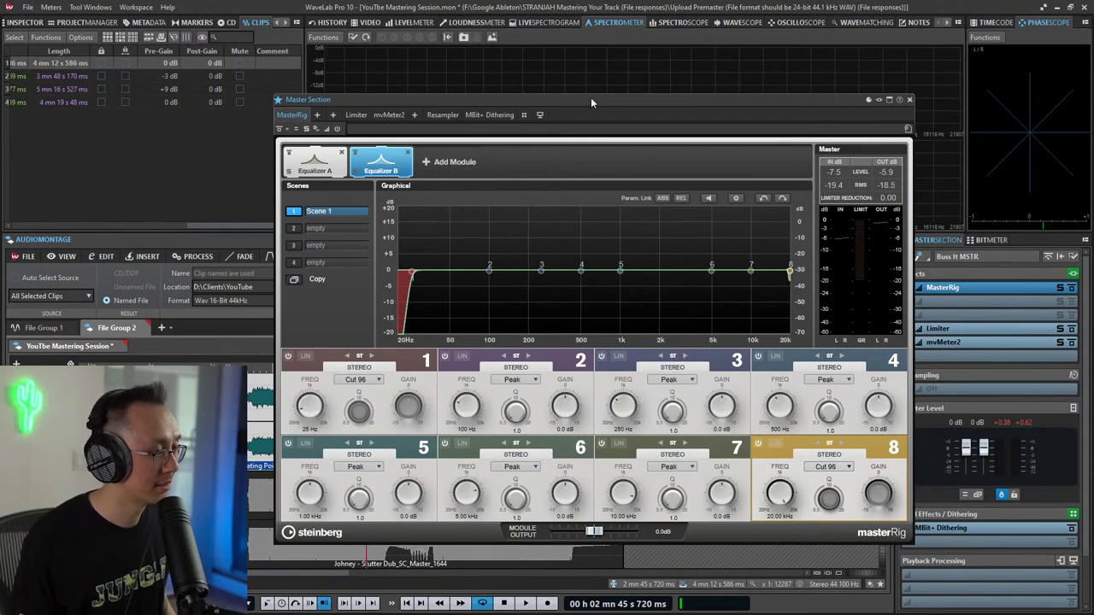
key(space)
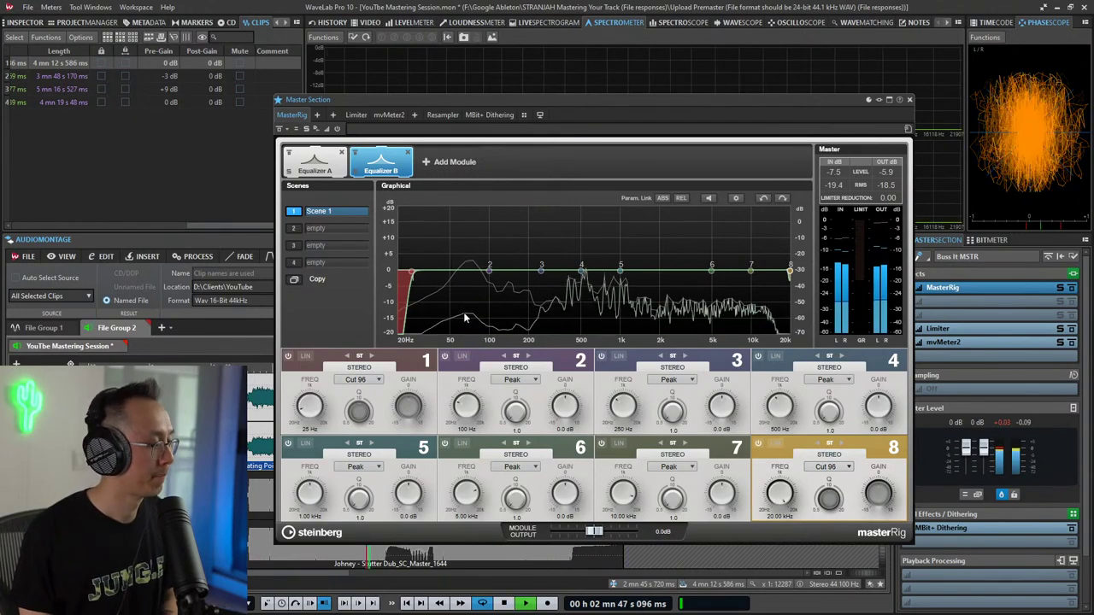
click(178, 445)
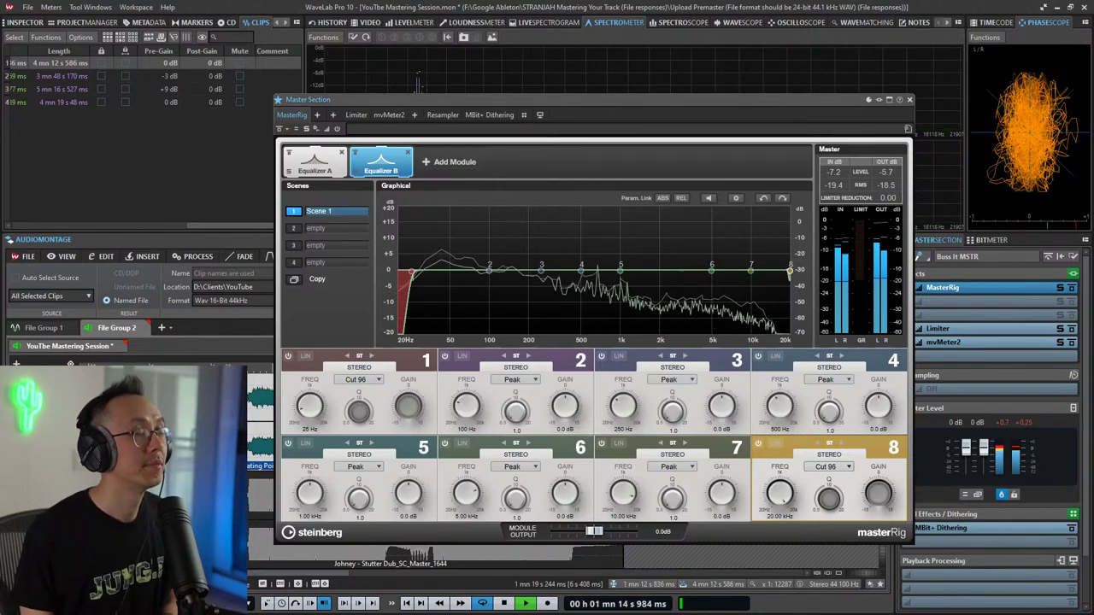
key(space)
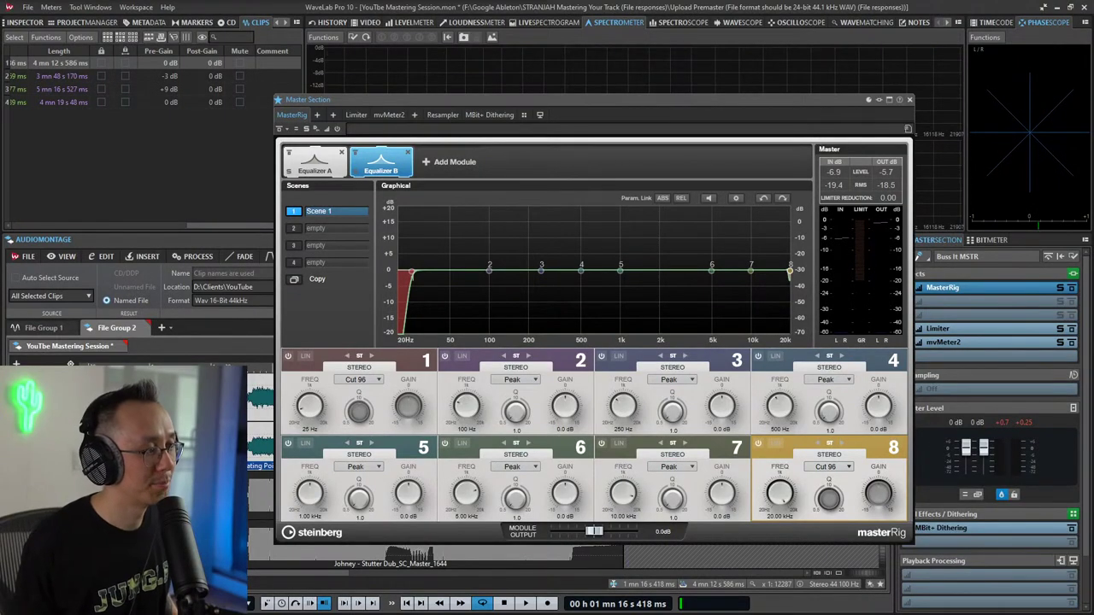
Step: Add a Compressor A module to MasterRig after Equalizer B
click(427, 163)
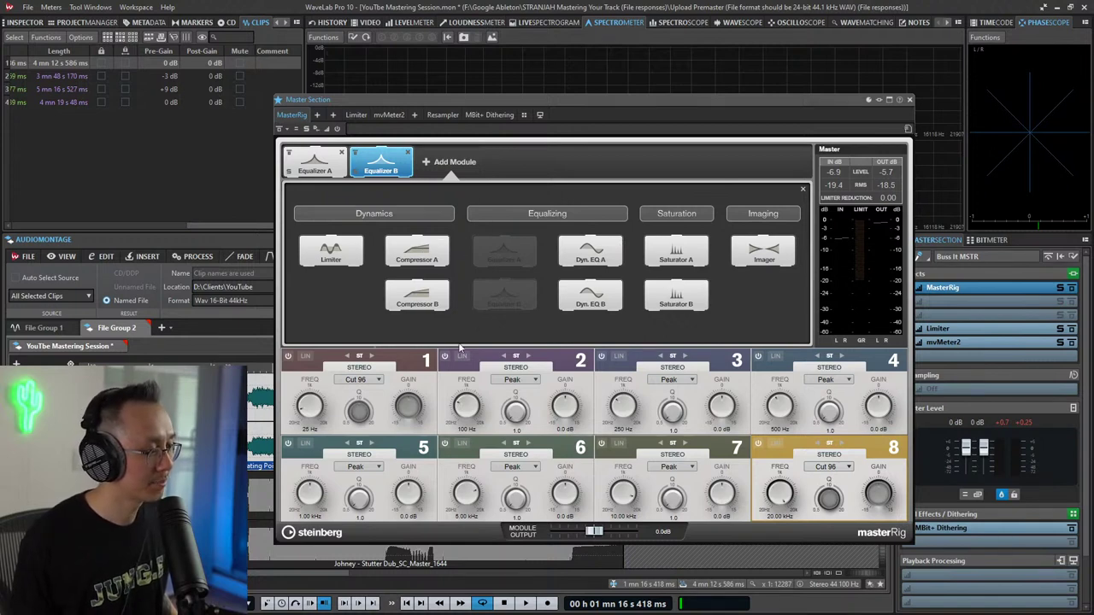
click(426, 253)
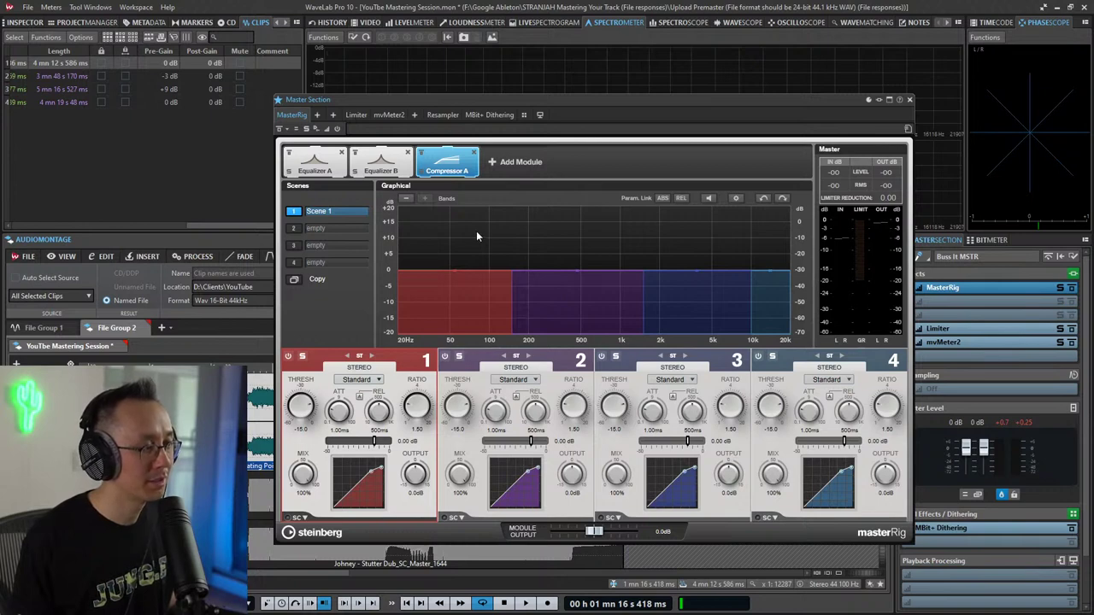
Step: Reduce Compressor A to a single band, then restore all four bands
click(407, 200)
click(407, 200)
click(407, 200)
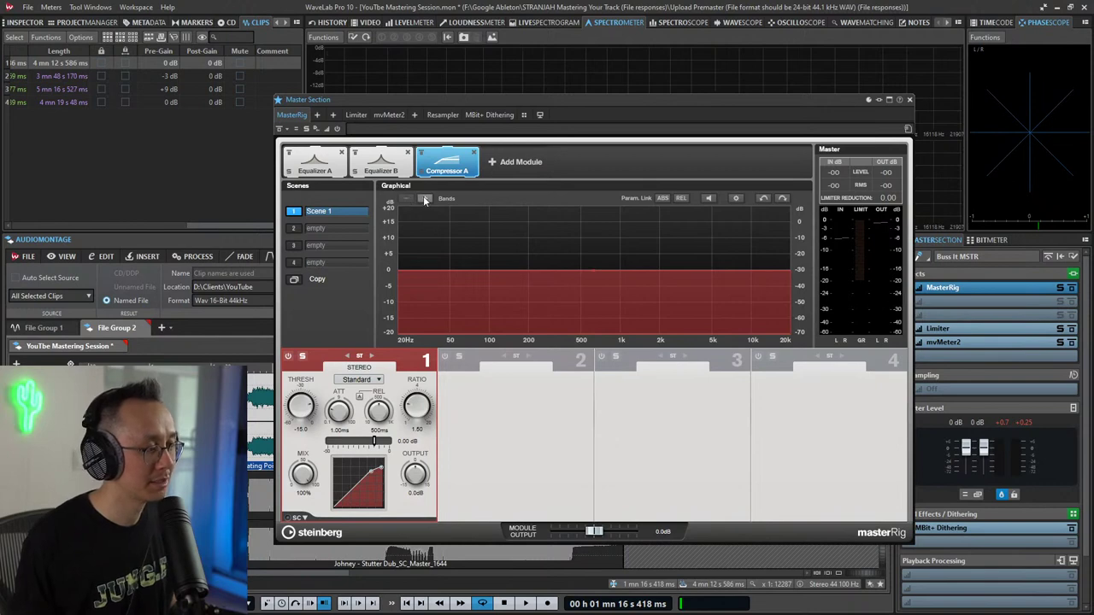
click(426, 199)
click(426, 199)
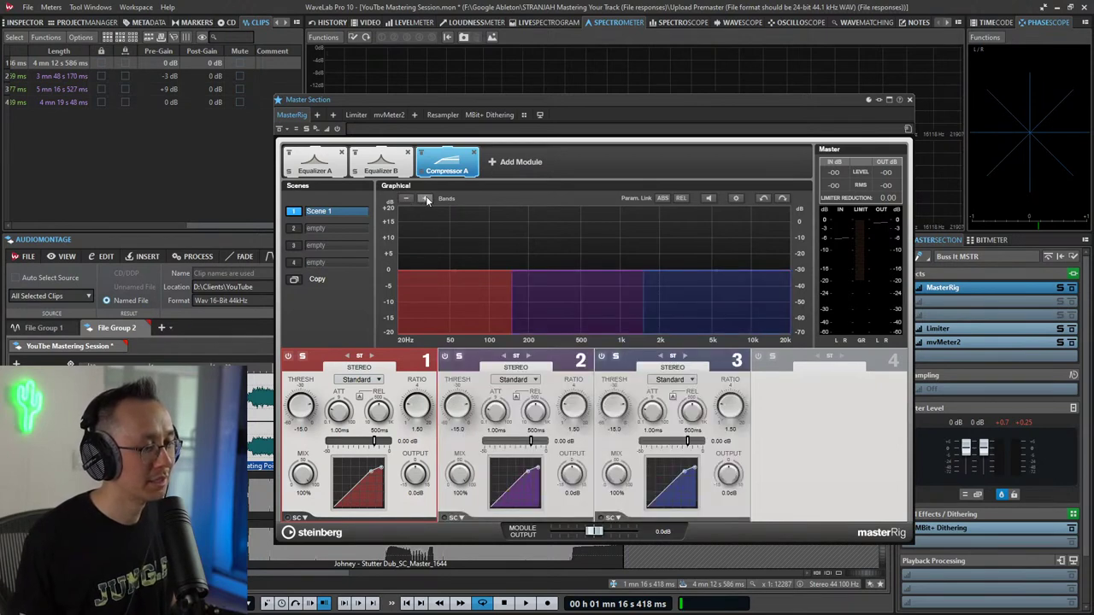
click(425, 199)
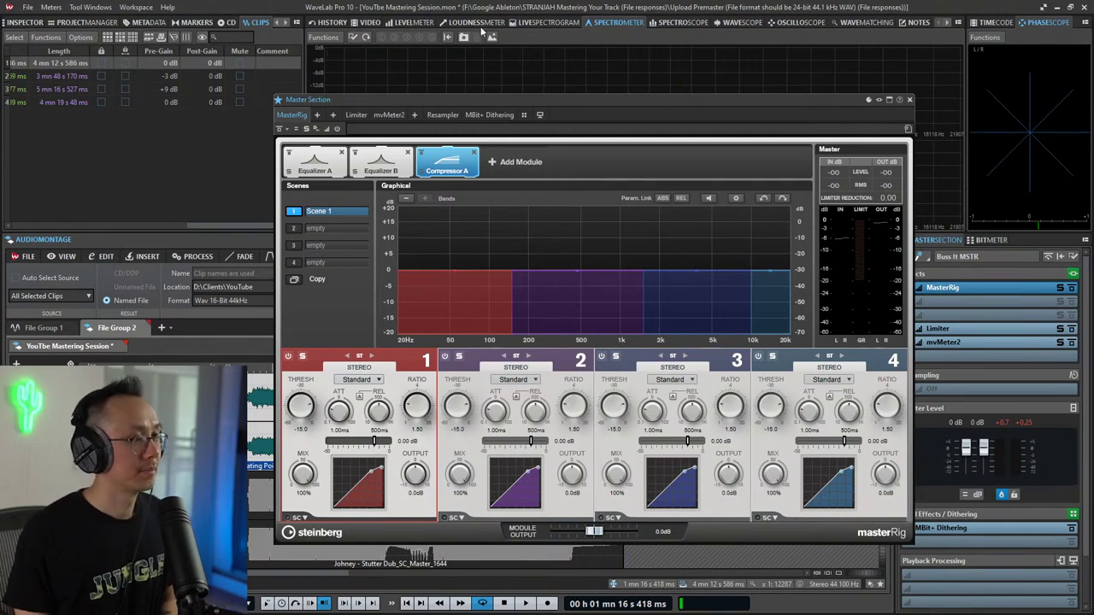
Step: Play the premaster through Compressor A from about 1:16, then solo its lowest band and replay
key(space)
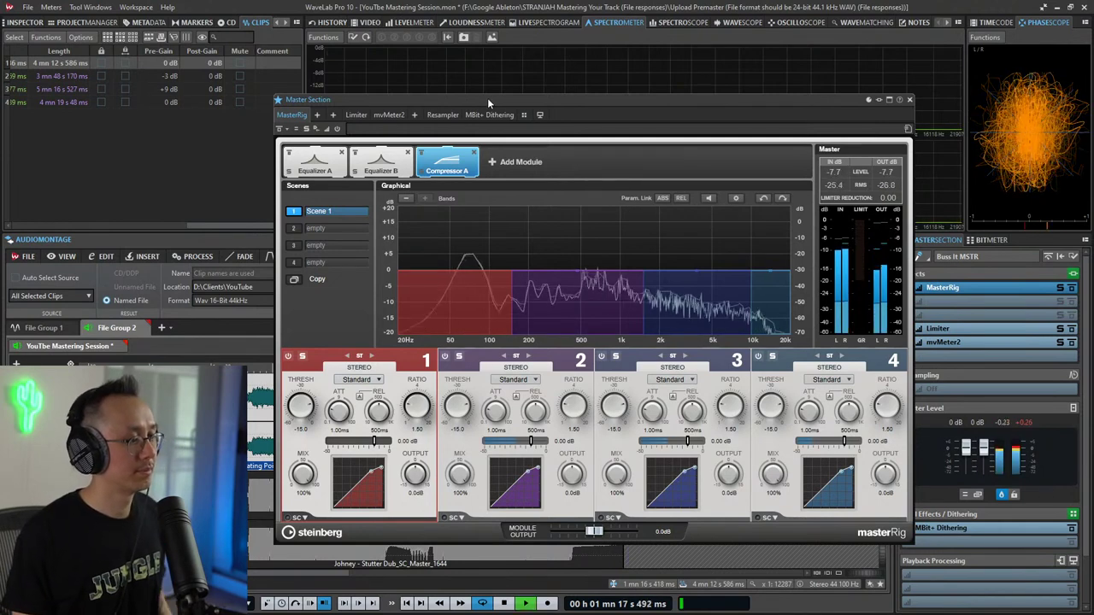
key(space)
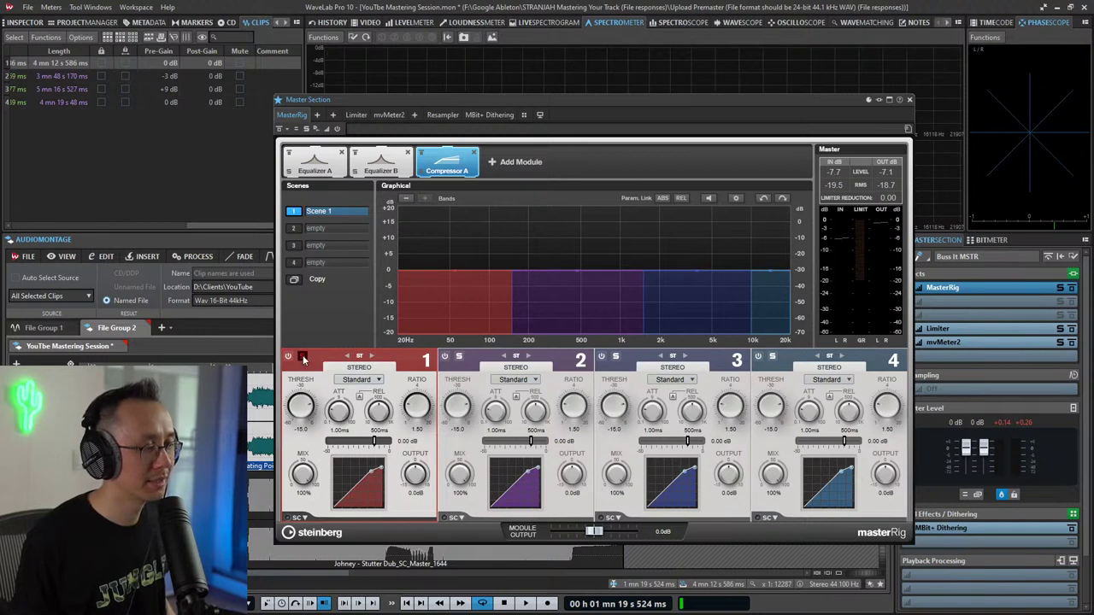
key(space)
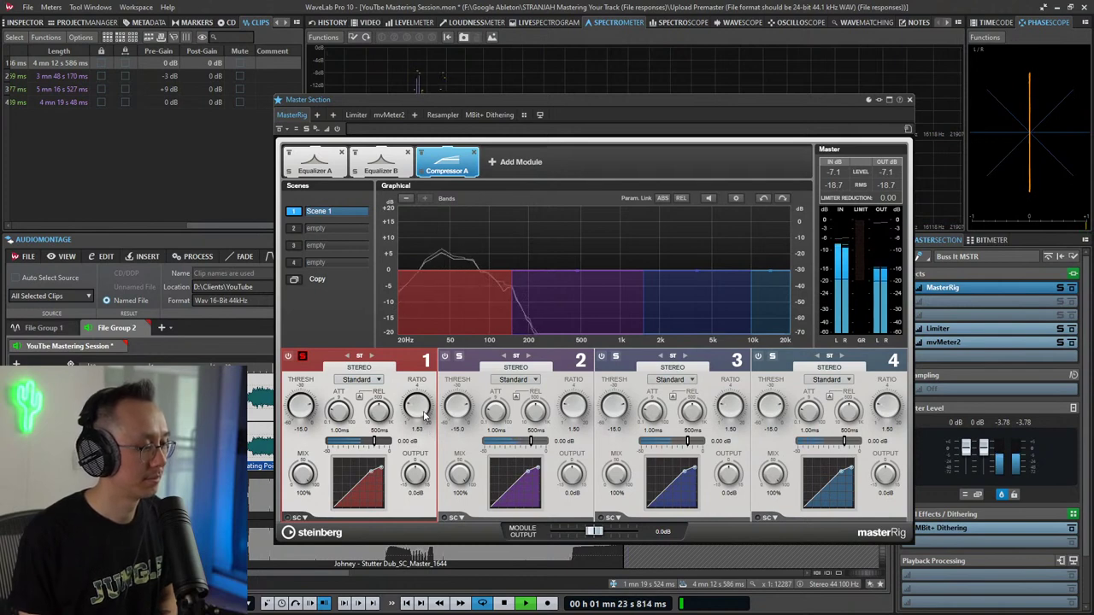
Step: Raise the ratio of Compressor A's soloed band 1 to 2.03 and audition it with short playbacks
drag(423, 415, 425, 409)
key(space)
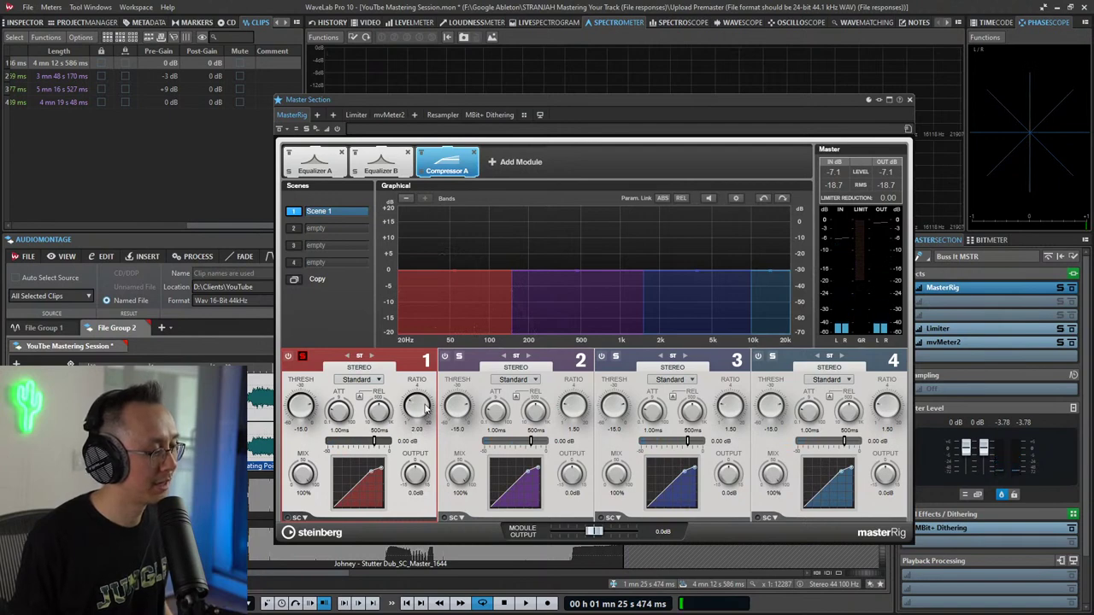
key(space)
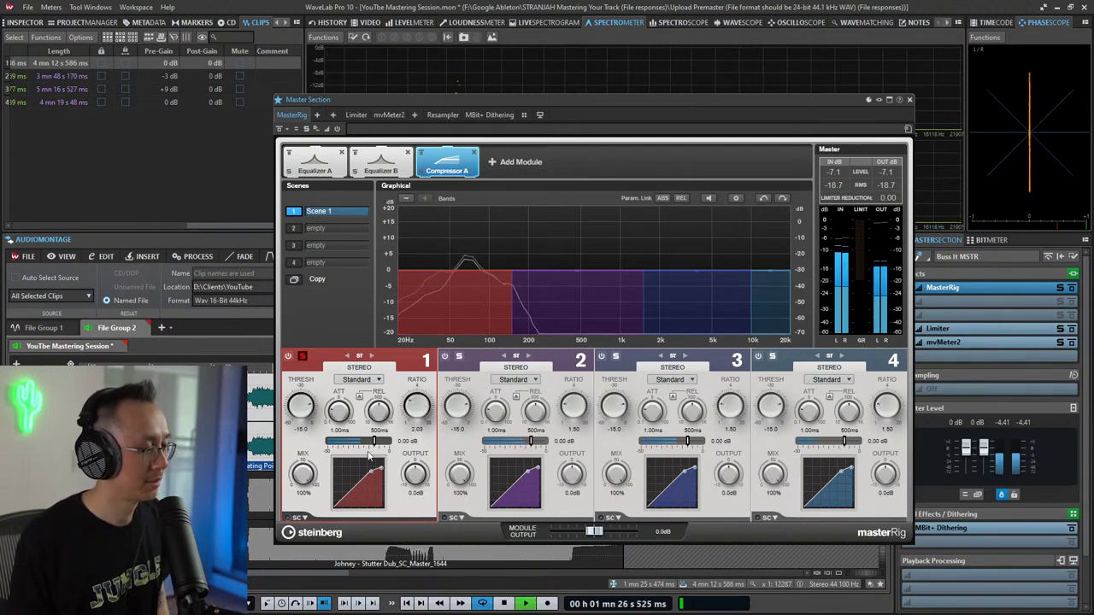
key(space)
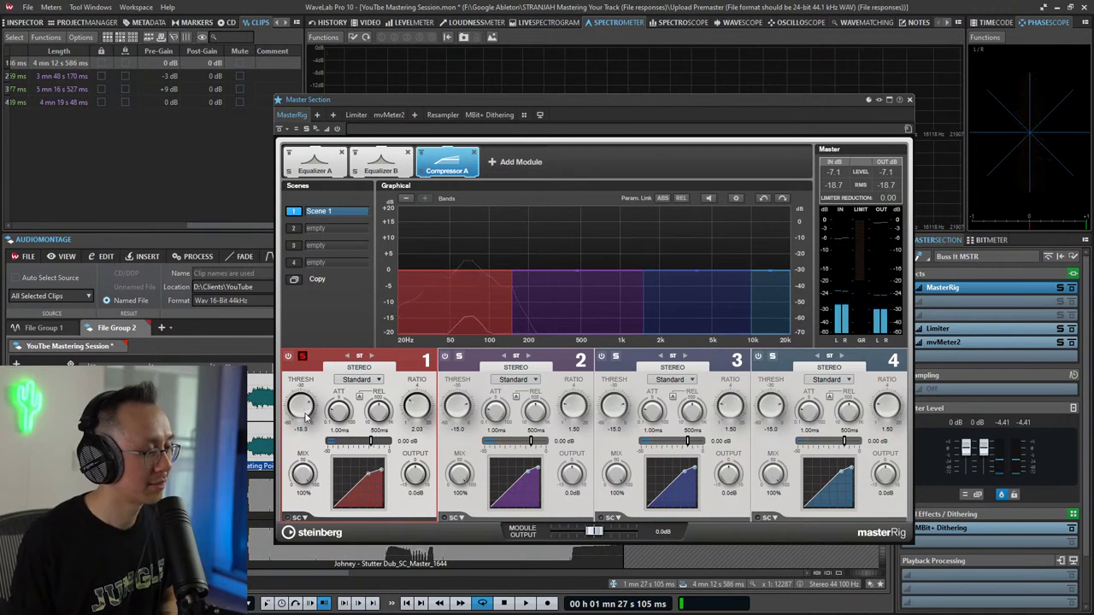
Step: Lower band 1's threshold to -21.9 dB, auditioning it soloed and briefly within the full mix
drag(306, 414, 306, 413)
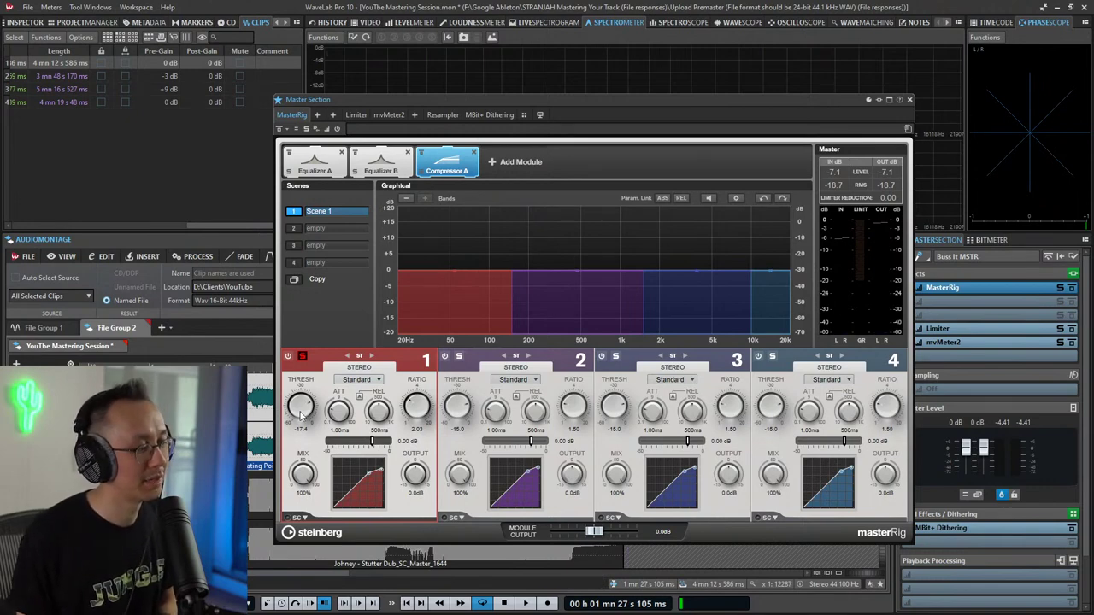
key(space)
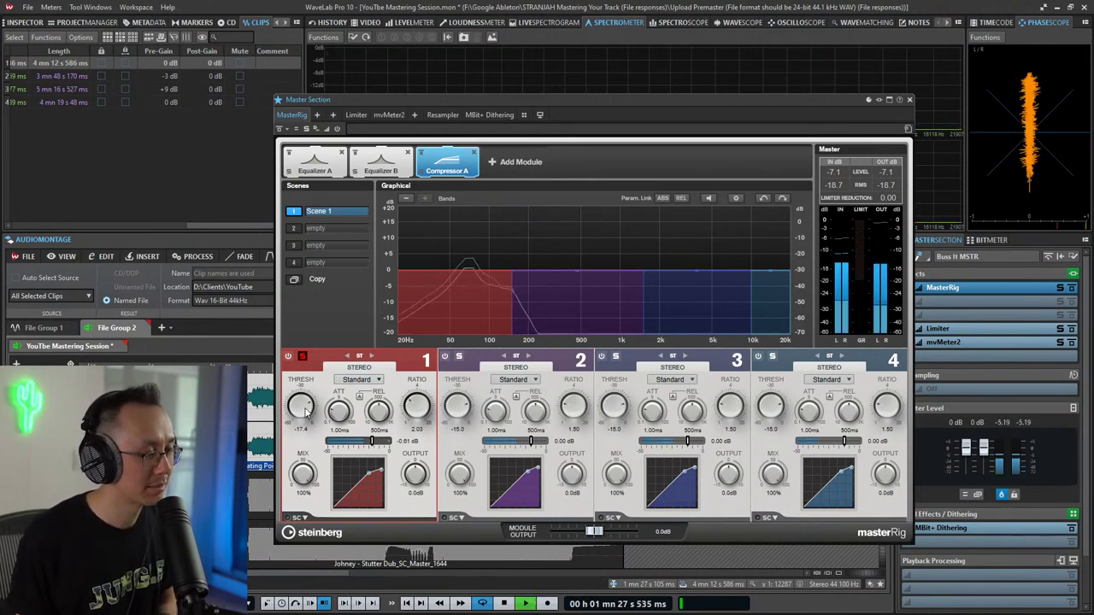
drag(305, 412, 303, 411)
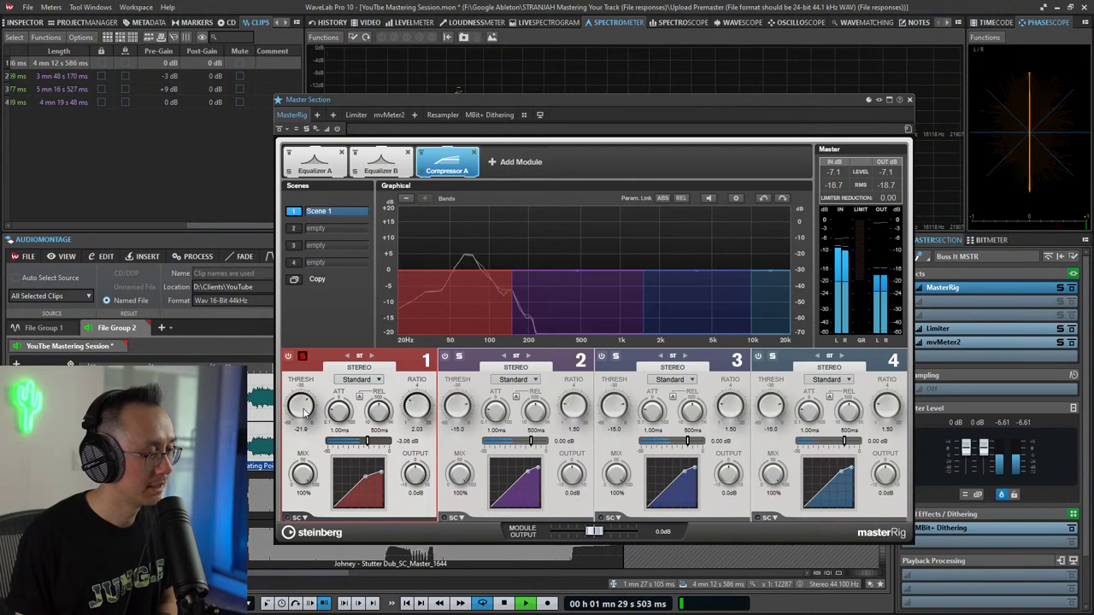
drag(305, 412, 305, 407)
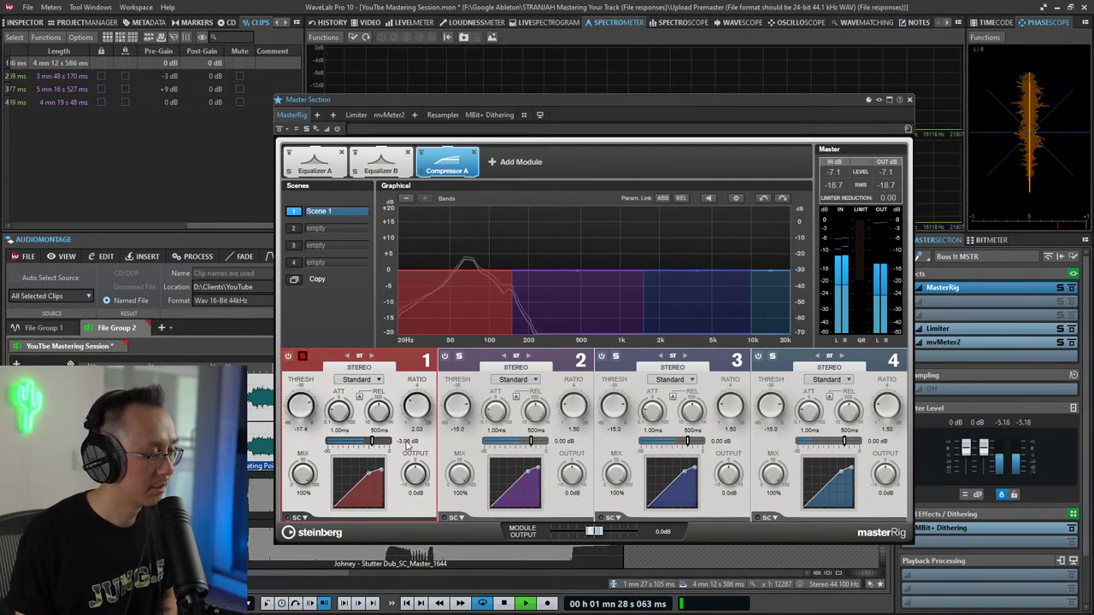
key(space)
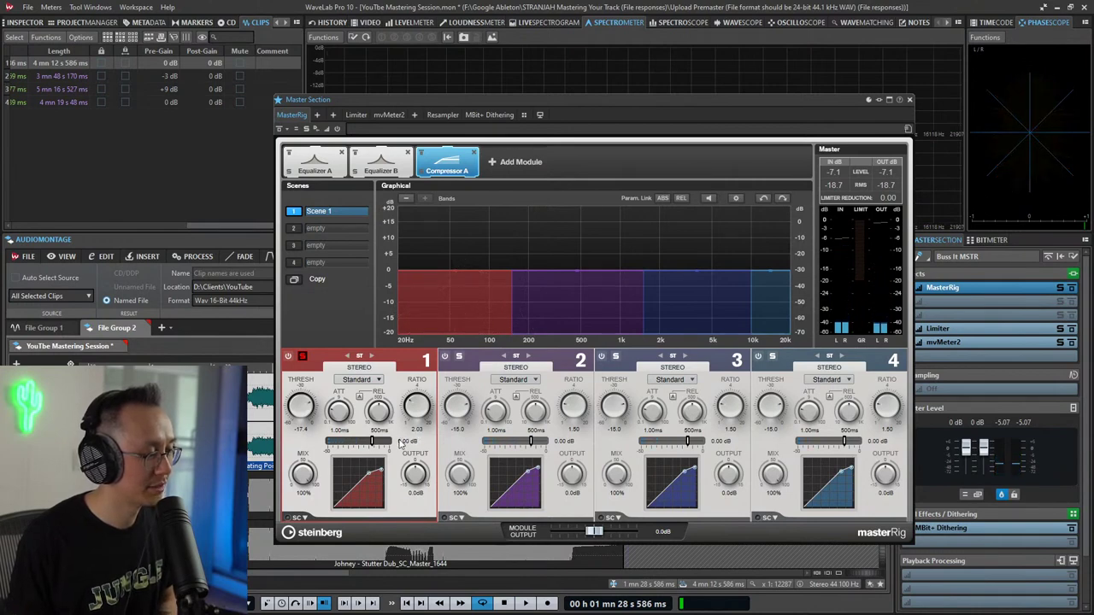
key(space)
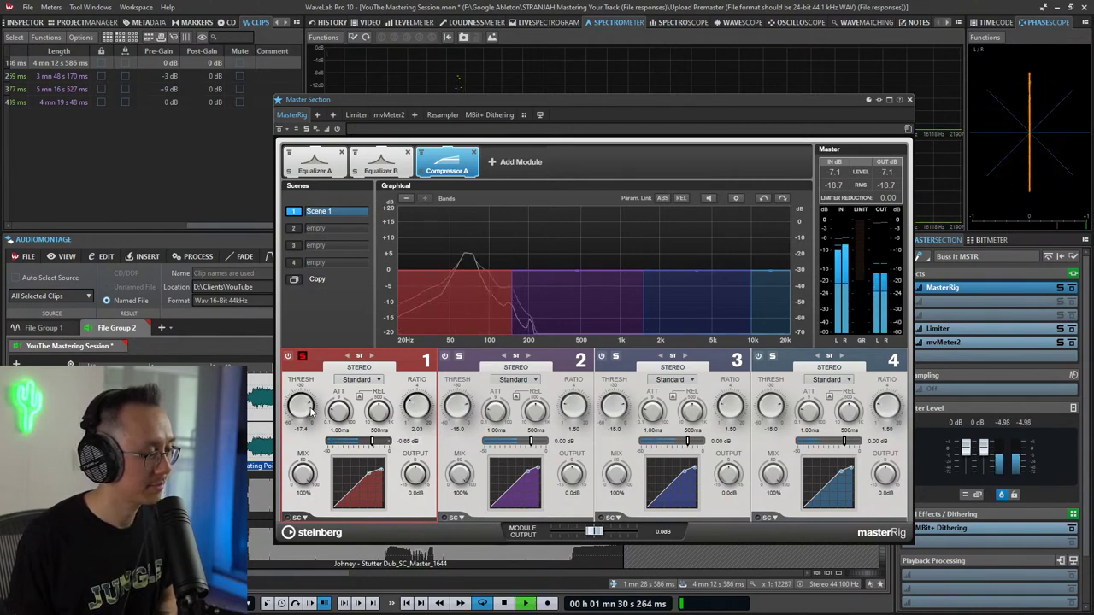
drag(310, 410, 304, 419)
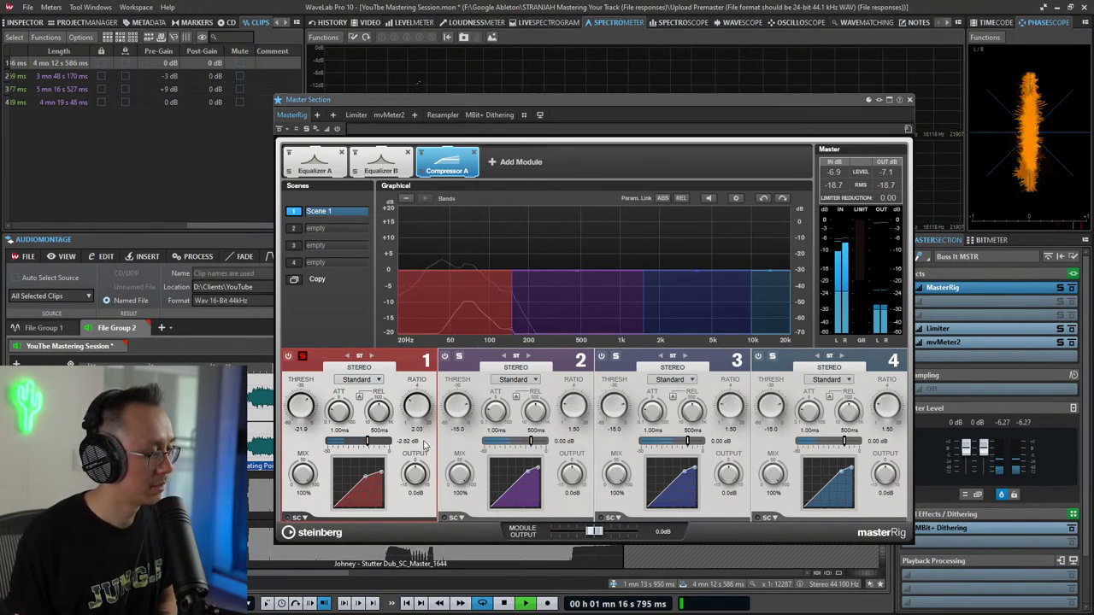
click(303, 357)
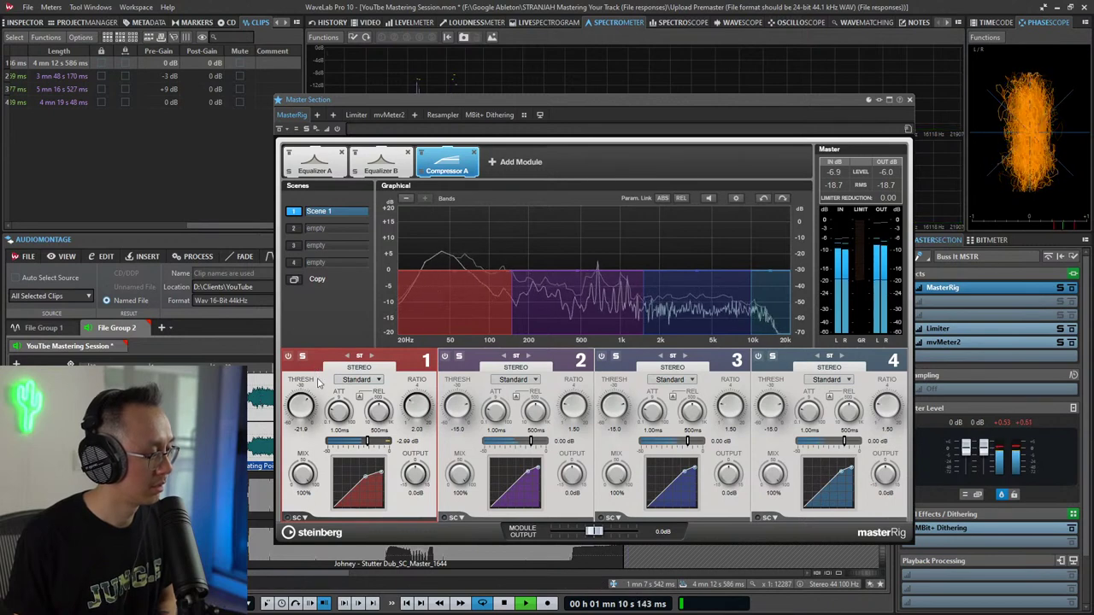
click(302, 357)
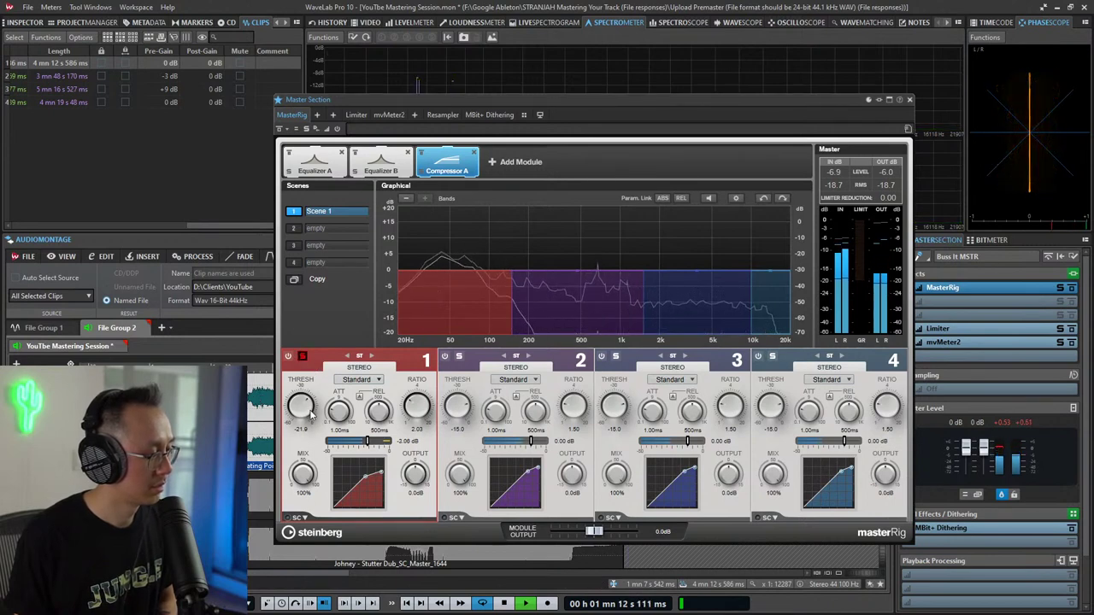
Step: Set band 1's attack to 56.76 ms during playback and turn off its solo
drag(339, 415, 330, 334)
key(space)
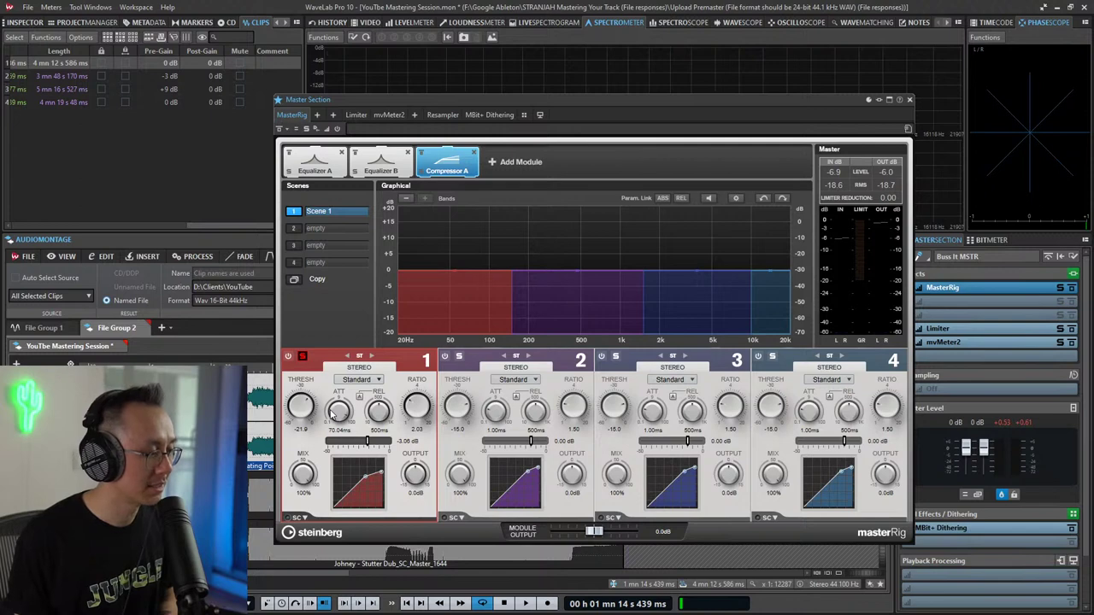
key(space)
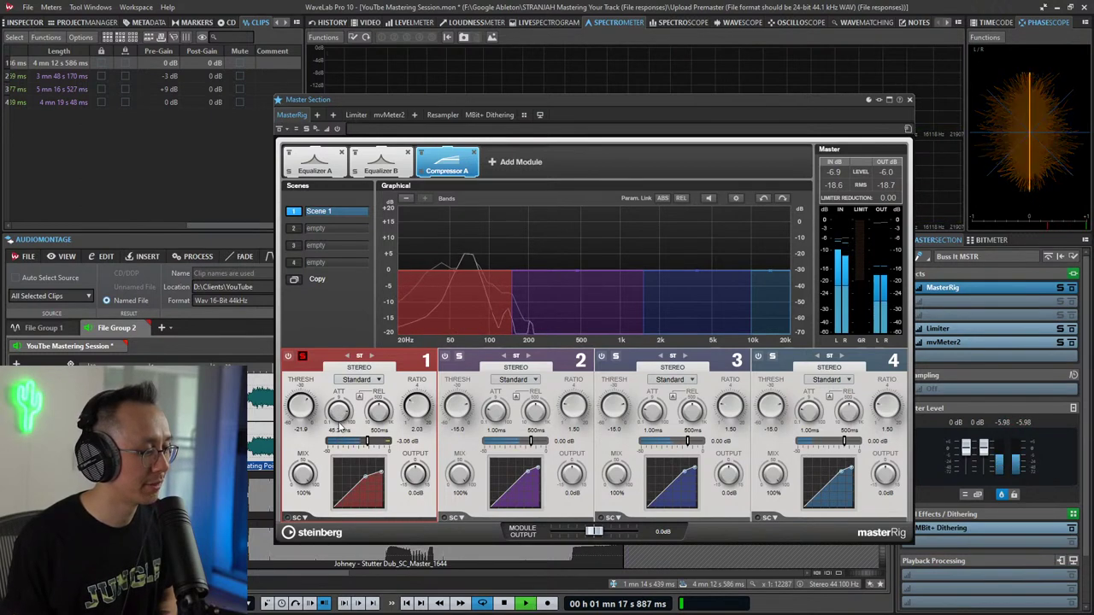
drag(339, 429, 338, 422)
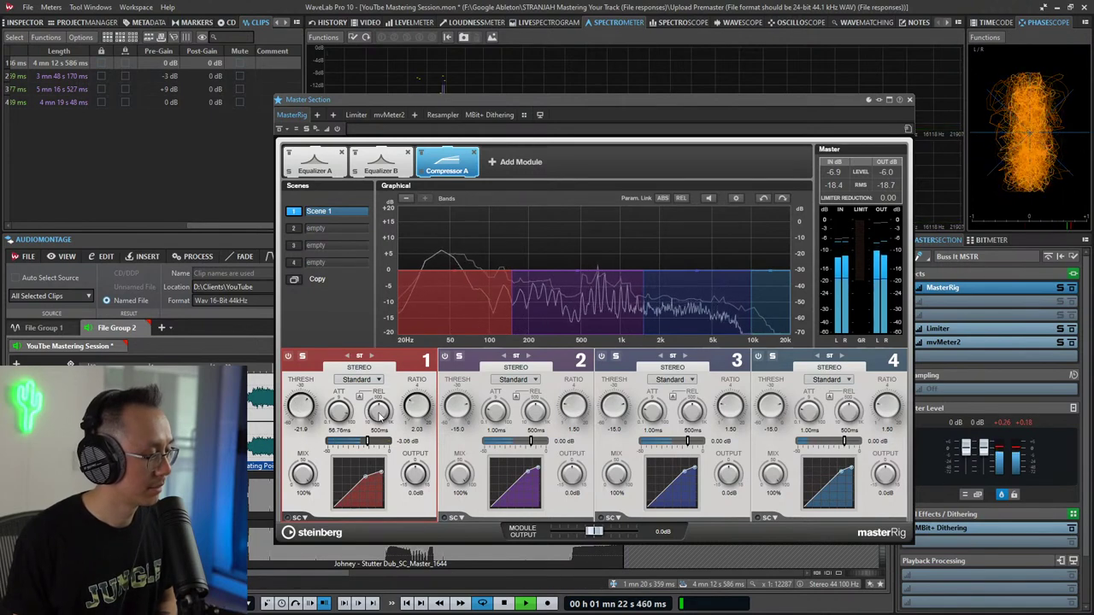
Step: Shorten band 1's release to 99 ms and play the full mix to check it
key(space)
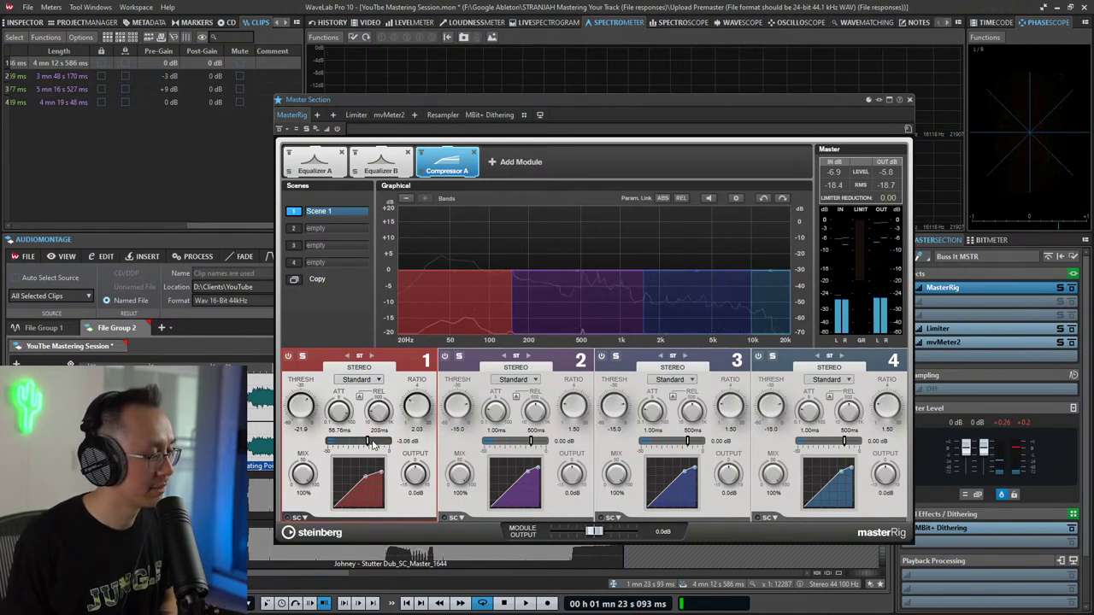
key(space)
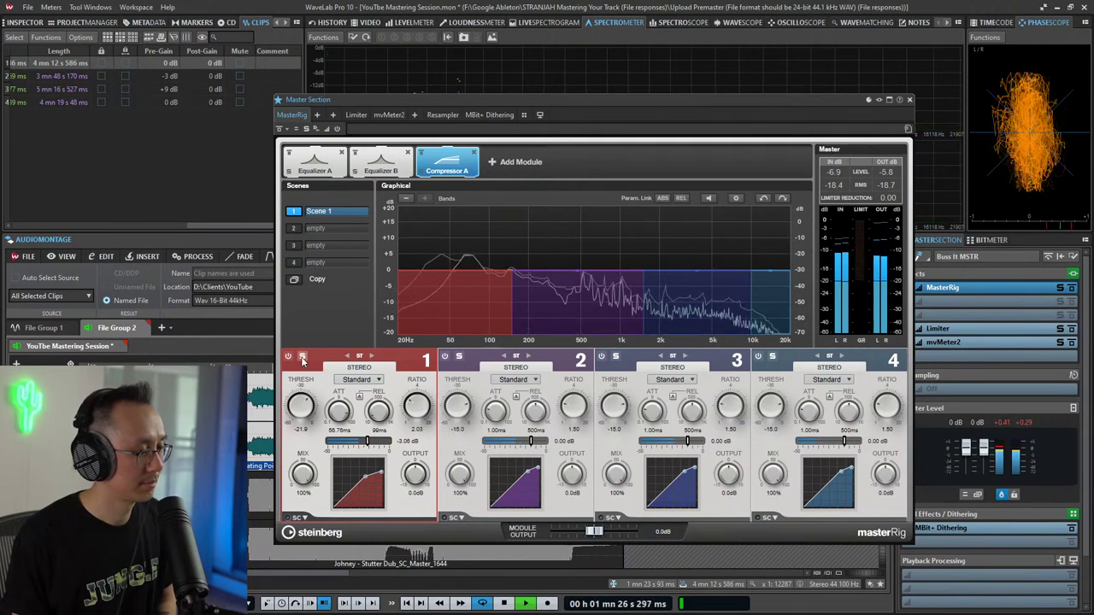
key(space)
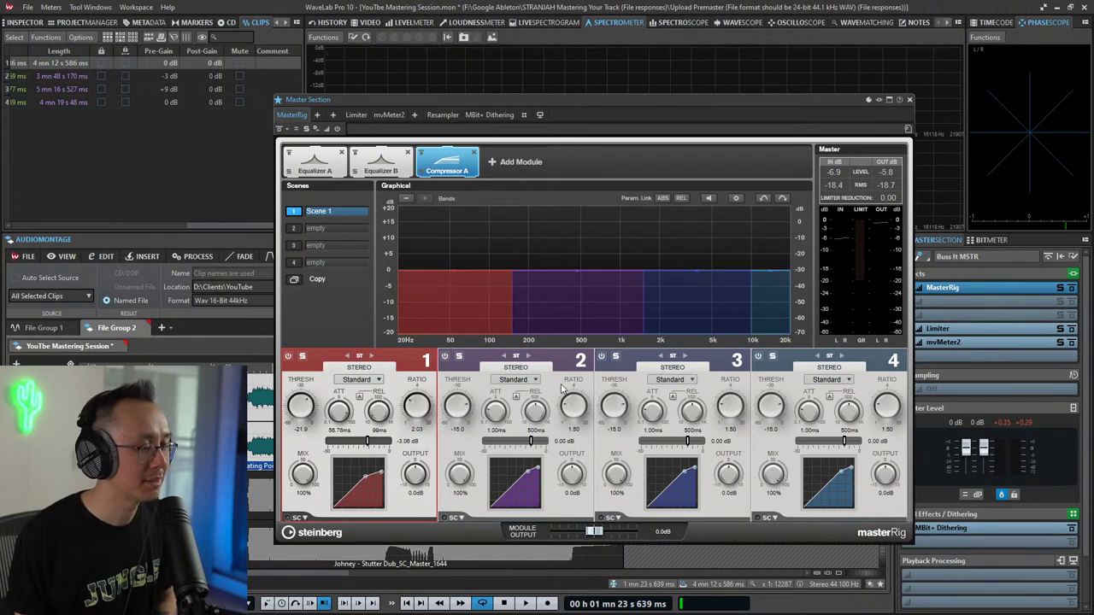
Step: Lower band 2's threshold to -18.6 dB, keeping its ratio at 1.50, while playing the track
drag(575, 405, 578, 406)
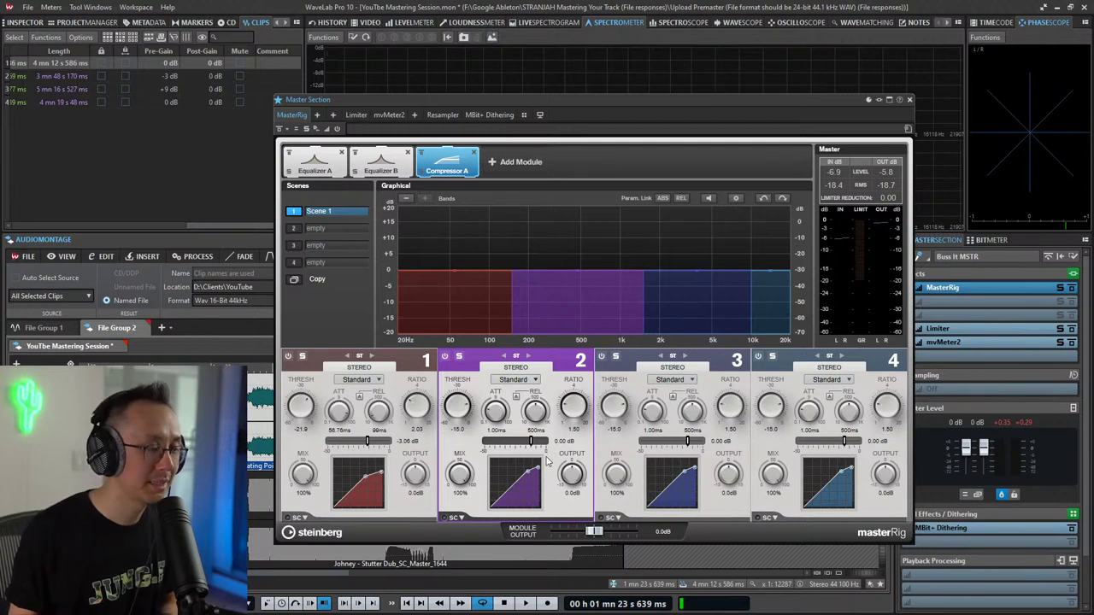
key(space)
key(space)
ctrl+click(466, 412)
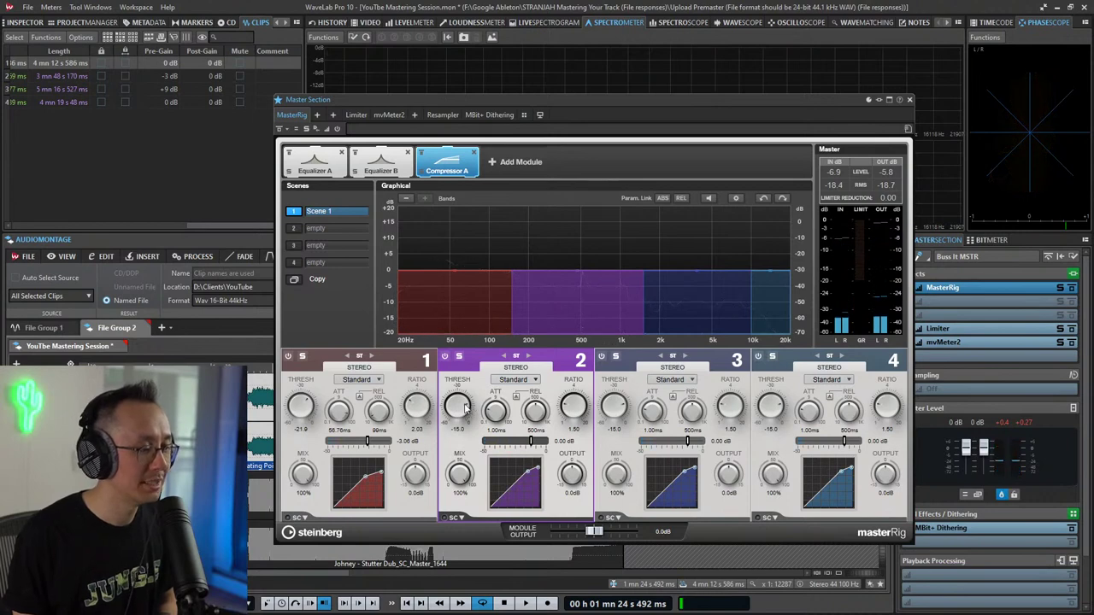
key(space)
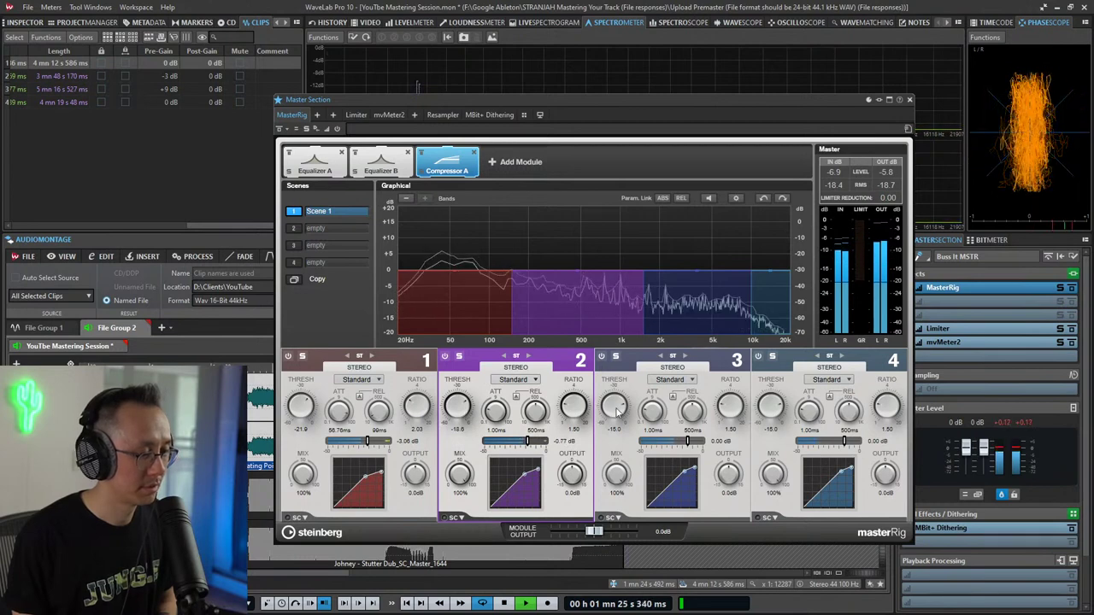
Step: Lower the thresholds of band 3 to -22.8 dB and band 4 to -31.2 dB during playback
drag(617, 412, 617, 416)
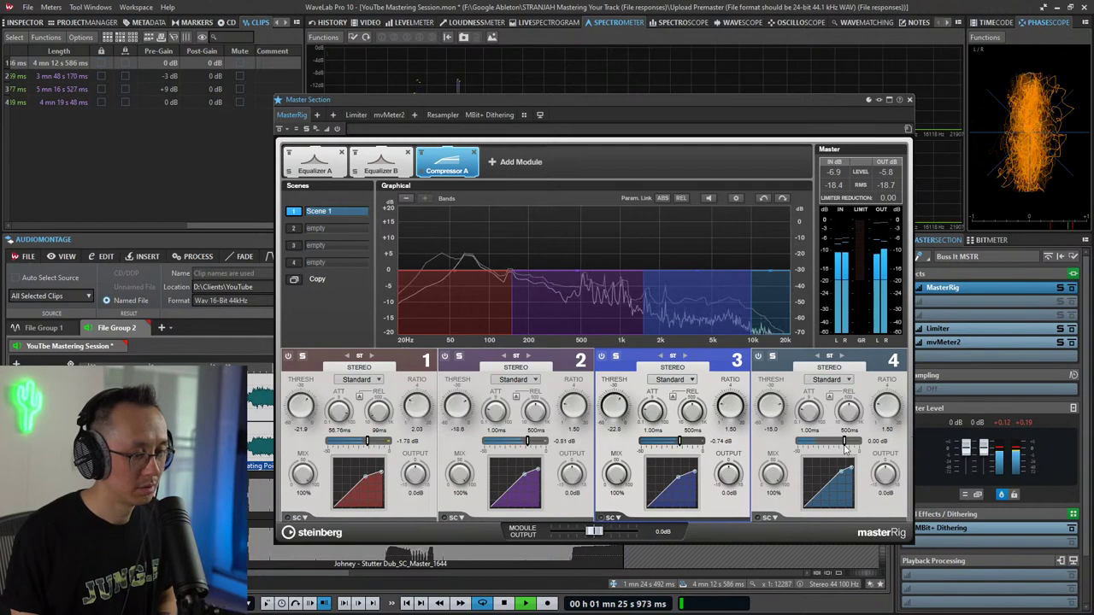
drag(784, 411, 778, 419)
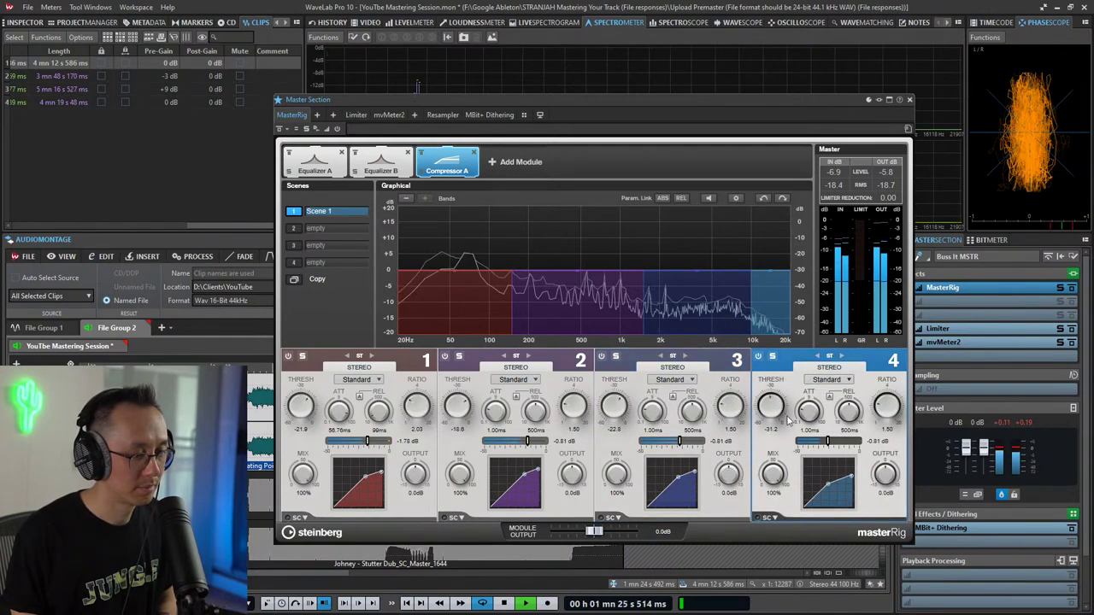
key(space)
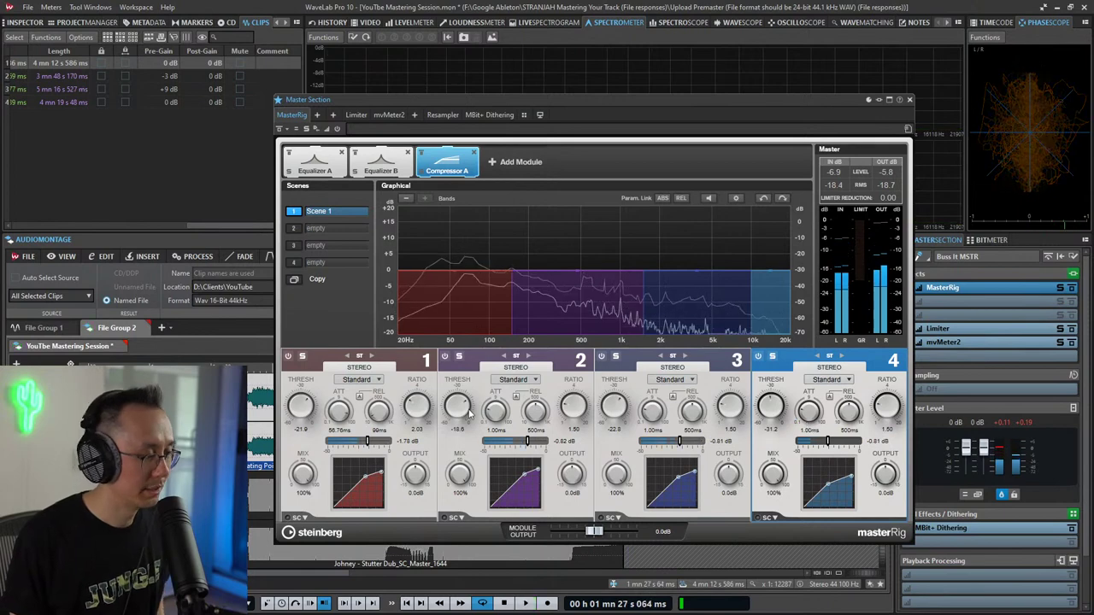
Step: Set the attack of bands 2 and 3 to 41.63 ms and of band 4 to 40.74 ms
click(504, 414)
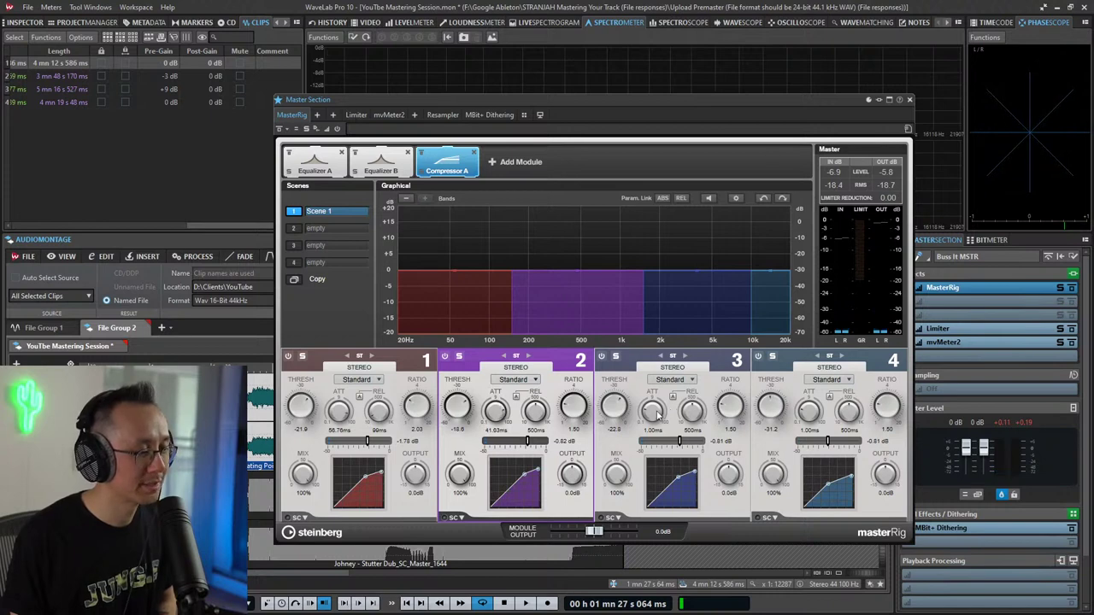
drag(657, 413, 652, 365)
key(space)
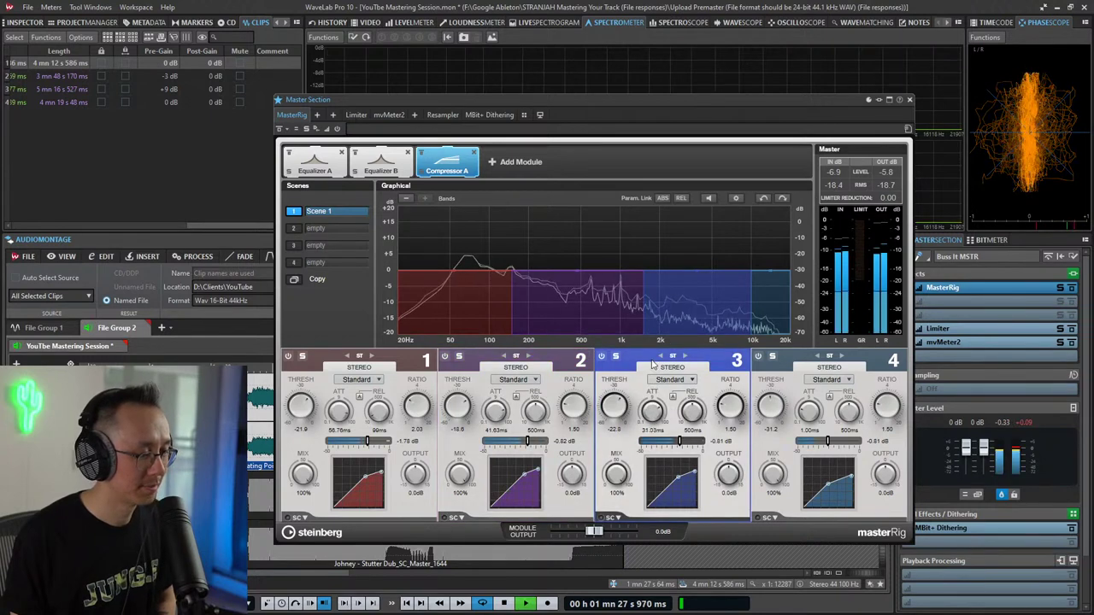
drag(814, 415, 814, 354)
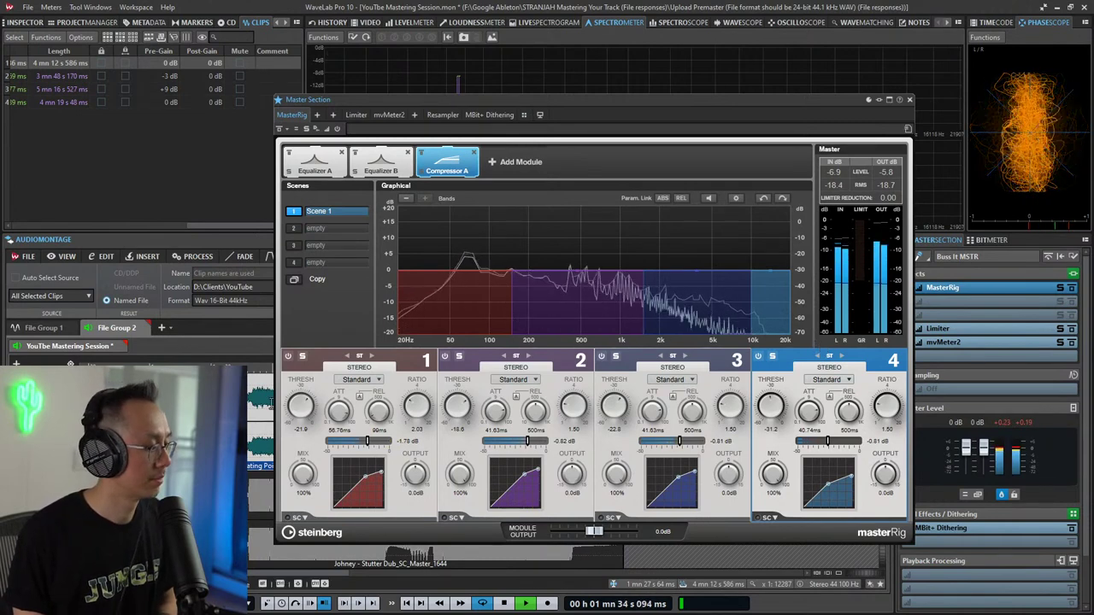
Step: Uncover the montage waveform and play the premaster from about 1:53 through the compressor
drag(397, 100, 541, 89)
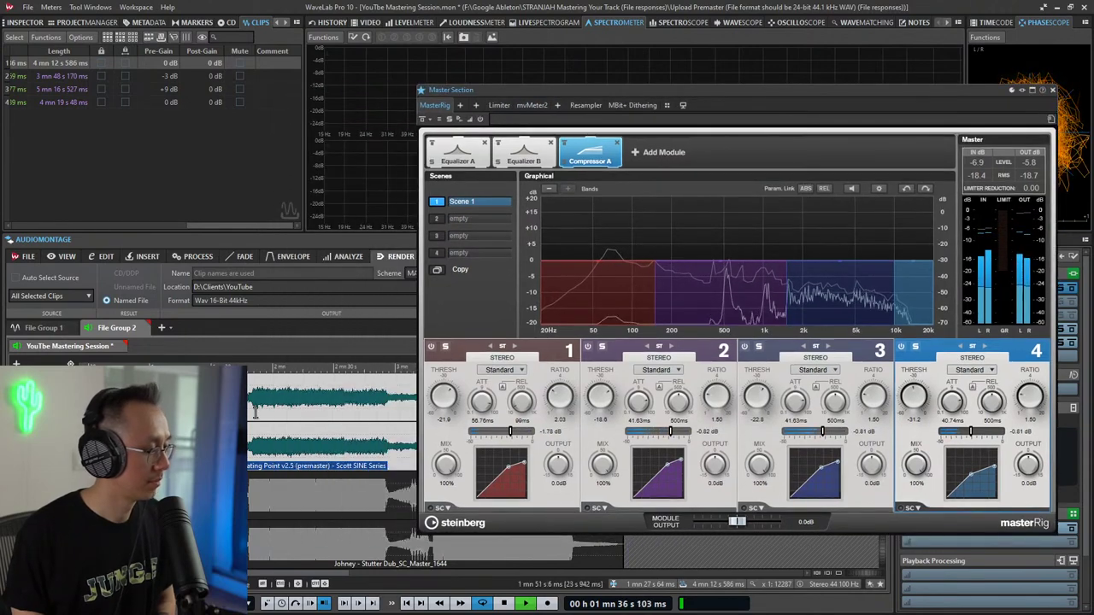
key(Return)
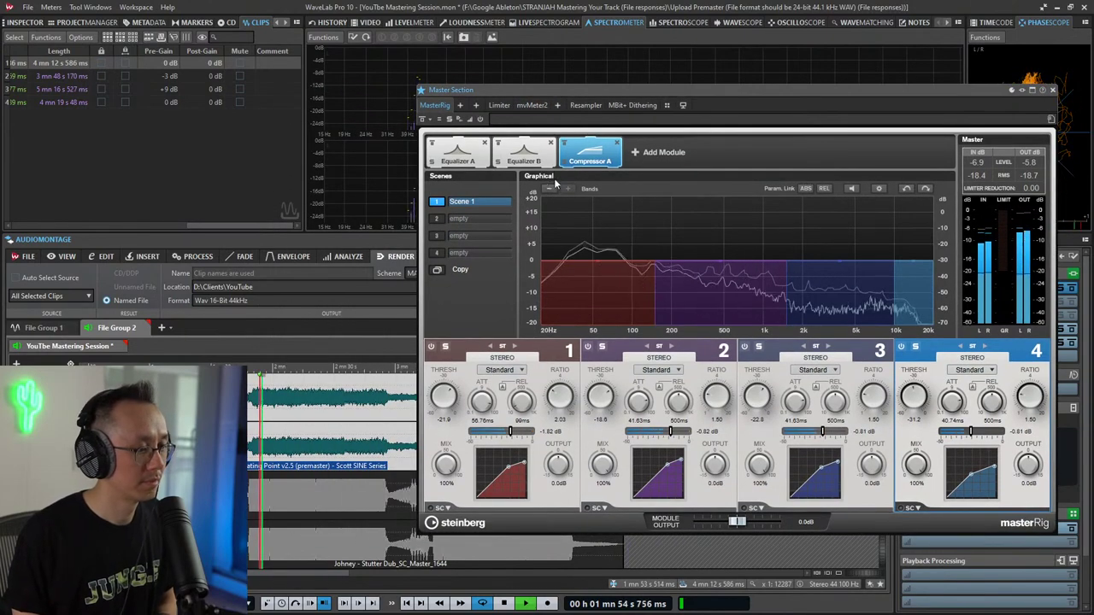
drag(637, 91, 506, 88)
key(space)
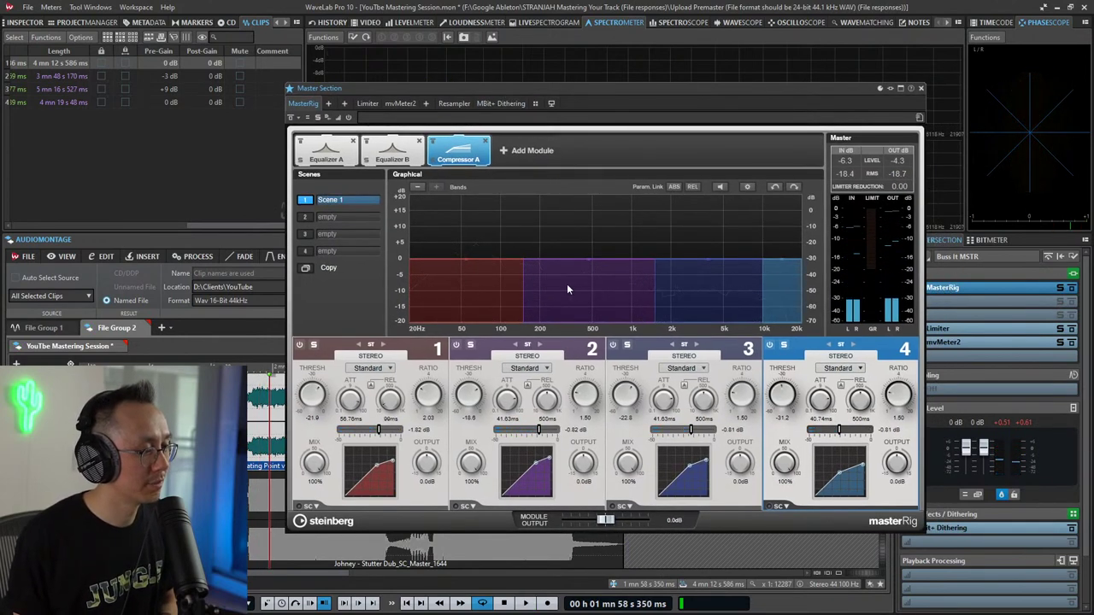
Step: Lower the crossover between bands 2 and 3 to 859 Hz and between bands 1 and 2 to about 100 Hz
drag(655, 285, 625, 285)
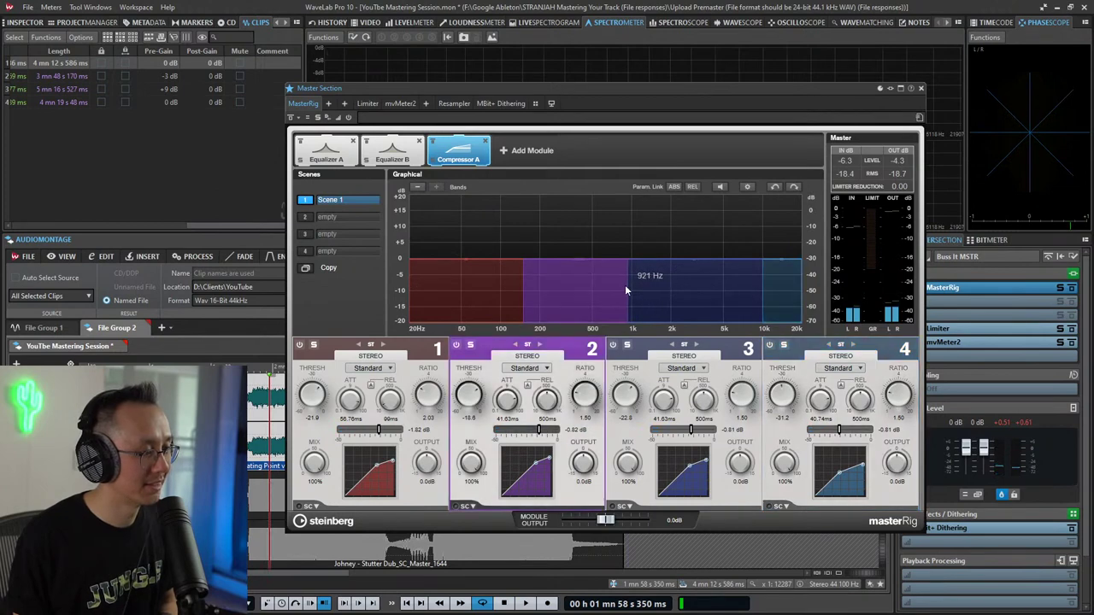
drag(524, 294, 502, 293)
key(space)
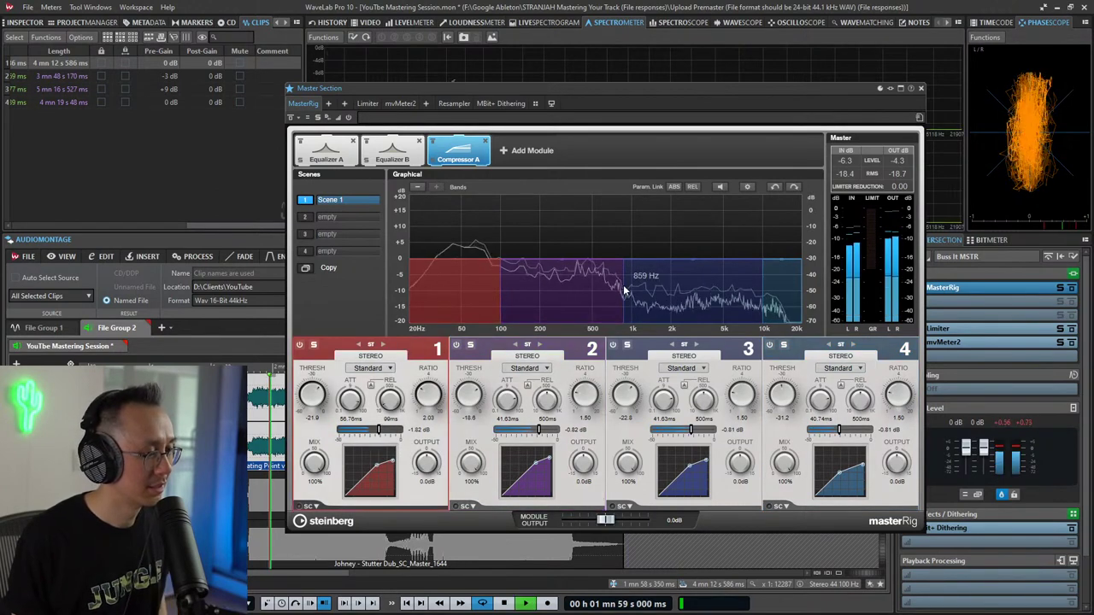
Step: Move the crossover between bands 2 and 3 to about 700 Hz and between bands 3 and 4 to about 4 kHz
mouse_move(624, 286)
mouse_down()
mouse_move(577, 293)
mouse_move(631, 291)
mouse_move(607, 293)
mouse_up()
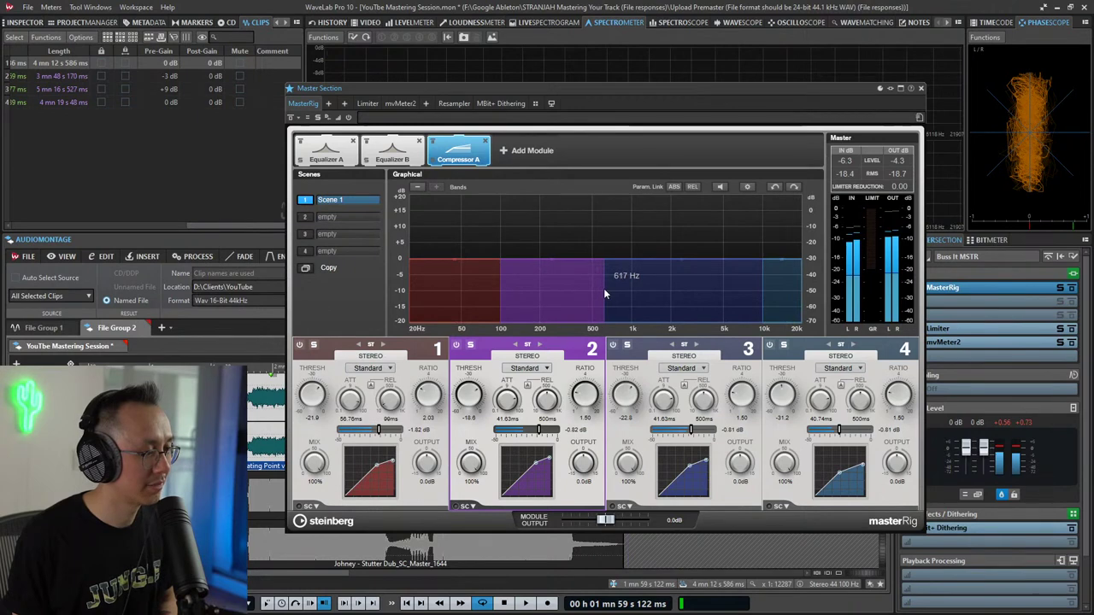
mouse_move(761, 280)
mouse_down()
mouse_move(665, 283)
mouse_move(711, 282)
mouse_up()
key(space)
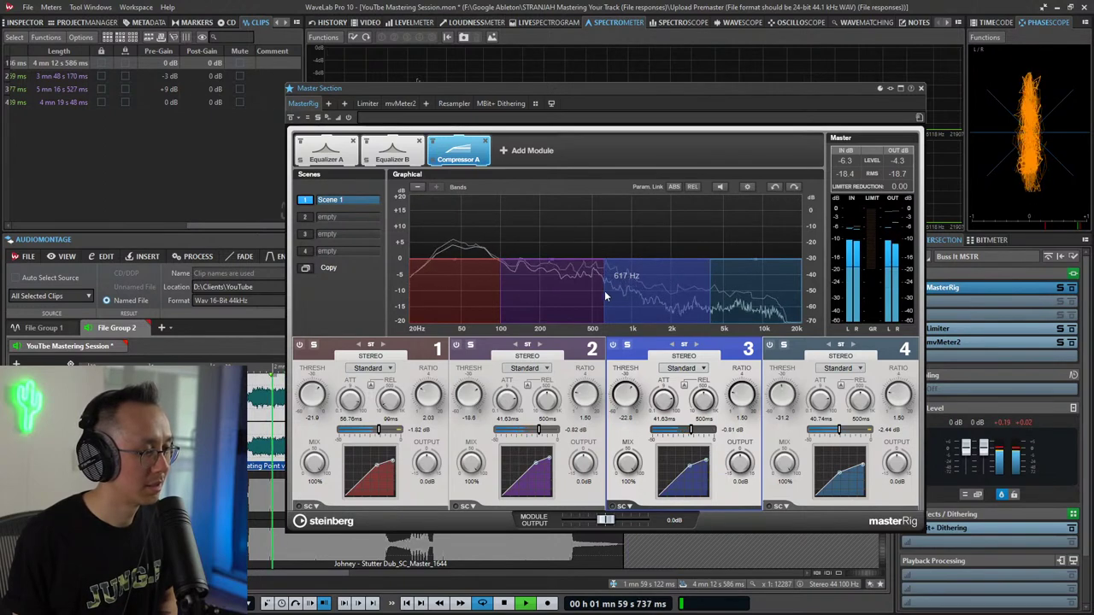
mouse_move(605, 290)
mouse_down()
mouse_move(631, 298)
mouse_move(612, 294)
mouse_up()
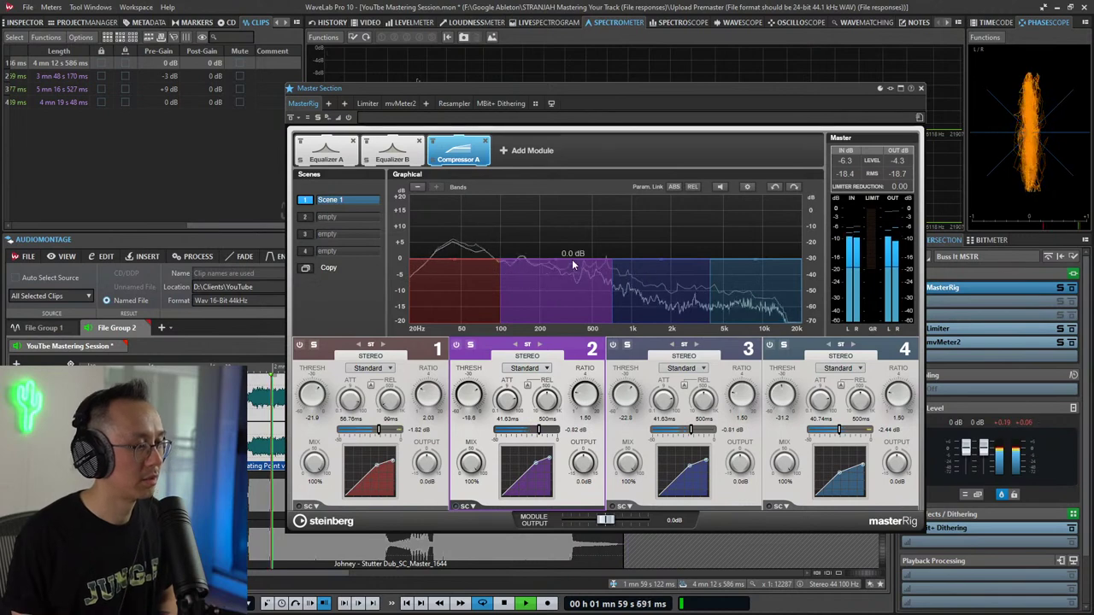
Step: Raise the output of compressor band 4 to 1.4 dB while checking the result in playback
key(space)
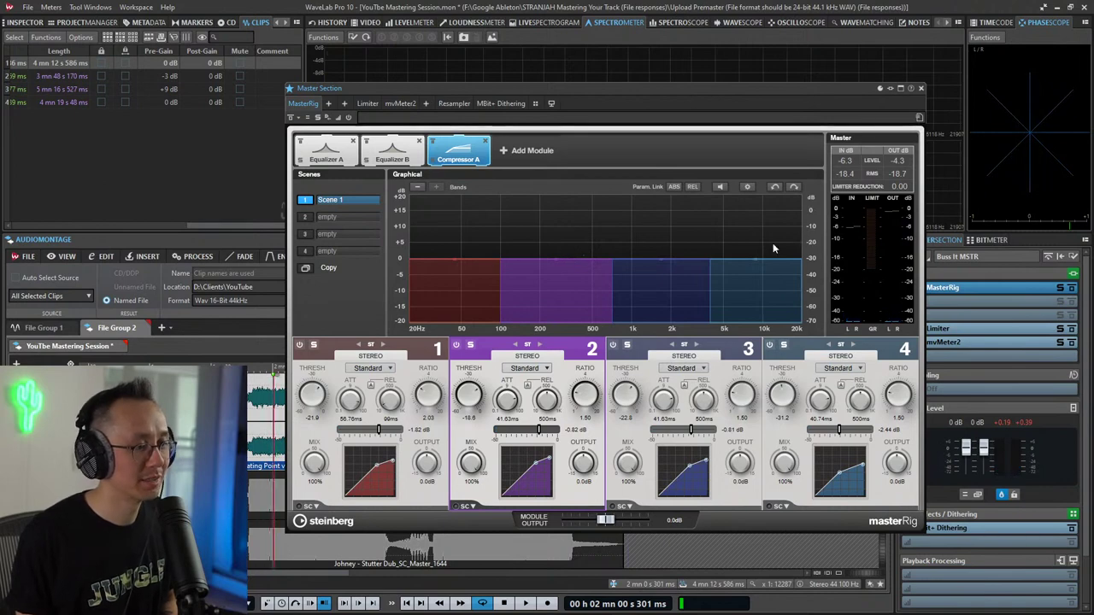
mouse_move(767, 257)
mouse_down()
mouse_move(766, 275)
mouse_move(759, 238)
mouse_move(762, 257)
mouse_up()
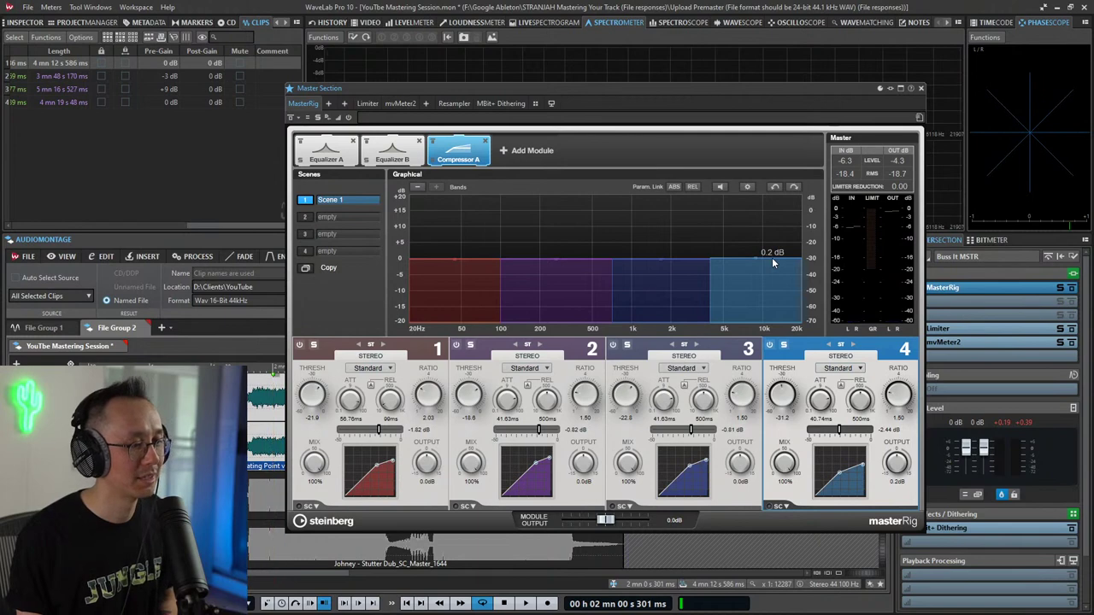
key(space)
mouse_move(762, 257)
mouse_down()
mouse_move(771, 315)
mouse_move(775, 266)
mouse_up()
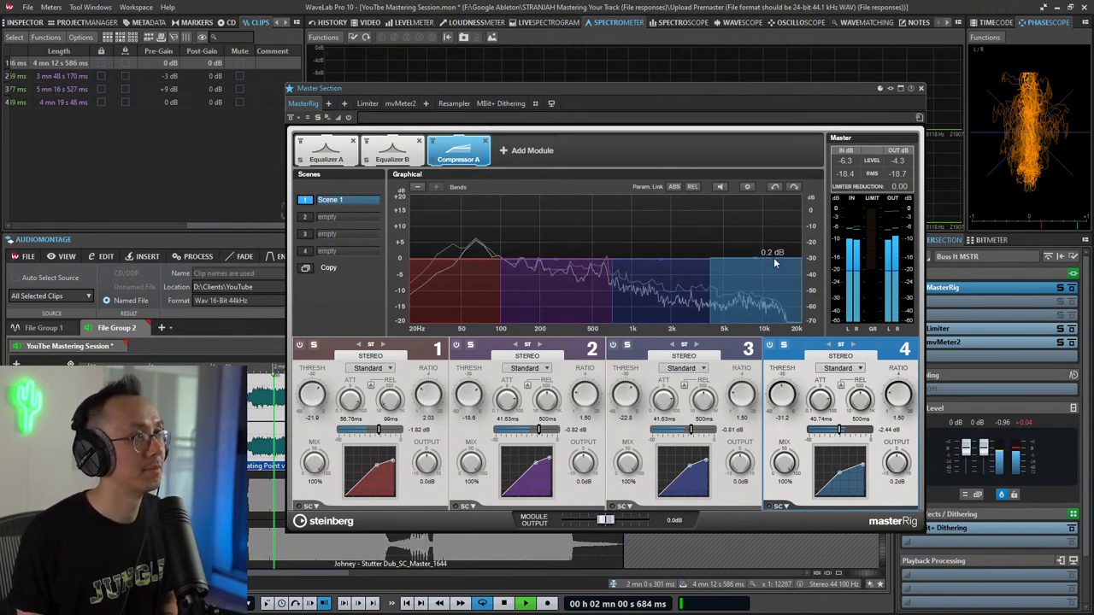
drag(774, 265, 773, 267)
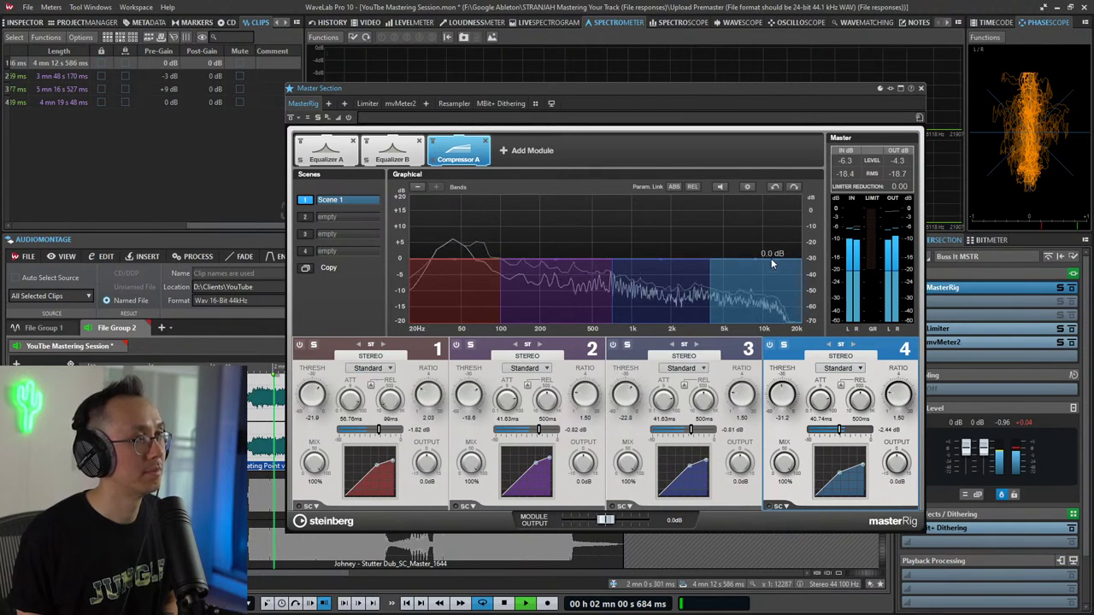
mouse_move(771, 258)
mouse_down()
mouse_move(769, 306)
mouse_move(763, 245)
mouse_move(774, 256)
mouse_up()
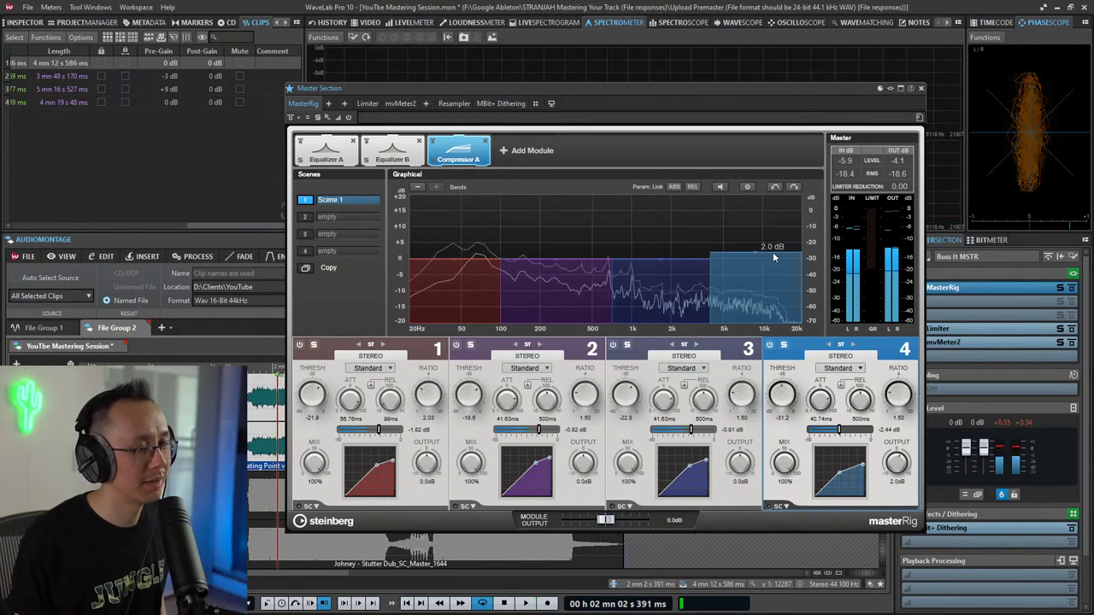
key(space)
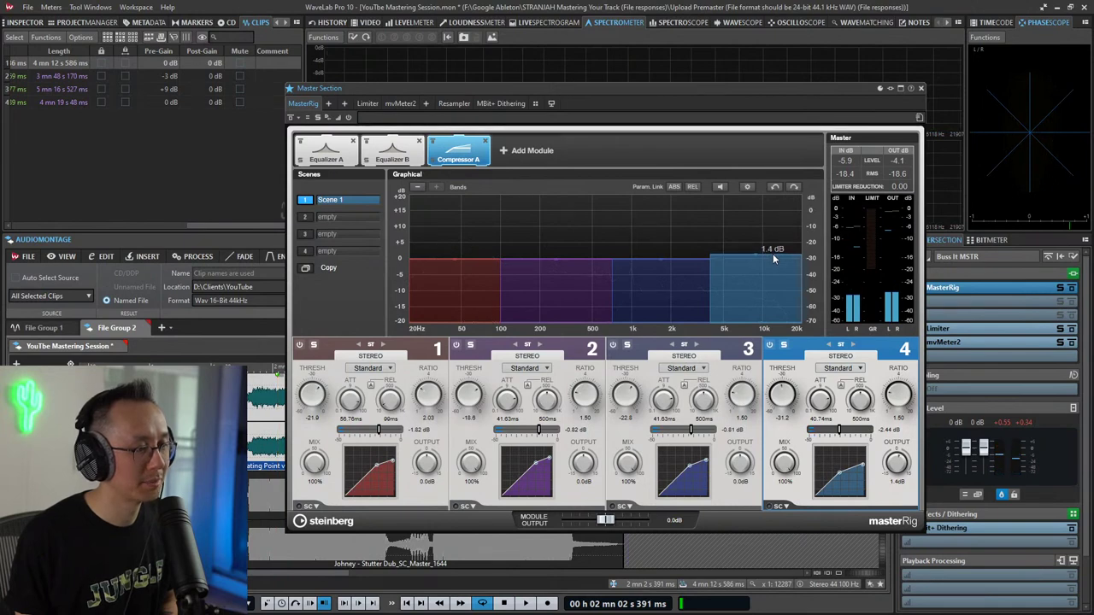
Step: During playback, set the compressor output of band 3 to 2.3 dB and of band 2 to 1.2 dB
key(space)
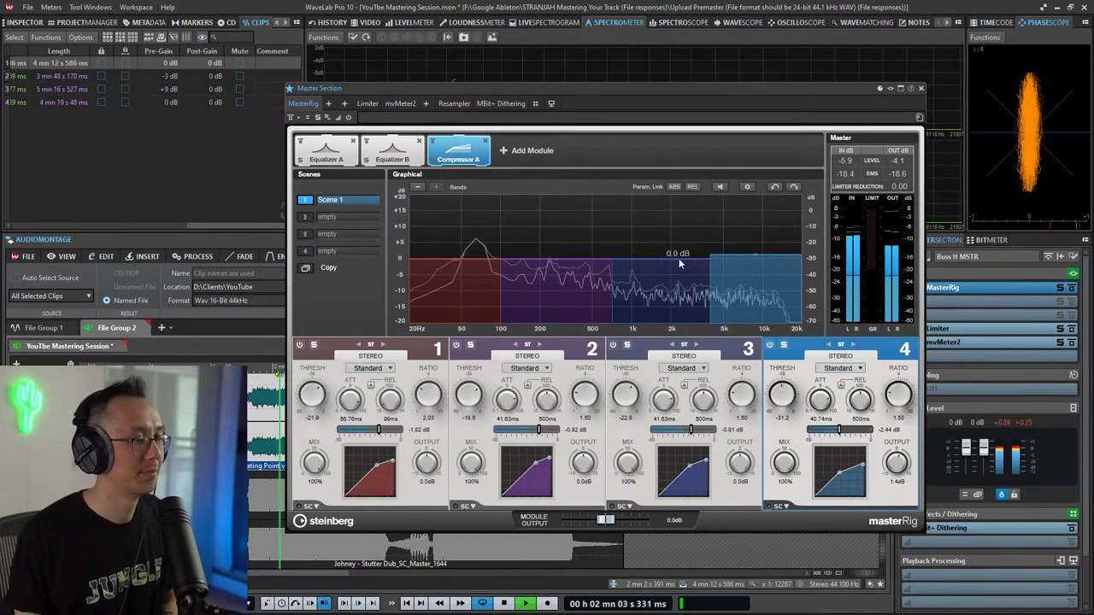
mouse_move(689, 262)
mouse_down()
mouse_move(687, 316)
mouse_move(681, 216)
mouse_move(682, 256)
mouse_up()
mouse_move(582, 268)
mouse_down()
mouse_move(579, 311)
mouse_move(583, 233)
mouse_move(583, 270)
mouse_up()
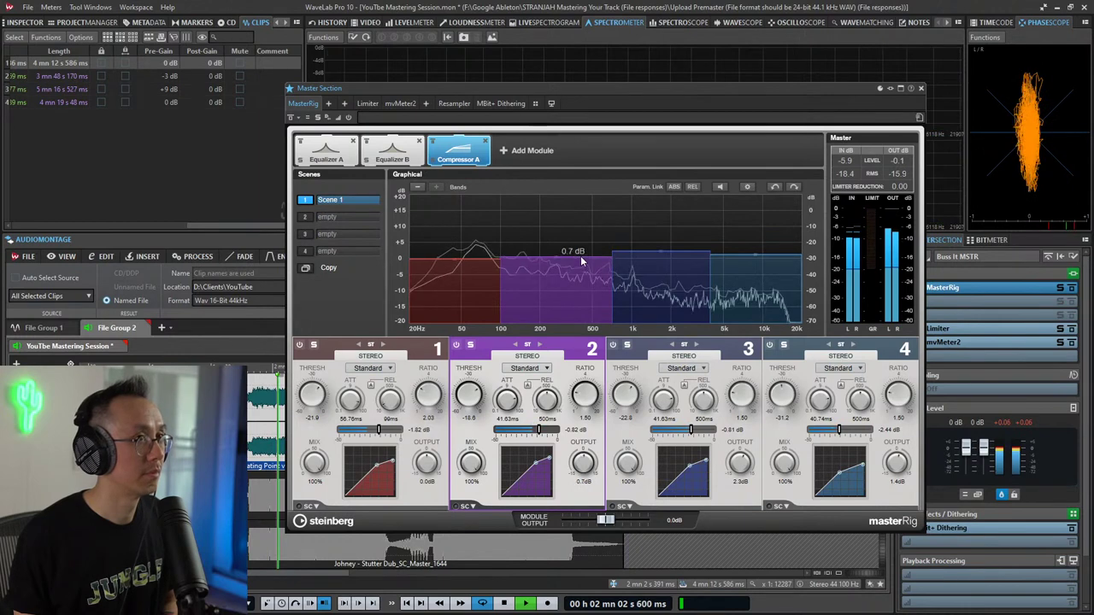
mouse_move(582, 270)
mouse_down()
mouse_move(579, 293)
mouse_move(580, 218)
mouse_move(579, 254)
mouse_up()
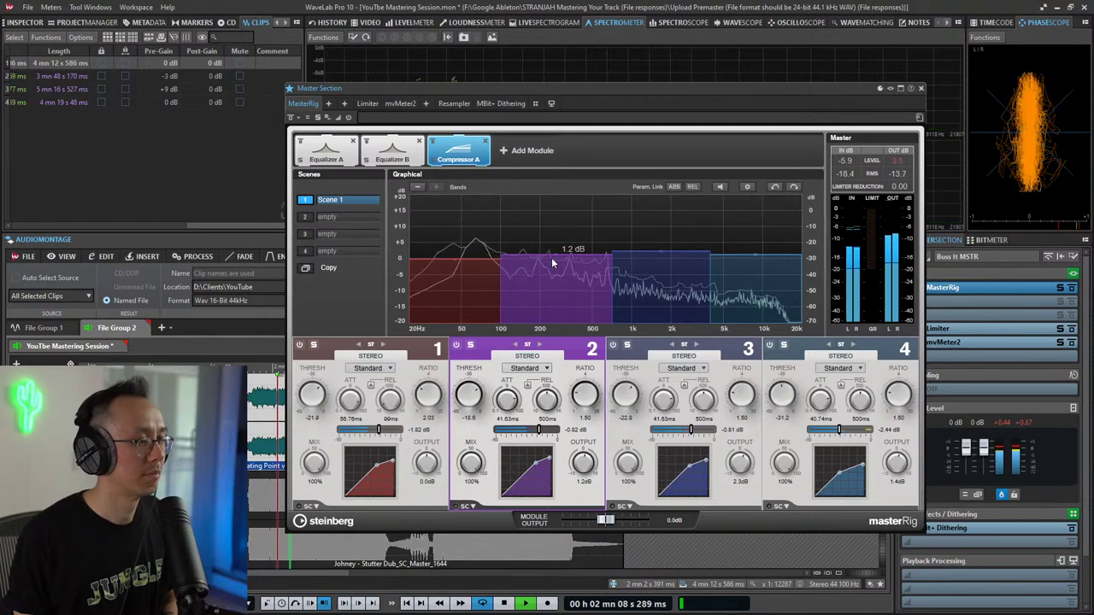
mouse_move(479, 256)
mouse_down()
mouse_move(477, 307)
mouse_move(476, 258)
mouse_up()
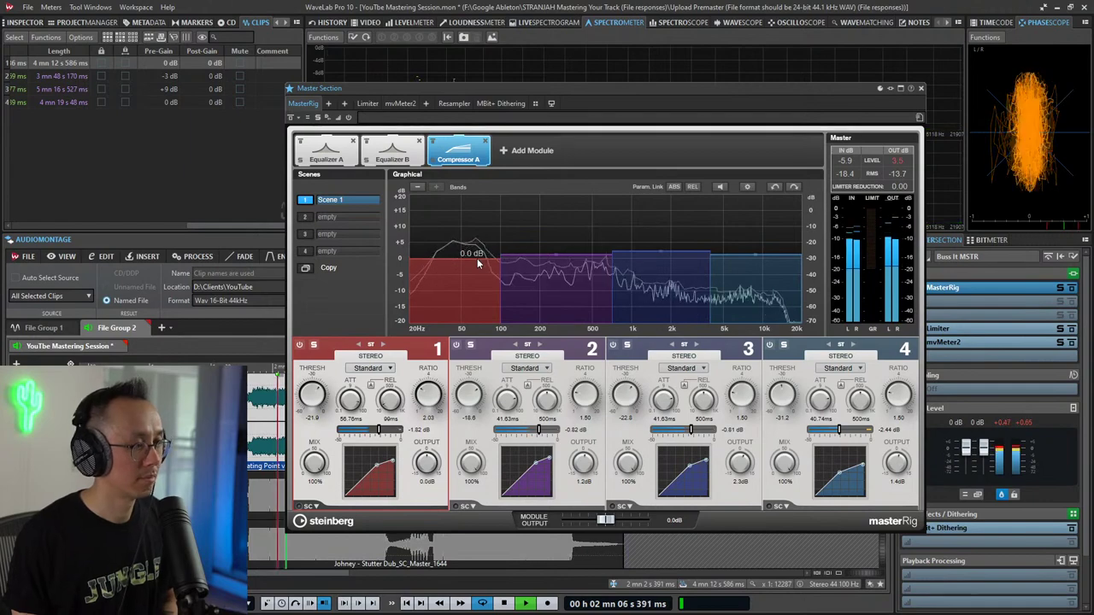
Step: Open Smart Bypass and update its gains during playback, using Match Loudness (RMS) with a 2 s analysis time
drag(701, 95, 653, 79)
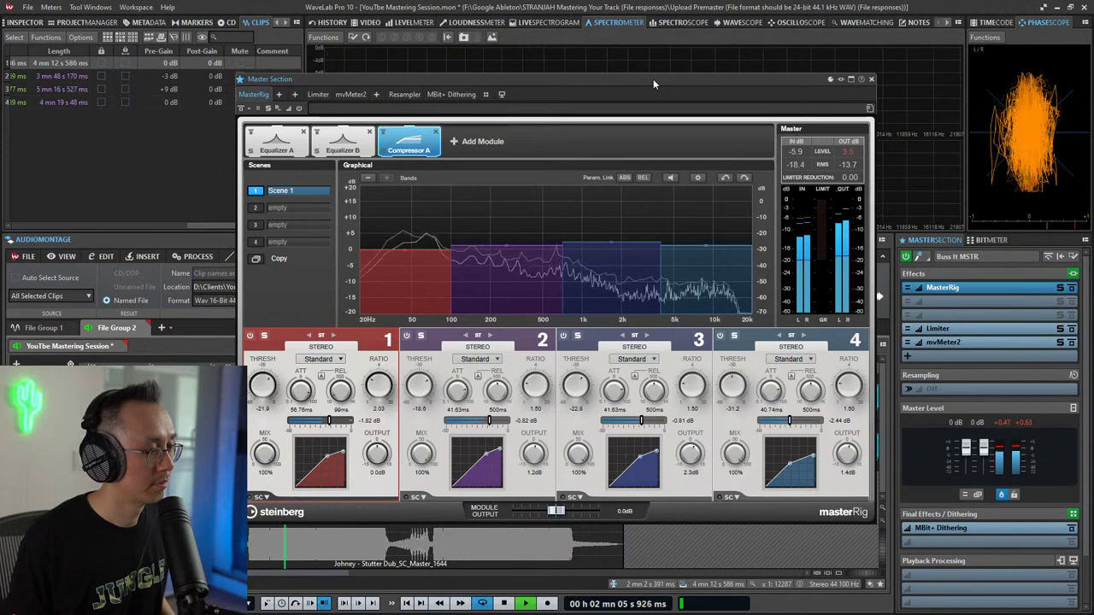
key(space)
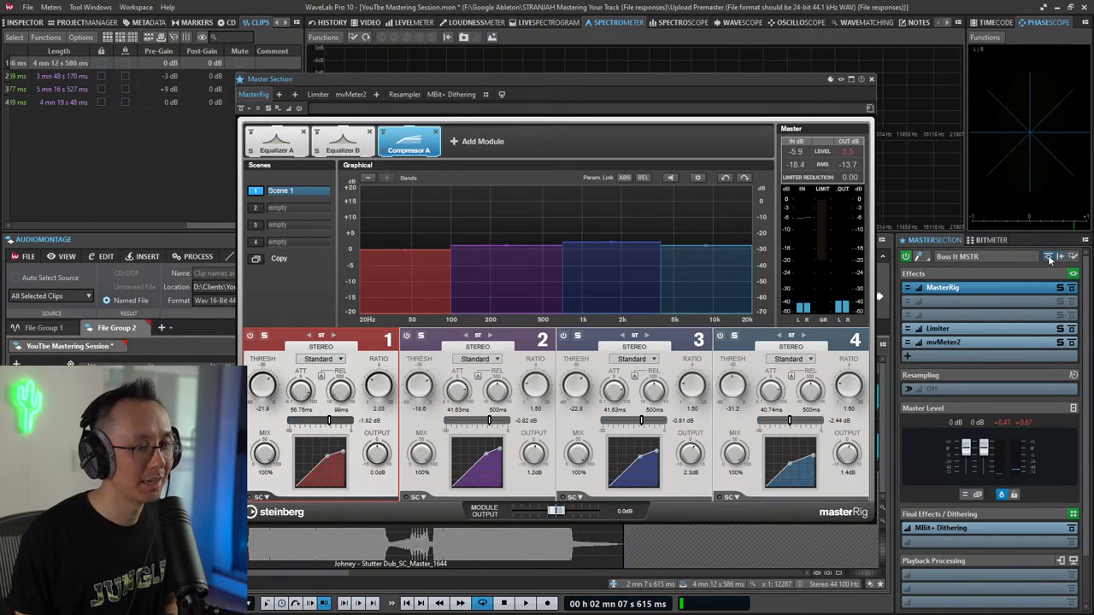
click(1048, 258)
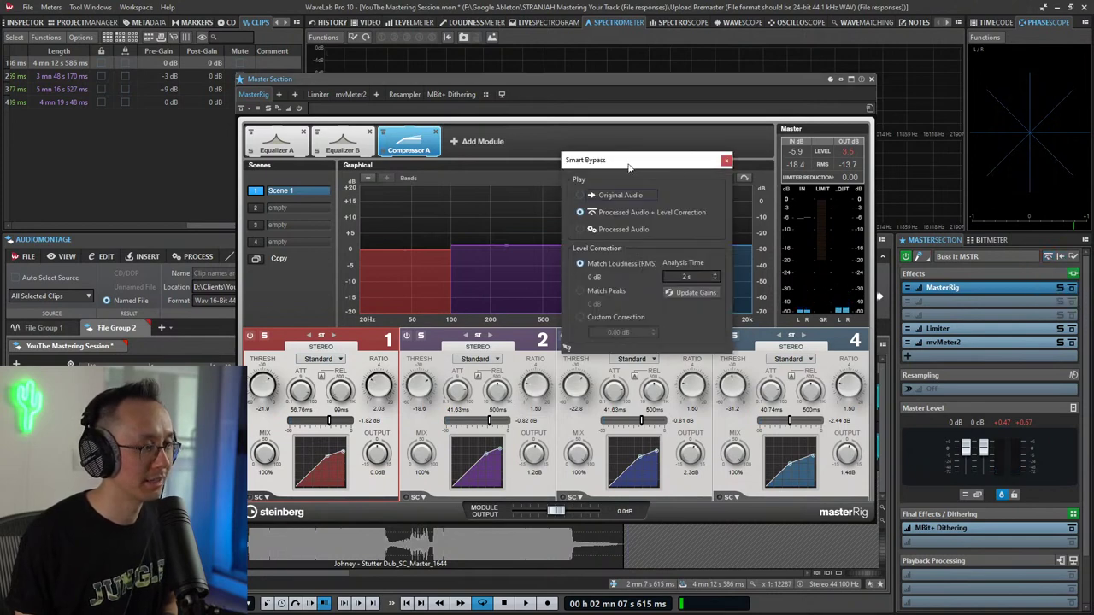
drag(629, 167, 561, 142)
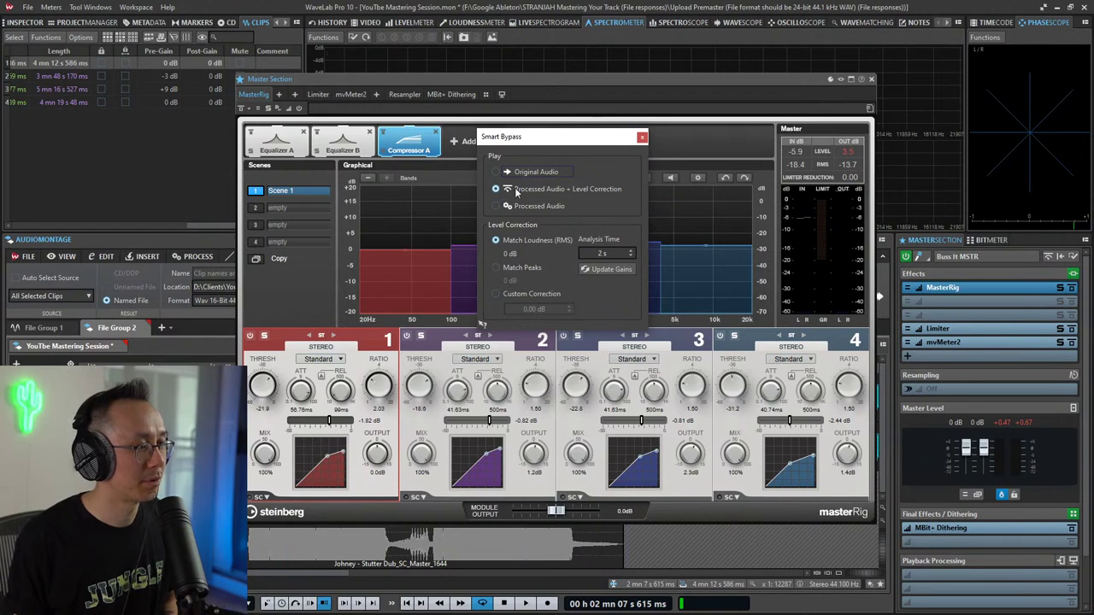
click(619, 273)
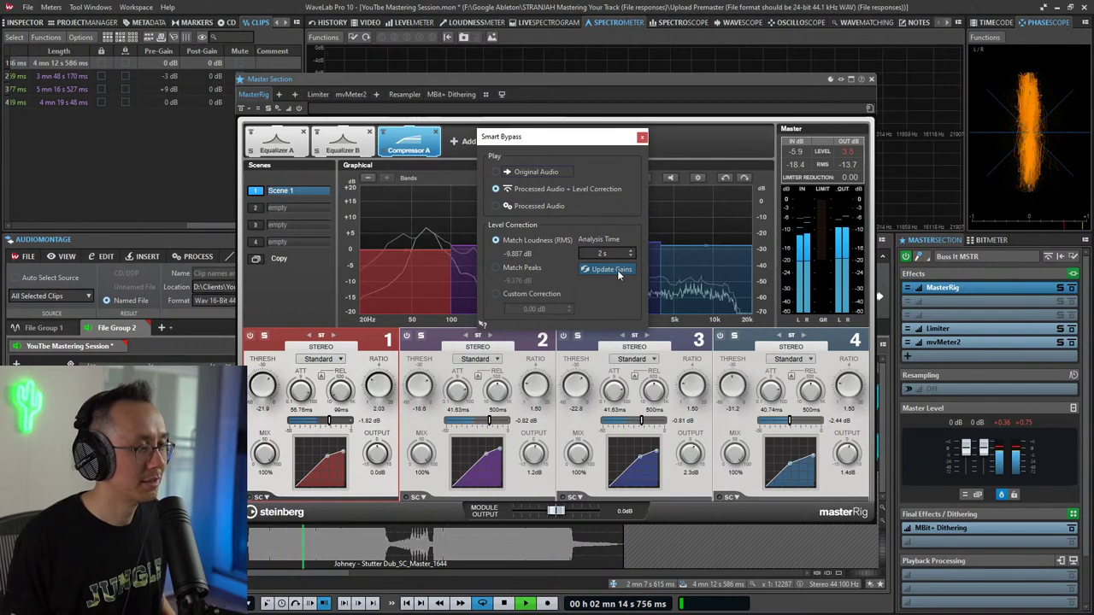
key(space)
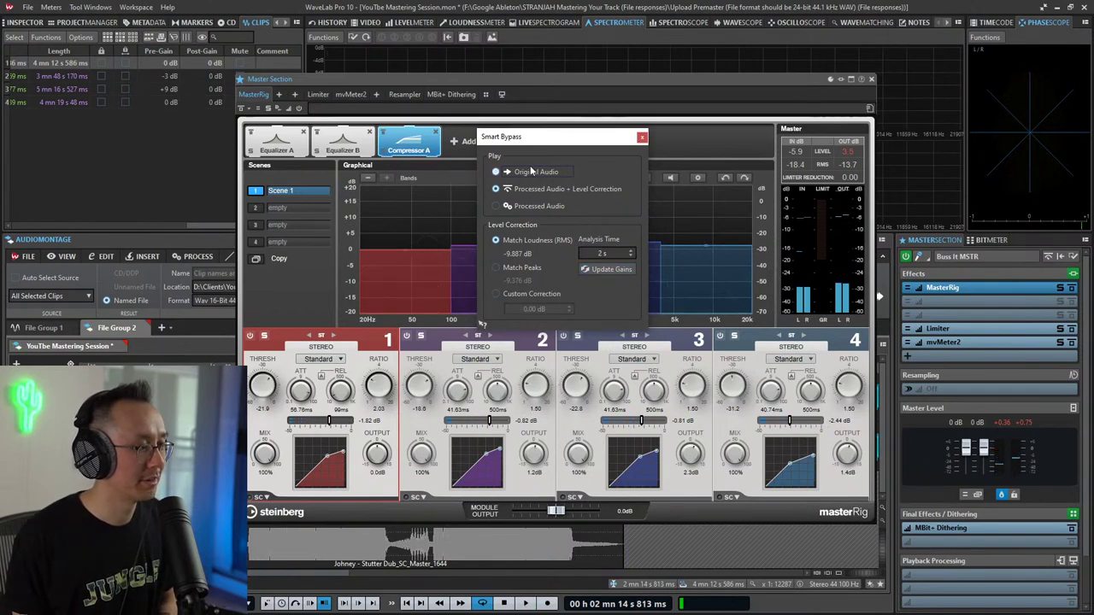
Step: Compare the original audio with the level-corrected processed audio in Smart Bypass during playback, then close the dialog
drag(535, 82, 576, 100)
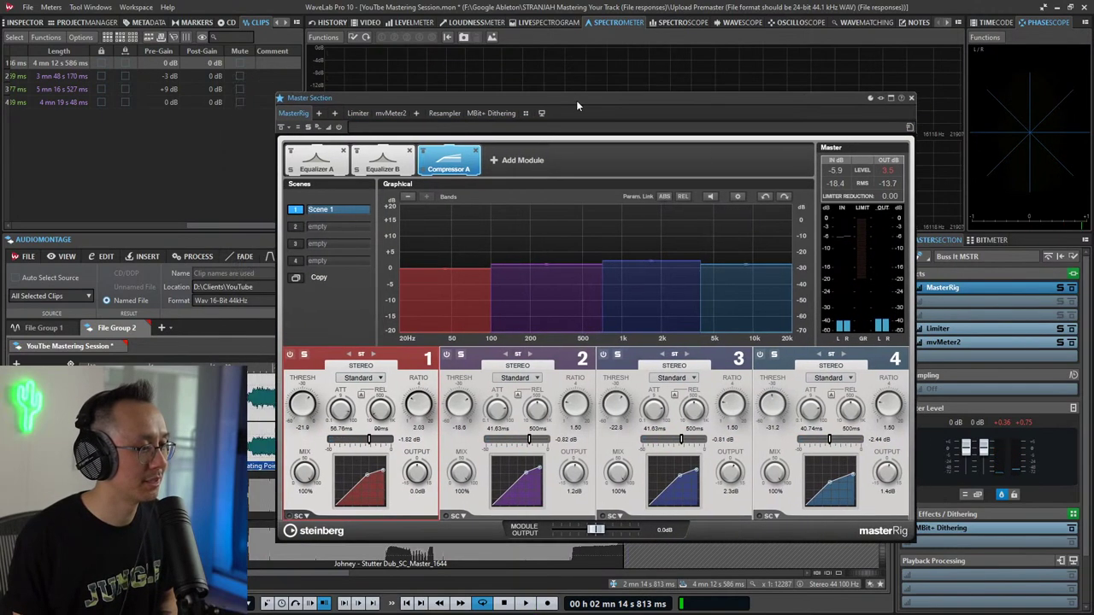
click(1051, 258)
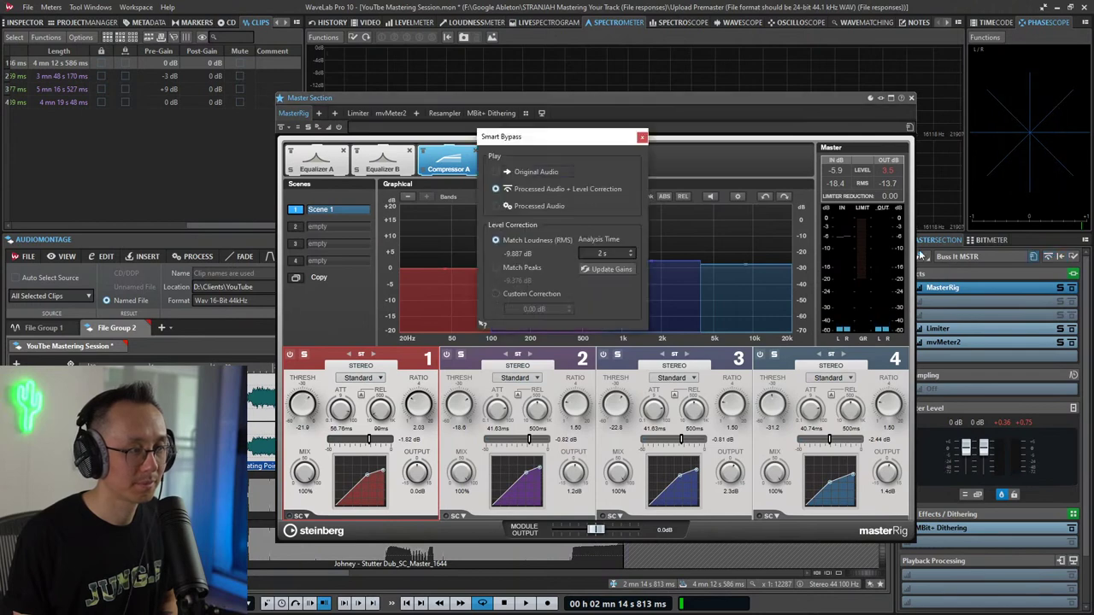
key(space)
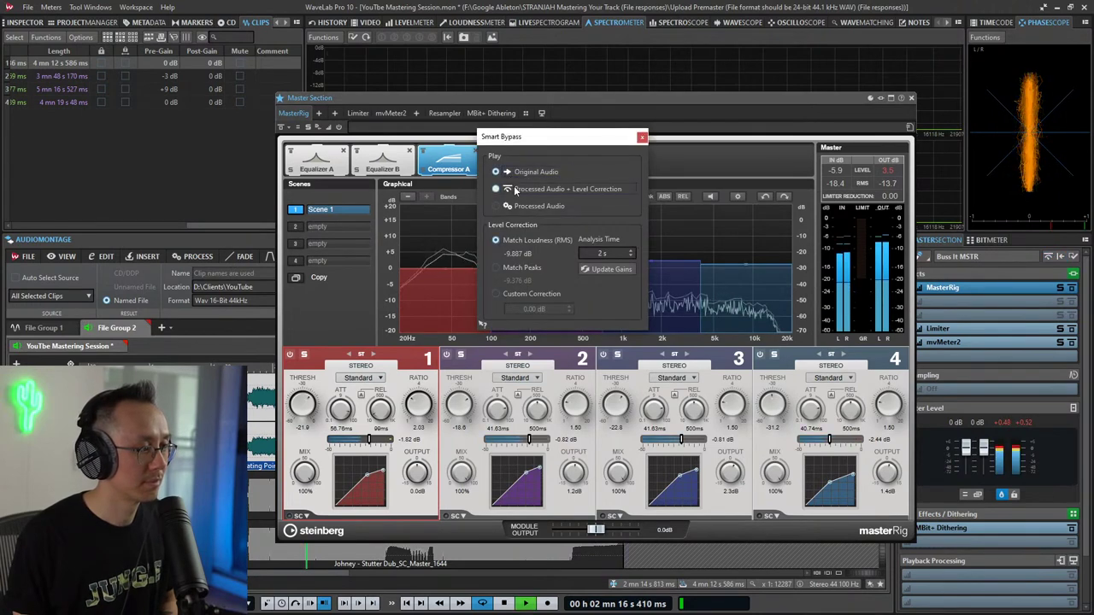
click(514, 190)
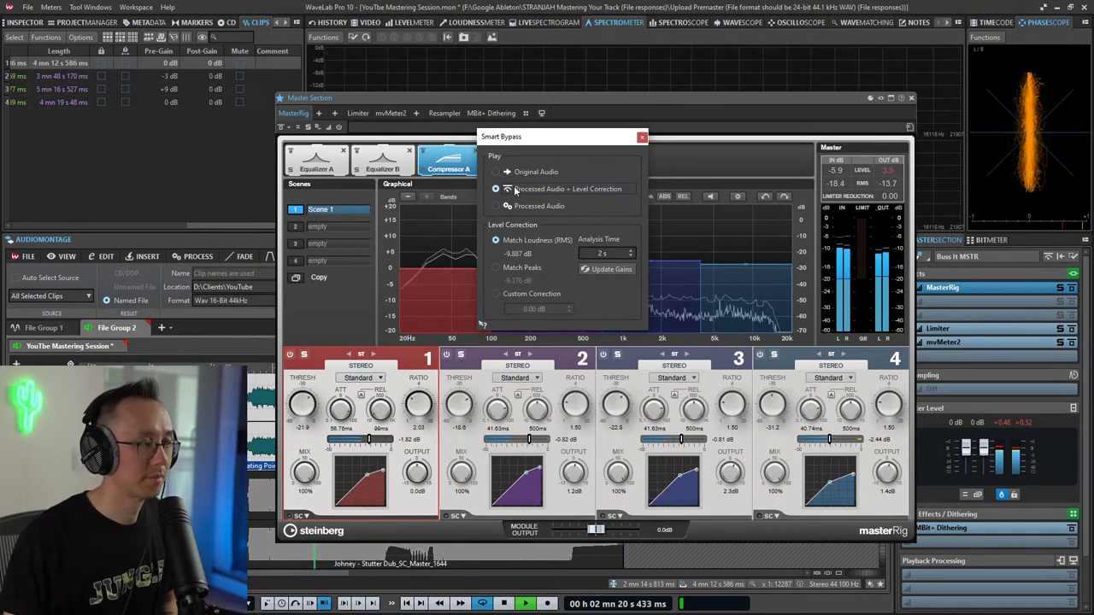
click(530, 172)
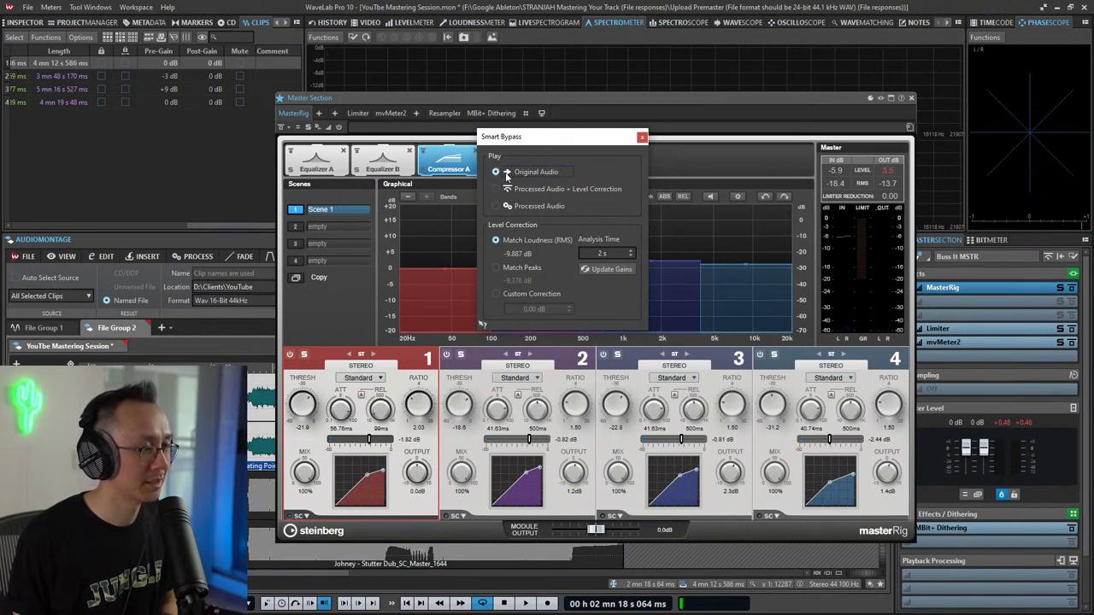
click(506, 173)
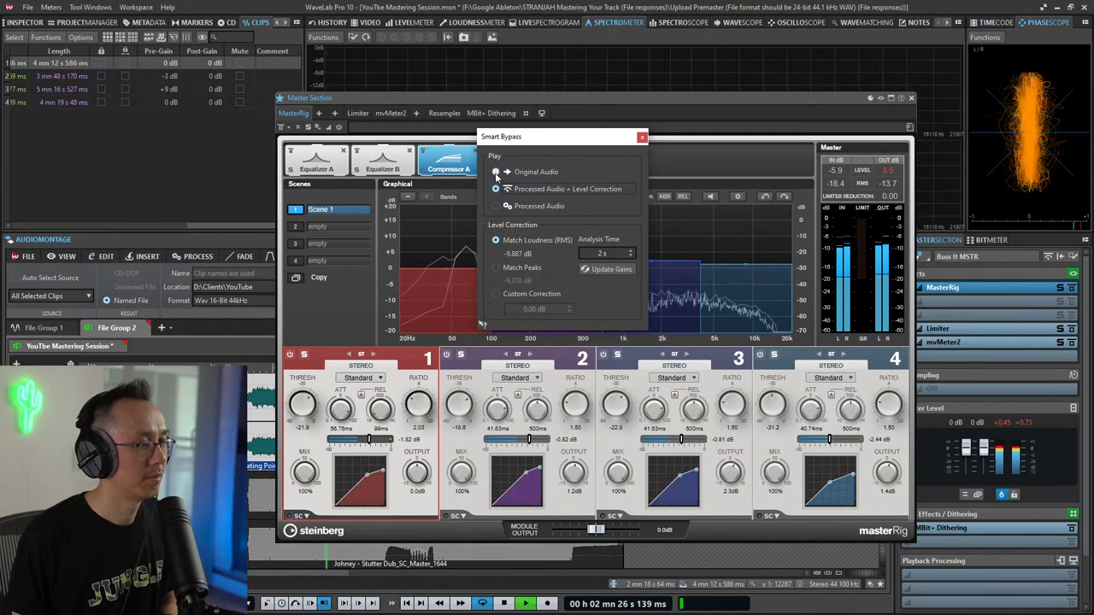
click(497, 174)
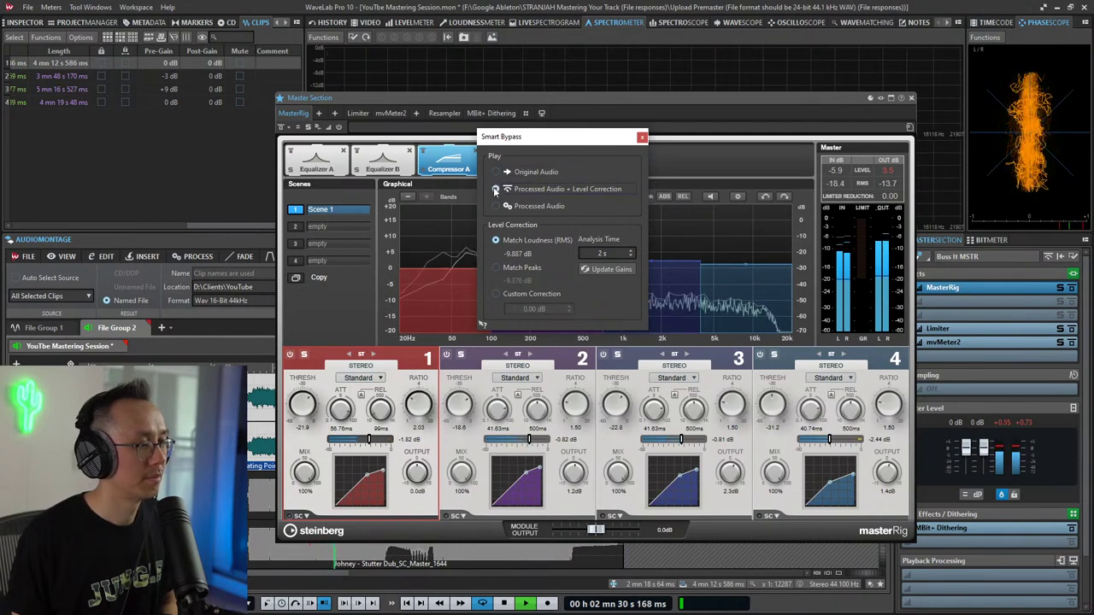
click(494, 188)
click(495, 174)
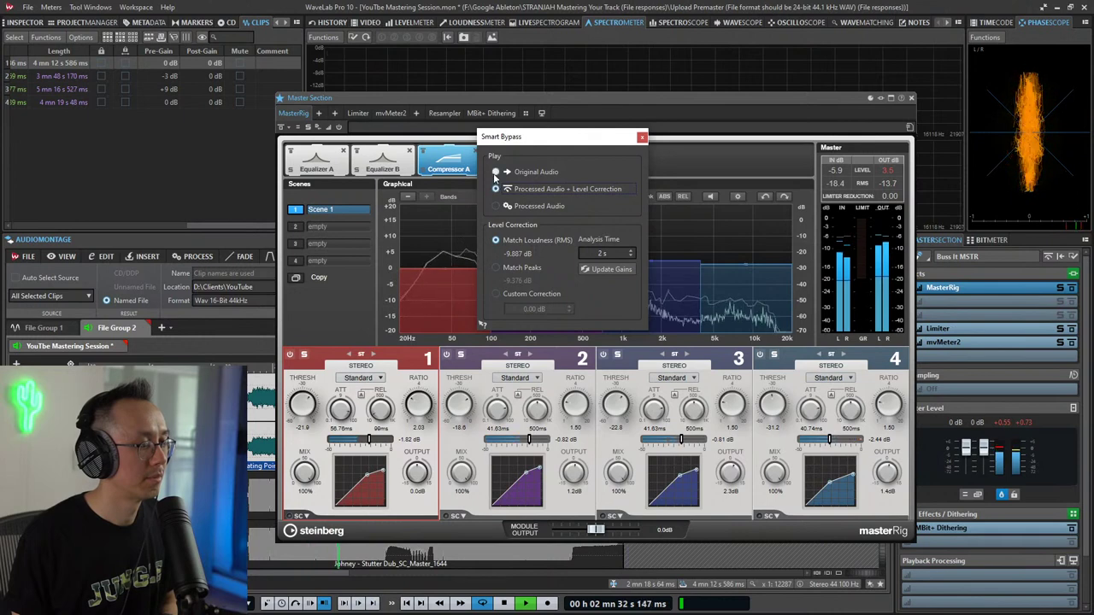
click(642, 139)
key(space)
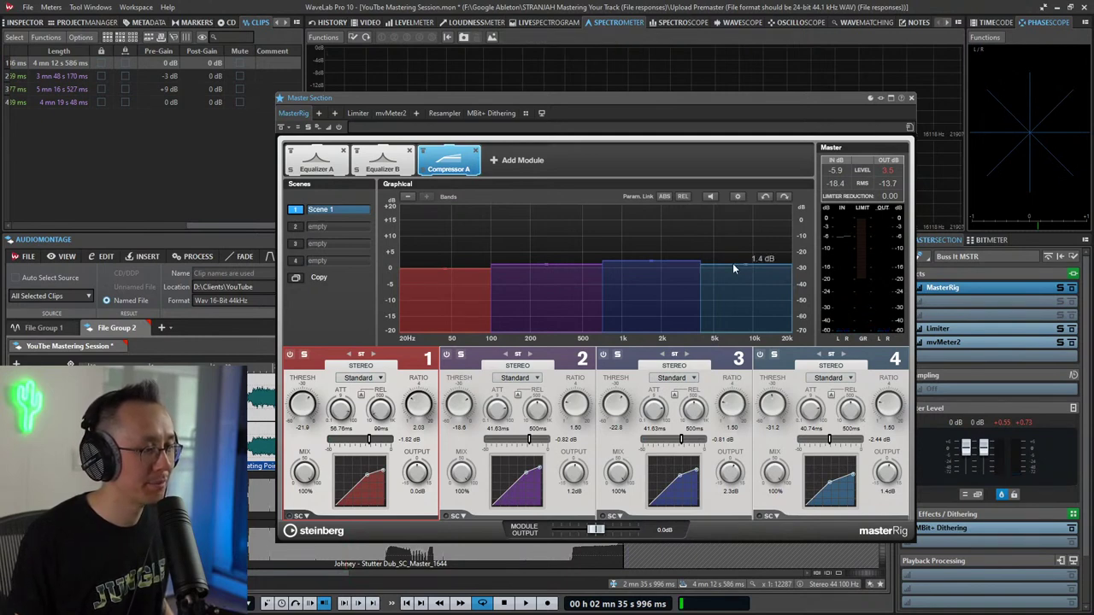
Step: In Equalizer A, set the gain of the band 8 high shelf to -1.2 dB while the track plays
click(318, 162)
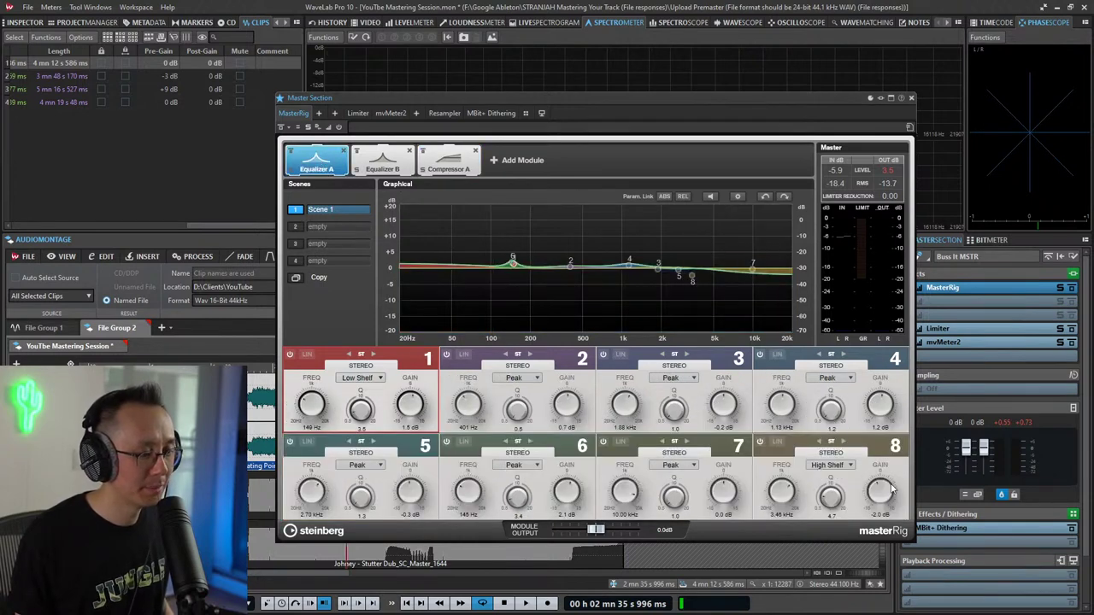
key(space)
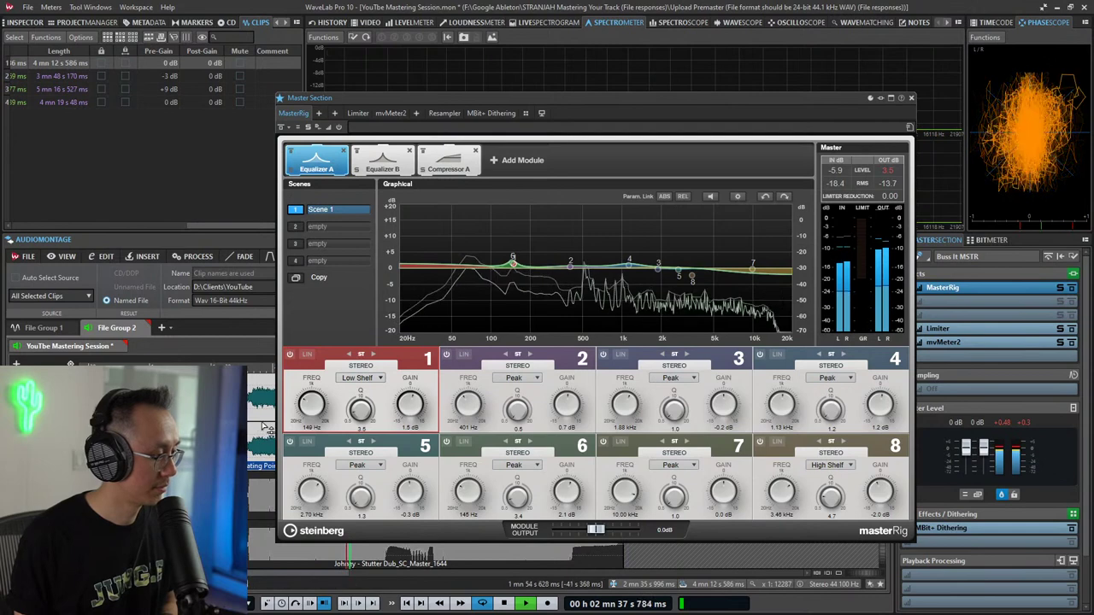
click(880, 492)
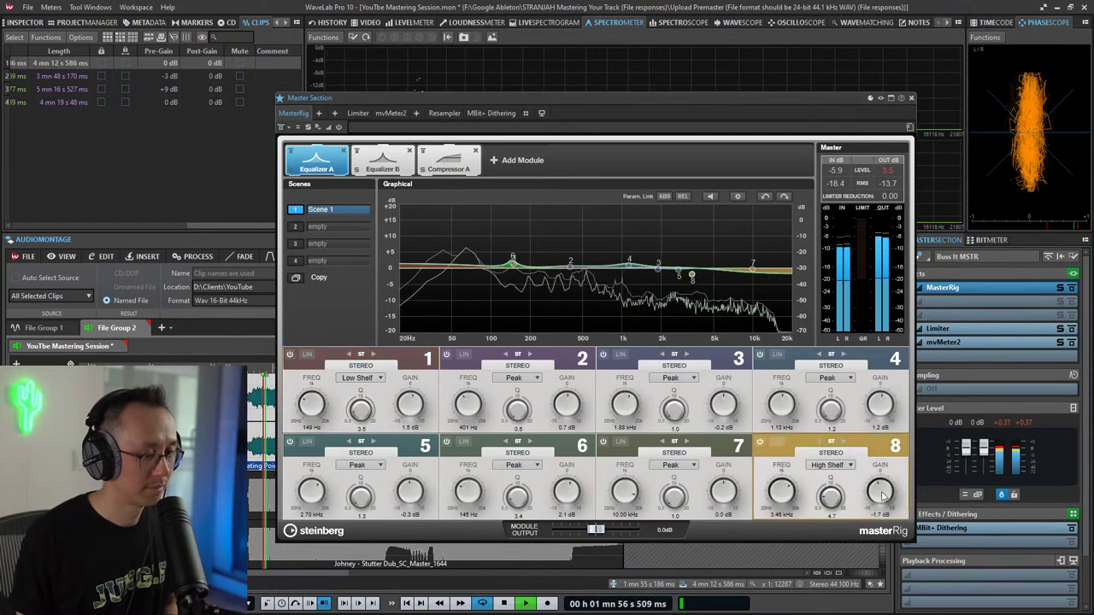
drag(883, 496, 883, 492)
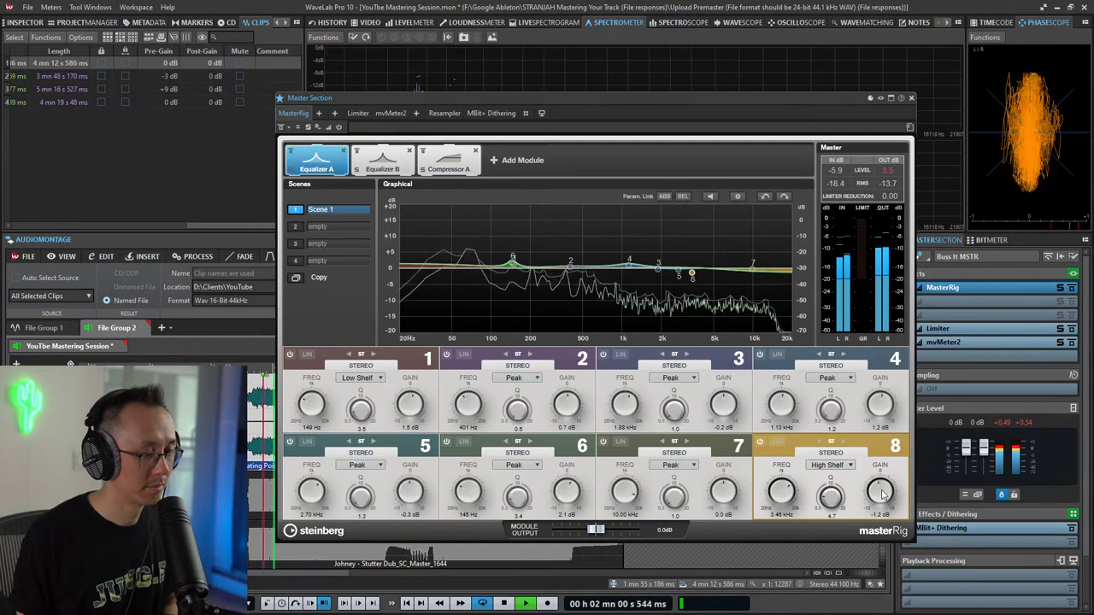
Step: Return to Compressor A and update the Smart Bypass gains during playback with Processed Audio + Level Correction selected
click(449, 160)
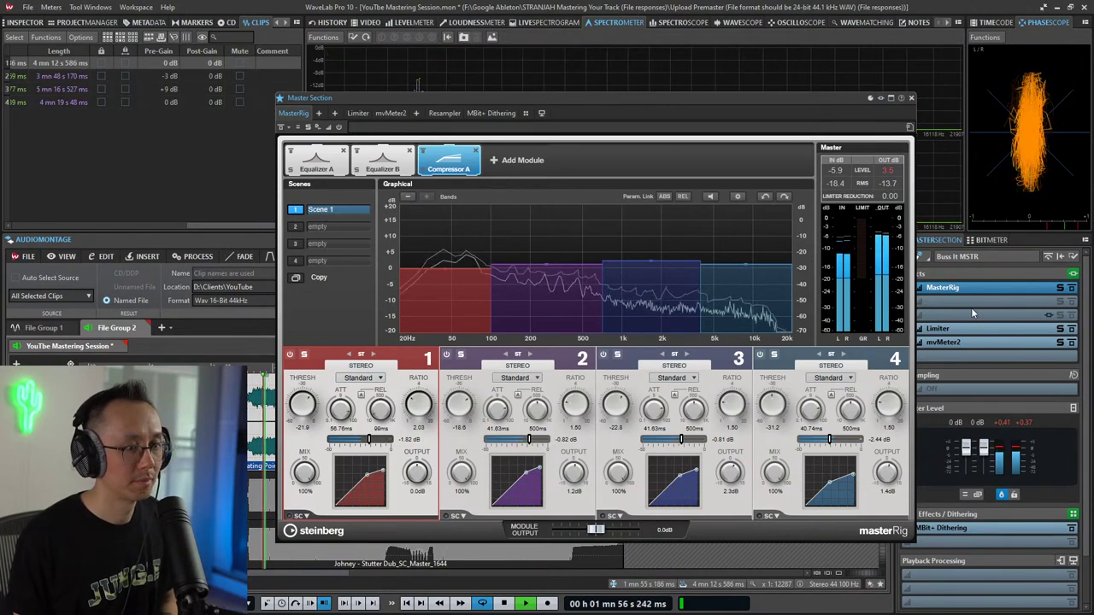
click(1033, 257)
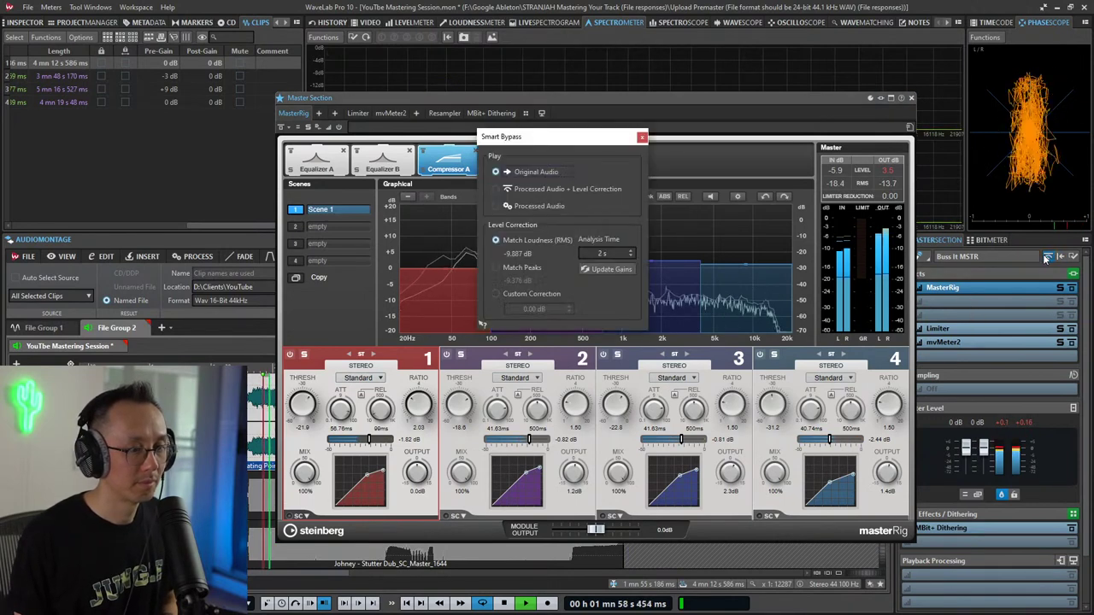
click(538, 191)
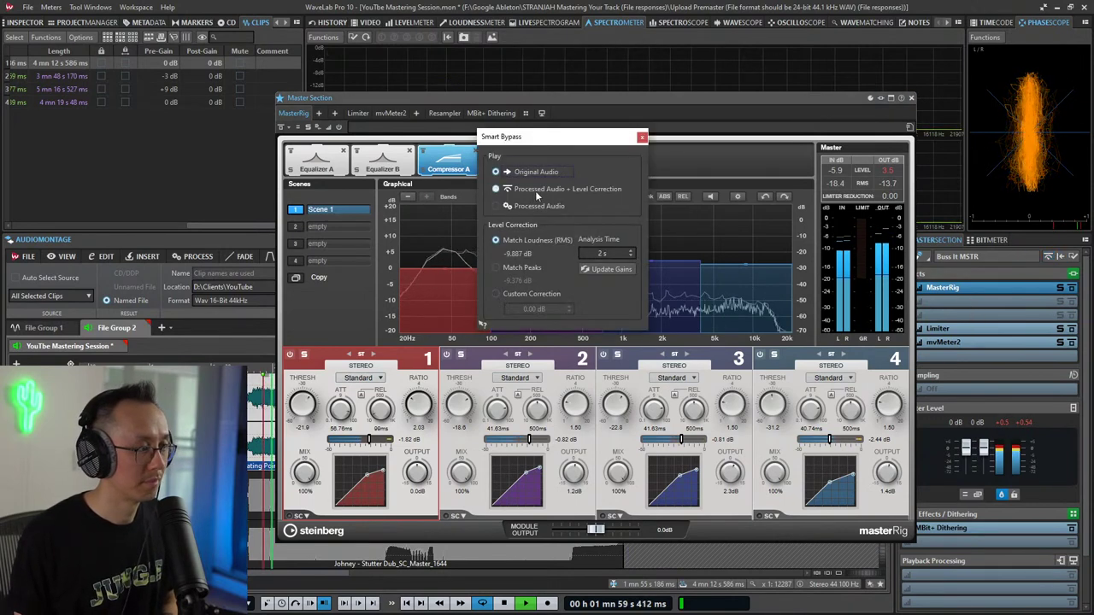
click(600, 272)
click(601, 271)
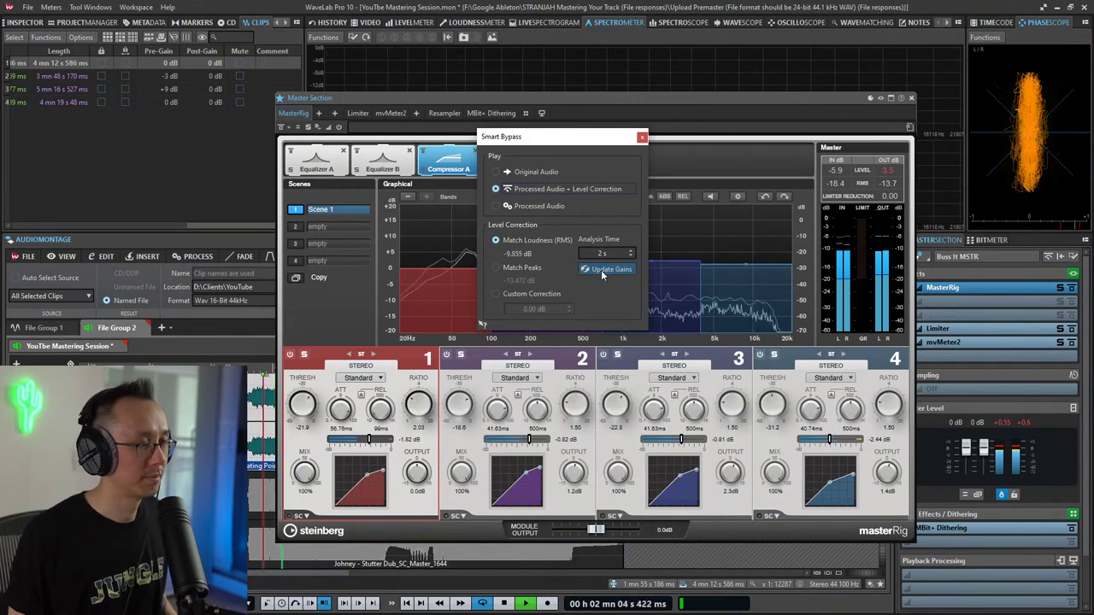
click(531, 10)
key(space)
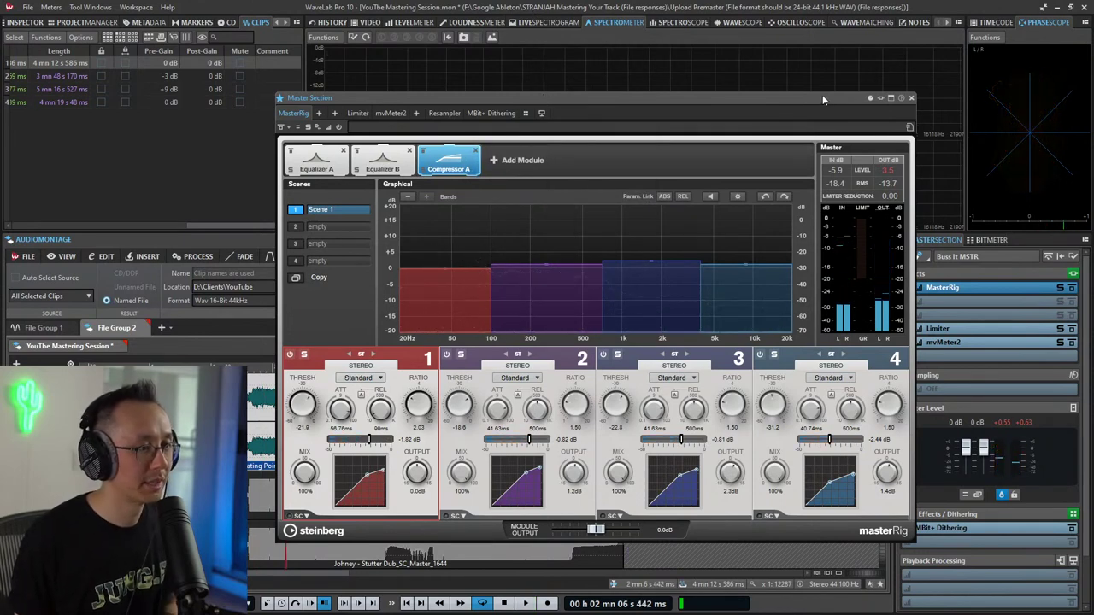
drag(822, 94, 764, 90)
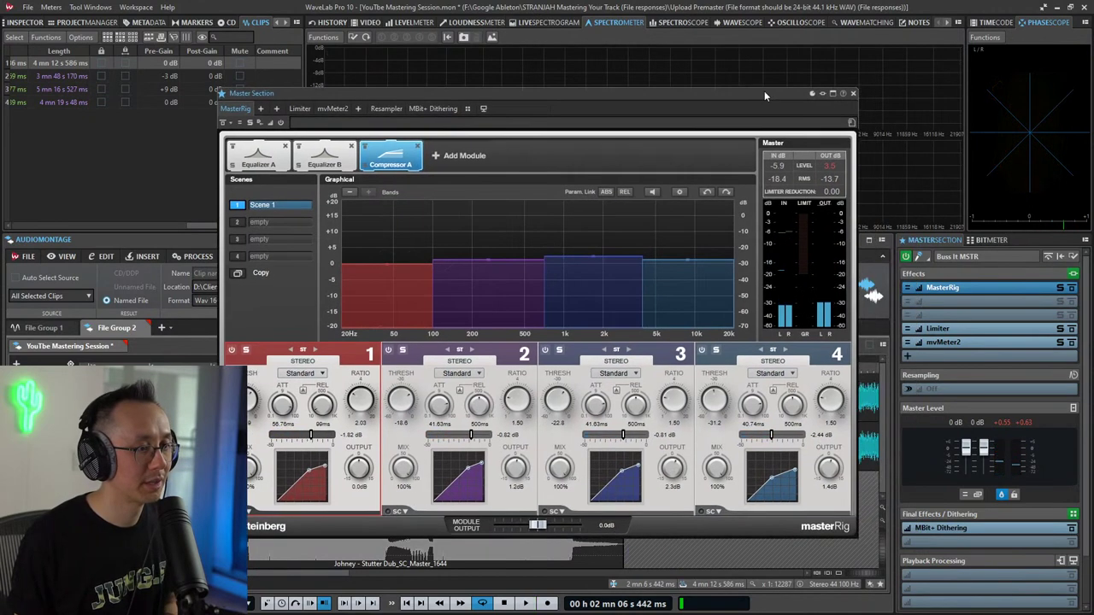
Step: Compare the original audio with the level-corrected processed audio in Smart Bypass during playback, close the dialog and stop playback
click(1048, 258)
drag(549, 145, 602, 159)
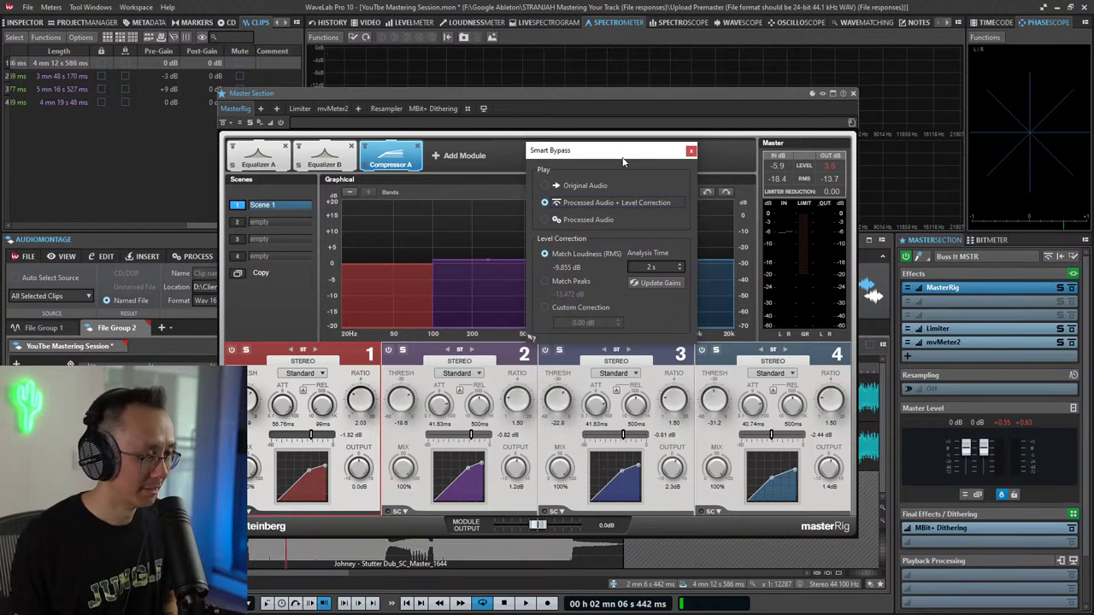
key(space)
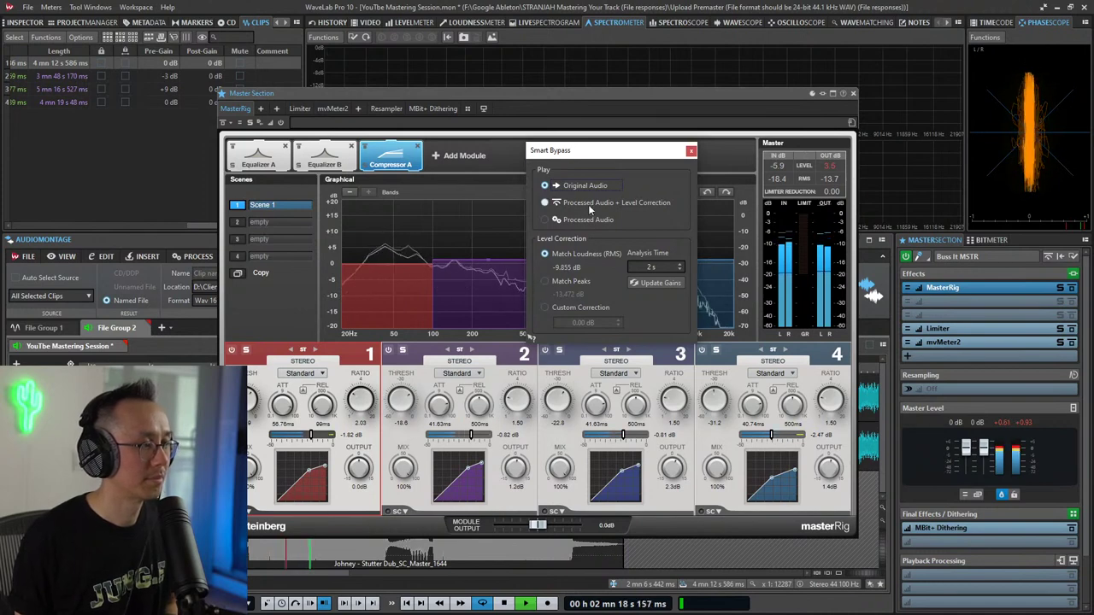
click(588, 204)
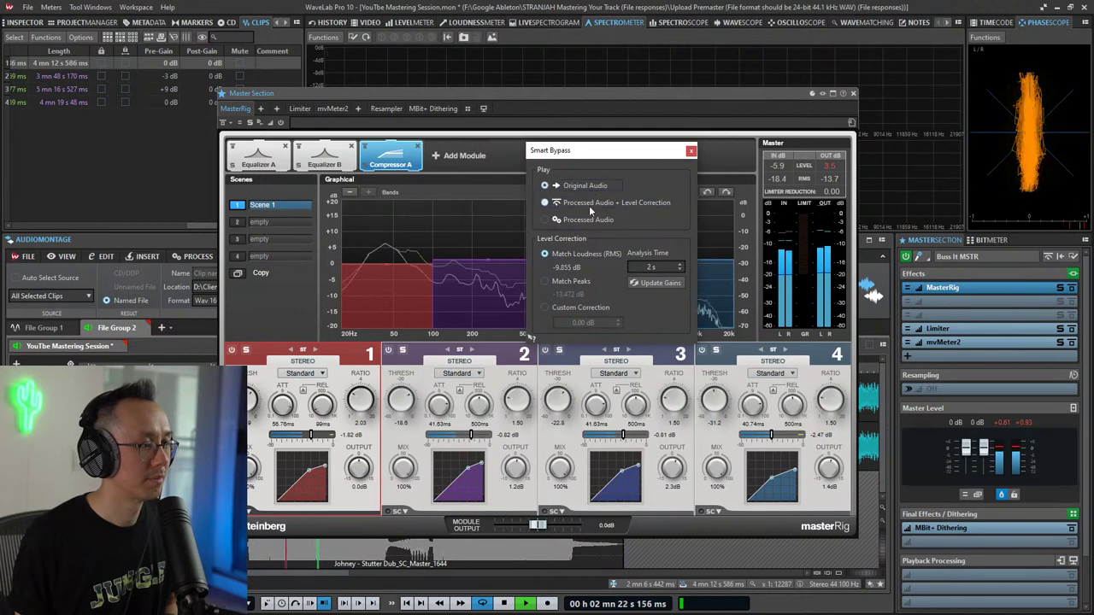
click(589, 205)
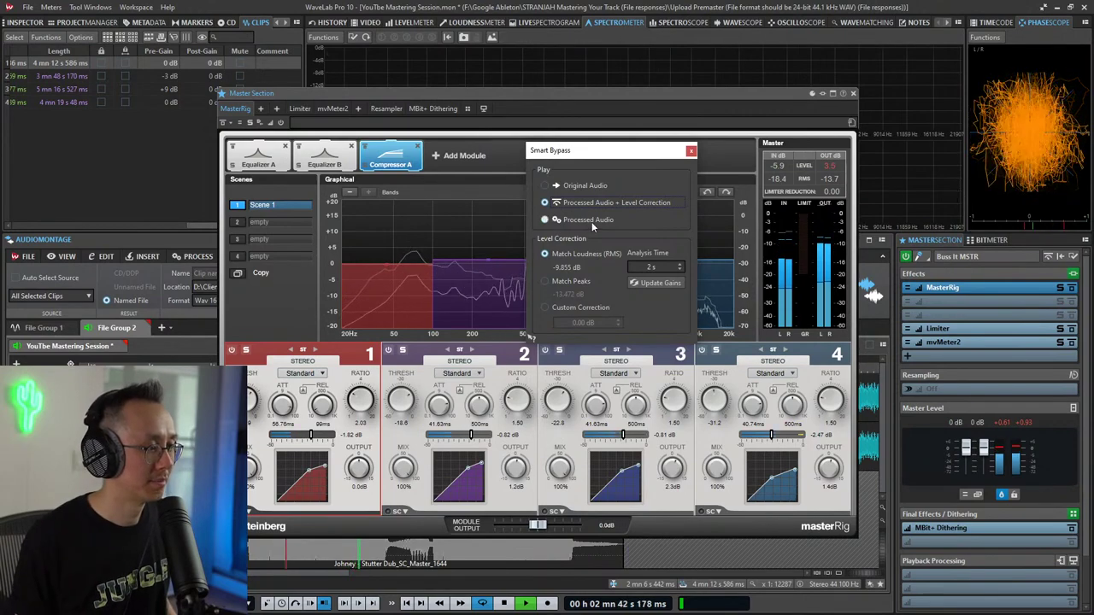
click(691, 150)
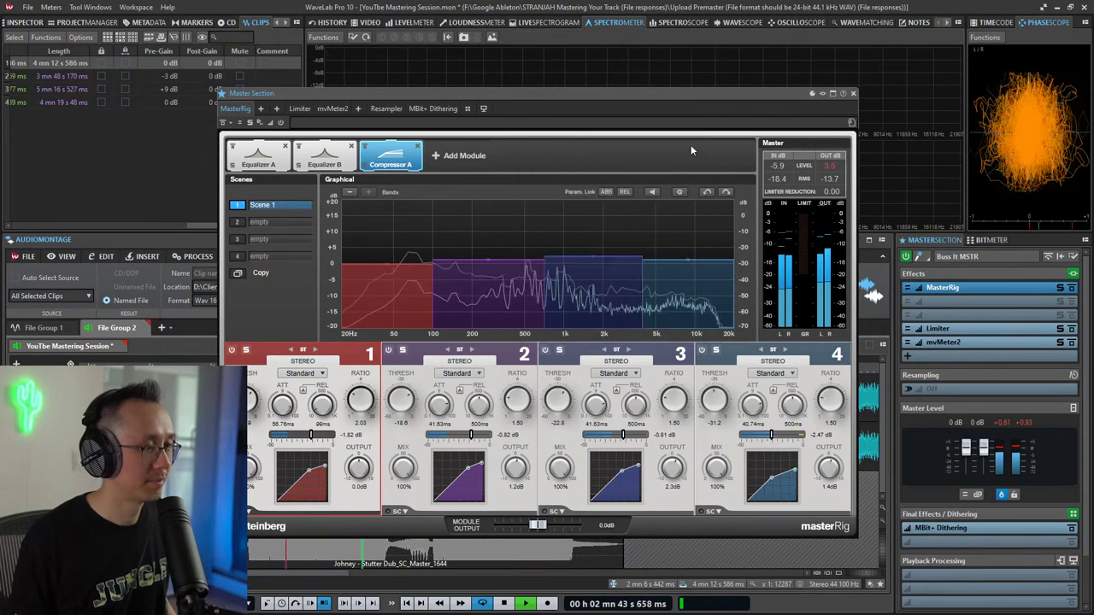
click(705, 97)
key(space)
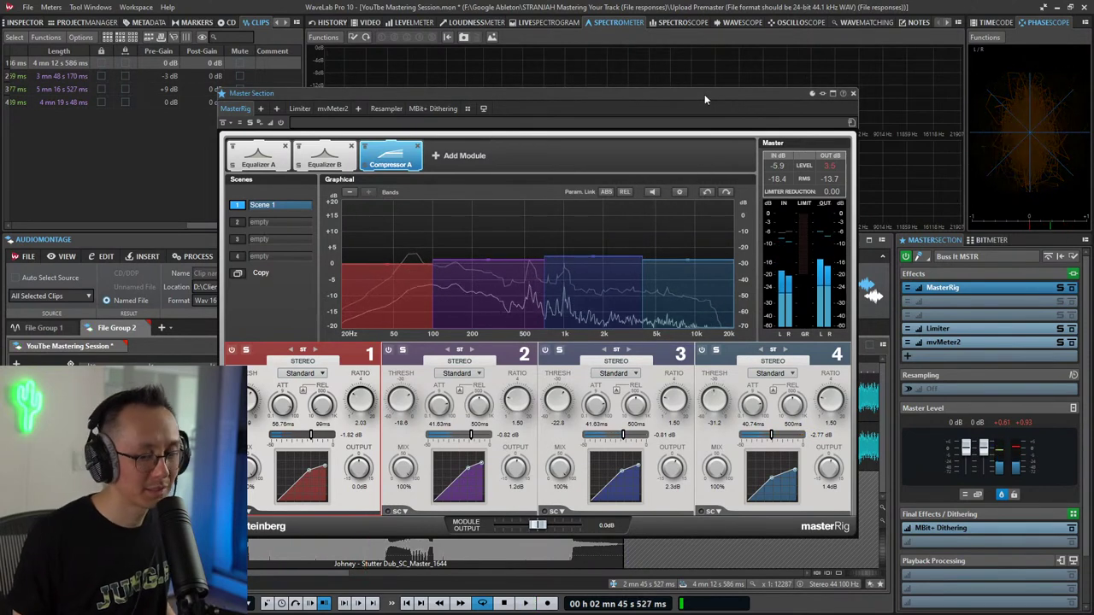
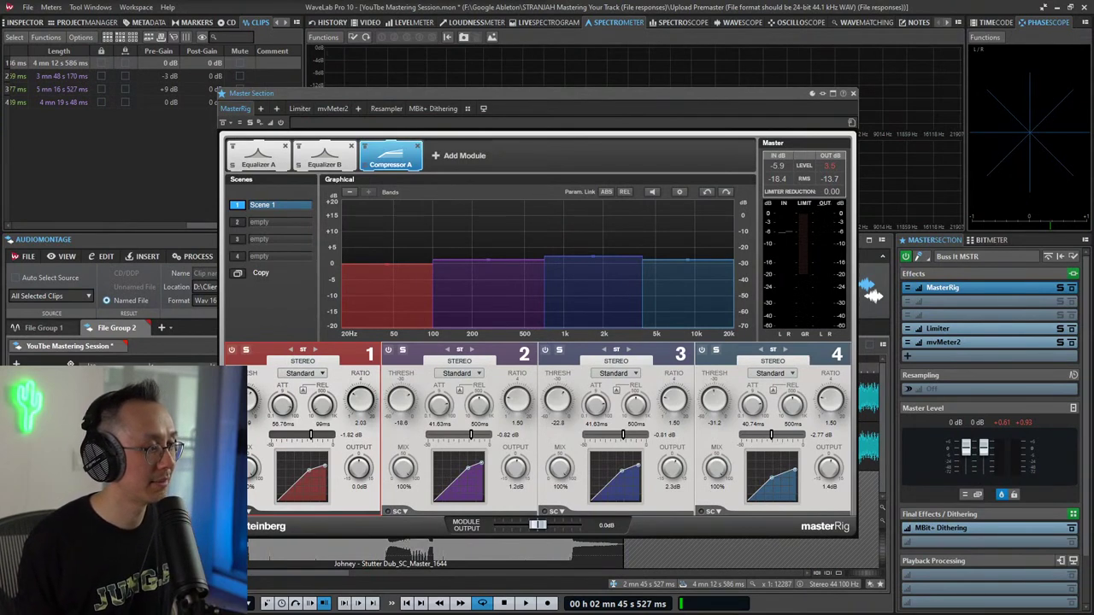
Step: Add Saturator A and lower its band crossovers, placing the band 2/3 split at 294 Hz and the band 3/4 split at 6.01 kHz
click(437, 158)
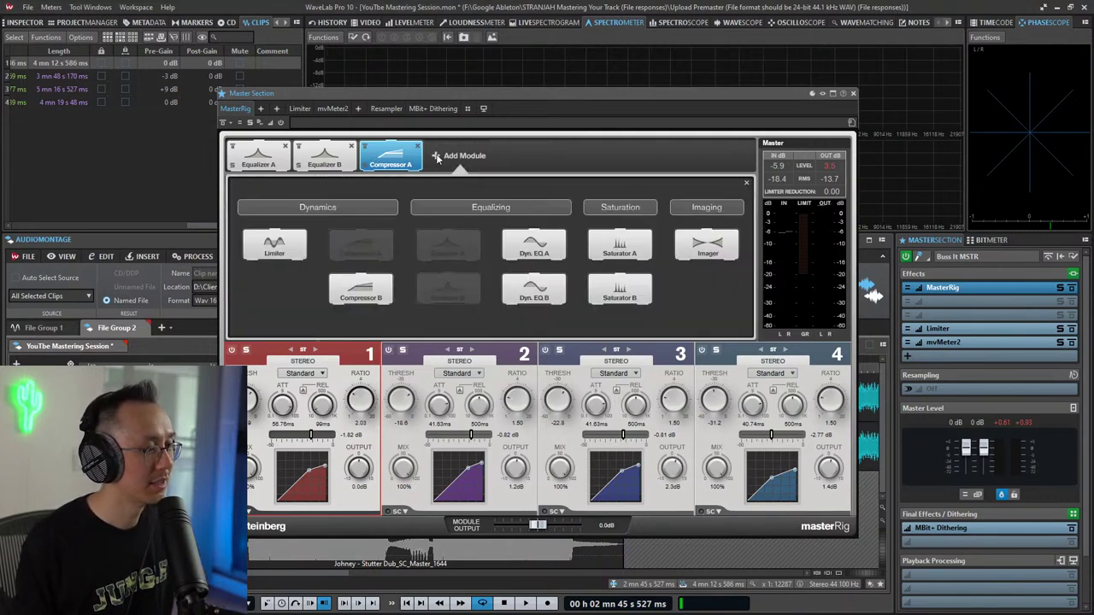
click(620, 245)
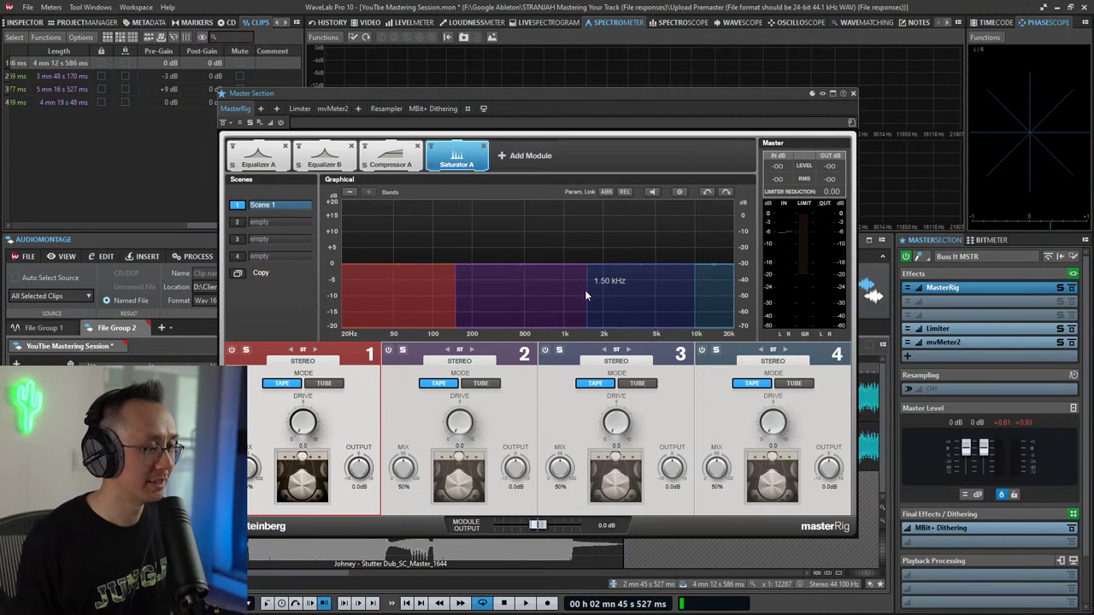
drag(585, 290, 537, 291)
drag(454, 293, 434, 295)
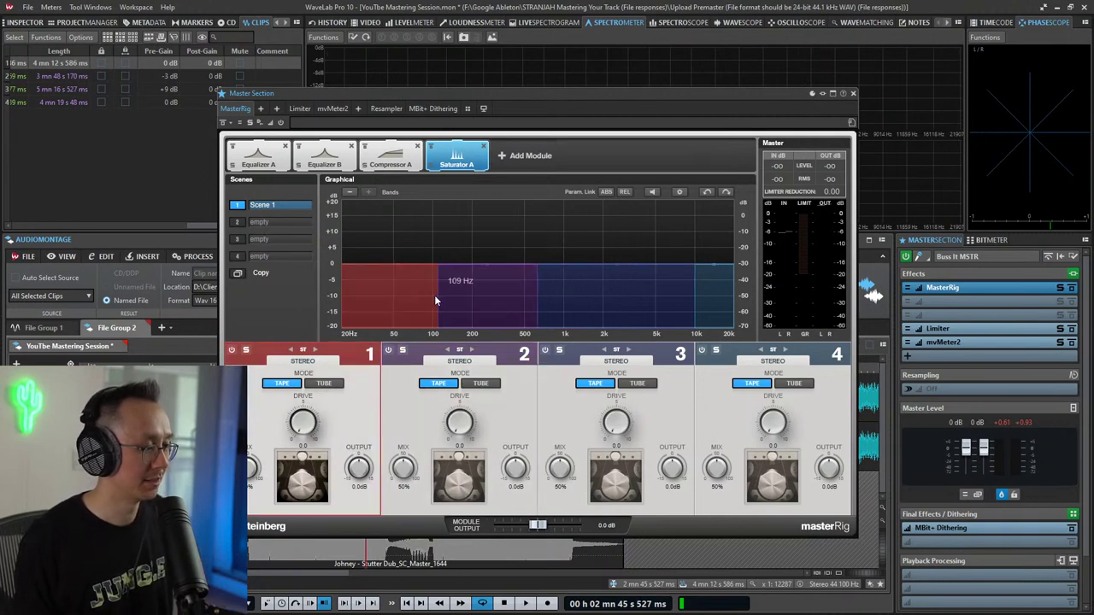
drag(533, 300, 493, 299)
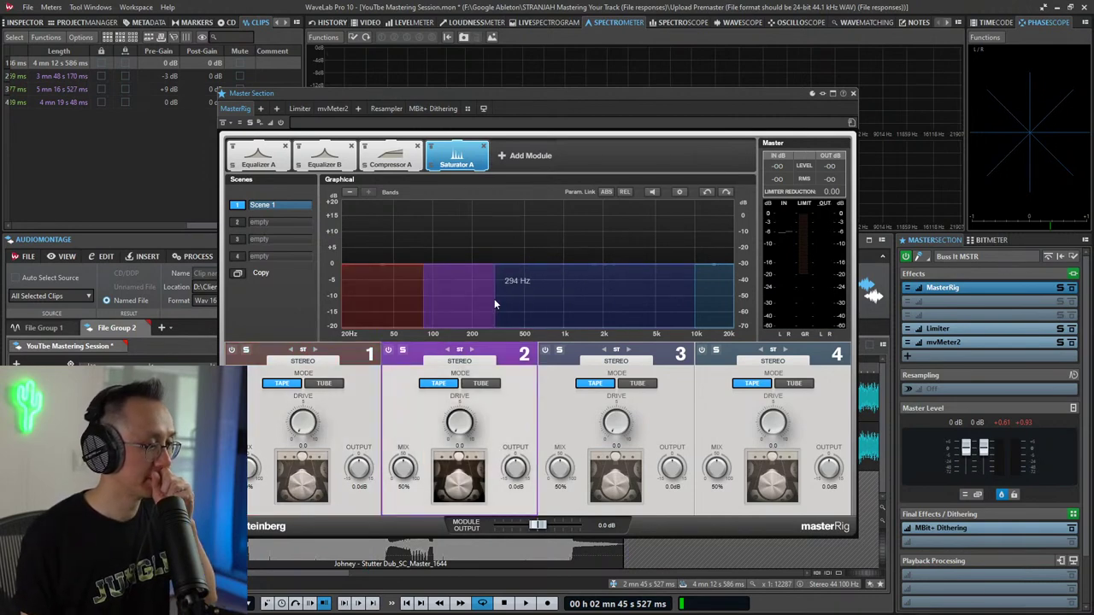
drag(694, 300, 651, 297)
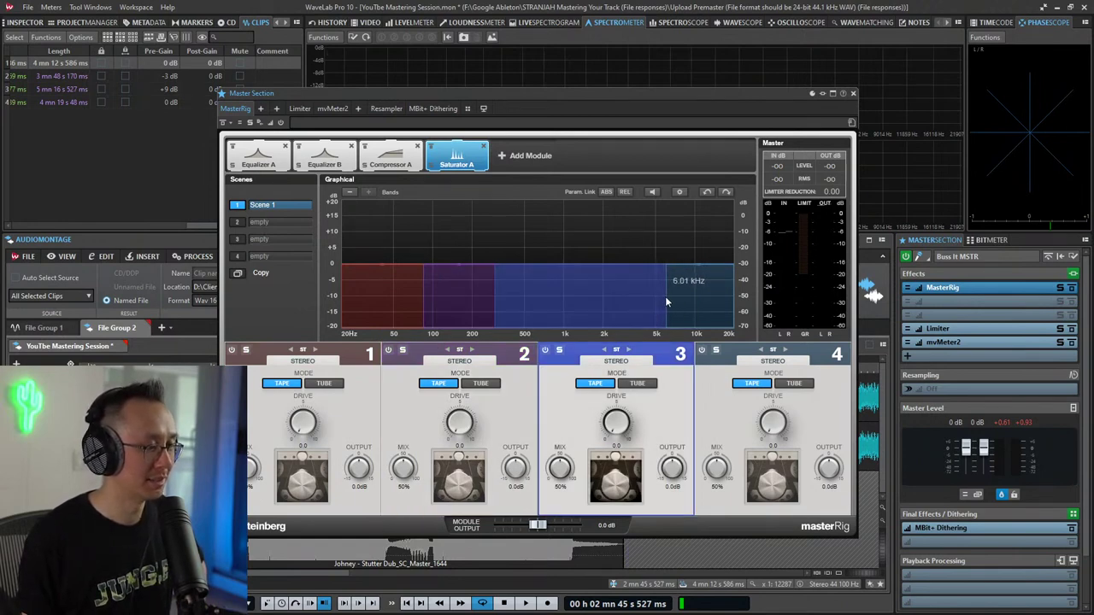
Step: Solo band 4 of Saturator A and raise its Tape drive while auditioning the track
click(716, 351)
key(space)
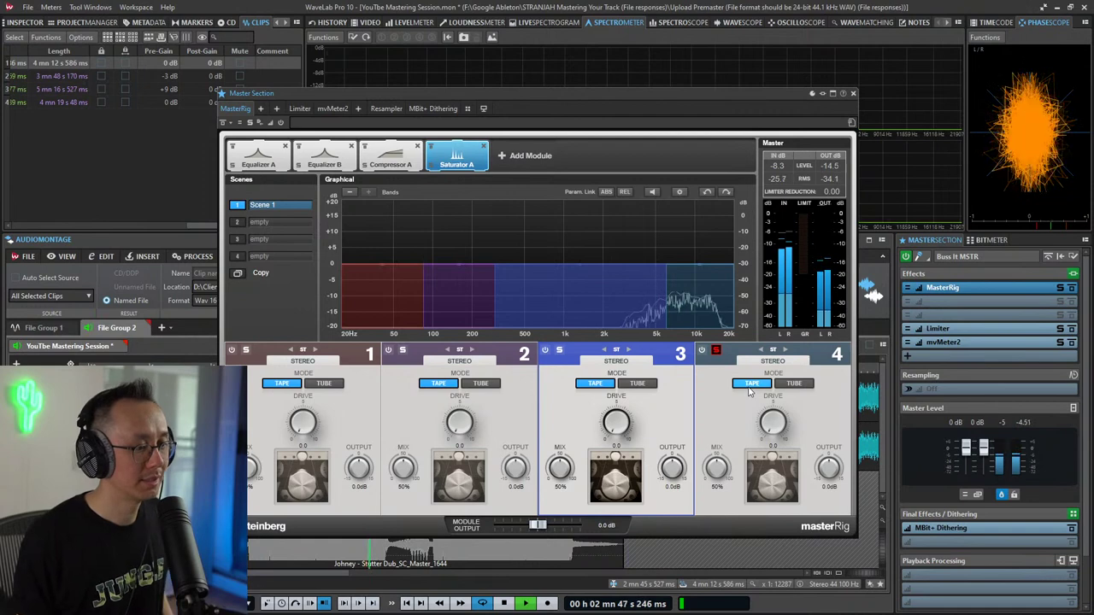
key(space)
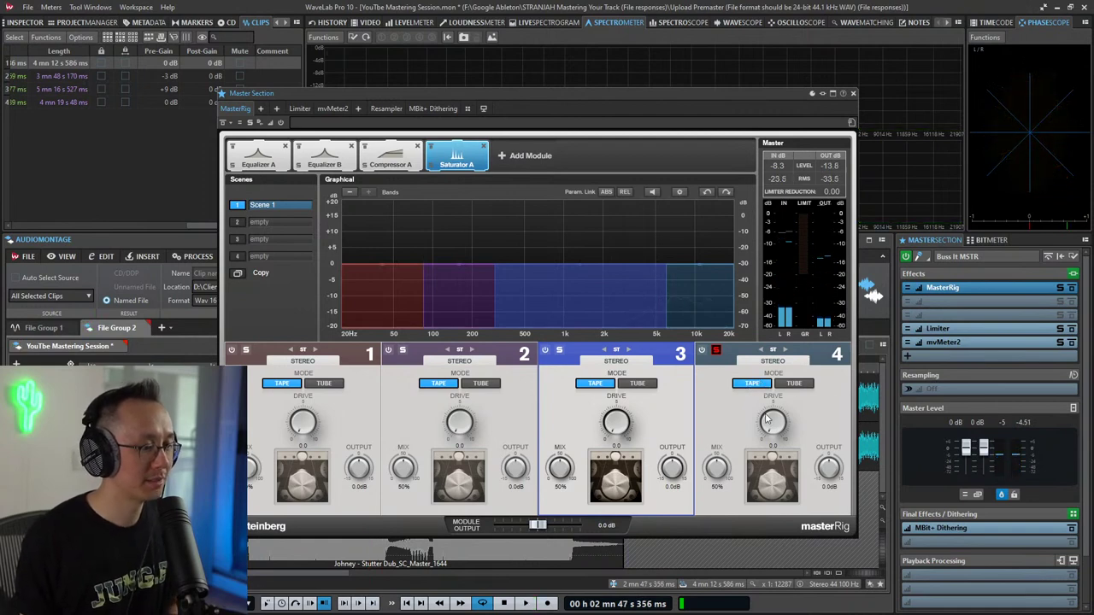
key(space)
drag(774, 424, 788, 387)
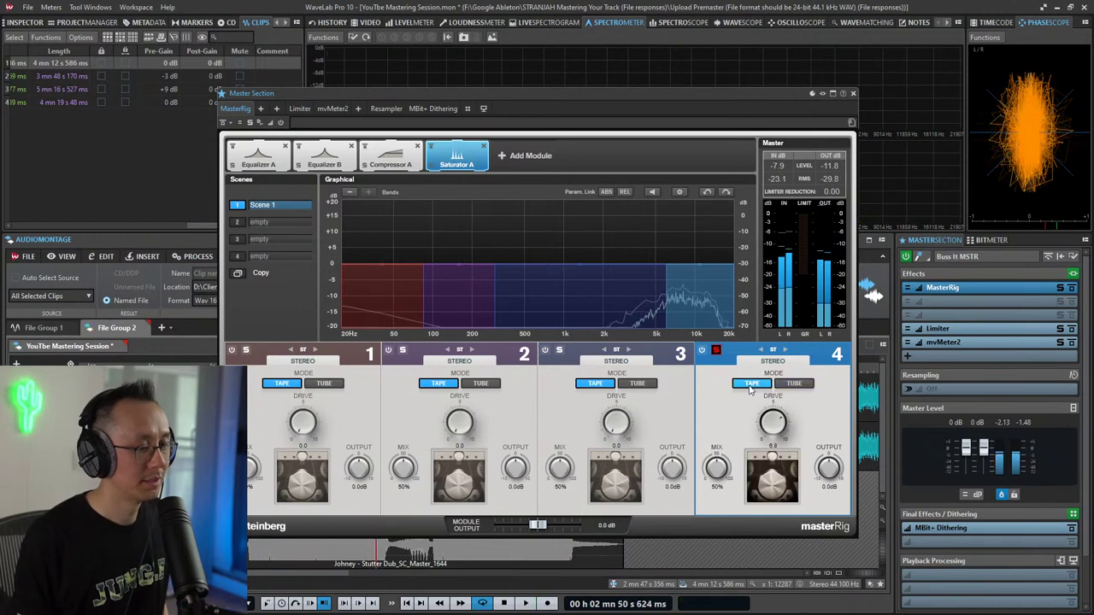
key(space)
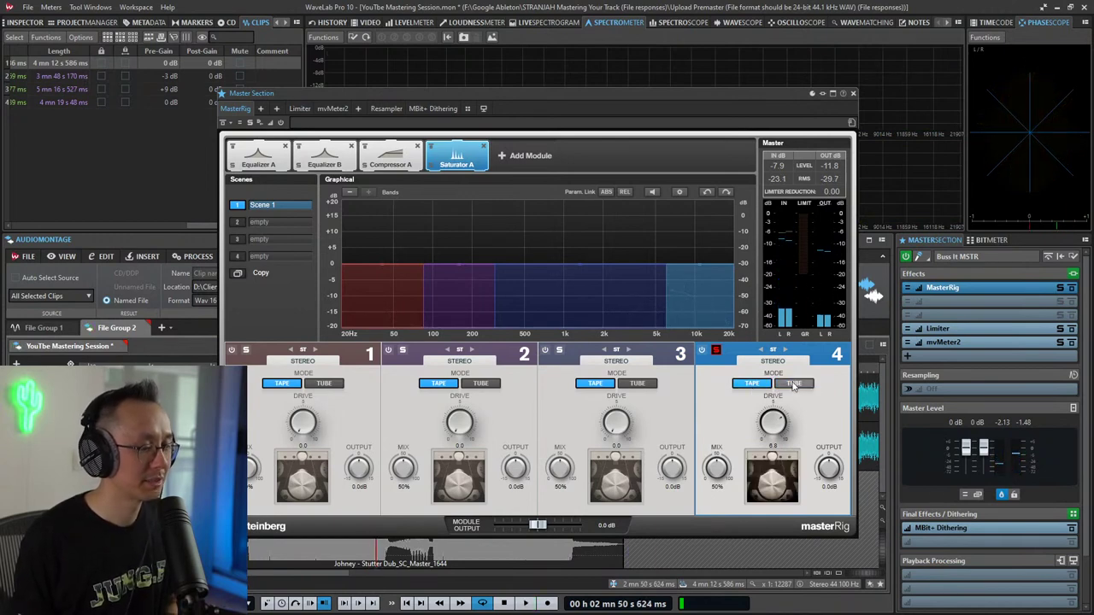
Step: Compare the Tube and Tape modes on soloed band 4 during playback, finishing with Tape selected
click(793, 384)
key(space)
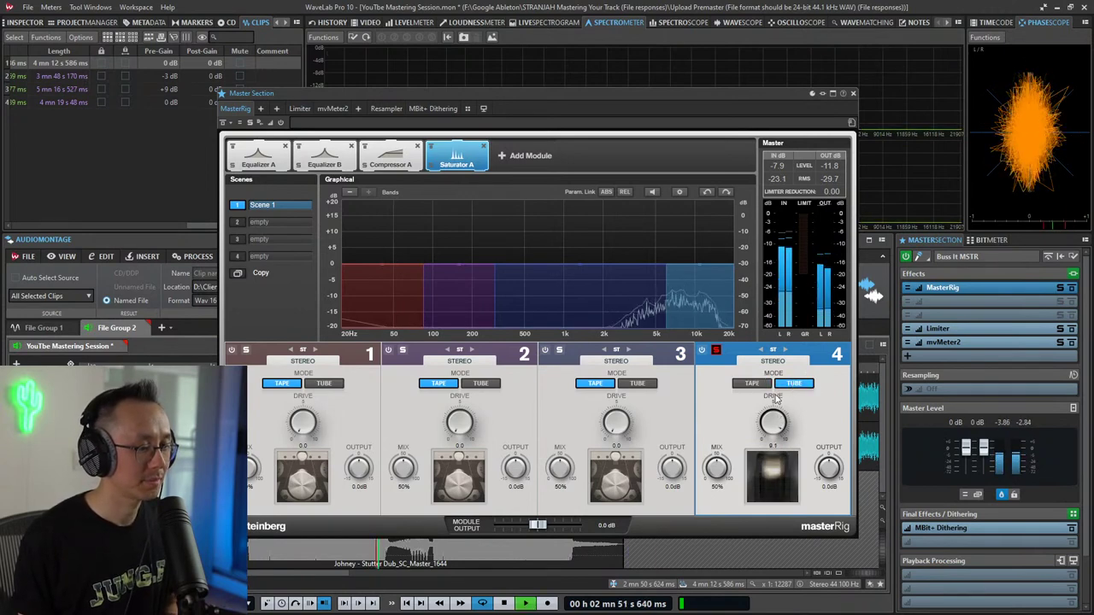
click(752, 384)
click(793, 384)
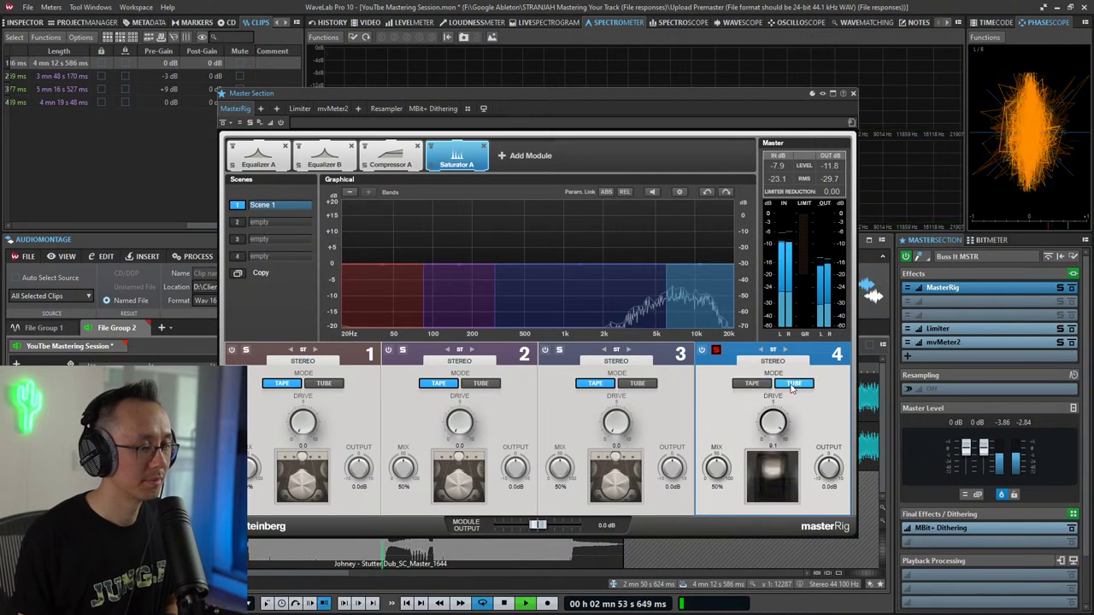
click(745, 384)
key(space)
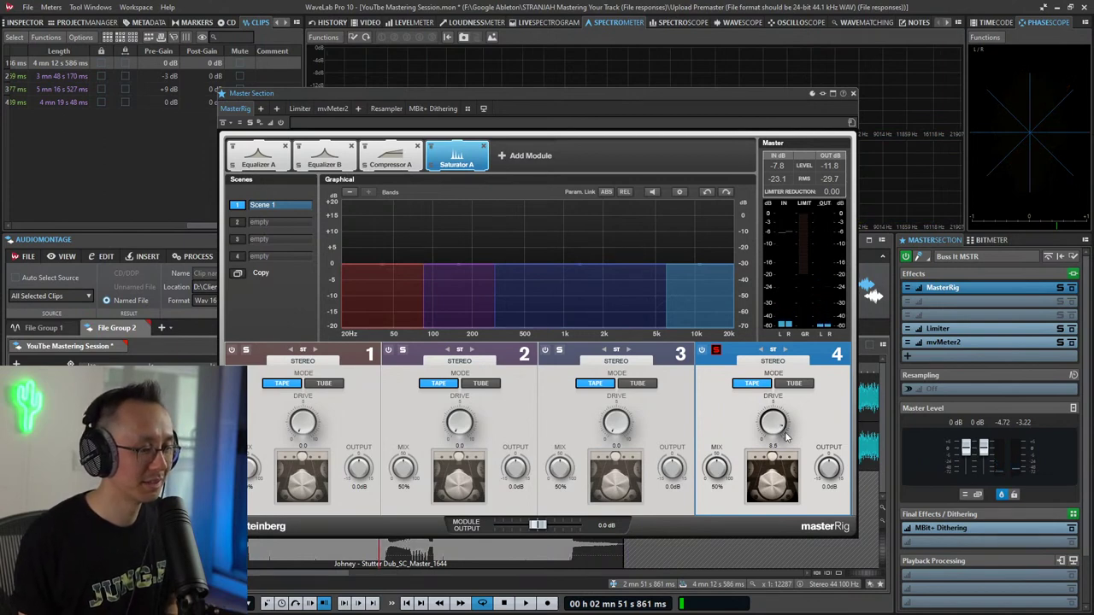
Step: Audition band 4's mix between 0% and 100% with the drive set to 6.0, leave the mix at 0% and unsolo the band
key(space)
key(space)
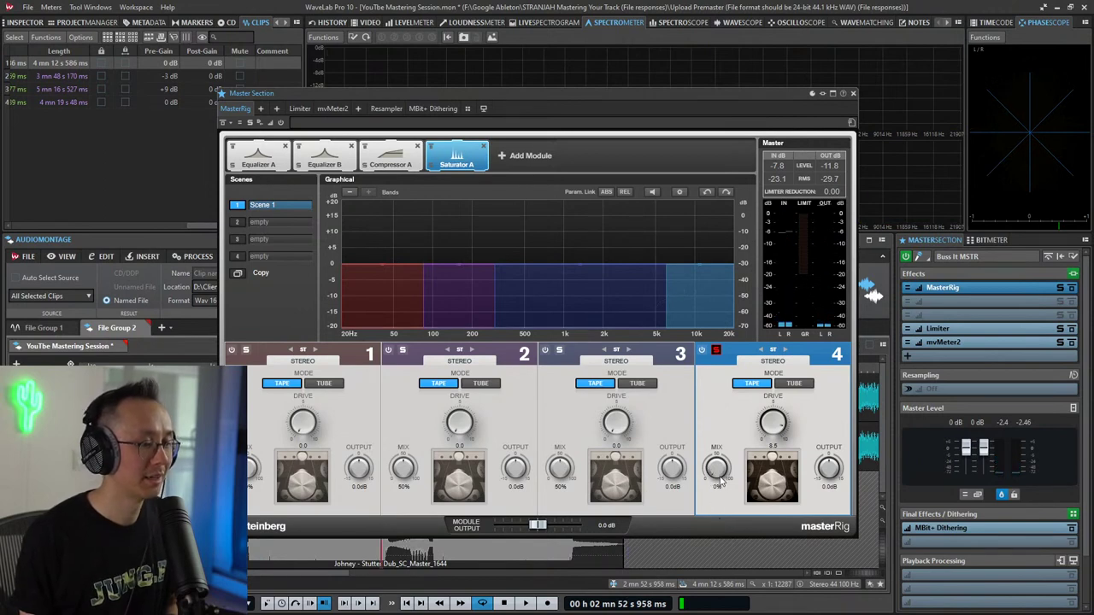
key(space)
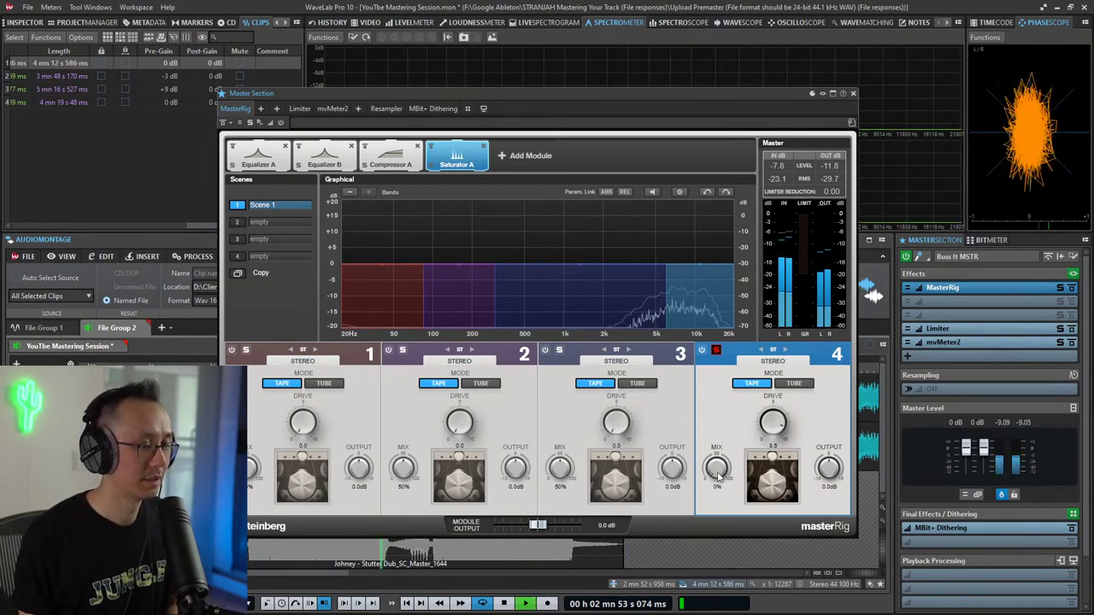
drag(718, 477, 775, 450)
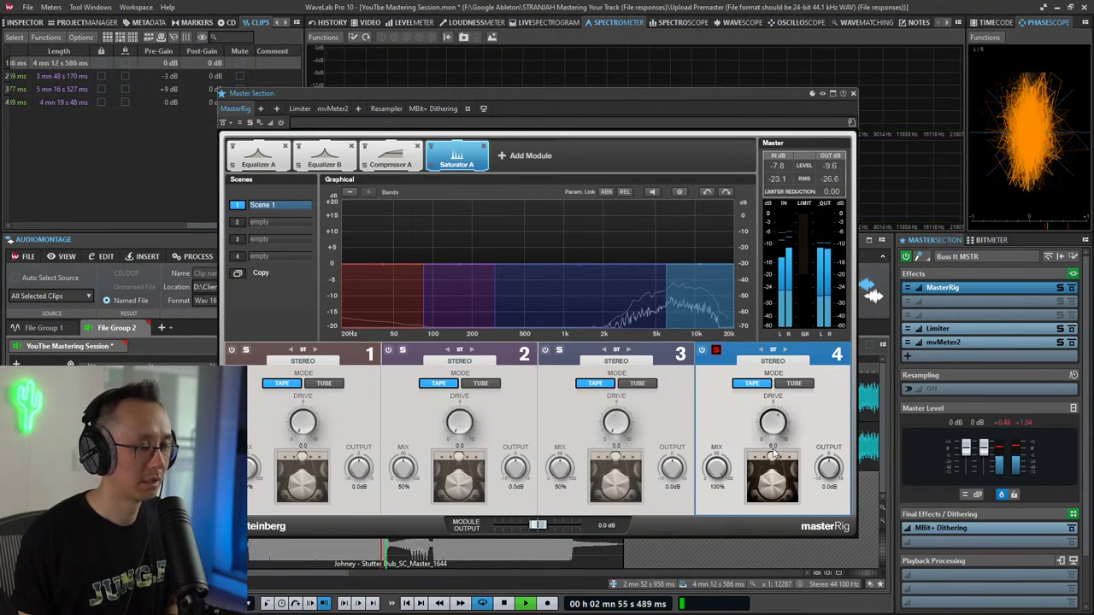
drag(717, 469, 730, 558)
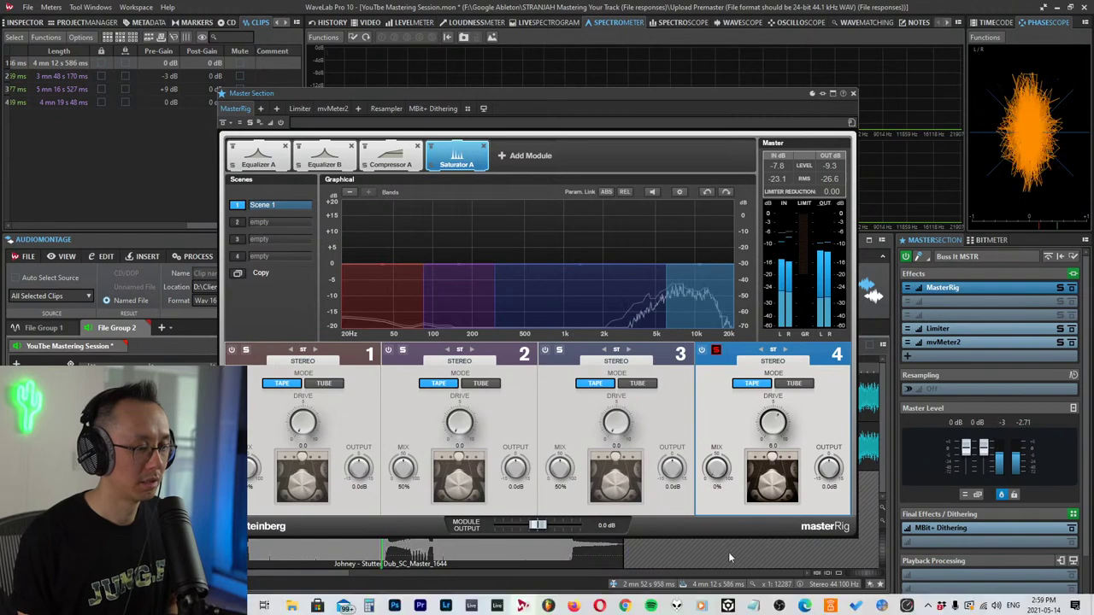
click(716, 349)
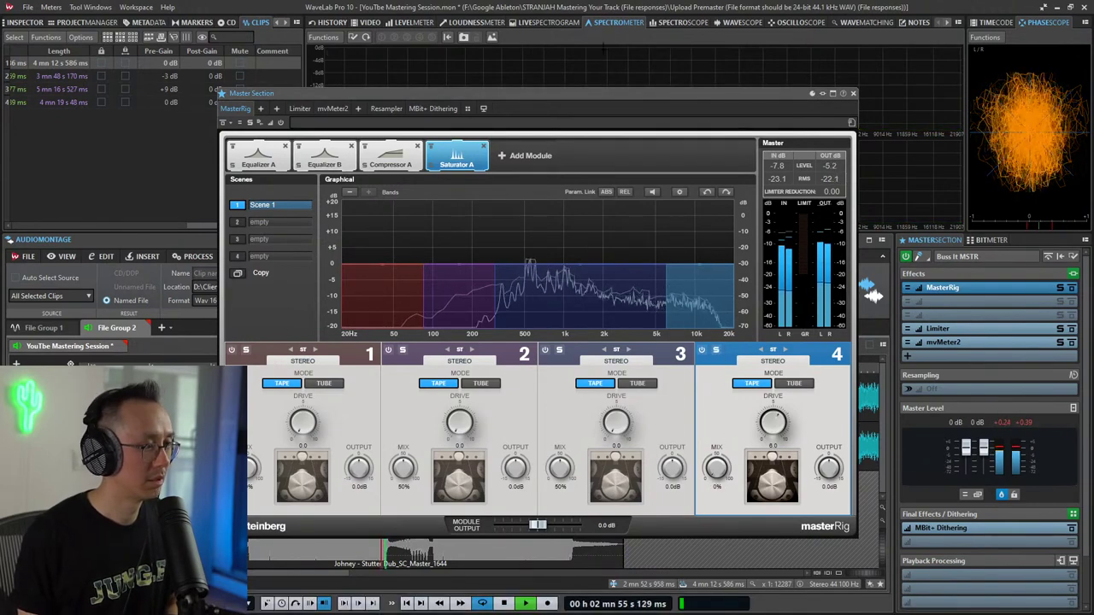
Step: Play the track from about 1 min 53 s and set the mix of saturator band 4 to 35%
drag(669, 94, 749, 62)
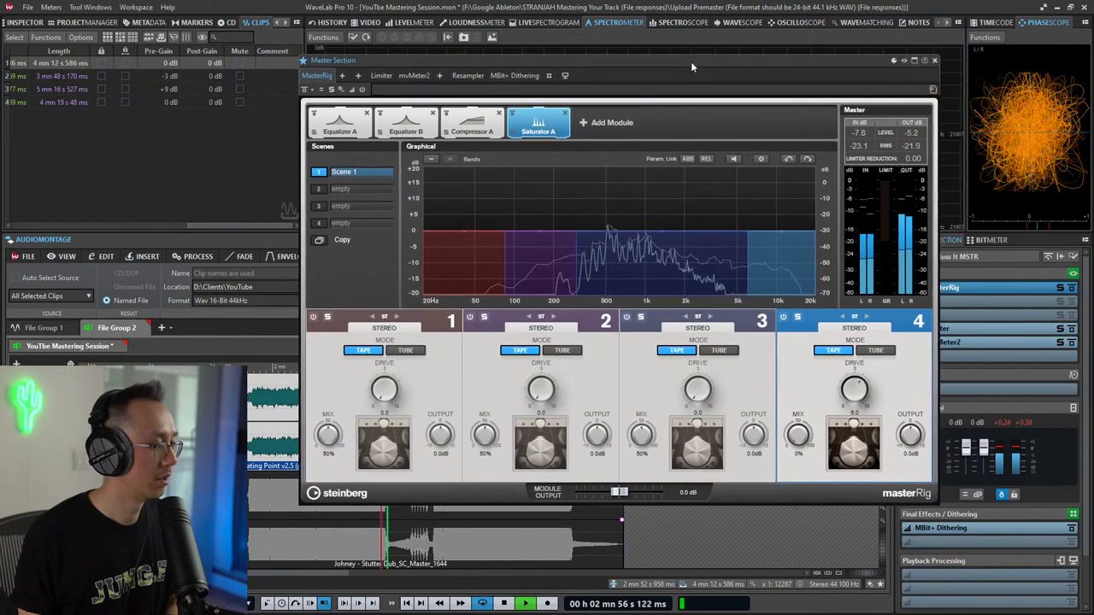
click(256, 410)
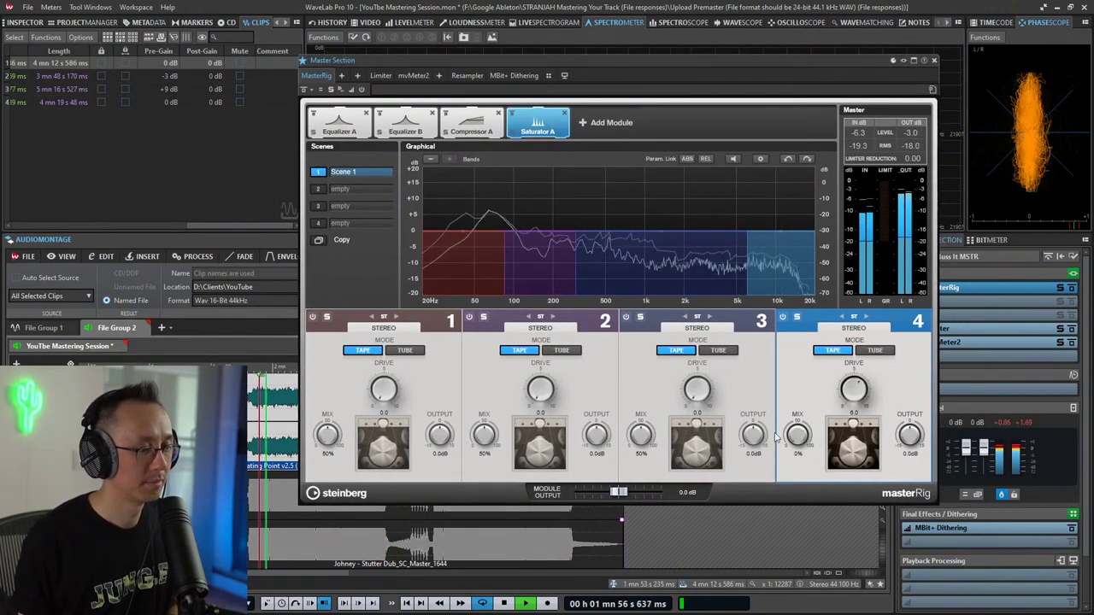
drag(796, 436, 795, 379)
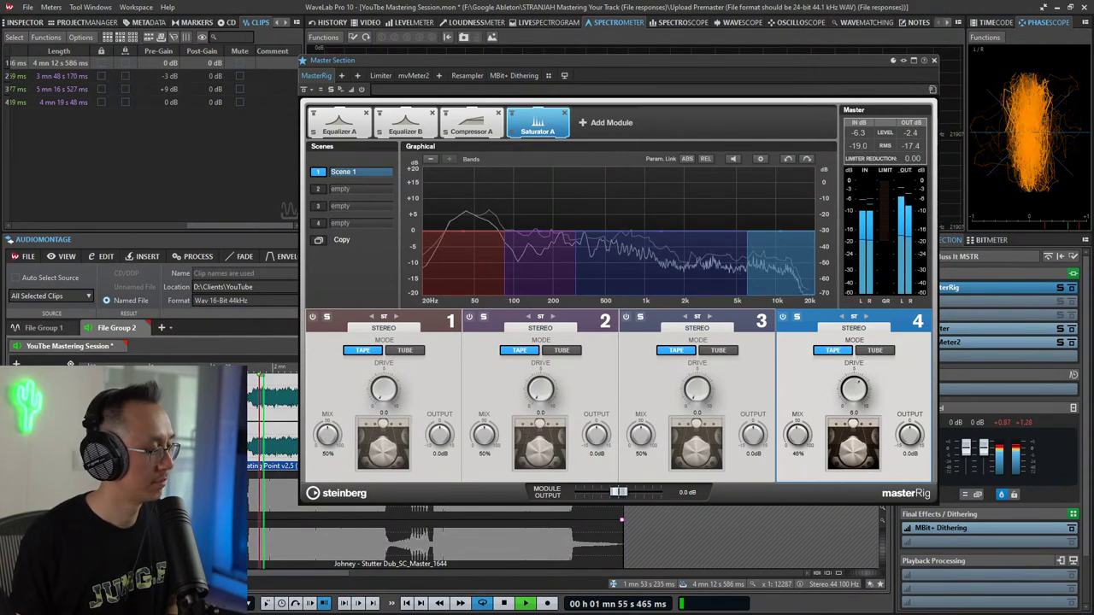
click(51, 496)
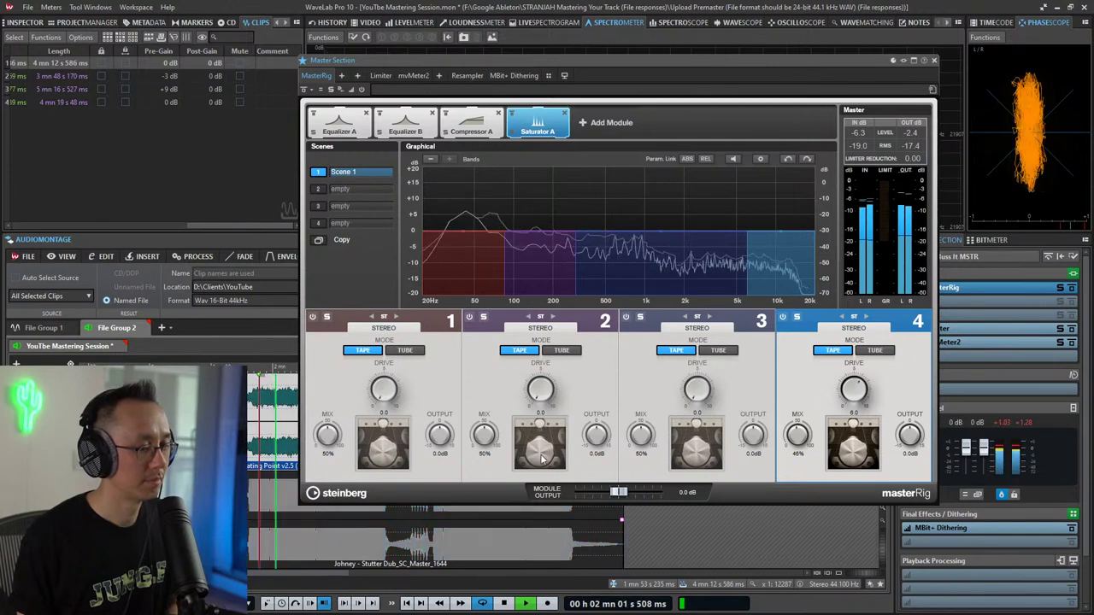
mouse_move(805, 442)
mouse_down()
mouse_move(803, 468)
mouse_move(805, 449)
mouse_up()
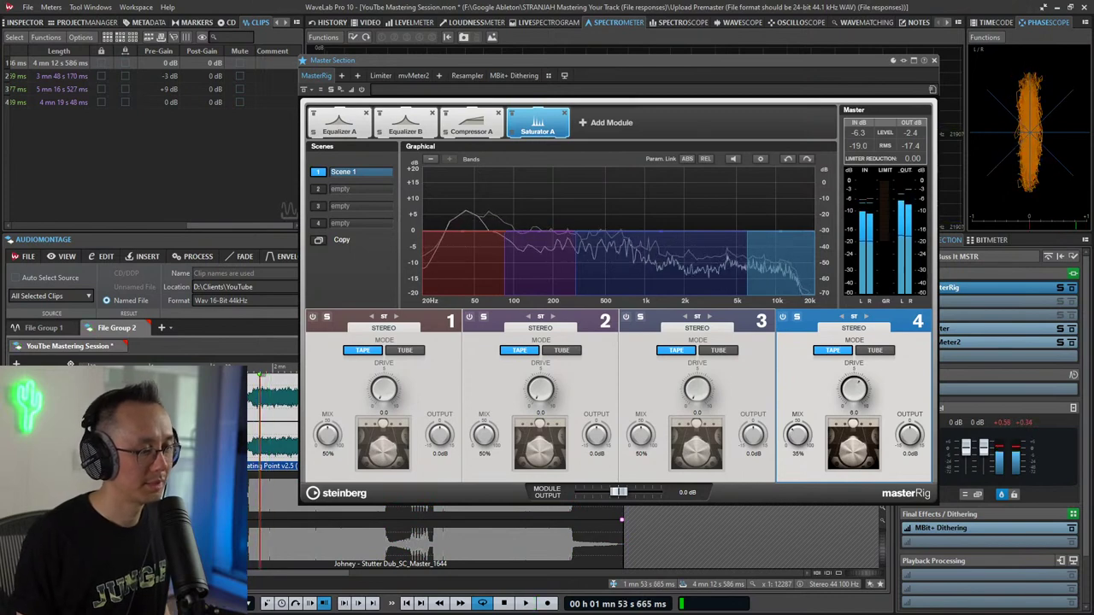
key(space)
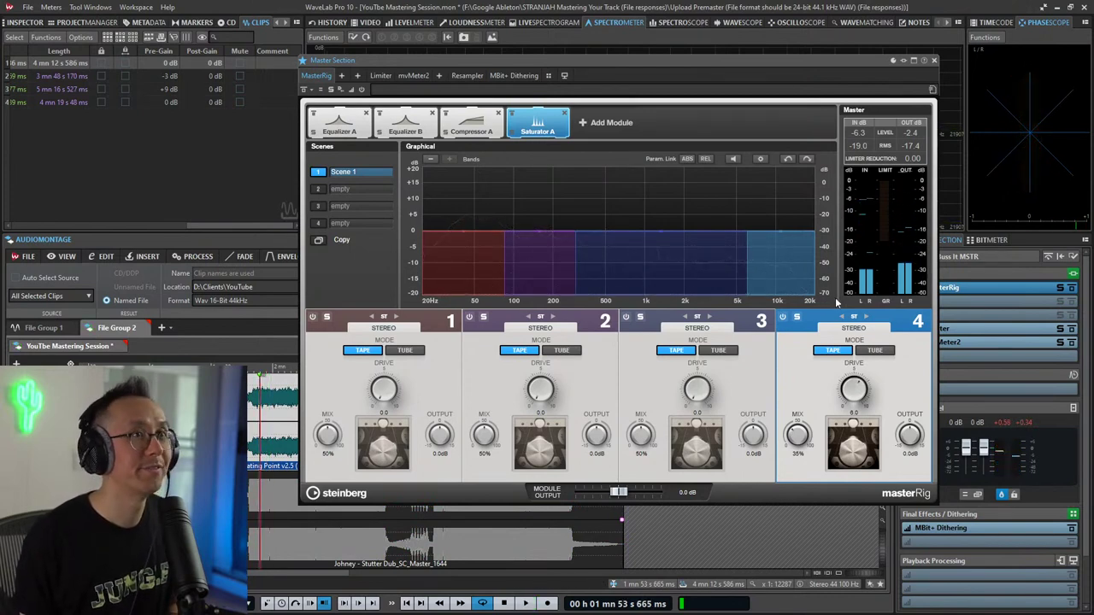
Step: Bypass and solo saturator band 3, and raise the crossover between bands 2 and 3 to 1.30 kHz during playback
key(space)
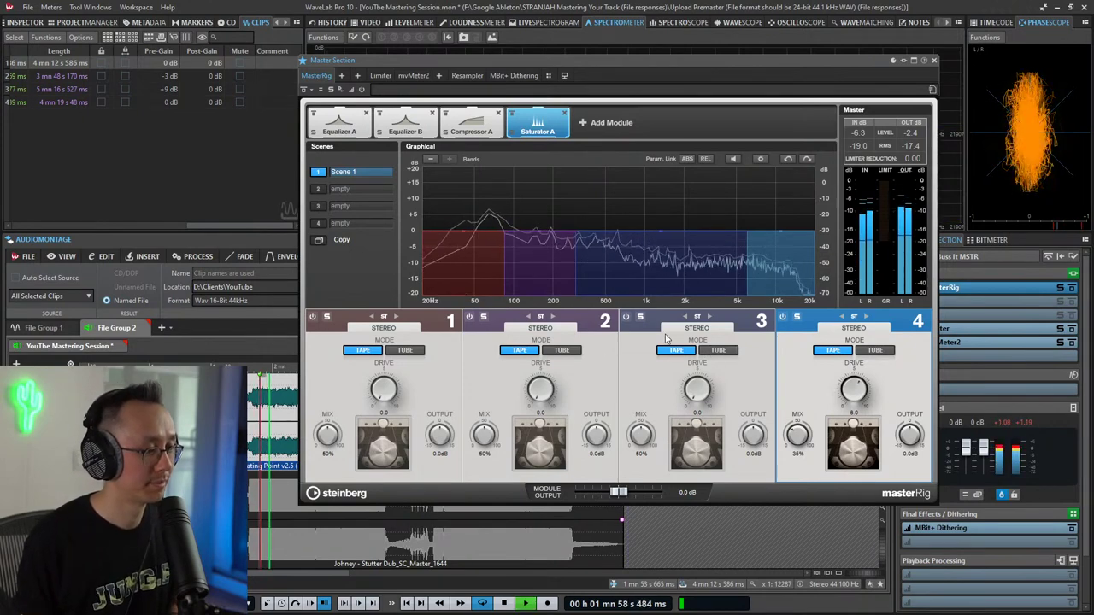
key(space)
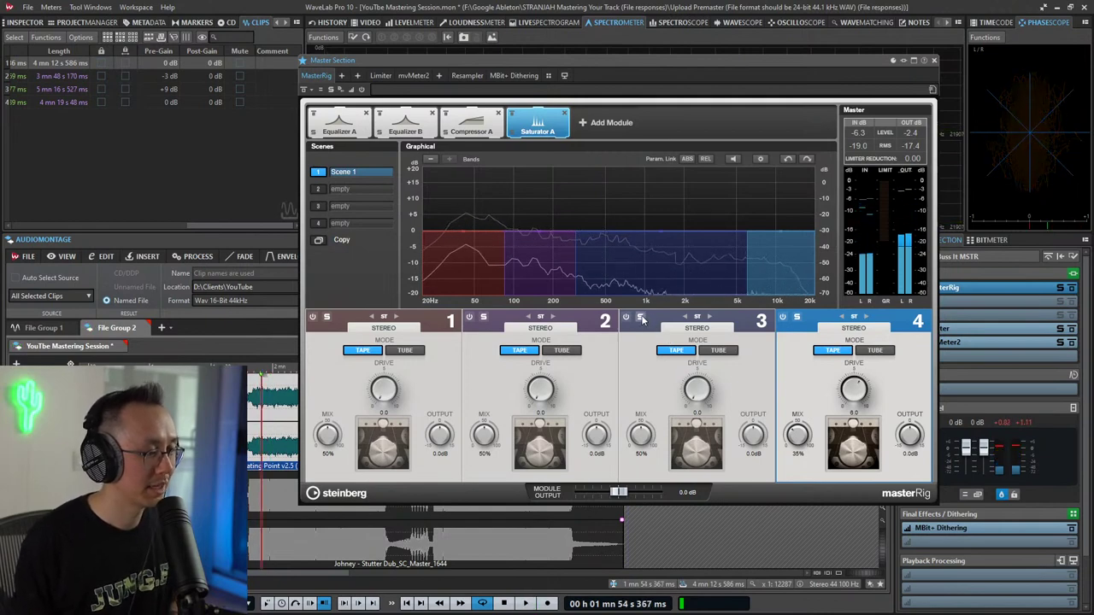
drag(576, 267, 611, 267)
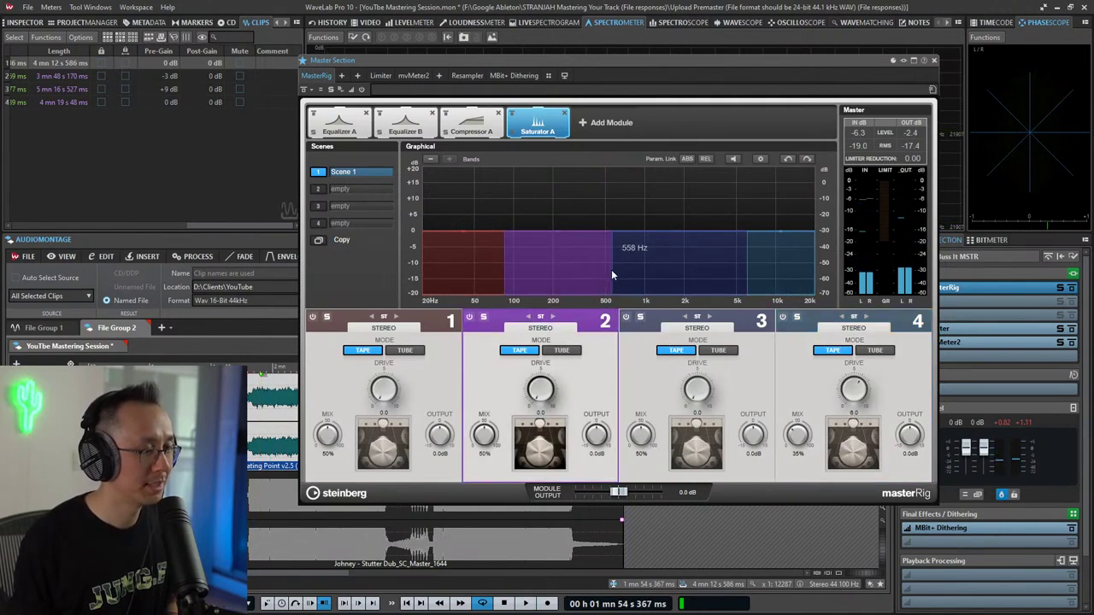
click(626, 317)
key(space)
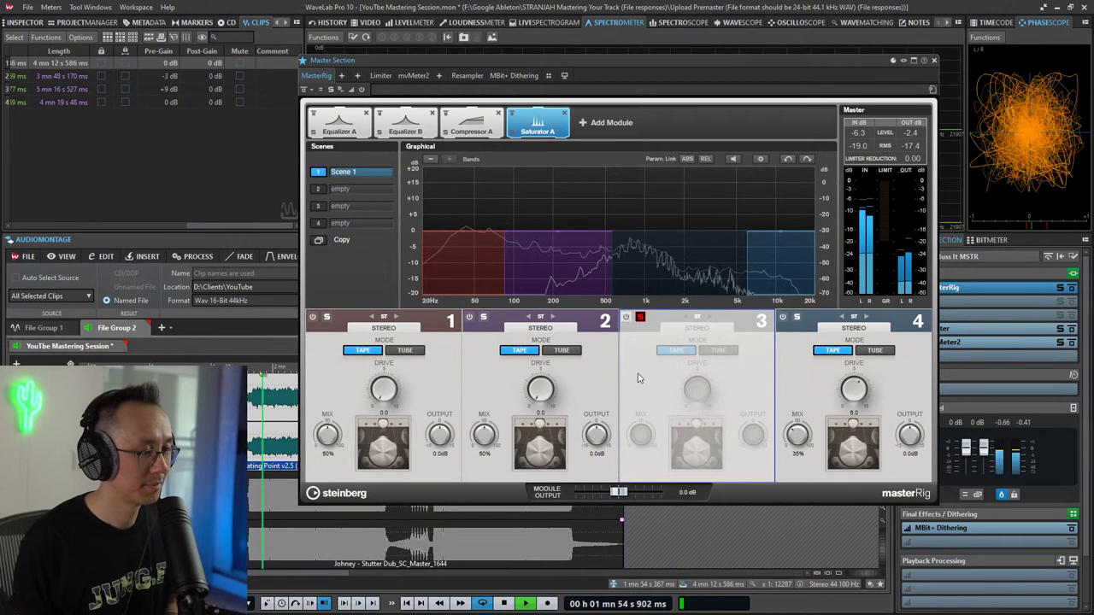
drag(612, 267, 657, 271)
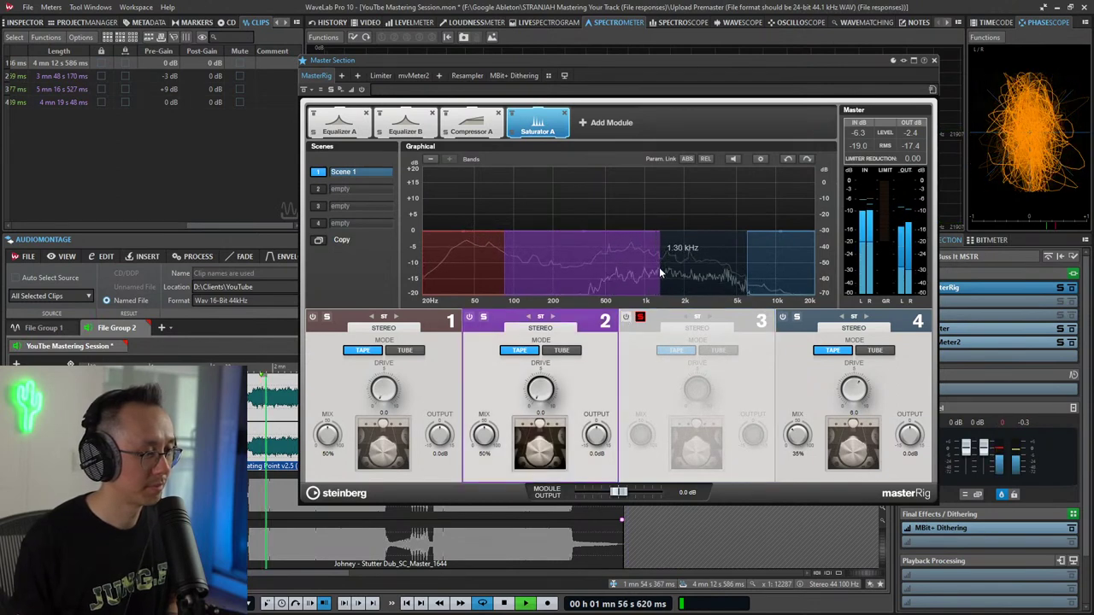
Step: Reactivate soloed saturator band 3, set its drive to 6.0 and compare the Tube and Tape modes, finishing with Tape selected
click(626, 317)
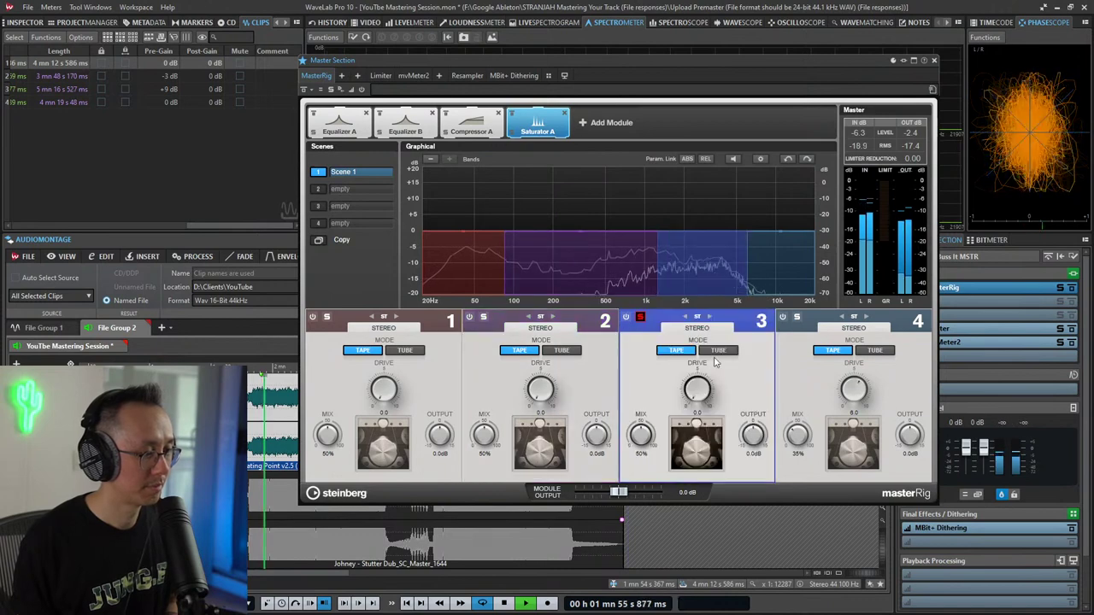
drag(695, 305, 696, 324)
click(722, 350)
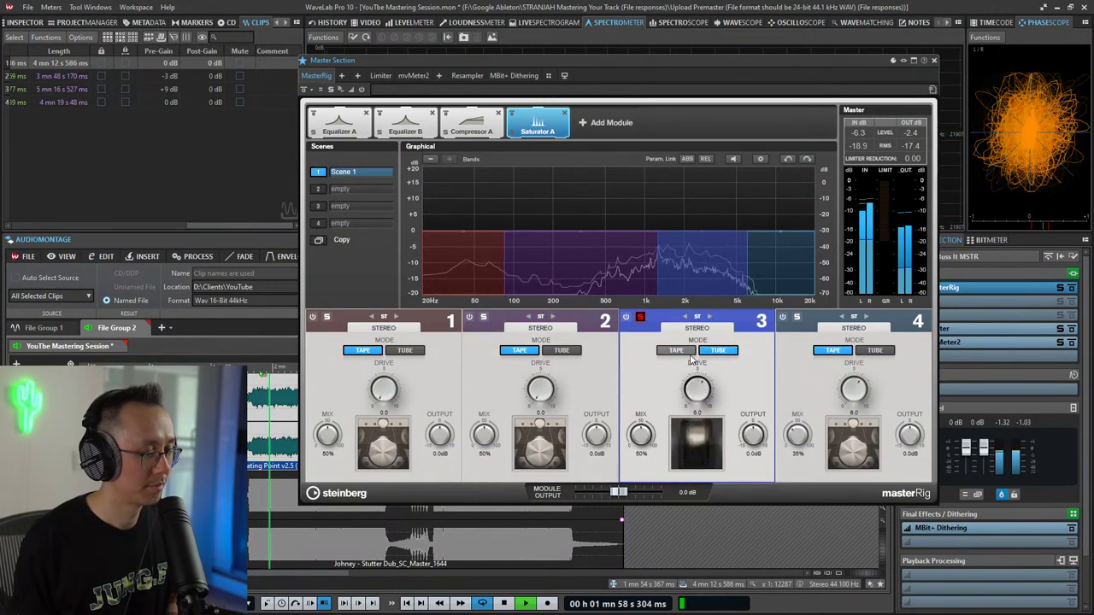
click(683, 351)
Step: Unsolo saturator band 3, audition its mix between 0% and 100% and set it to 12%, with band 4's mix at 32%
drag(641, 435, 639, 491)
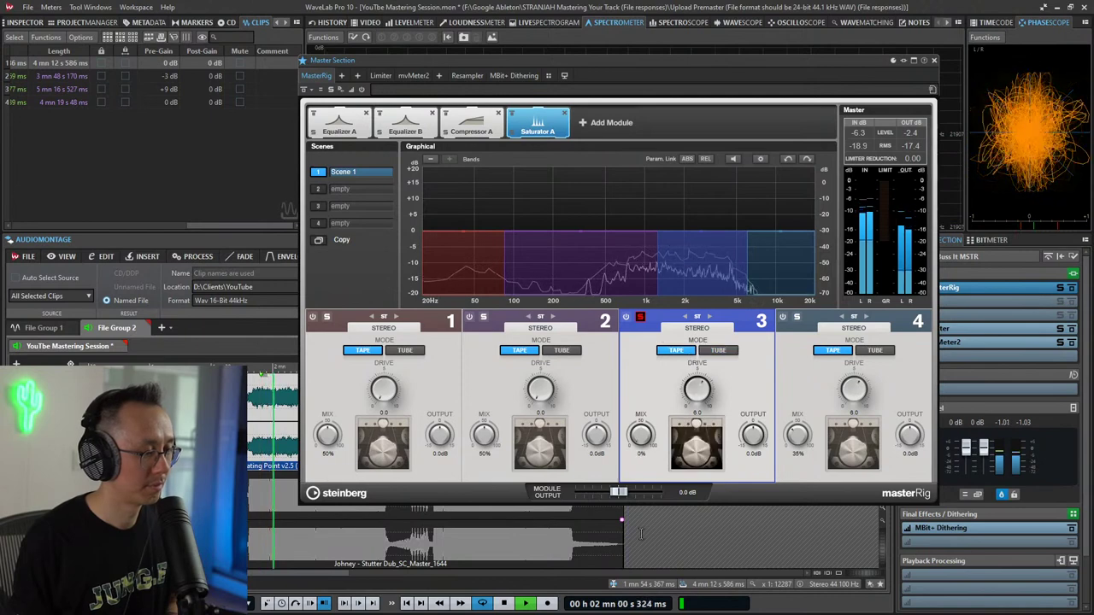
click(640, 317)
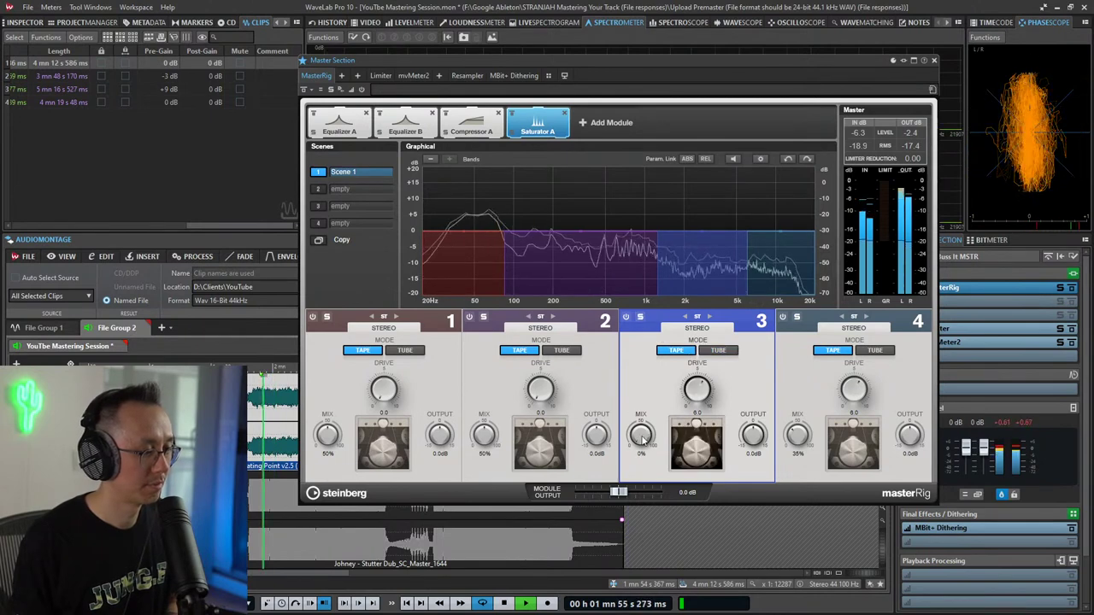
drag(643, 440, 637, 414)
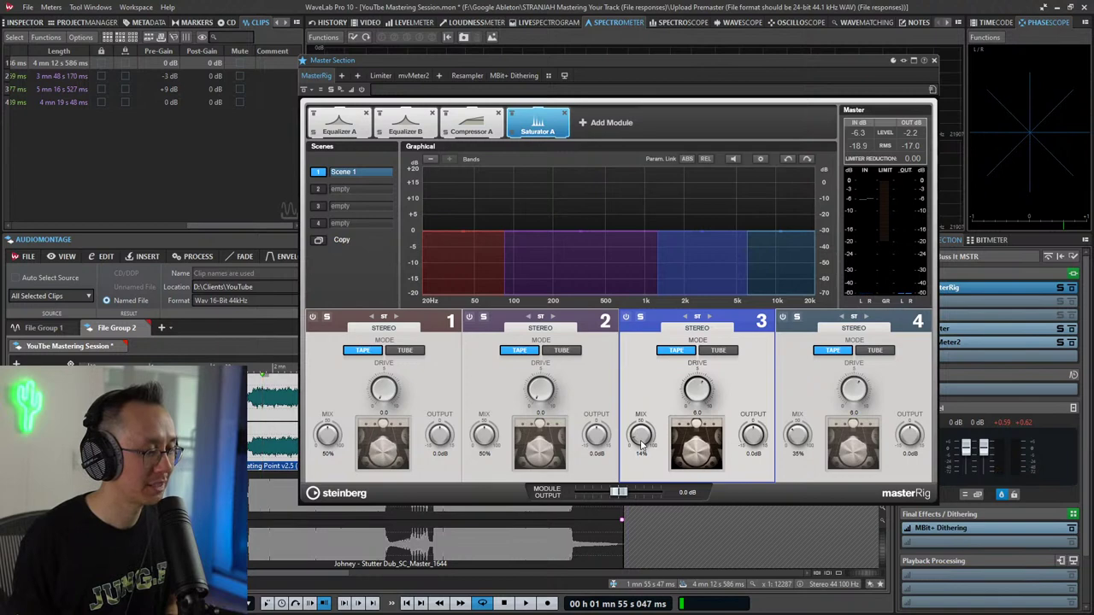
key(space)
drag(642, 437, 641, 405)
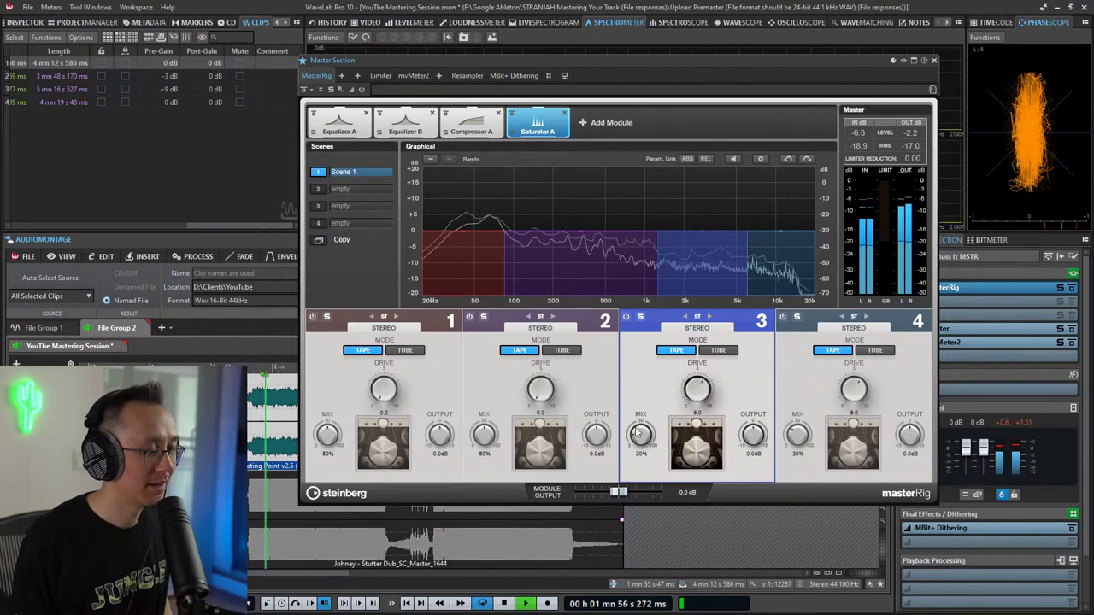
key(space)
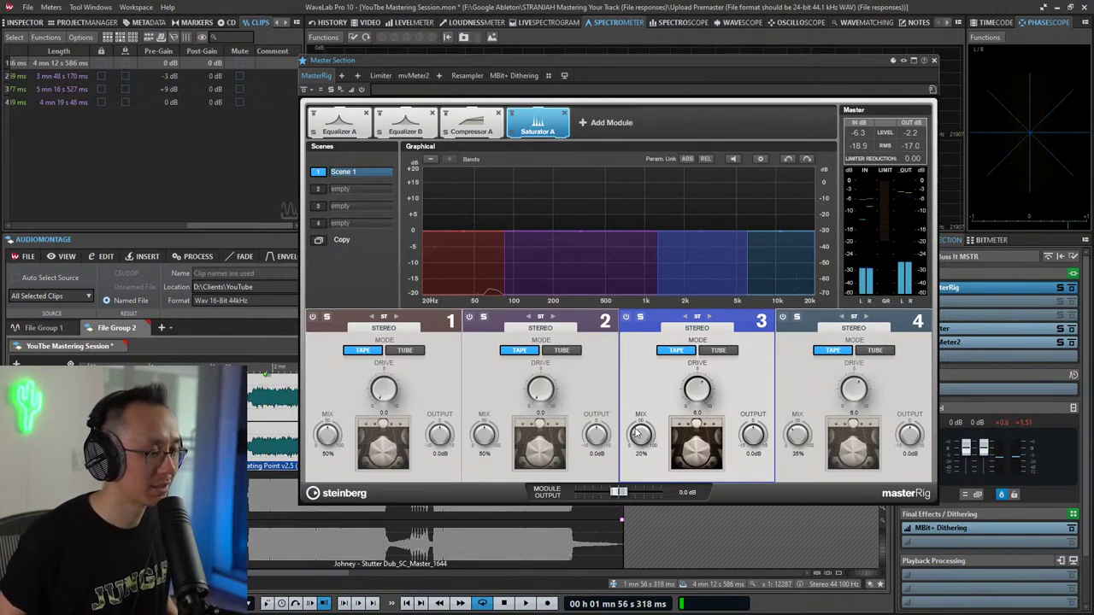
key(space)
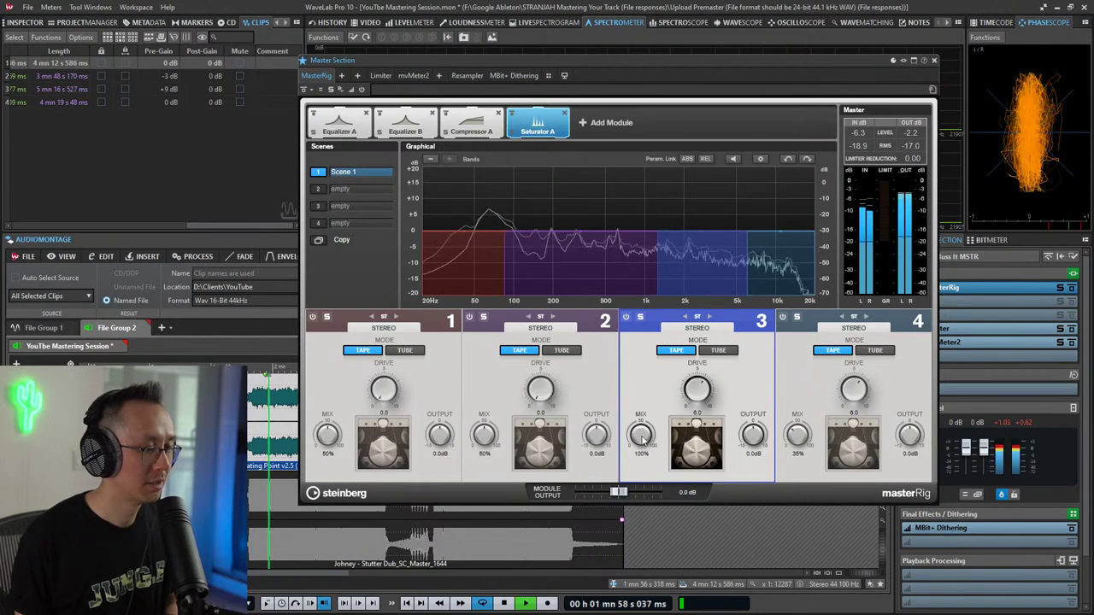
drag(647, 435, 647, 445)
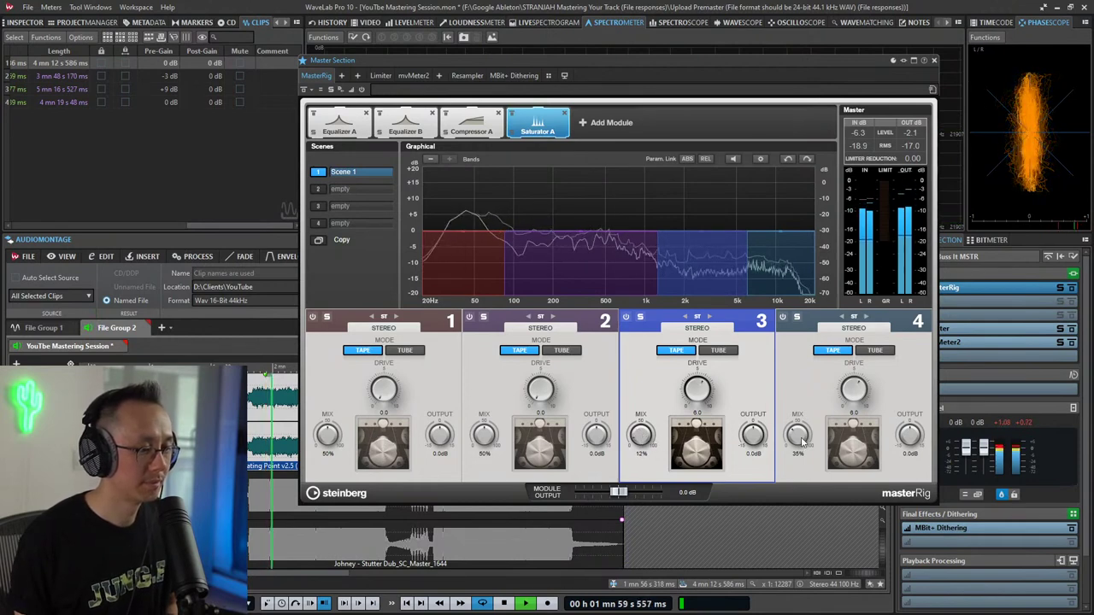
drag(800, 436, 799, 439)
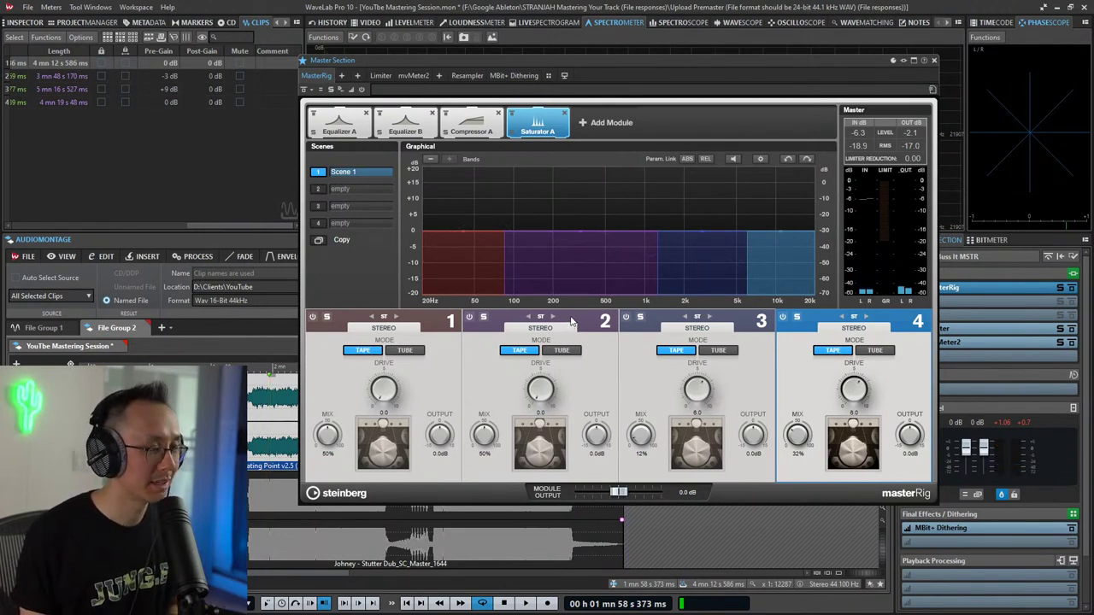
Step: Update the Smart Bypass gains with loudness matching, compare the original with the level-corrected processed audio, and stop playback
key(space)
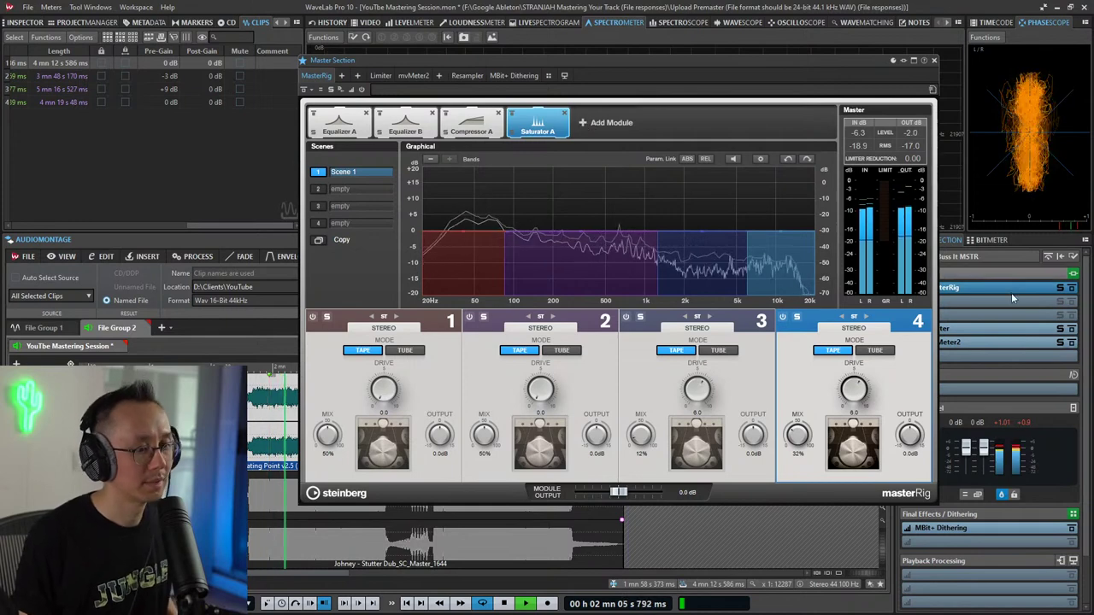
click(1047, 257)
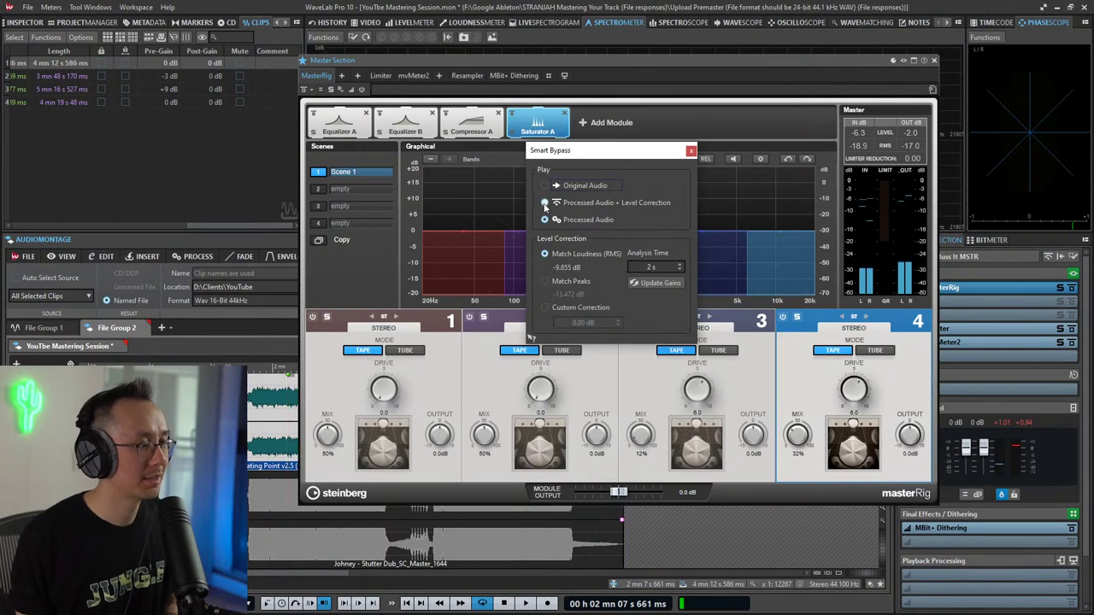
click(672, 291)
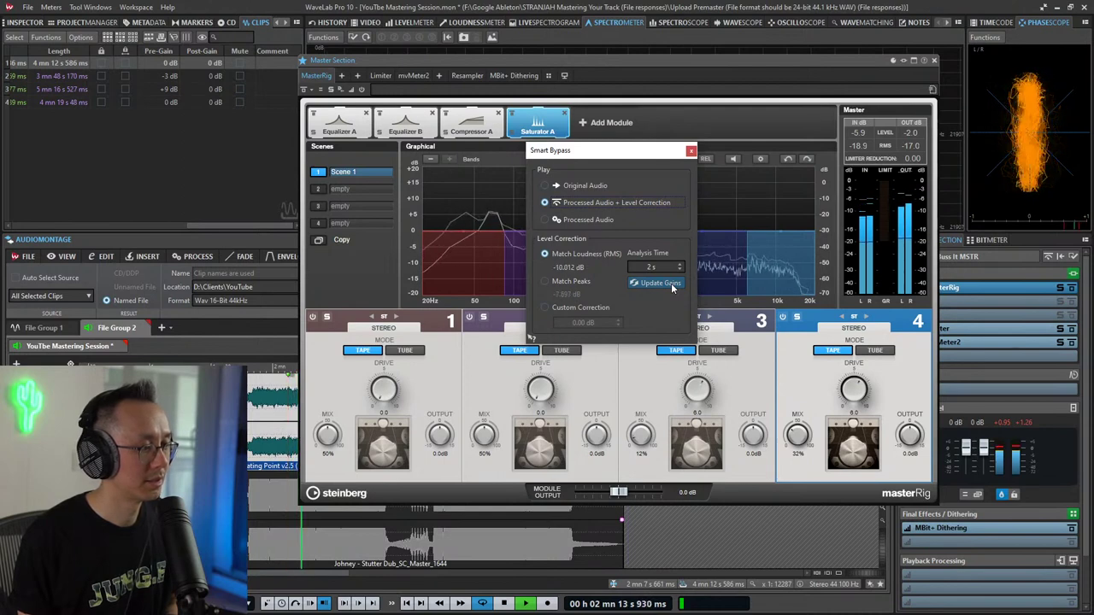
click(593, 201)
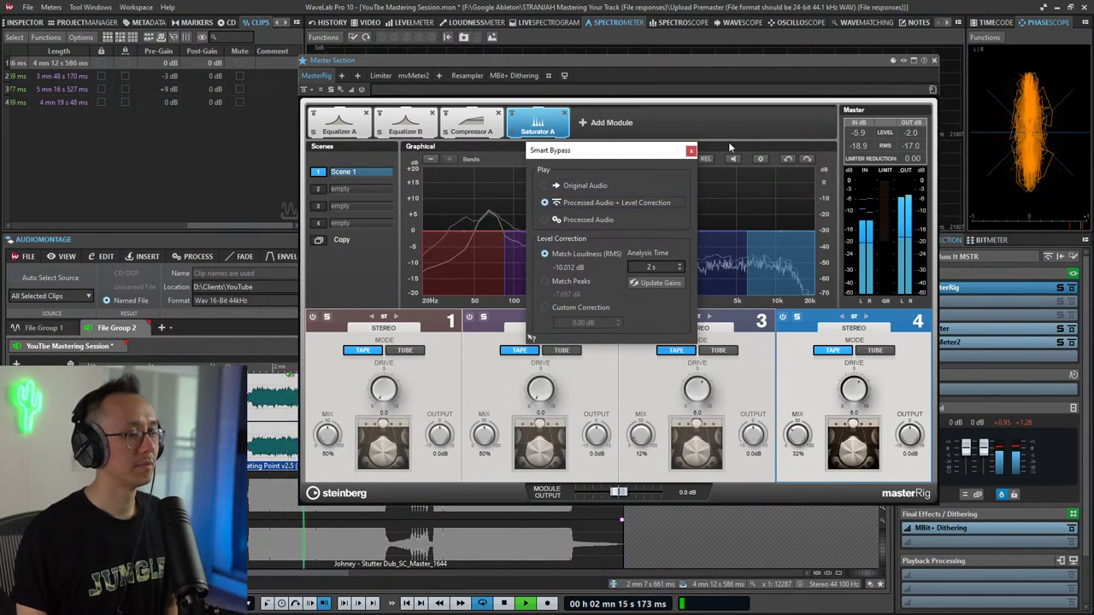
click(586, 204)
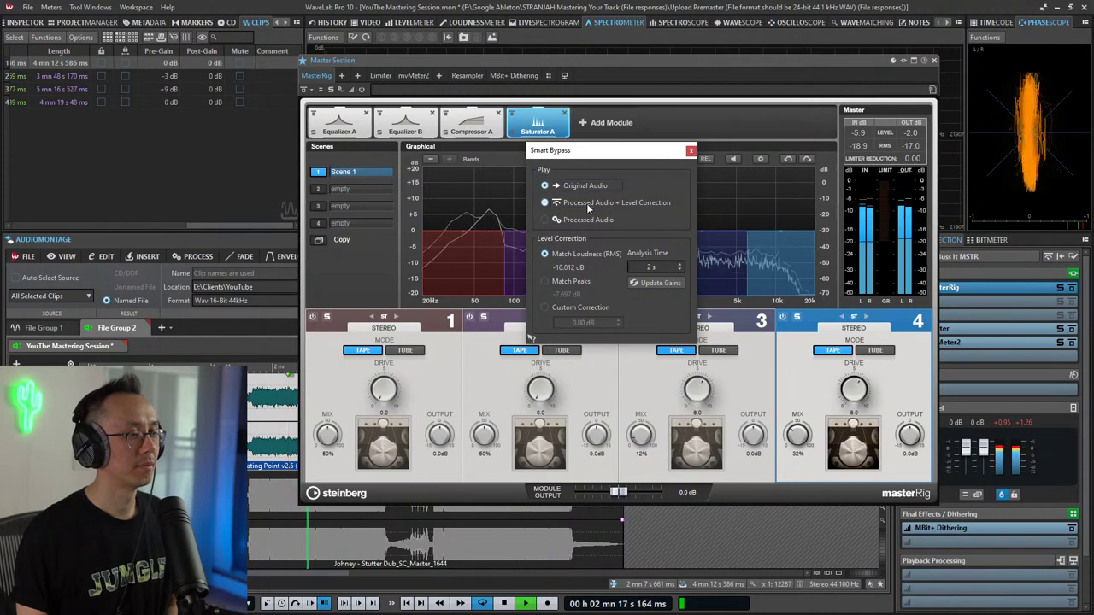
click(690, 152)
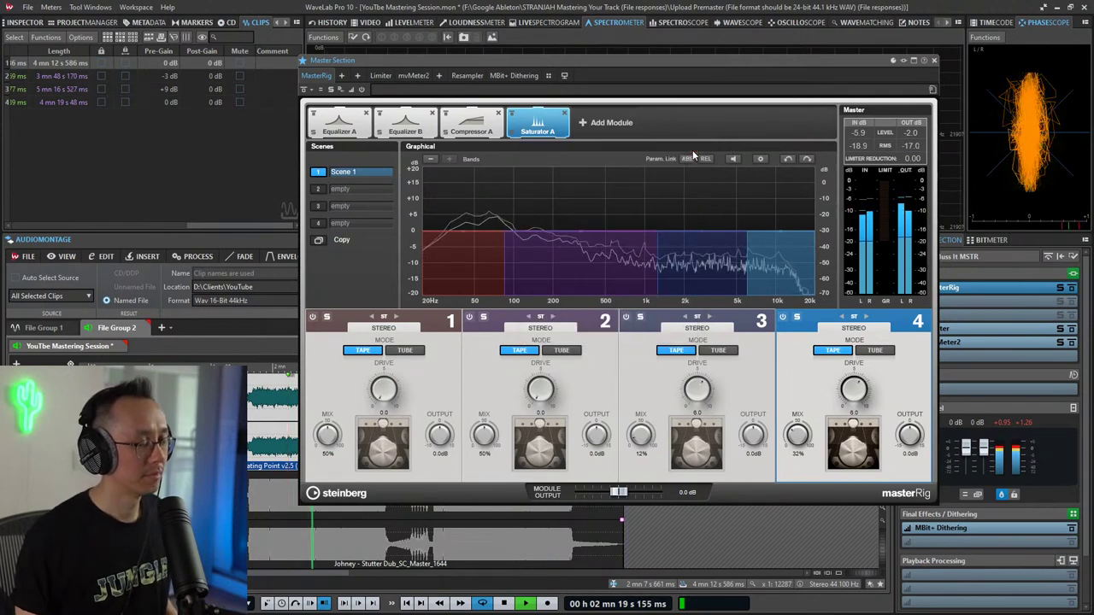
key(space)
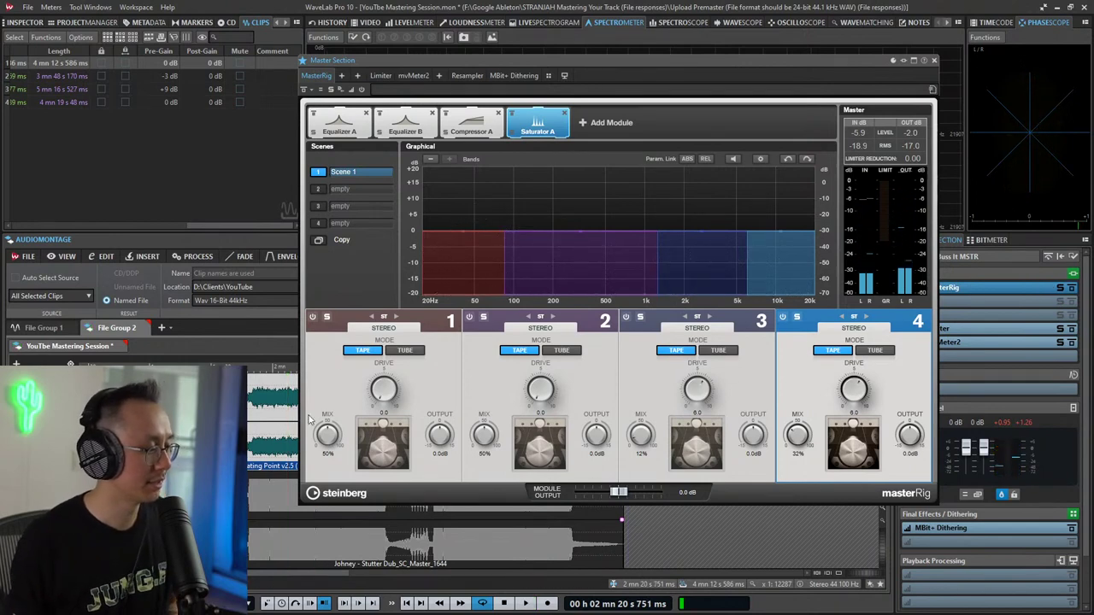
Step: Select an audio range of about 41 s in the waveform, play it, and set the mix of saturator band 4 to 23%
drag(260, 408, 340, 410)
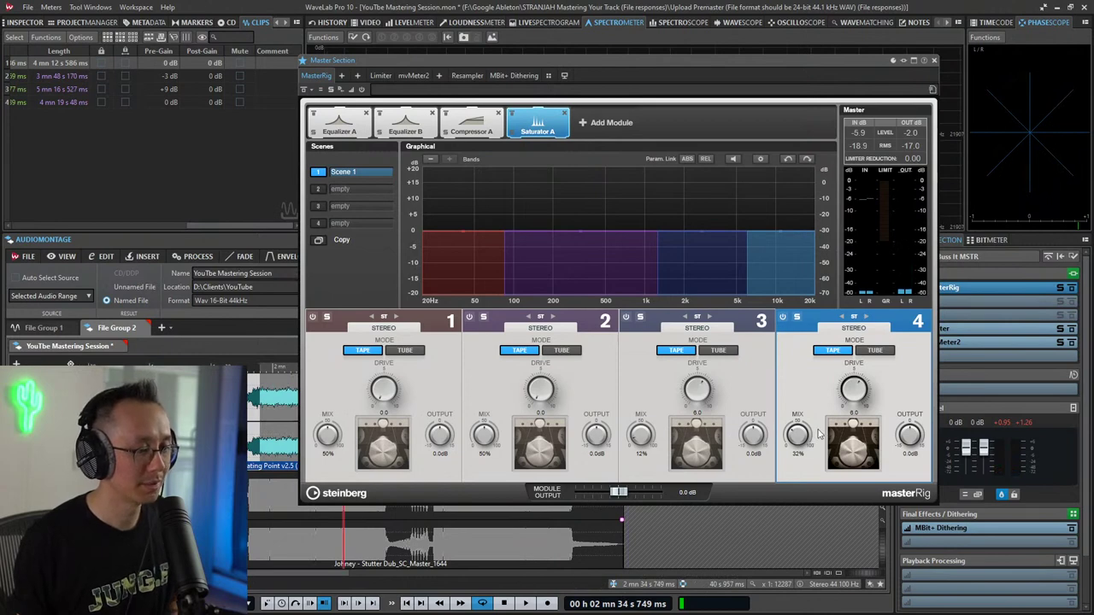
key(space)
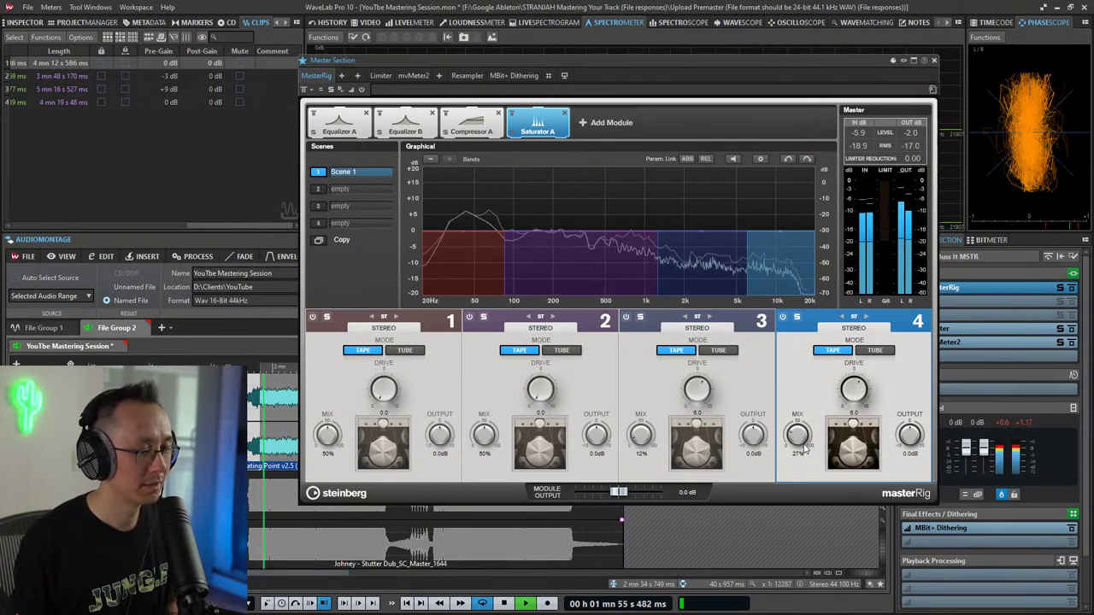
drag(804, 448, 804, 453)
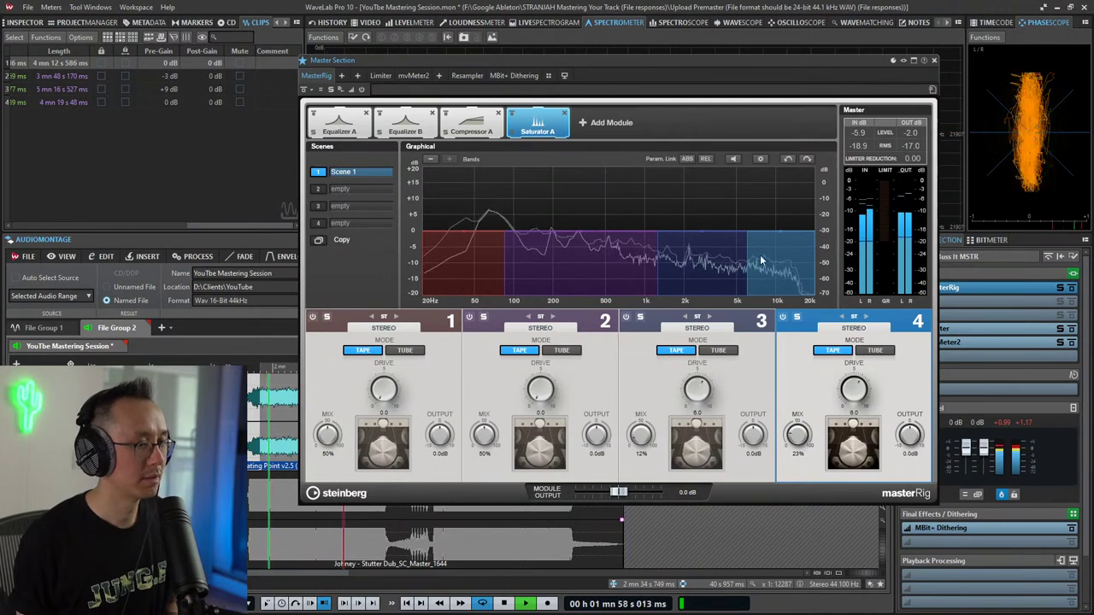
Step: Compare the original audio with the level-corrected processed audio again in Smart Bypass over the selected range, and stop playback
key(space)
key(space)
click(1049, 258)
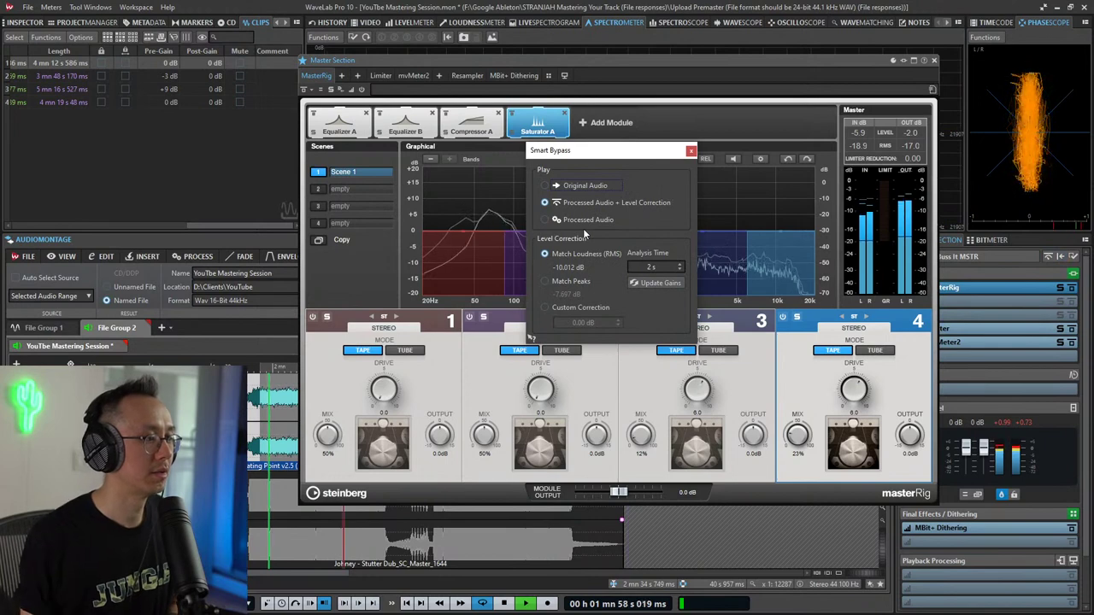
click(577, 185)
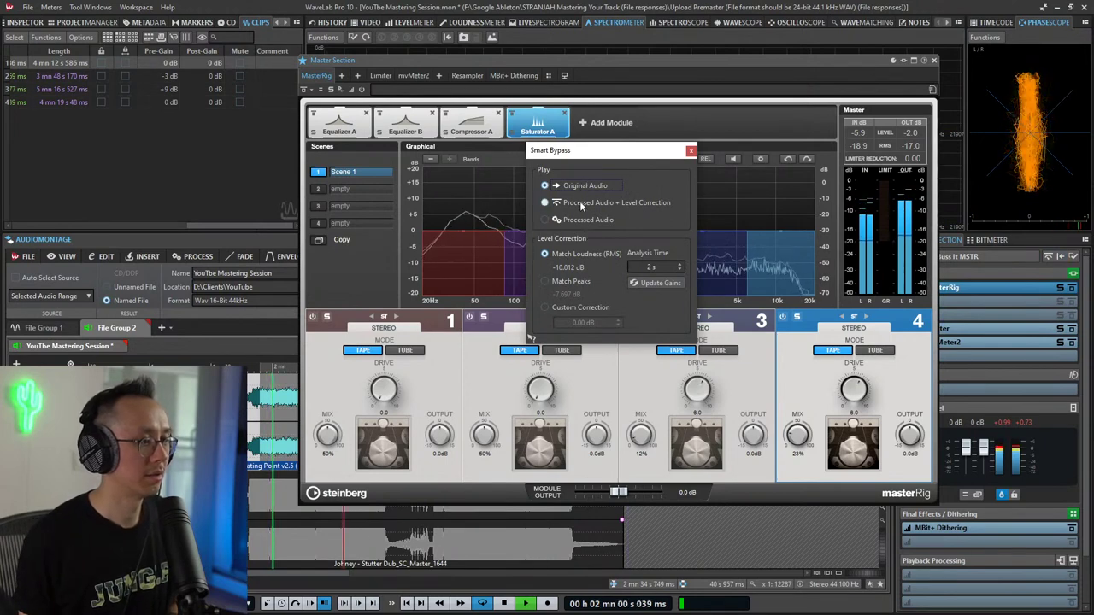
click(581, 203)
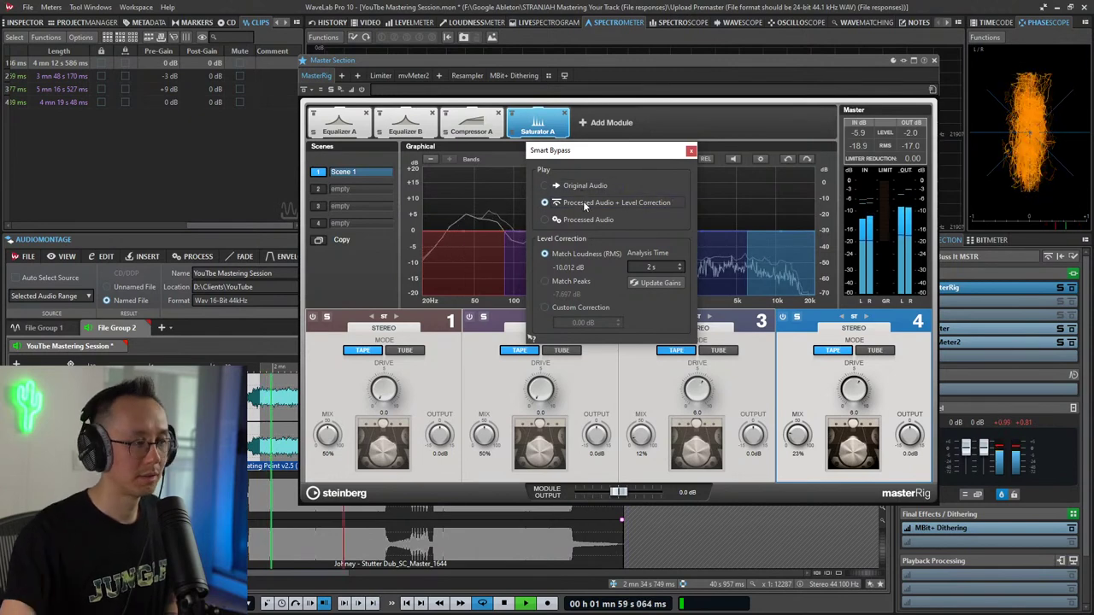
click(688, 150)
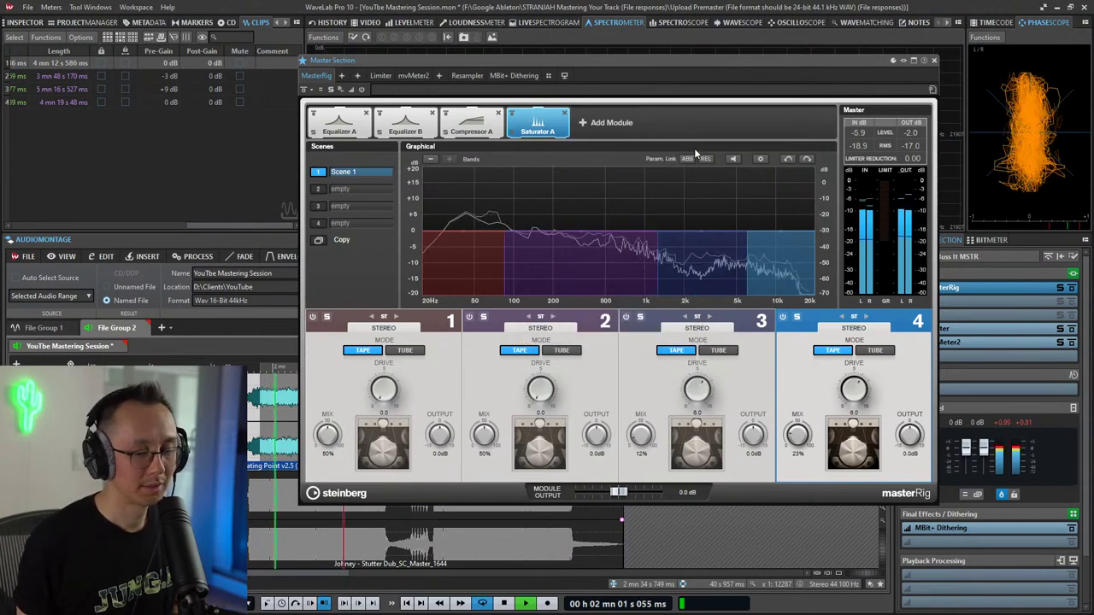
key(space)
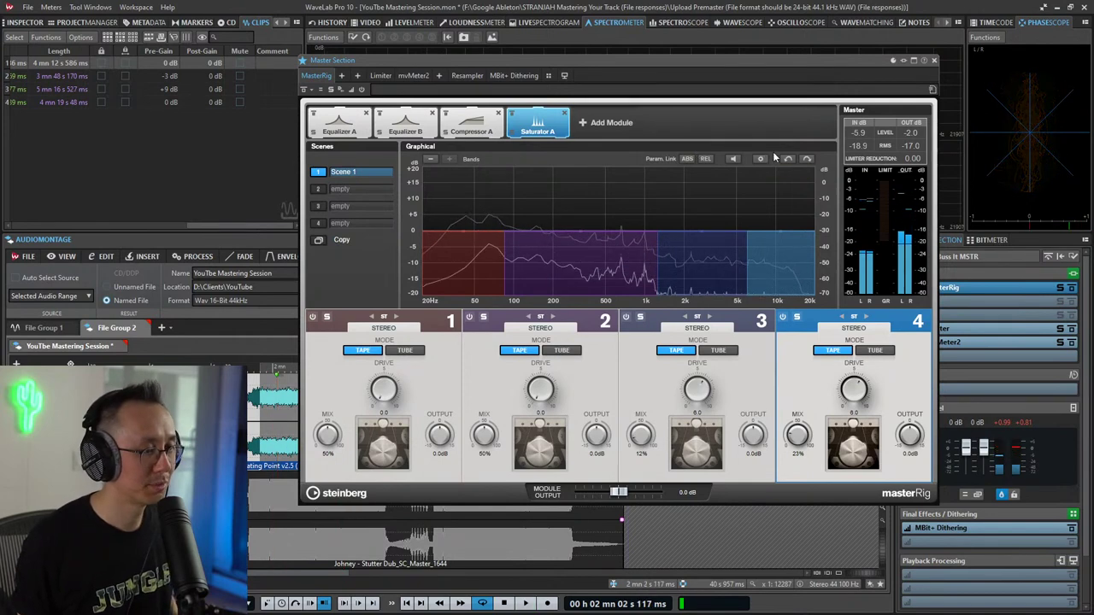
Step: Add an Imager module after the saturator, lower its crossover between bands 2 and 3, and lower the one between bands 3 and 4 to about 6 kHz
click(583, 124)
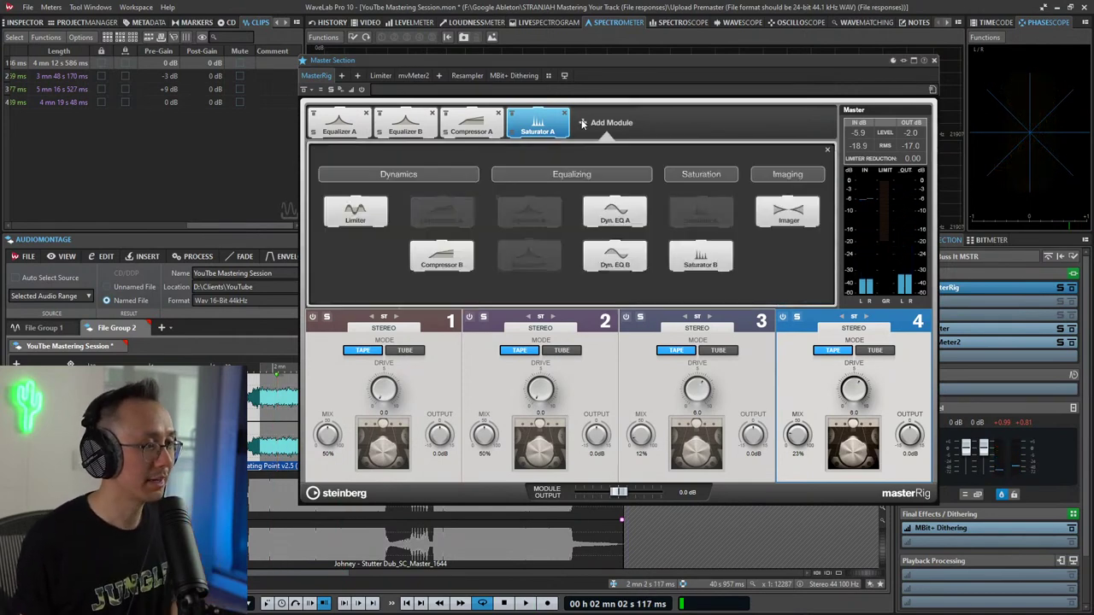
click(788, 214)
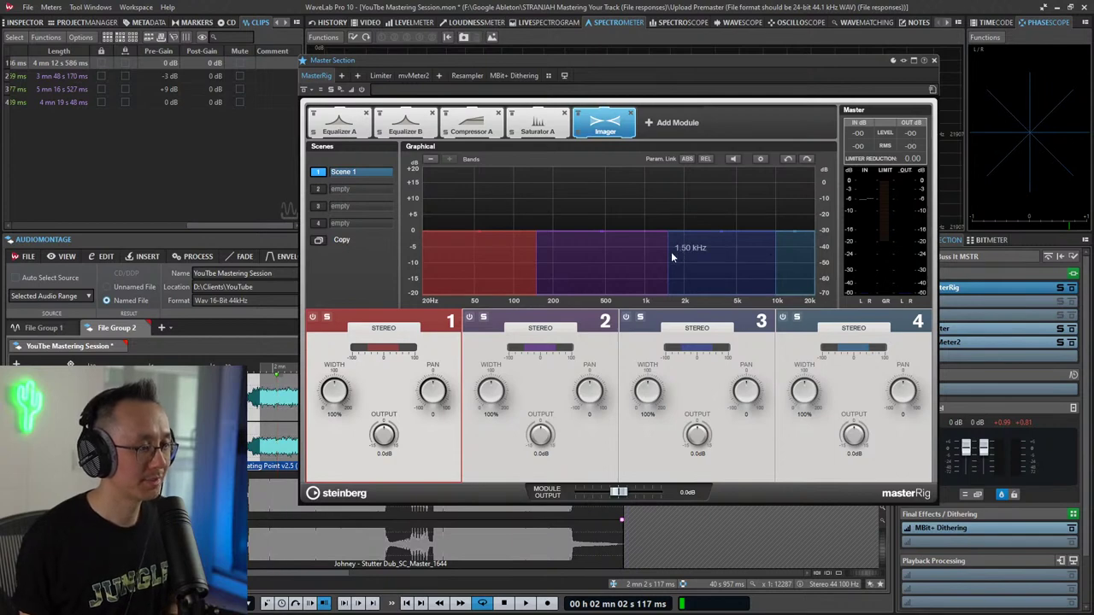
drag(671, 252, 621, 254)
drag(778, 261, 702, 260)
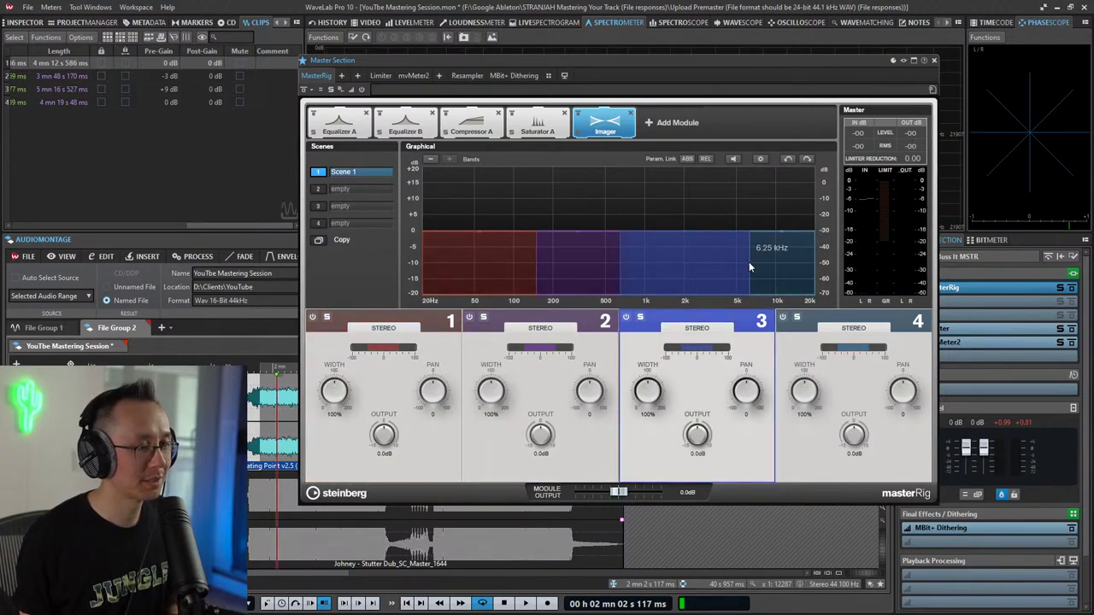
Step: Solo imager band 4 and play the selected range to audition its stereo image
click(797, 317)
key(space)
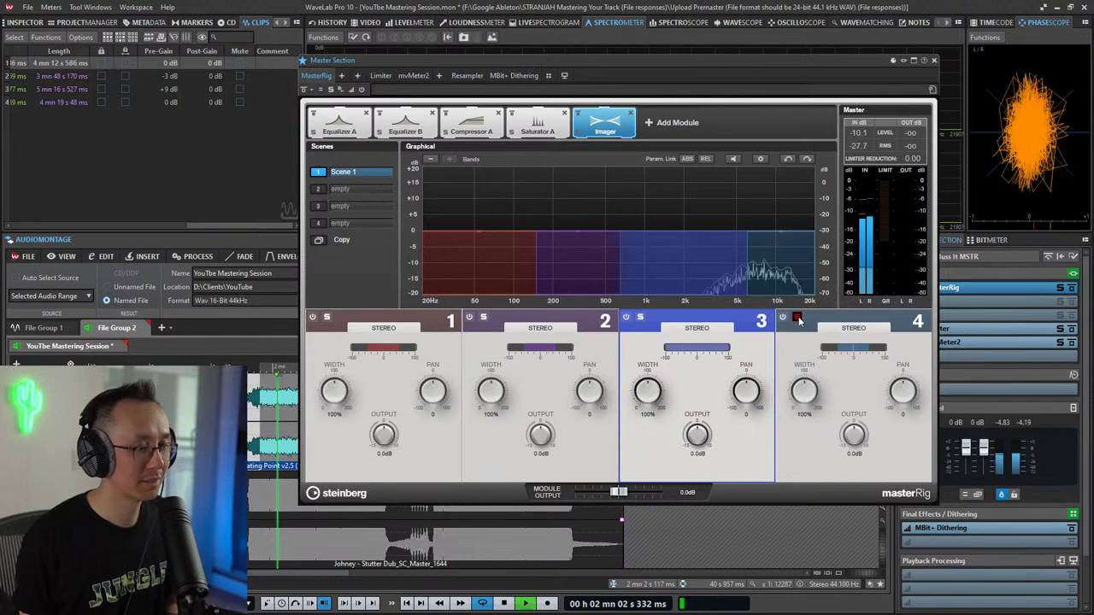
Step: Widen band 4 of the Imager to 149%, comparing the sound with the band bypassed and active
drag(801, 376, 801, 359)
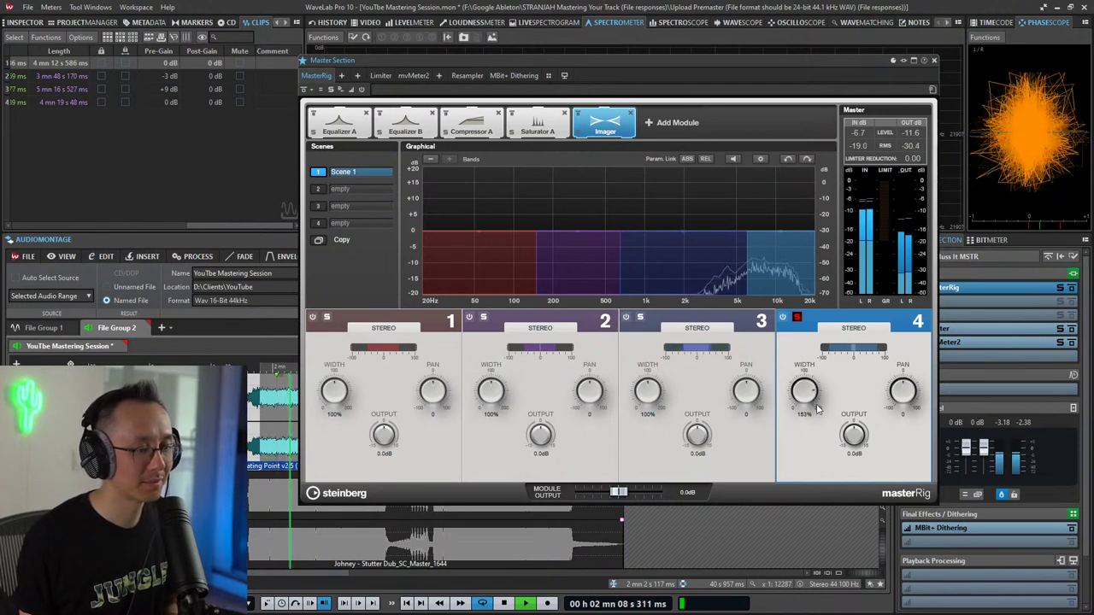
click(783, 319)
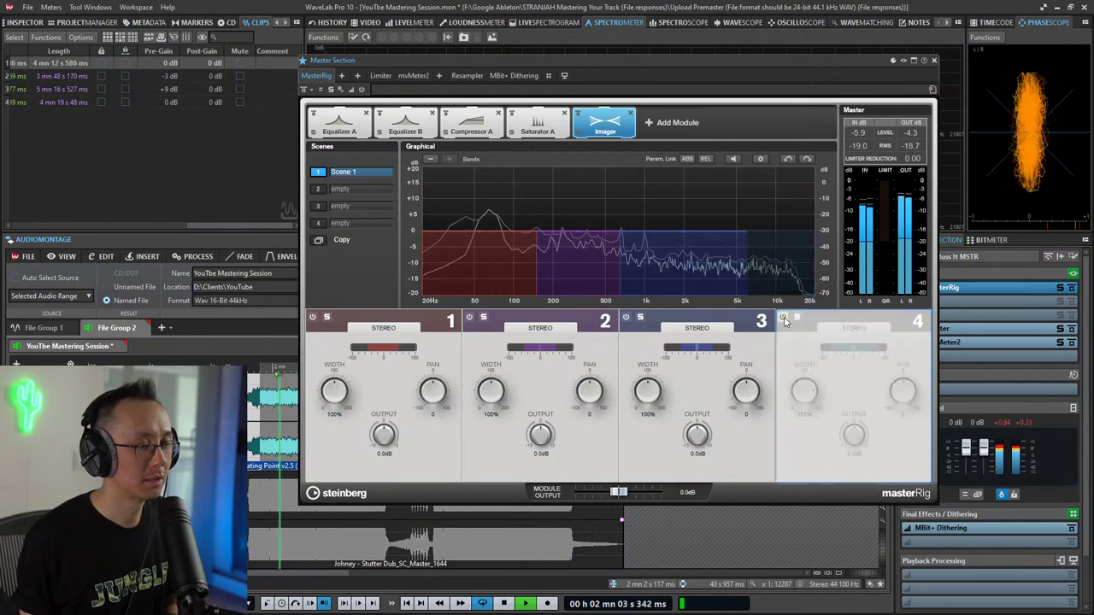
click(783, 319)
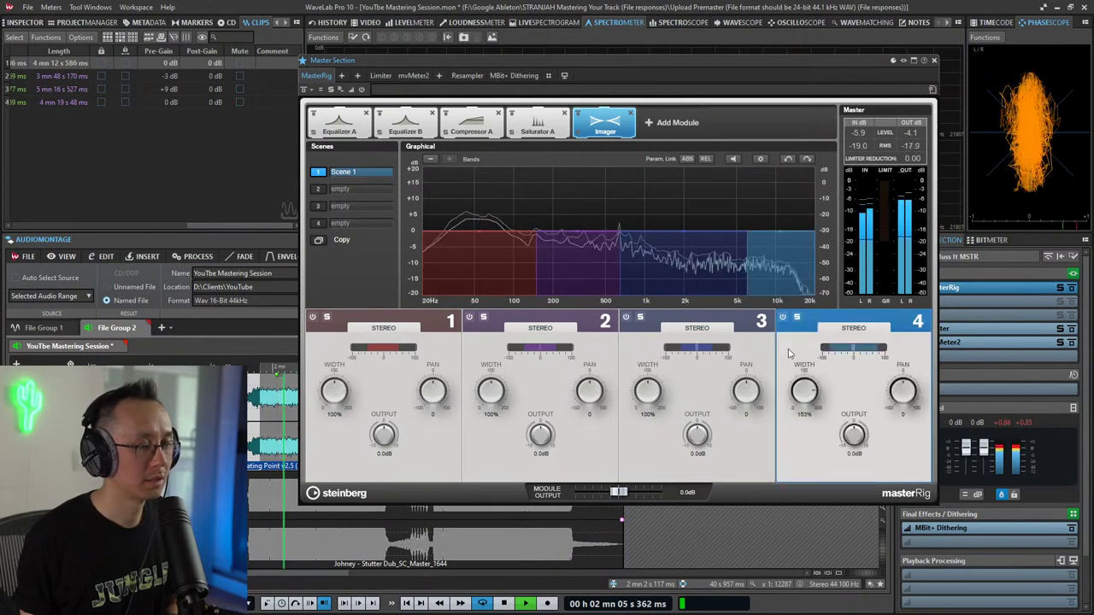
drag(803, 391, 803, 393)
key(space)
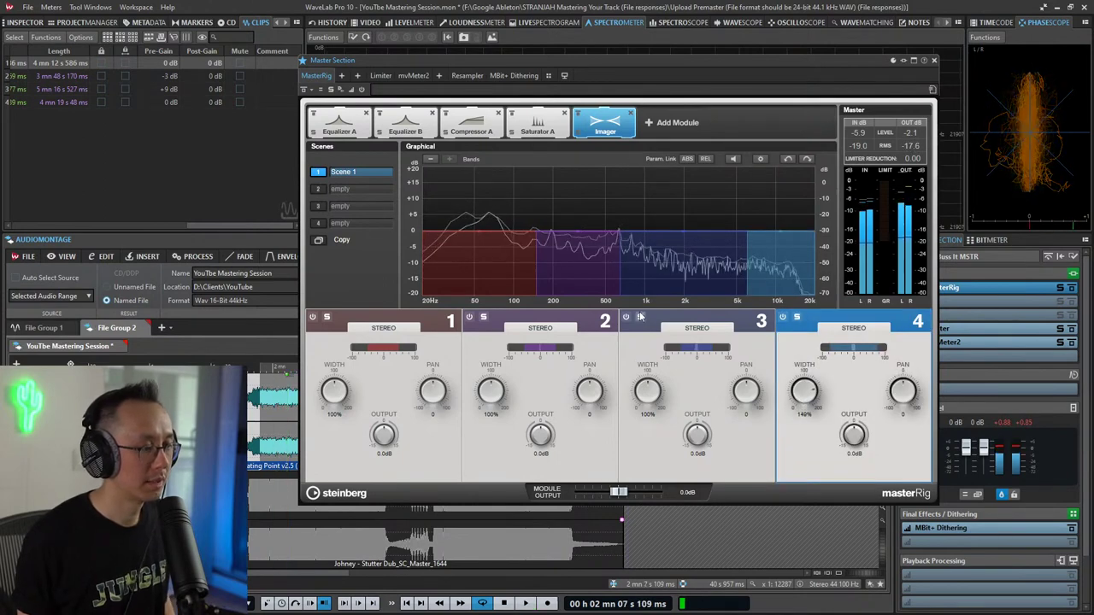
Step: Solo Imager band 3 during playback and set the crossover between bands 2 and 3 to 867 Hz
click(640, 318)
key(space)
mouse_move(622, 274)
mouse_down()
mouse_move(632, 275)
mouse_move(612, 274)
mouse_up()
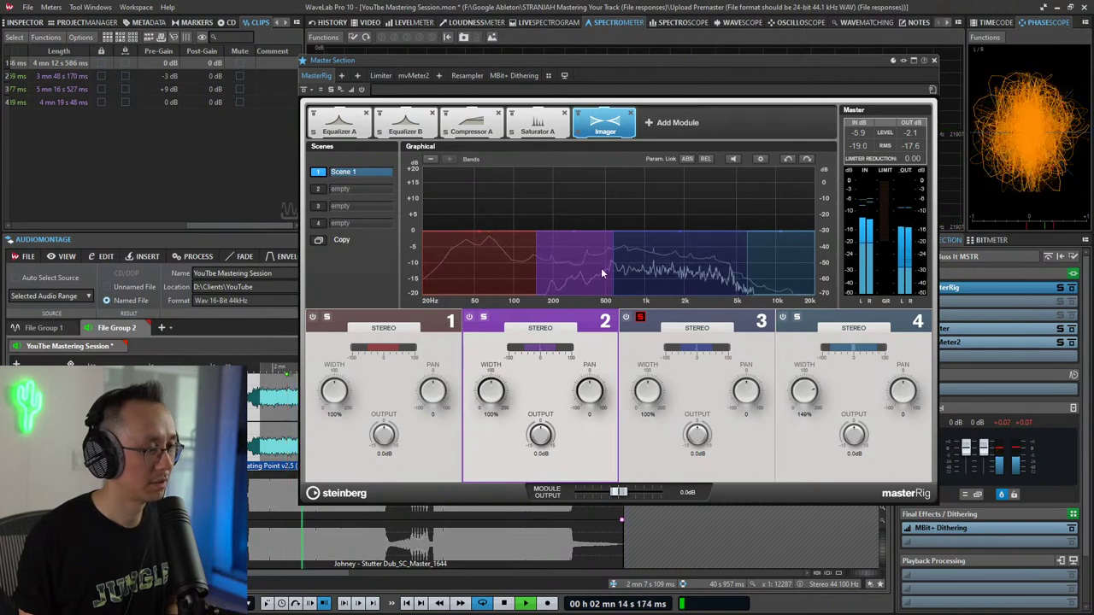
drag(613, 274, 637, 273)
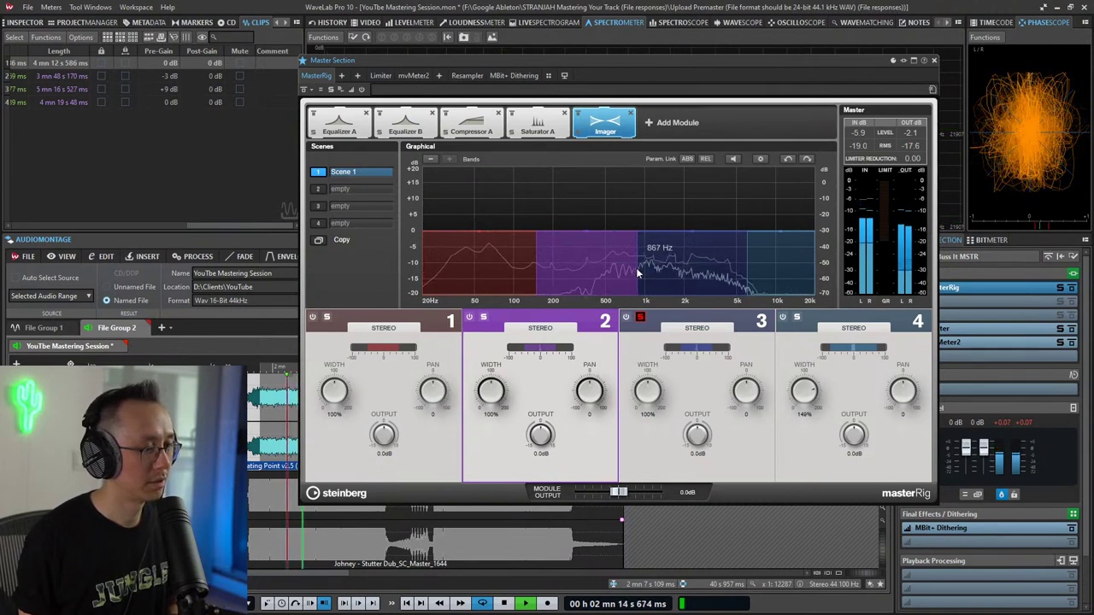
Step: Set the stereo width of Imager band 3 to 110%, then unsolo it and listen to the full mix
mouse_move(648, 390)
mouse_down()
mouse_move(648, 374)
mouse_move(651, 394)
mouse_up()
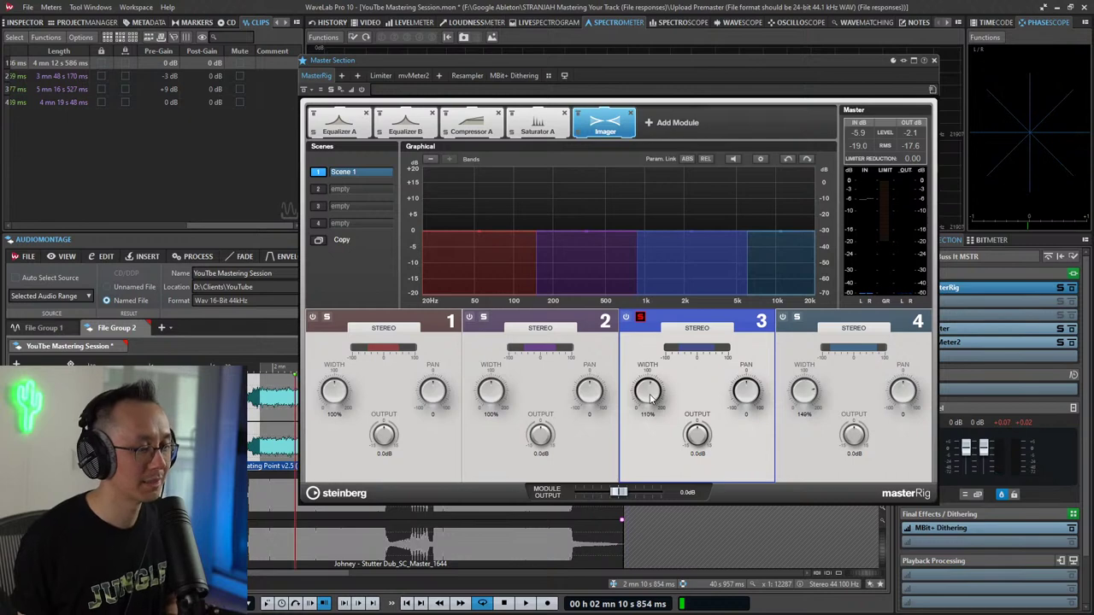
key(space)
click(641, 317)
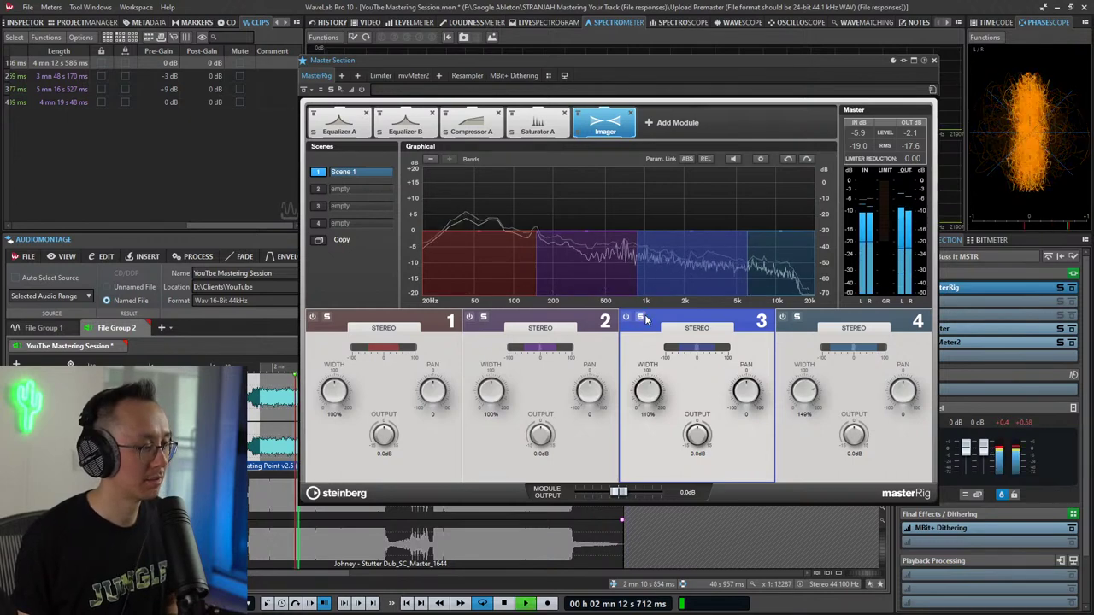
key(space)
Step: Raise the crossover between Imager bands 1 and 2 to about 200 Hz
click(311, 318)
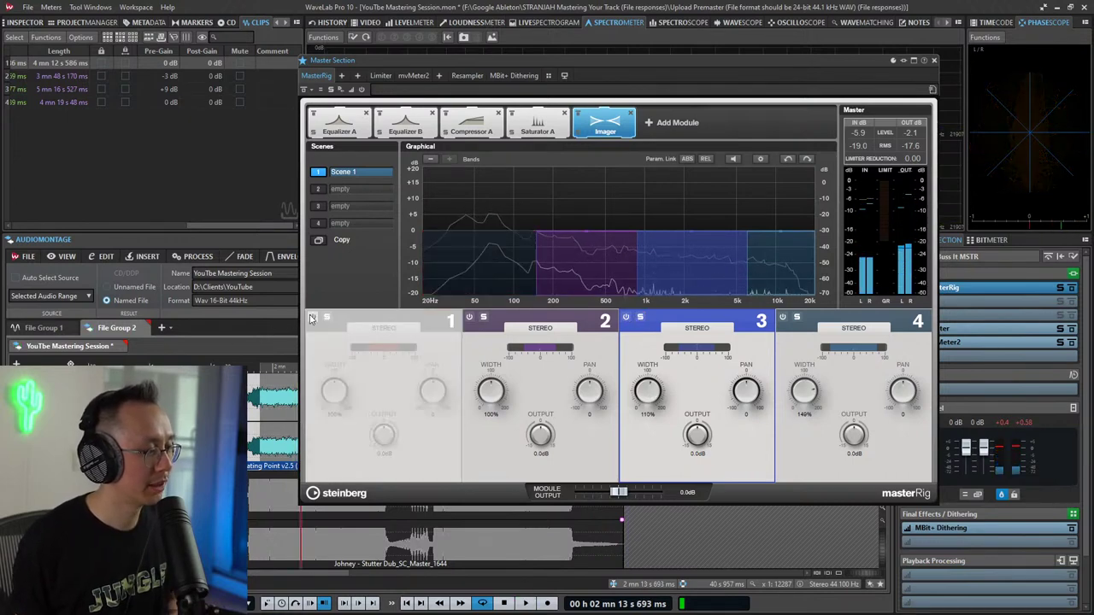
click(313, 318)
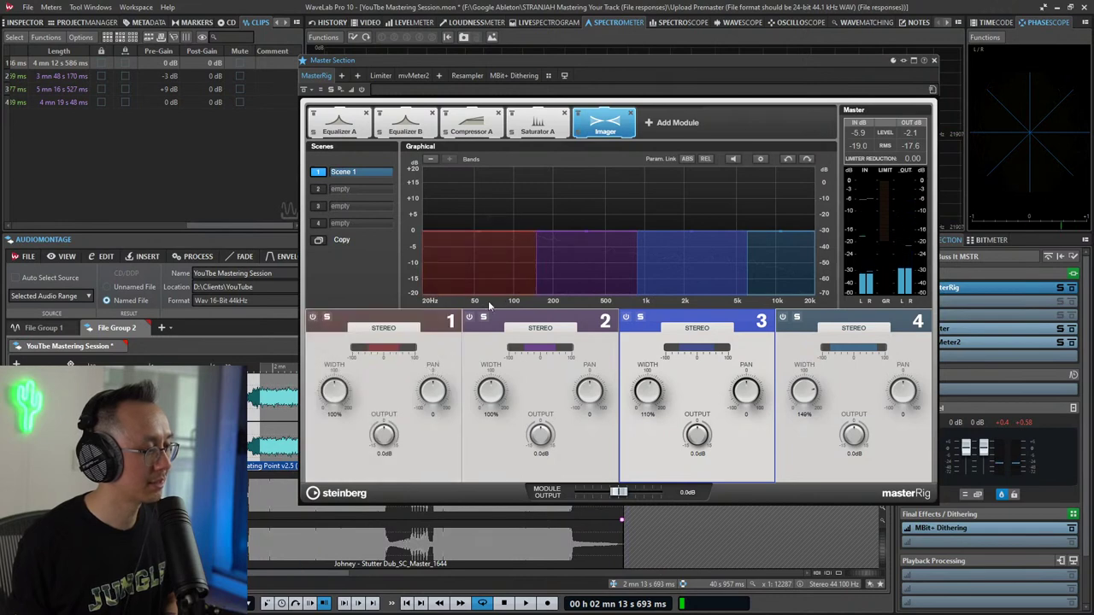
click(533, 256)
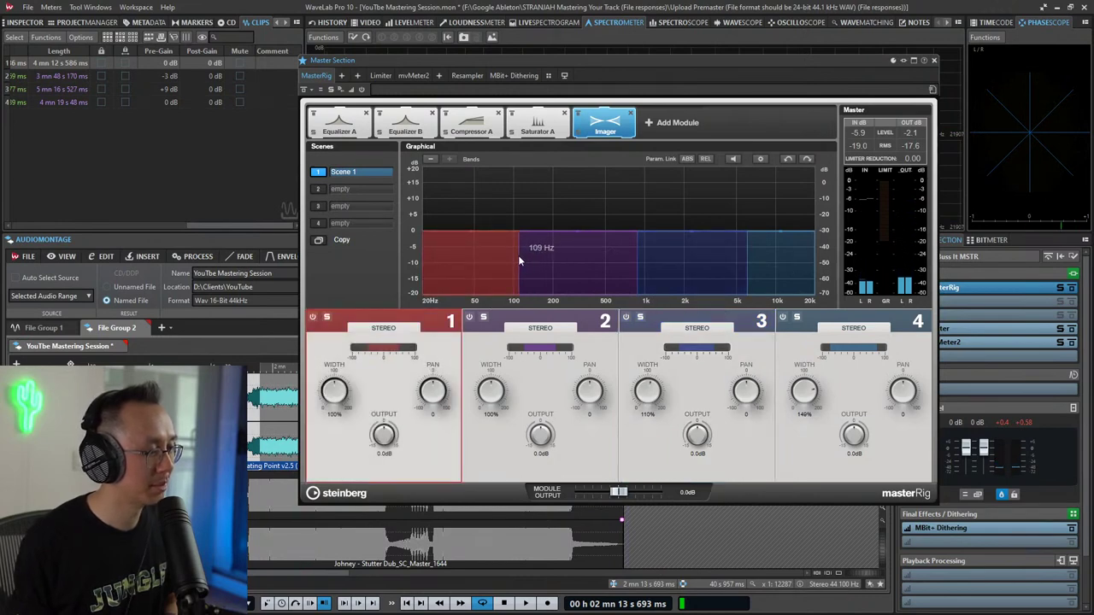
drag(515, 262, 524, 264)
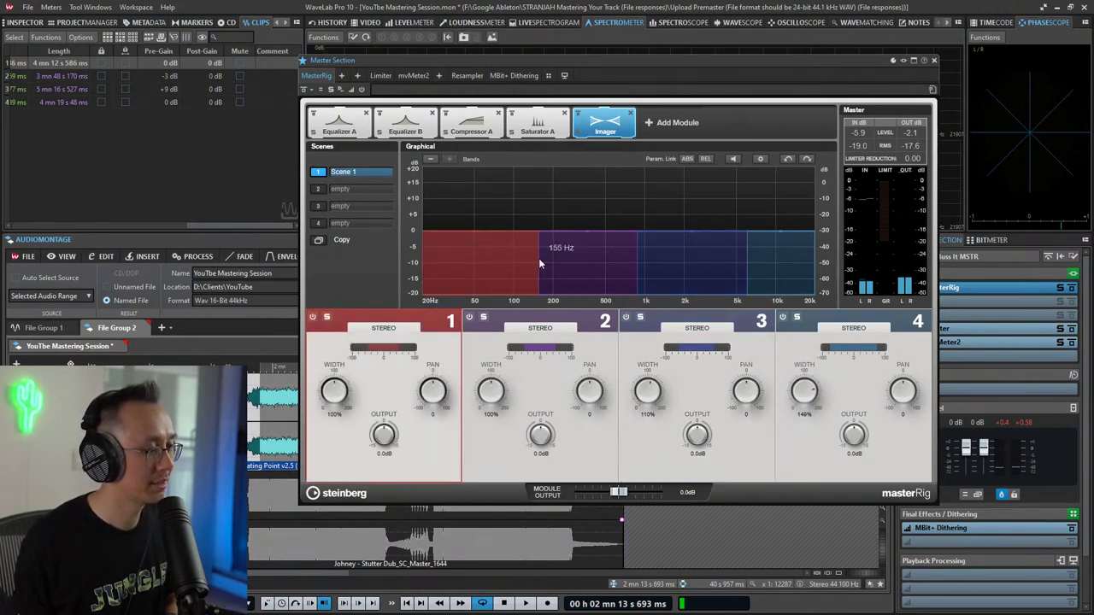
Step: Solo Imager band 1 during playback, narrow its width to 0%, unsolo it and close the Master Section plug-in window
key(space)
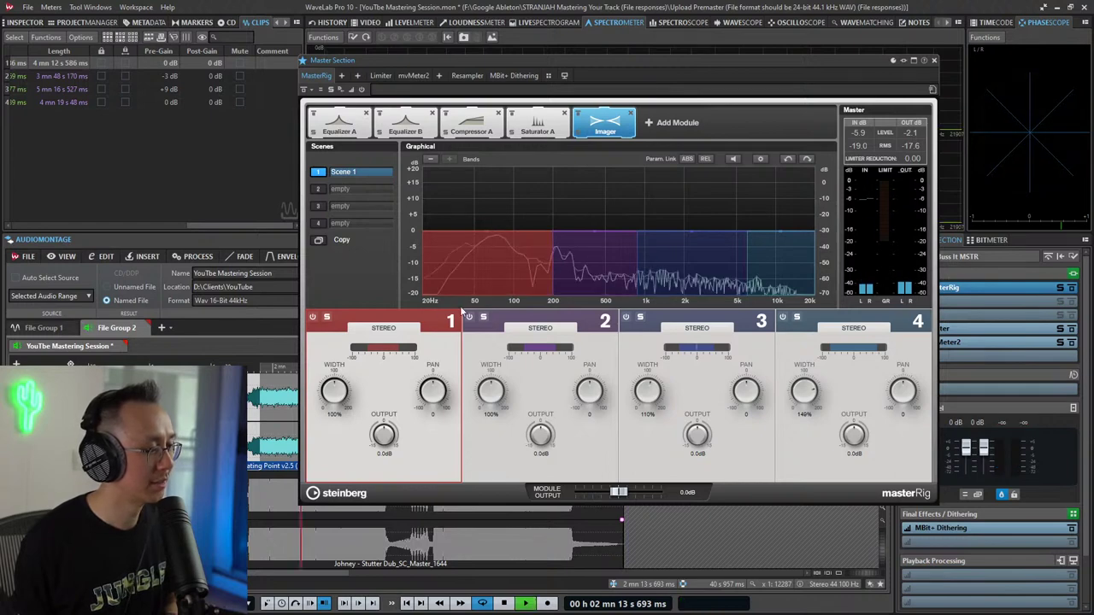
click(327, 317)
drag(332, 393, 328, 479)
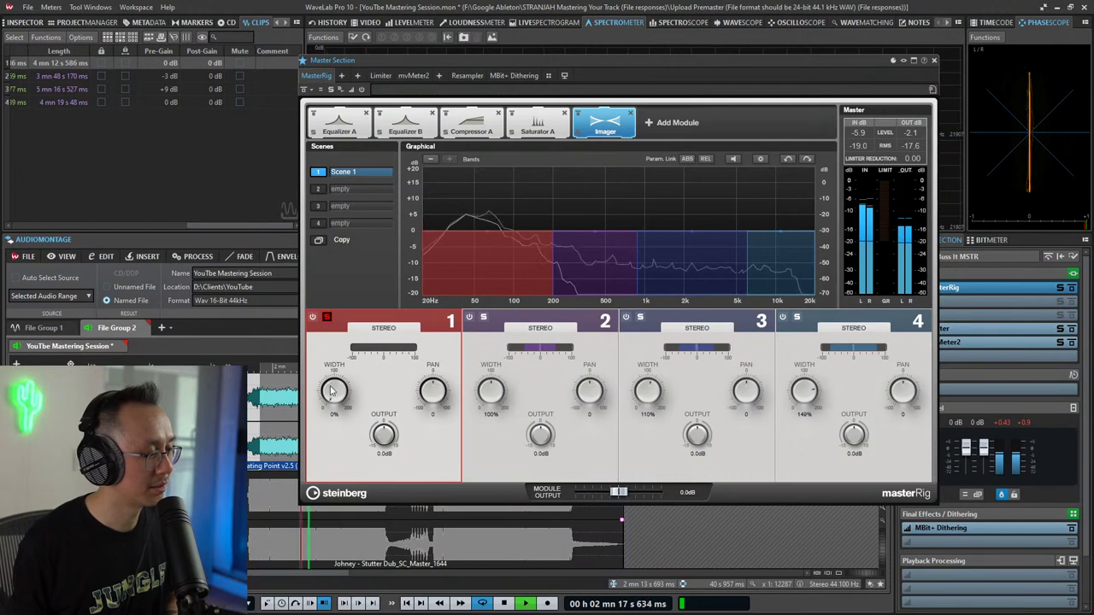
click(327, 317)
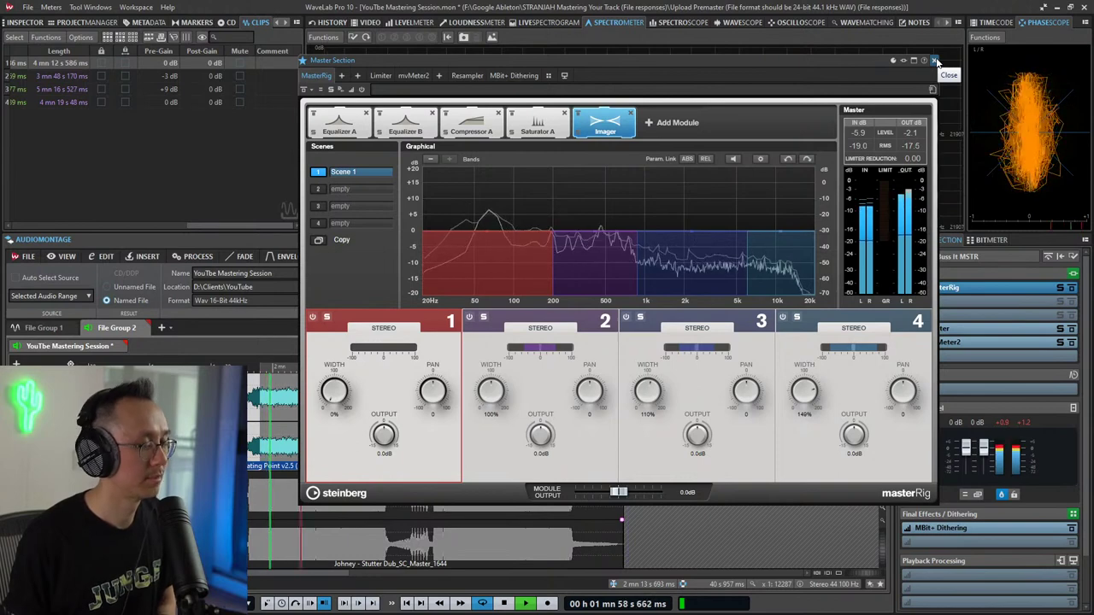
click(936, 61)
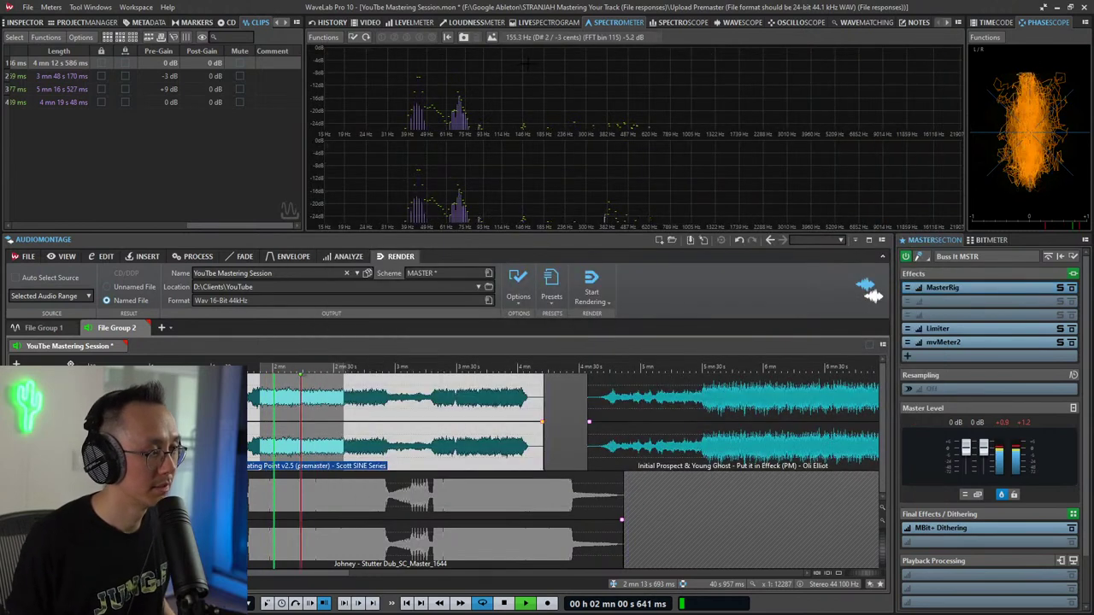
Step: Play the track and check it in the Spectroscope, Wavescope and Loudness Meter
key(space)
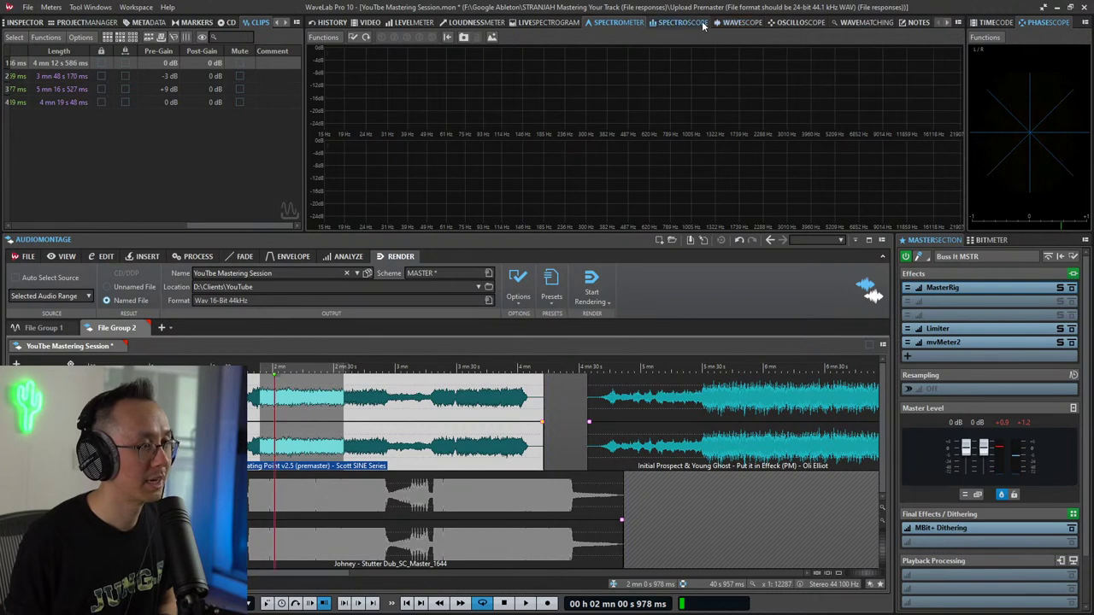
key(space)
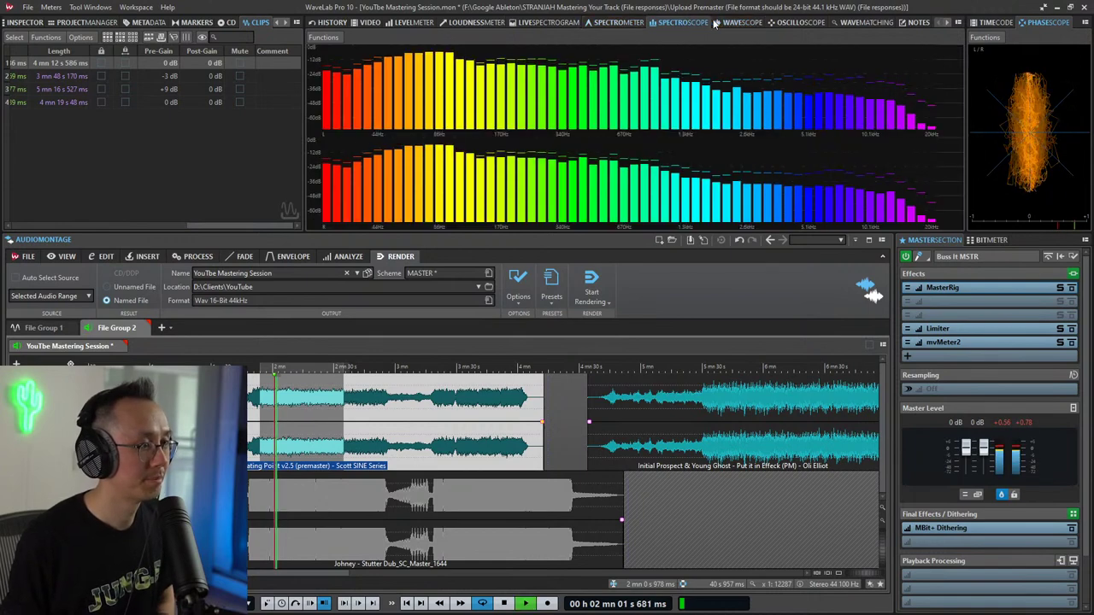
click(743, 23)
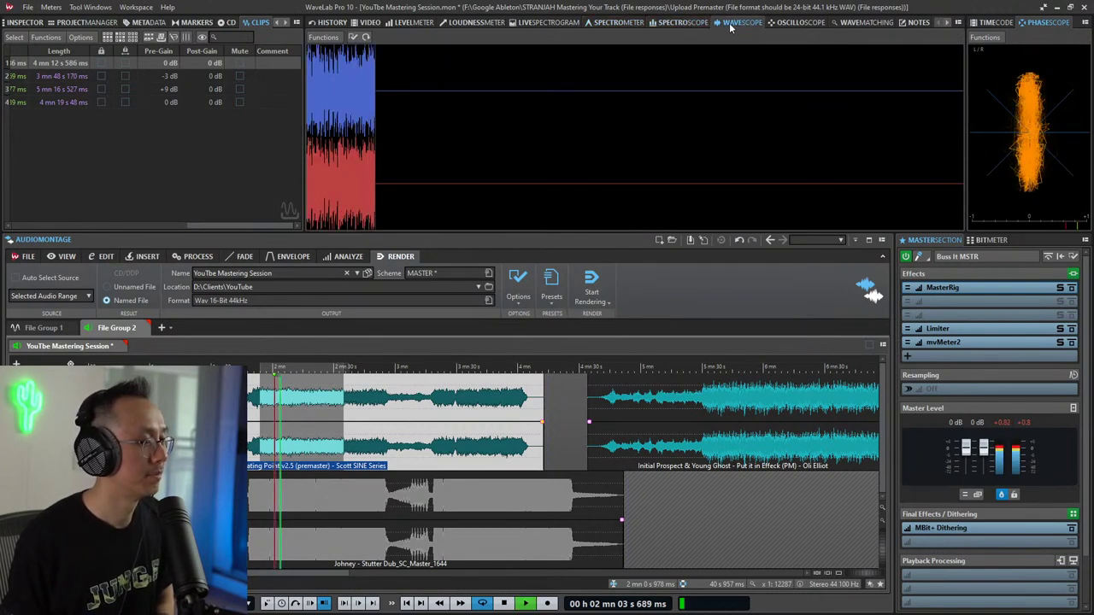
click(492, 24)
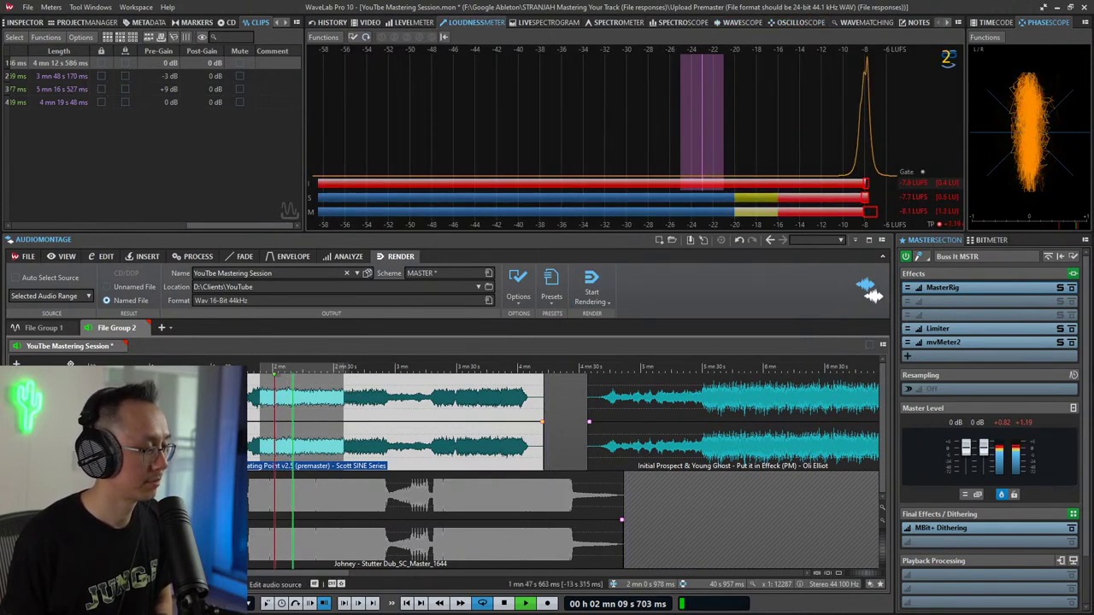
Step: Compare the loudness and stereo image of the premaster with the reference track on the lower track by alternating between them during playback
click(52, 503)
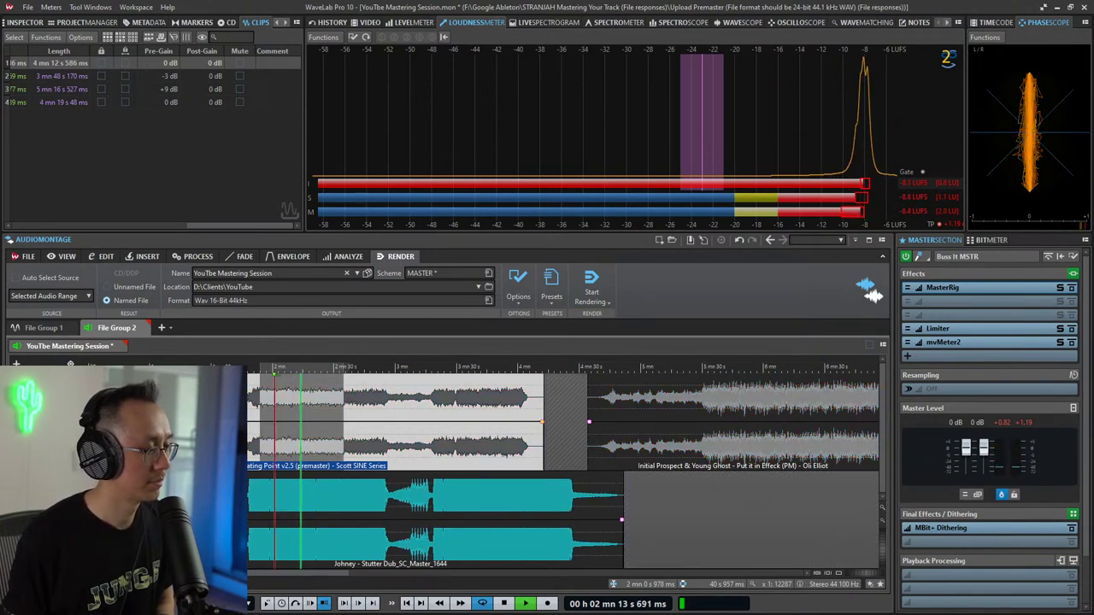
click(51, 503)
click(51, 502)
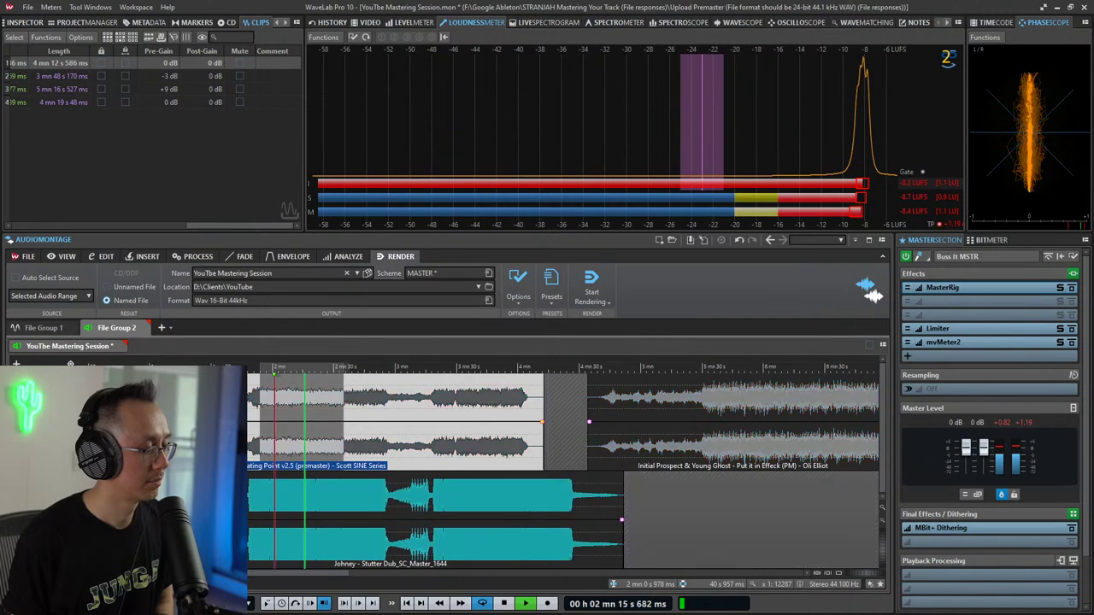
click(51, 503)
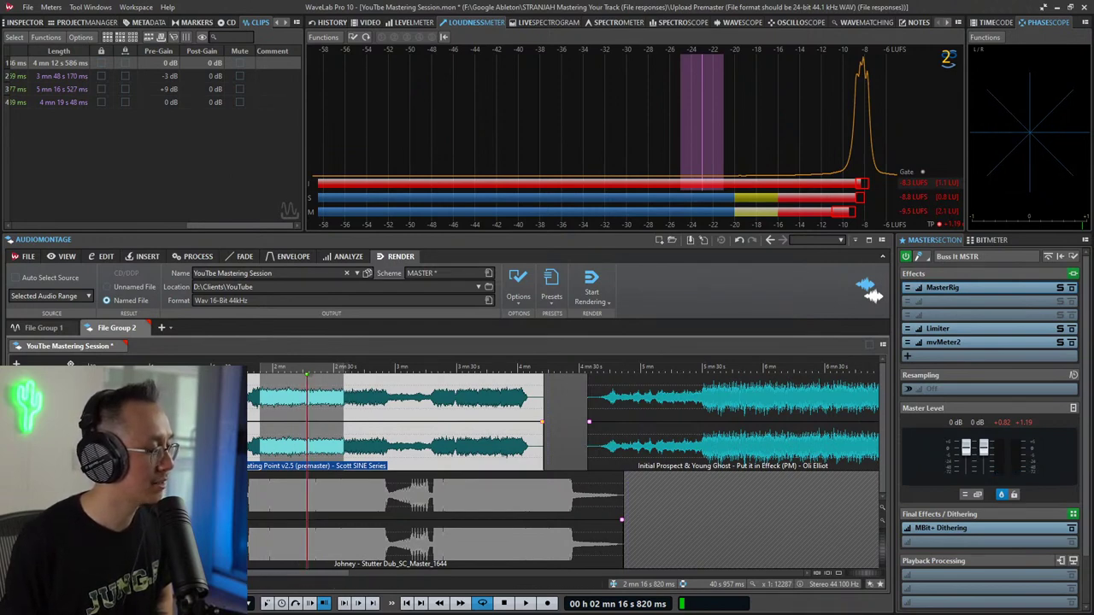
key(space)
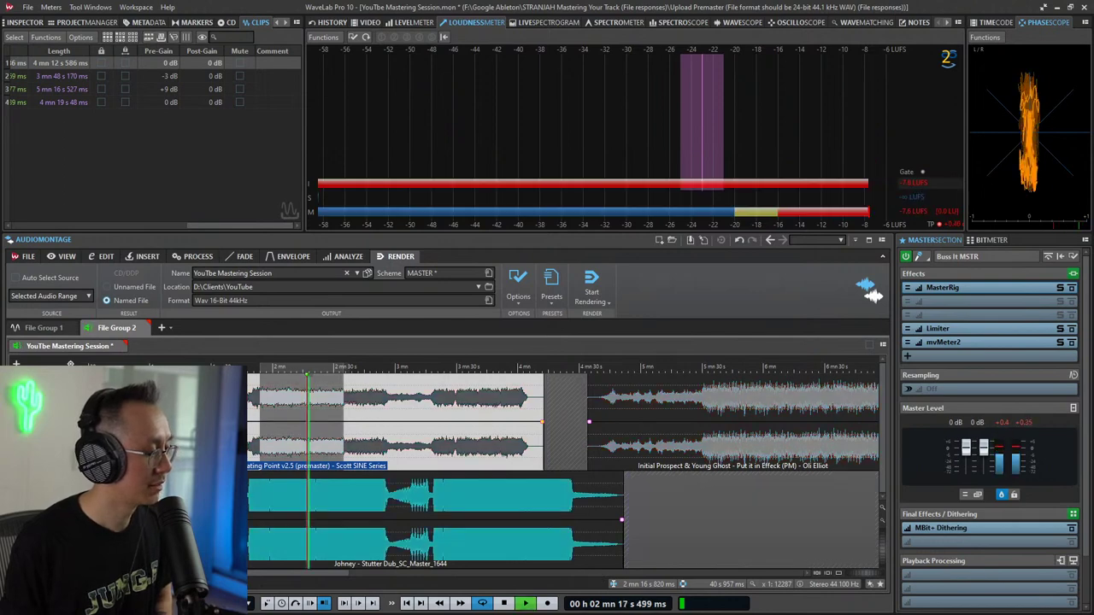
key(space)
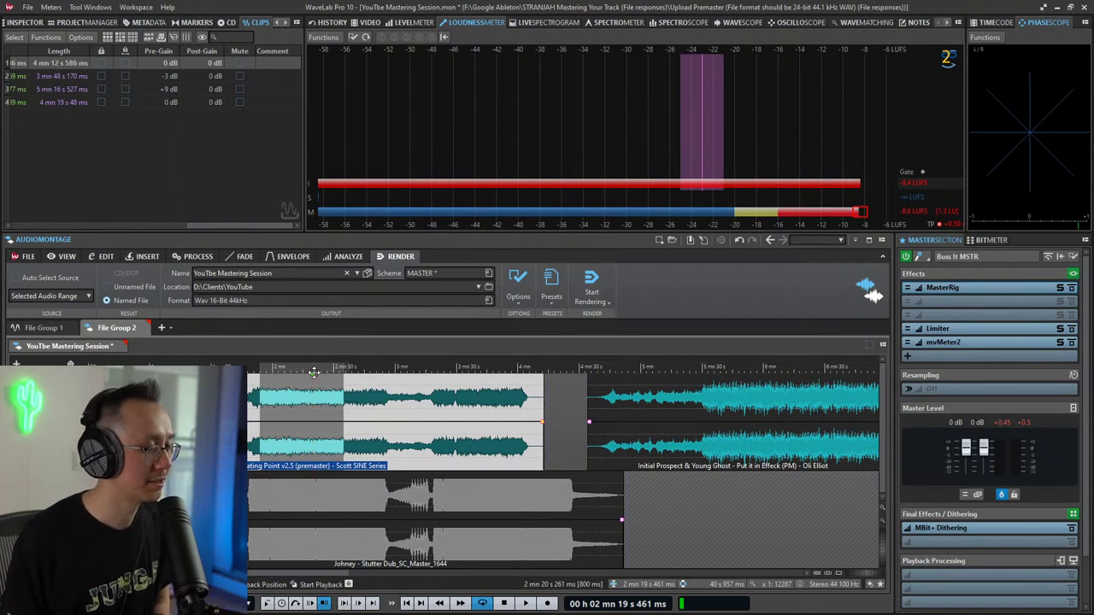
key(space)
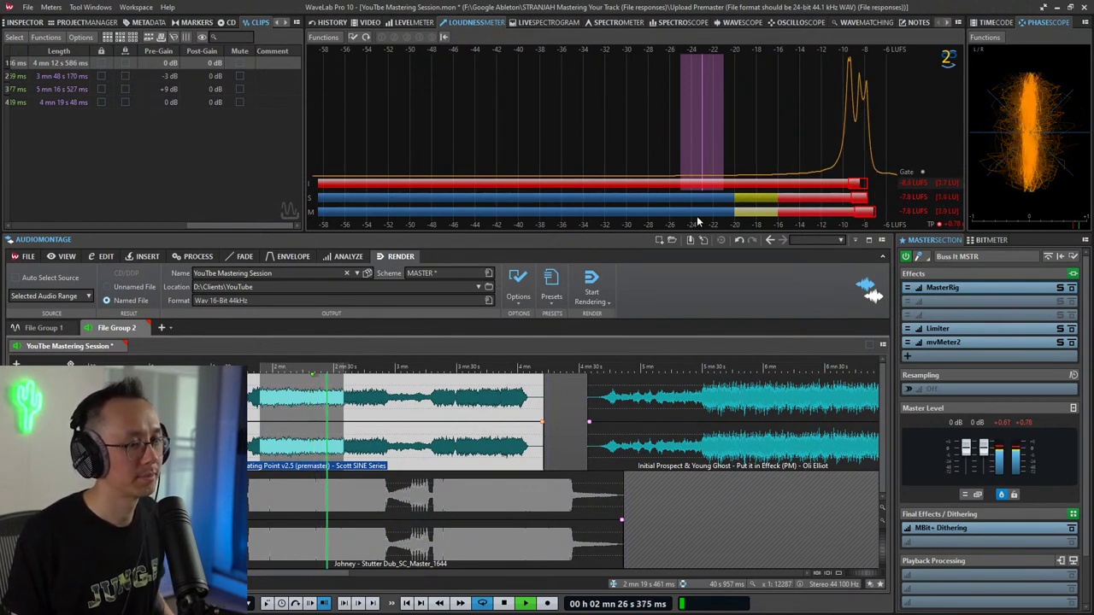
key(space)
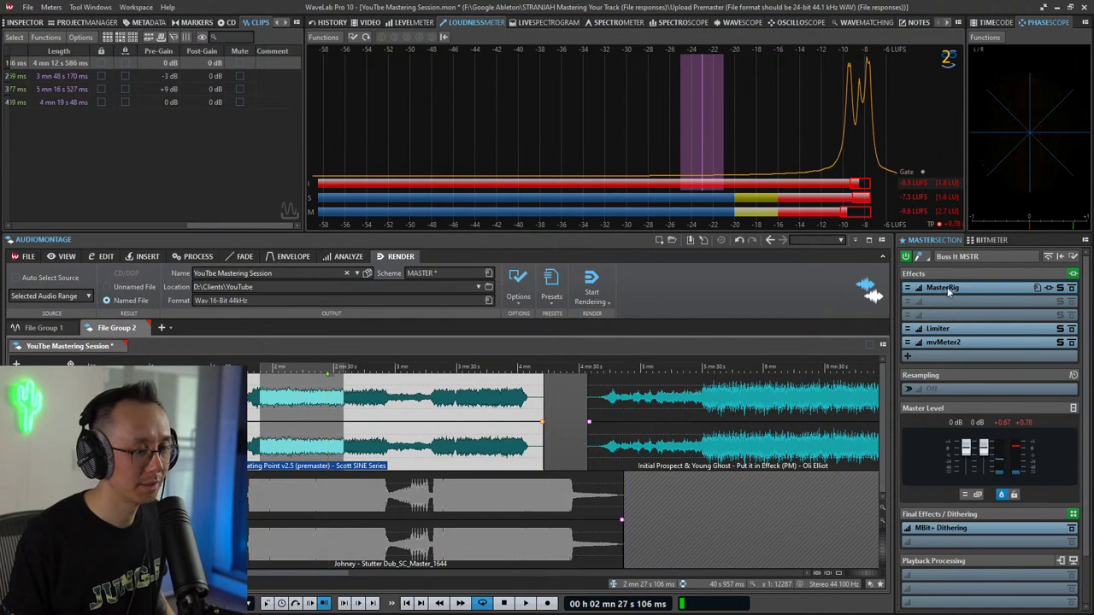
Step: Move the Limiter to the effect slot directly below MasterRig and save the montage
drag(947, 328, 945, 296)
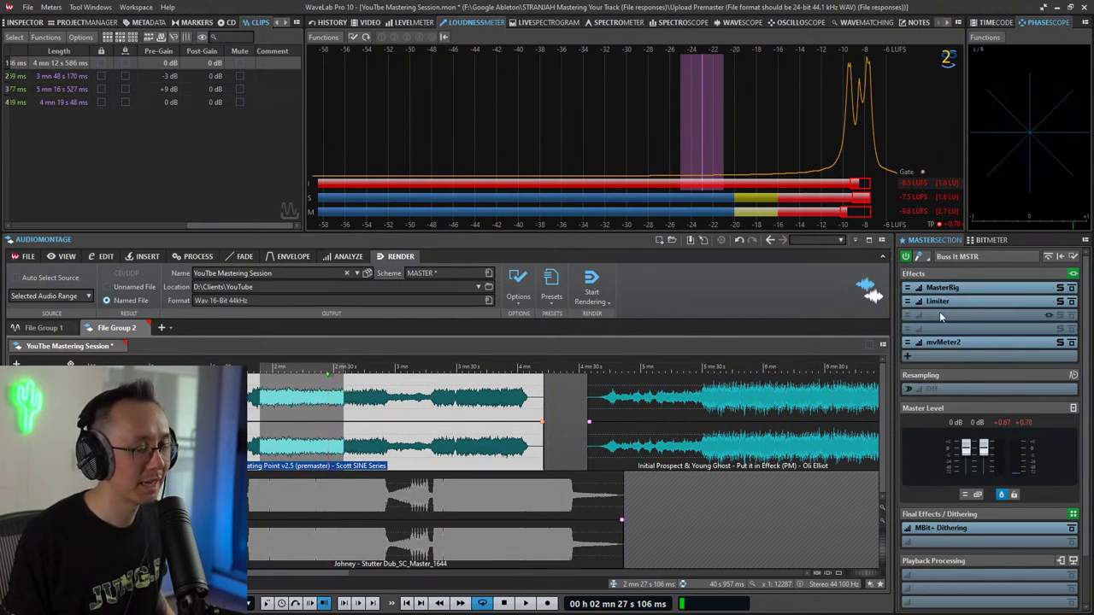
key(ctrl+s)
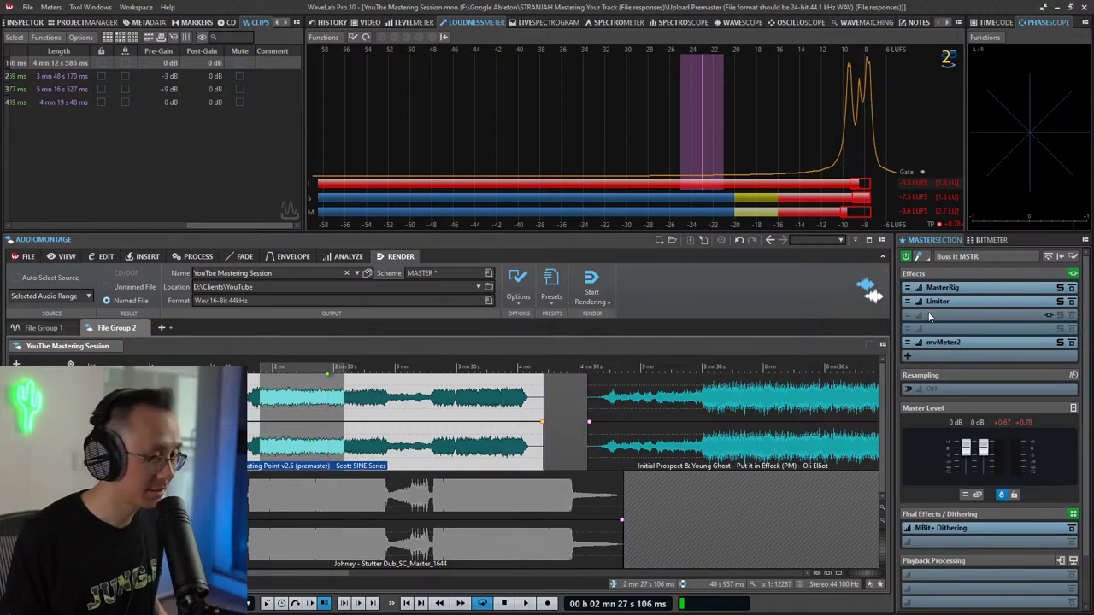
Step: Insert the iZotope Ozone 9 Maximizer into the empty master effect slot directly below the Limiter
click(931, 316)
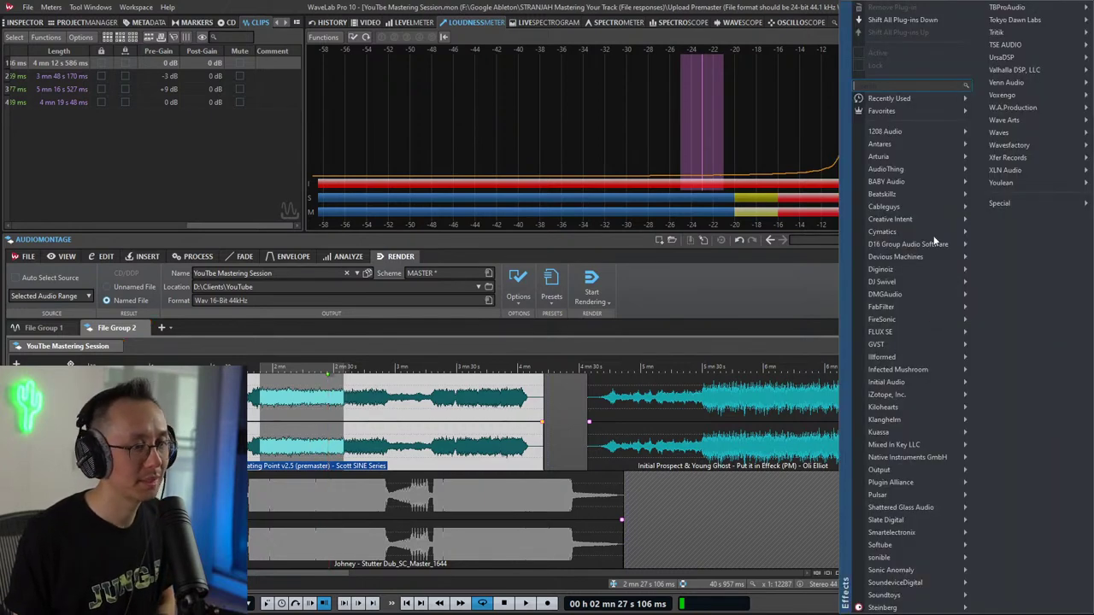
mouse_move(915, 382)
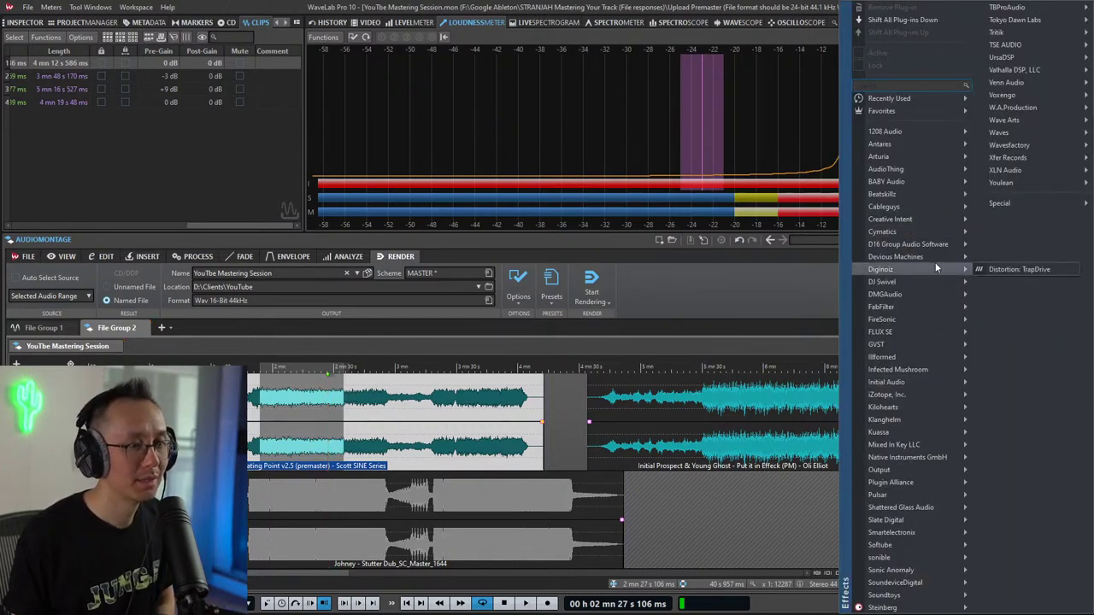
mouse_move(925, 533)
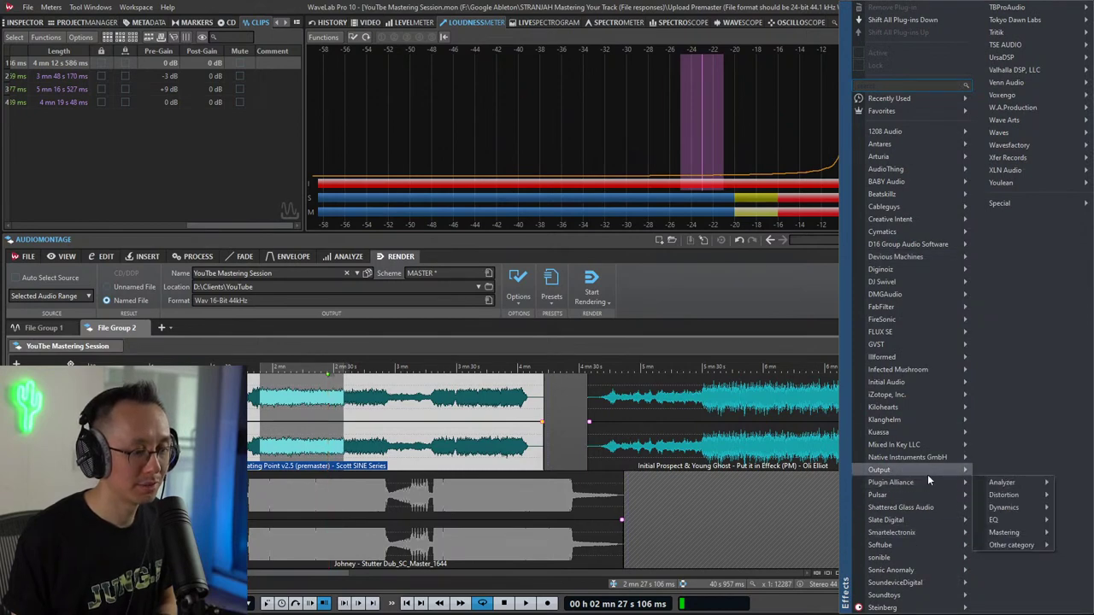
mouse_move(929, 272)
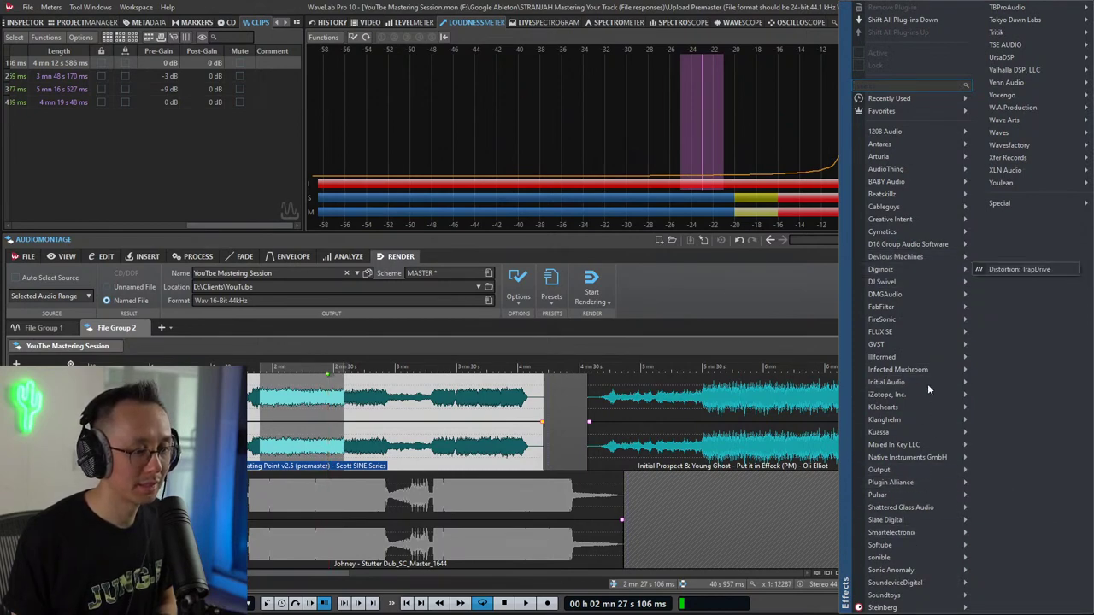
mouse_move(929, 435)
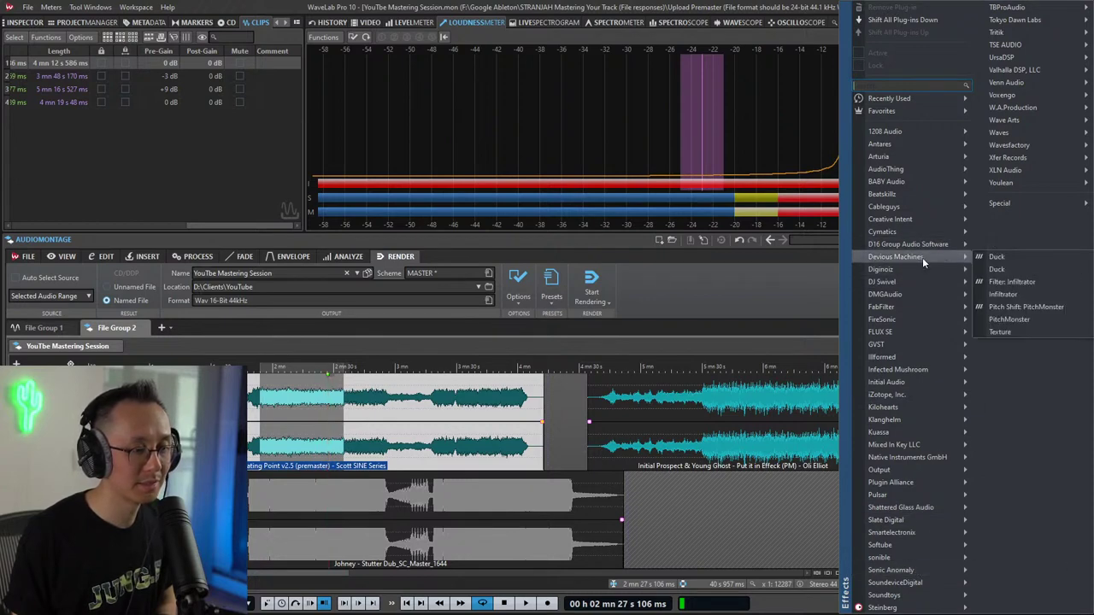
mouse_move(906, 453)
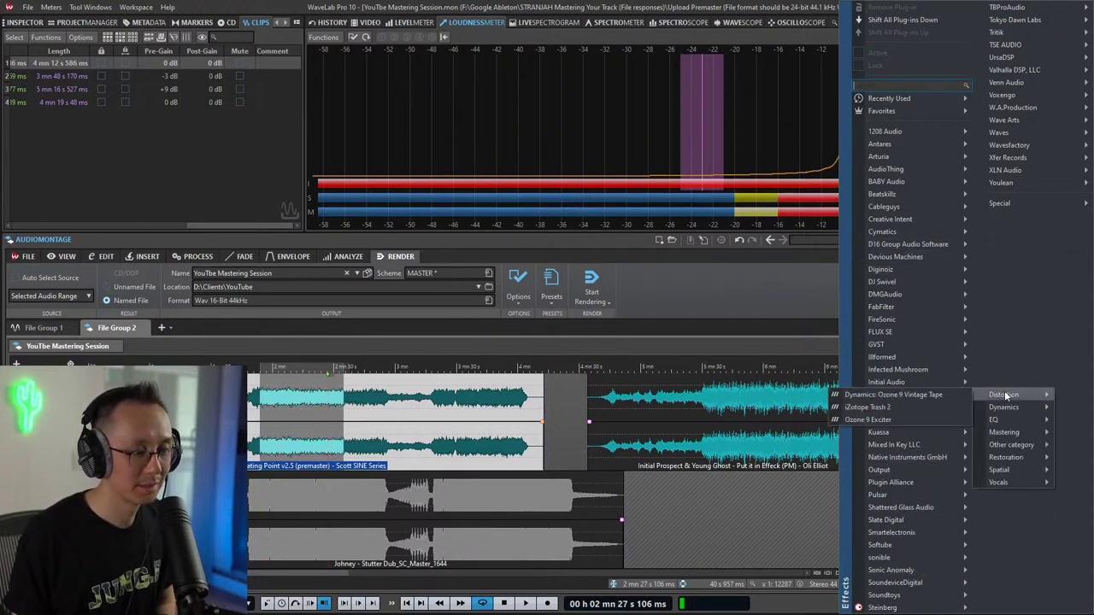
mouse_move(1014, 409)
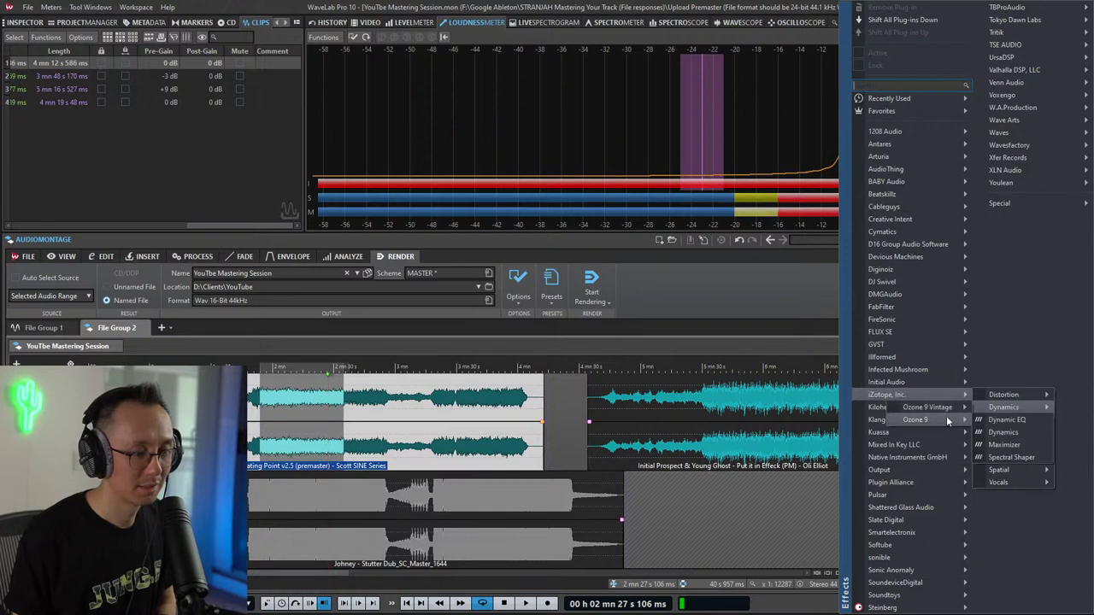
click(1015, 444)
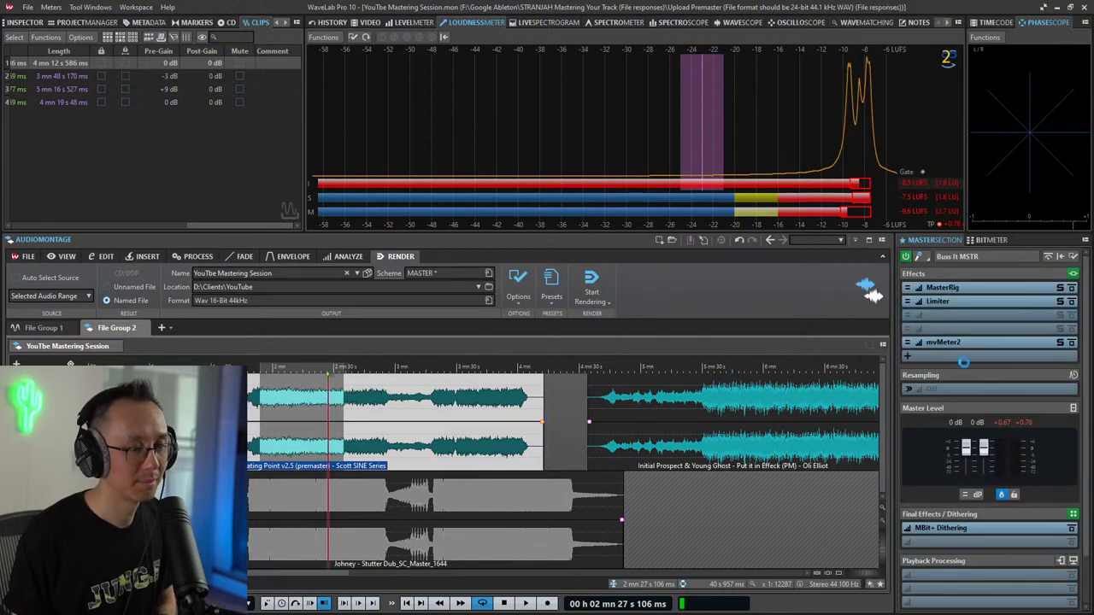
drag(832, 72, 778, 138)
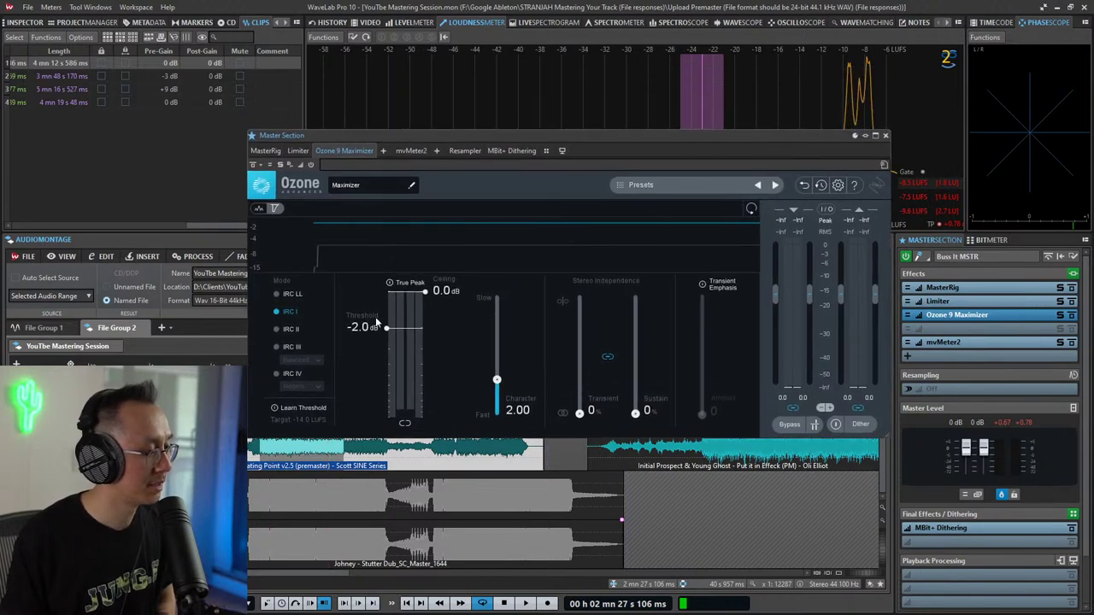
Step: Set the Ozone 9 Maximizer to IRC IV mode with a -1.5 dB threshold during playback, and close its window
drag(387, 329, 389, 315)
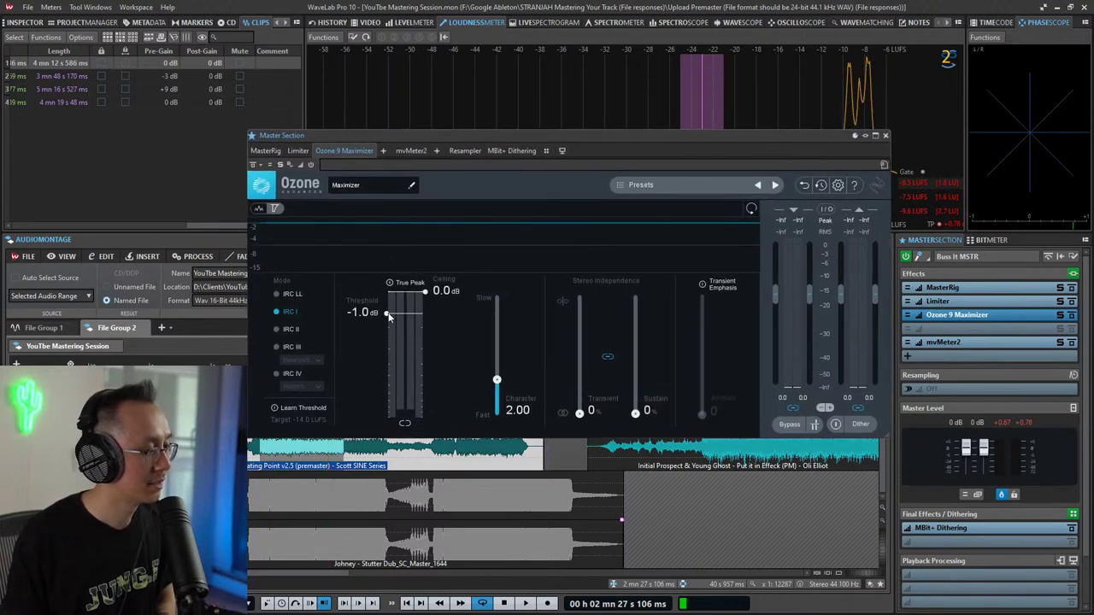
click(485, 281)
click(558, 10)
key(space)
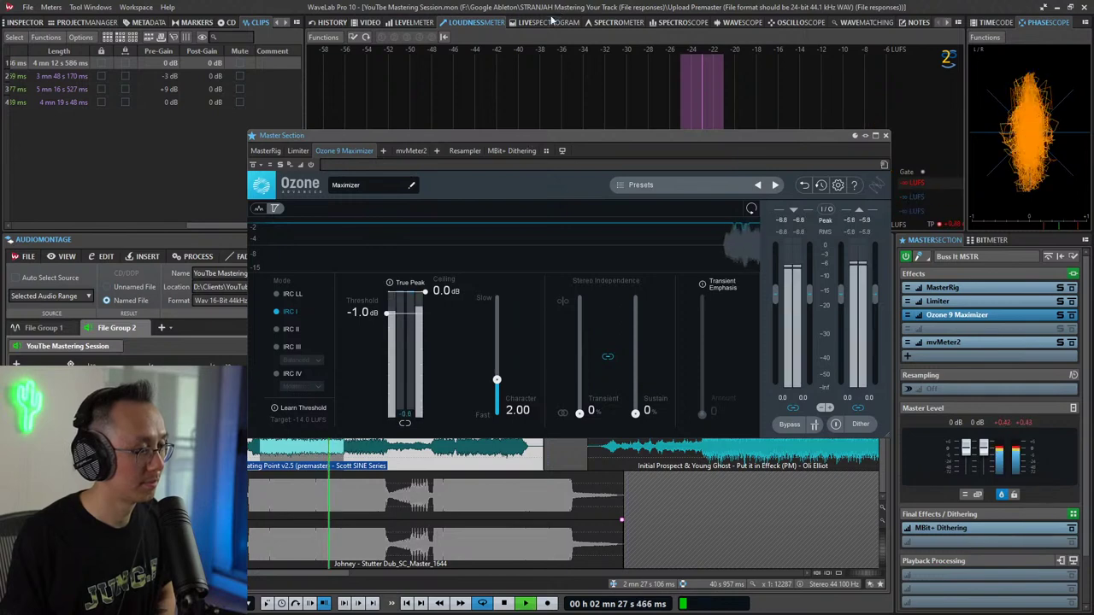
drag(387, 313, 389, 319)
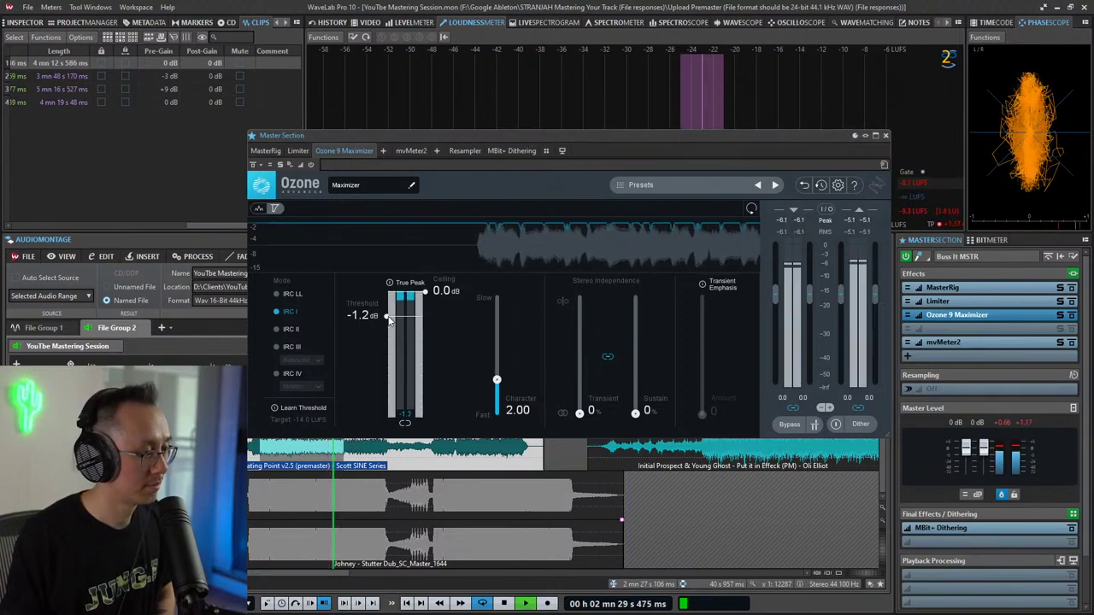
click(277, 375)
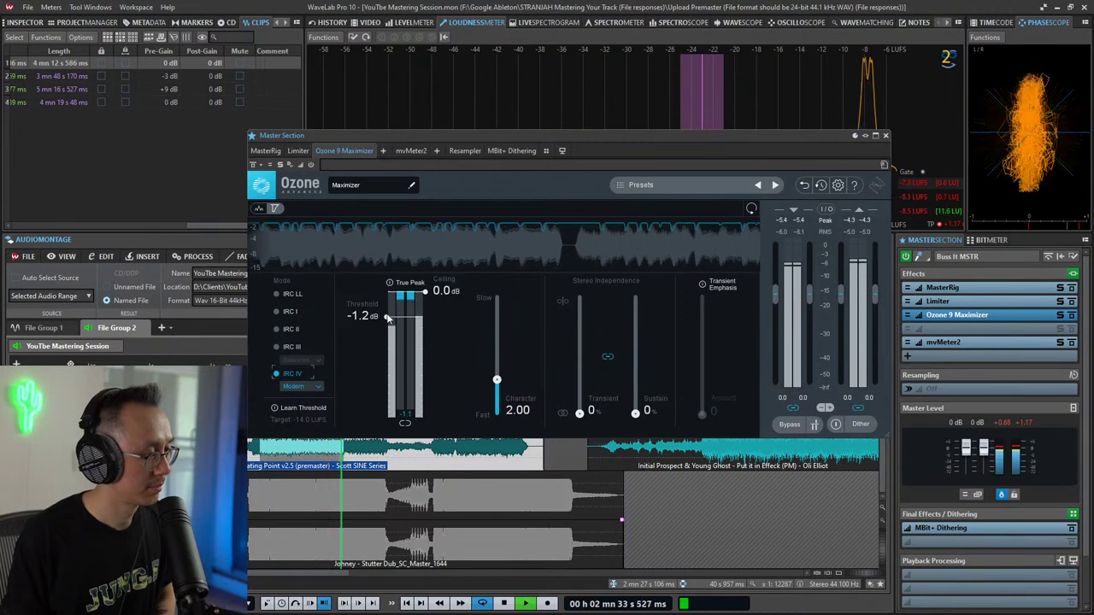
drag(387, 318, 388, 322)
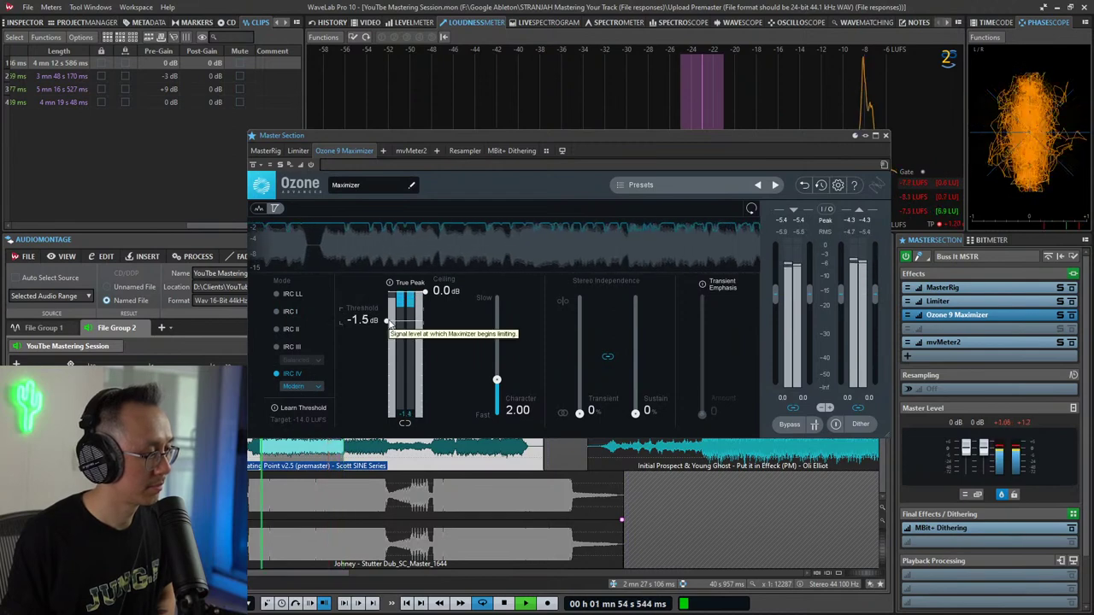
click(885, 135)
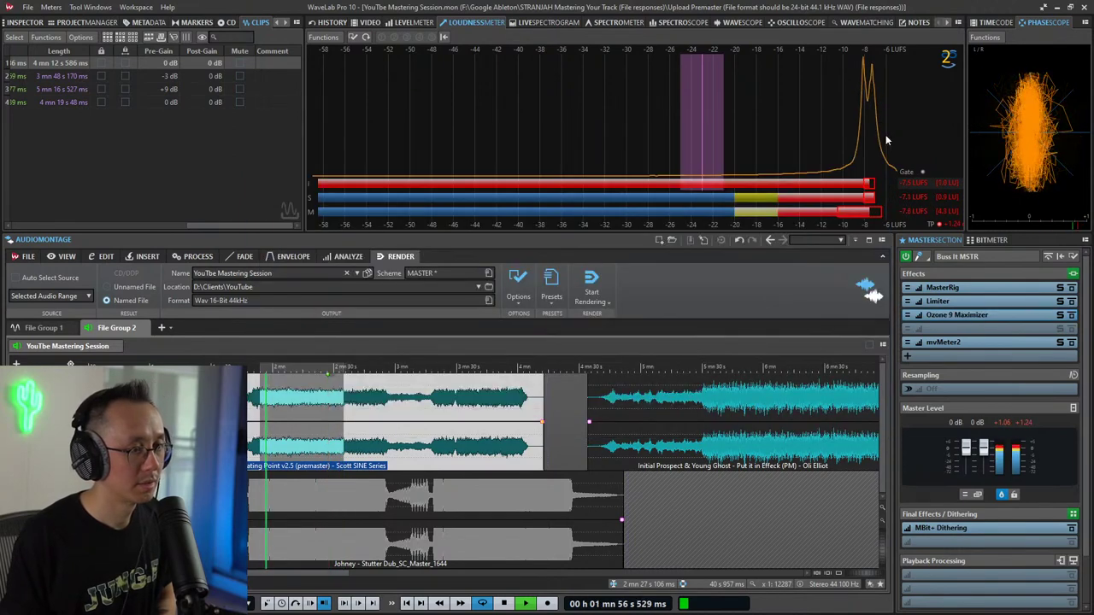
Step: Play more of the premaster and check its loudness in the Loudness Meter
key(space)
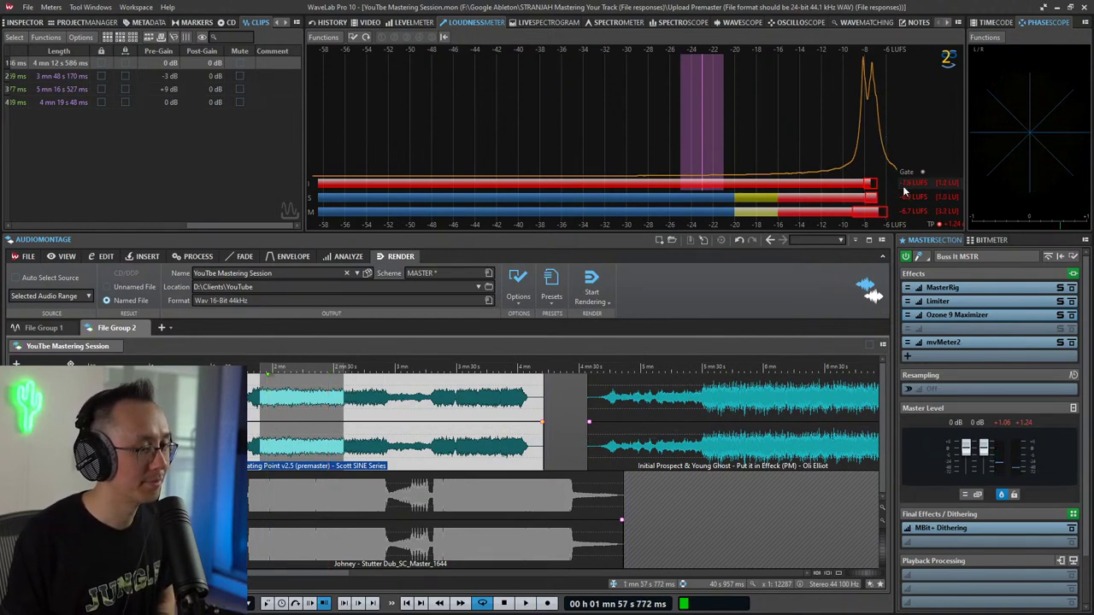
key(space)
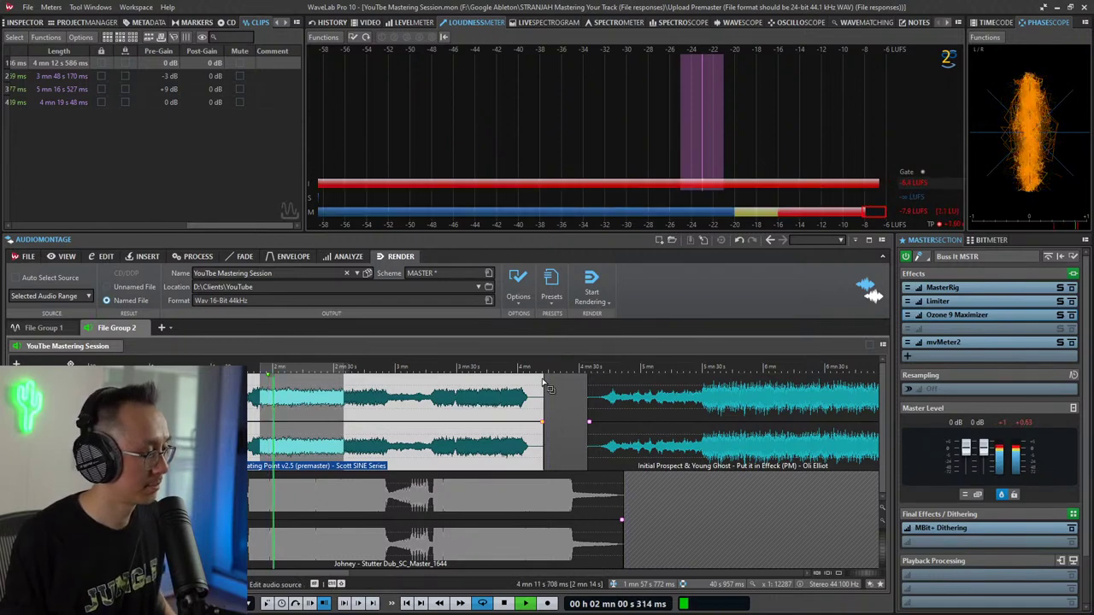
key(space)
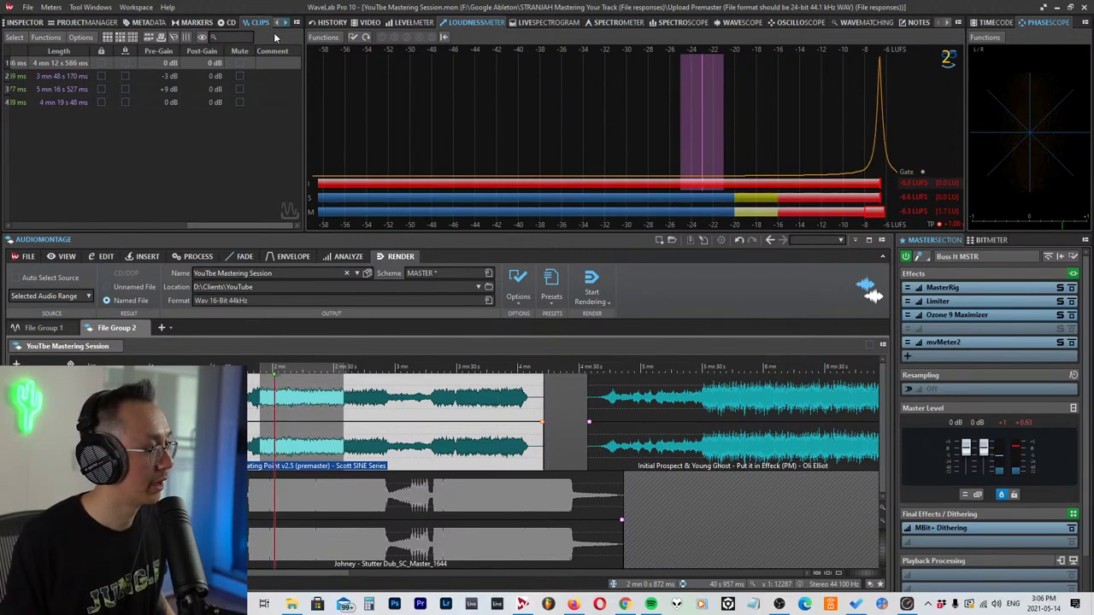
Step: Set the pre-gain of the reference clip on the lower track to 0 dB
mouse_move(216, 223)
mouse_down()
mouse_move(76, 228)
mouse_move(215, 226)
mouse_up()
double_click(165, 78)
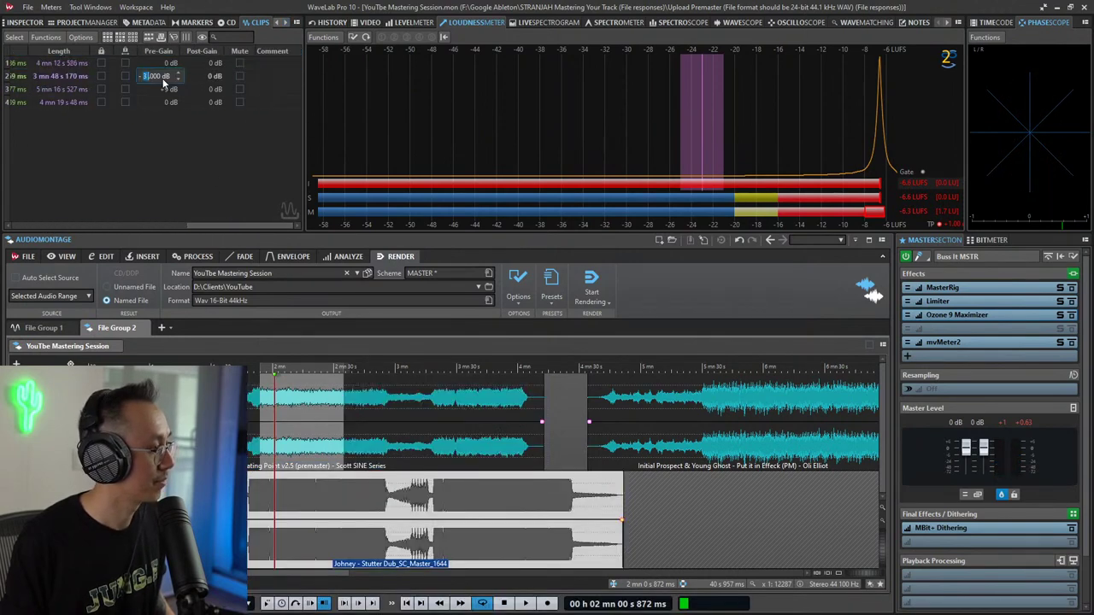
key(space)
text(0)
key(Return)
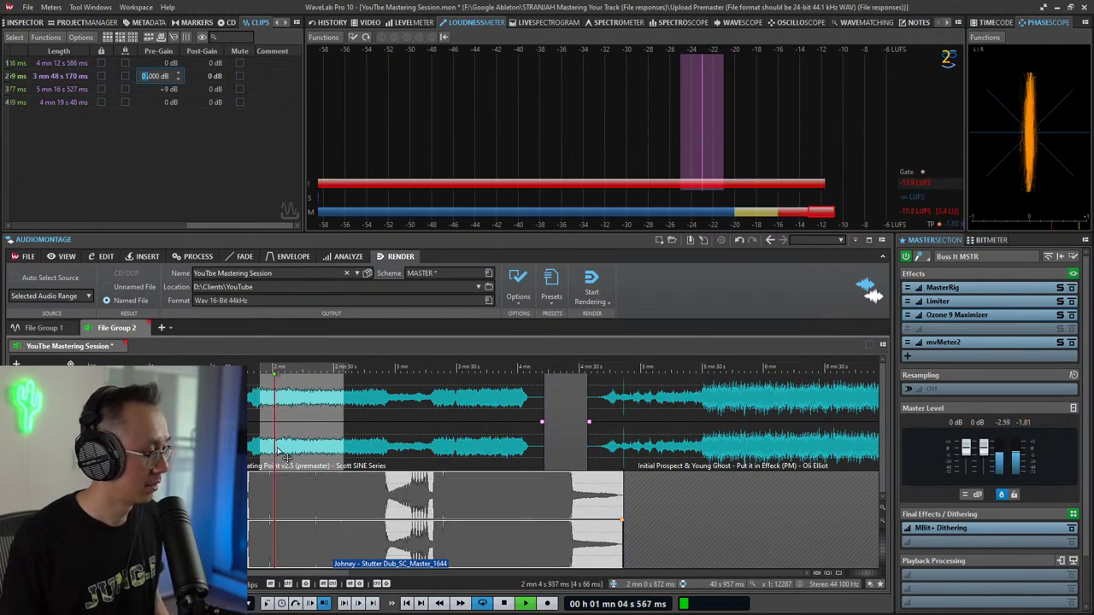
Step: Compare the loudness of the maximized premaster with the reference track by switching between them during playback, ending on the premaster
click(272, 436)
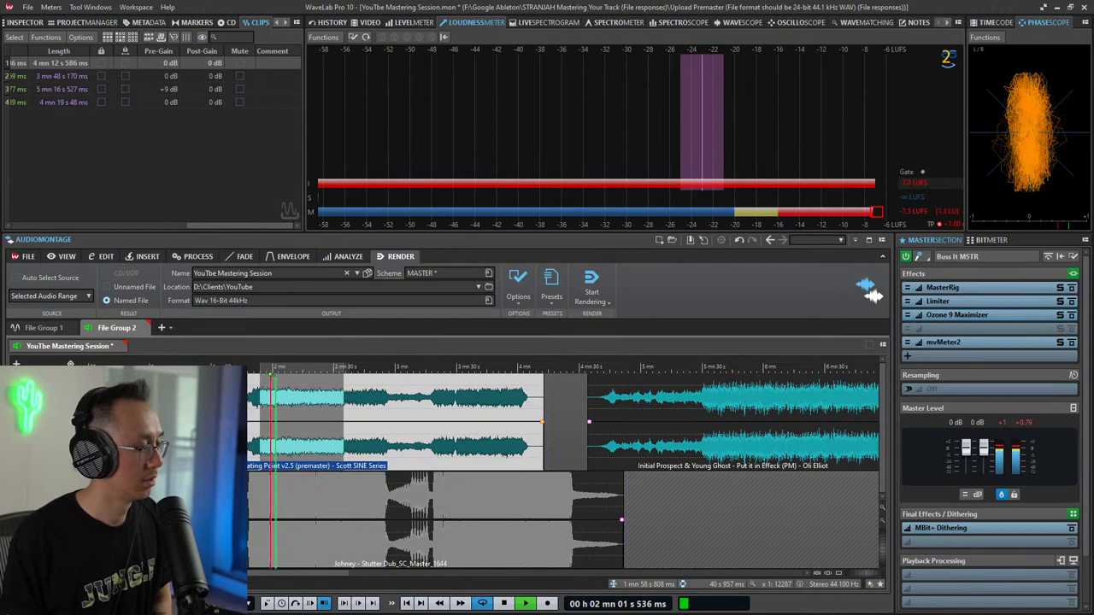
click(53, 485)
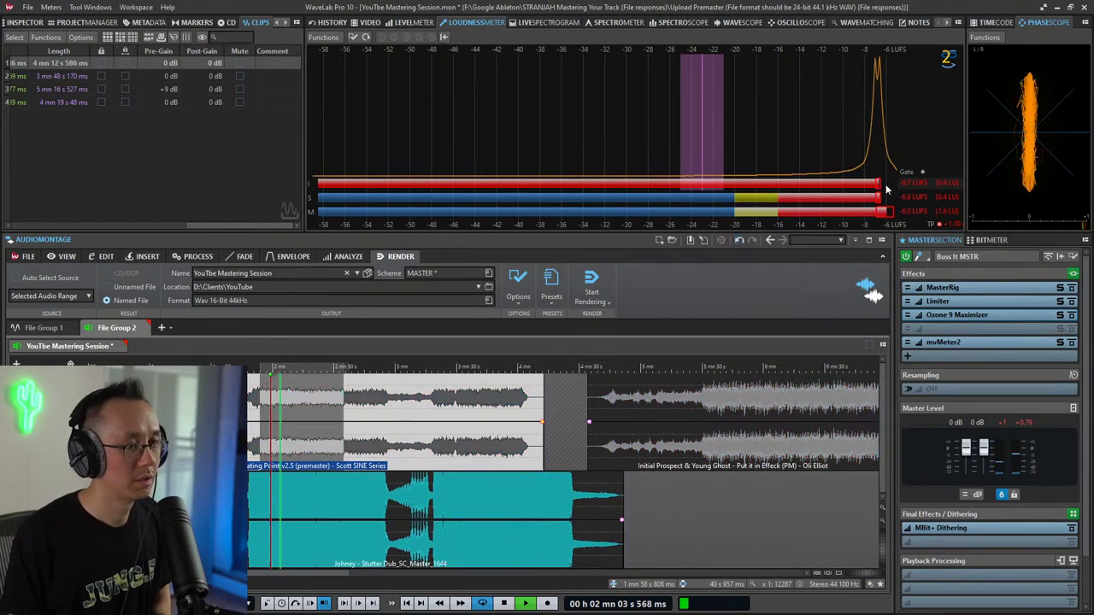
right_click(915, 183)
click(939, 293)
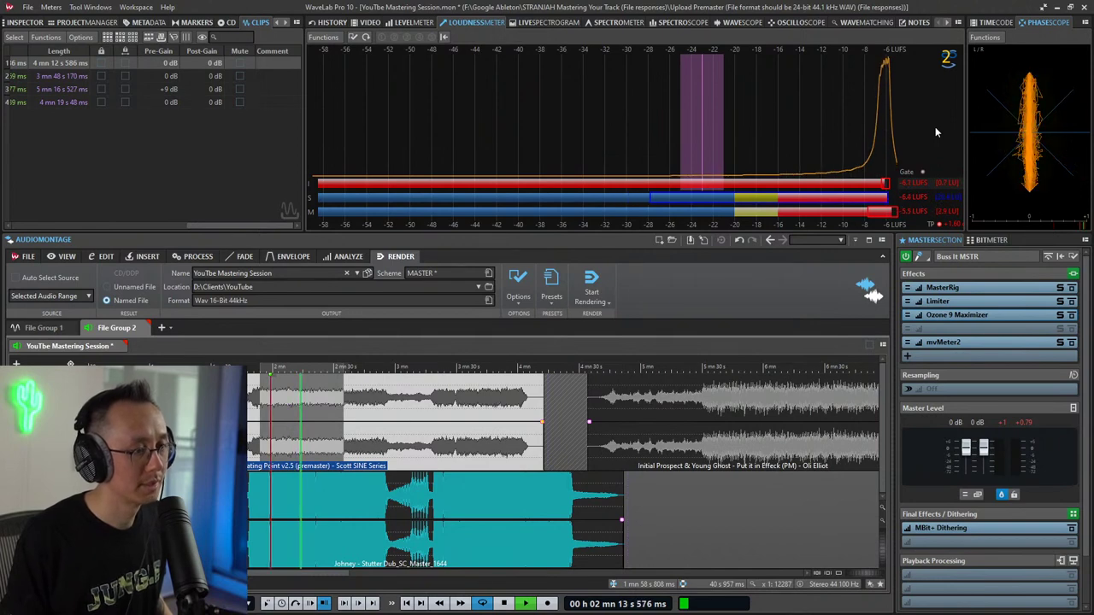
key(space)
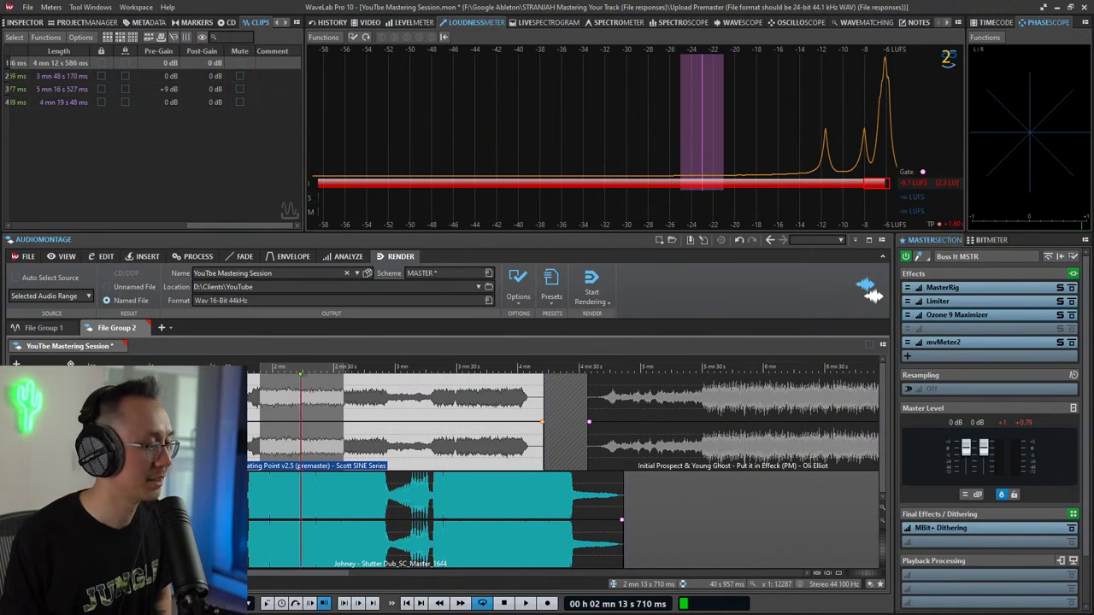
click(49, 497)
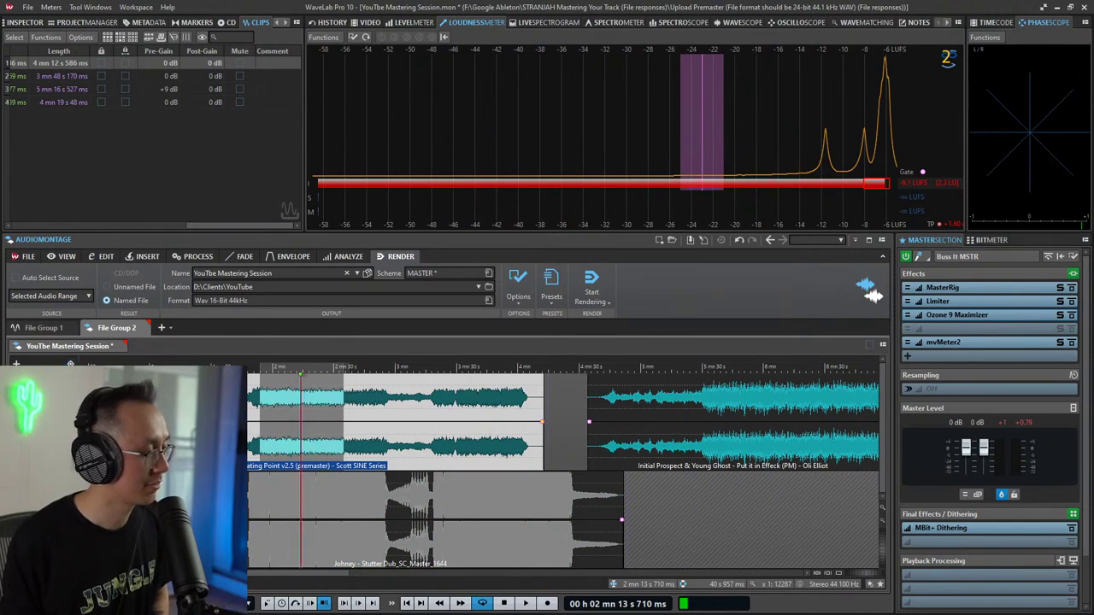
key(space)
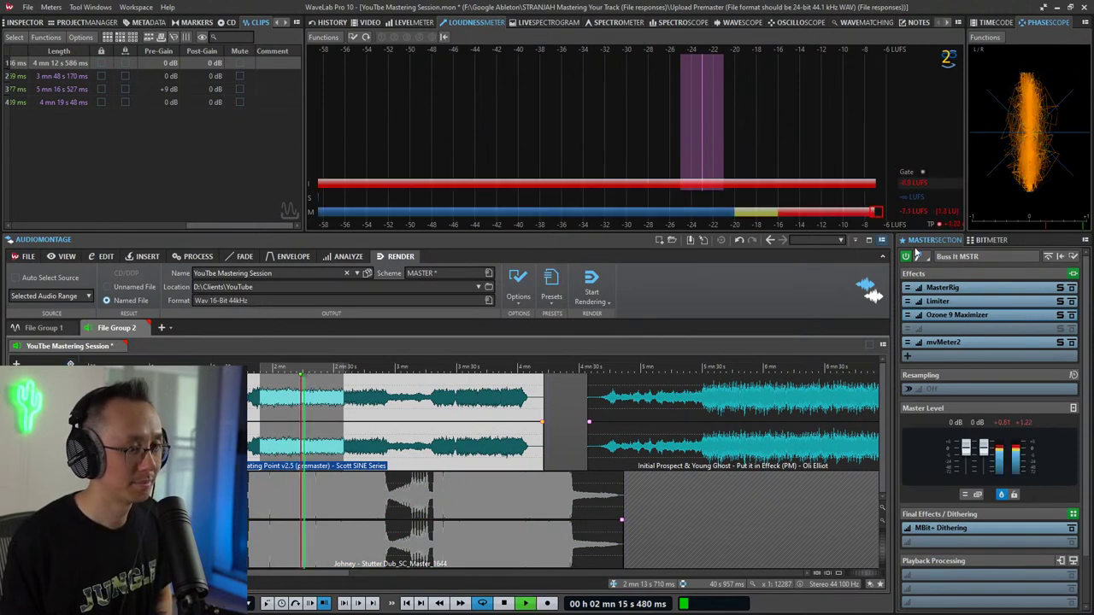
Step: Check the Limiter's settings, set the Ozone 9 Maximizer's threshold to -1.7 dB and close its window
click(938, 301)
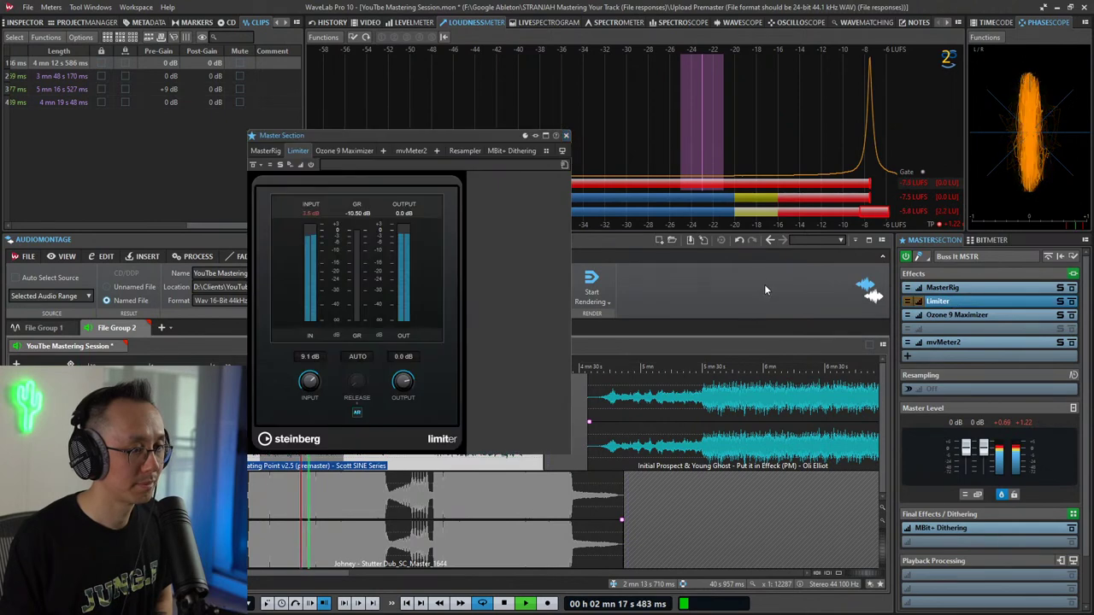
click(566, 135)
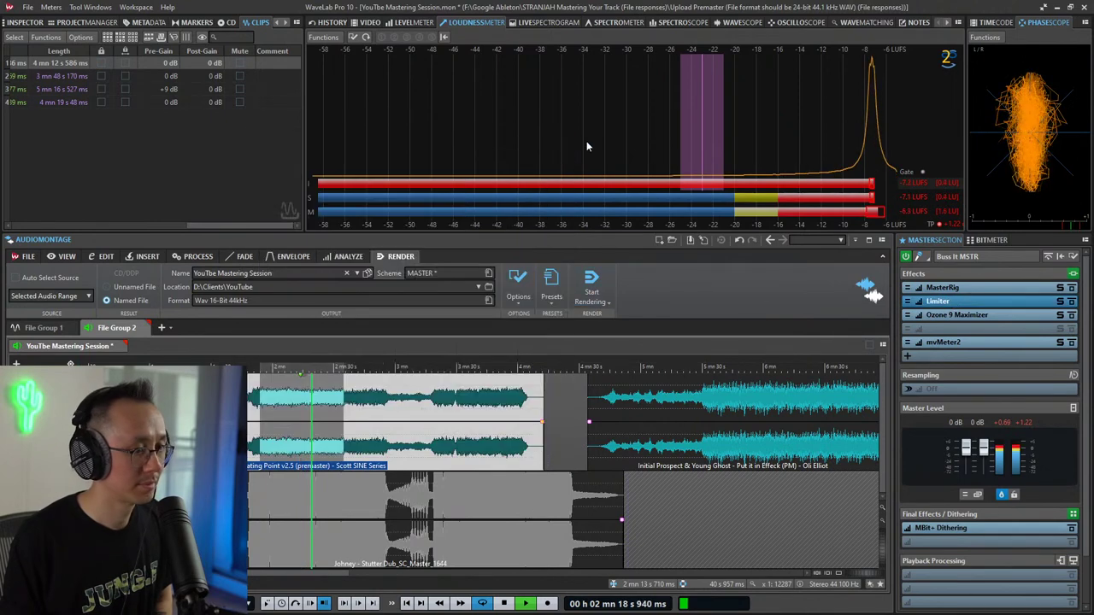
click(956, 314)
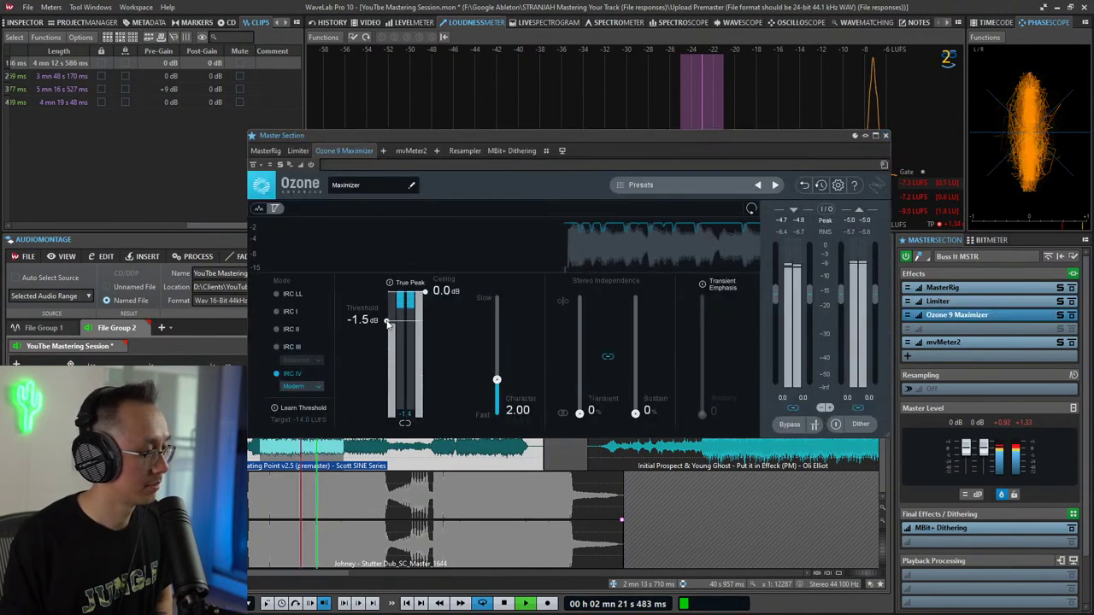
drag(387, 323, 389, 328)
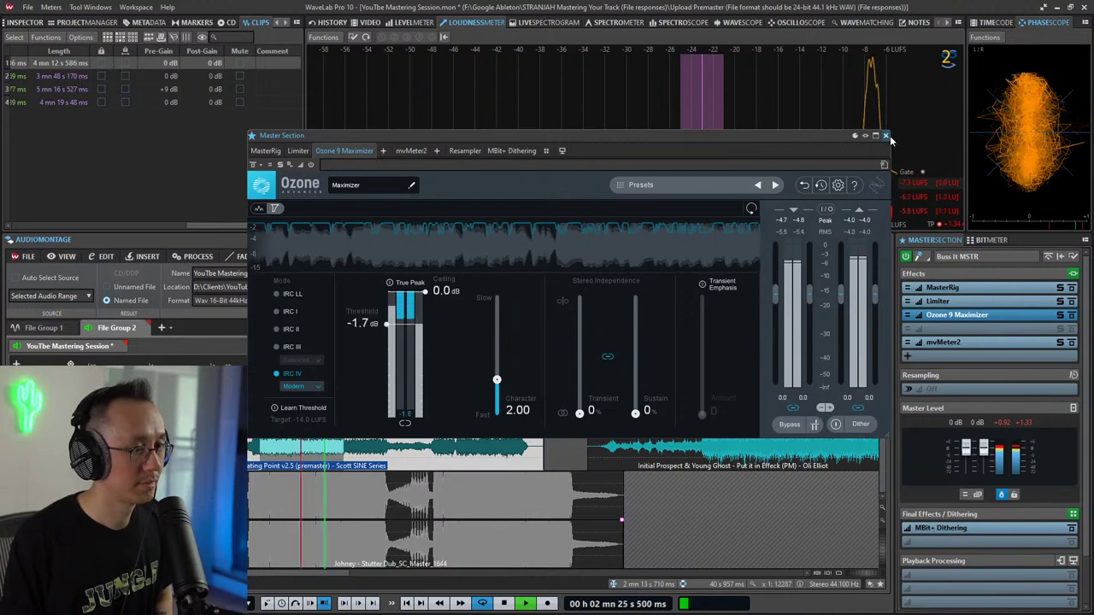
click(885, 136)
Step: Add the Compressor B module to MasterRig after the Imager, reduce it to a single band and start playback
click(951, 286)
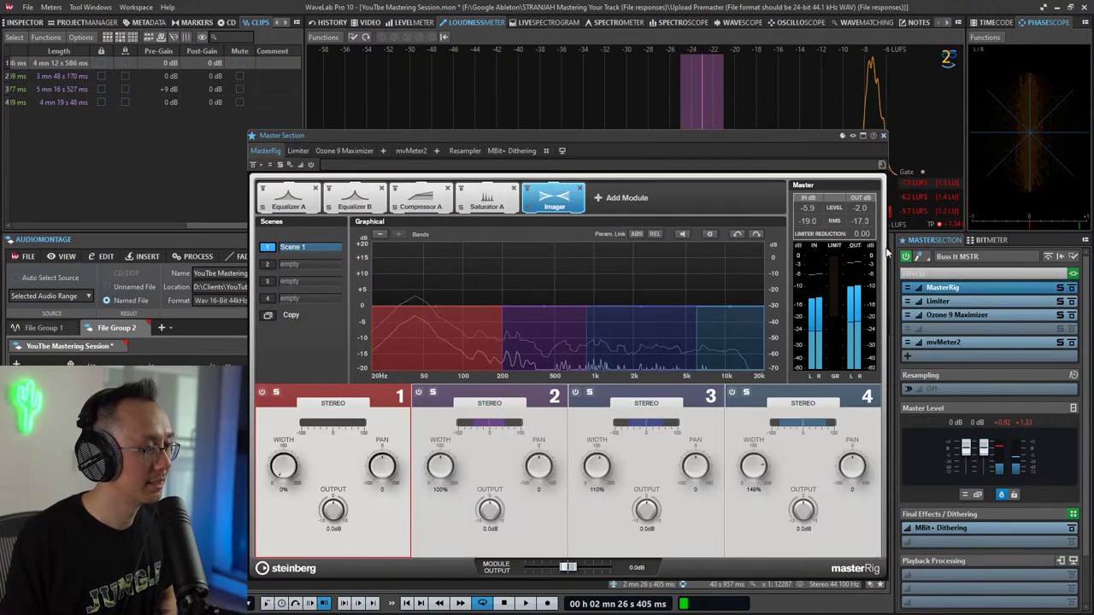
click(599, 197)
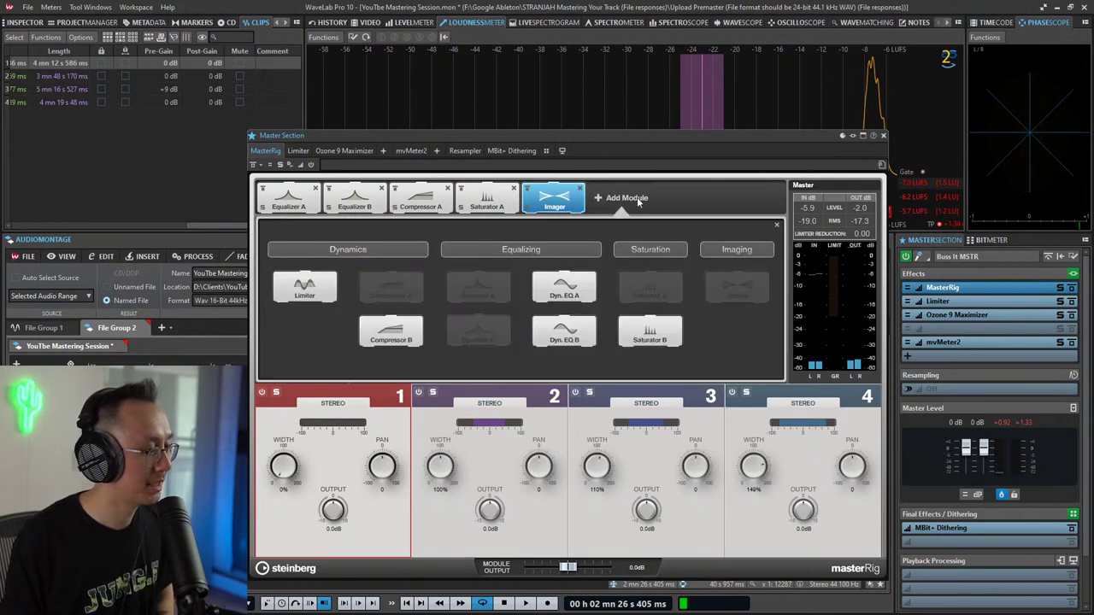
click(391, 333)
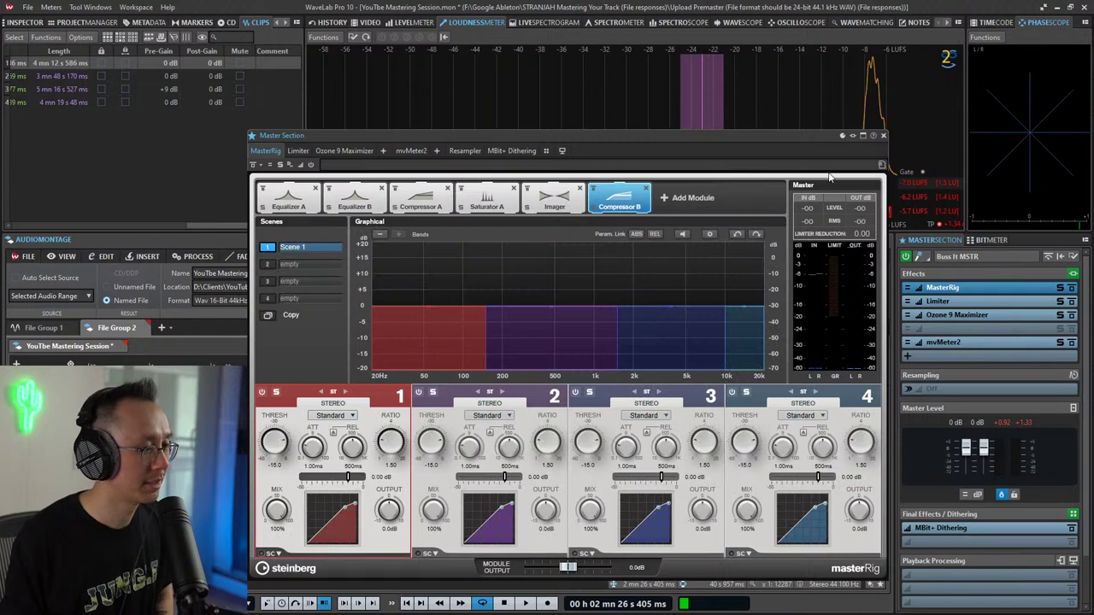
triple_click(378, 235)
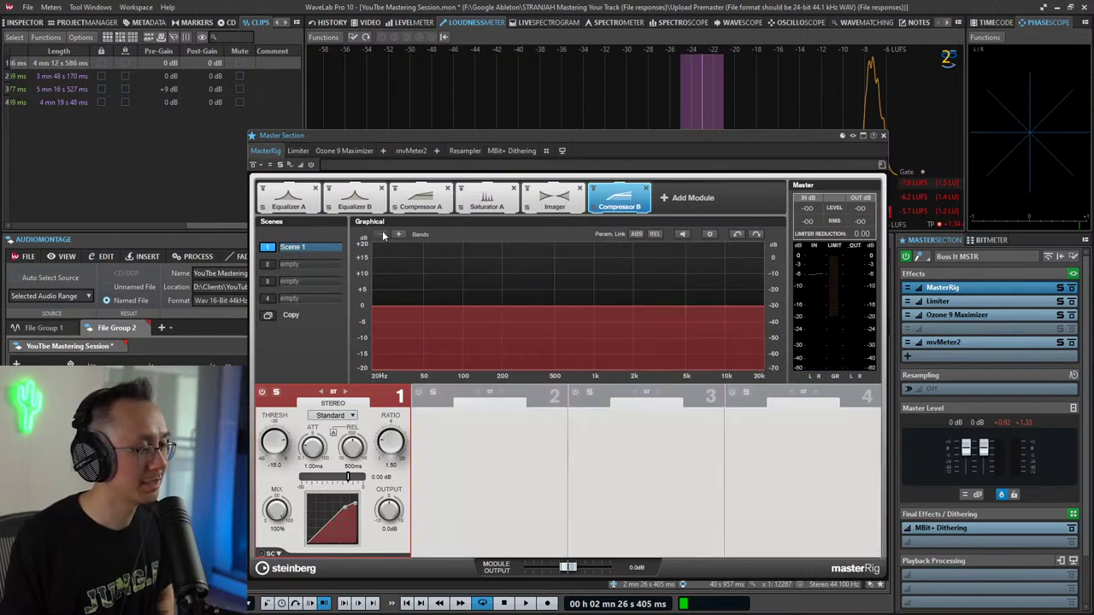
drag(539, 132, 565, 79)
key(space)
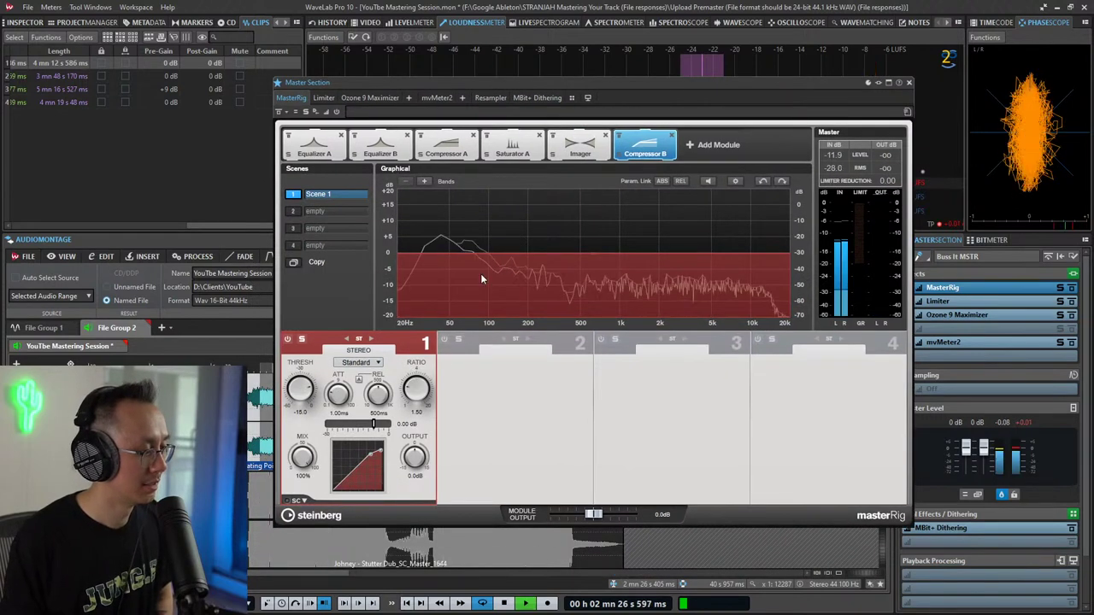
Step: Stop playback and set Compressor B's attack to about 71 ms and its release to 64 ms
key(space)
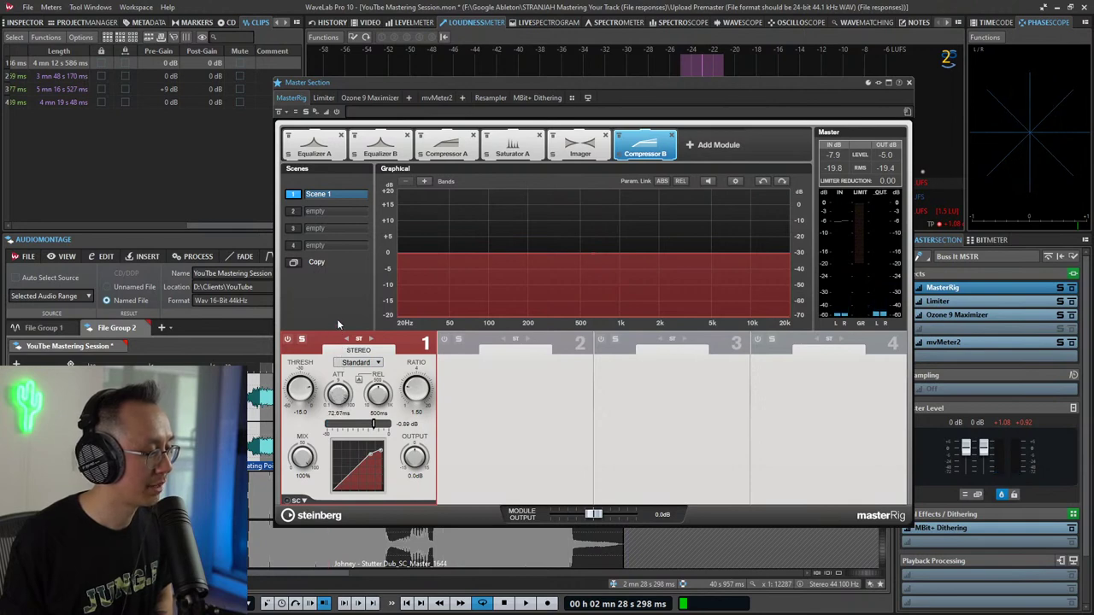
drag(337, 321, 336, 319)
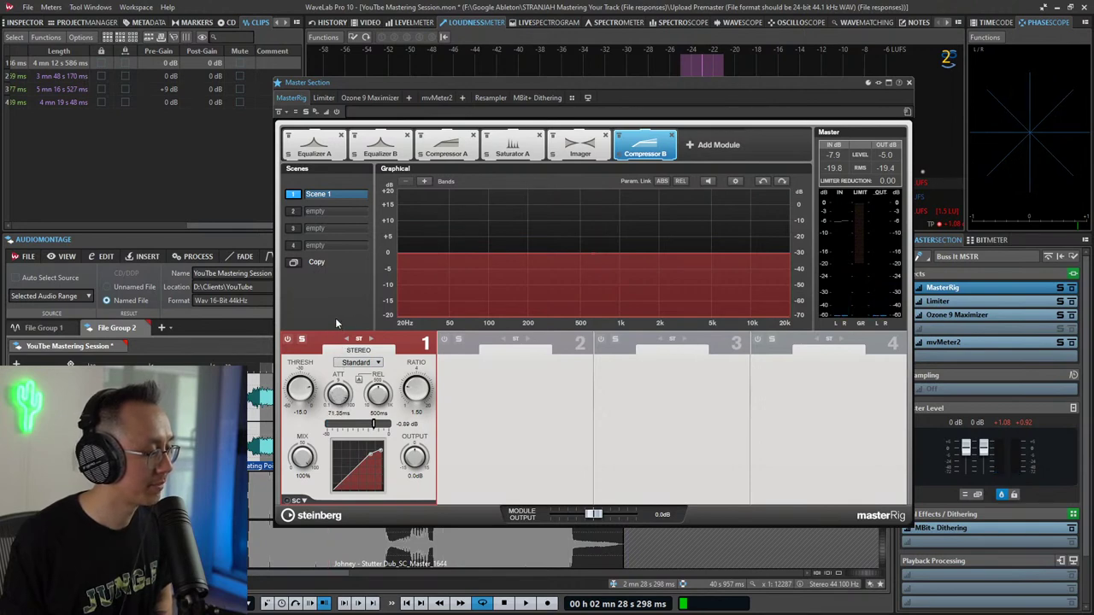
drag(378, 392, 374, 426)
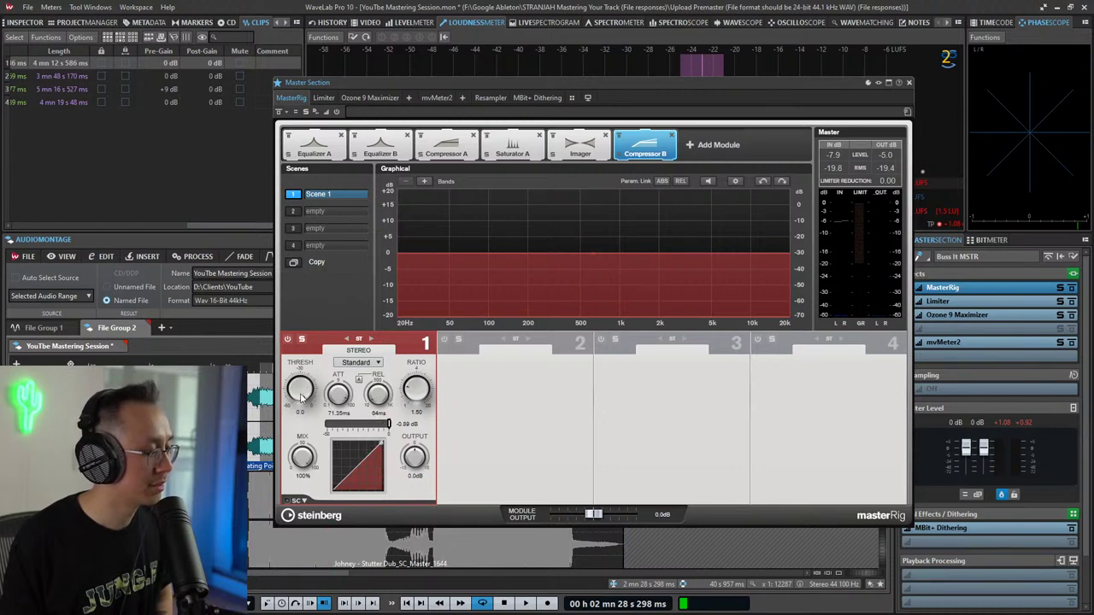
Step: Set Compressor B's threshold to -16.5 dB while replaying the selected section, and close the MasterRig window with playback running
key(space)
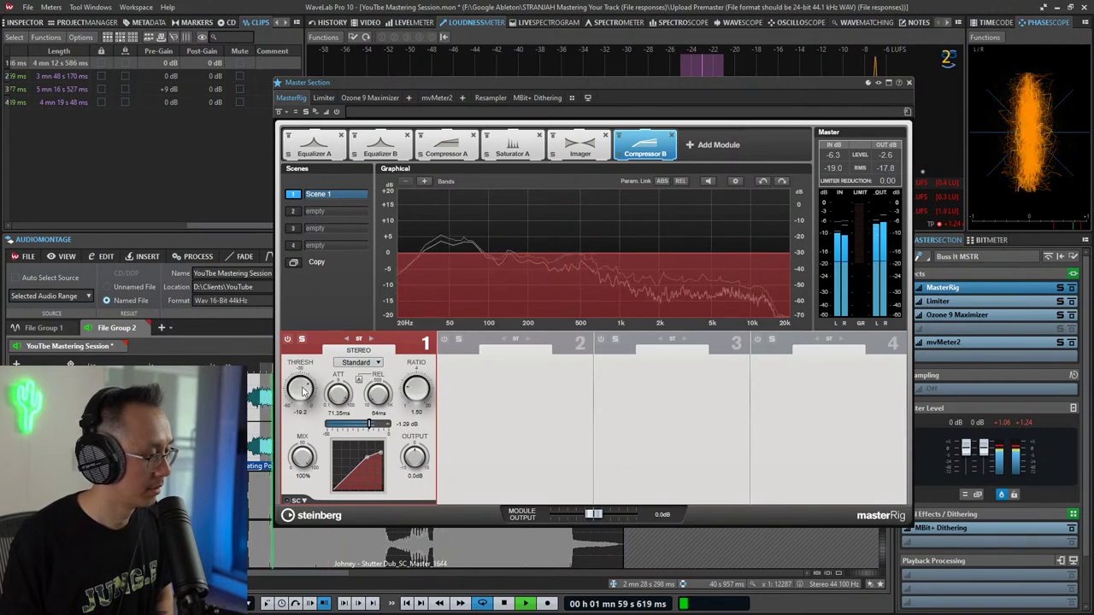
key(Return)
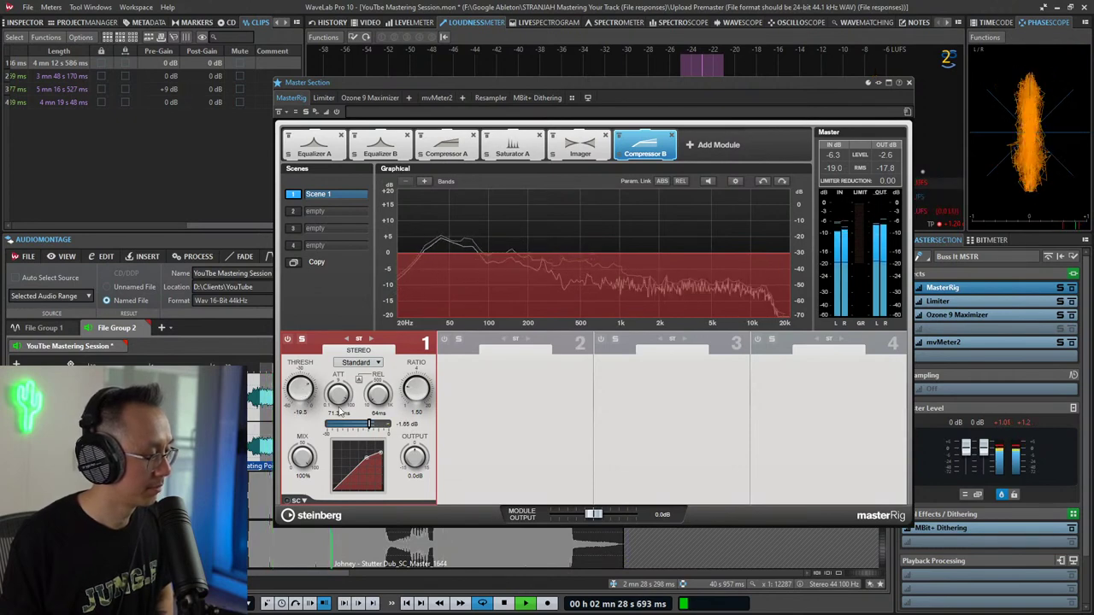
drag(301, 394, 302, 387)
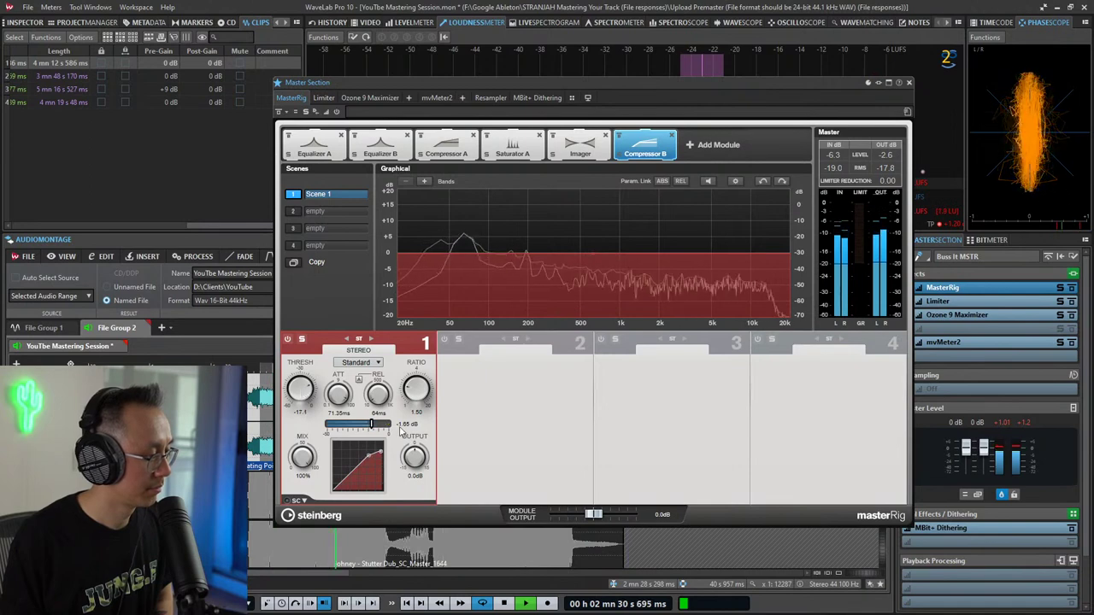
key(Return)
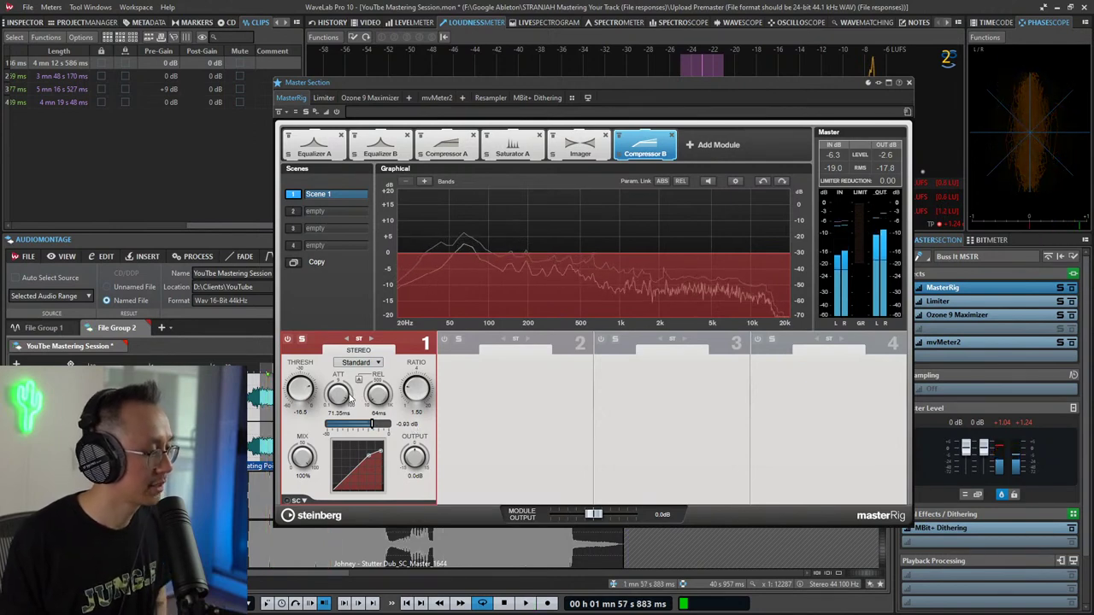
key(space)
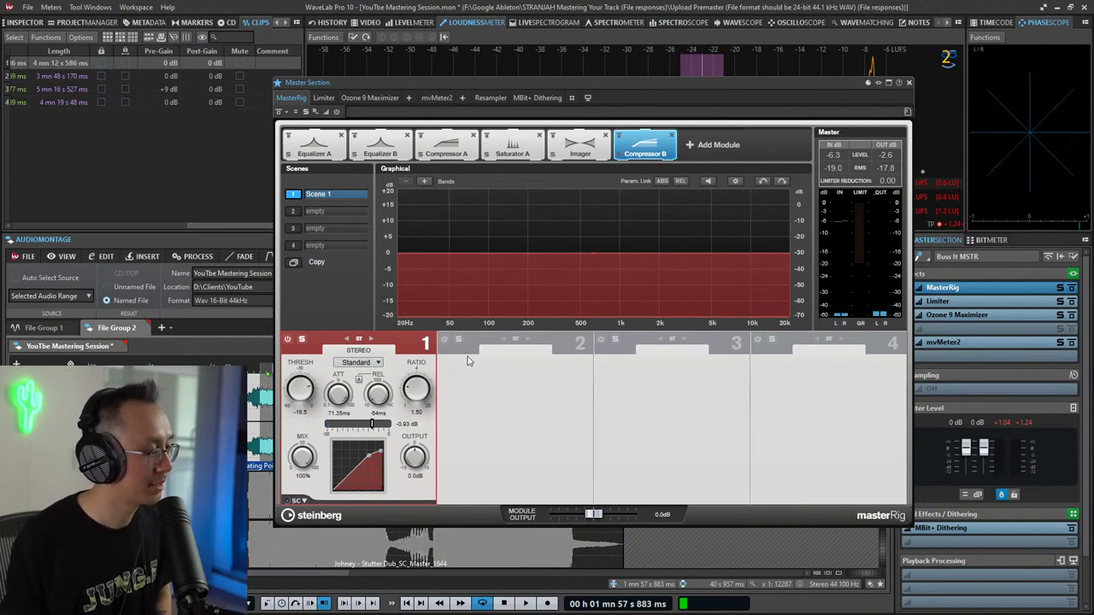
key(space)
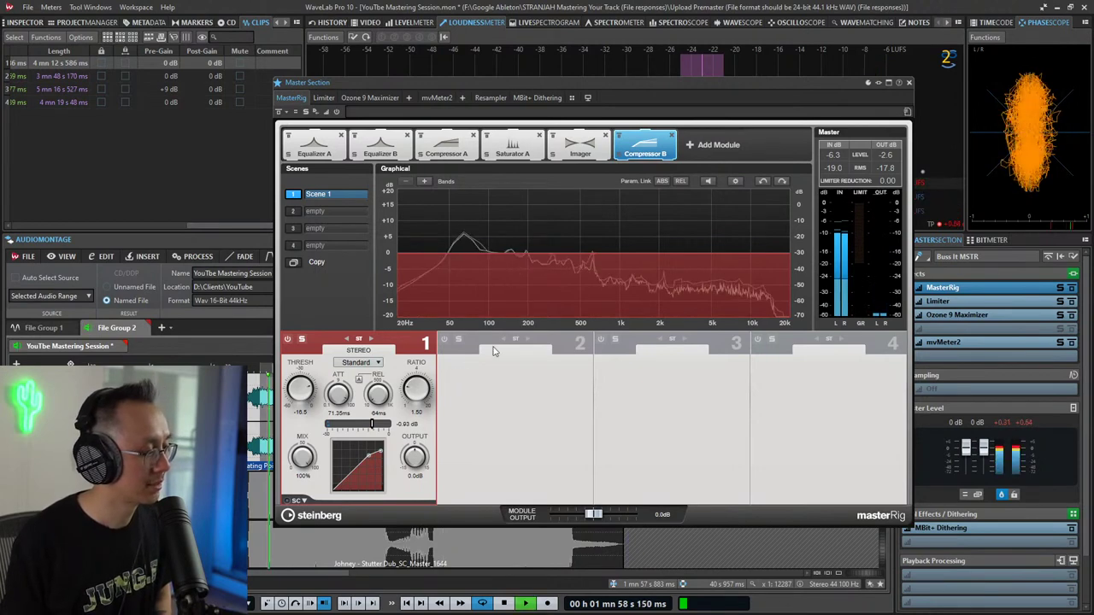
click(909, 82)
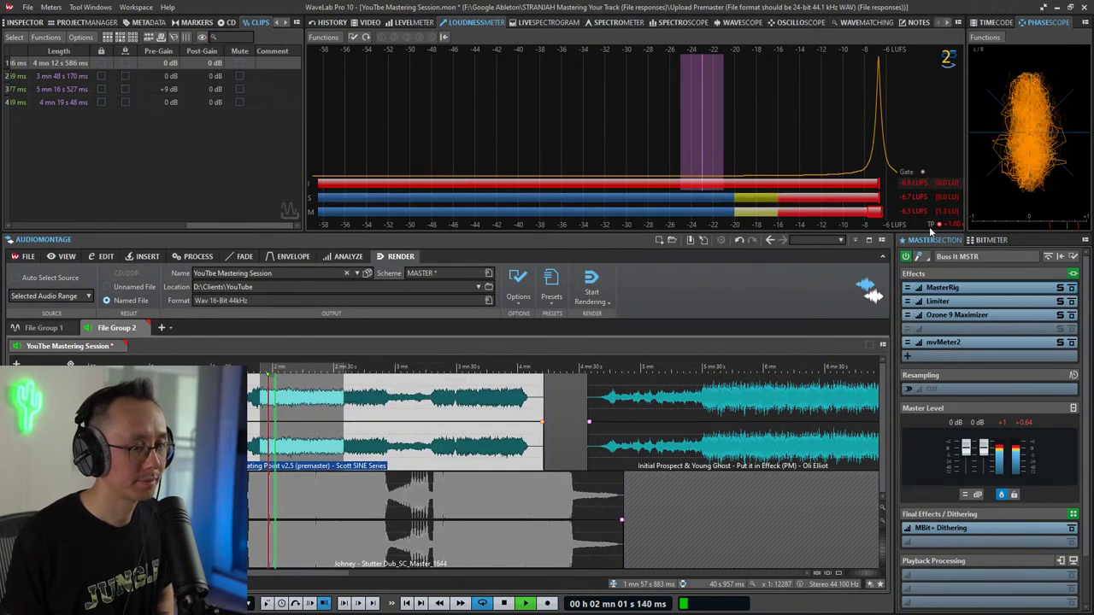
Step: Examine the Ozone 9 Maximizer's threshold and gain reduction with the added compression during playback, and close its window
click(944, 315)
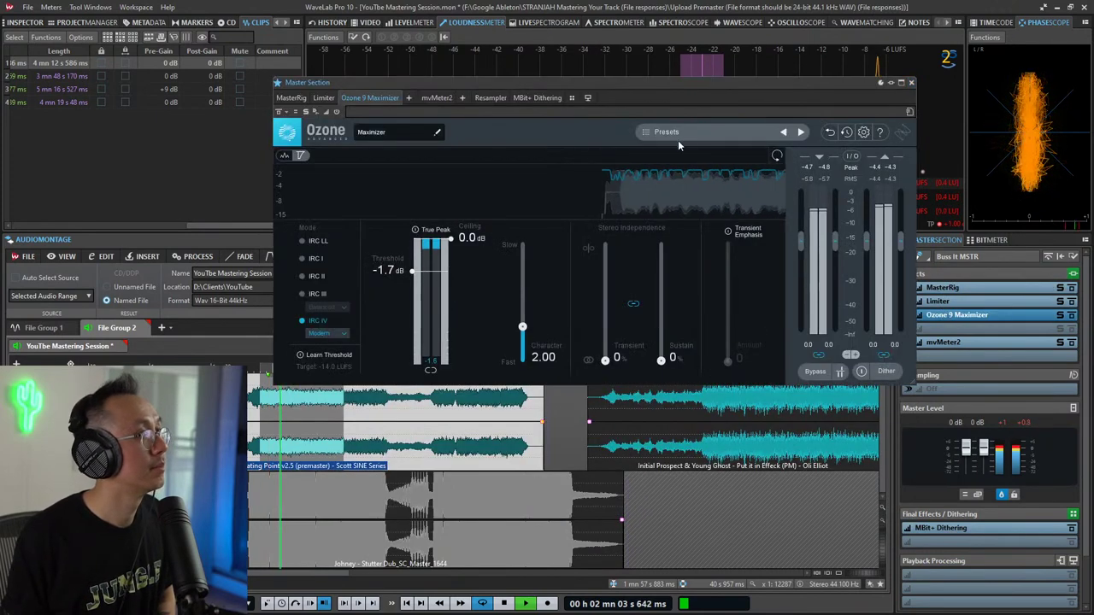
drag(652, 84, 658, 100)
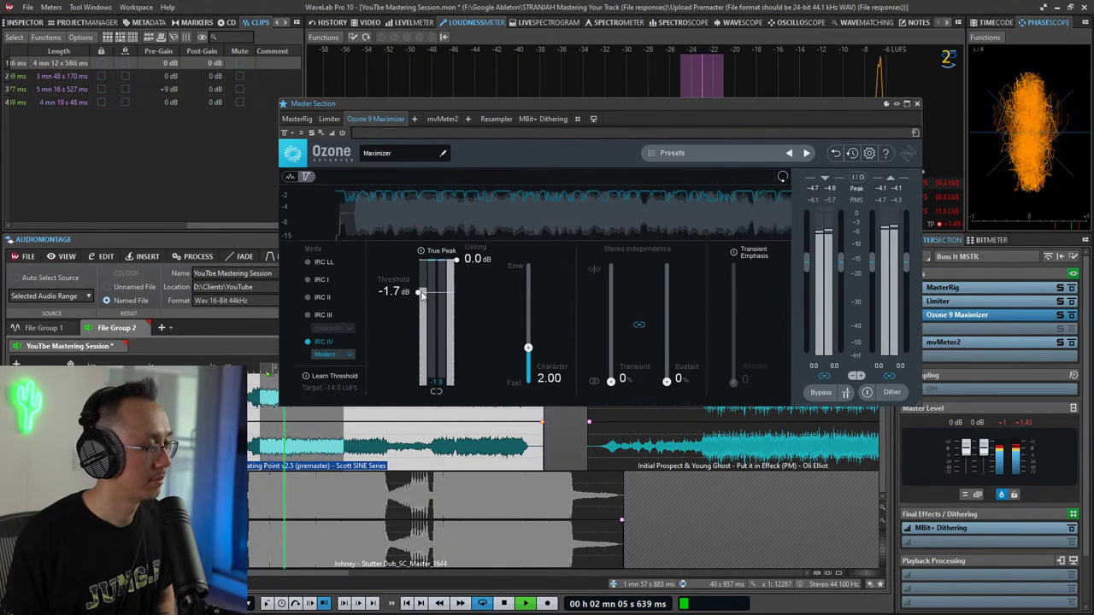
click(917, 104)
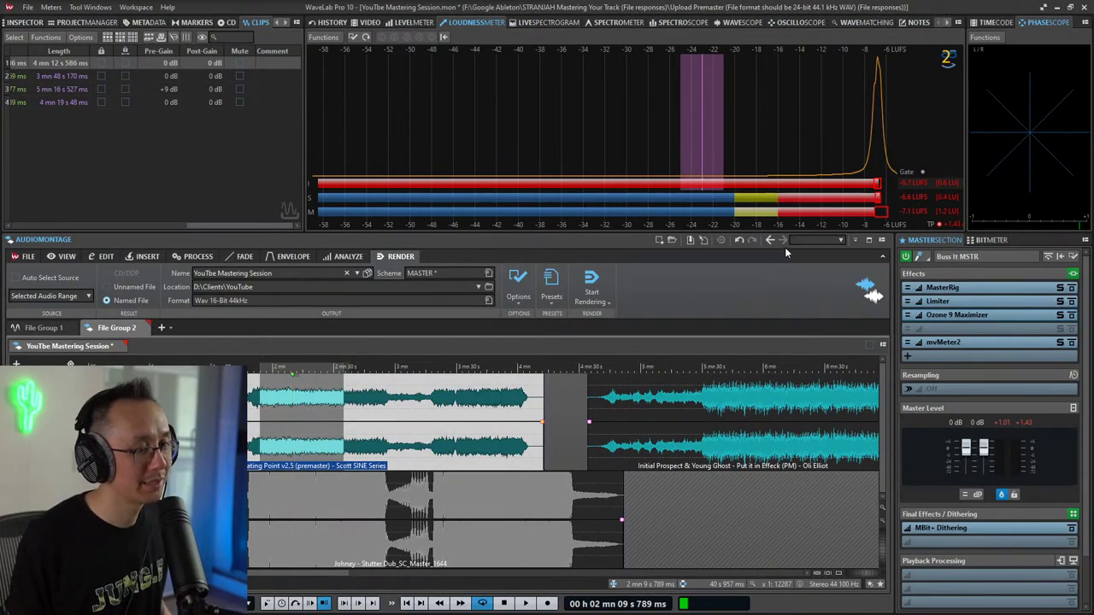
Step: Review the Limiter's and the Ozone 9 Maximizer's settings in turn, keeping the loudness meter in view, and play the premaster
click(957, 314)
drag(868, 101, 835, 106)
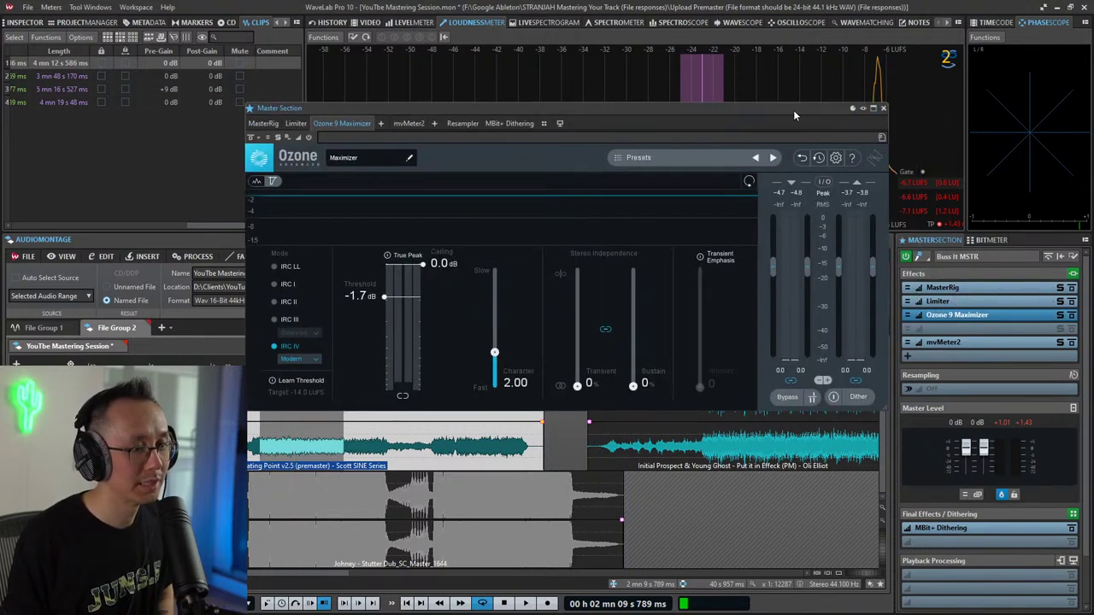
drag(793, 109, 799, 230)
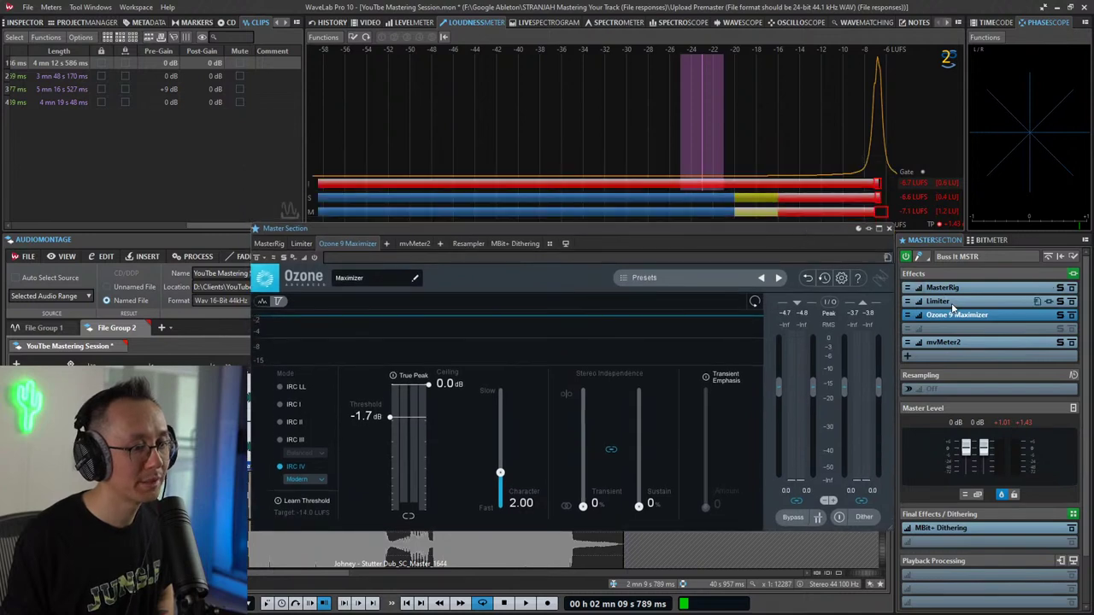
click(952, 303)
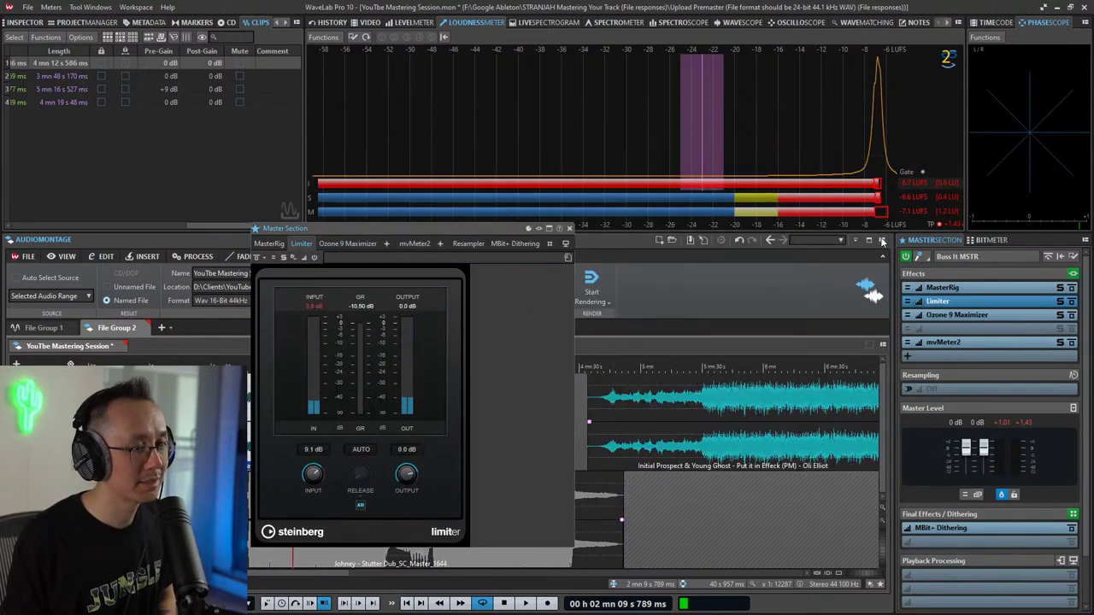
click(950, 318)
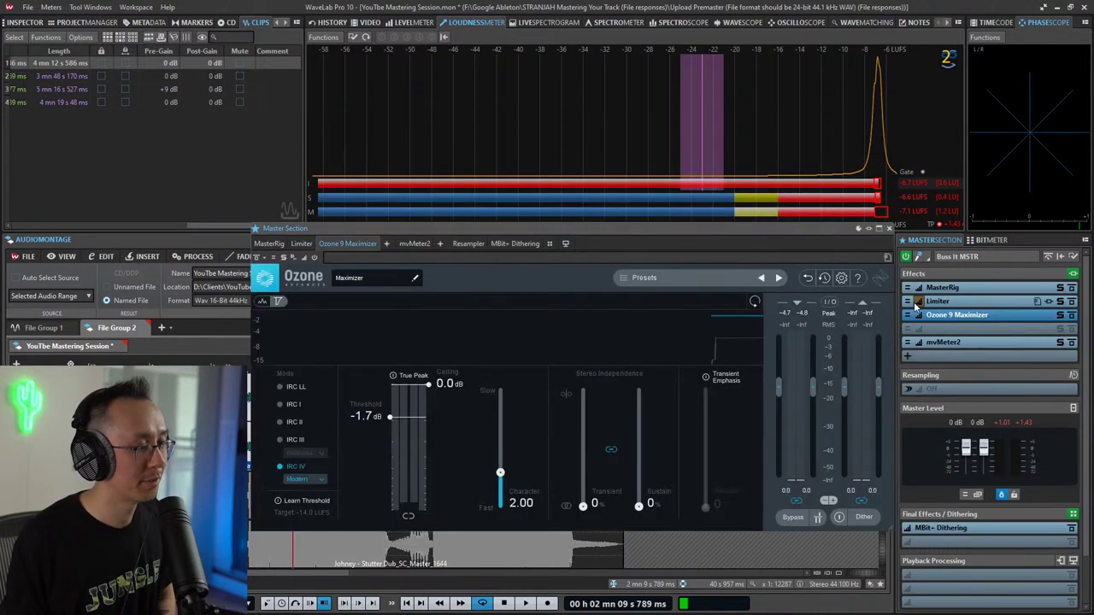
mouse_move(736, 232)
mouse_down()
mouse_move(733, 217)
mouse_move(738, 235)
mouse_up()
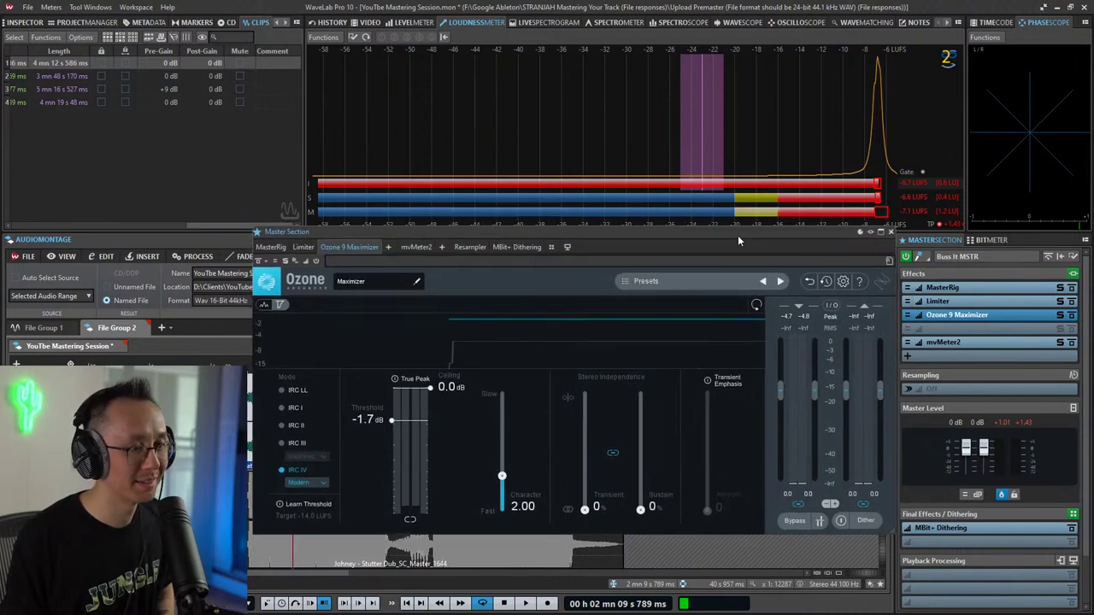
key(space)
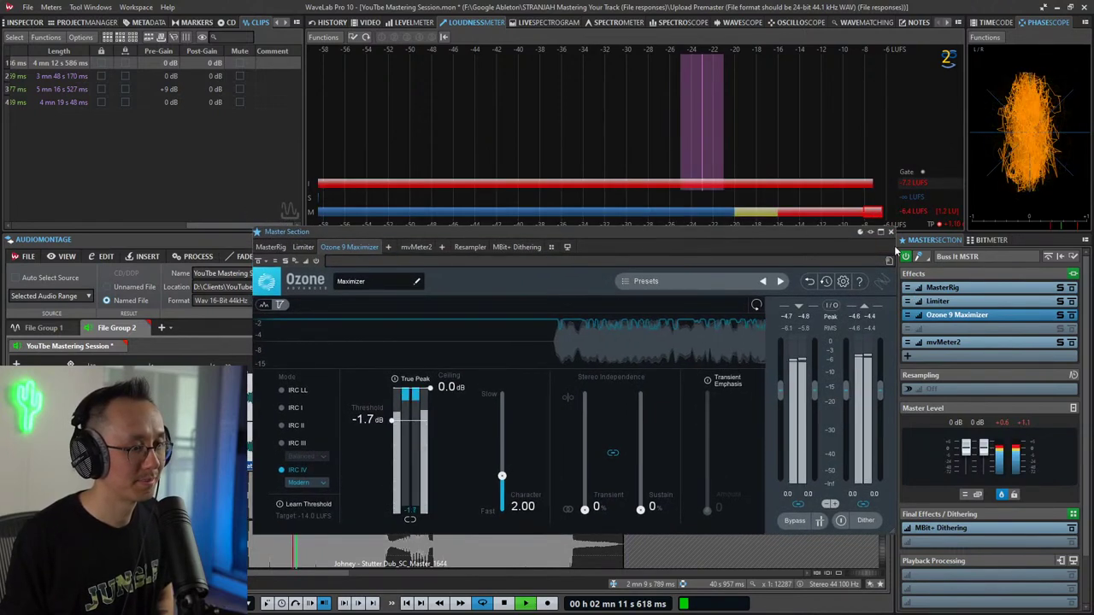
click(892, 231)
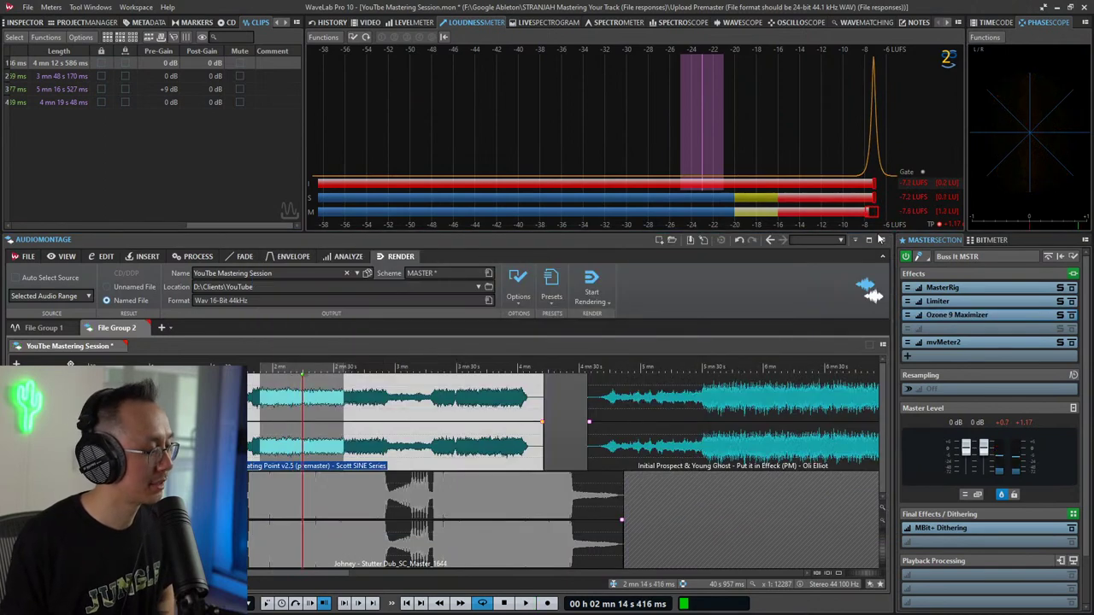
Step: Recheck the Ozone 9 Maximizer's threshold against the playing premaster, close its window and read the track's loudness
click(934, 312)
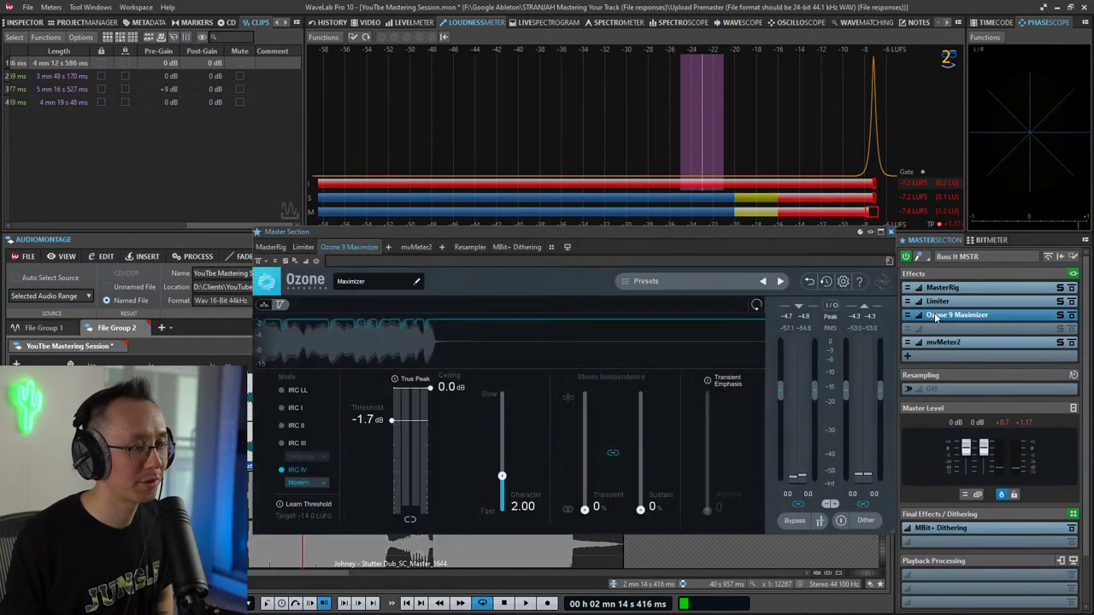
key(space)
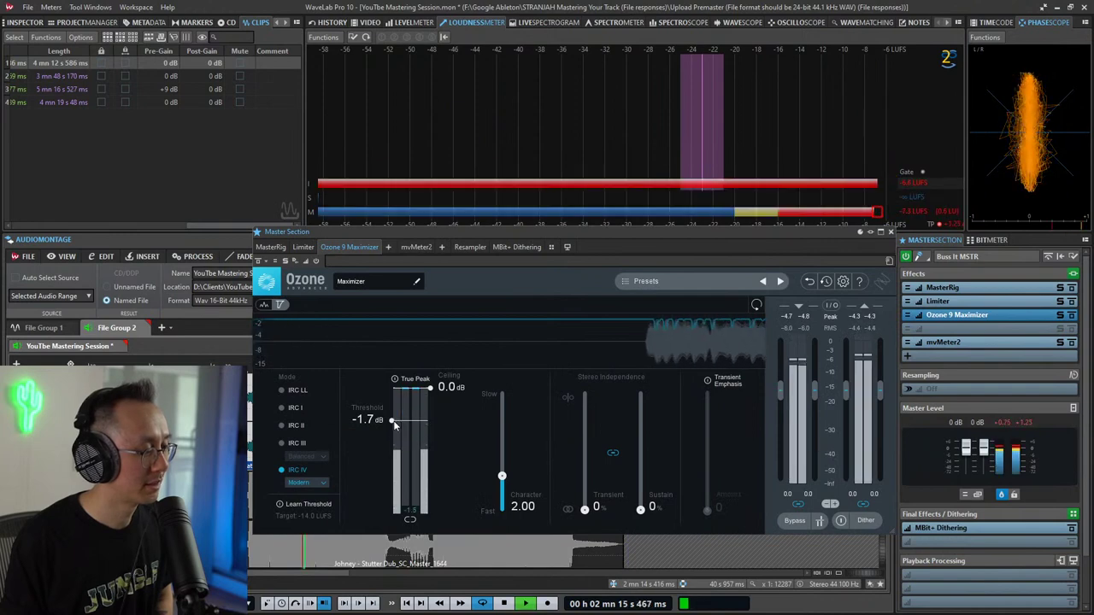
key(space)
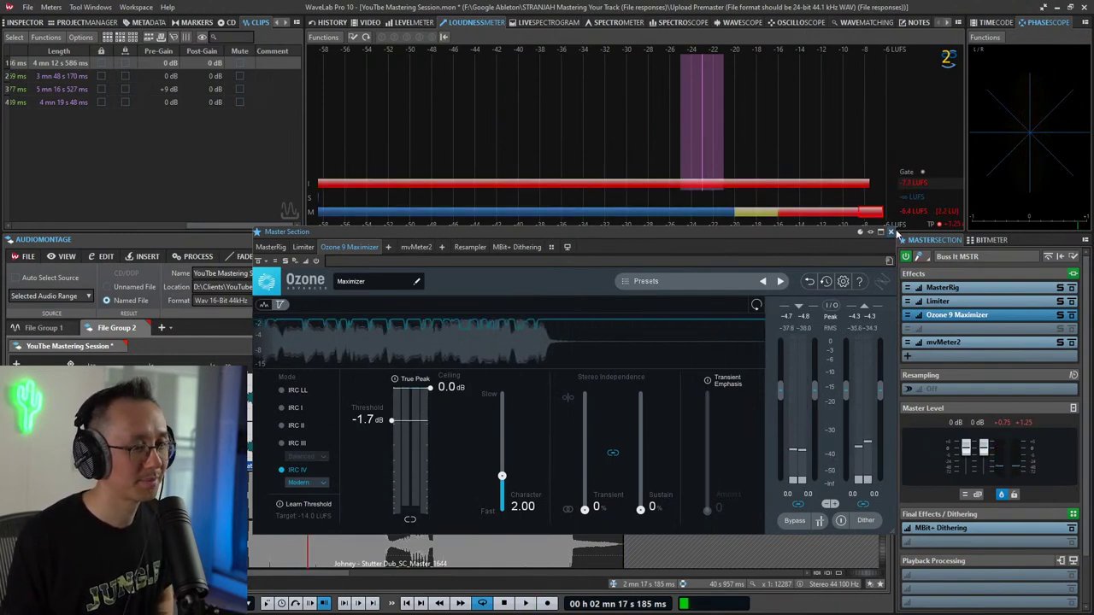
click(891, 233)
key(space)
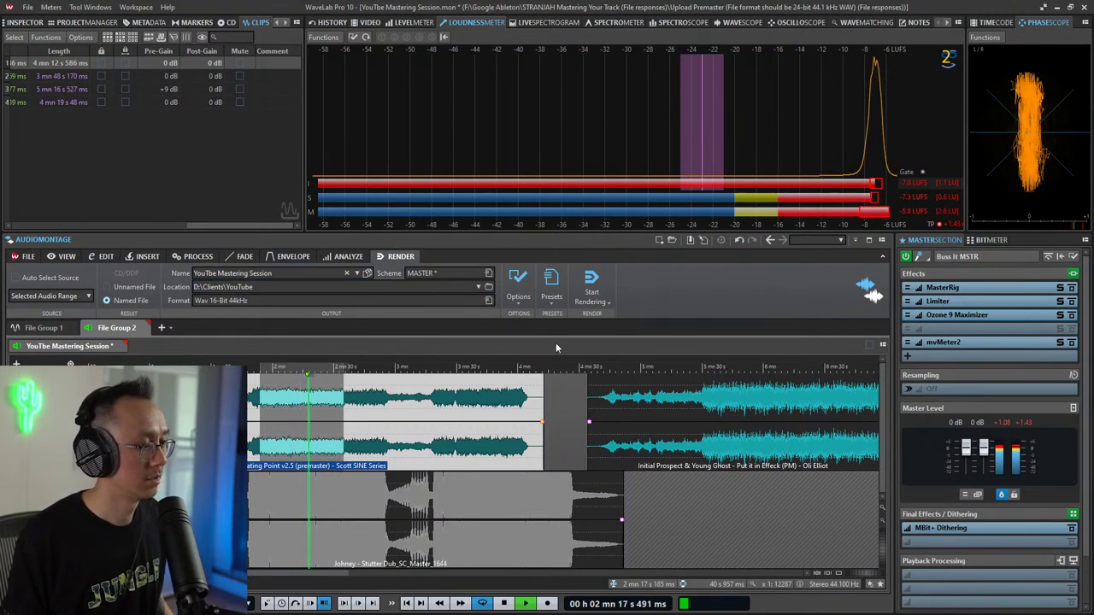
key(space)
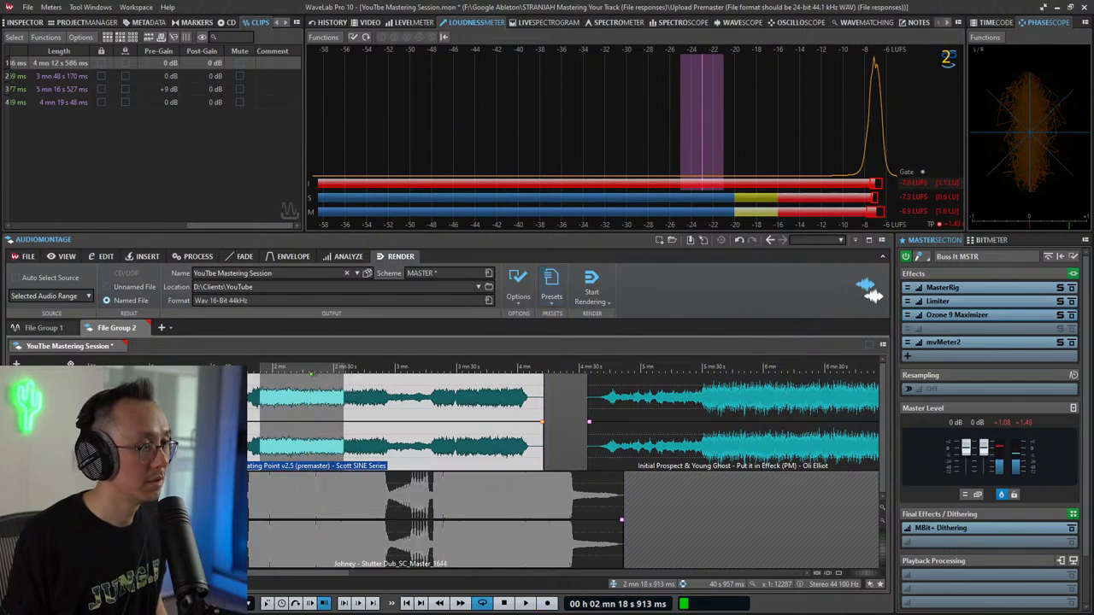
Step: Examine the playing master's waveform in the Wavescope and save the mastering session
click(743, 23)
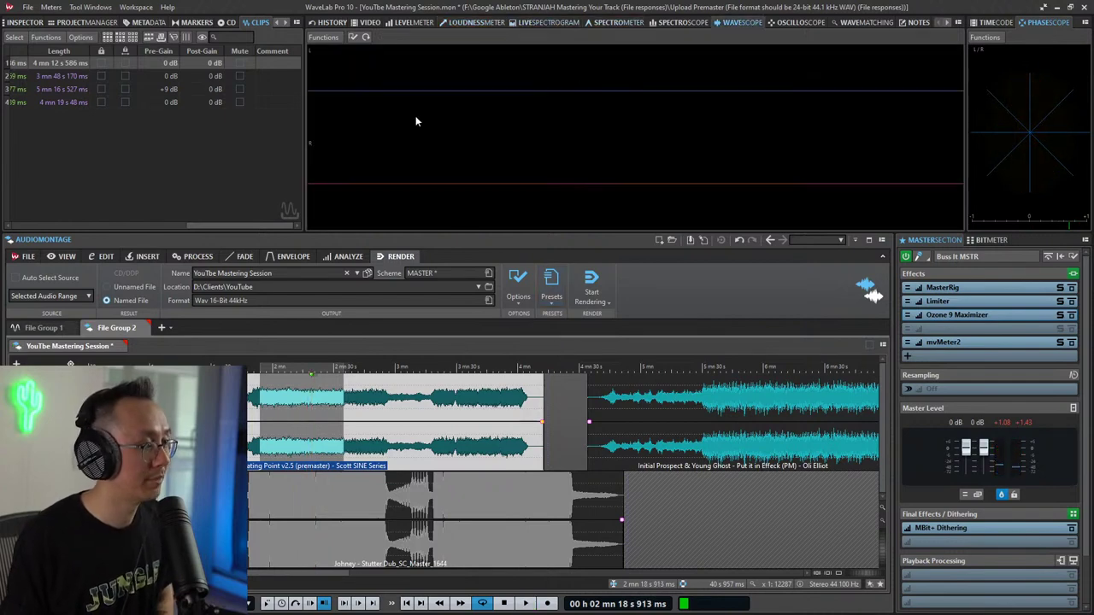
key(space)
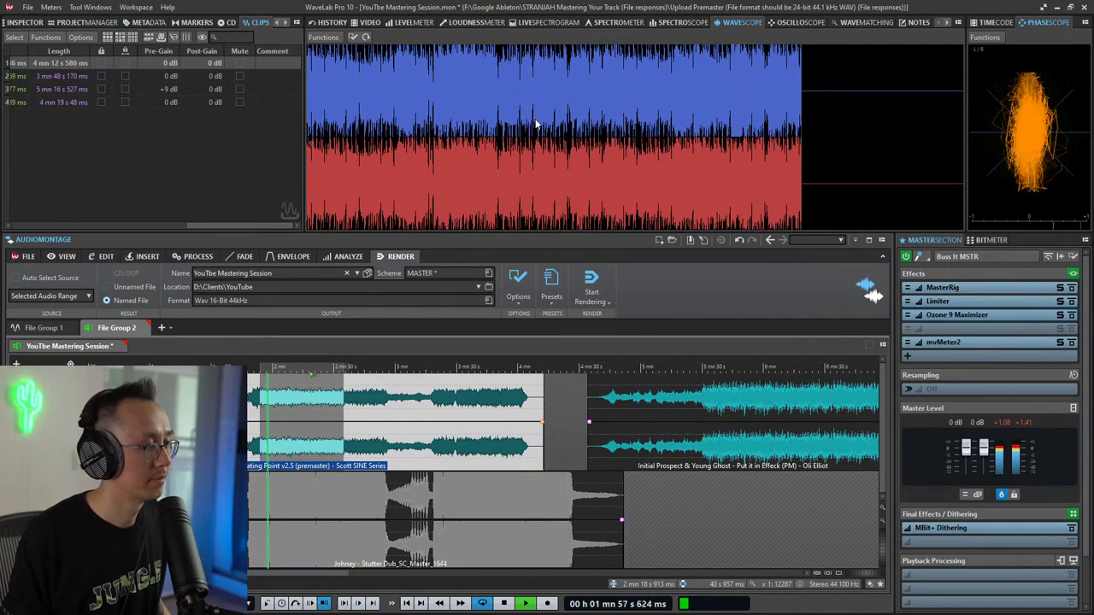
key(space)
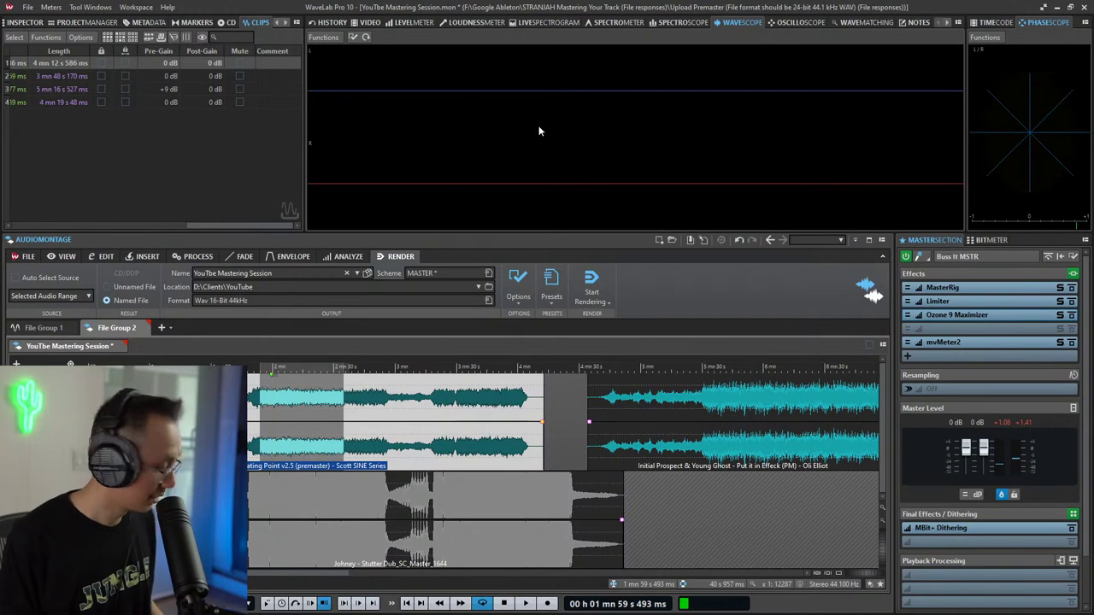
key(ctrl+s)
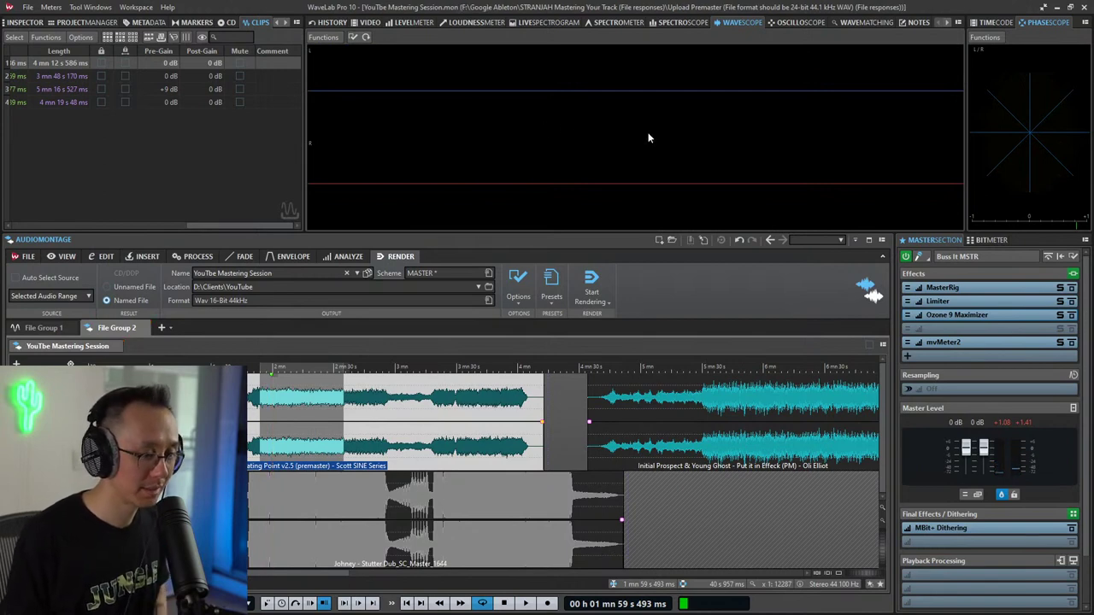
Step: Play the premaster briefly, then update Smart Bypass's level-correction gains with loudness matching (RMS) and a 2 s analysis time
key(space)
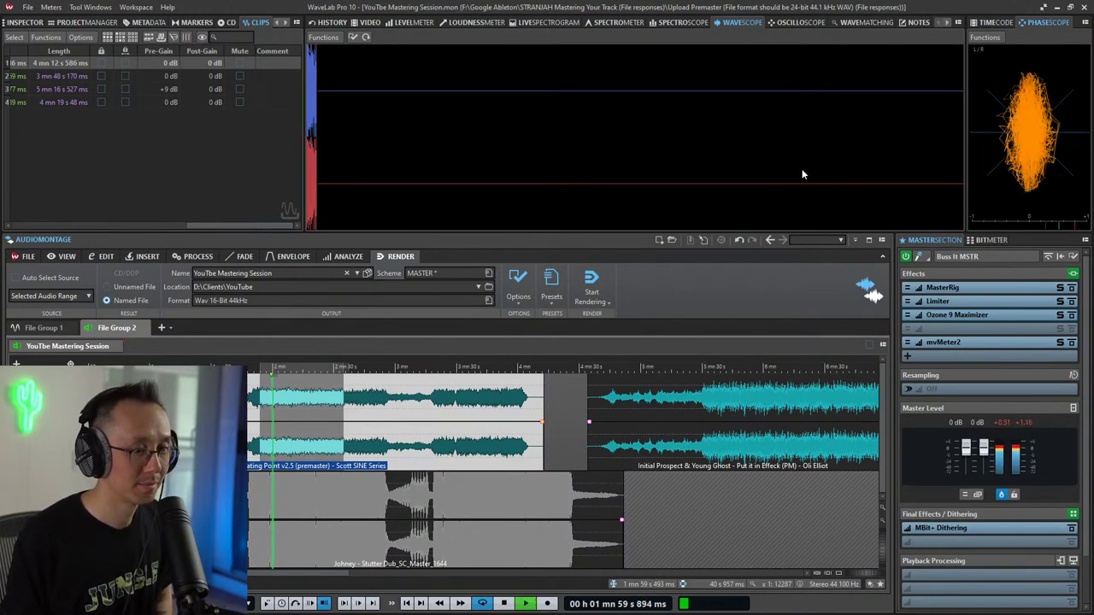
key(space)
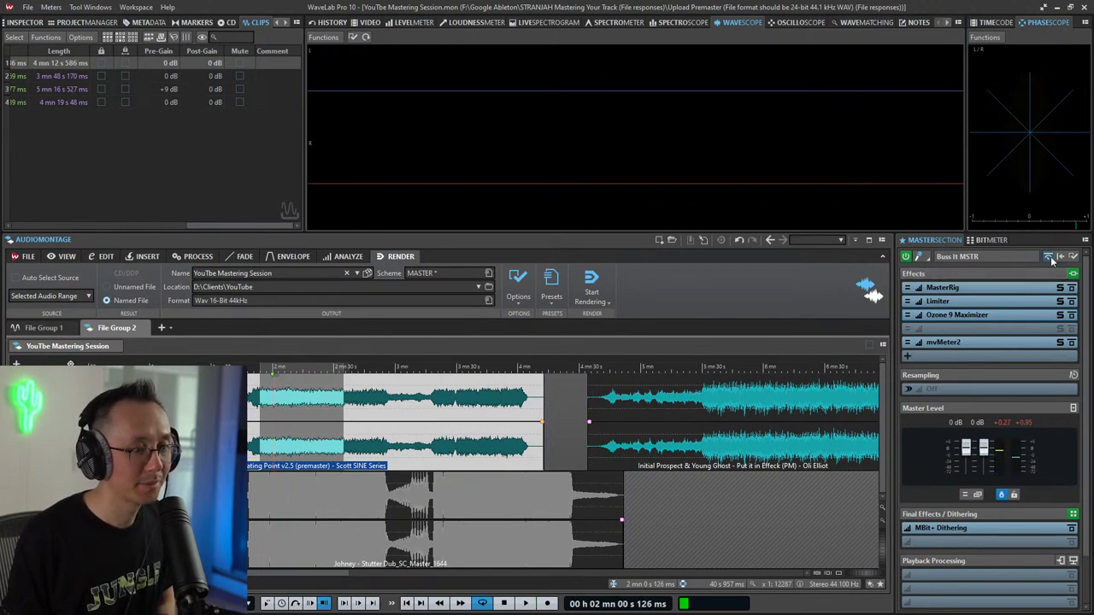
click(1049, 257)
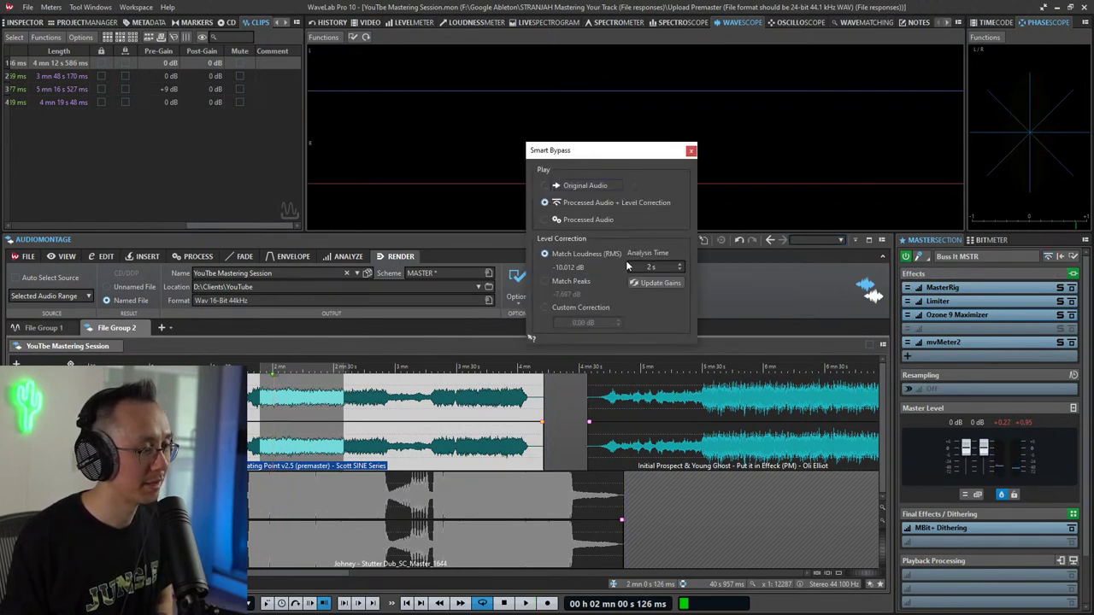
click(656, 283)
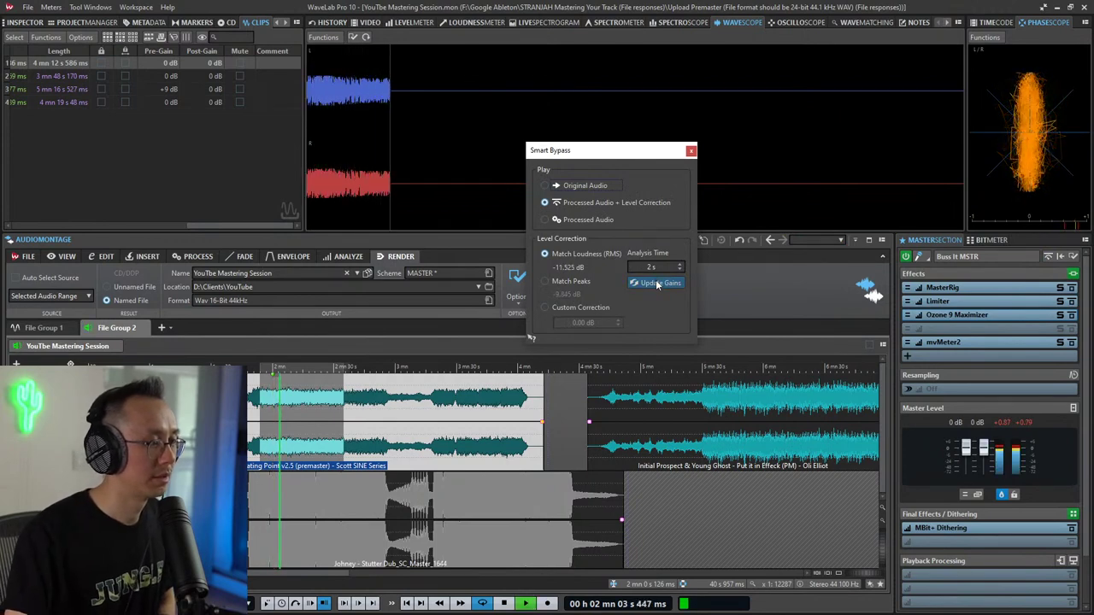
Step: Compare the original audio with the level-corrected processed audio in turn, close Smart Bypass and stop playback
click(544, 185)
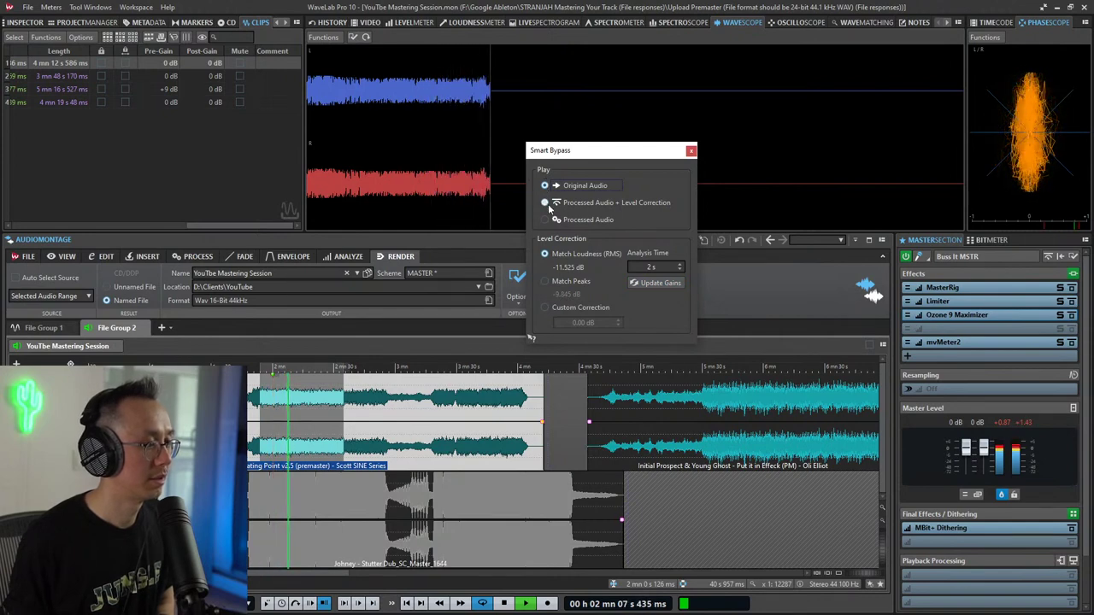
click(544, 202)
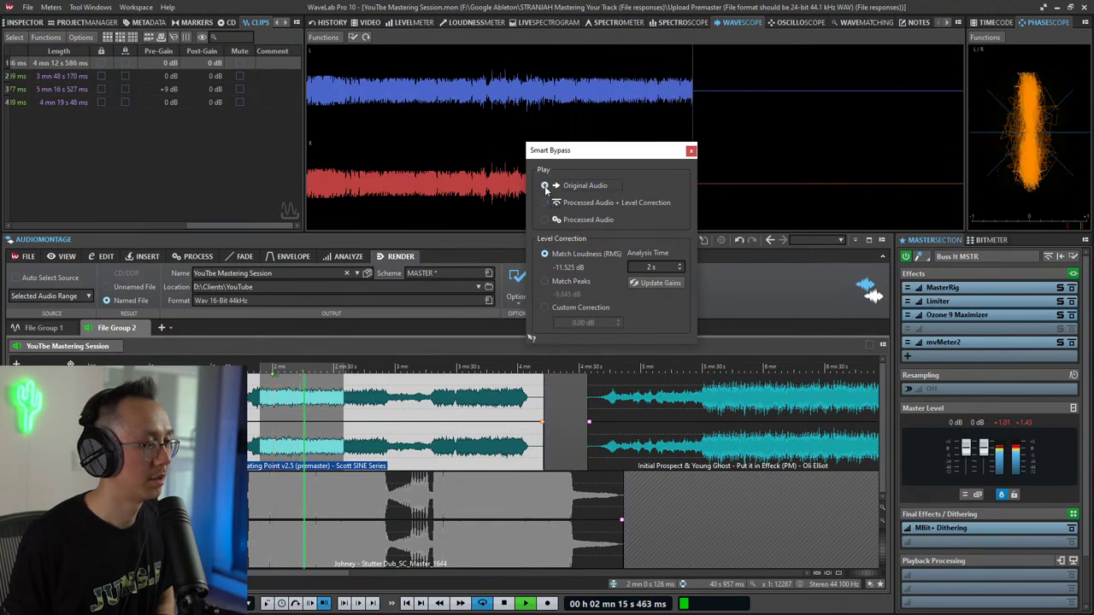
click(545, 186)
click(544, 203)
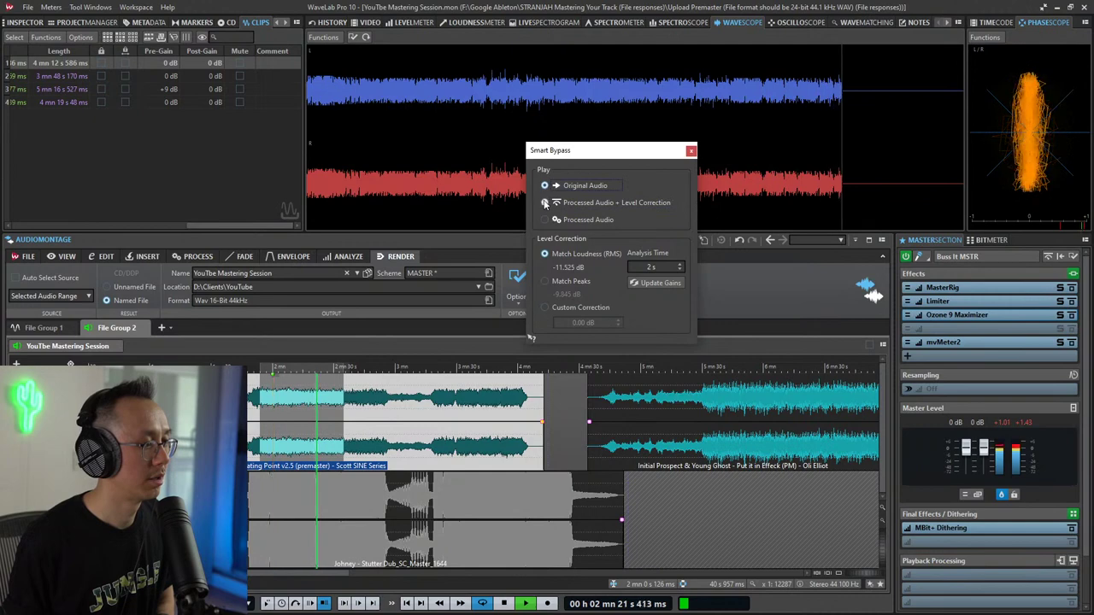
click(692, 151)
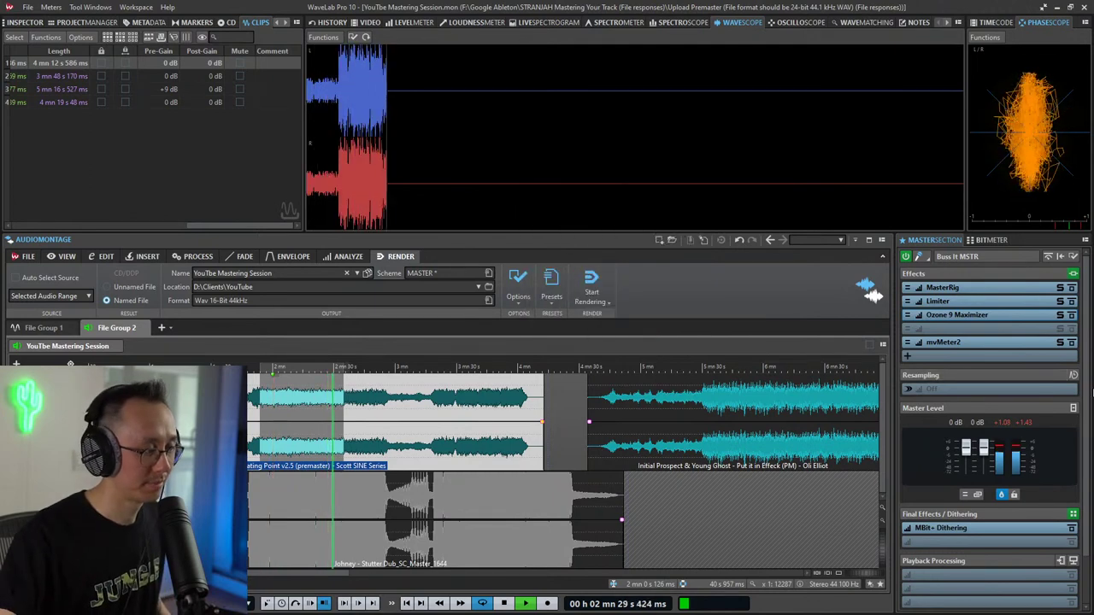
key(space)
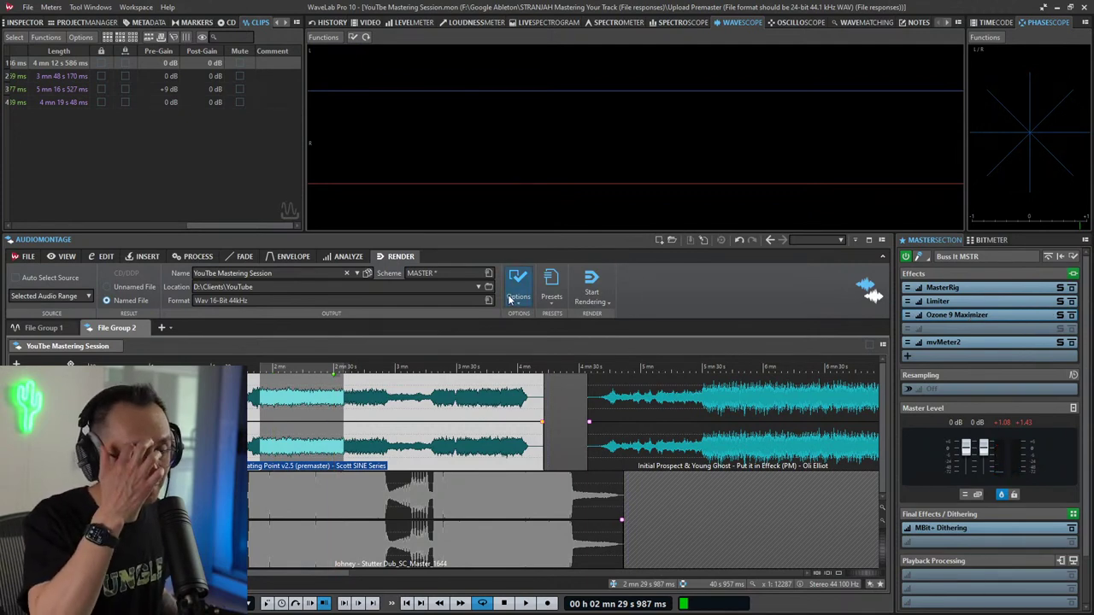
Step: Review the MBit+ Dithering plug-in's bit quantization, type, dither amount and noise shaping settings, and close its window
click(959, 530)
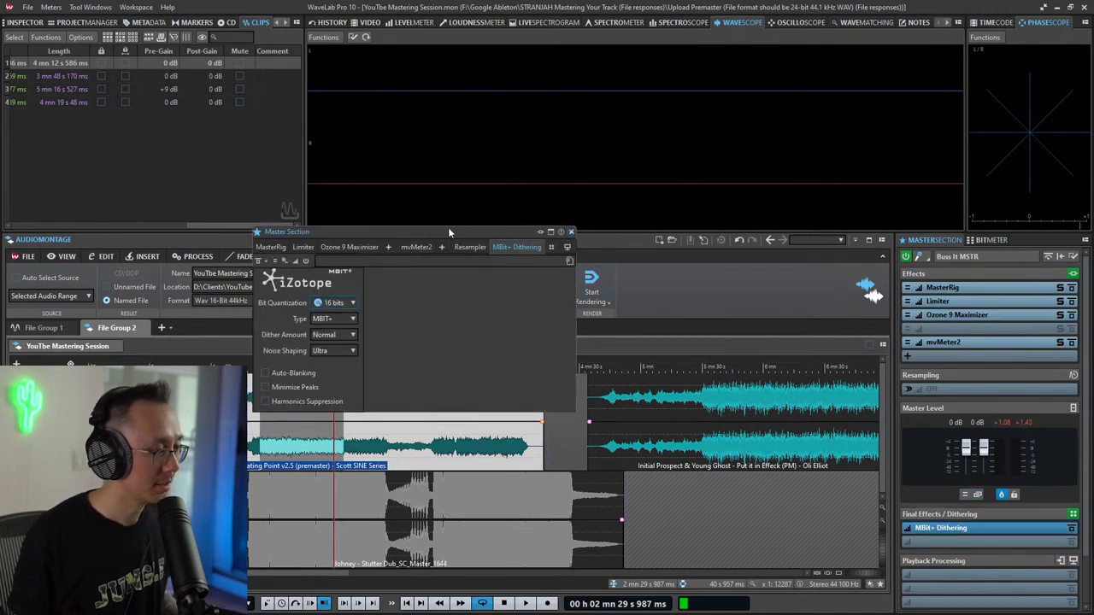
drag(448, 227, 708, 218)
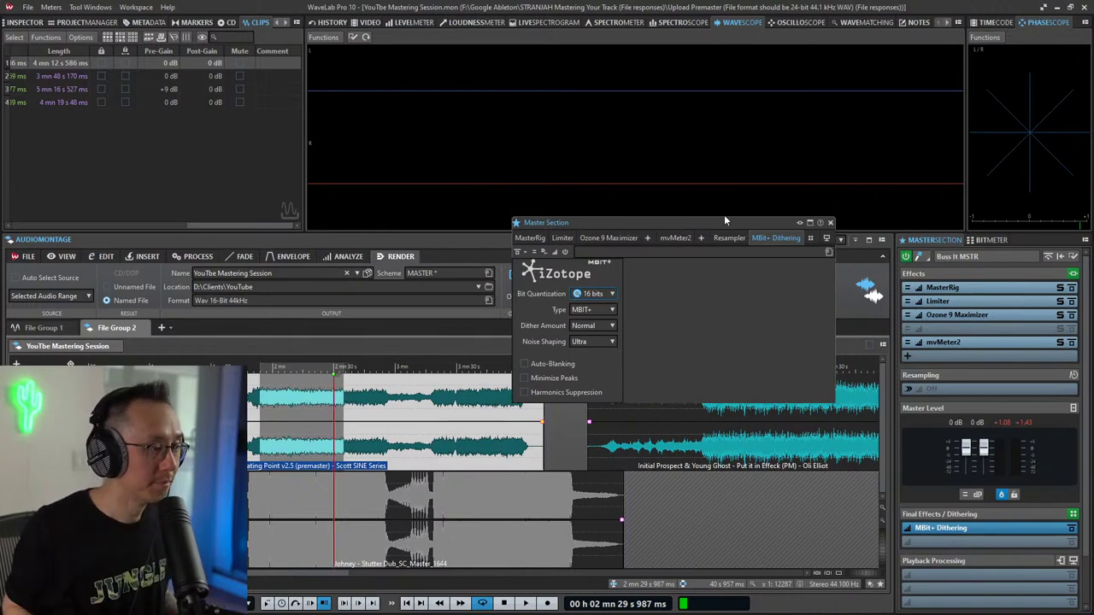
click(831, 223)
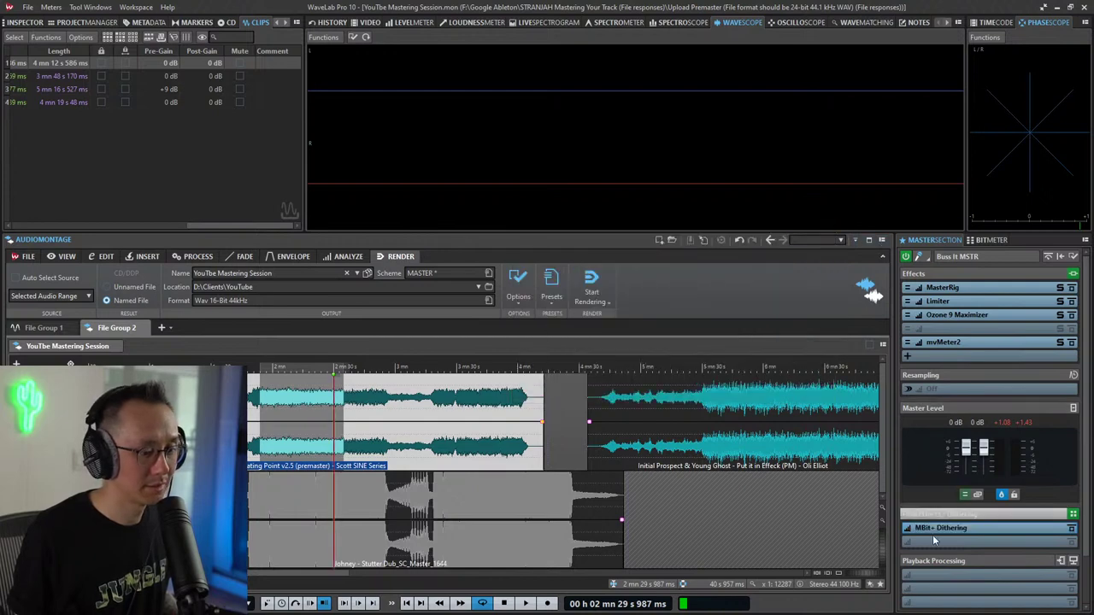
Step: Add the Internal Dithering plug-in in the empty final effects slot and bypass MBit+ Dithering
right_click(940, 528)
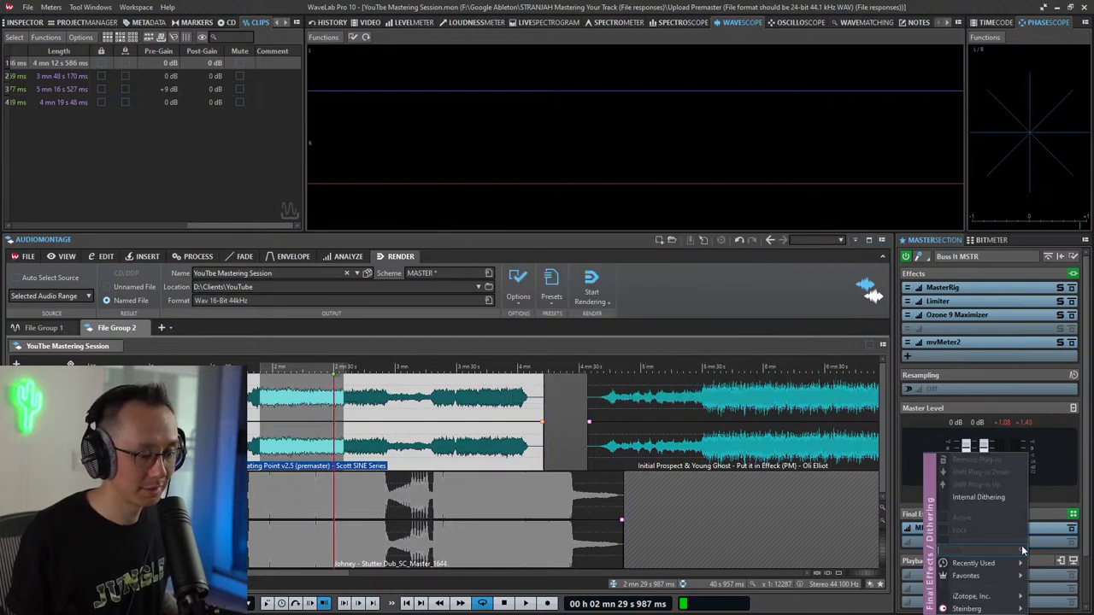
click(984, 496)
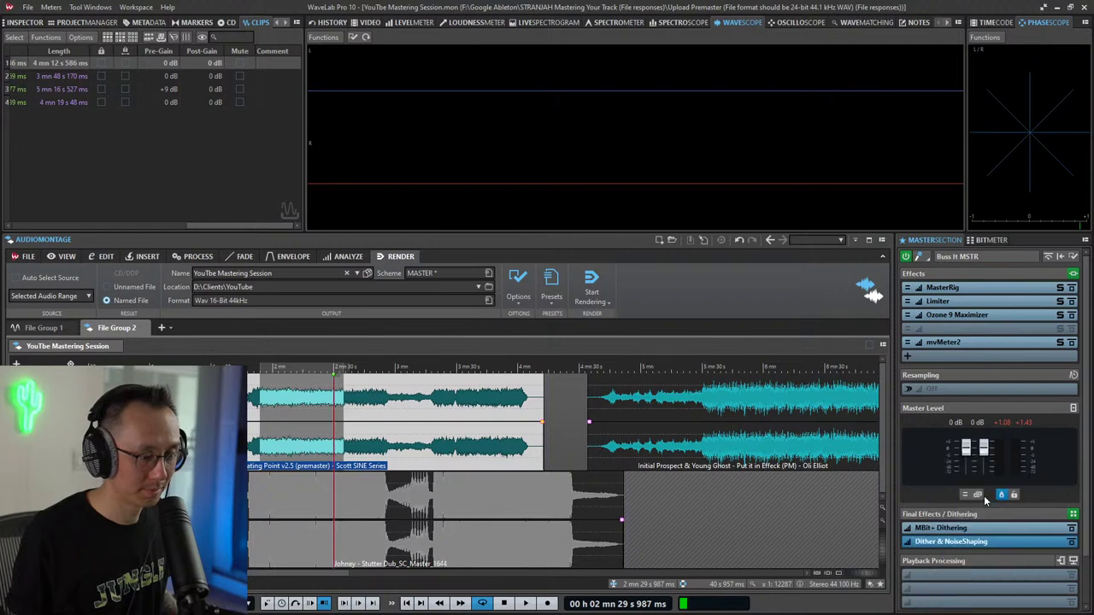
drag(676, 218, 581, 278)
click(1073, 531)
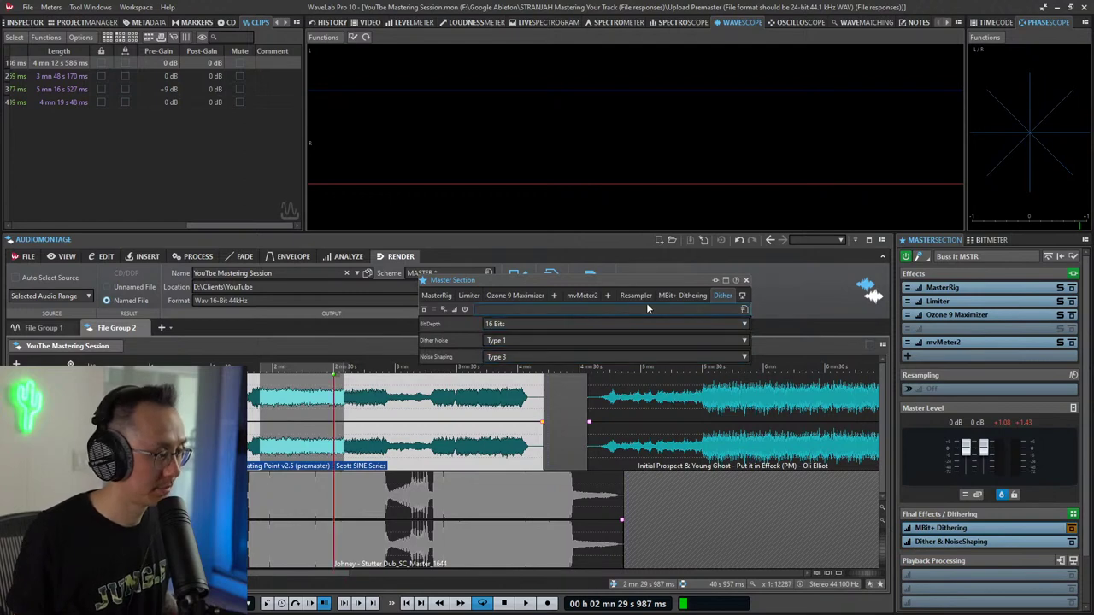
Step: Review the internal dithering's bit depth, dither noise and noise shaping options, and close its window
click(533, 323)
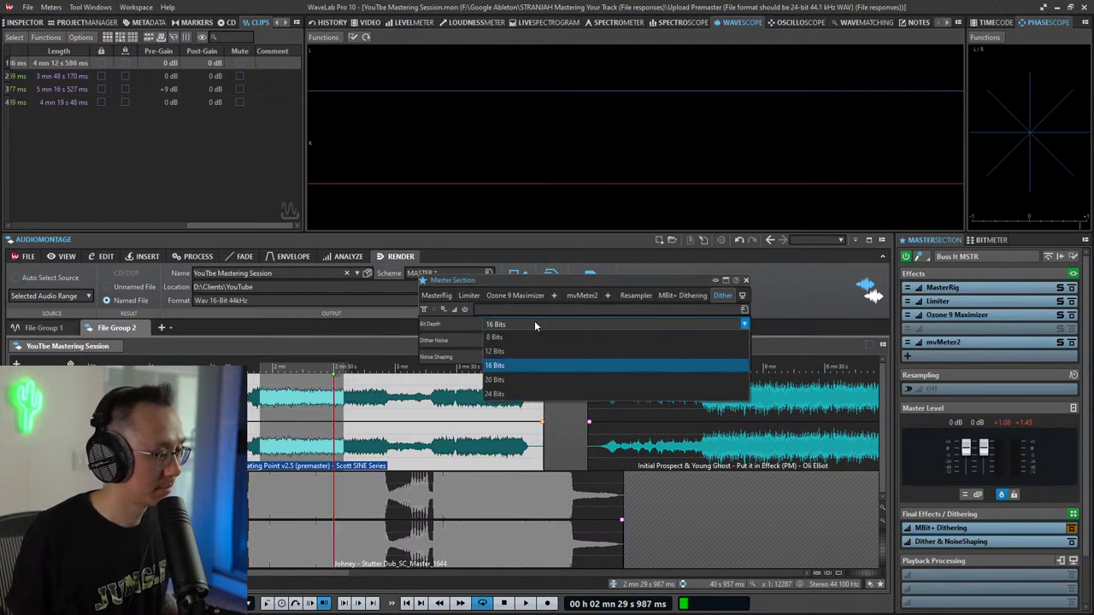
click(535, 321)
click(584, 341)
click(586, 340)
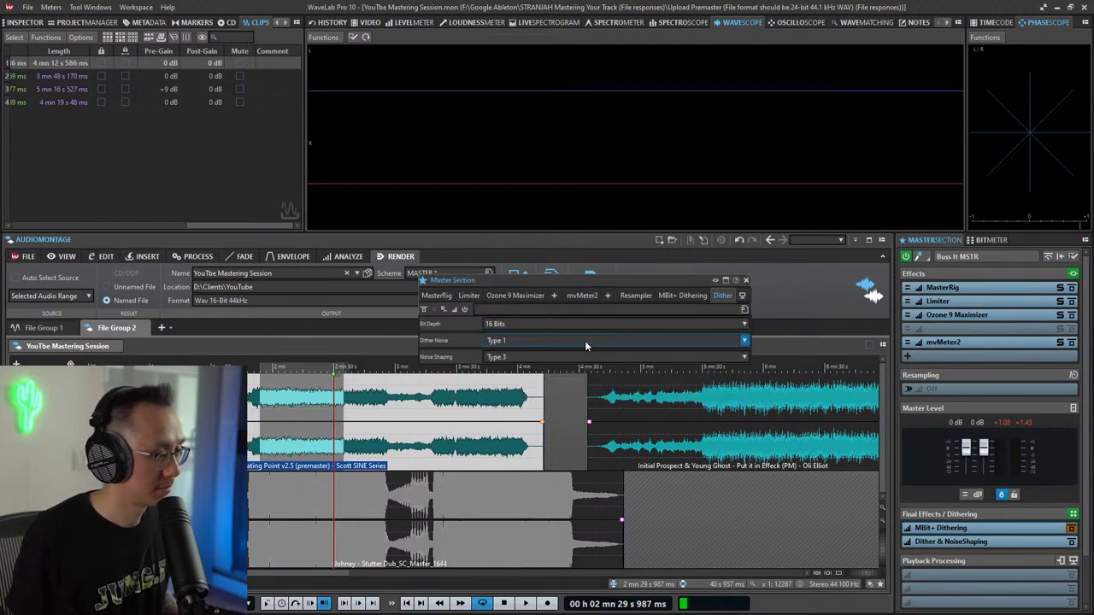
click(572, 354)
click(572, 413)
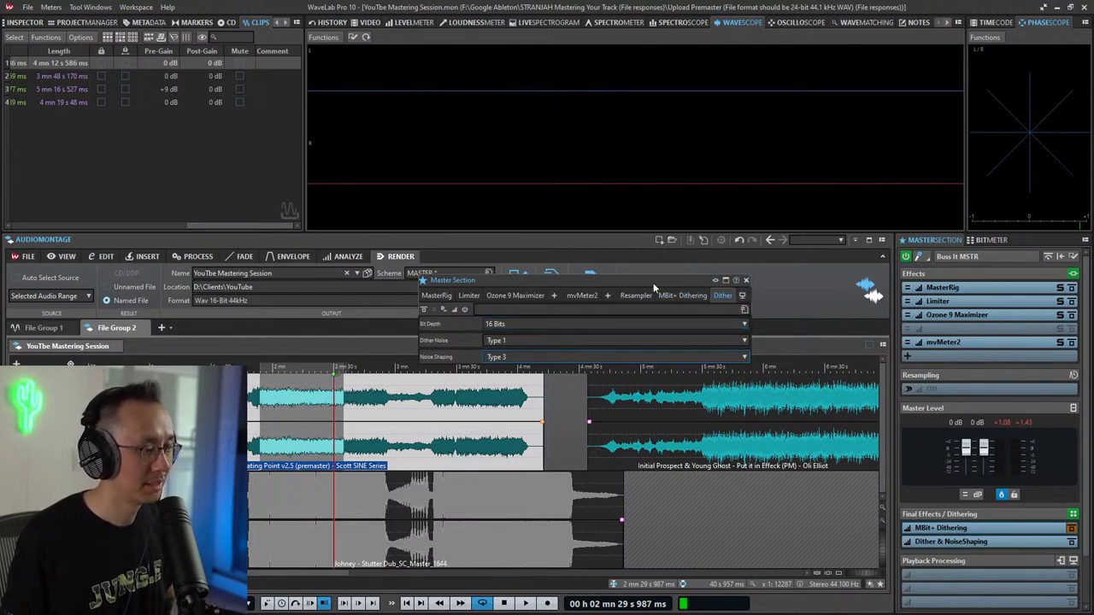
click(745, 281)
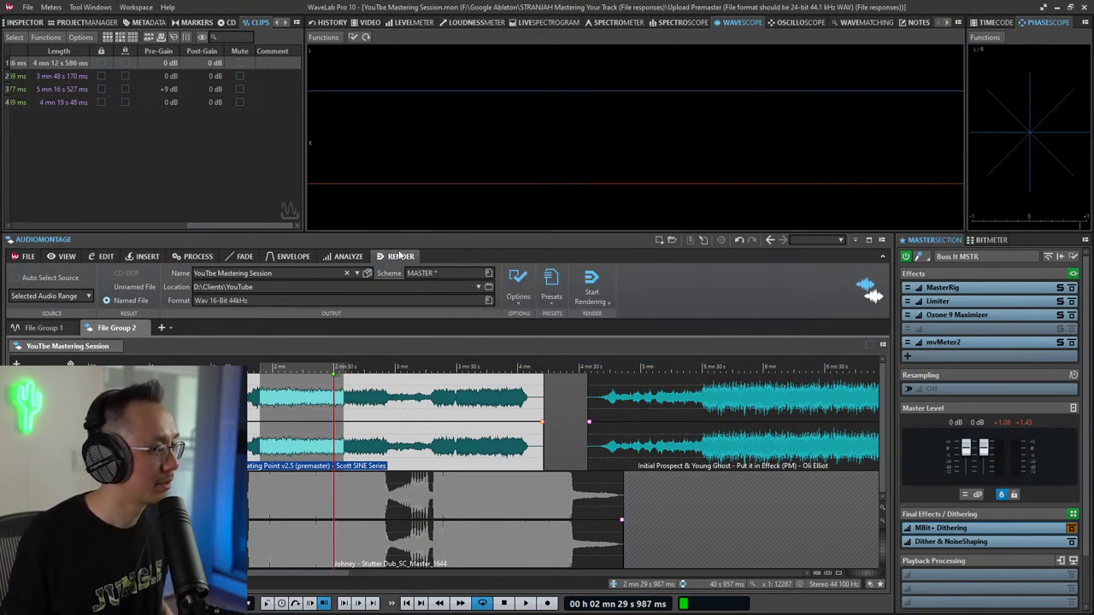
Step: Return to the render settings and select the audio range from the gap after the premaster back to the montage start
click(27, 257)
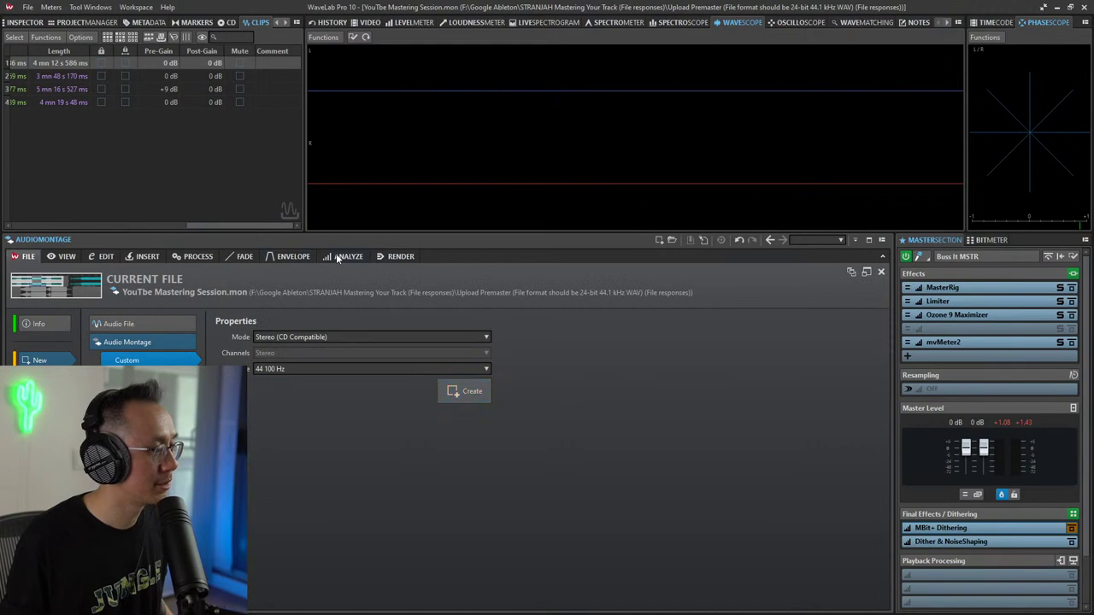
click(399, 255)
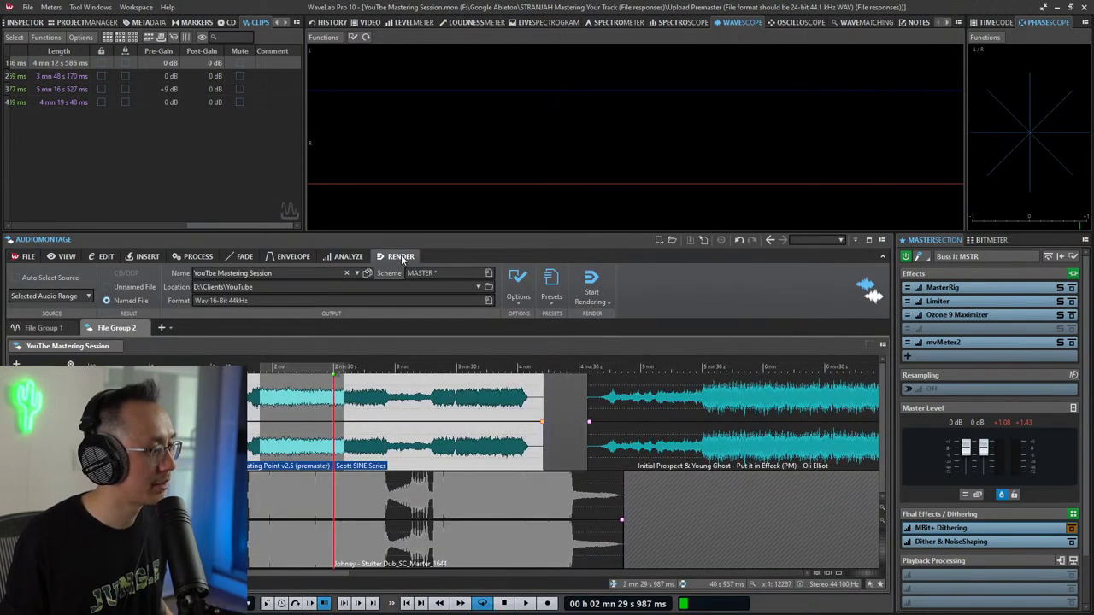
click(494, 445)
click(565, 440)
drag(560, 425, 81, 427)
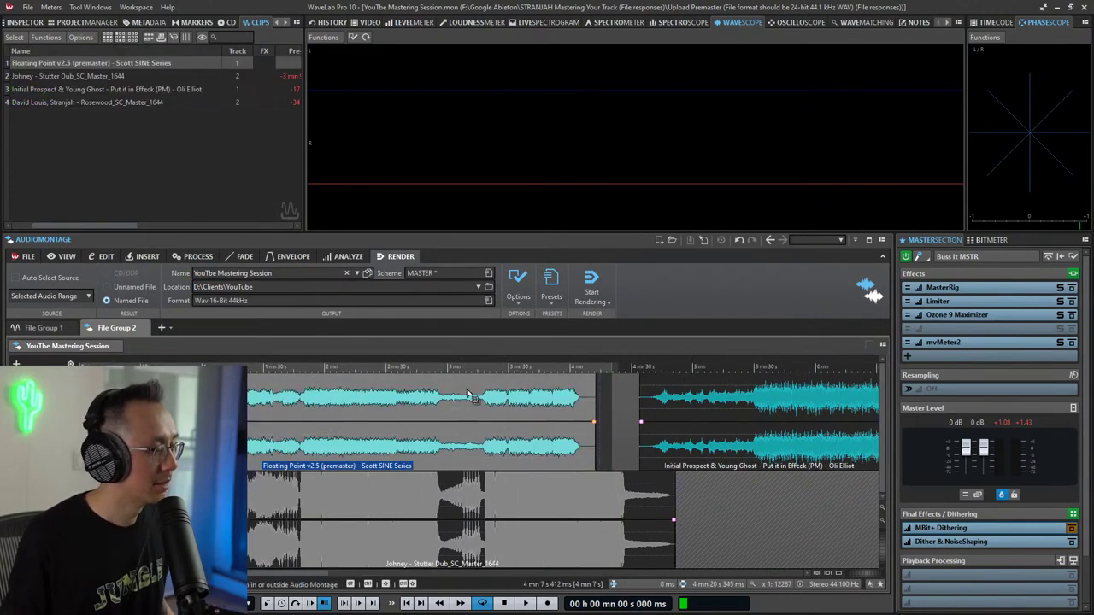
Step: Audition the premaster's ending and trim its silent tail to about 4 mn 10 s with a short fade-out at the end
scroll(598, 416, up, 3)
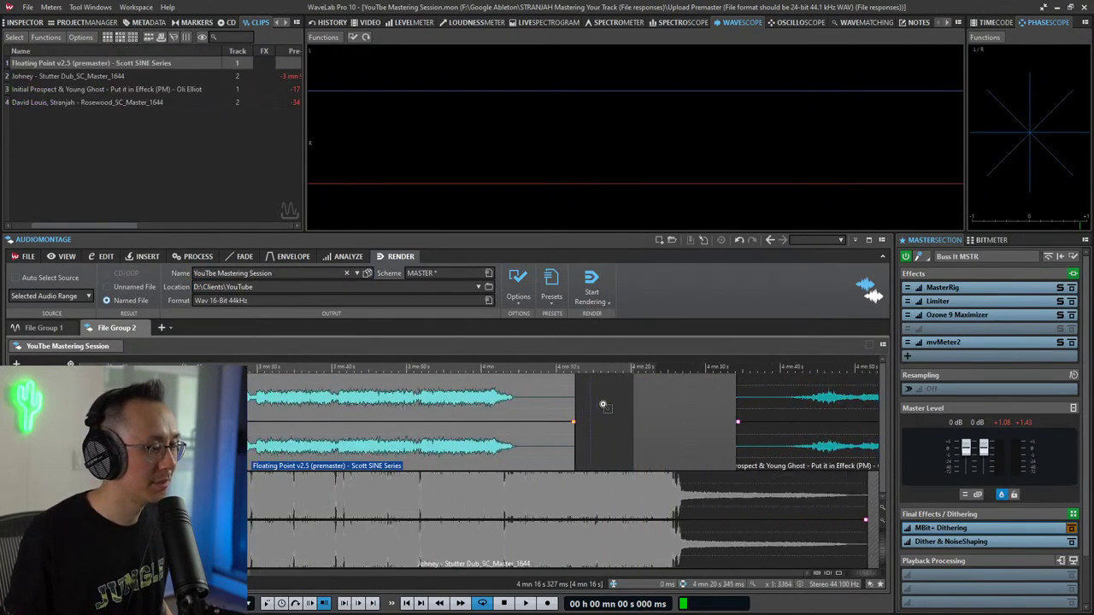
click(510, 415)
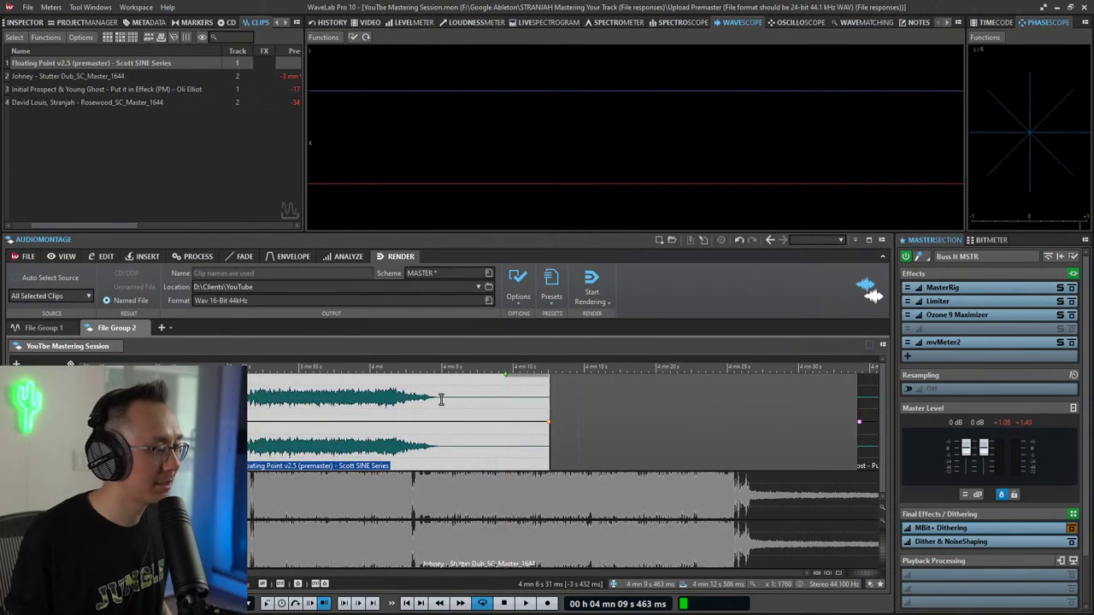
click(411, 409)
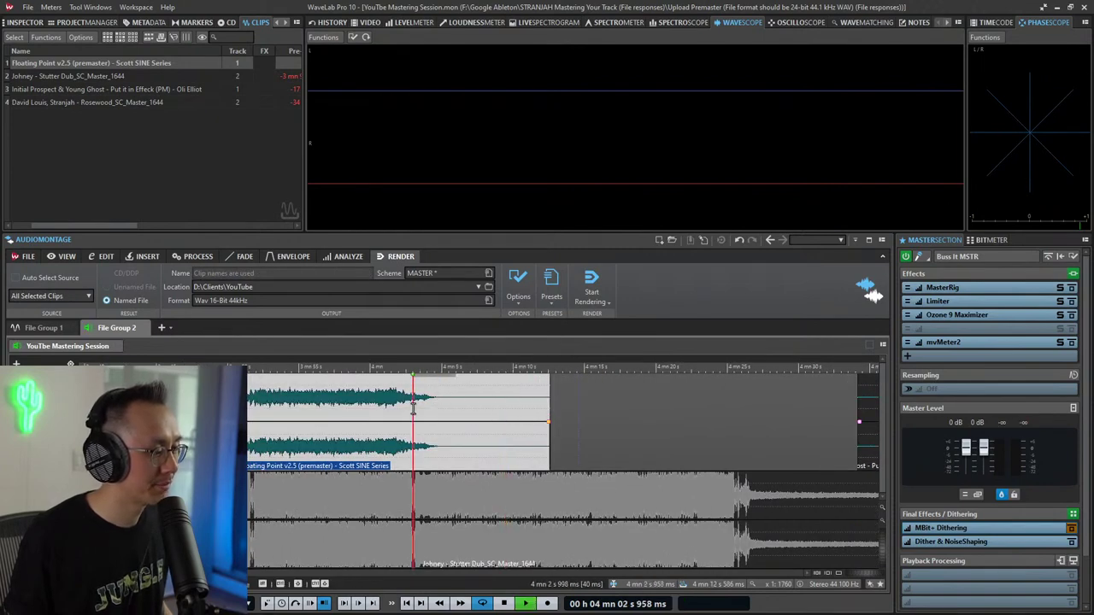
key(space)
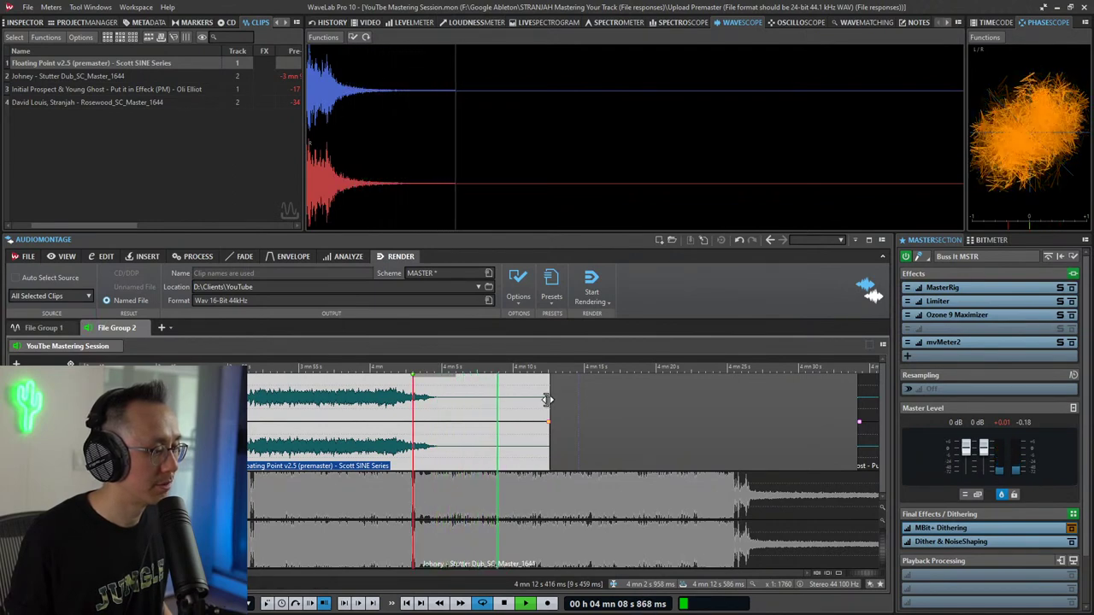
key(space)
drag(551, 401, 470, 426)
scroll(552, 407, down, 5)
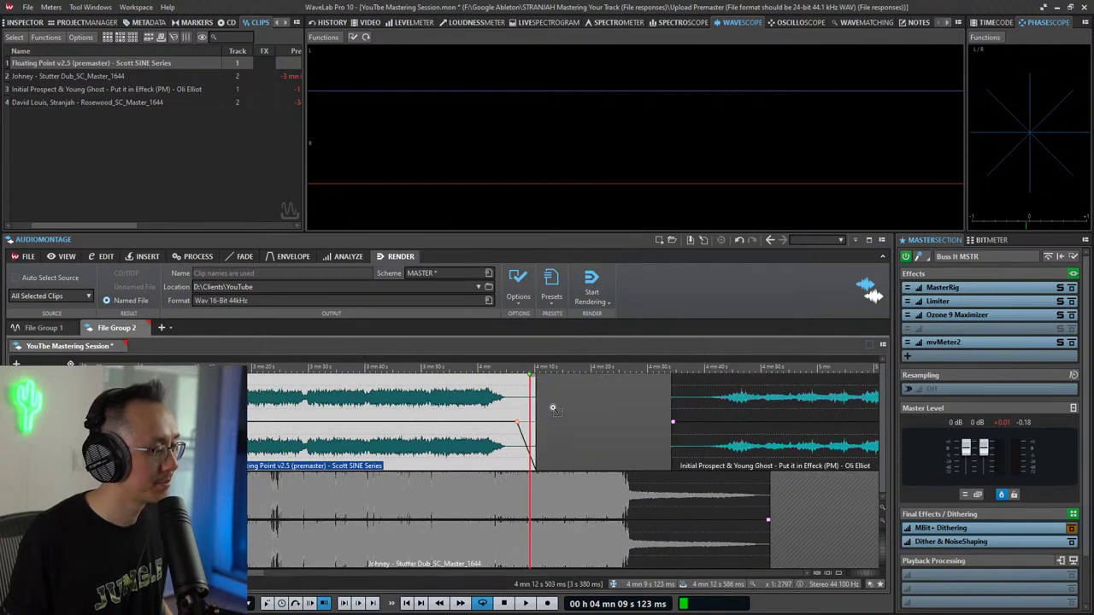
Step: Select the whole premaster clip on the first track as the audio to render
click(335, 451)
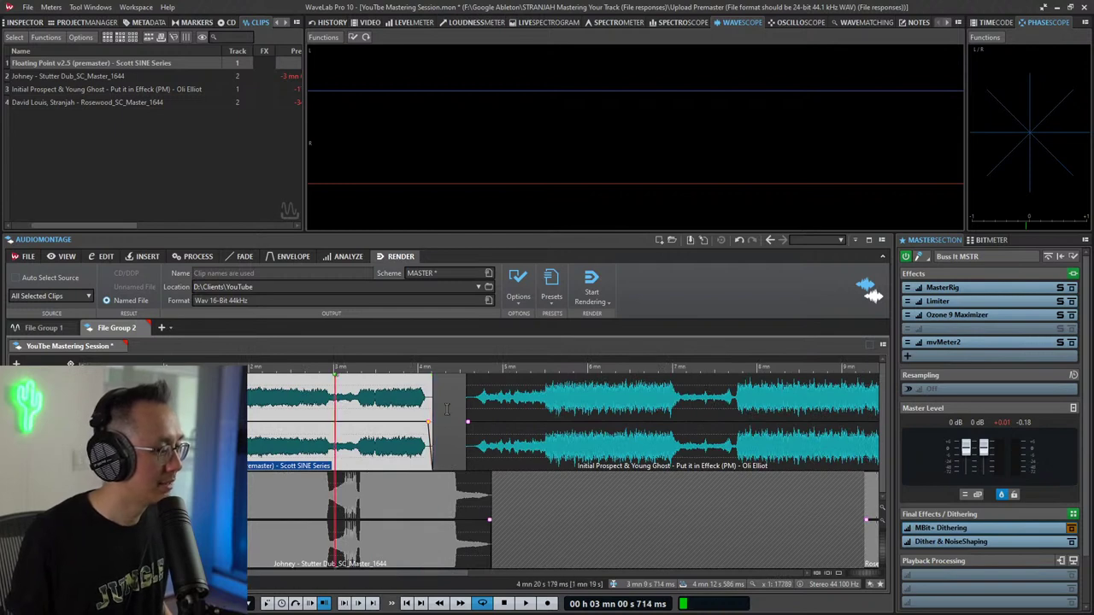
double_click(345, 457)
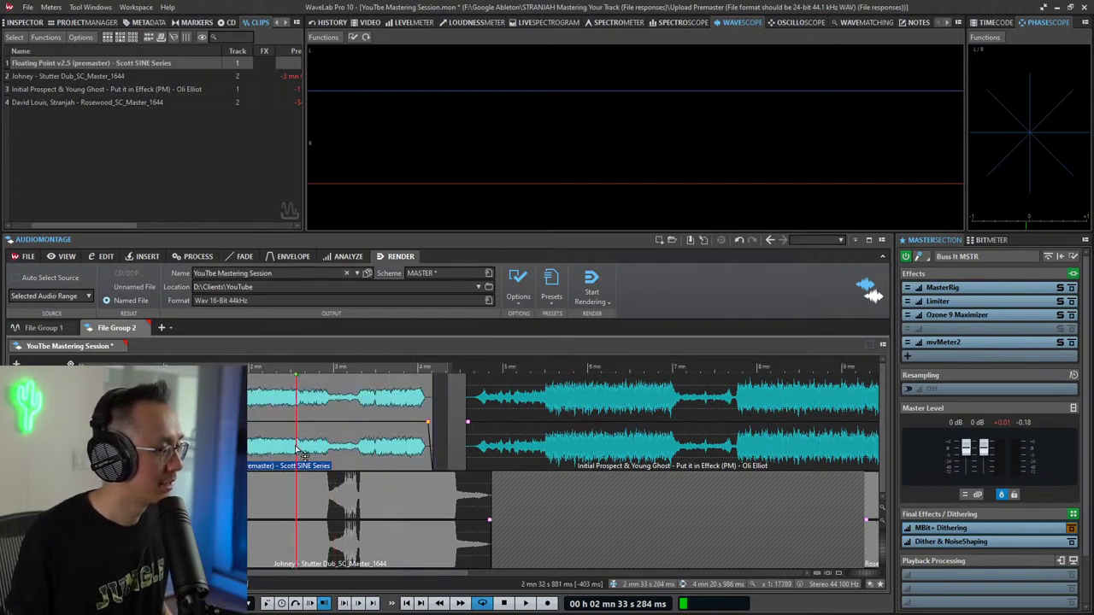
click(436, 423)
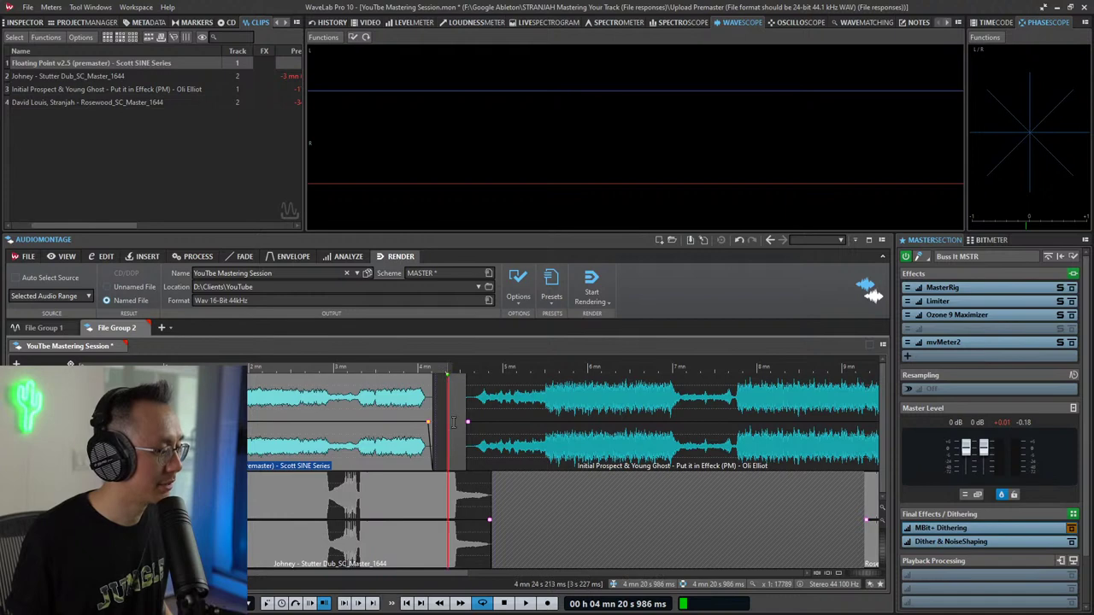
click(454, 436)
click(355, 448)
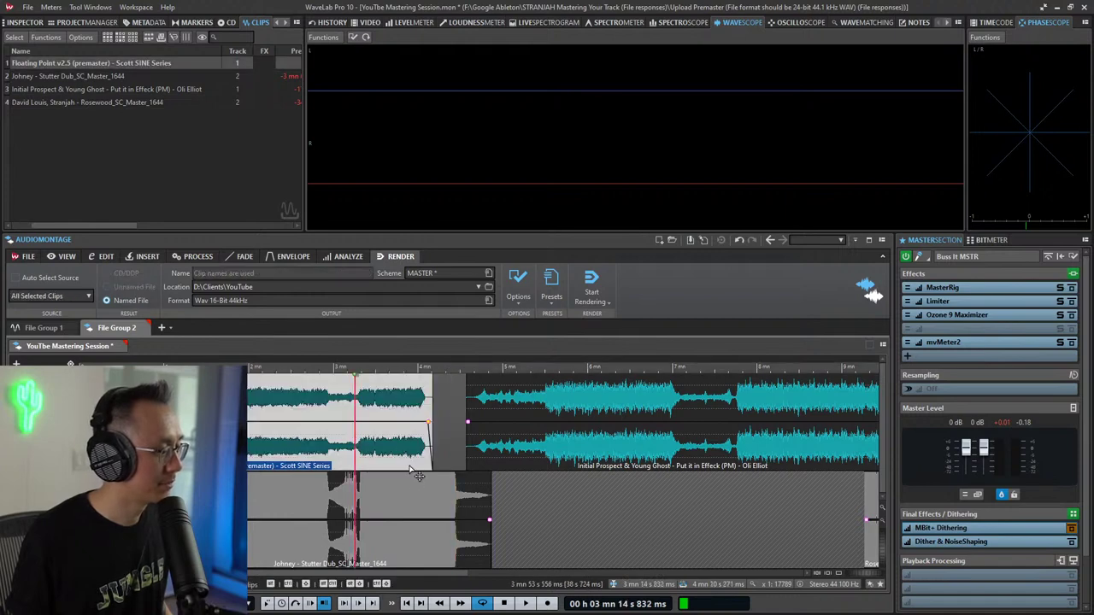
drag(355, 385, 378, 386)
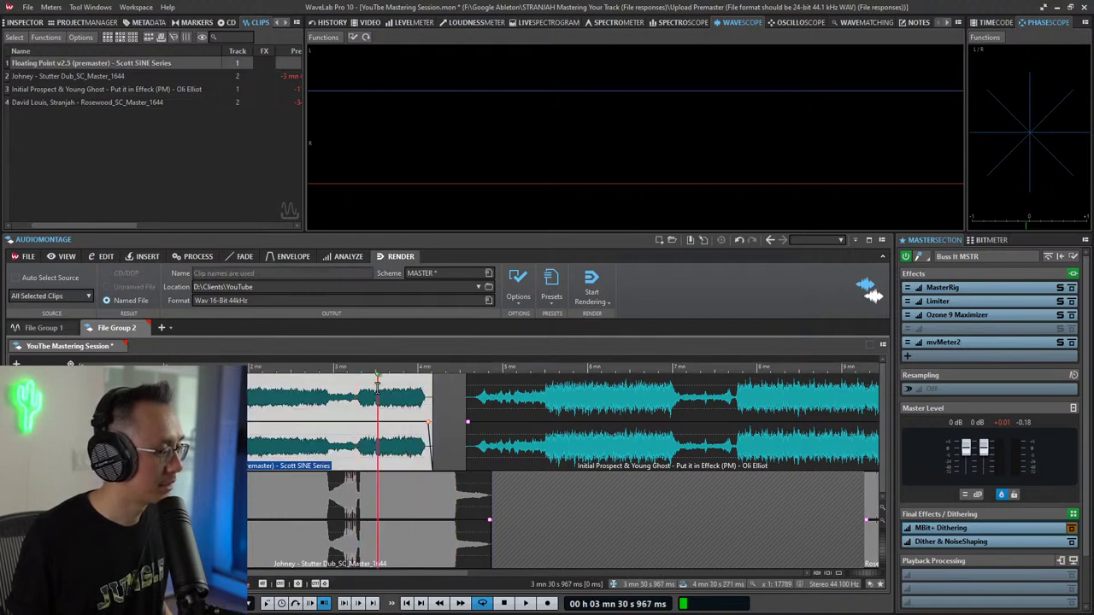
click(435, 412)
drag(436, 410, 466, 409)
click(518, 410)
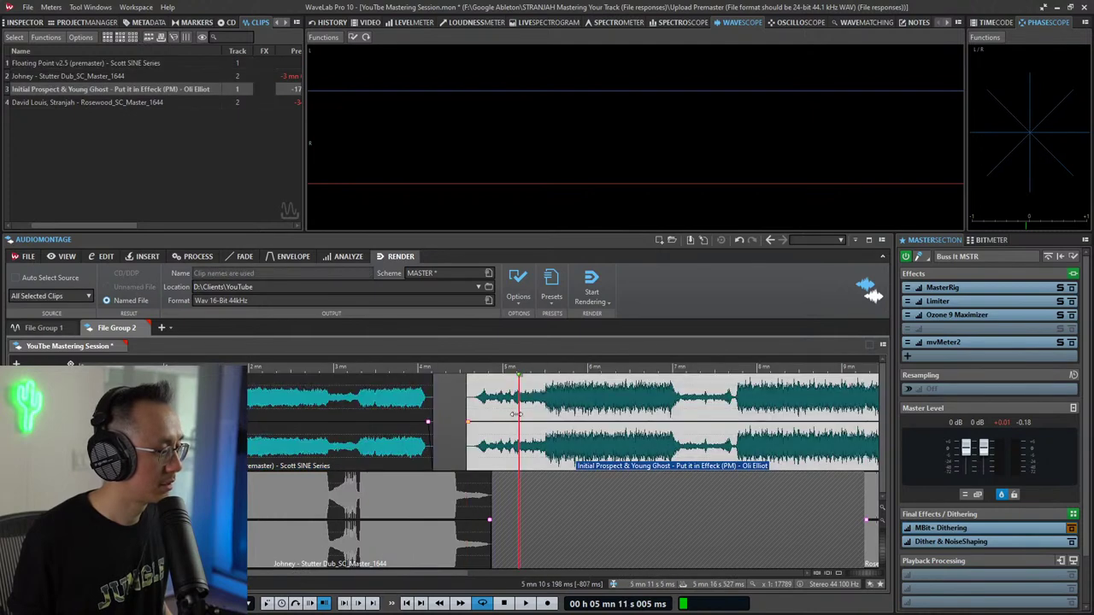
click(403, 402)
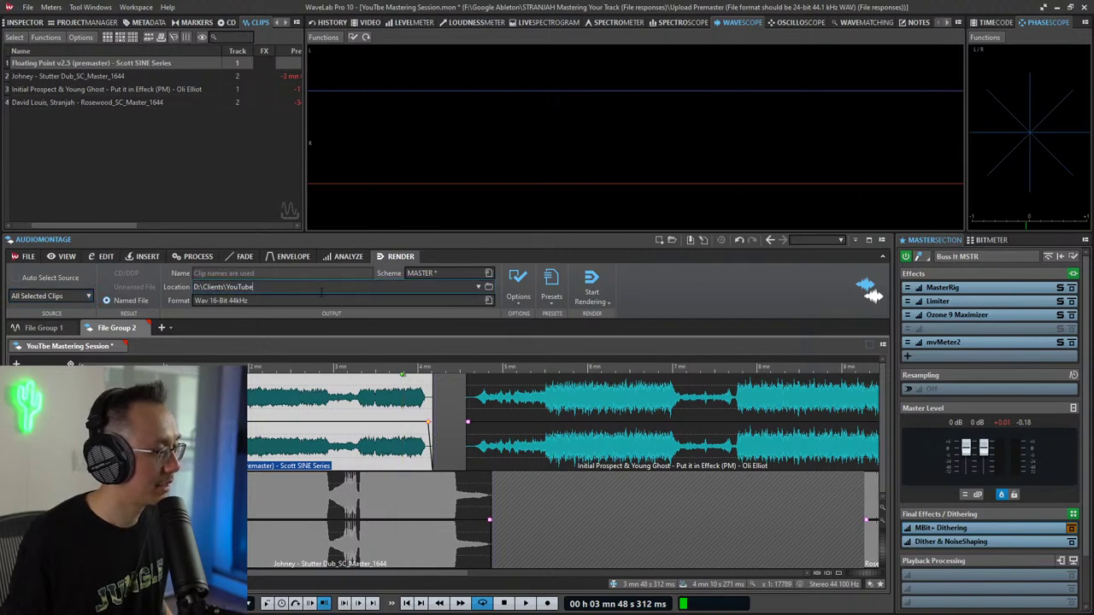
Step: Set the render location to the MASTER subfolder, D:\Clients\YouTube\MASTER
click(361, 289)
text(\)
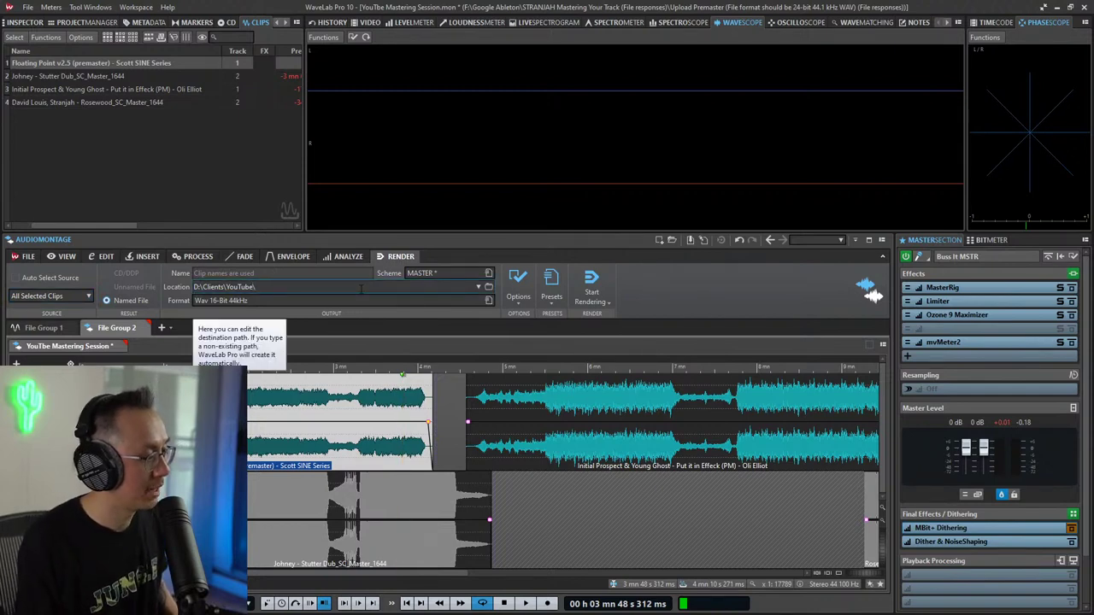
text(MASTER)
key(BackSpace)
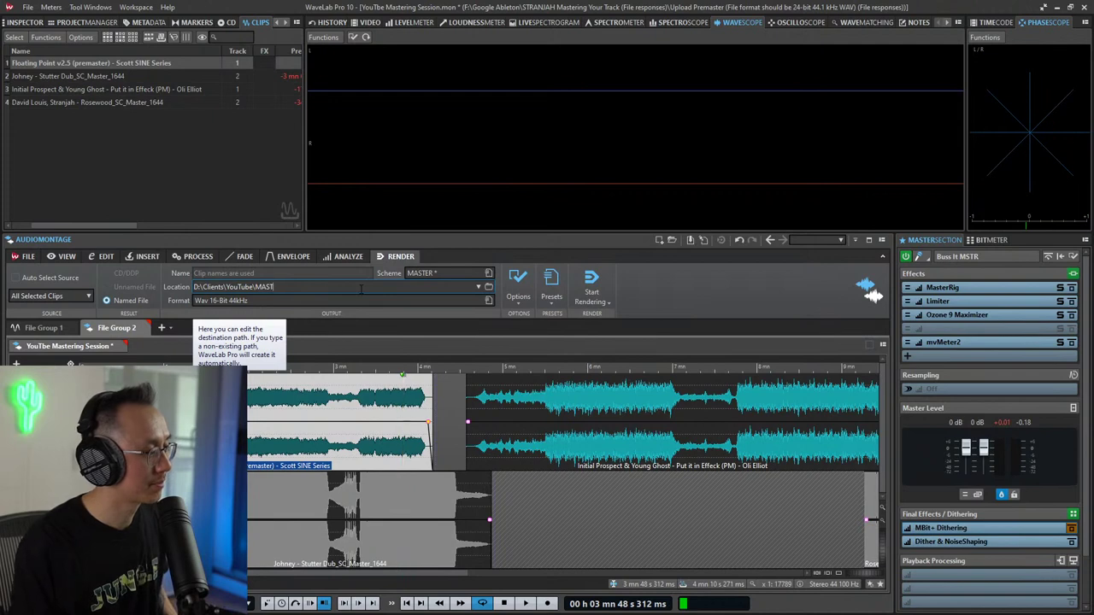
text(TER)
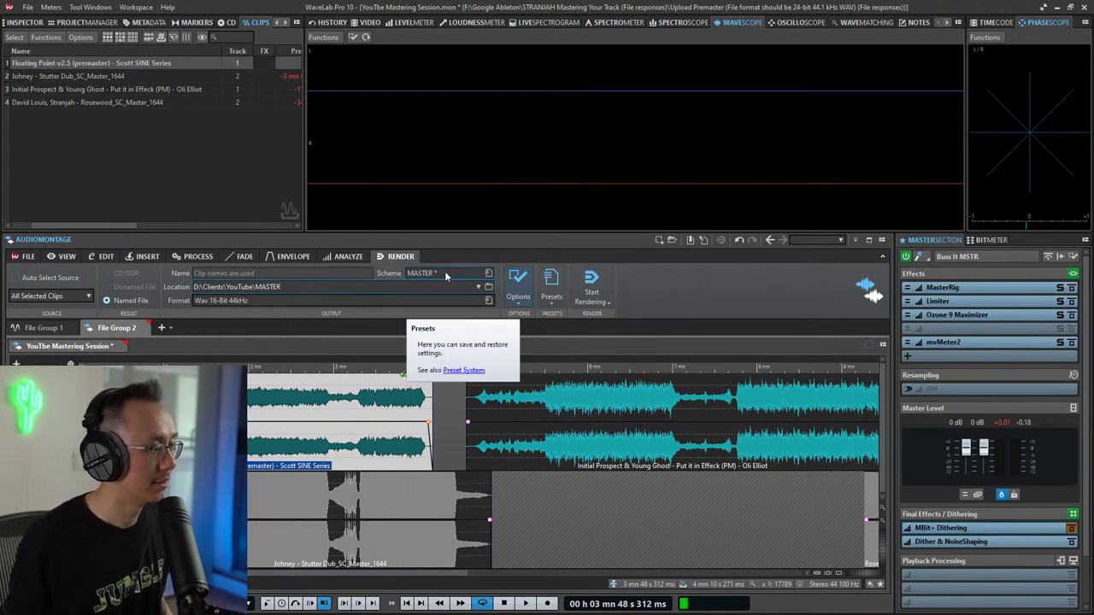
Step: Remove and re-add the custom text 4416-MASTER after the clip name in the naming scheme, and render the selected clip
click(489, 273)
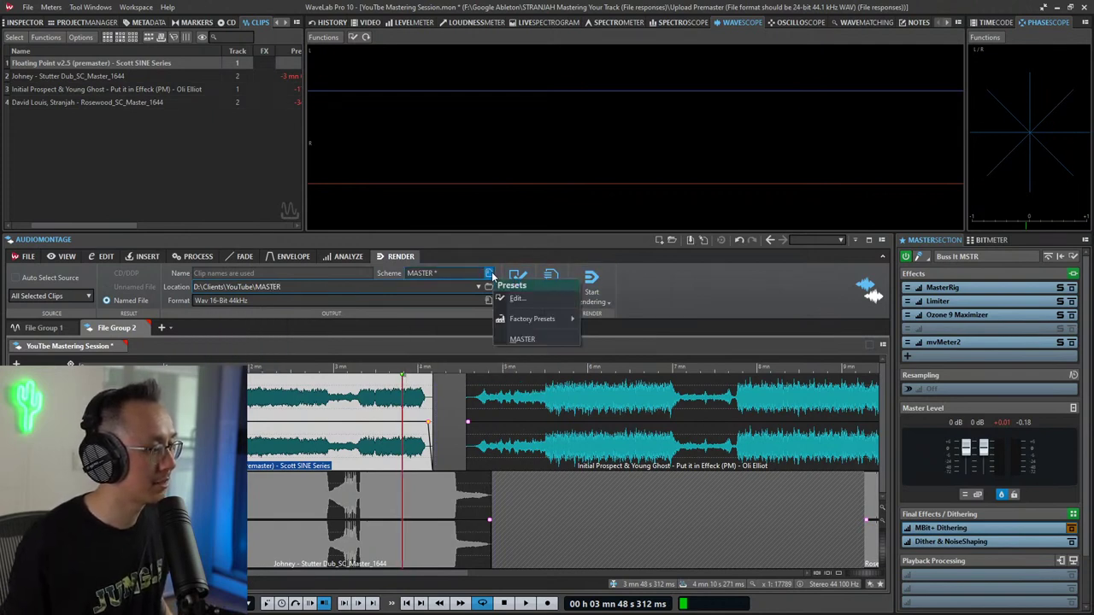
click(512, 299)
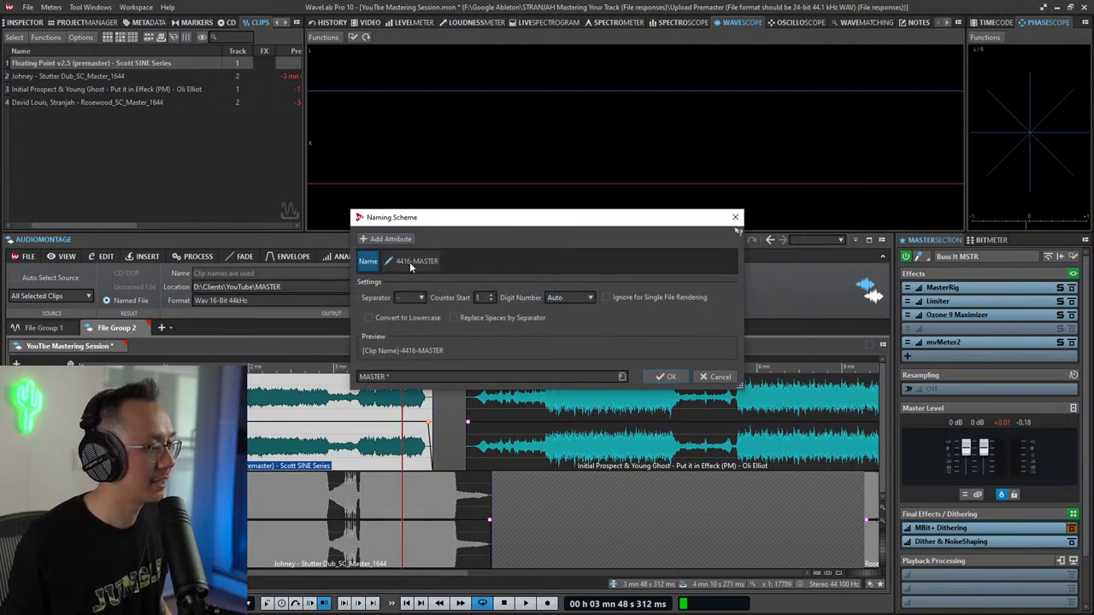
click(415, 264)
click(406, 278)
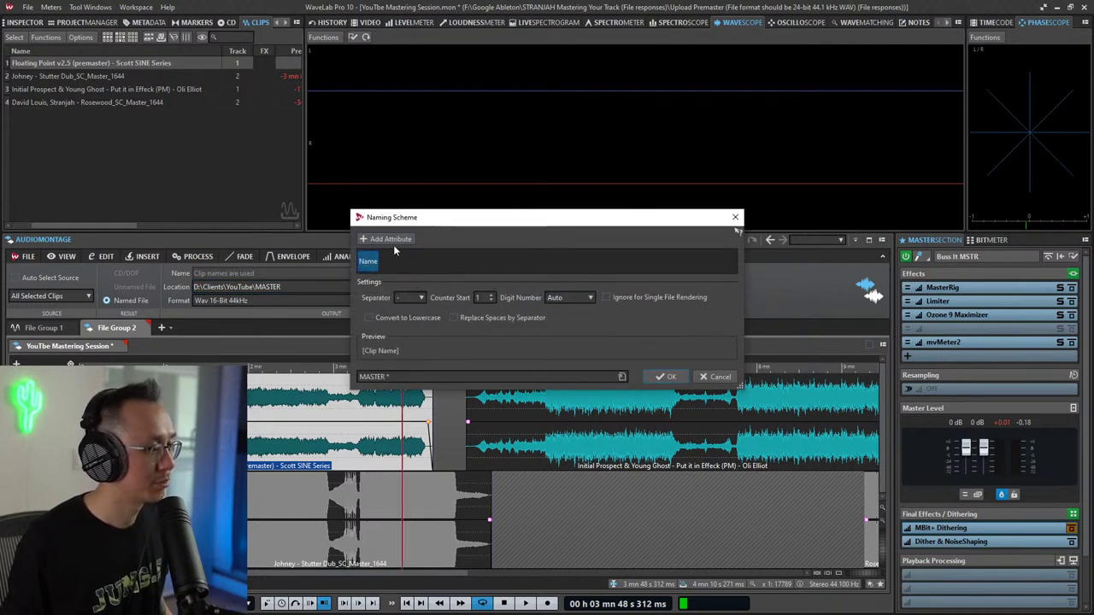
click(390, 241)
click(412, 272)
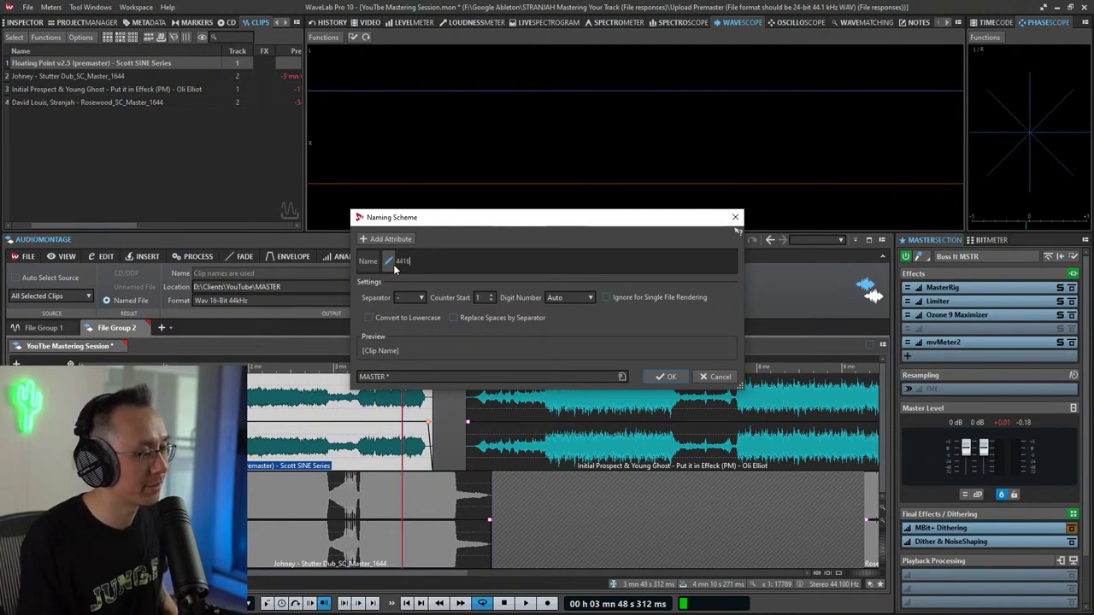
text(-MASTER)
key(Return)
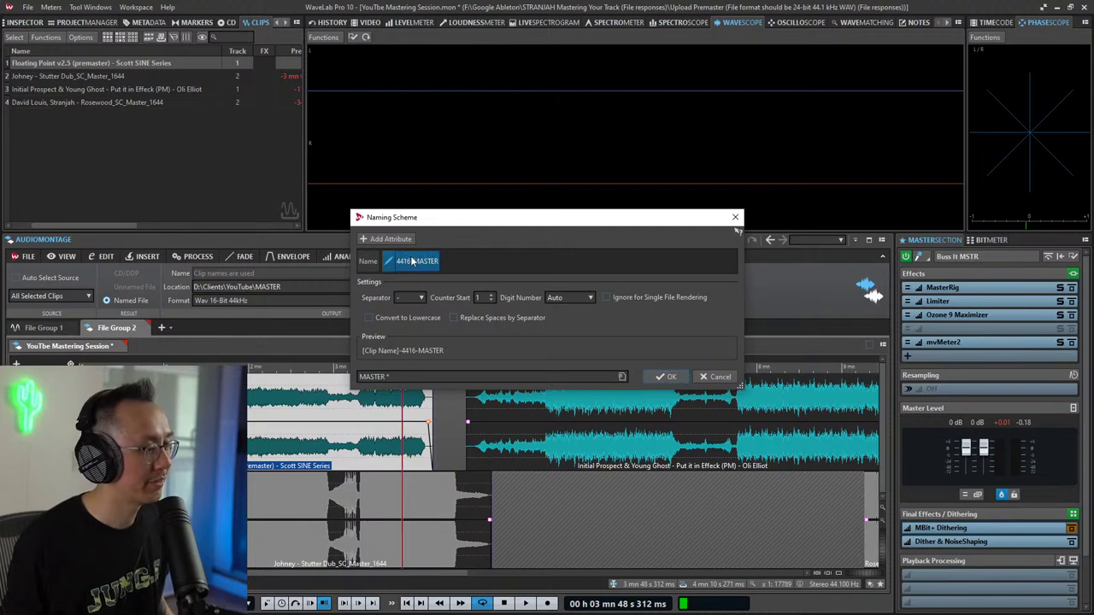
click(666, 376)
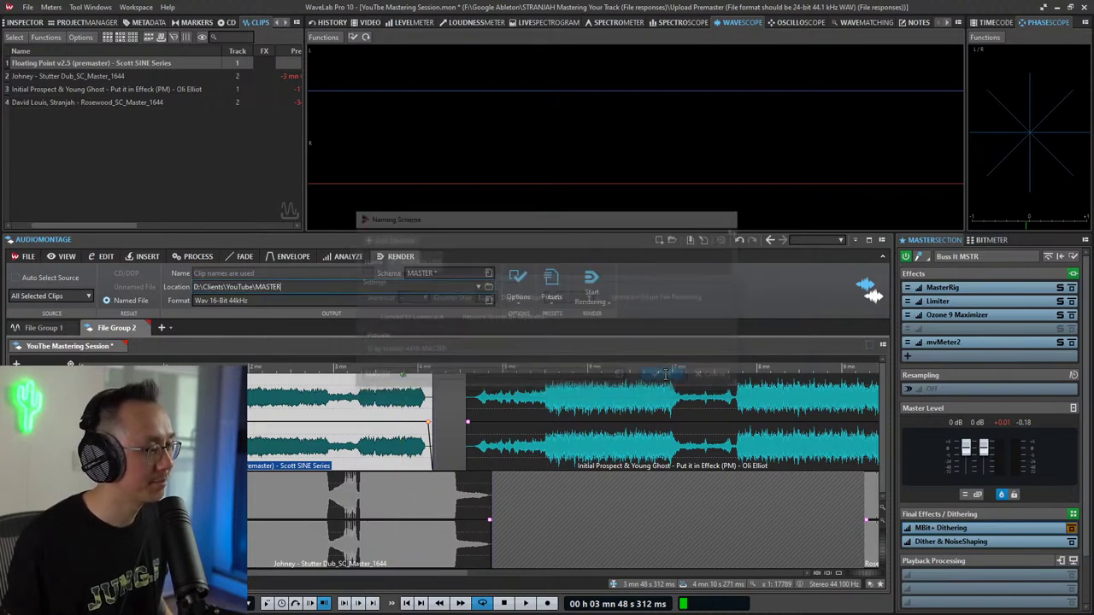
click(592, 282)
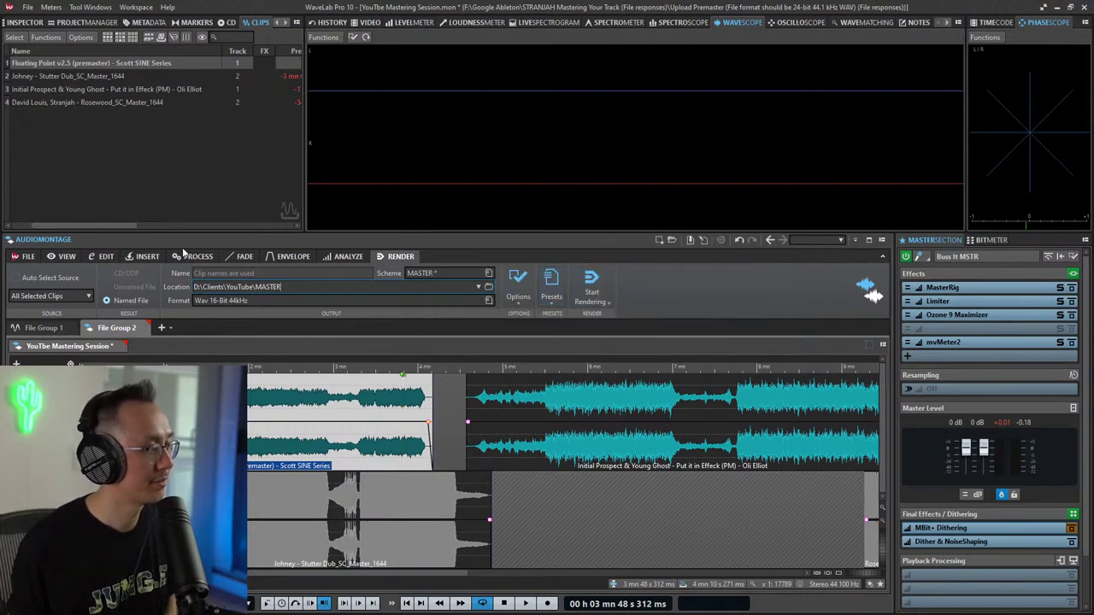
Step: Look for the rendered audio file in the premaster upload folder under F:\Google Ableton and recheck the render location
click(25, 258)
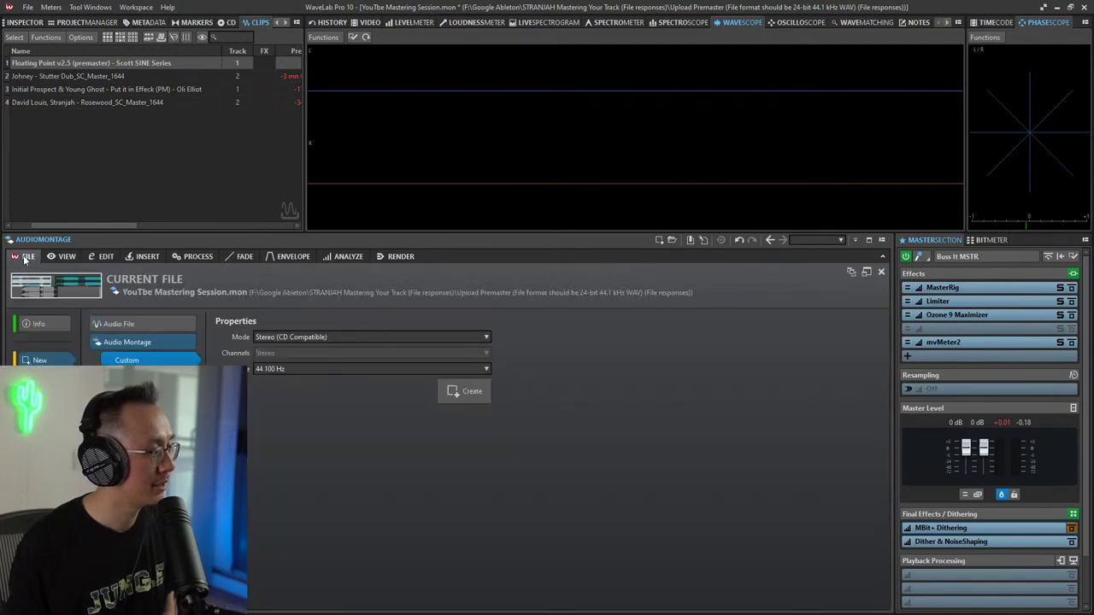
click(145, 323)
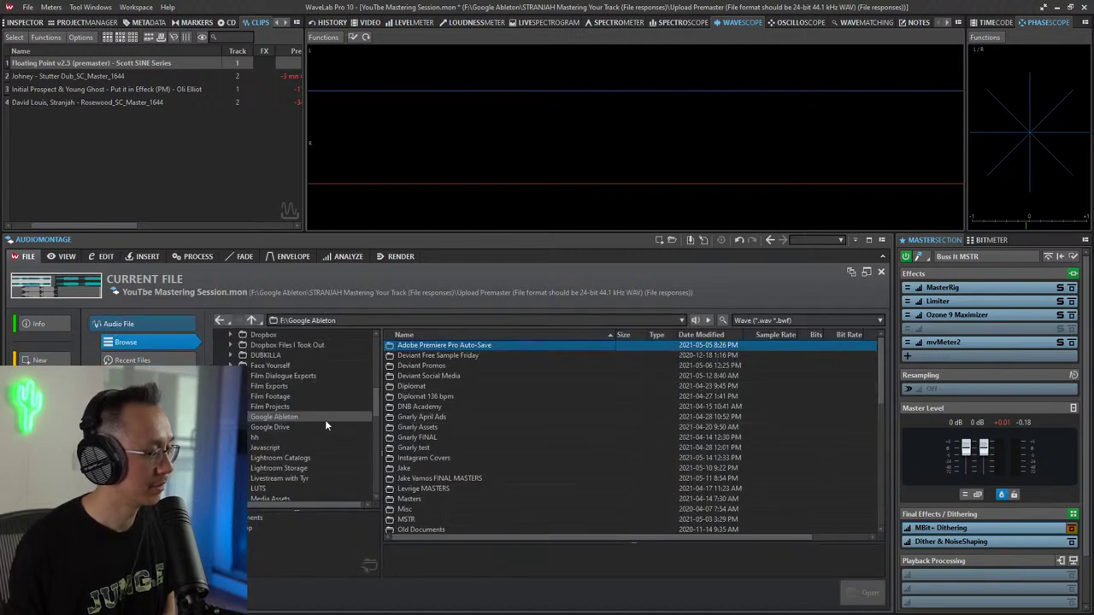
scroll(509, 440, down, 3)
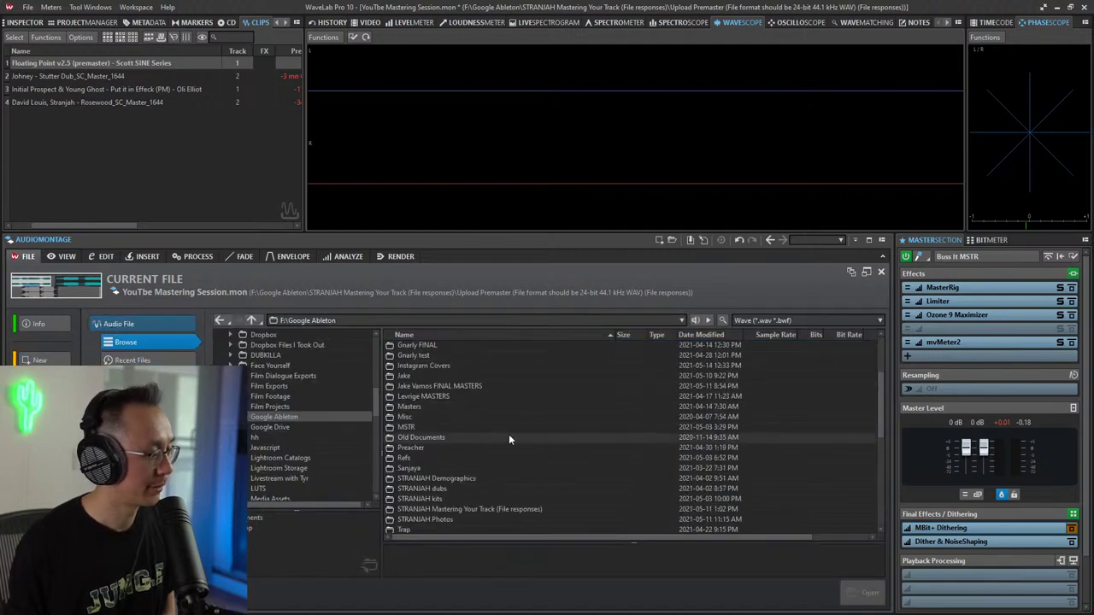
click(469, 510)
double_click(468, 509)
double_click(456, 355)
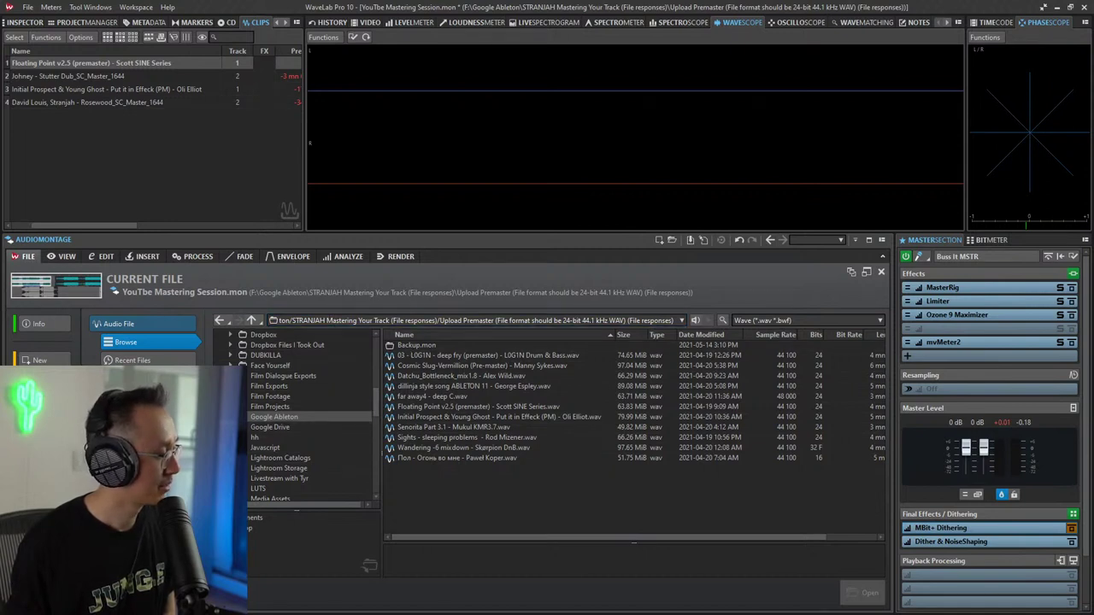
click(43, 432)
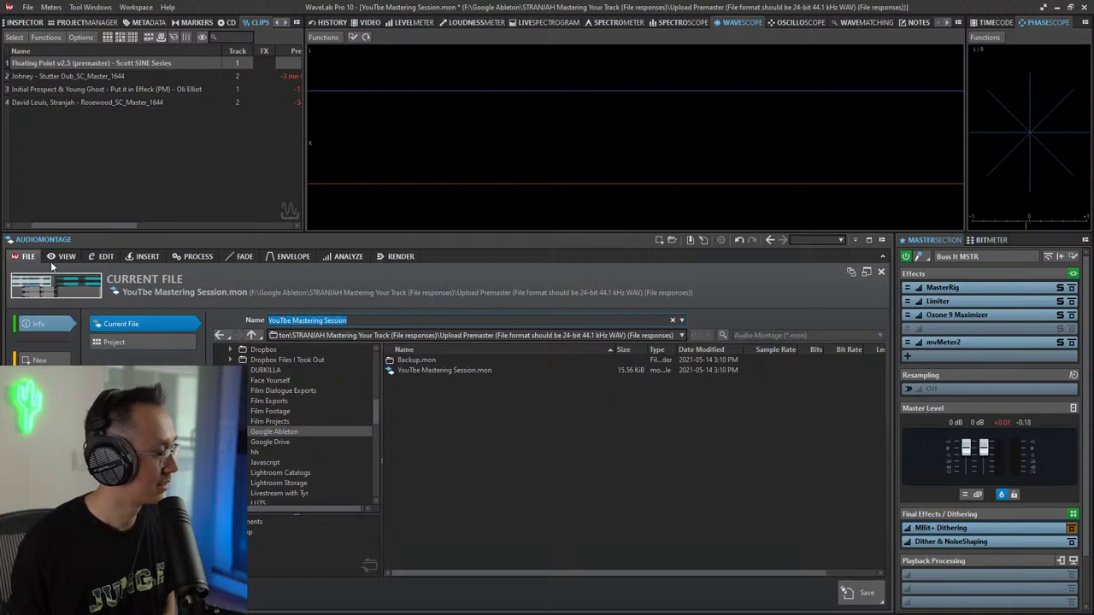
click(411, 258)
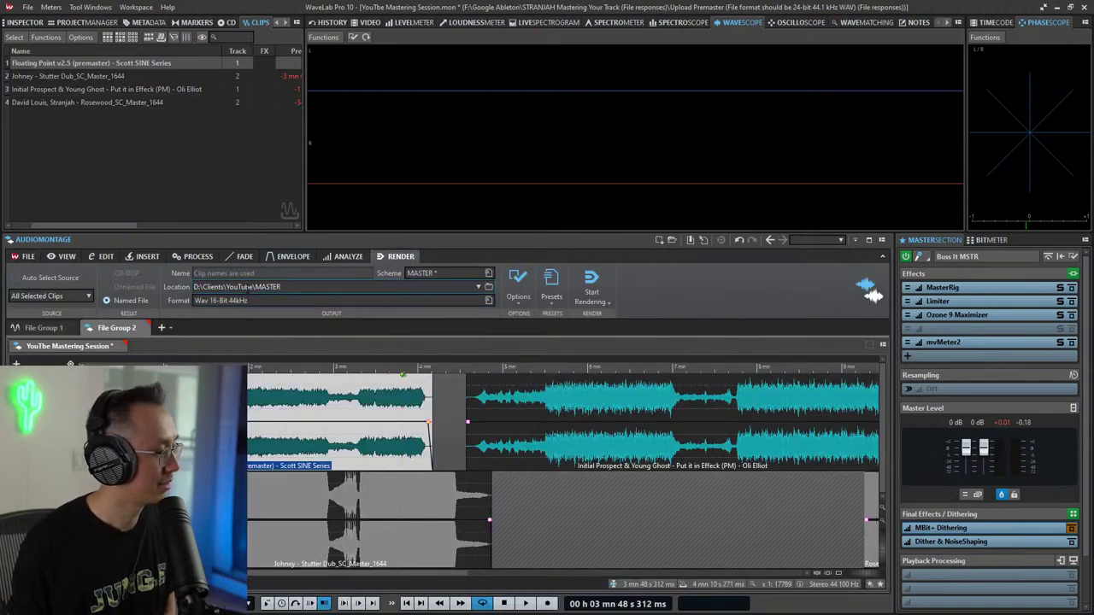
Step: Browse to D:\Clients\YouTube\MASTER and open the rendered 4416-MASTER wav file in the audio editor
click(23, 256)
scroll(264, 385, up, 10)
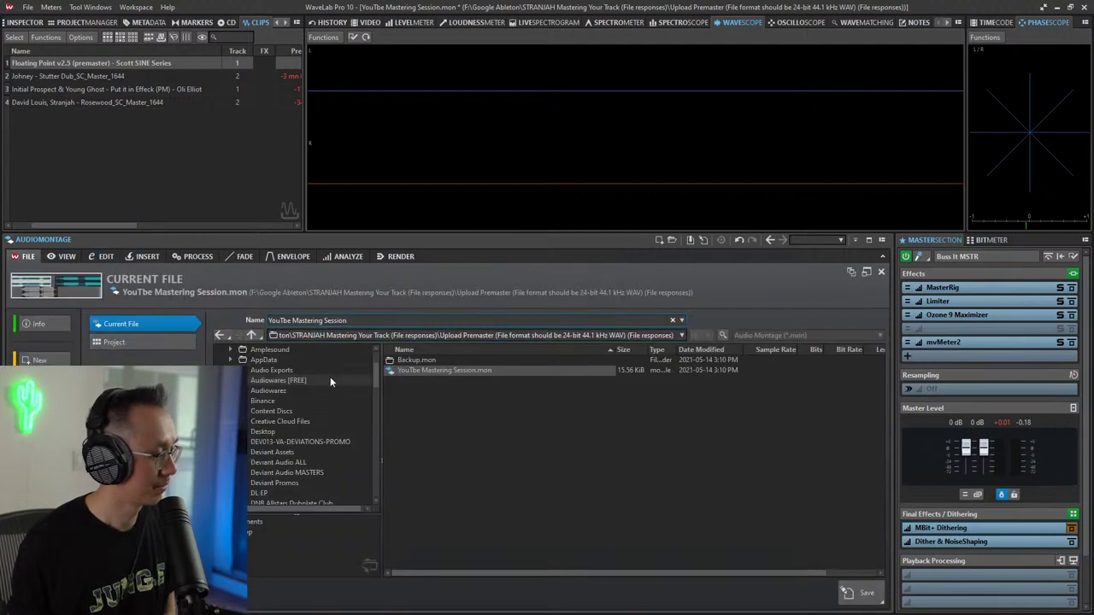
click(257, 360)
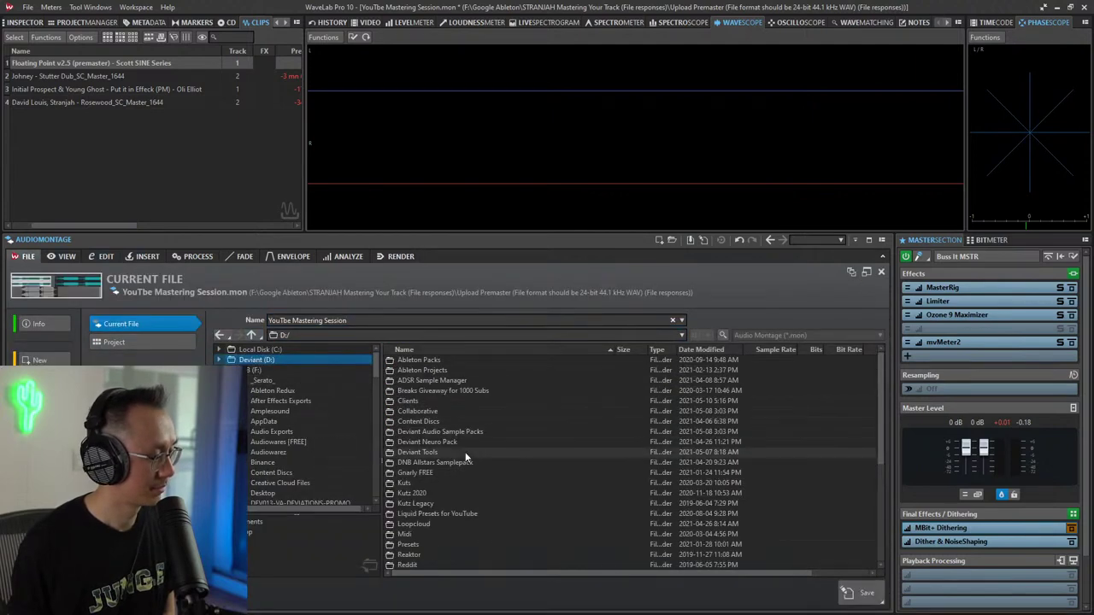
double_click(416, 402)
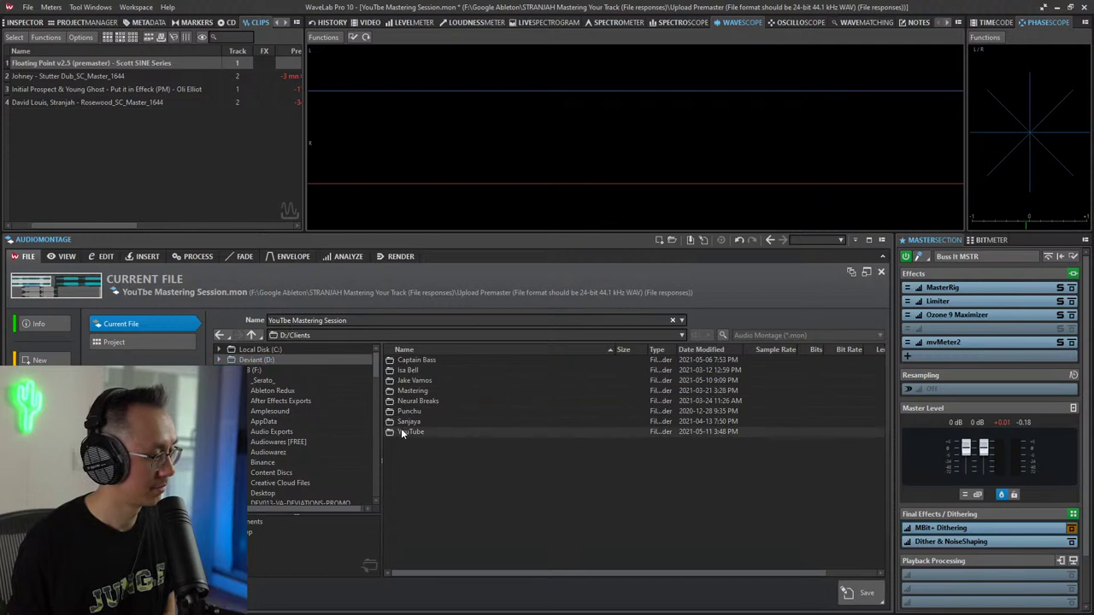
double_click(401, 430)
double_click(419, 362)
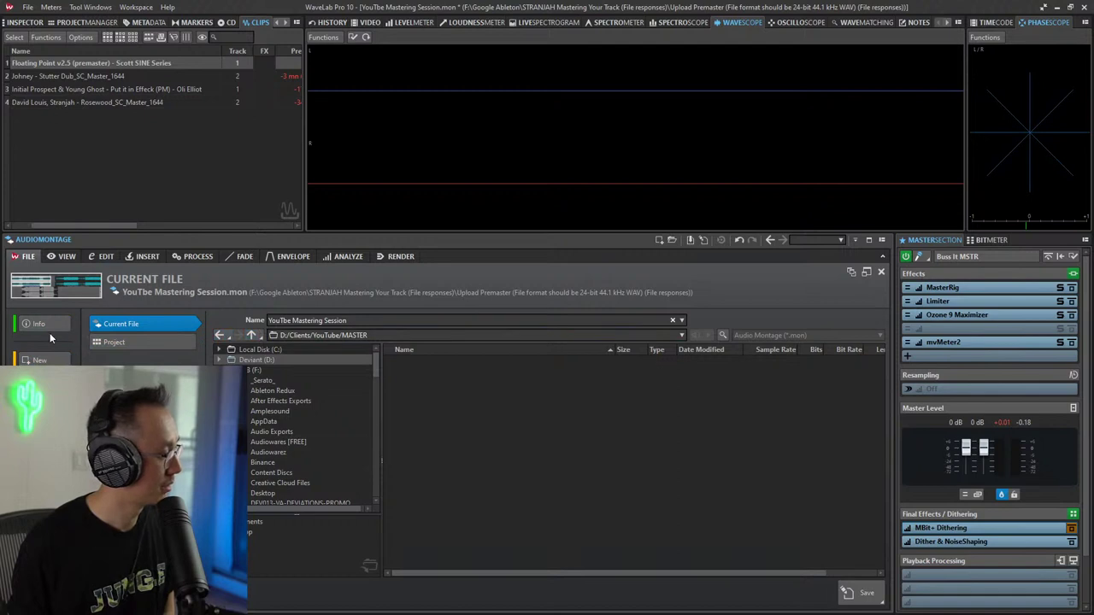
click(42, 379)
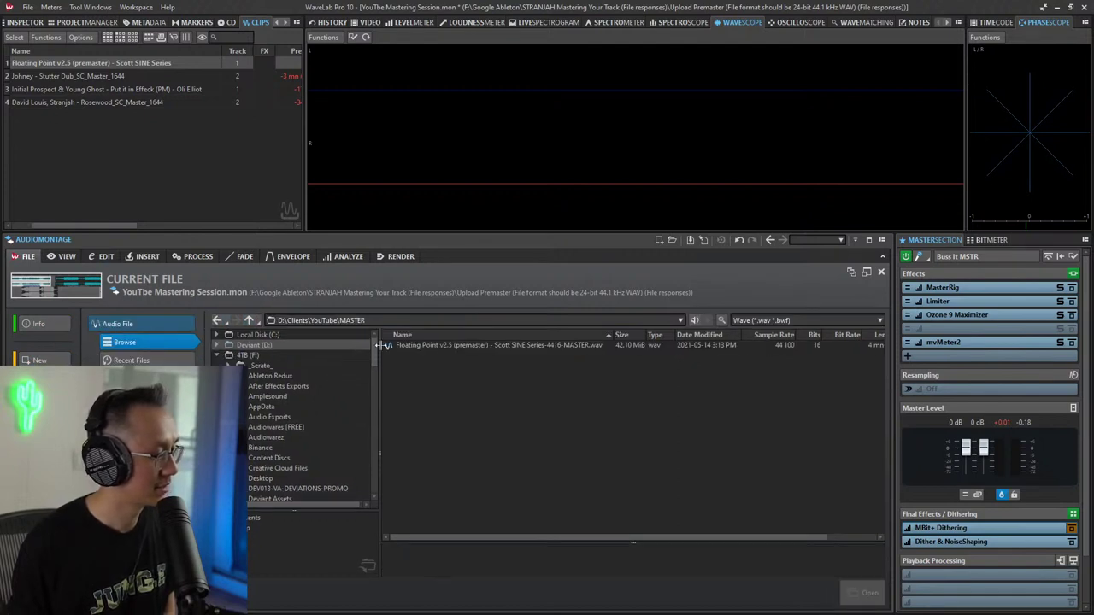
double_click(559, 346)
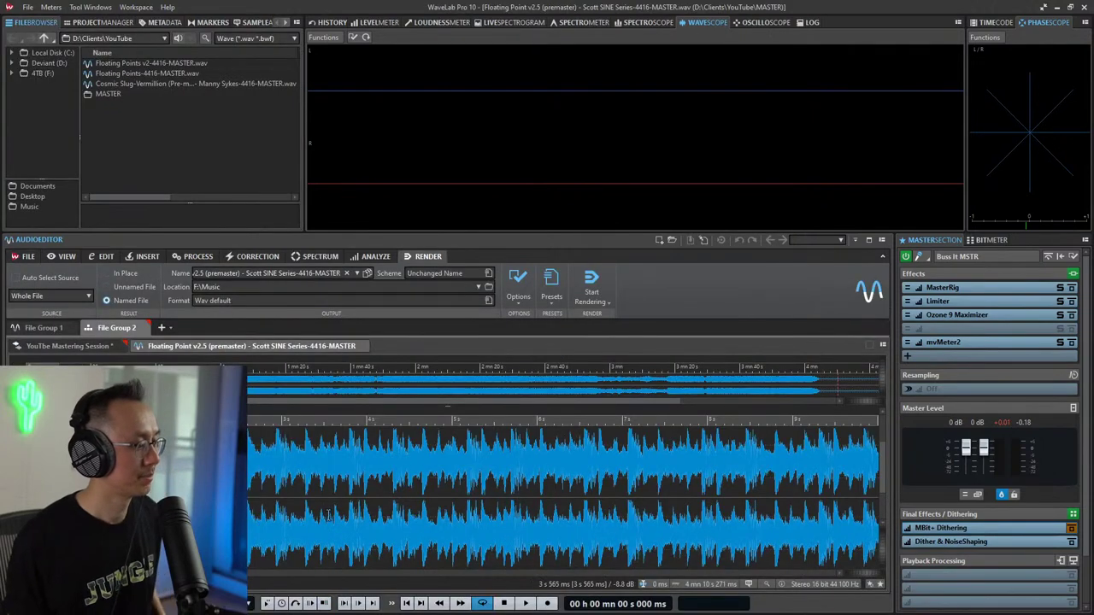
Step: Audition the very start of the rendered master and delete about its first 169 ms
scroll(319, 483, down, 5)
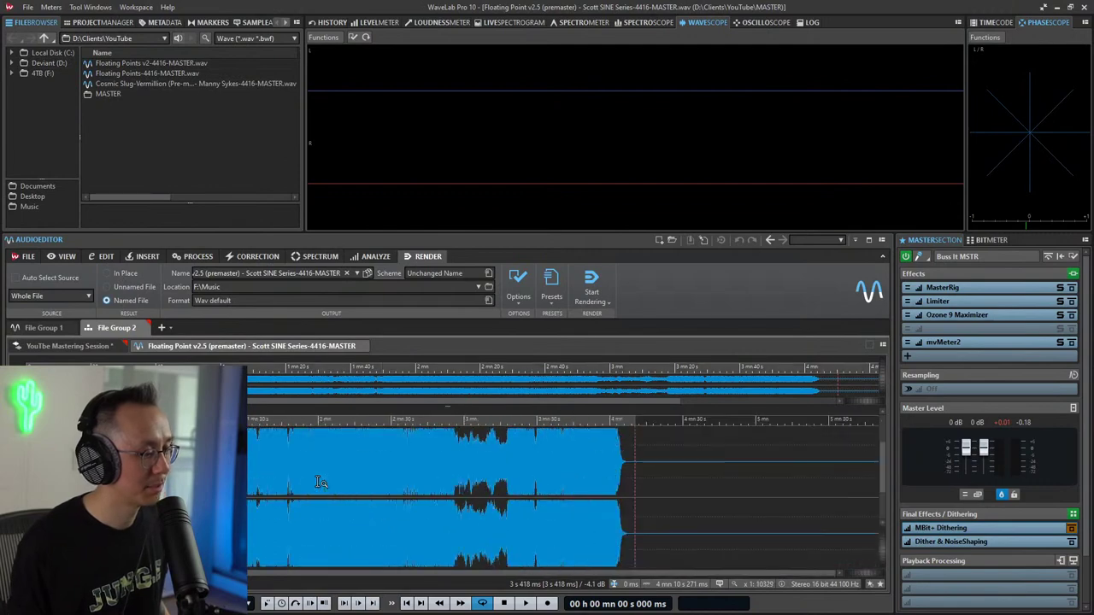
scroll(318, 483, up, 2)
scroll(318, 483, down, 2)
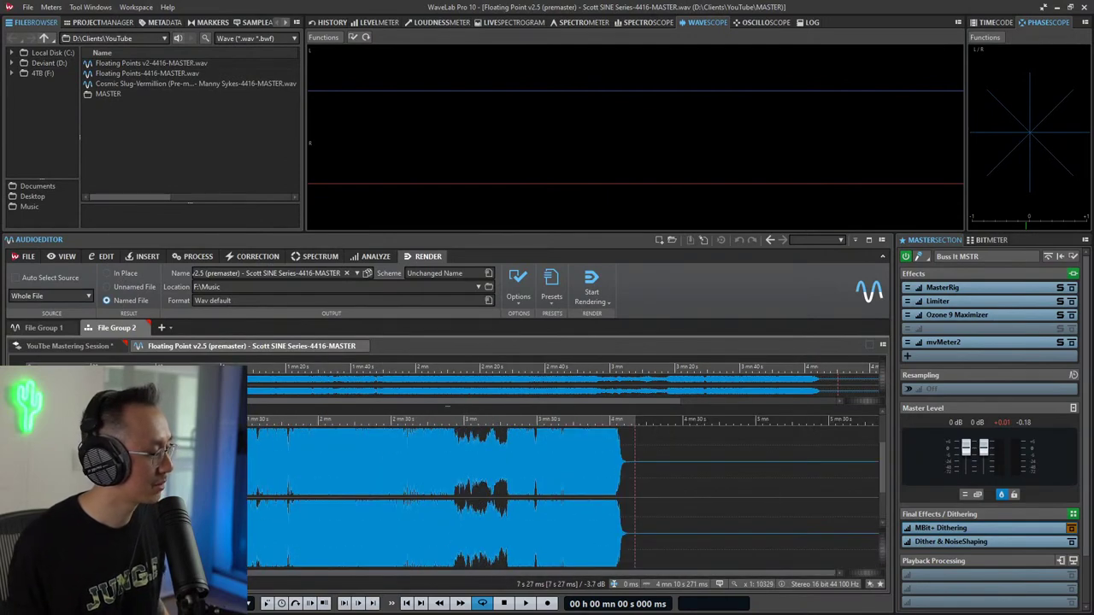
click(39, 483)
scroll(39, 482, up, 8)
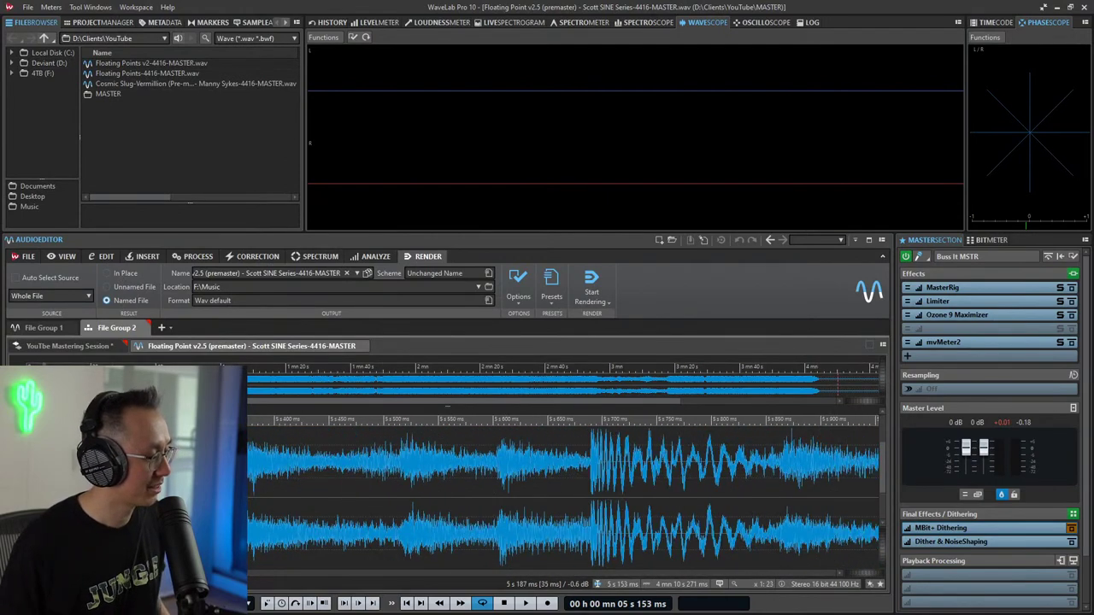
key(Home)
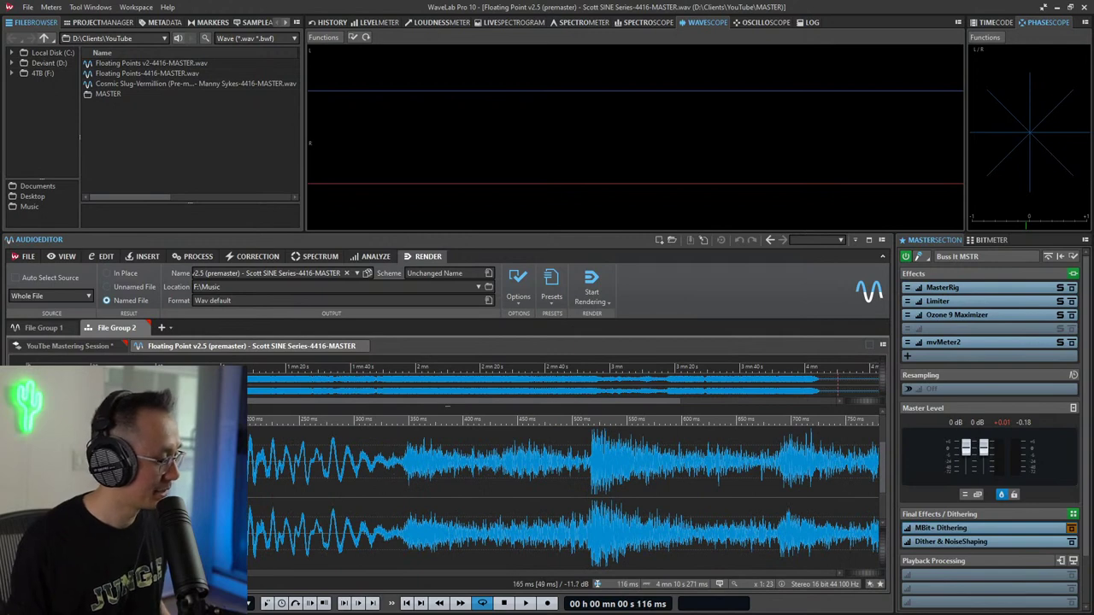
drag(211, 483, 107, 483)
click(209, 483)
key(space)
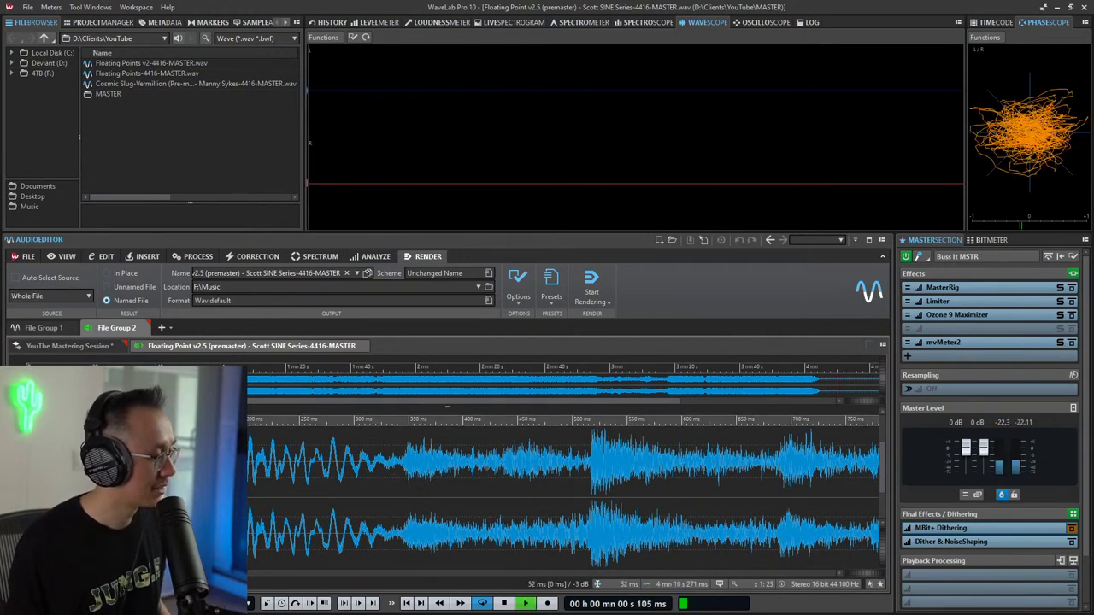
key(space)
drag(210, 483, 26, 483)
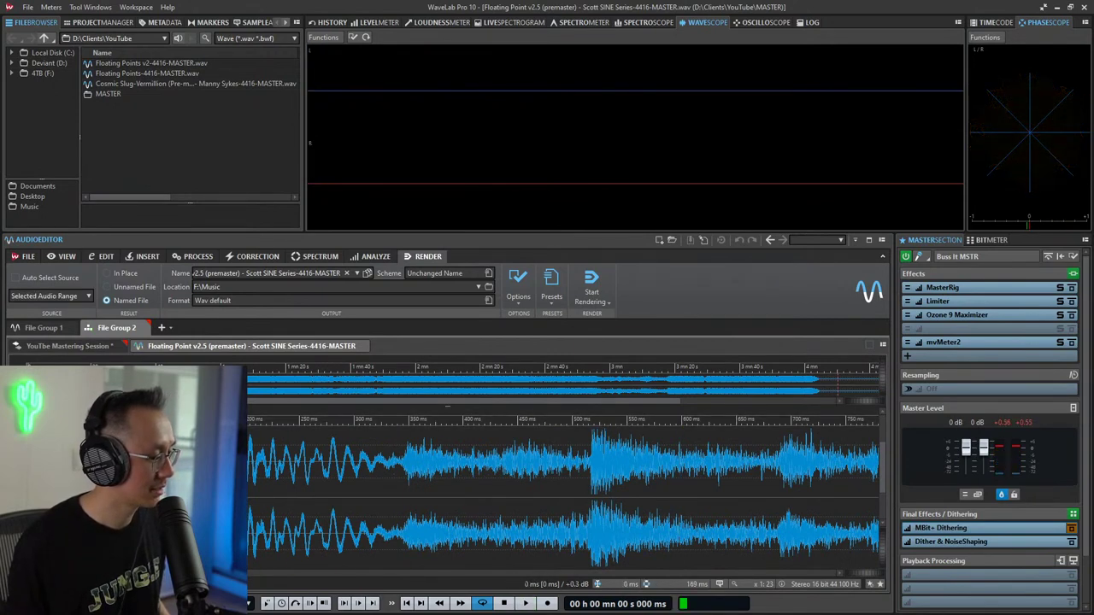
key(Delete)
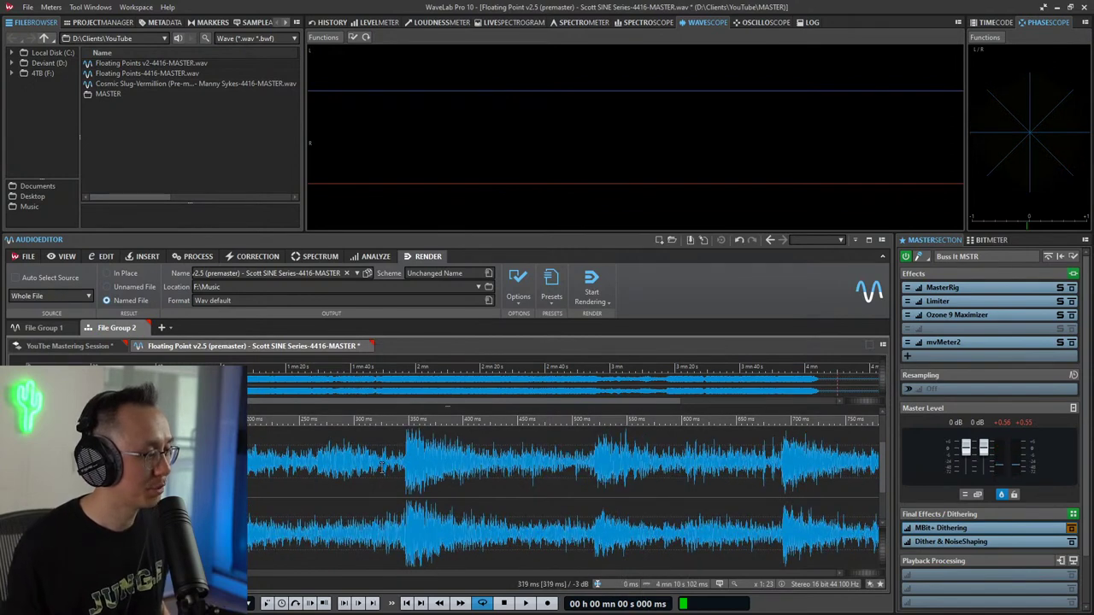
Step: Bypass the whole master section and play the rendered master from about 1 mn 10 s and from about 2 mn
scroll(384, 468, down, 5)
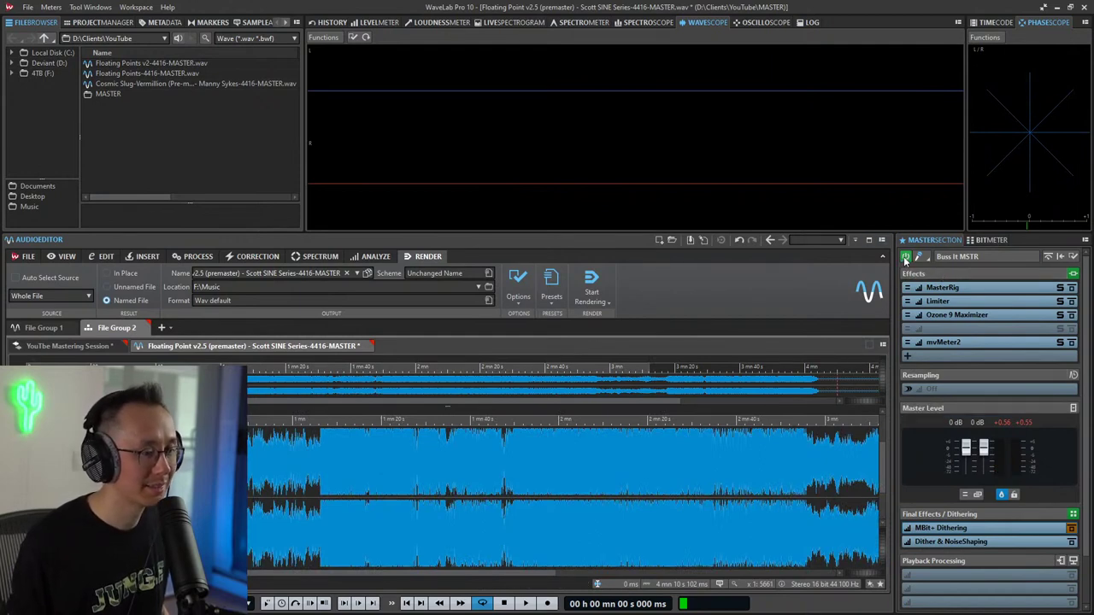
click(905, 258)
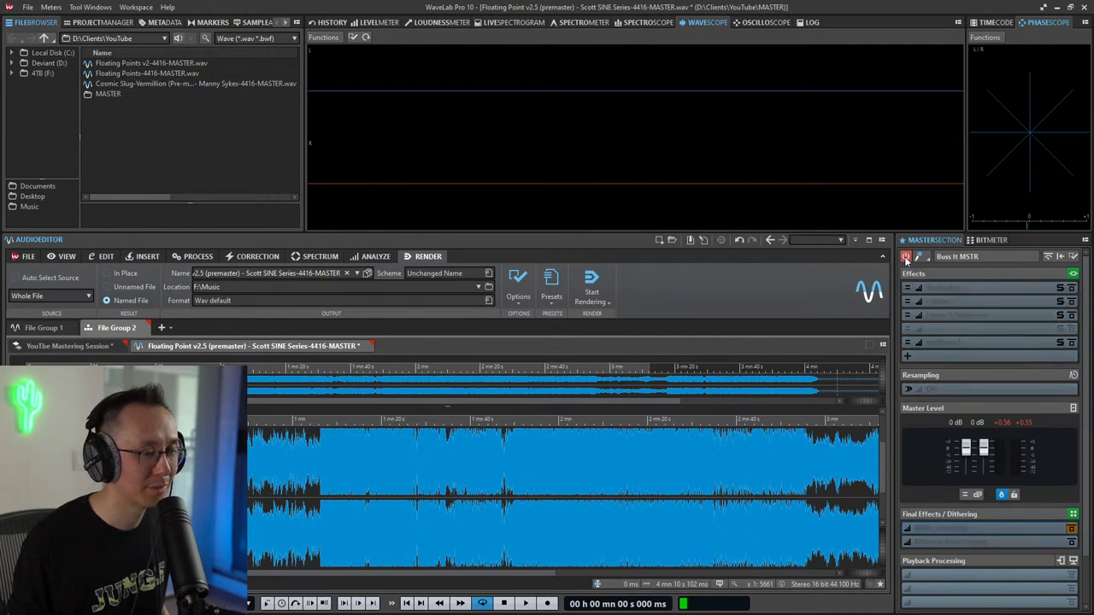
scroll(175, 483, down, 2)
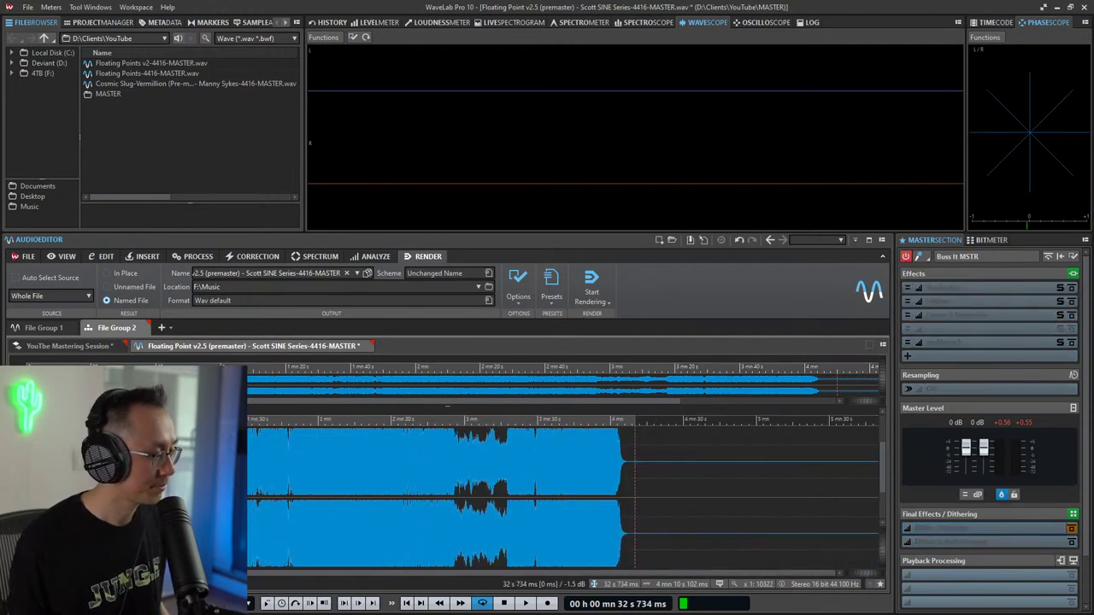
click(197, 484)
key(space)
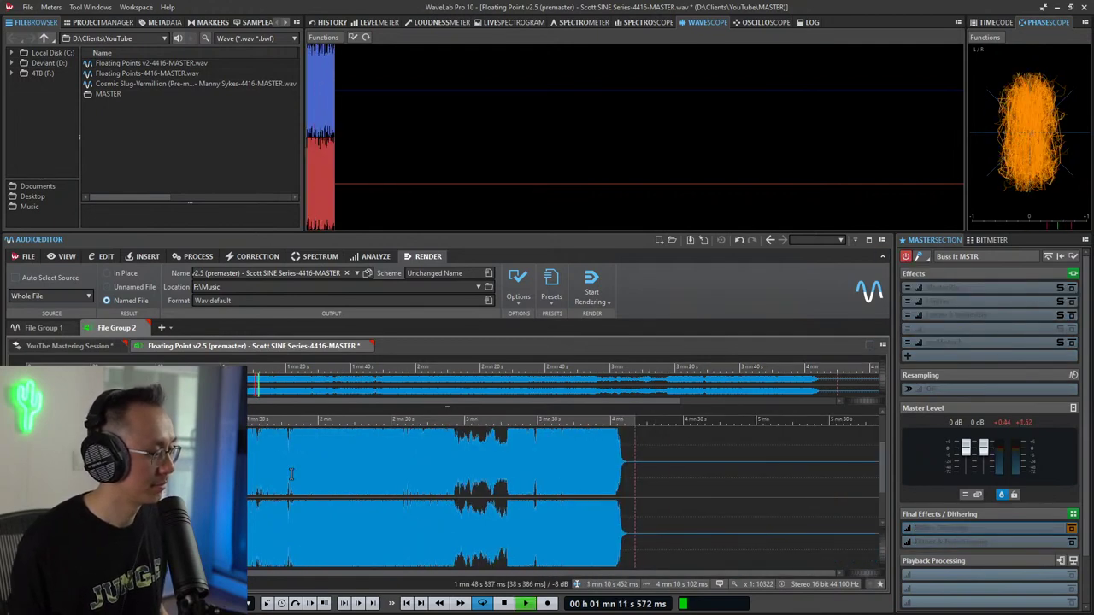
scroll(305, 474, up, 2)
scroll(305, 473, down, 2)
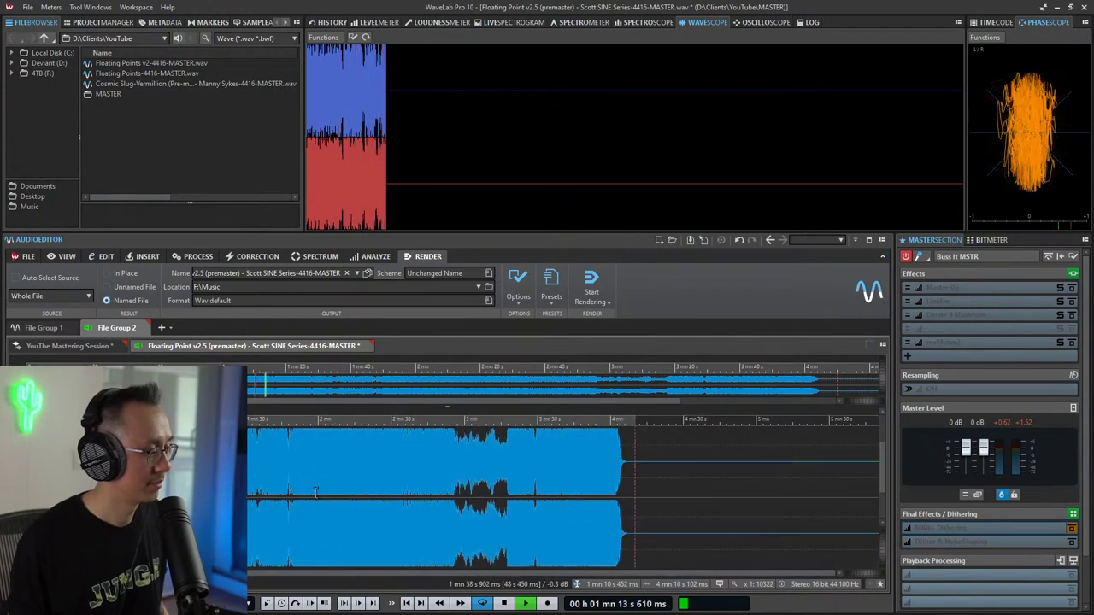
click(321, 489)
scroll(323, 489, up, 3)
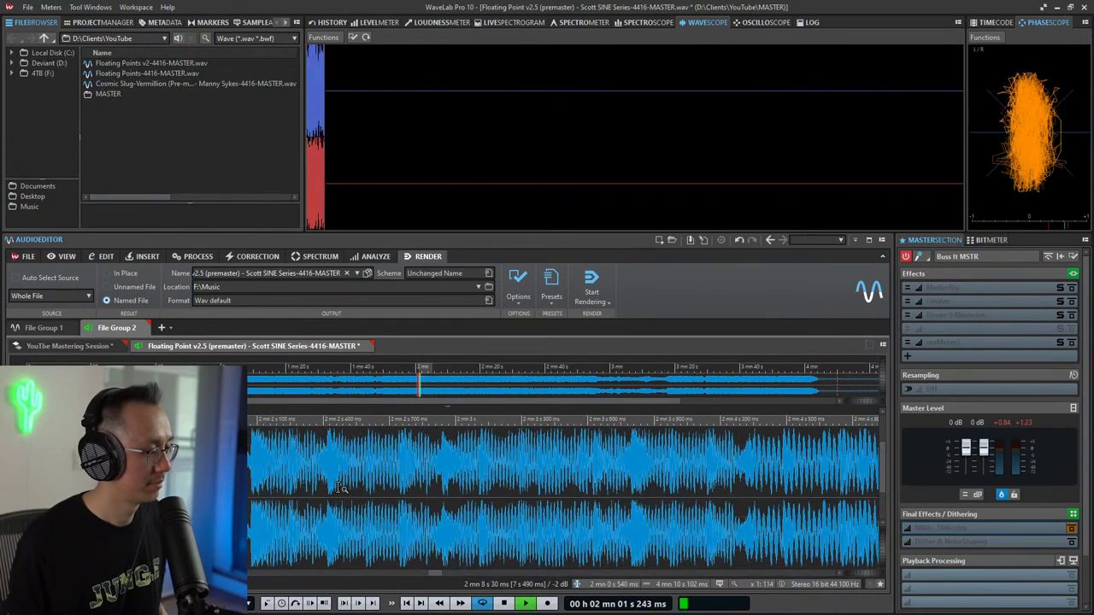
Step: Play the rendered master from about 2 mn 36 s and from about 3 mn 35 s, checking the waveform up close
click(406, 486)
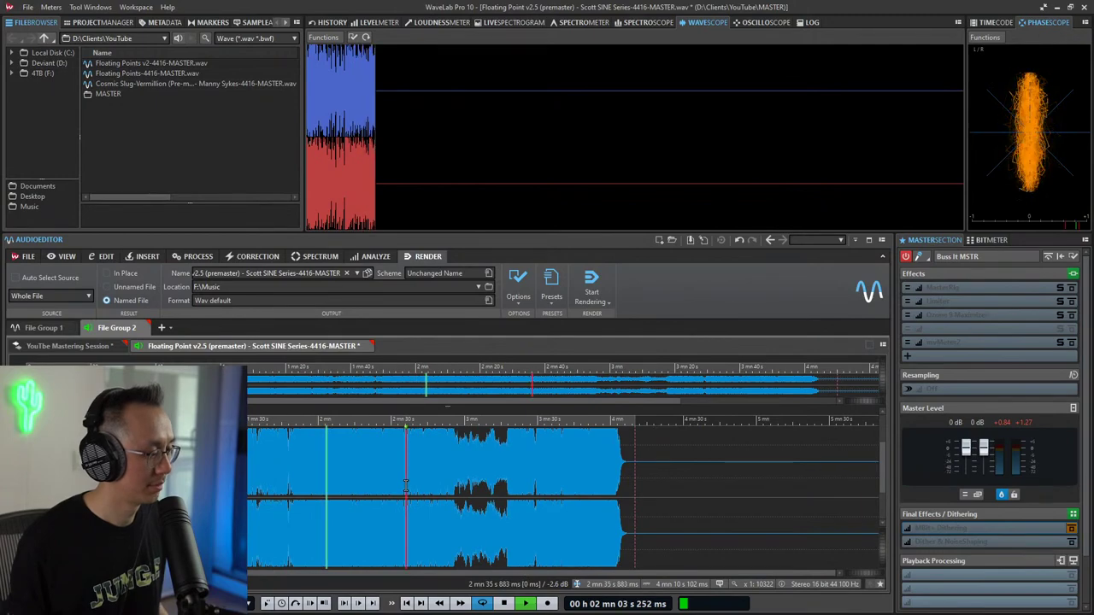
key(Return)
scroll(328, 485, up, 5)
scroll(328, 485, down, 5)
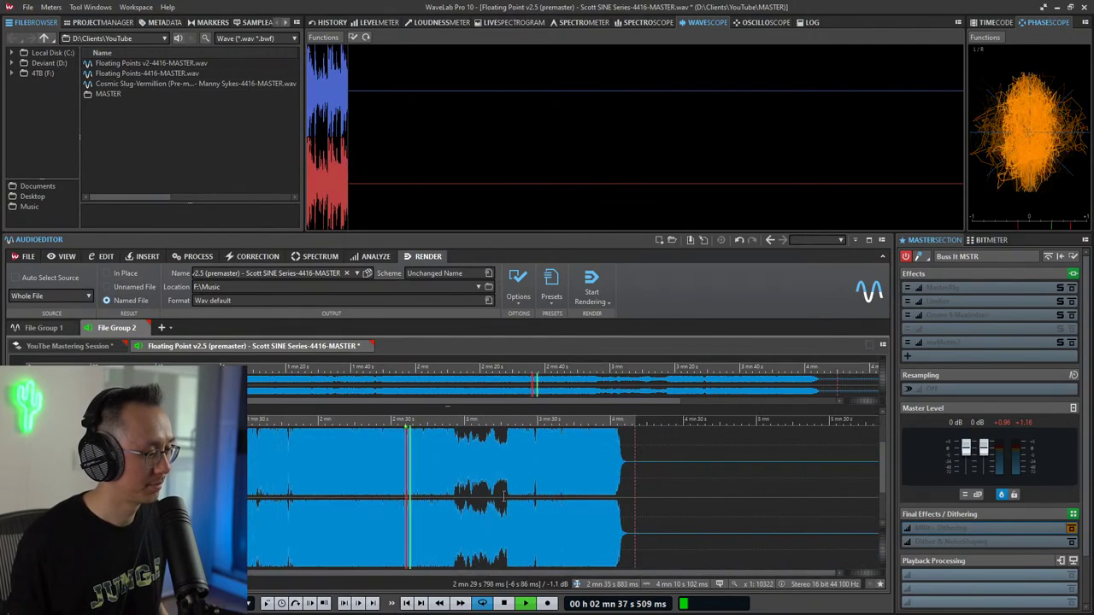
click(551, 494)
scroll(330, 483, up, 5)
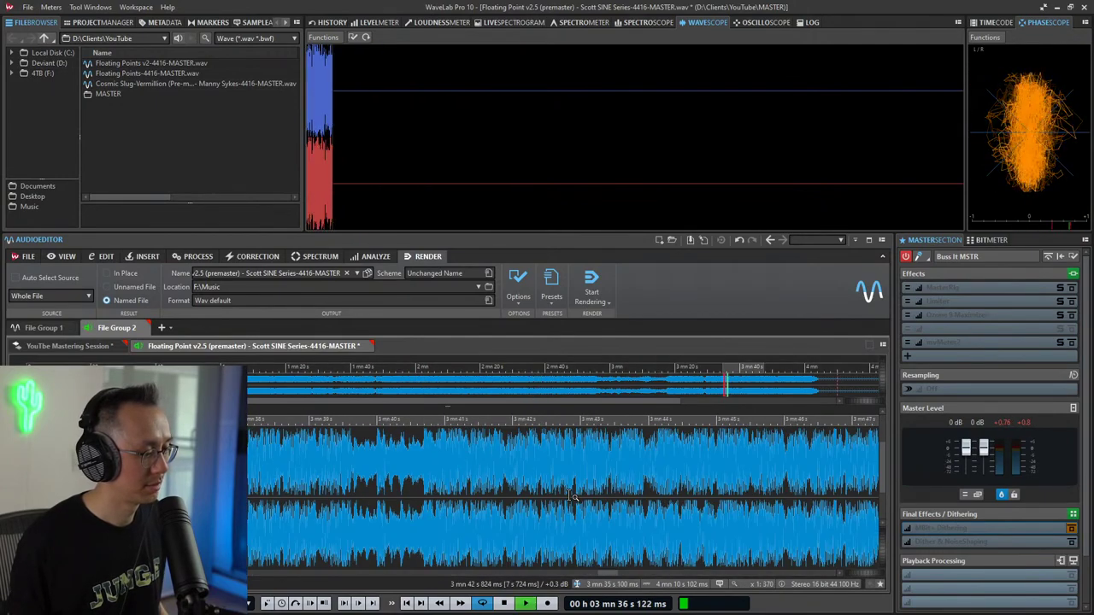
scroll(331, 483, down, 5)
key(space)
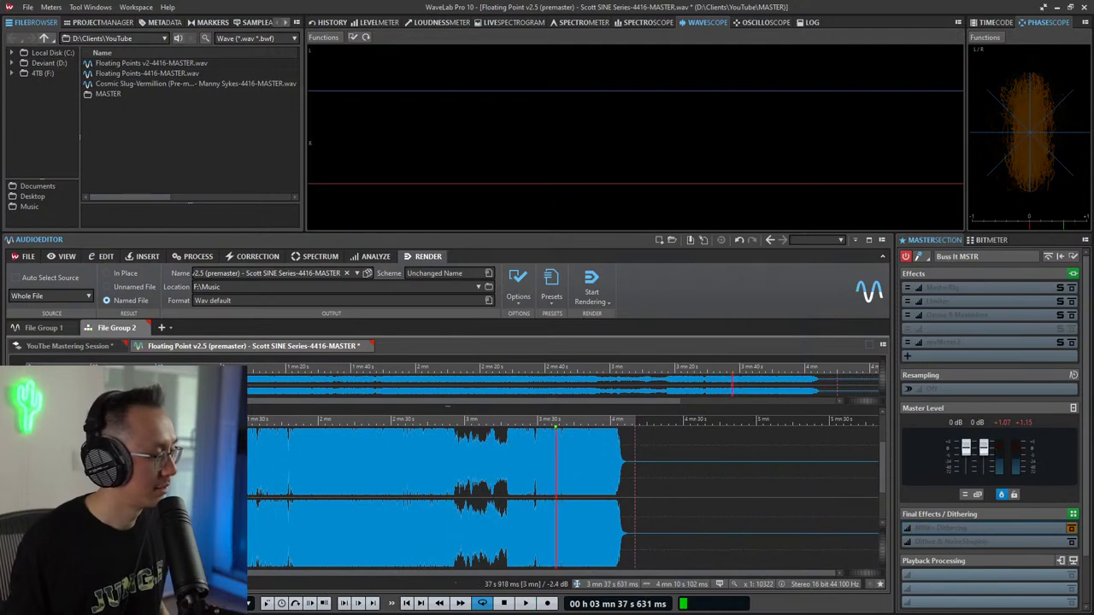
Step: Play the rendered master again from about 1 mn 10 s, place the cursor near 1 mn 58 s and save the trimmed file
key(space)
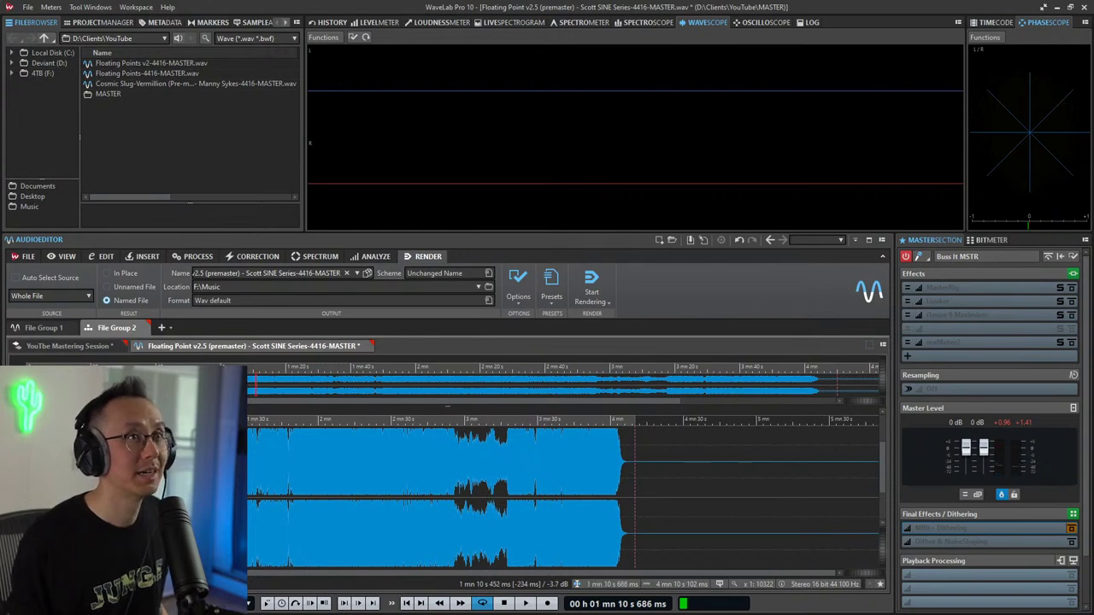
key(space)
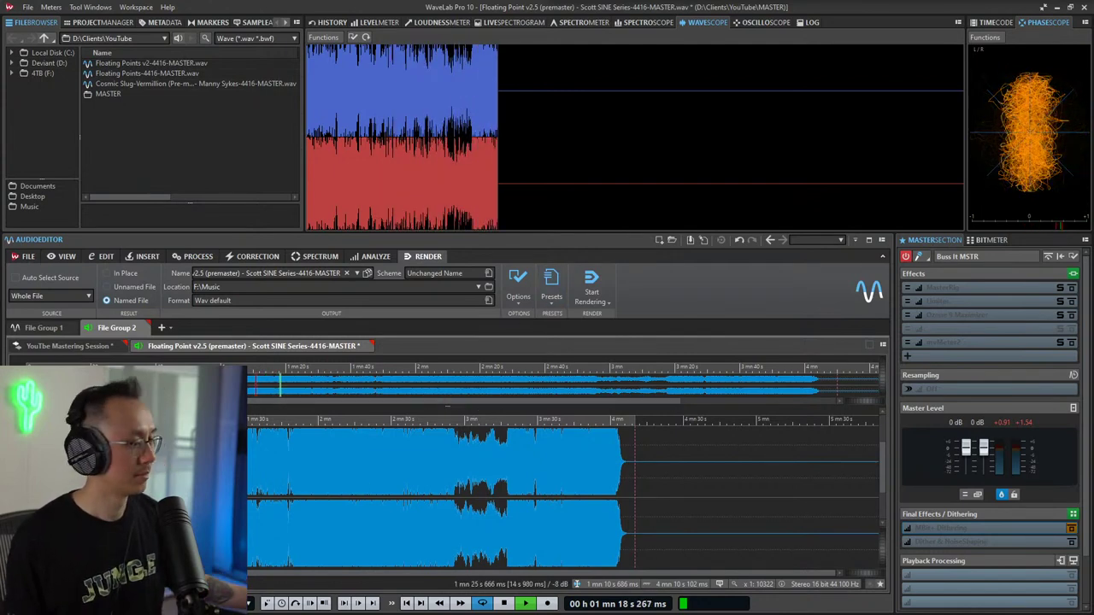
click(315, 487)
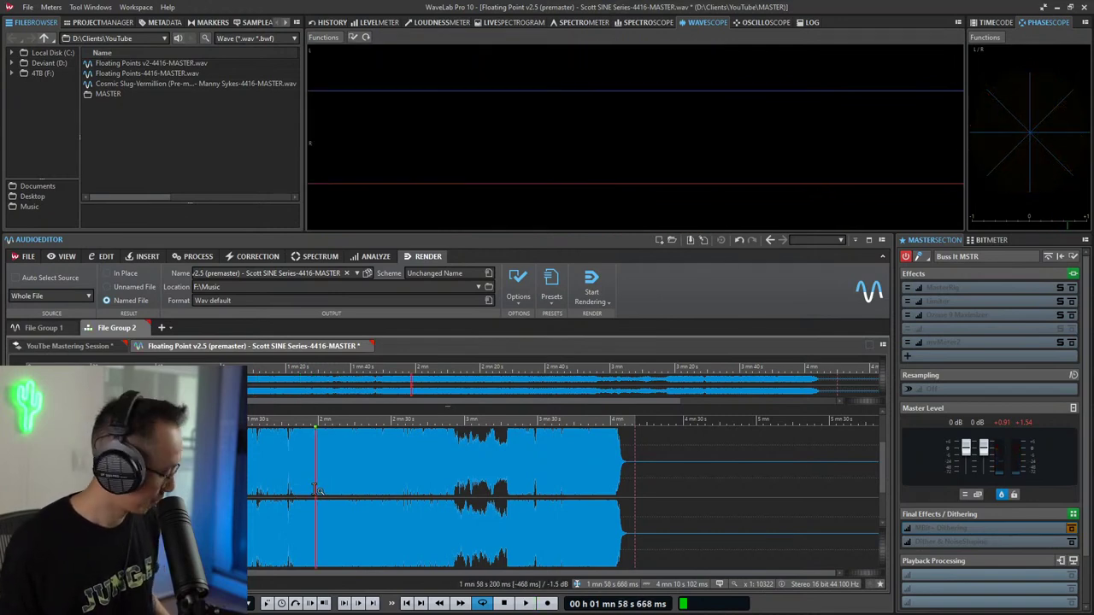
key(ctrl+s)
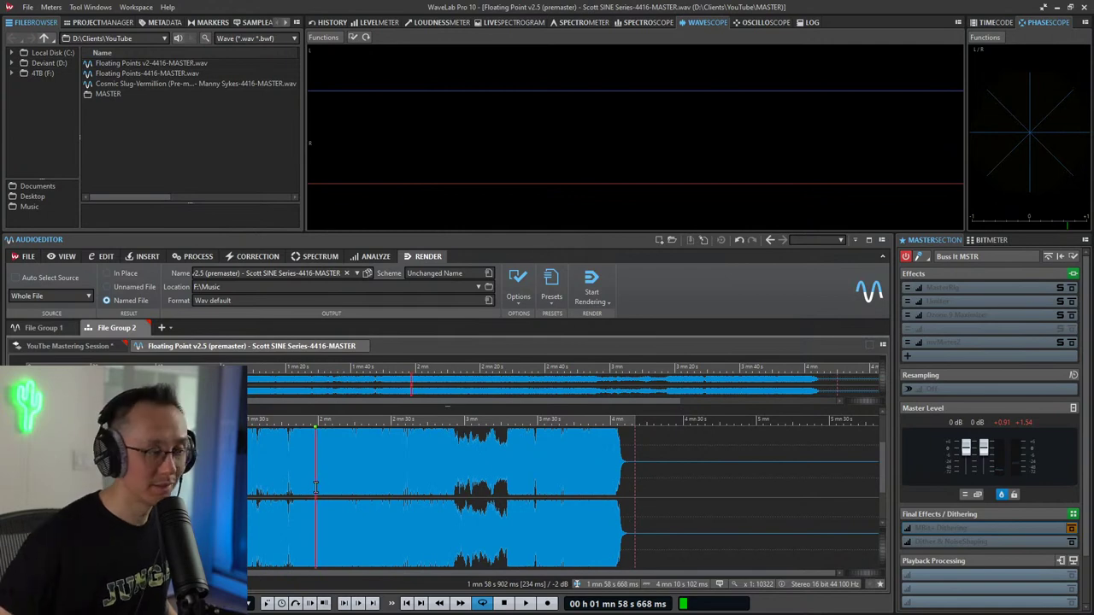
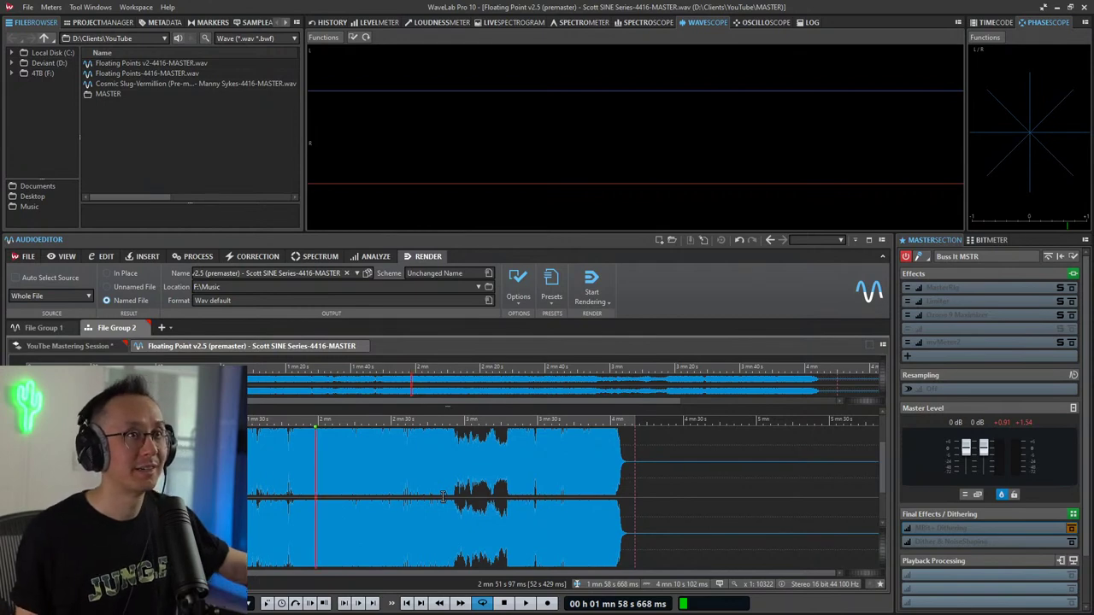
key(space)
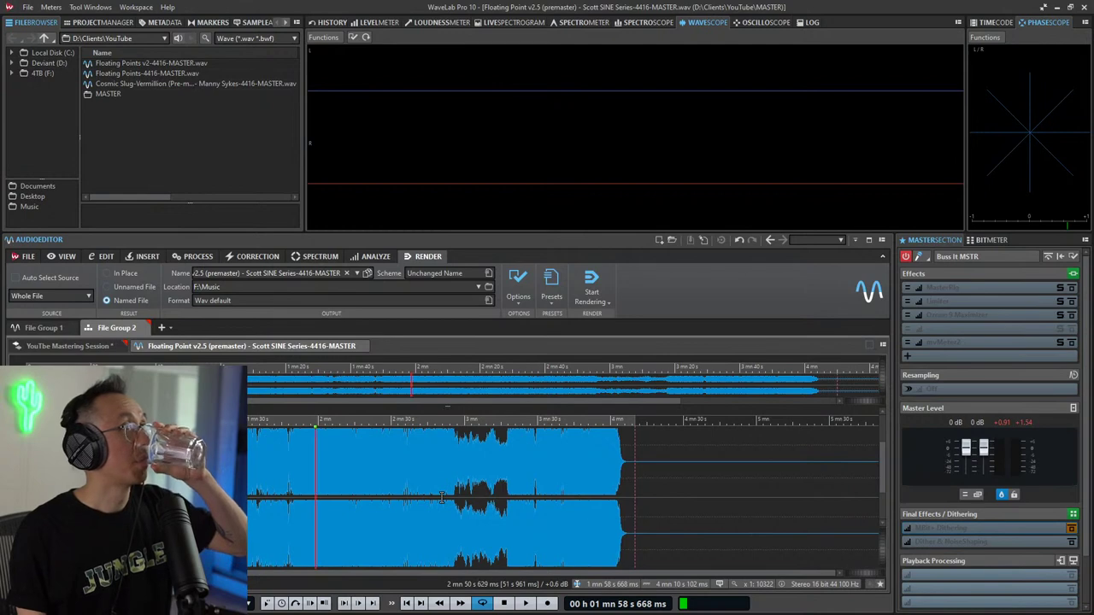
key(space)
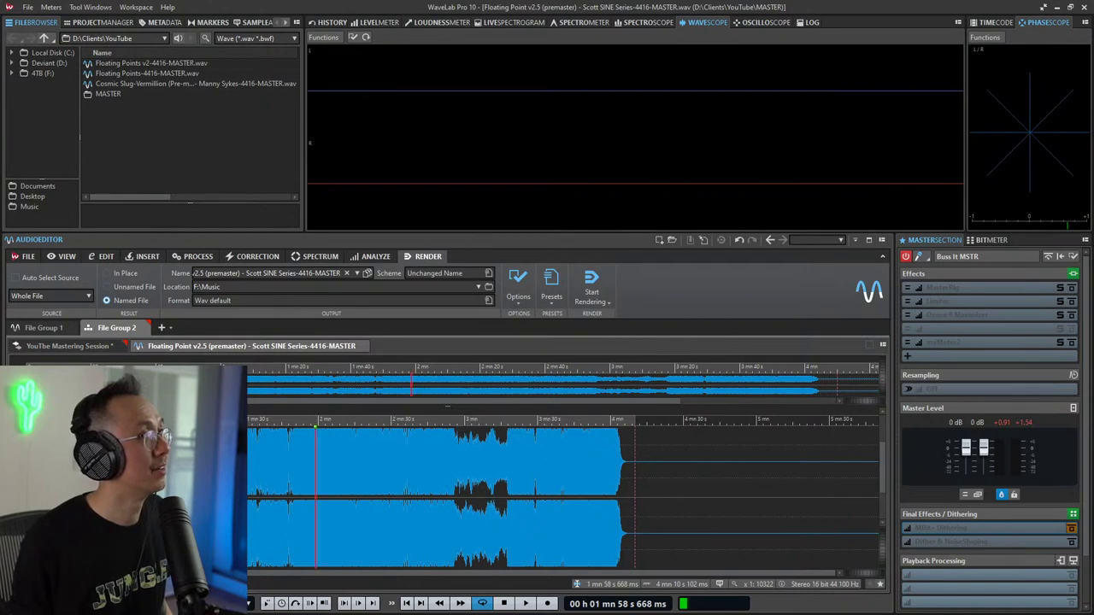
mouse_move(350, 611)
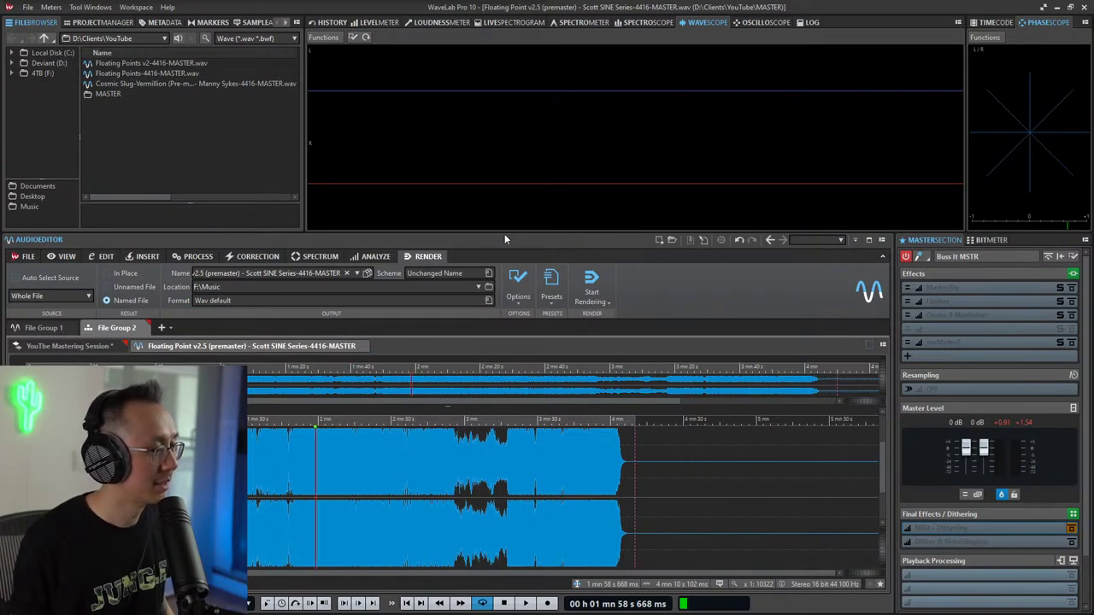
Step: Enlarge the audio editor area and look through its processing and error correction tools
drag(506, 231, 506, 177)
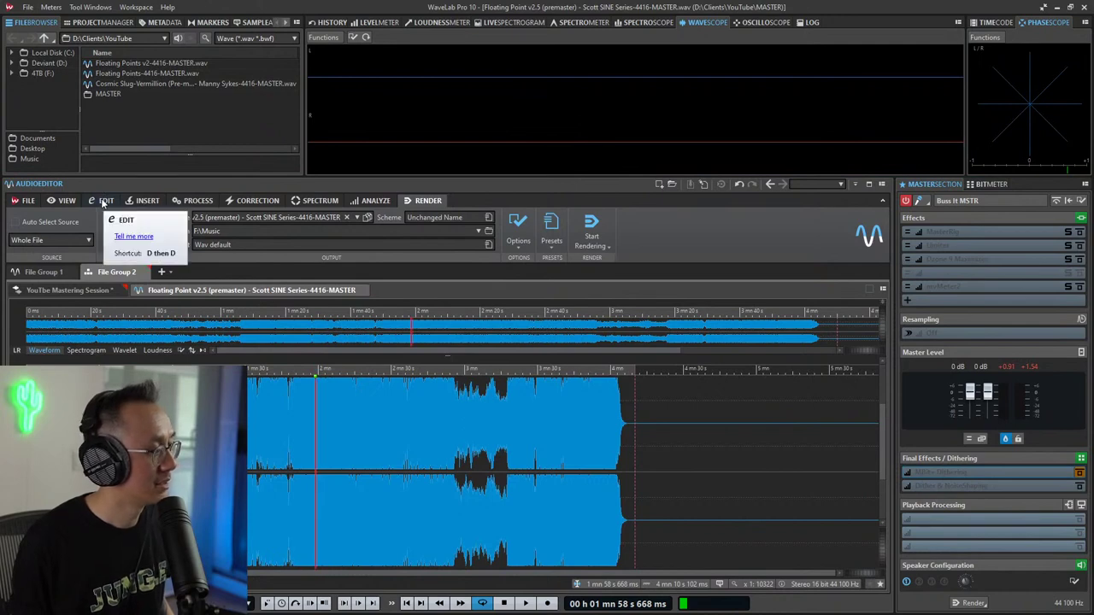
click(195, 202)
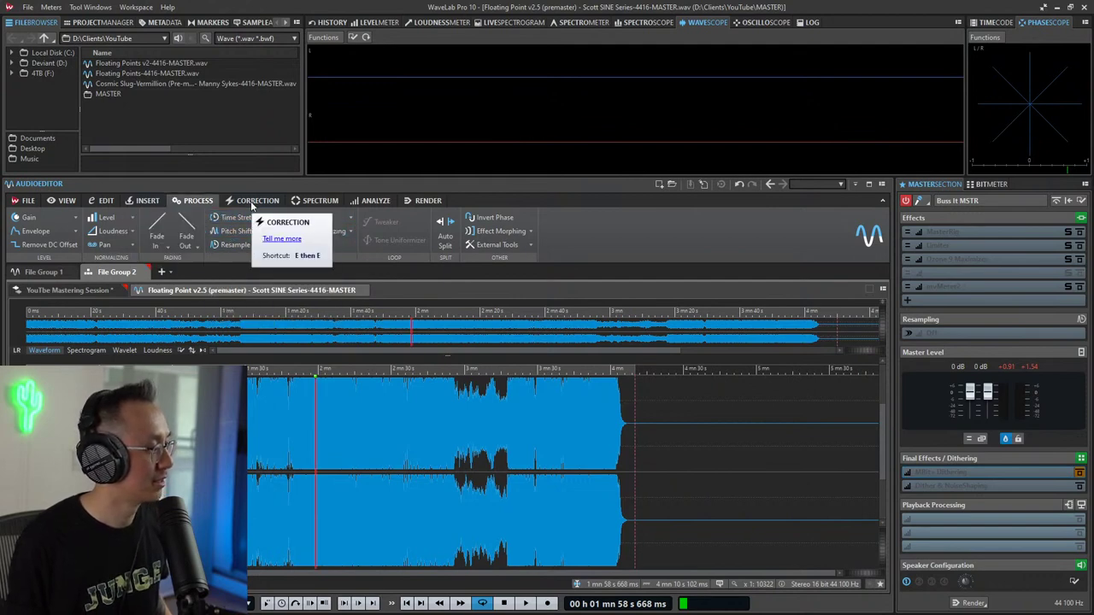
click(227, 203)
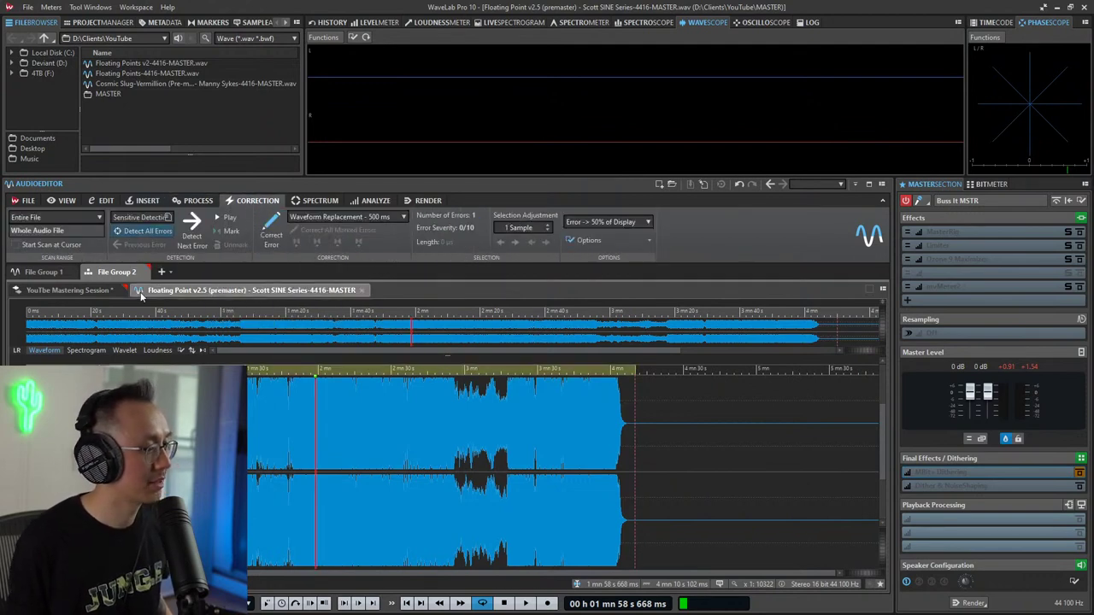
click(198, 203)
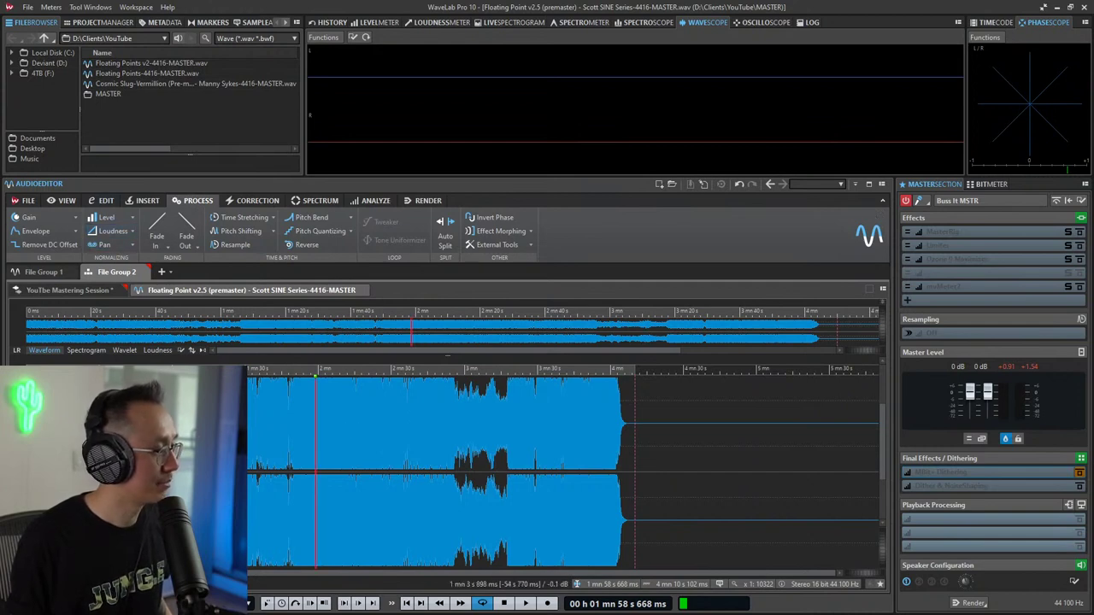
key(space)
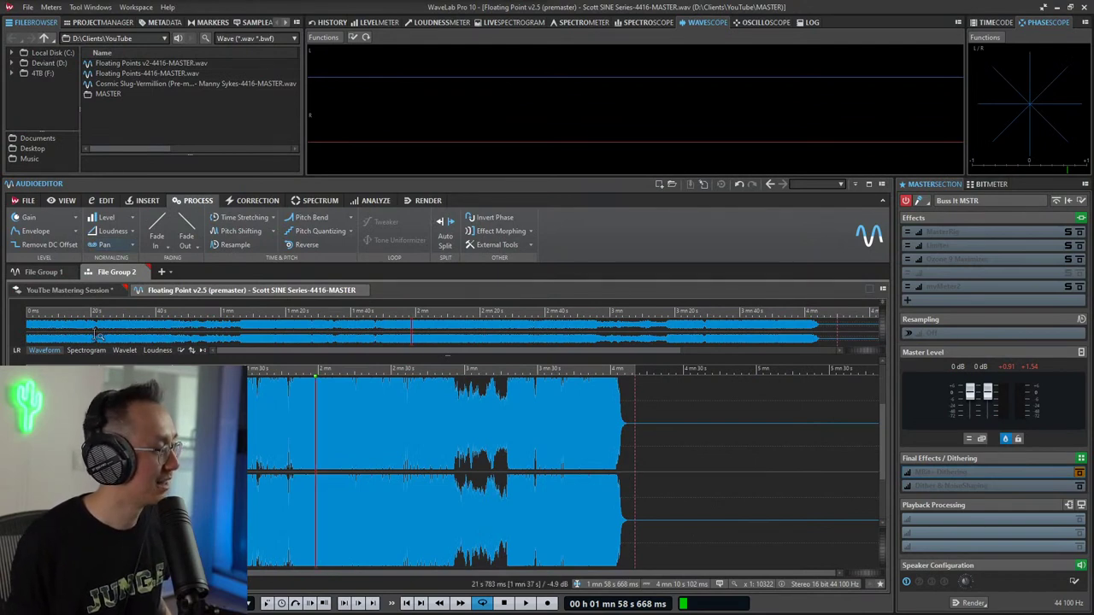
Step: In the YouTube mastering montage, move the Rosewood clip to start at about 11 mn and the Stutter Dub clip about one minute earlier
click(82, 292)
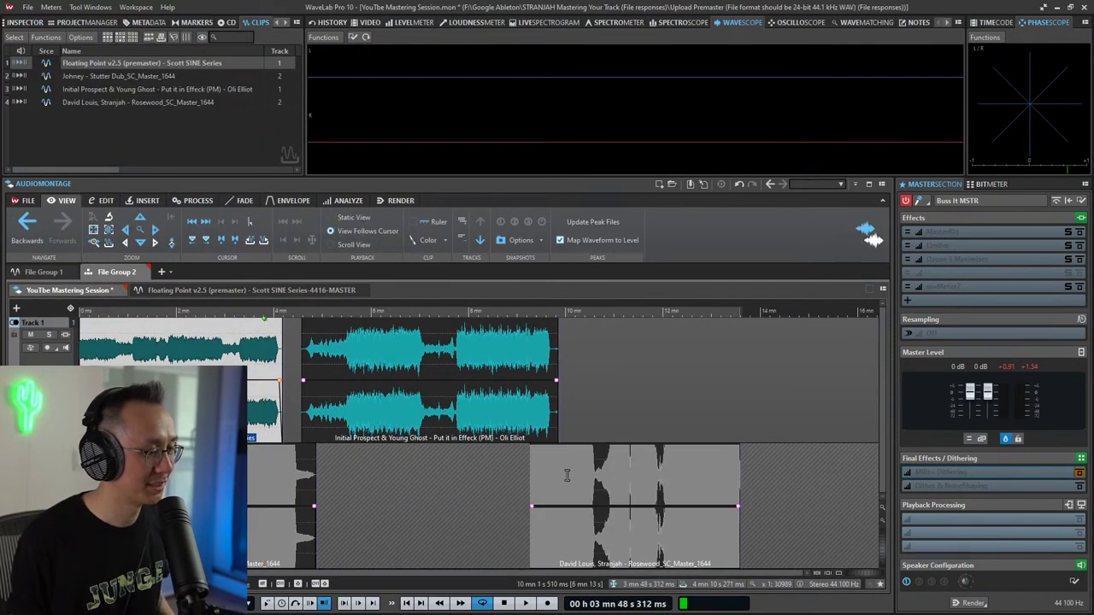
click(551, 527)
drag(551, 527, 639, 531)
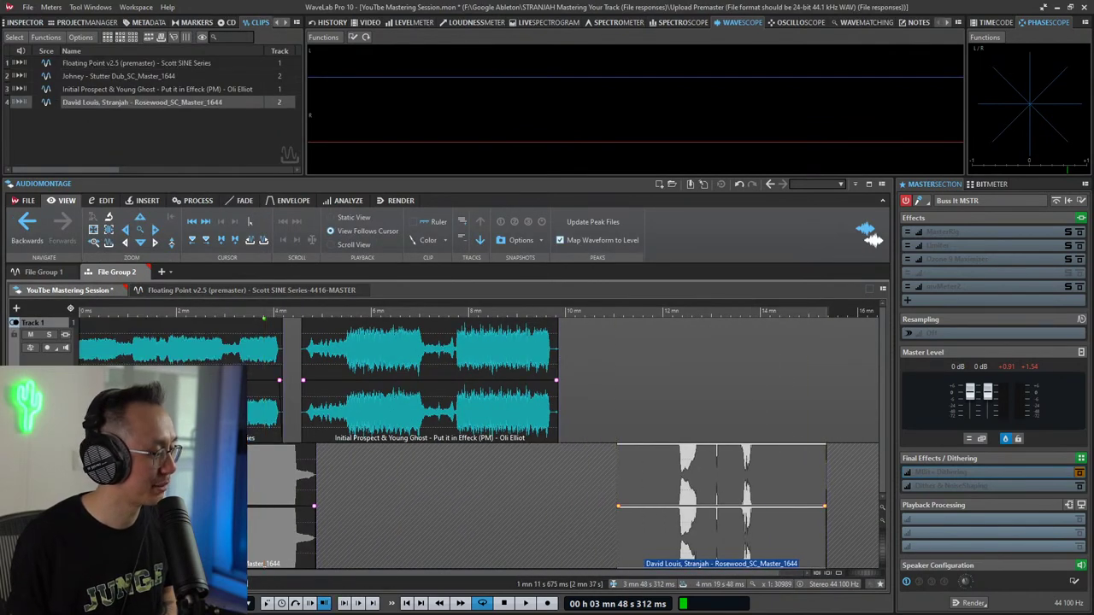
drag(186, 530, 134, 529)
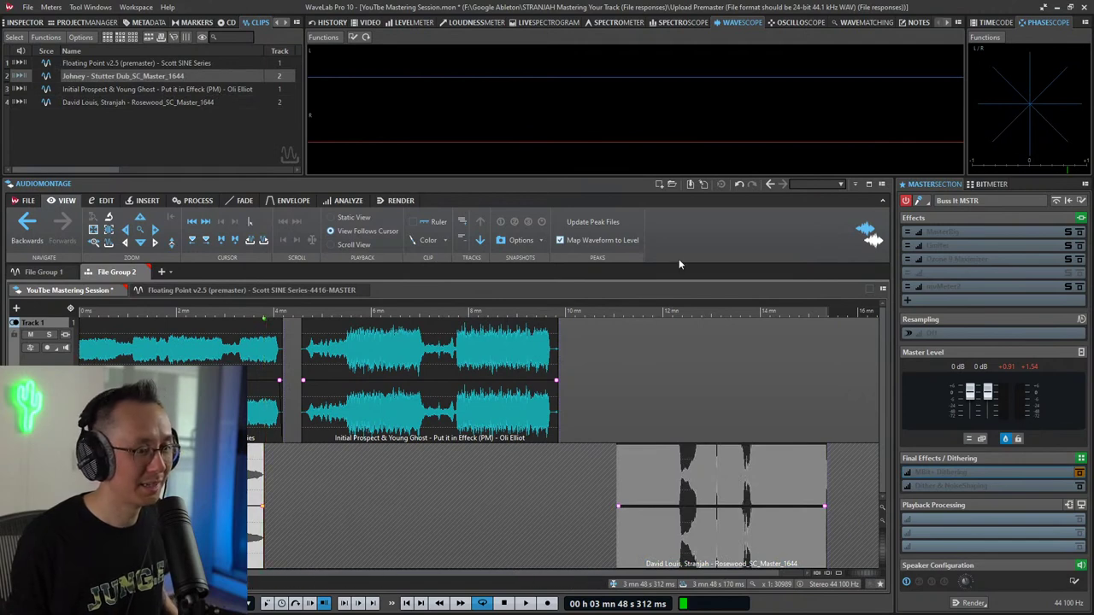
Step: Switch the master section back on and play the Put it in Effeck clip briefly from about 5 mn 56 s
click(907, 201)
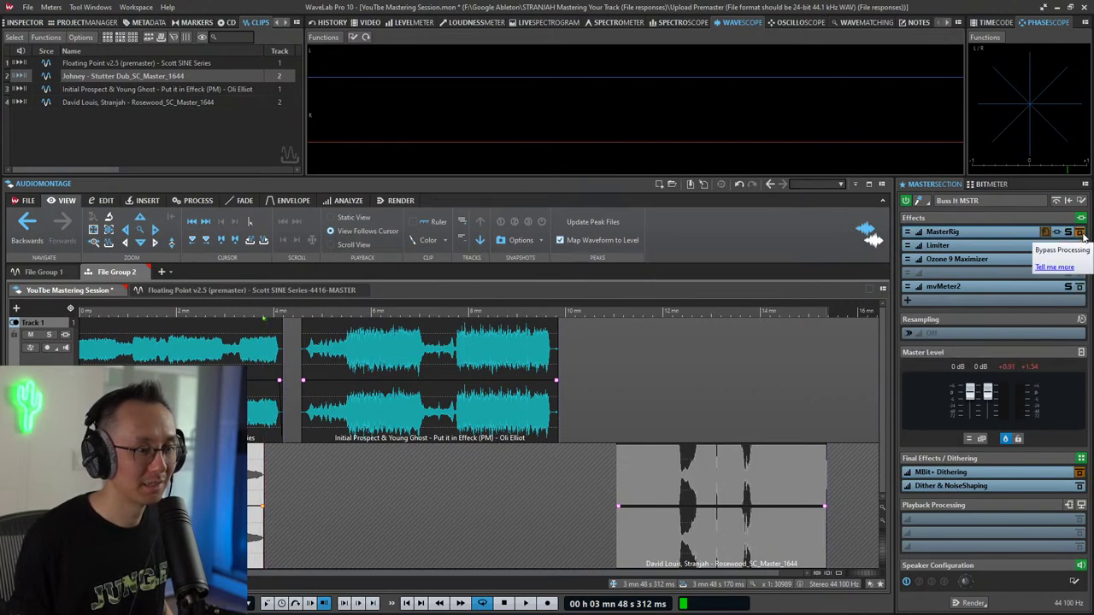
click(368, 354)
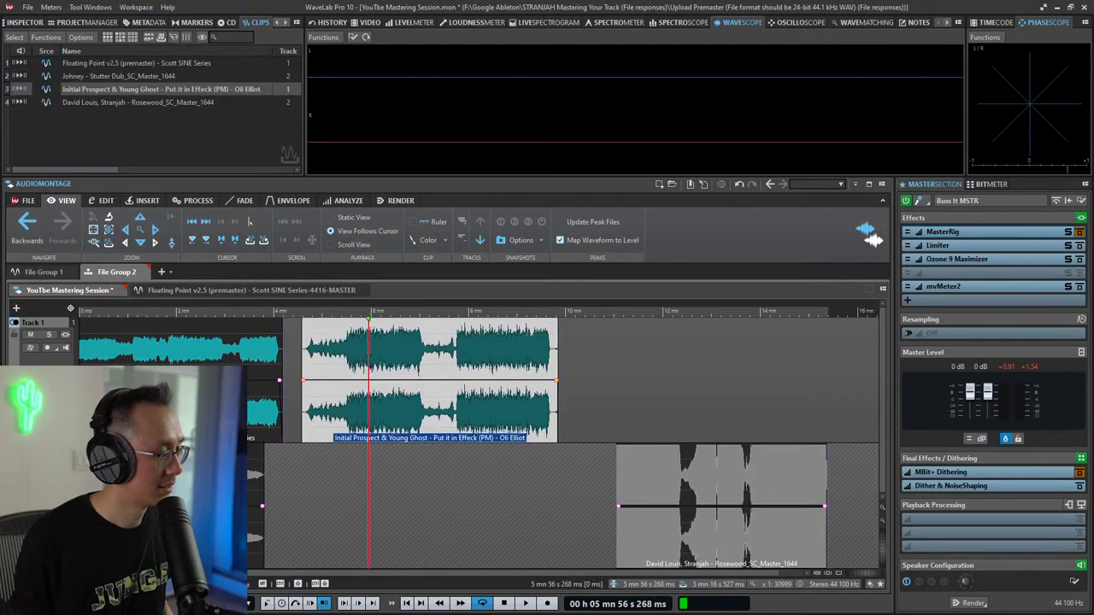
key(space)
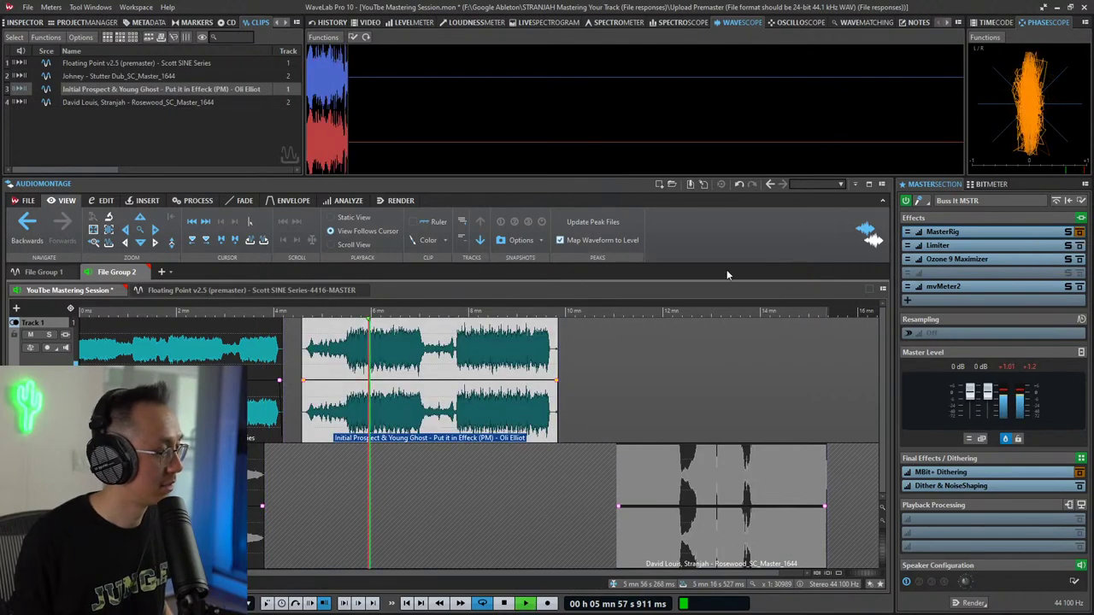
key(space)
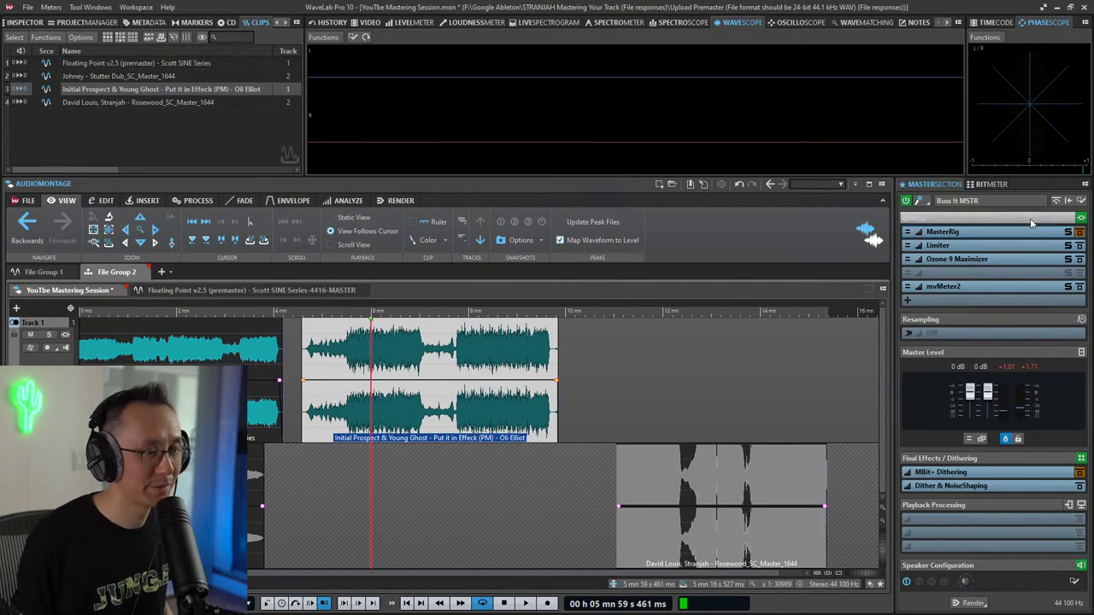
Step: Show the Inspector for the Put it in Effeck clip and widen it, placing the cursor at about 6 mn 26 s
mouse_move(1060, 235)
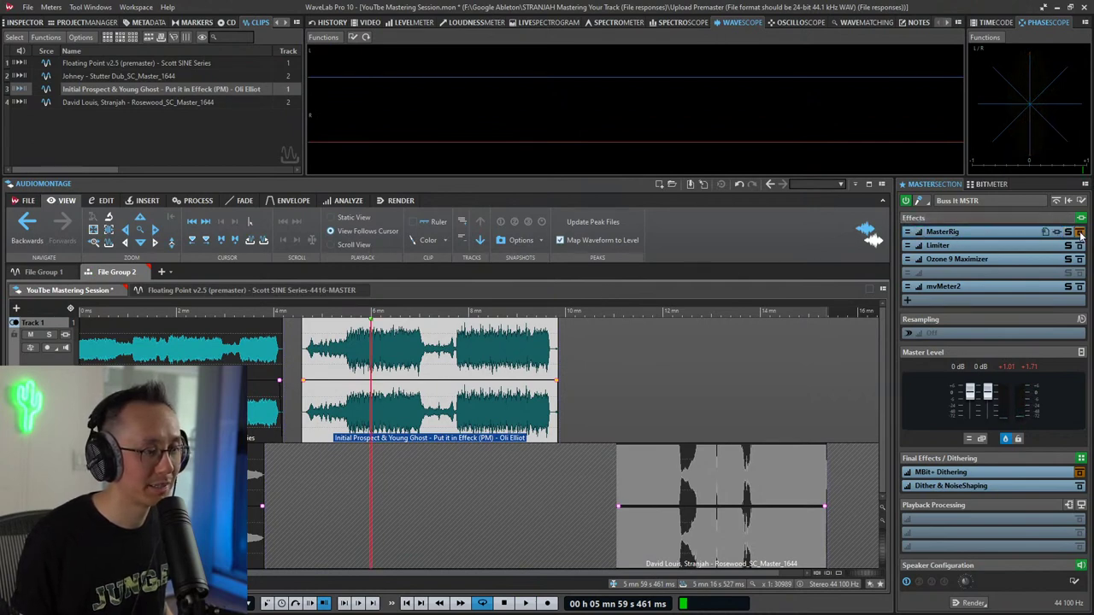
click(381, 423)
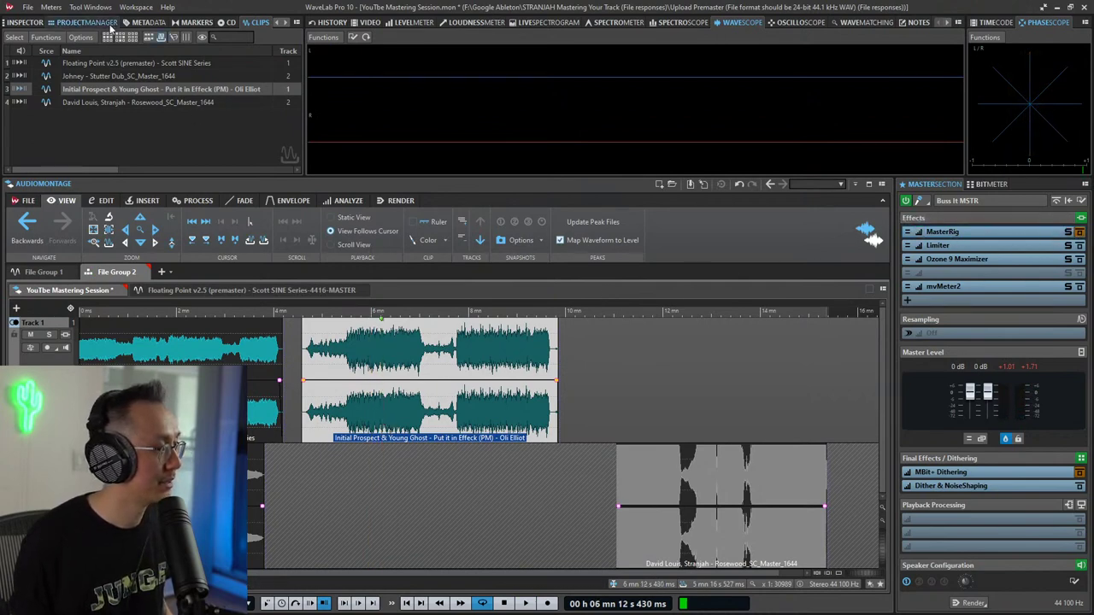
click(25, 22)
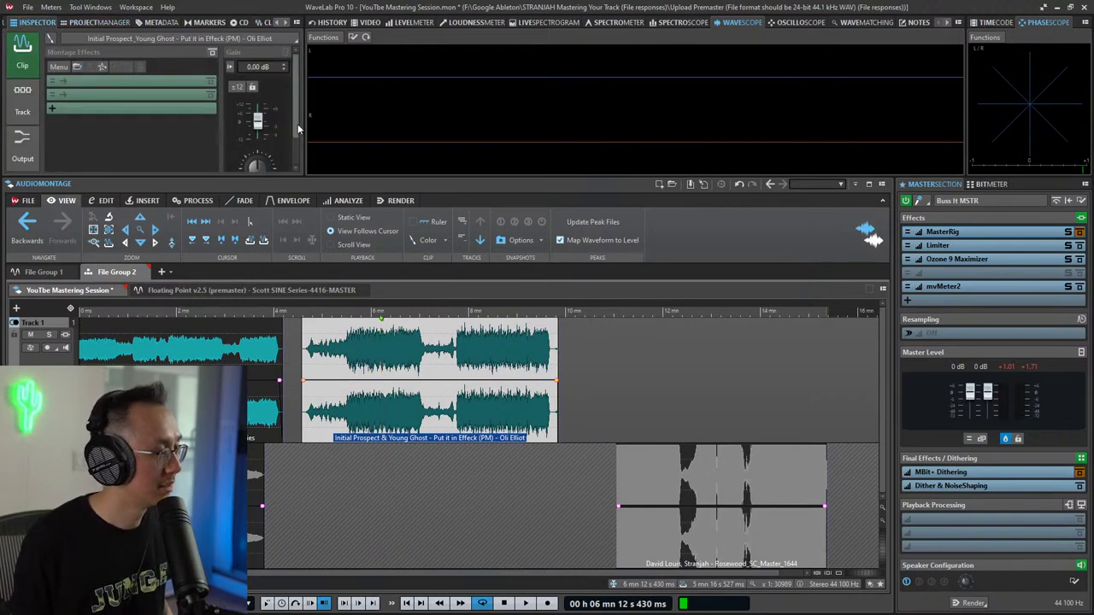
drag(304, 112, 603, 151)
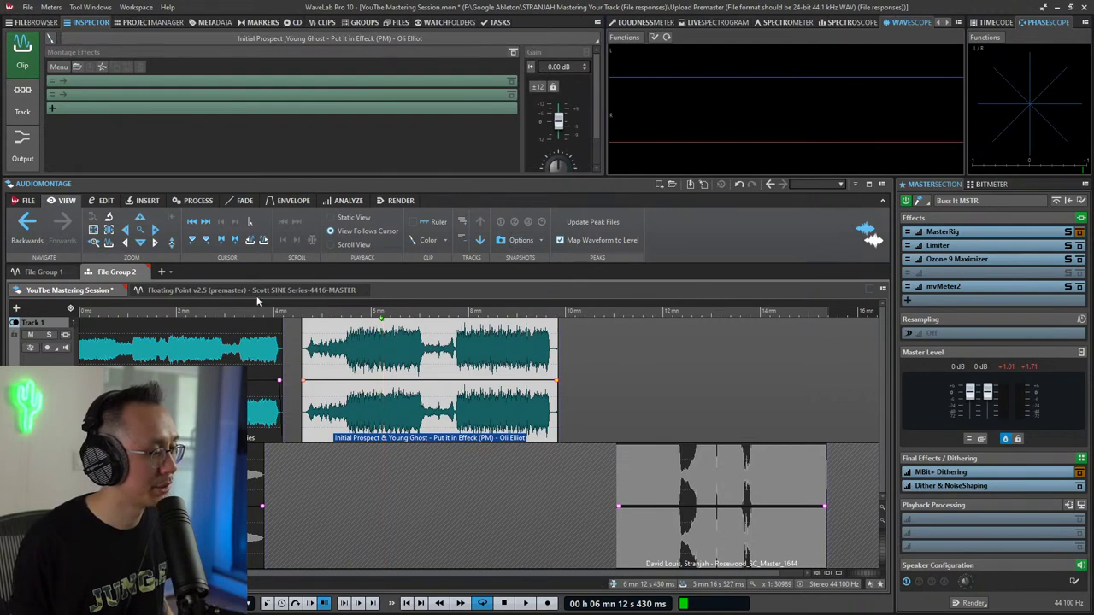
click(393, 406)
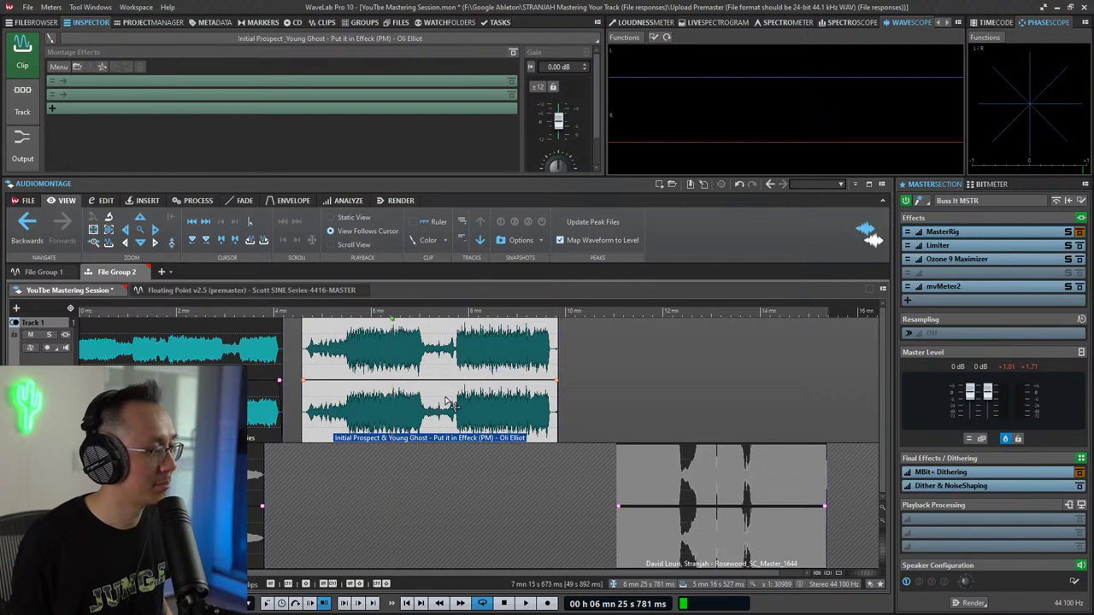
Step: Insert the MasterRig mastering plug-in in the first effect slot of the Put it in Effeck clip
click(153, 82)
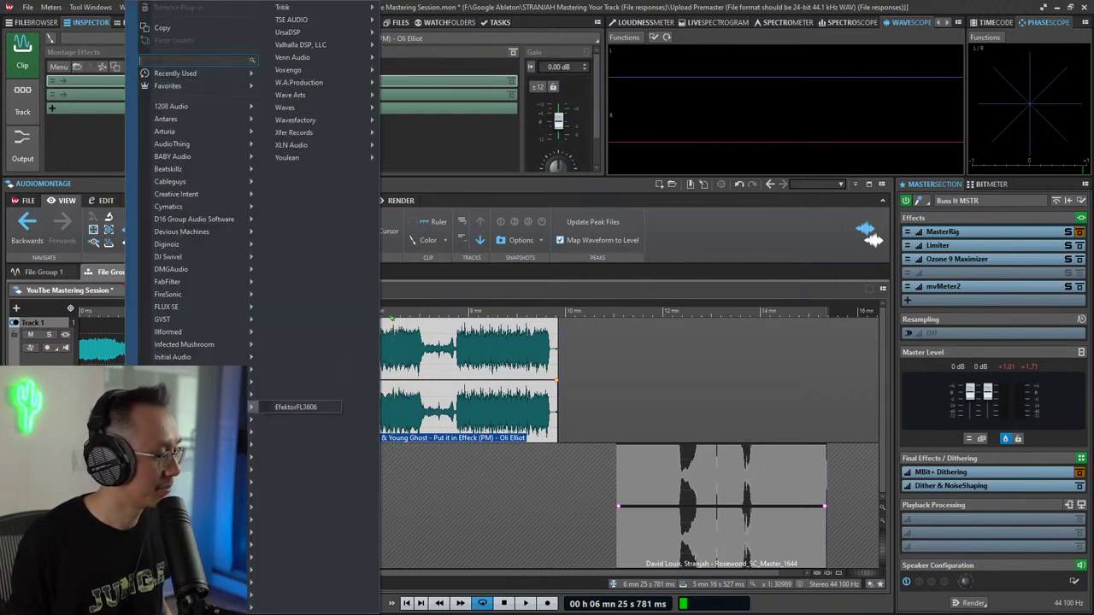
mouse_move(178, 360)
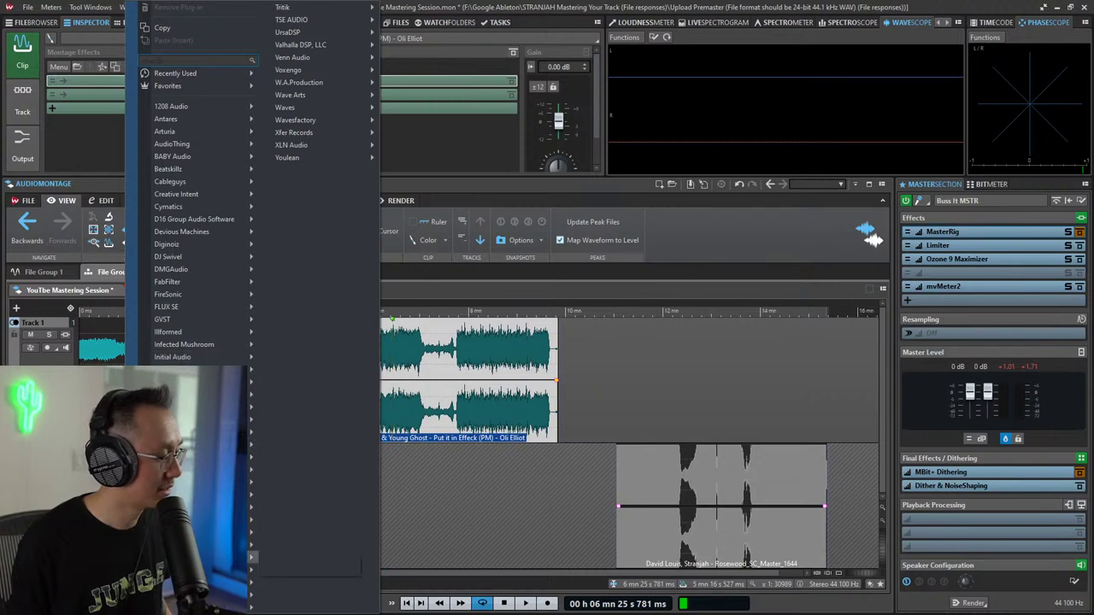
mouse_move(183, 583)
mouse_move(303, 523)
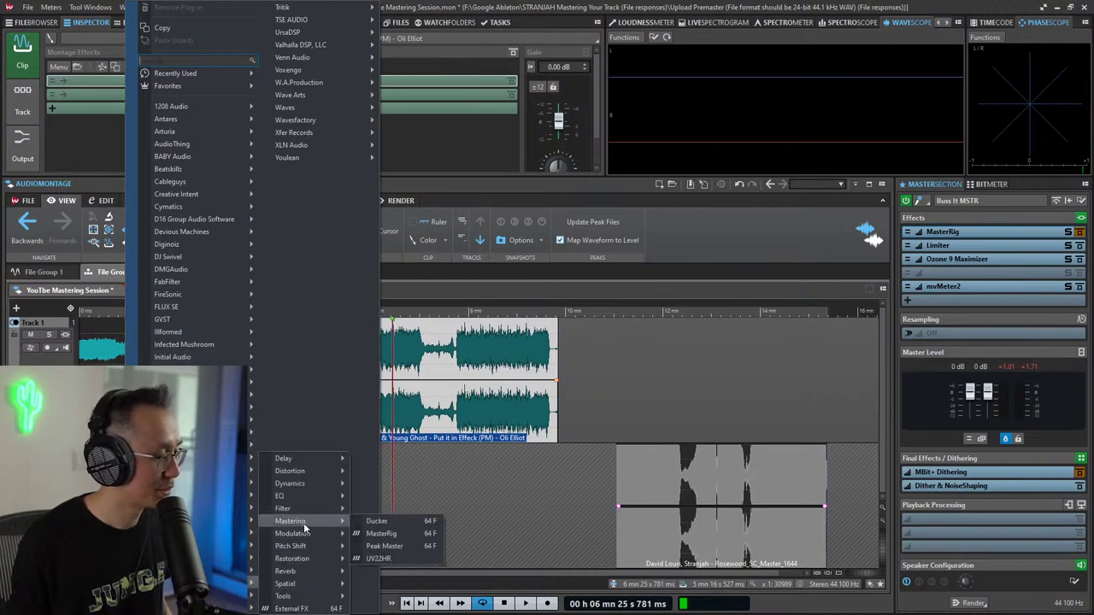
click(406, 532)
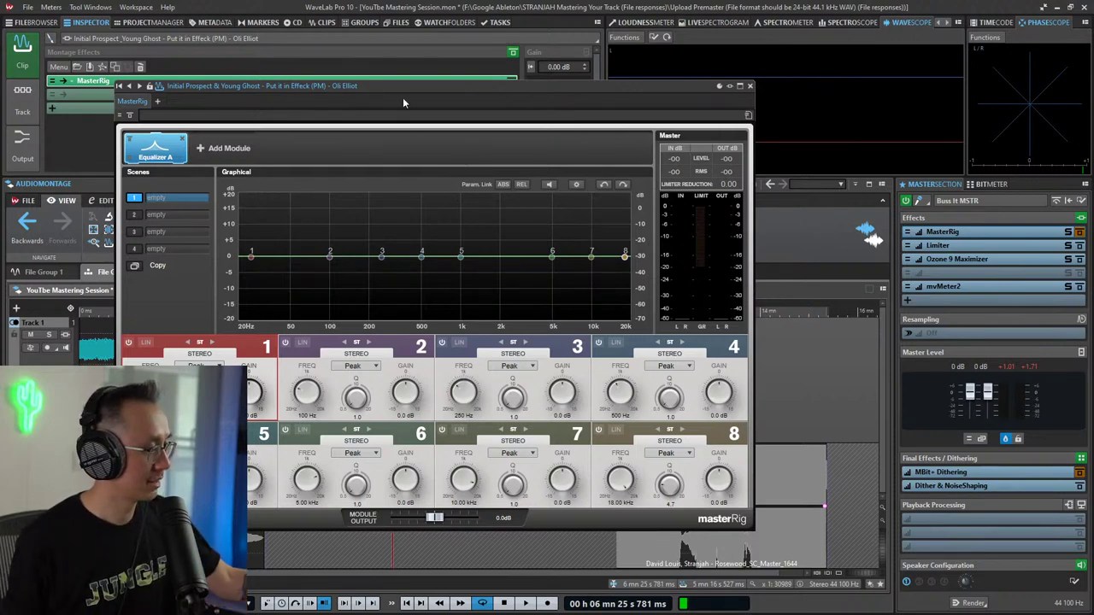
right_click(737, 88)
right_click(553, 86)
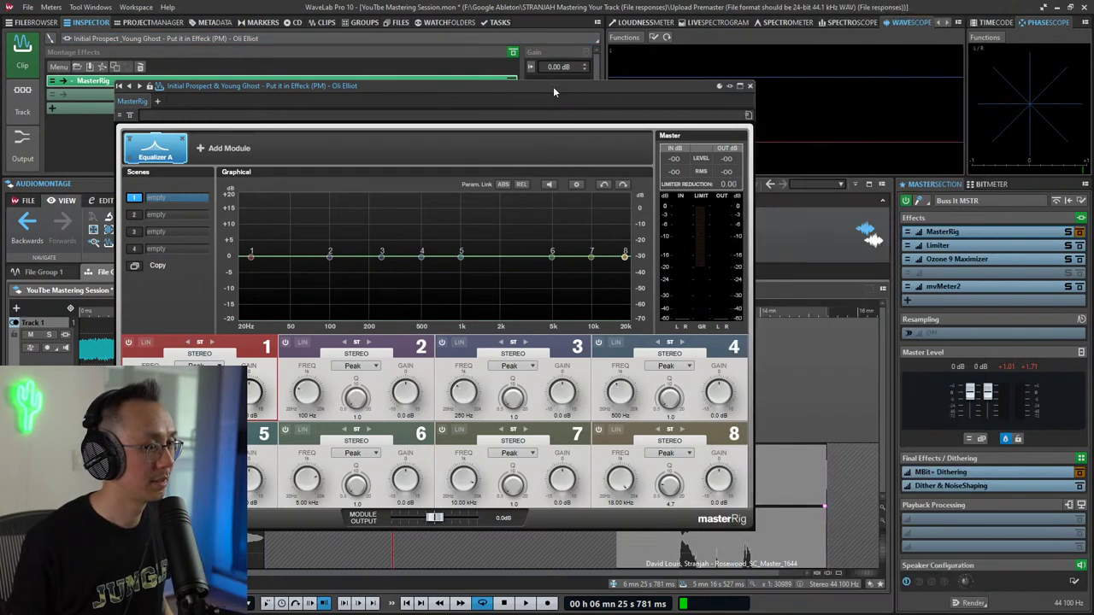
right_click(554, 87)
right_click(556, 85)
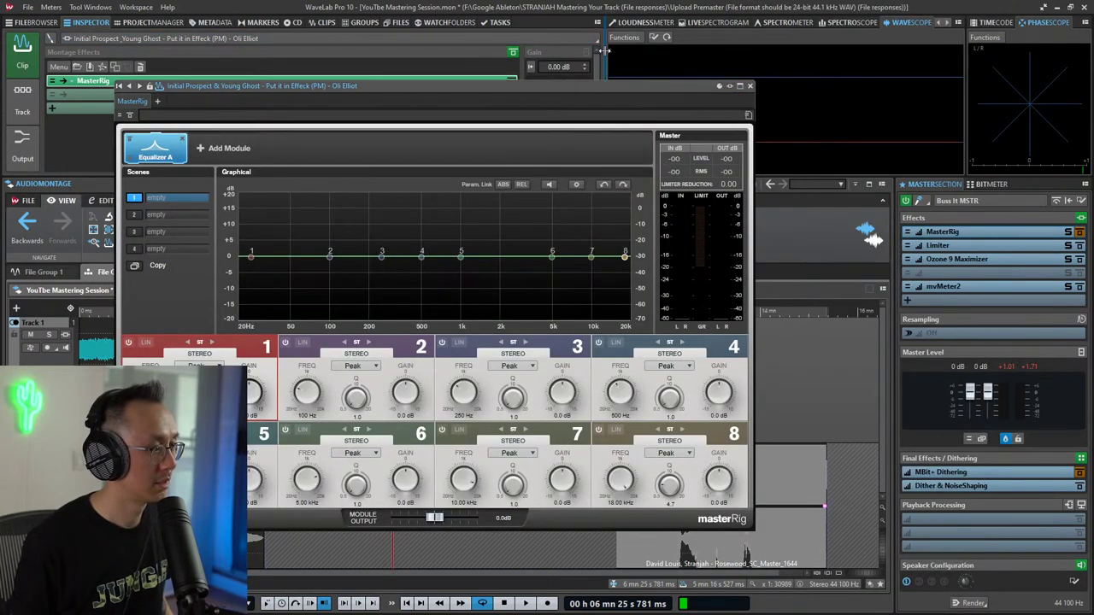
Step: Move the MasterRig window clear of the montage, play the clip and compare it briefly with the reference track
drag(644, 86, 979, 9)
key(space)
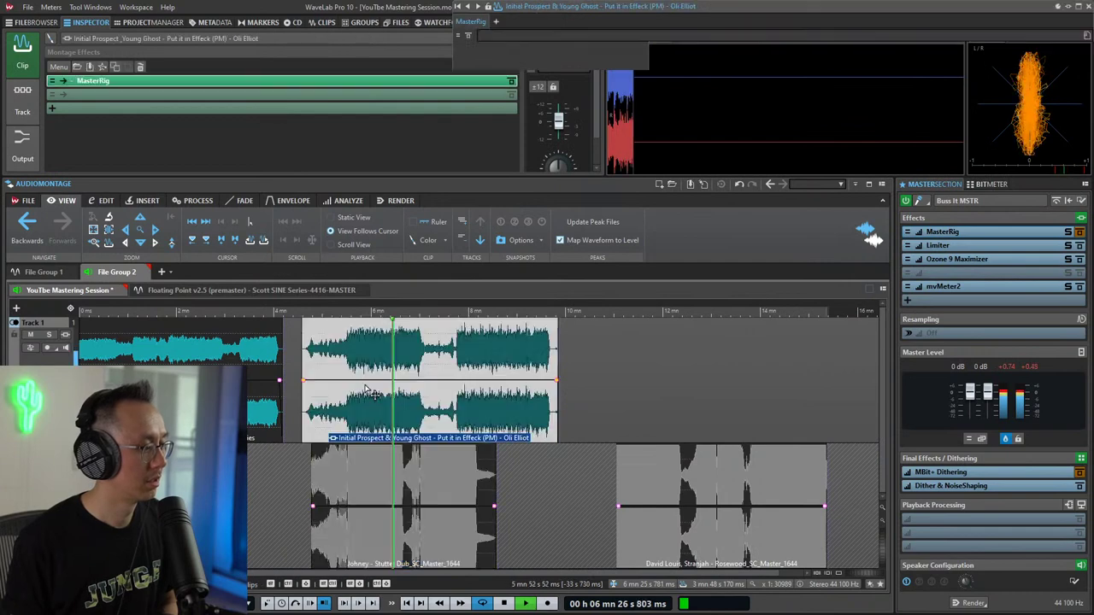
click(942, 231)
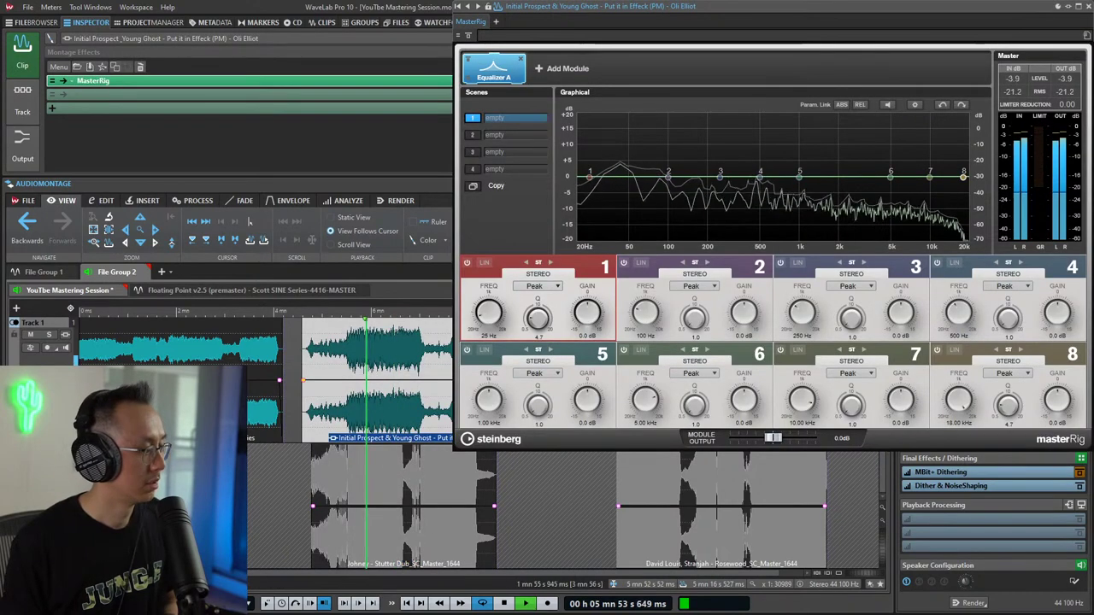
click(49, 460)
click(48, 460)
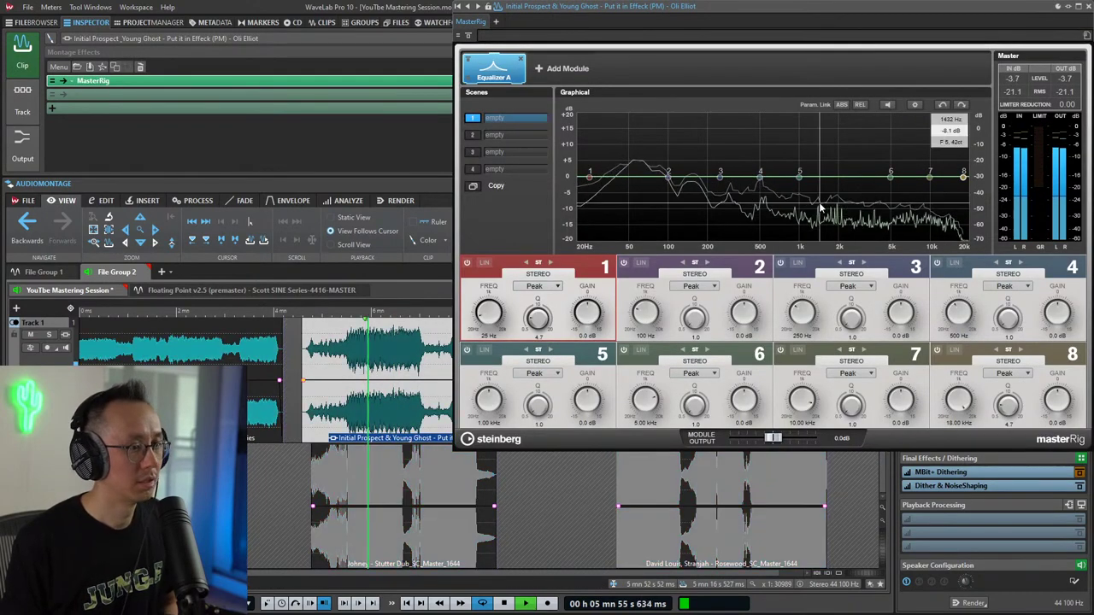
Step: Set Equalizer A's band 8 to a High Shelf at 3.23 kHz with 1.4 dB gain, comparing against the reference track
click(1022, 375)
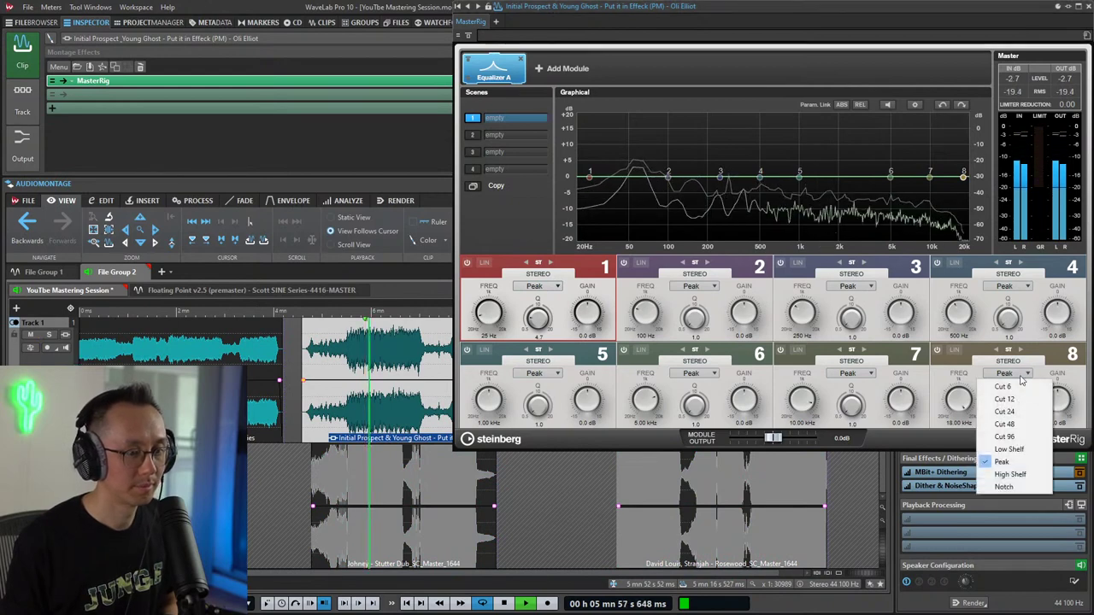
click(1017, 481)
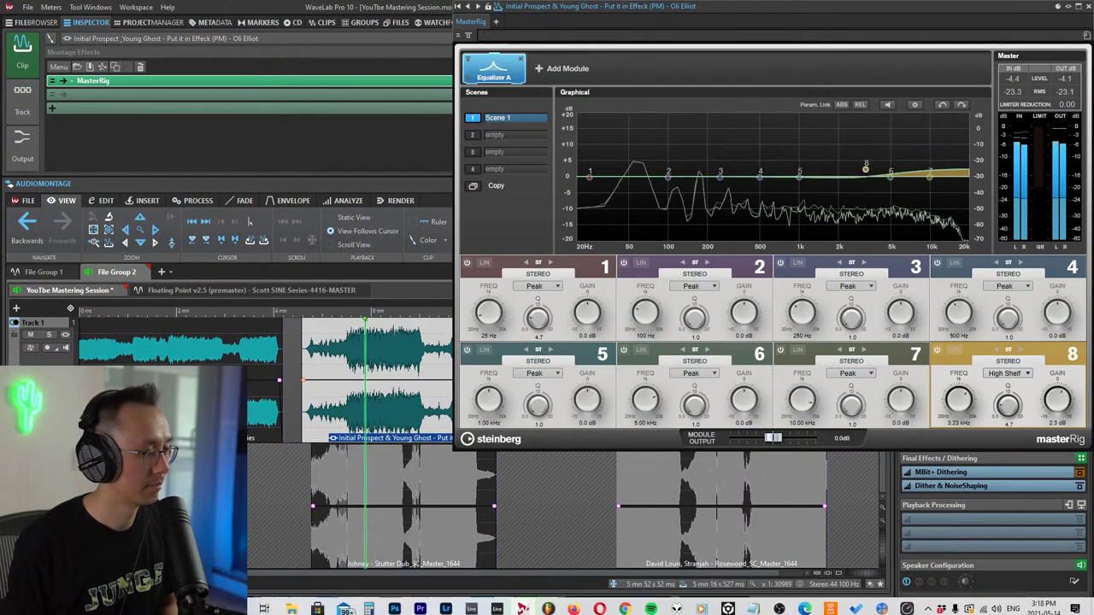
click(49, 459)
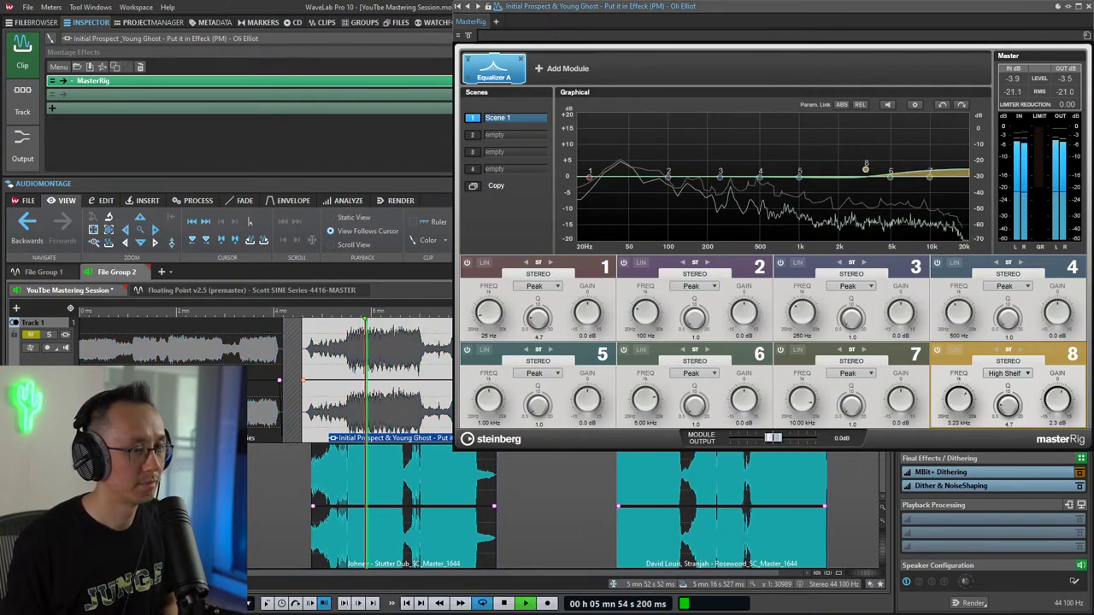
click(49, 460)
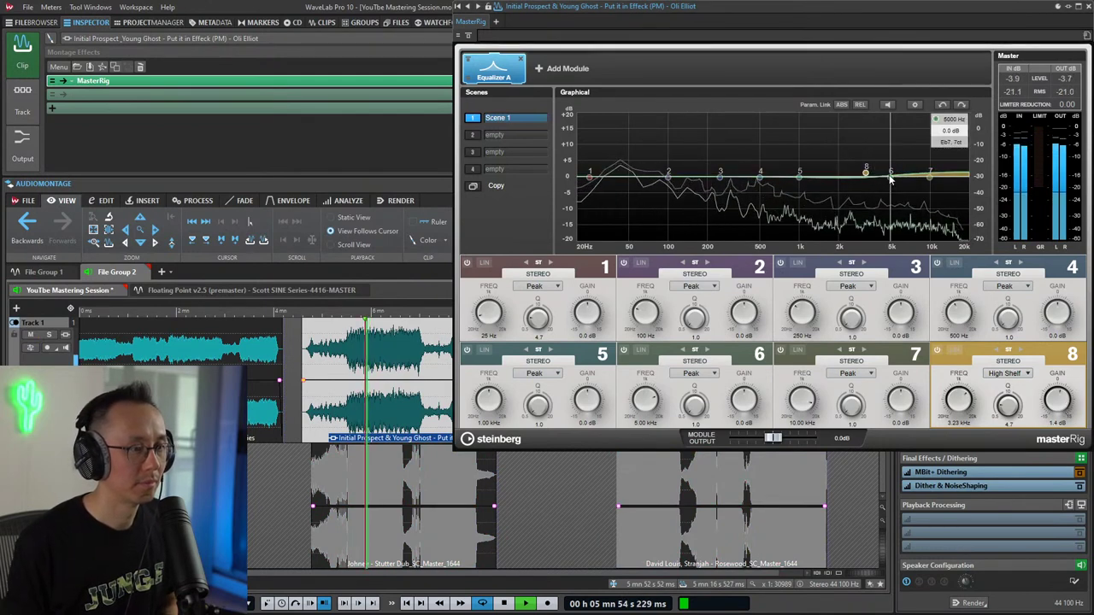
Step: Boost Equalizer A's band 6 by 1.8 dB at about 3.39 kHz and band 5 by 0.9 dB at about 1.65 kHz
drag(890, 172, 831, 125)
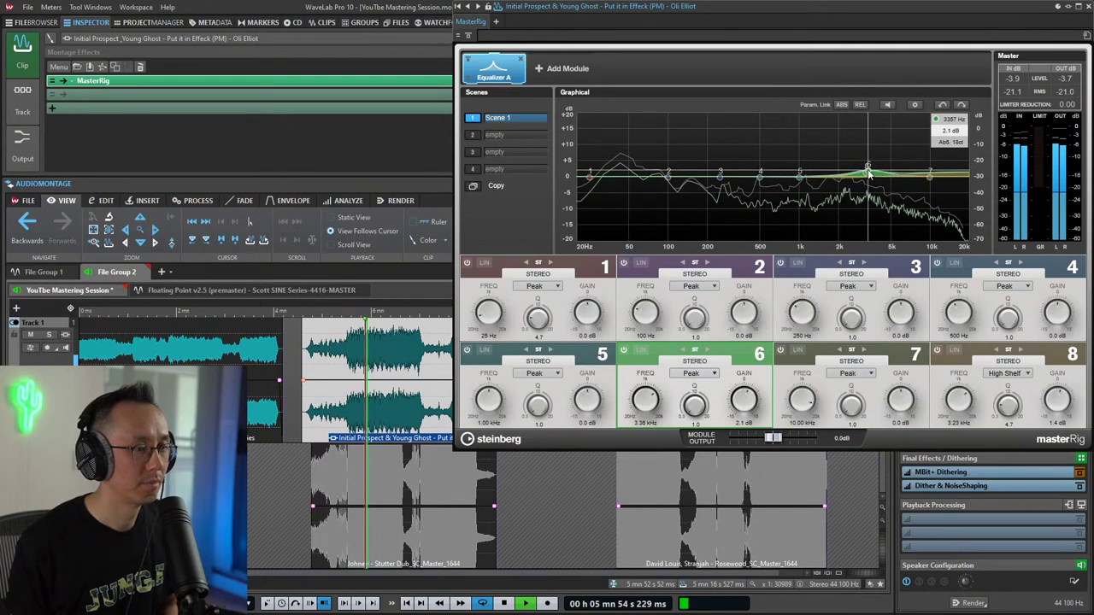
drag(869, 174, 868, 175)
drag(799, 173, 828, 175)
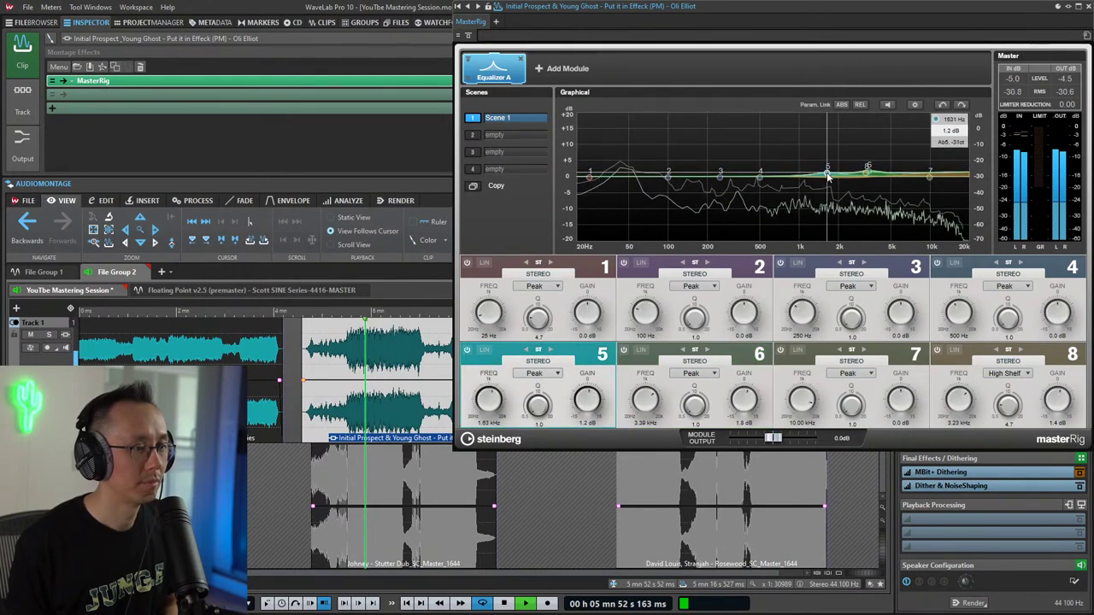
Step: Cut Equalizer A's band 4 by 1.2 dB at 842 Hz and boost band 3 by 1.8 dB at 125 Hz with Q 2.9
drag(760, 175, 791, 183)
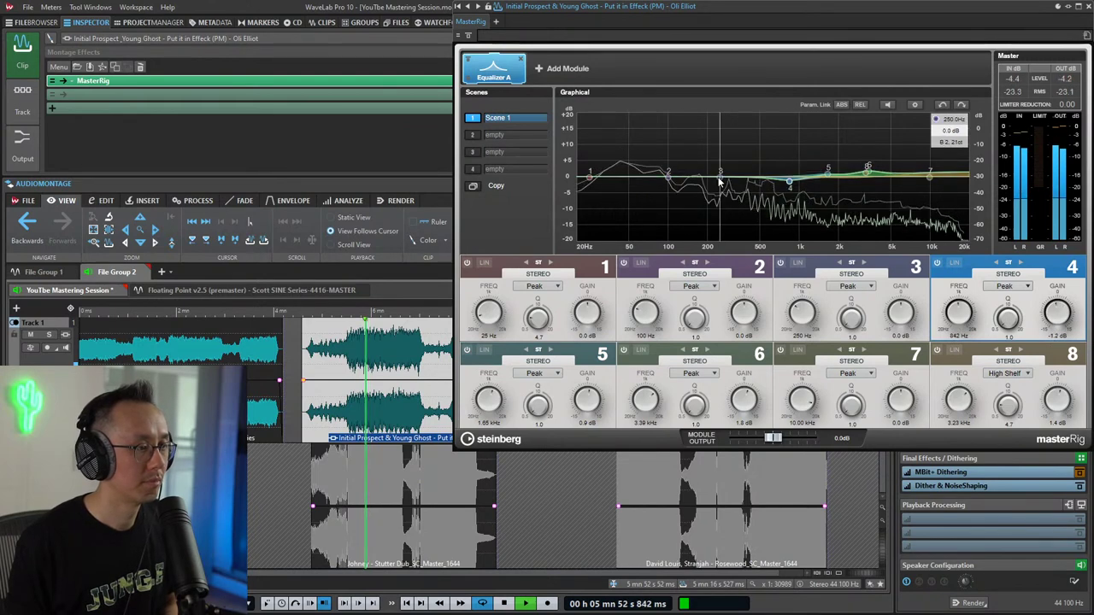
drag(721, 179, 681, 126)
drag(852, 318, 889, 359)
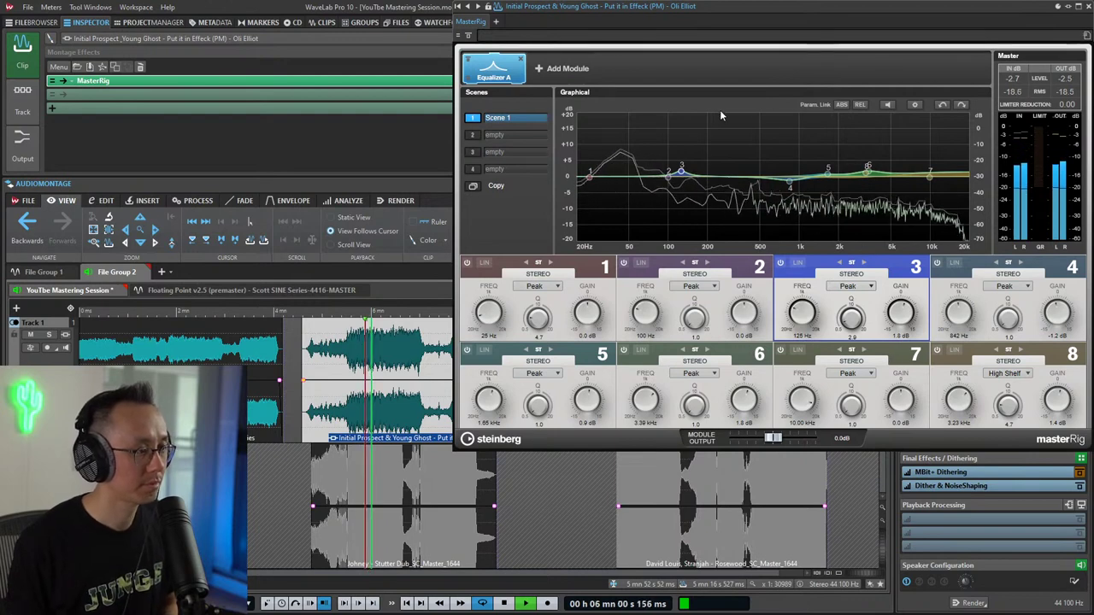
Step: Stop playback and select the clip's loud section from about 5 mn 39 s to 6 mn 58 s
key(space)
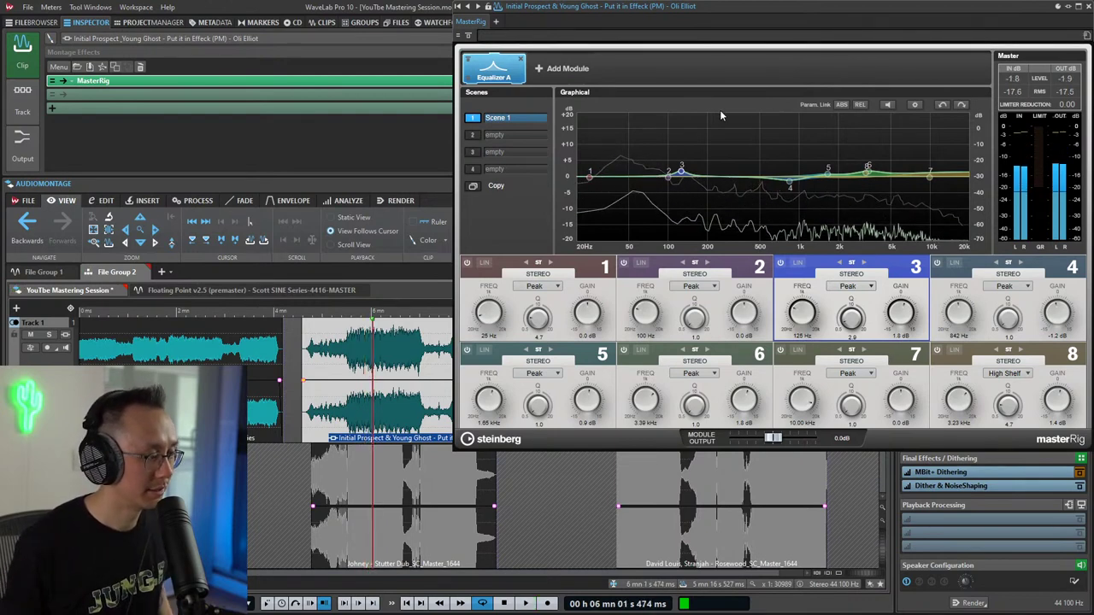
drag(363, 359, 418, 374)
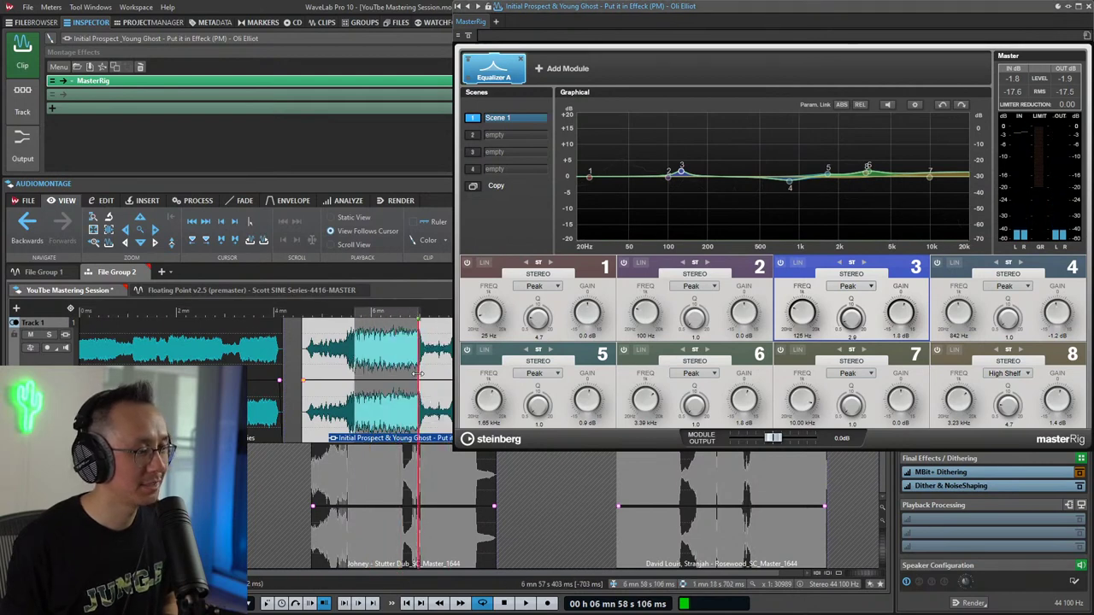
Step: Add an Equalizer B module to MasterRig and set its bands 1 and 8 to Cut 96
click(540, 71)
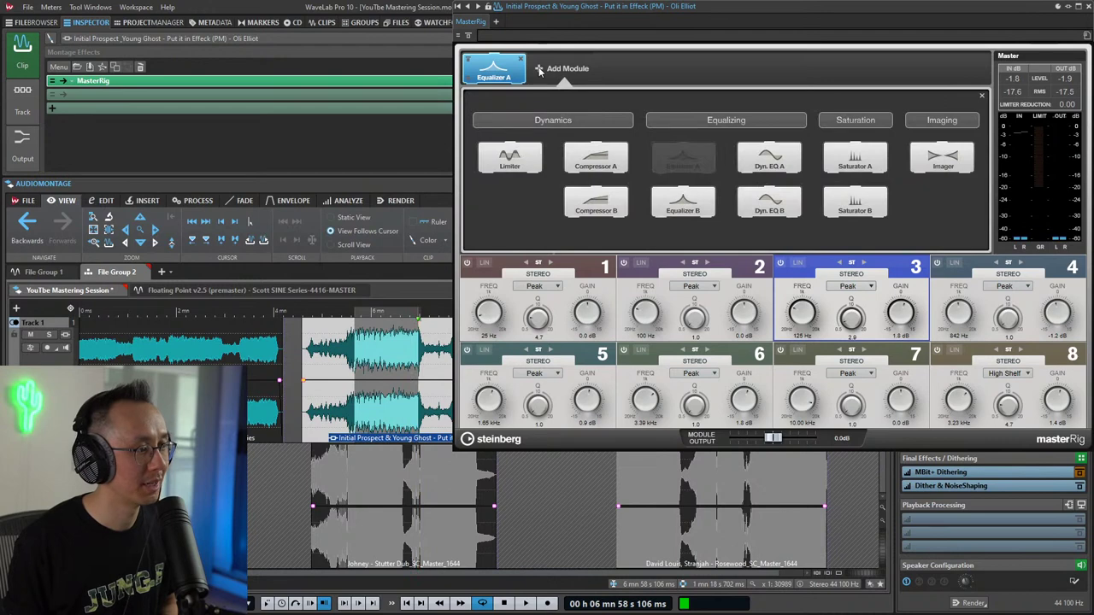
click(695, 188)
click(535, 287)
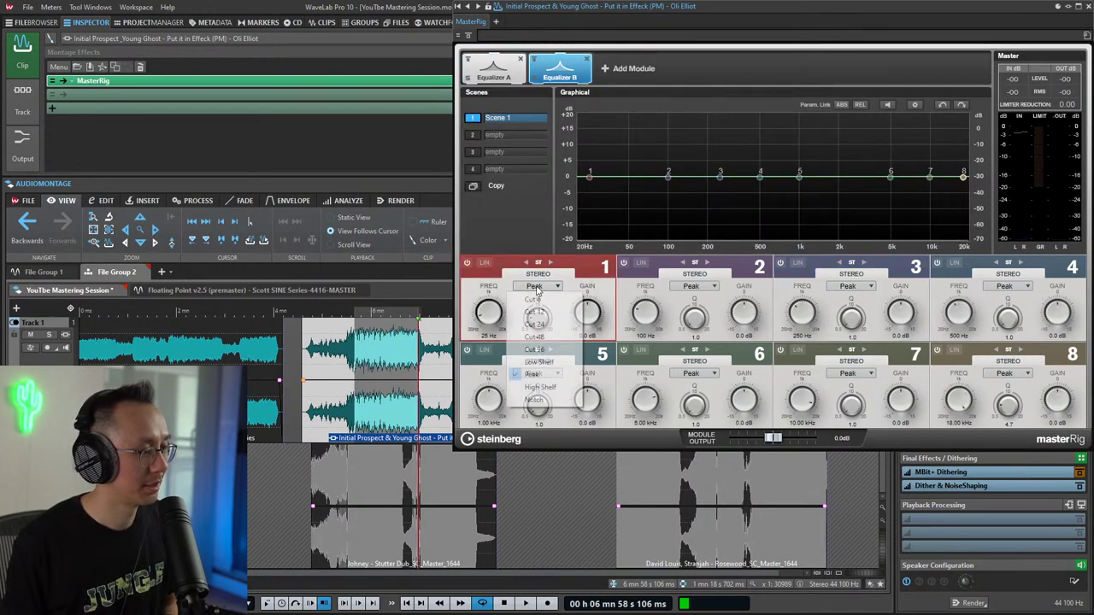
click(534, 351)
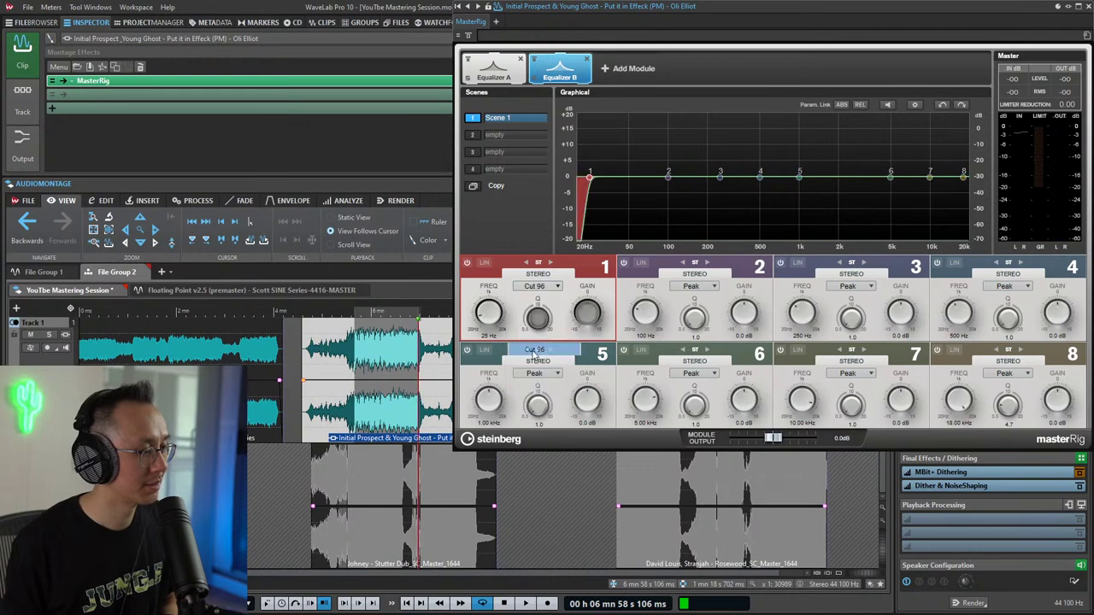
click(1026, 374)
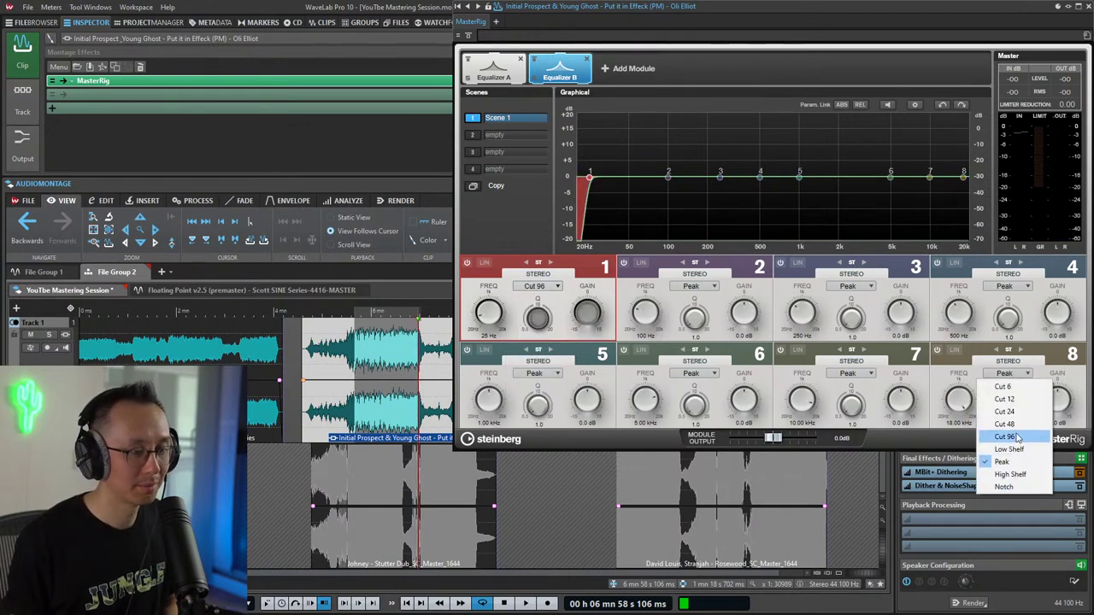
click(1006, 437)
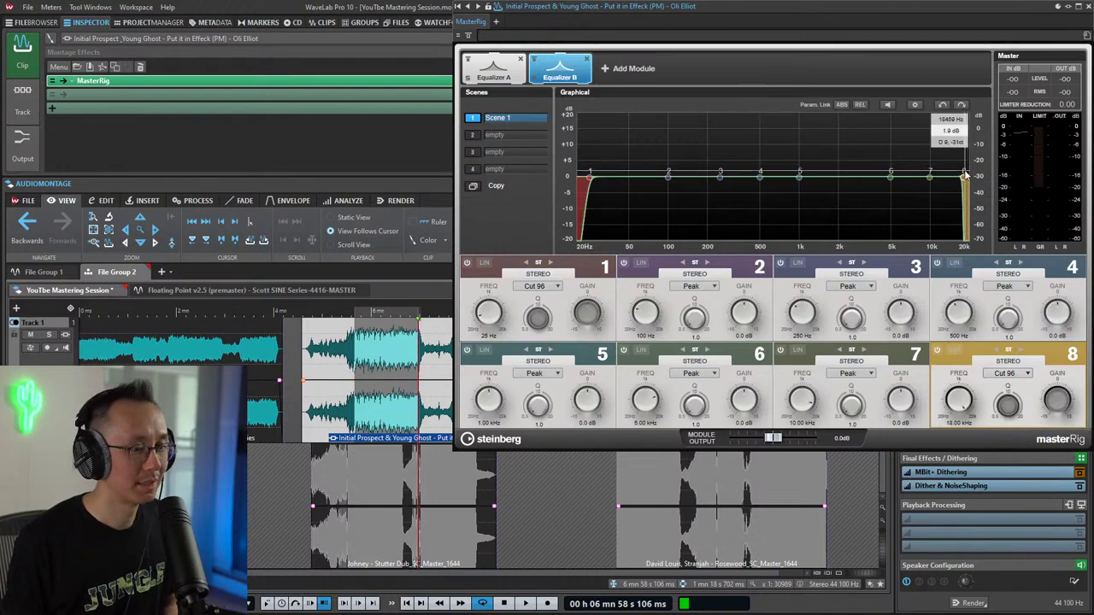
Step: Play the selected section, add a Compressor A module, and solo its band 1 with the crossover at about 100 Hz
key(space)
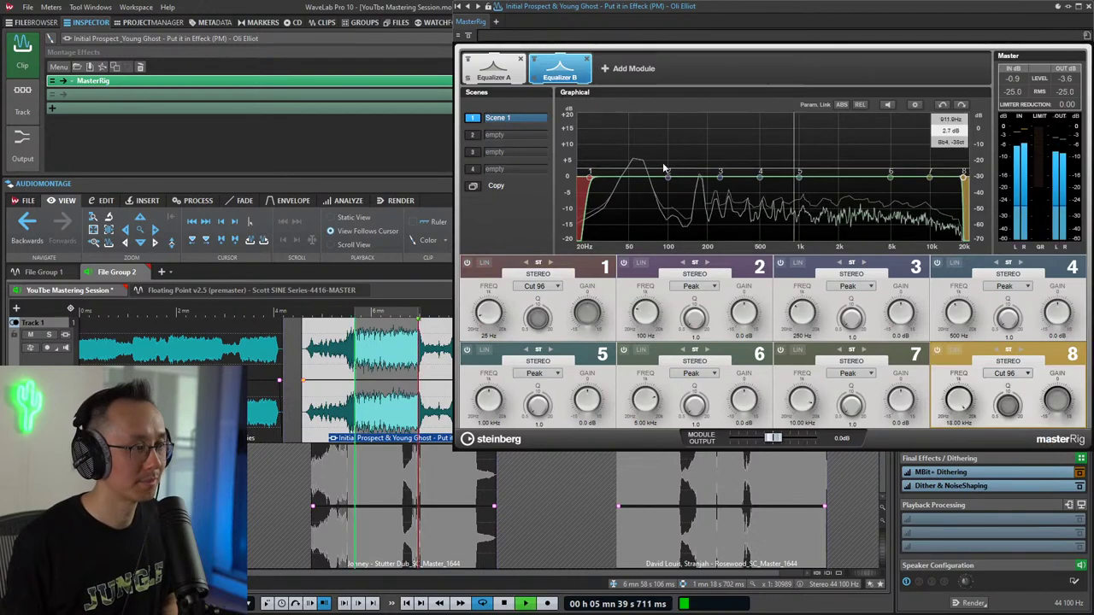
click(604, 69)
click(595, 158)
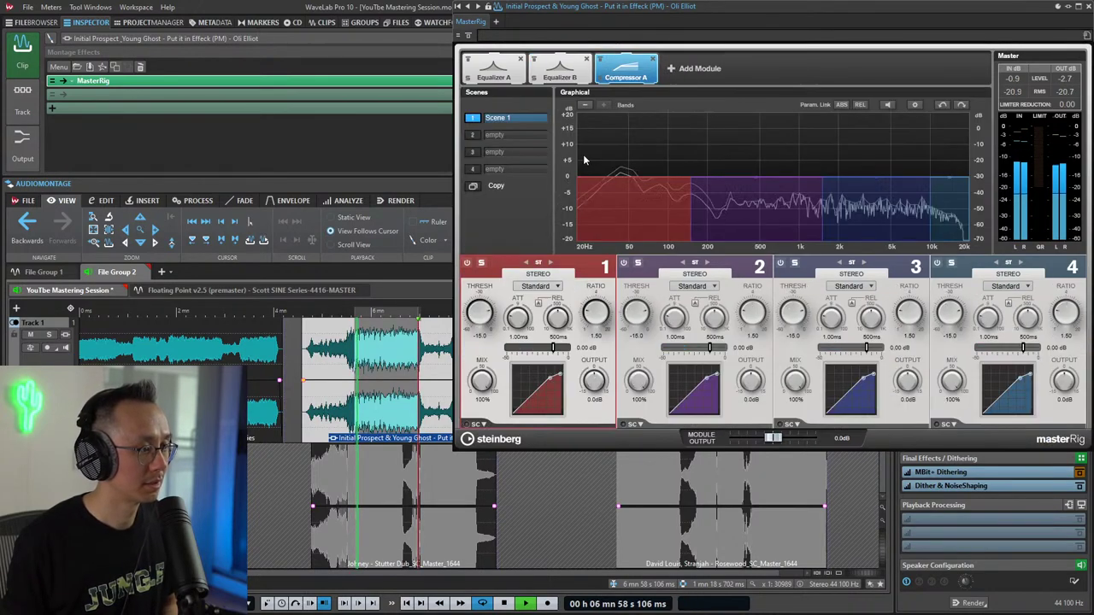
click(481, 264)
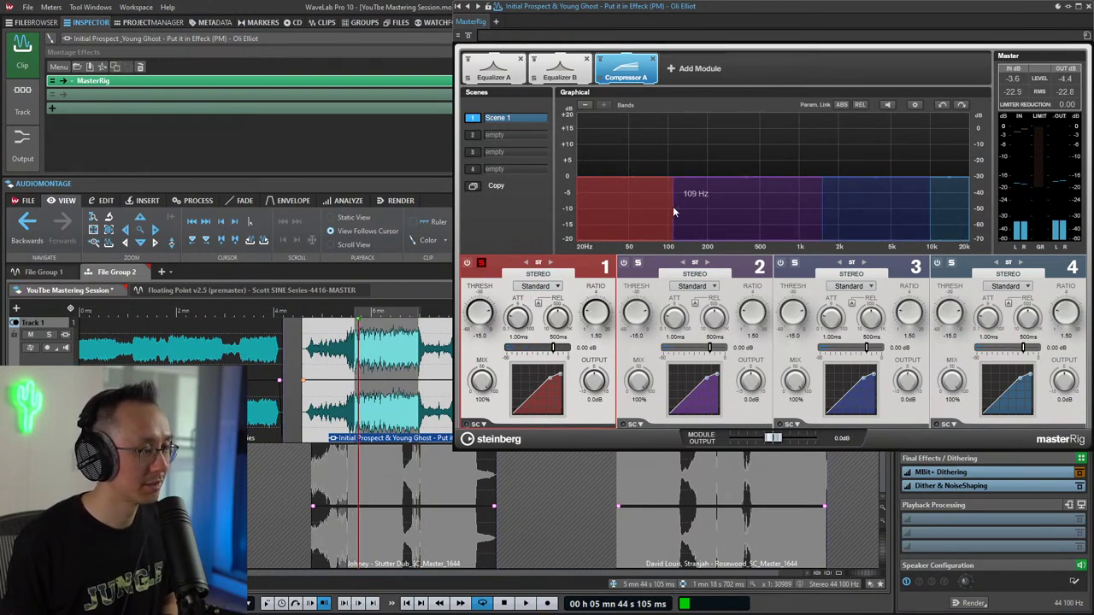
drag(672, 206, 670, 206)
Step: Set Compressor A's band 1 to threshold -43.8 dB, attack 34.85 ms, ratio 4.00 and output 7.8 dB, with its solo off
key(space)
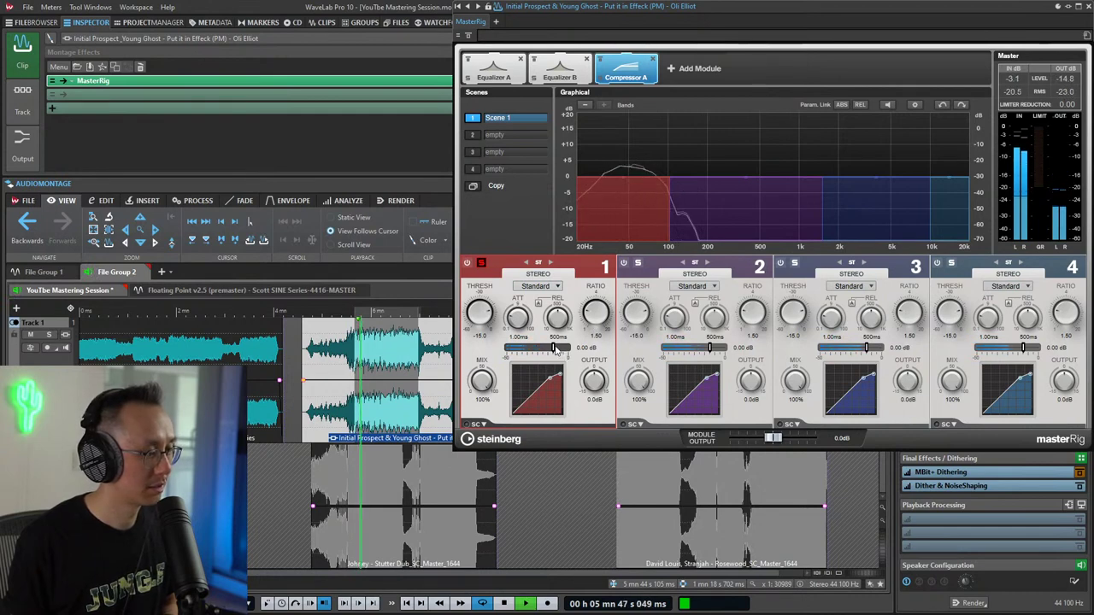
drag(550, 350, 541, 354)
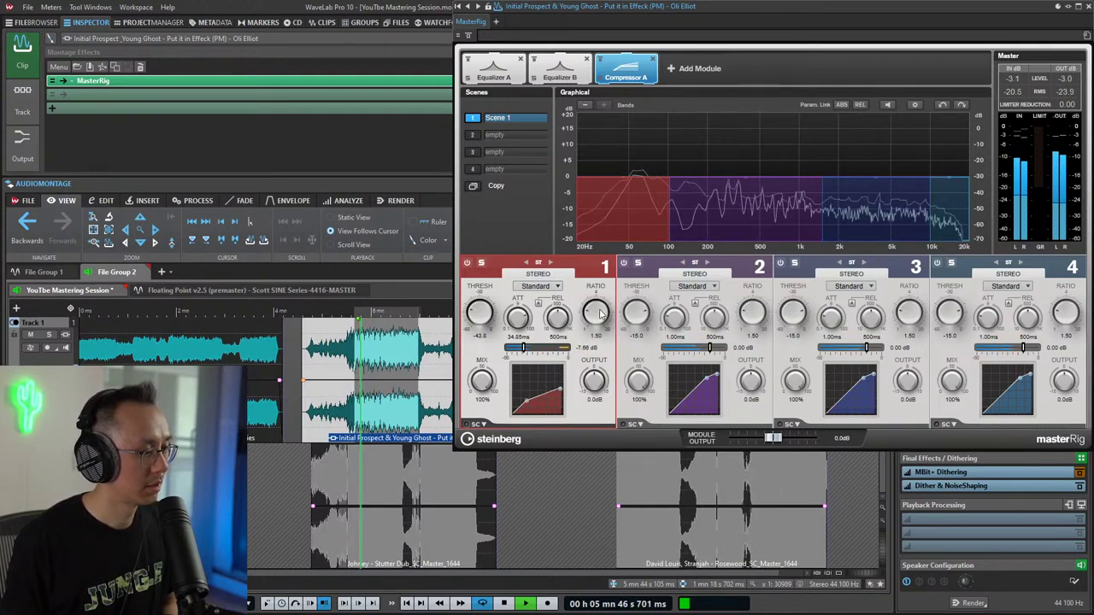
drag(593, 275, 593, 278)
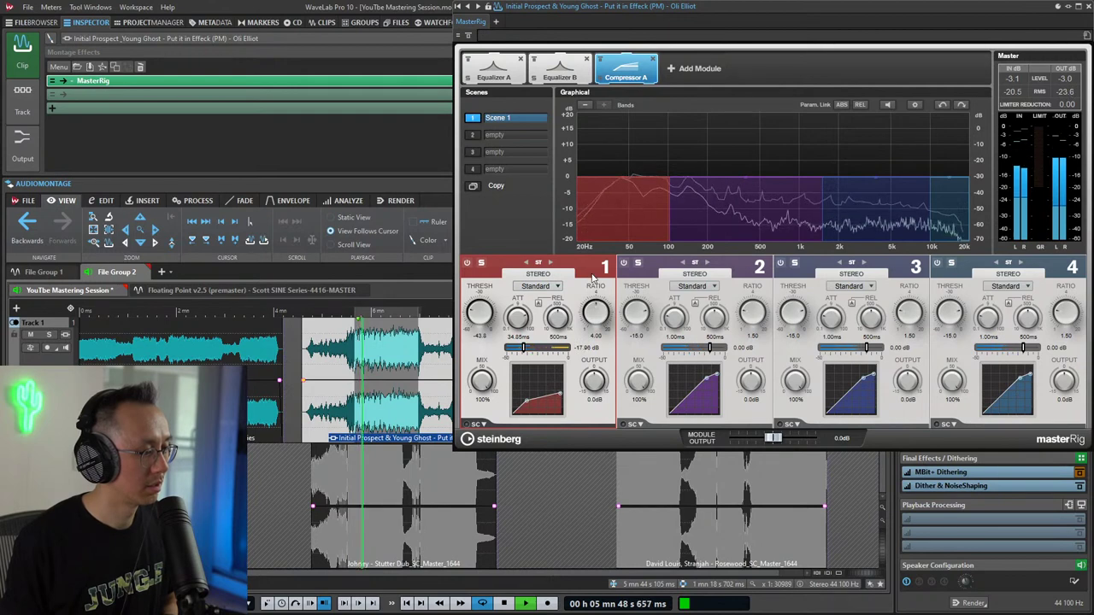
drag(597, 383, 598, 341)
drag(598, 384, 596, 388)
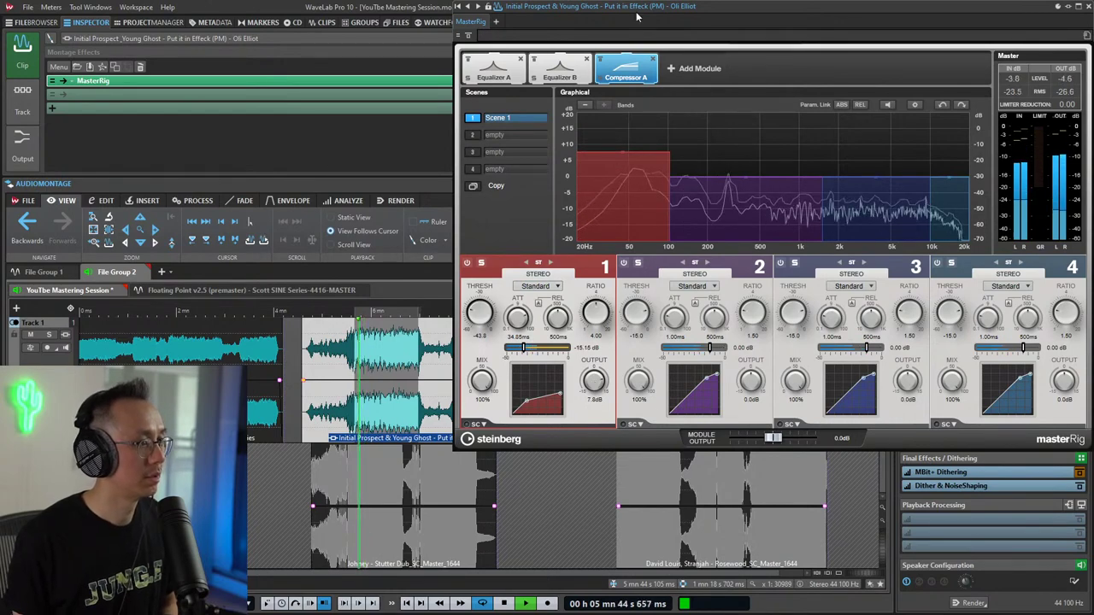
Step: Move the MasterRig window to uncover the spectrometer and raise Compressor A band 1's output to 12.1 dB
drag(638, 6, 609, 68)
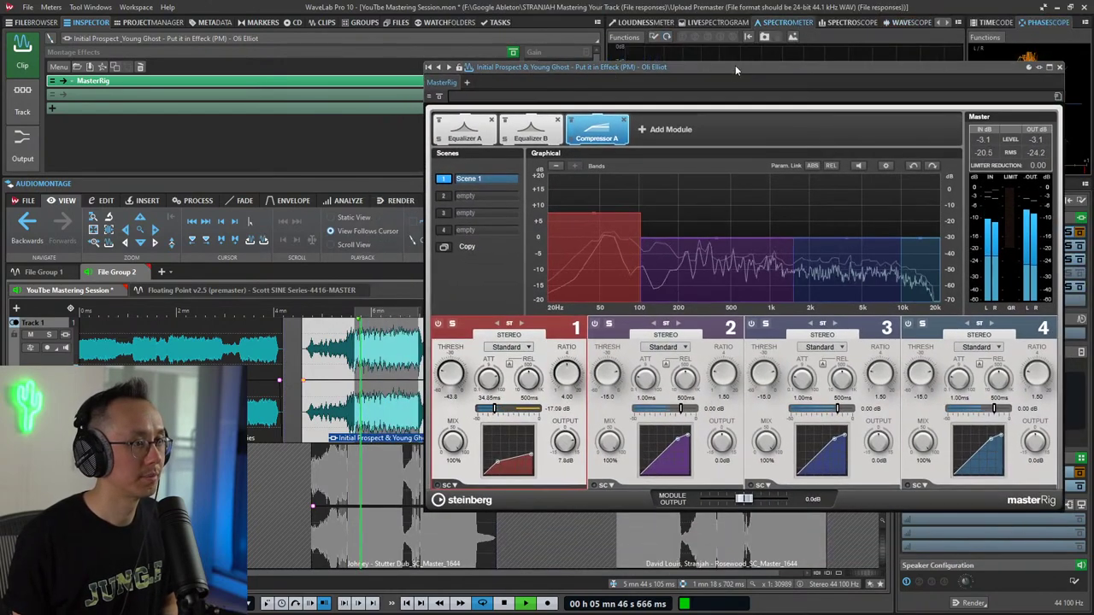
drag(736, 67, 613, 125)
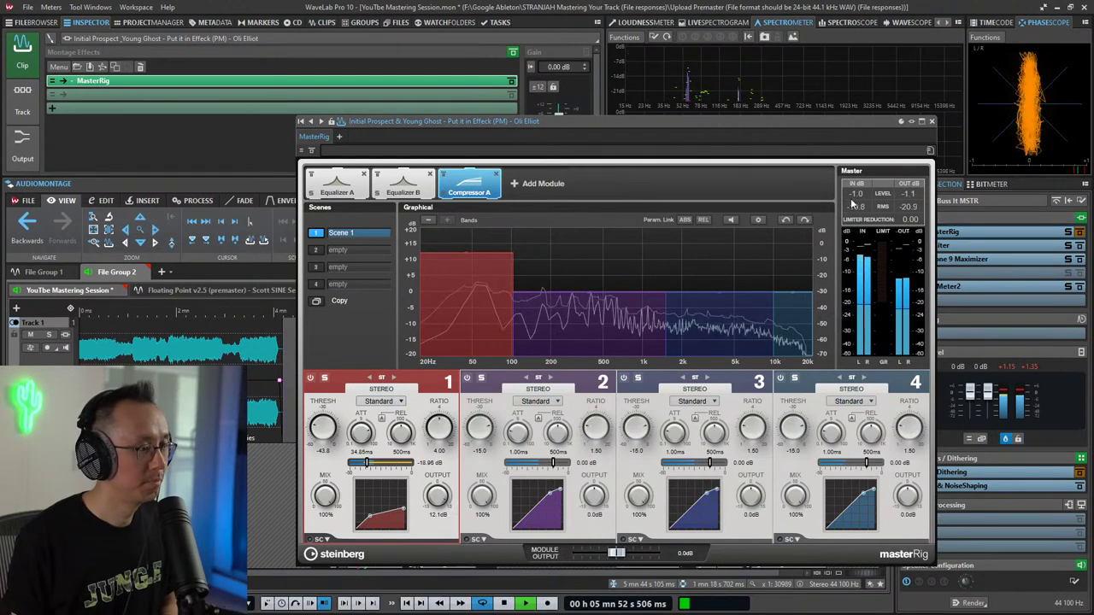
Step: Lower Compressor A's two upper crossovers and set the thresholds of bands 4, 3 and 2 to -21.1, -23.3 and -22.8 dB
drag(665, 312, 630, 311)
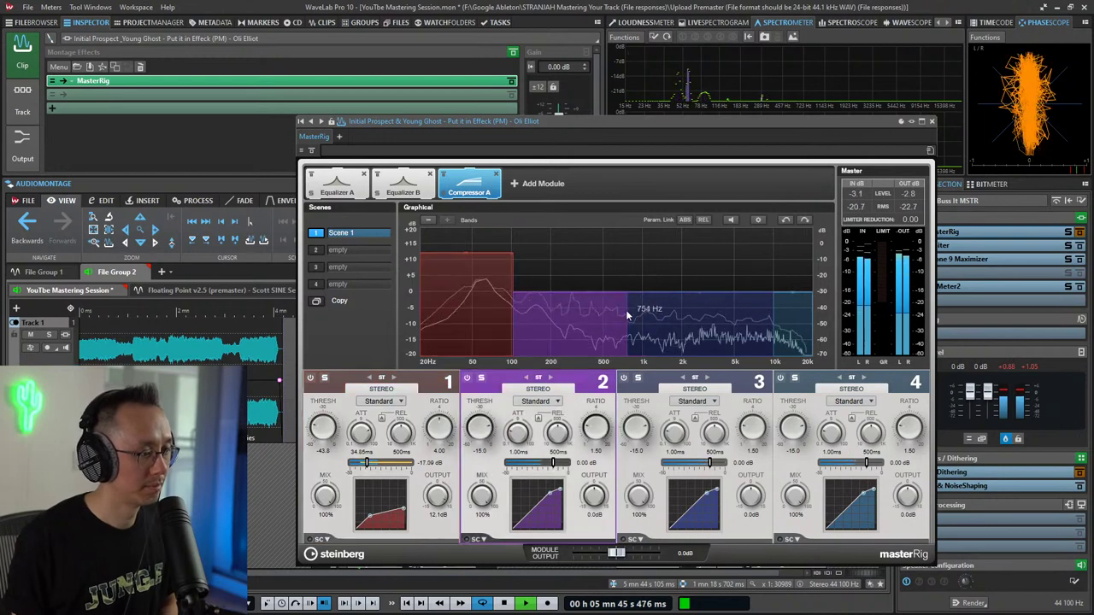
drag(774, 321, 725, 319)
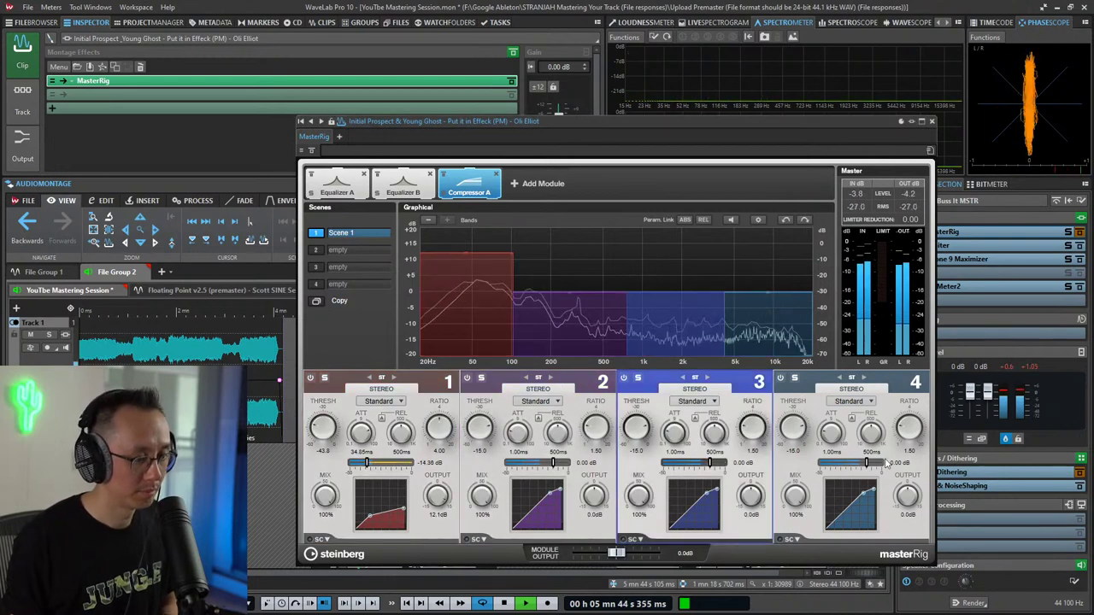
drag(867, 462, 855, 462)
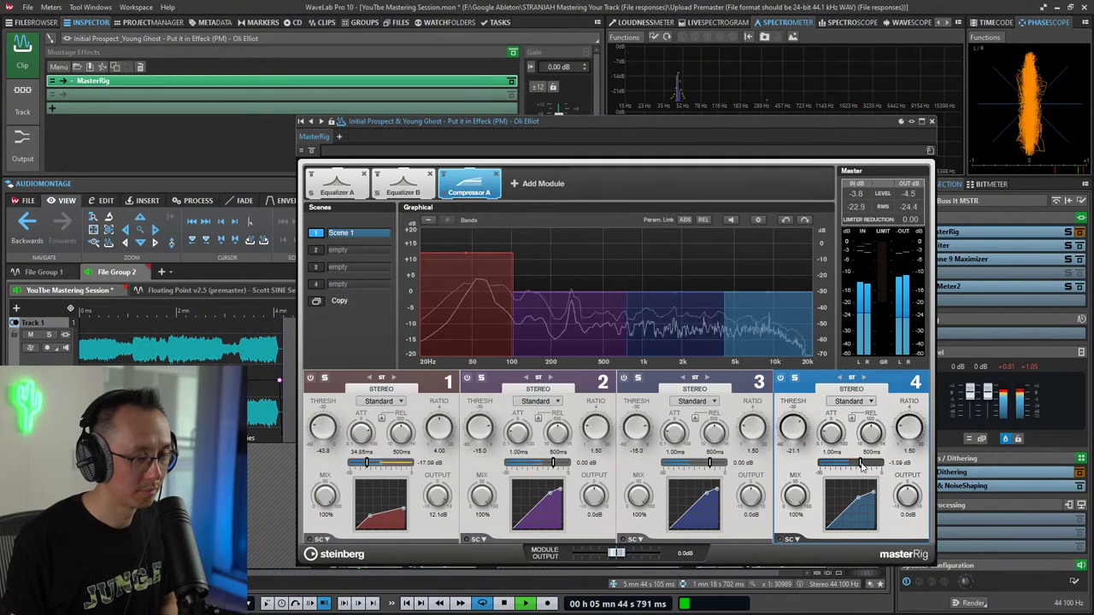
drag(709, 462, 701, 464)
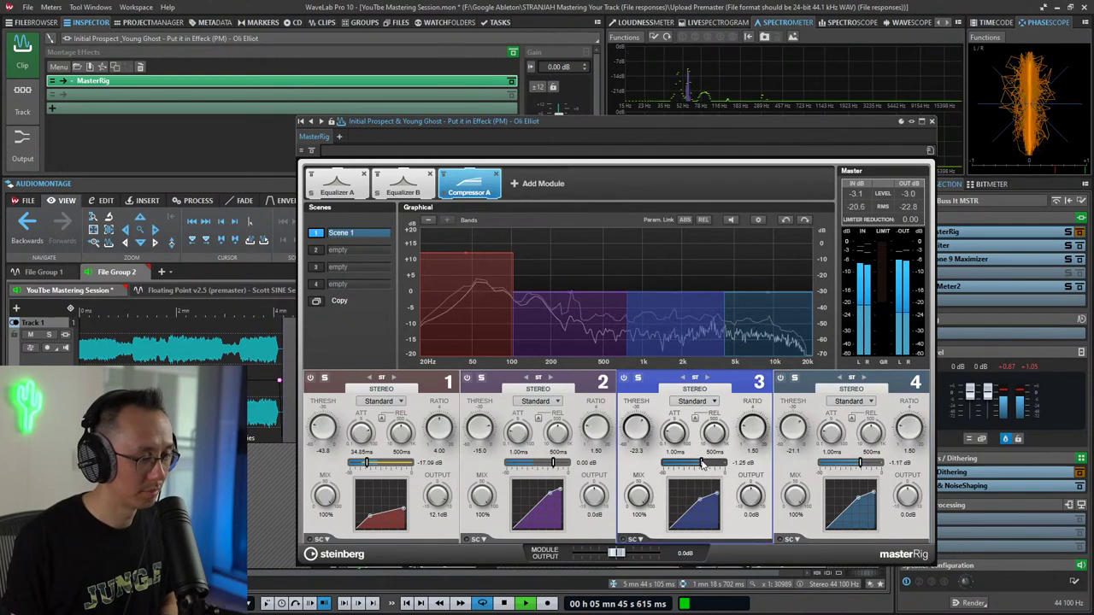
drag(552, 462, 544, 464)
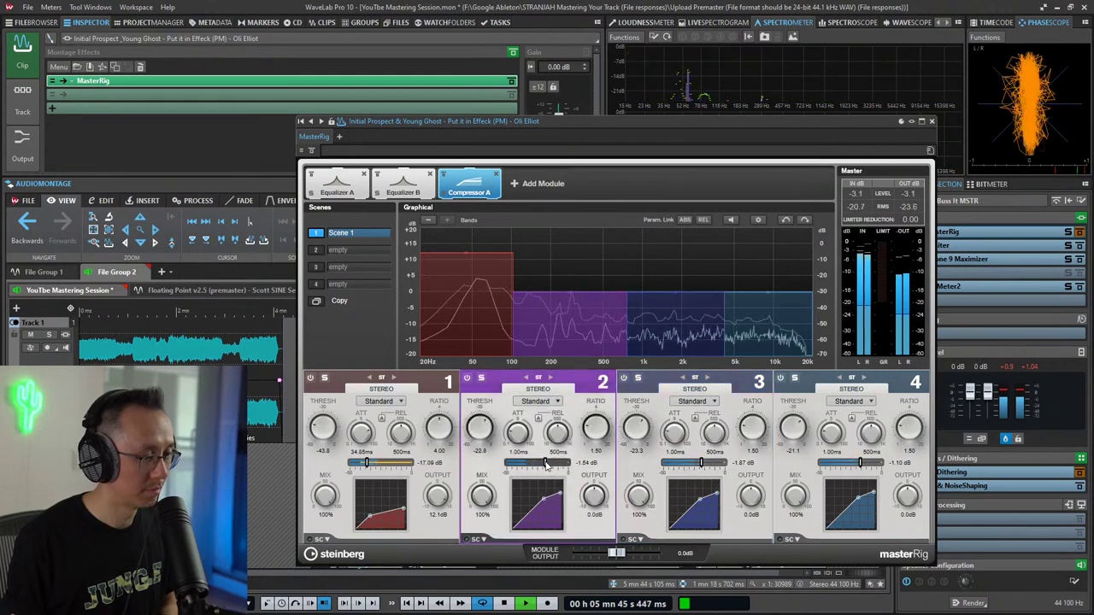
Step: Lower the two upper crossovers slightly further and raise the outputs of bands 3 and 4 to 1.4 dB and band 2 to 3.6 dB
drag(723, 314, 706, 316)
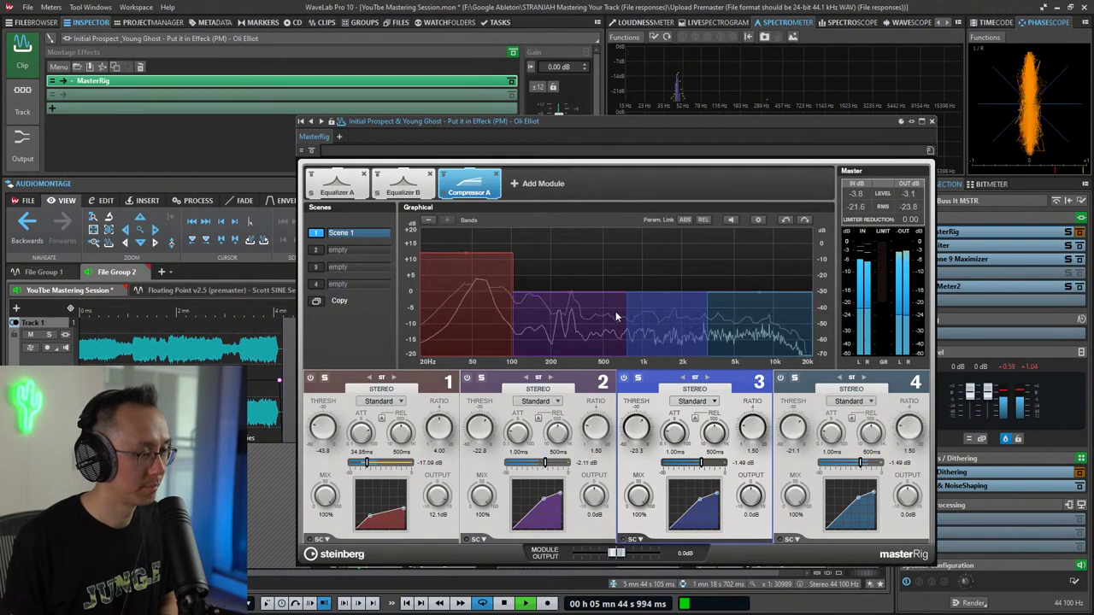
mouse_move(629, 318)
mouse_down()
mouse_move(582, 310)
mouse_move(615, 313)
mouse_up()
drag(710, 310, 682, 288)
drag(597, 301, 586, 279)
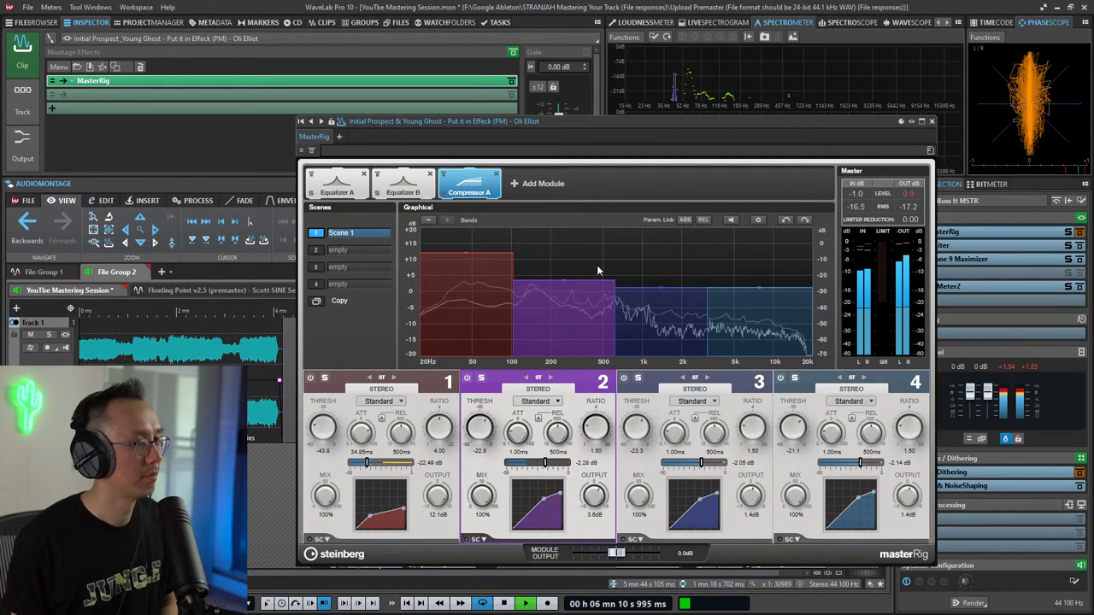
Step: Compare the playback with Compressor A bypassed and active
click(444, 175)
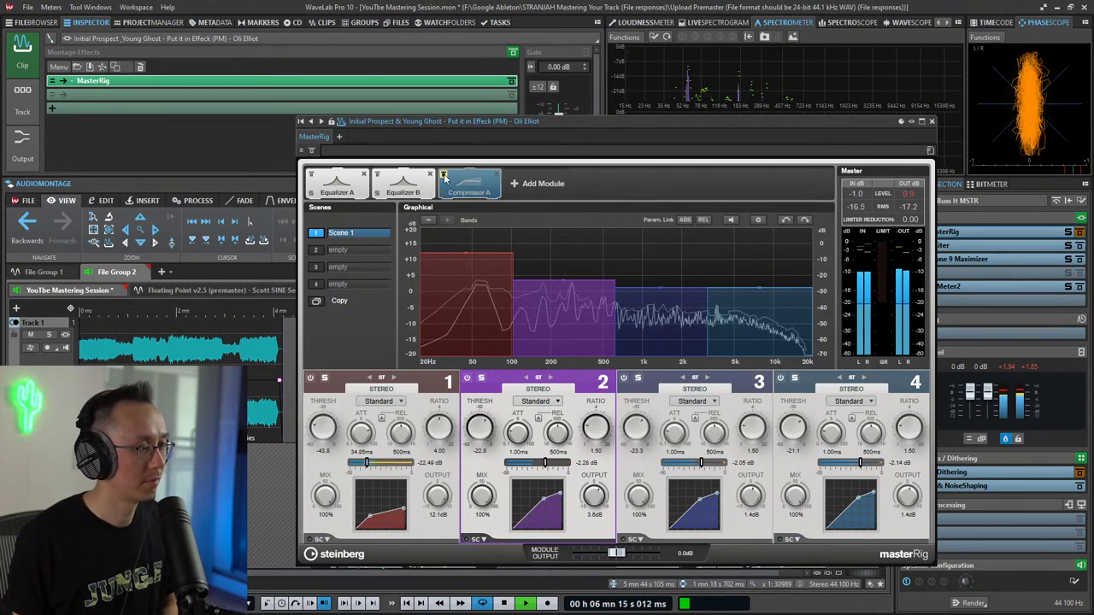
click(444, 175)
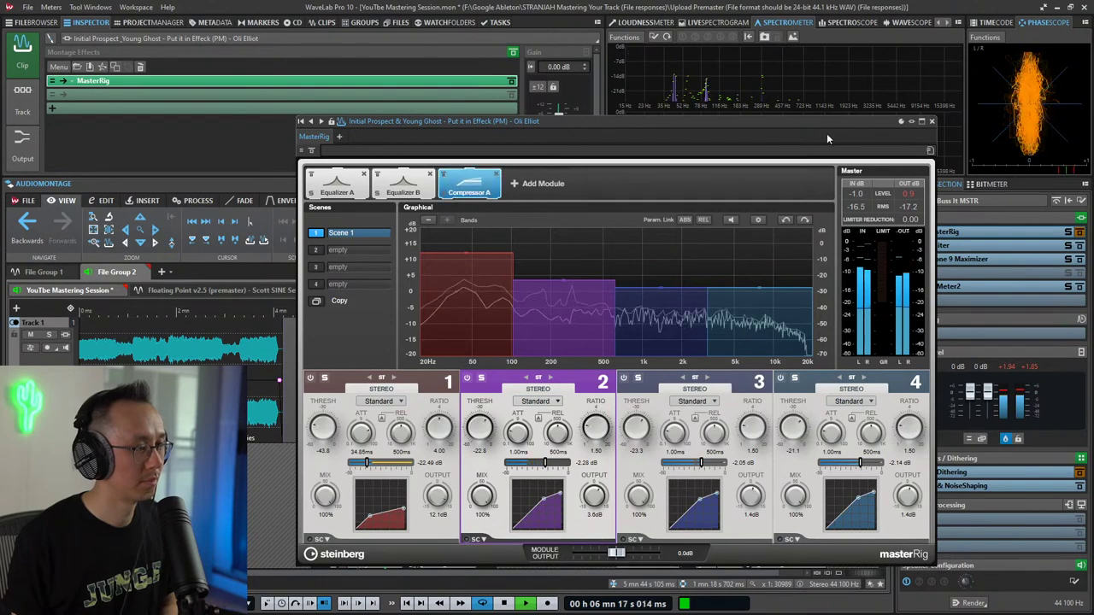
Step: Add the Saturator A module, lower its middle crossover to about 370 Hz and raise its upper crossover to about 6 kHz
click(539, 183)
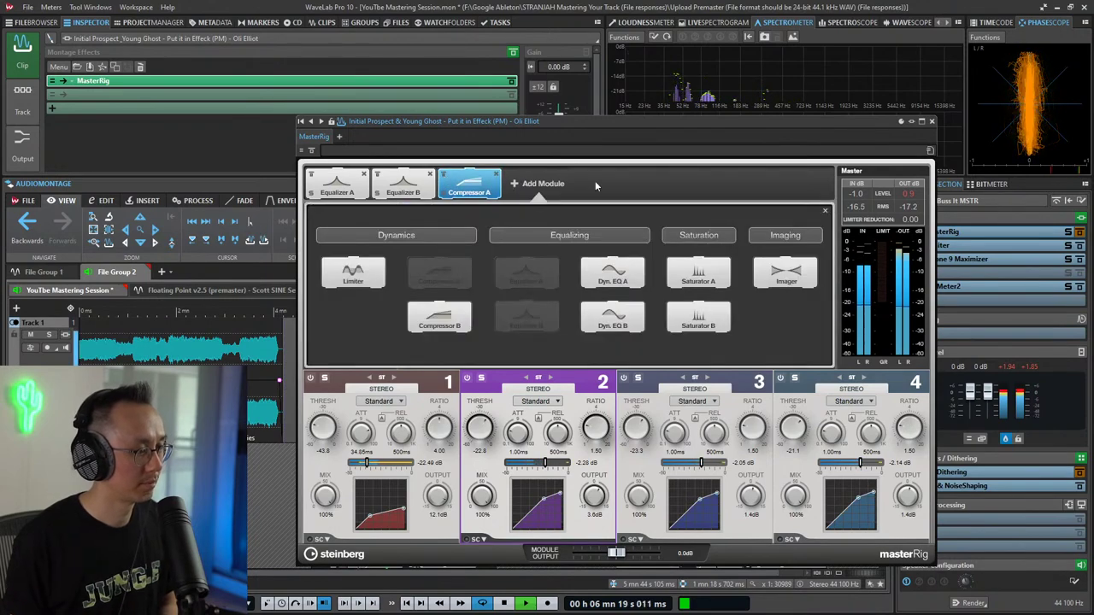
click(698, 275)
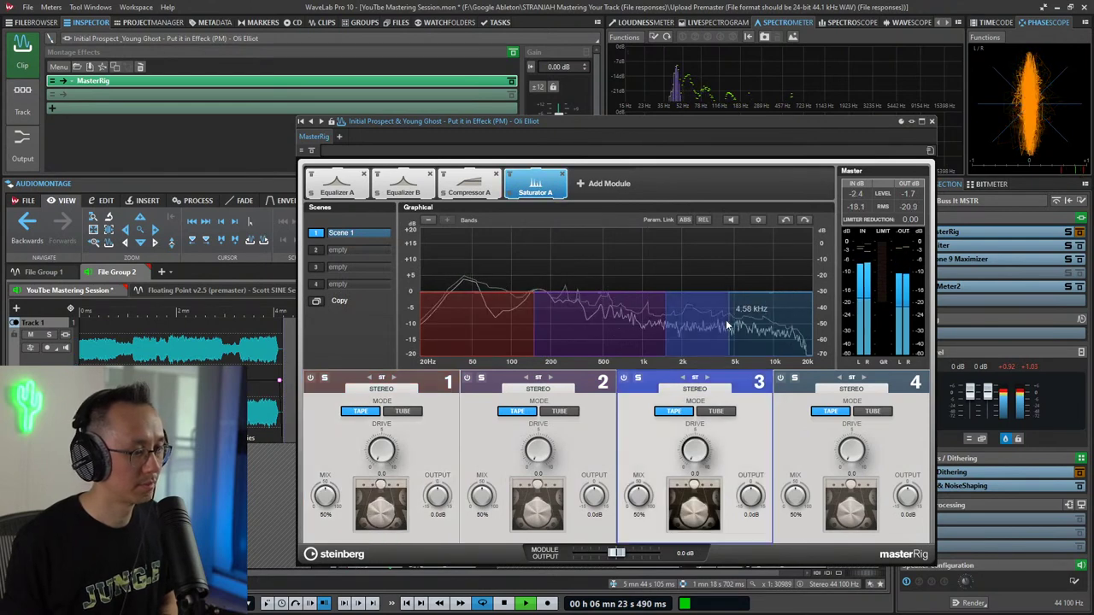
drag(718, 320, 743, 334)
drag(748, 333, 746, 334)
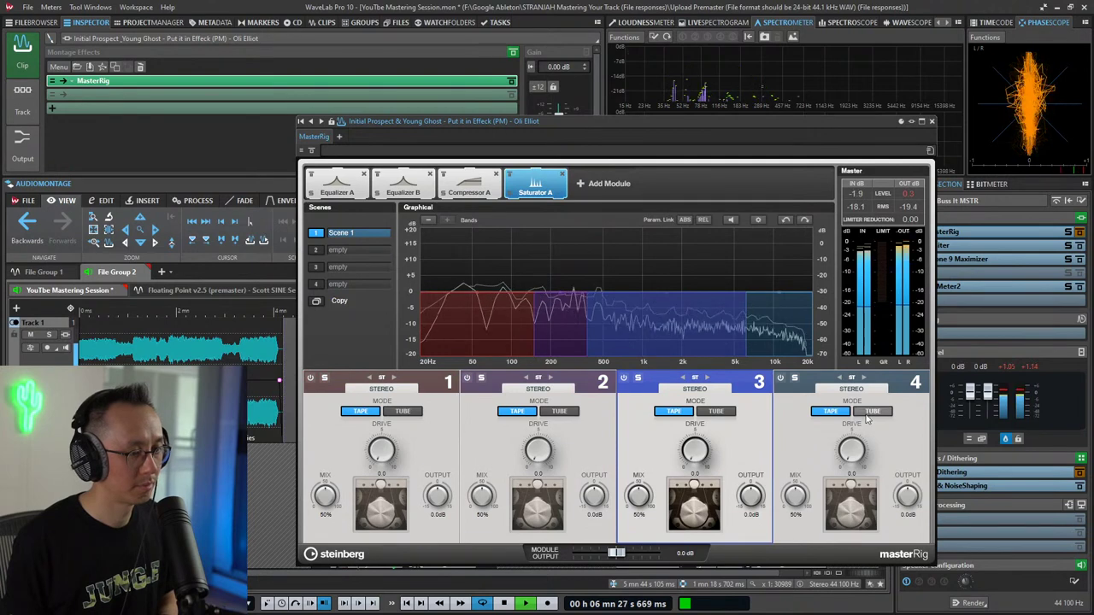
Step: Solo Saturator A's band 4 to set drive 10.0 and mix 50%, switch the solo off and raise the band's output to 1.1 dB
click(795, 378)
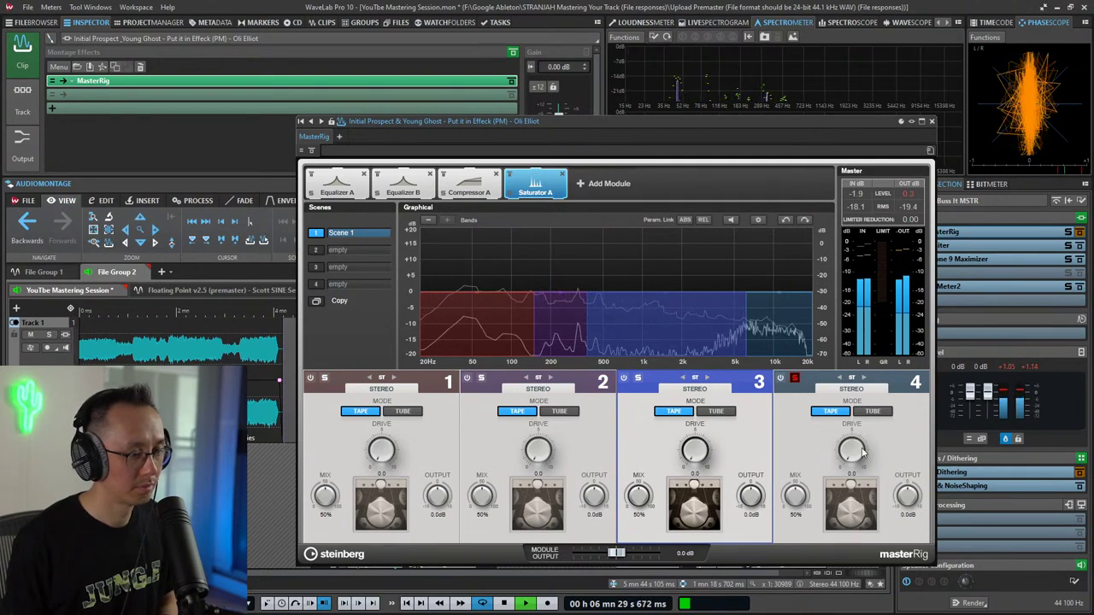
drag(795, 499, 797, 494)
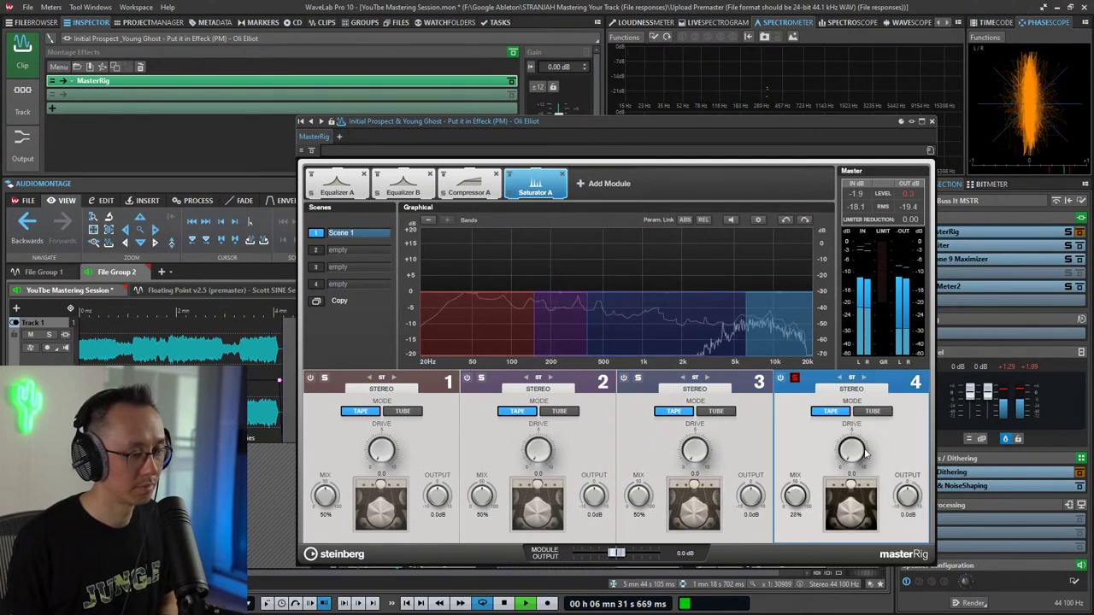
drag(856, 453, 858, 381)
drag(796, 493, 795, 517)
drag(803, 436, 804, 372)
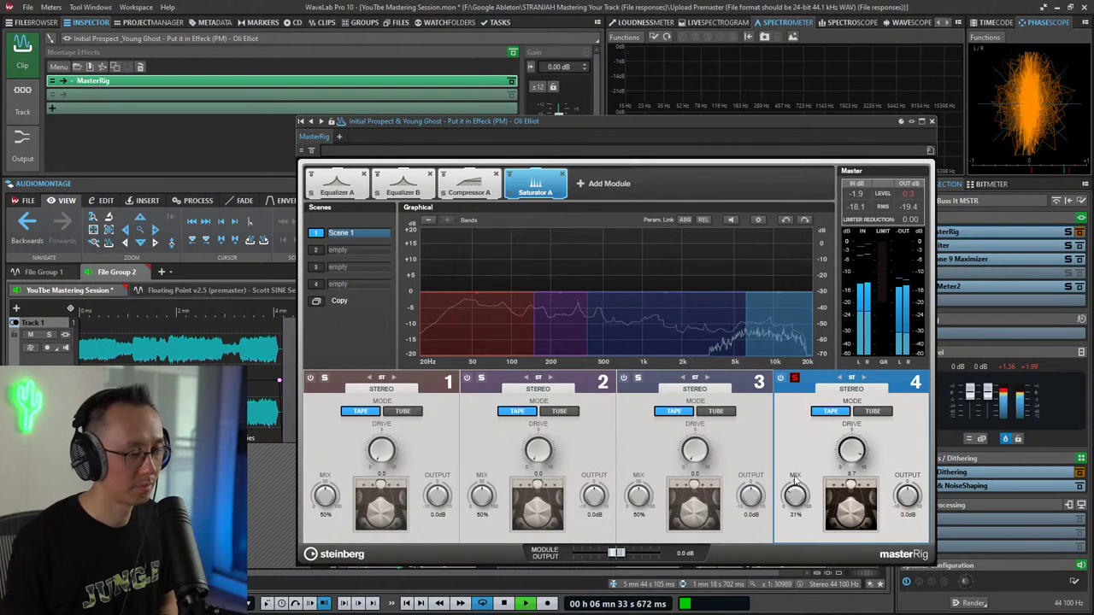
drag(854, 456, 856, 423)
drag(796, 491, 790, 557)
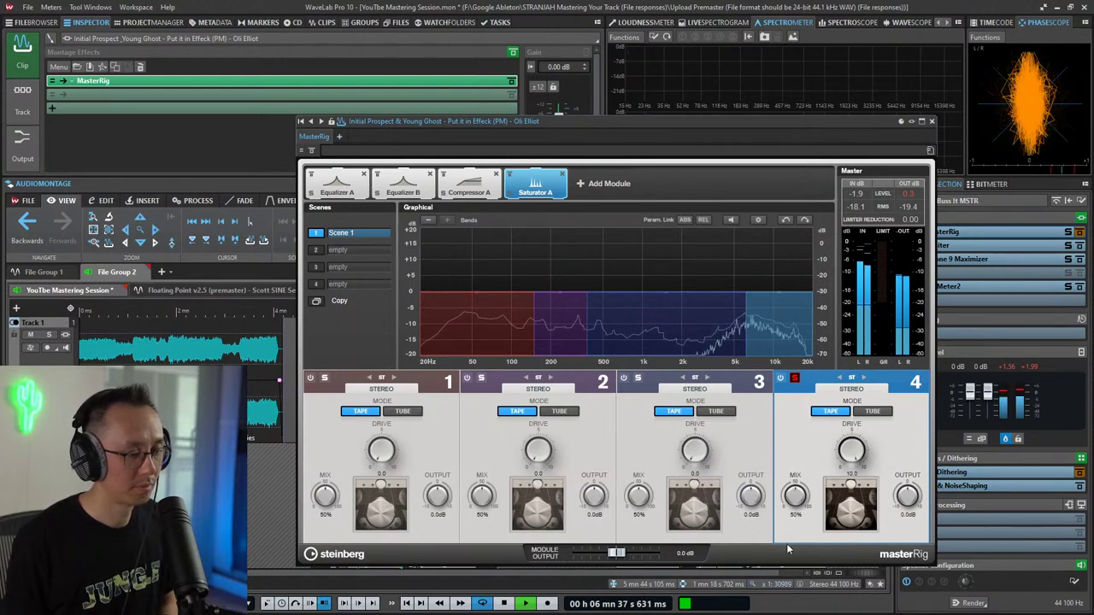
drag(795, 496, 795, 491)
click(795, 377)
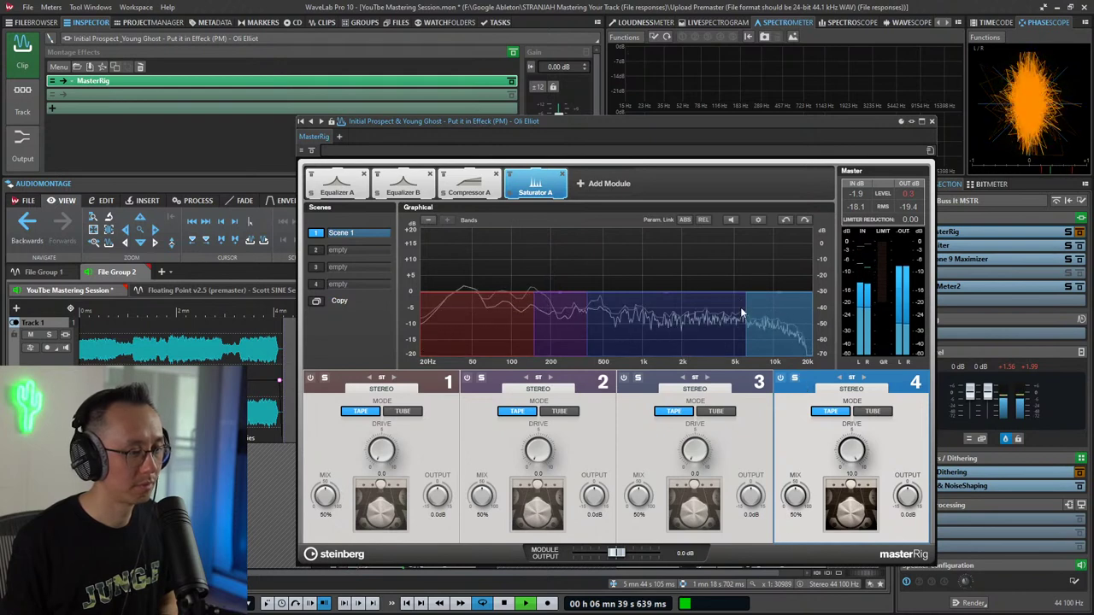
mouse_move(762, 293)
mouse_down()
mouse_move(760, 323)
mouse_move(759, 290)
mouse_up()
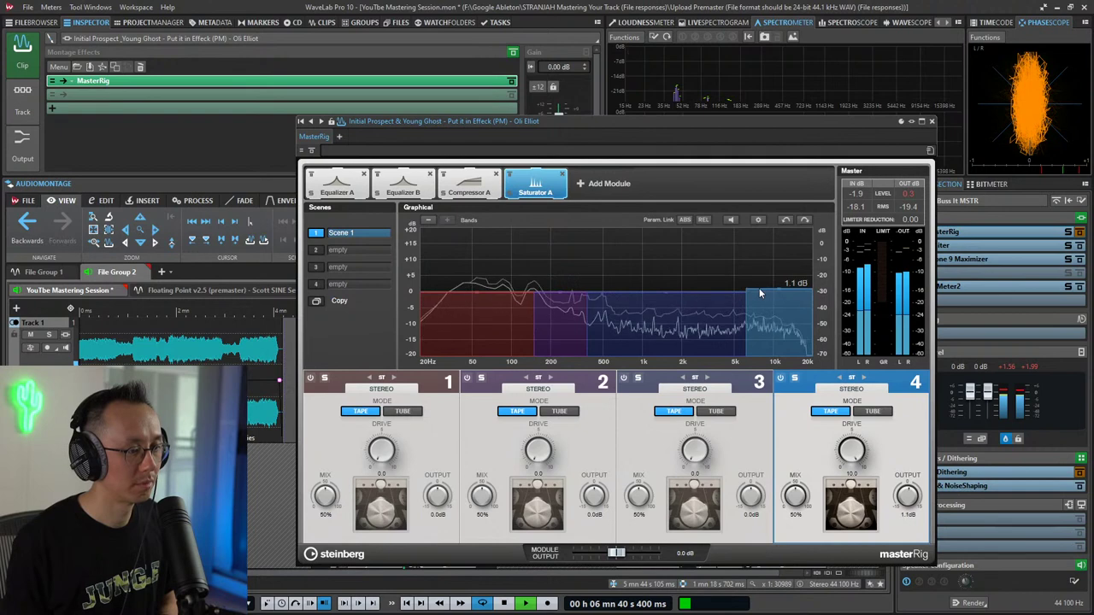
Step: Add an Imager with width 133% and output -0.2 dB on band 4, width 121% on band 3 and the middle crossover at about 800 Hz
click(580, 185)
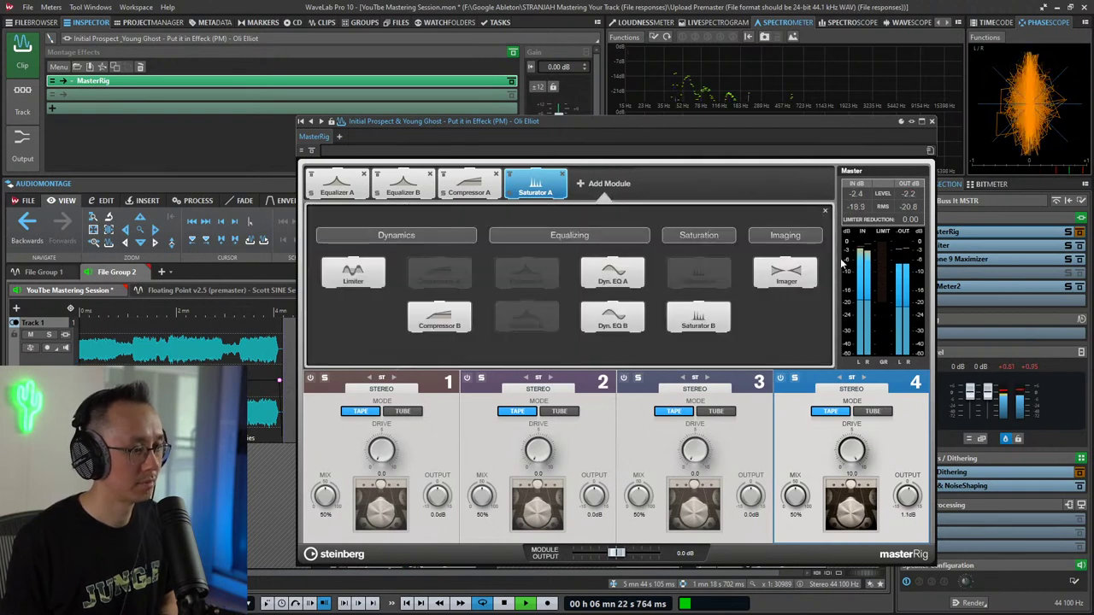
click(774, 273)
drag(733, 317, 750, 300)
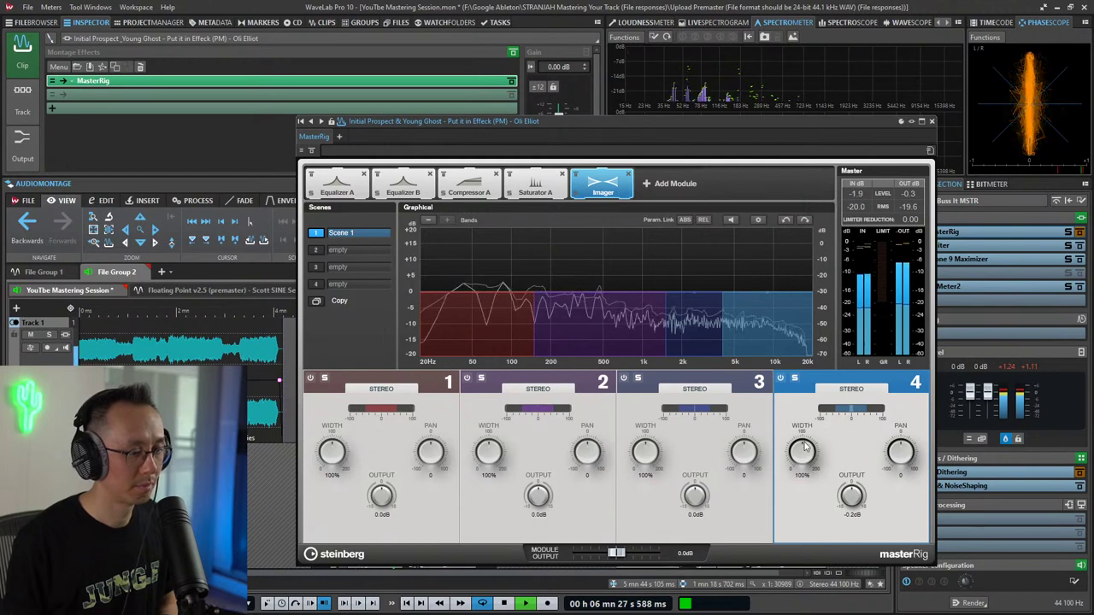
mouse_move(802, 451)
mouse_down()
mouse_move(800, 398)
mouse_move(801, 431)
mouse_up()
drag(647, 447, 648, 432)
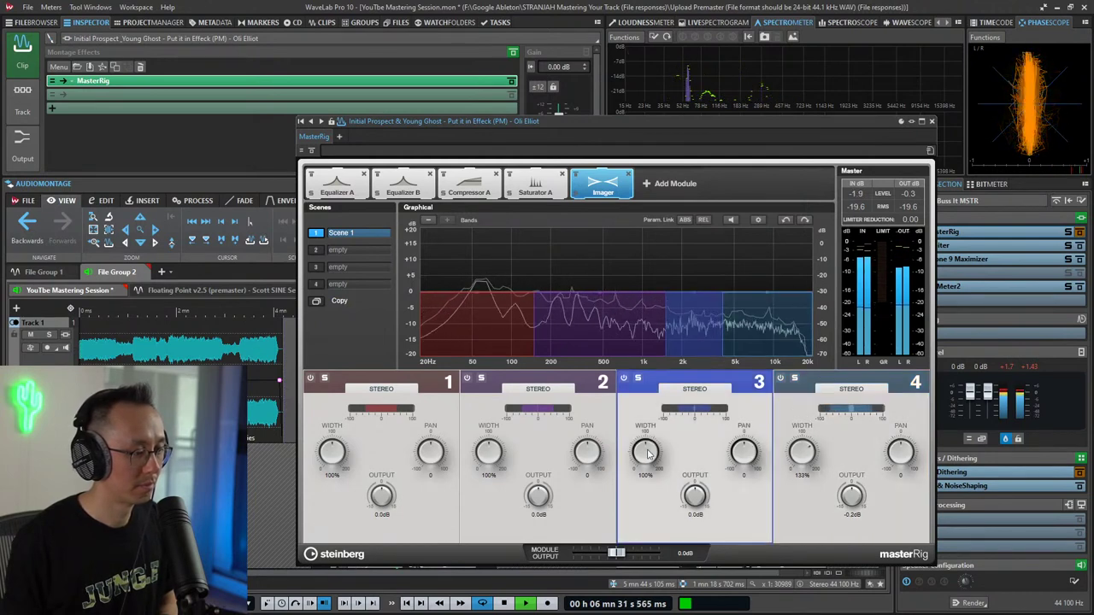
click(621, 351)
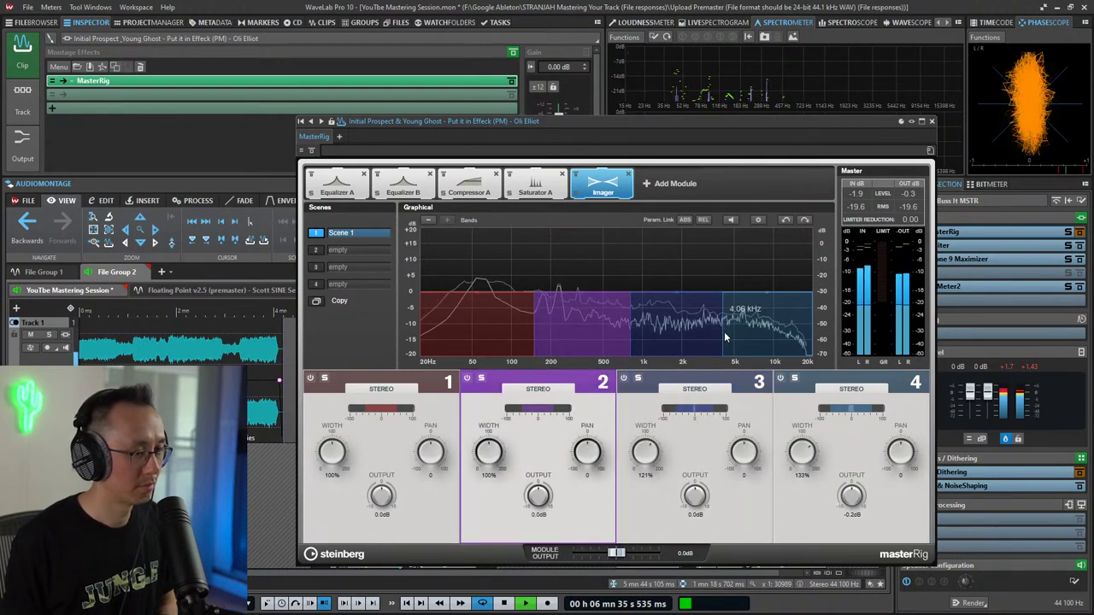
click(931, 123)
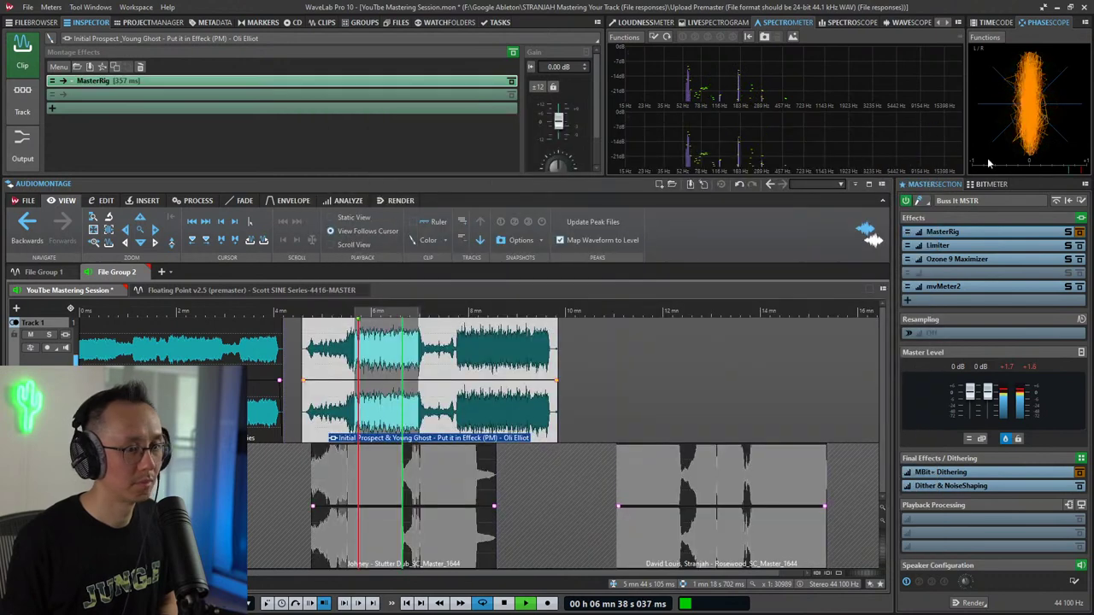
Step: Check the master section's Limiter and the loudness meter, and set the Ozone 9 Maximizer's threshold to -1.6 dB
click(1009, 246)
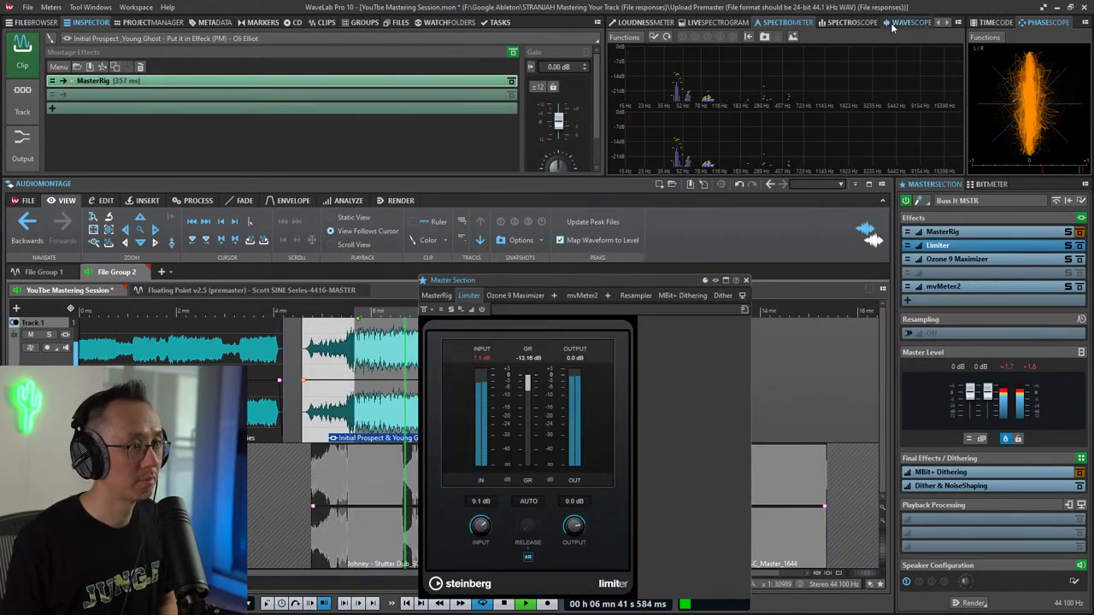
click(971, 258)
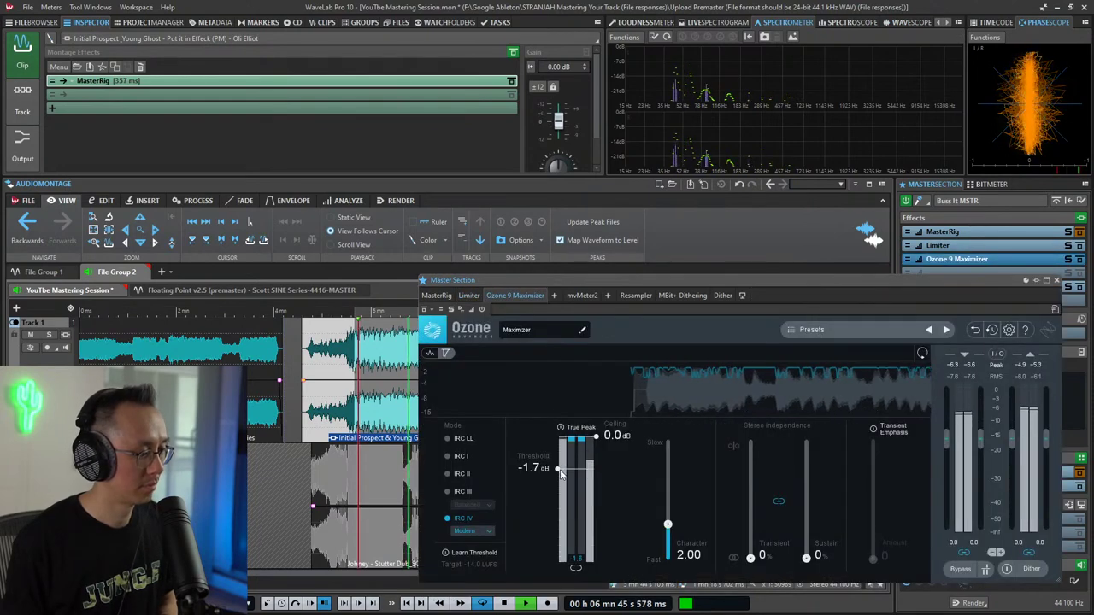
click(649, 22)
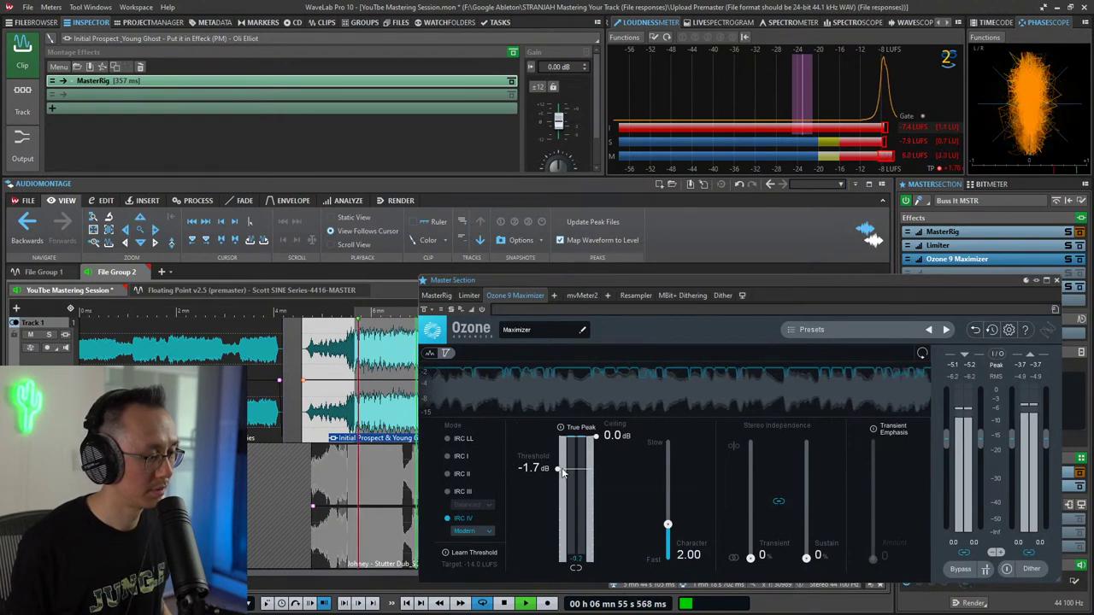
drag(561, 472, 560, 470)
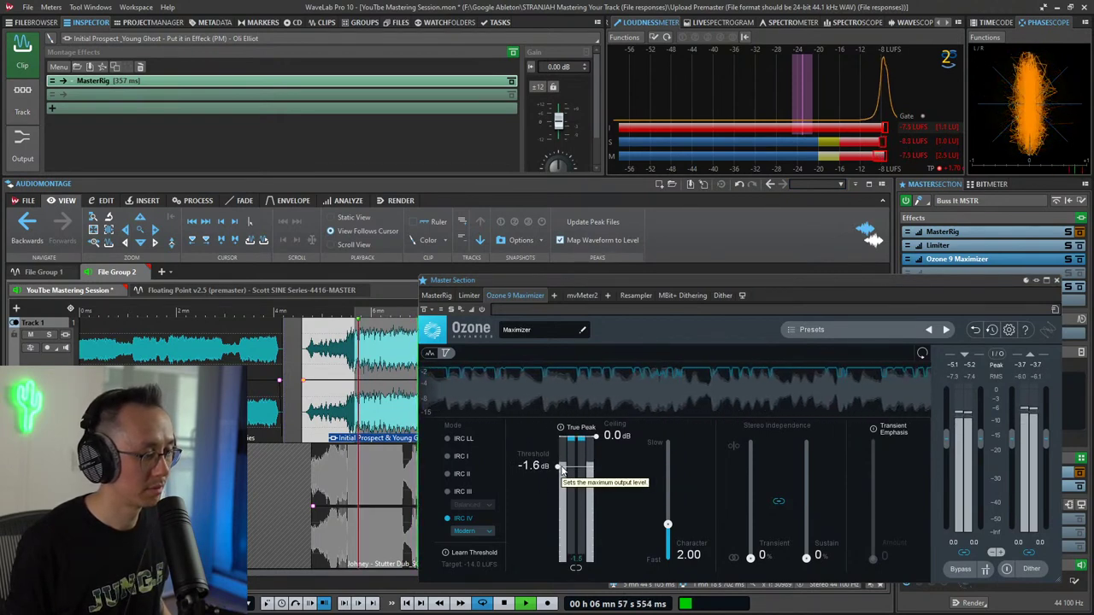
click(1055, 282)
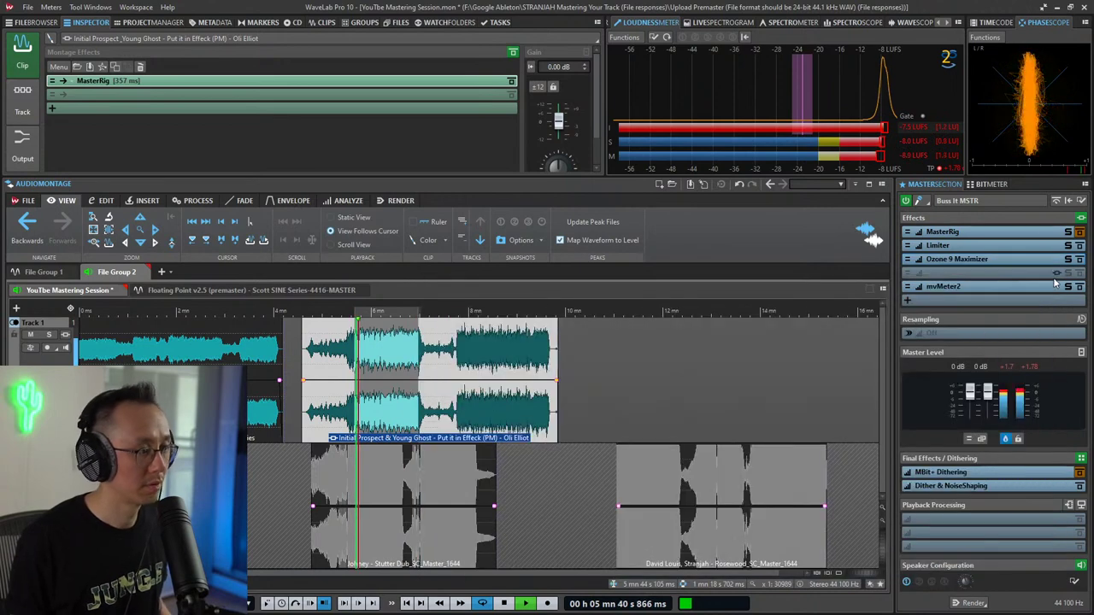
Step: Widen the loudness meter and compare the clip's playback with its montage effects bypassed and active
click(513, 53)
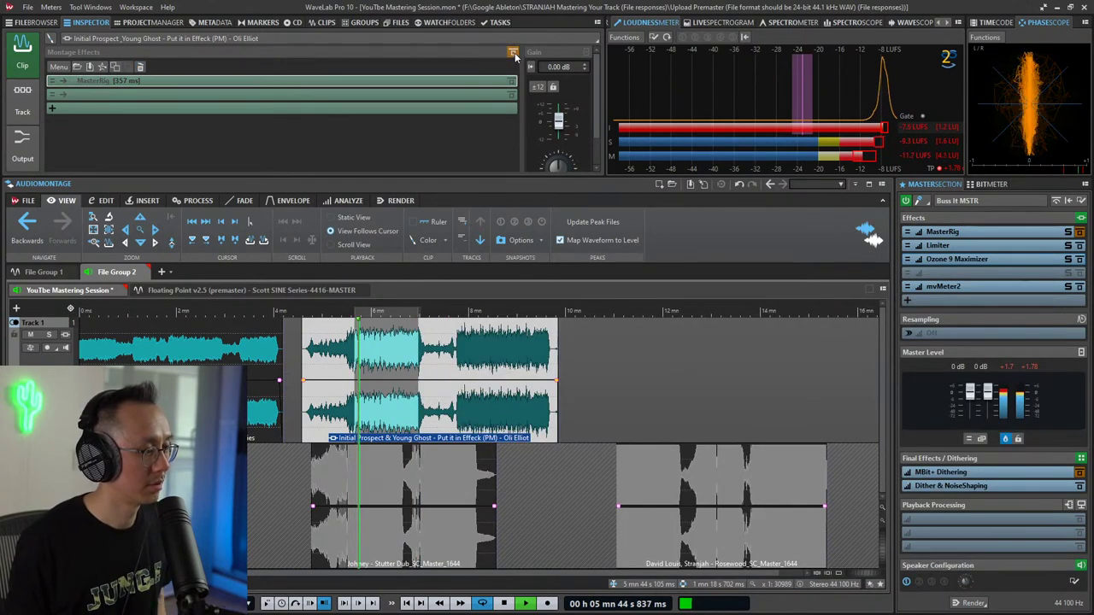
click(512, 53)
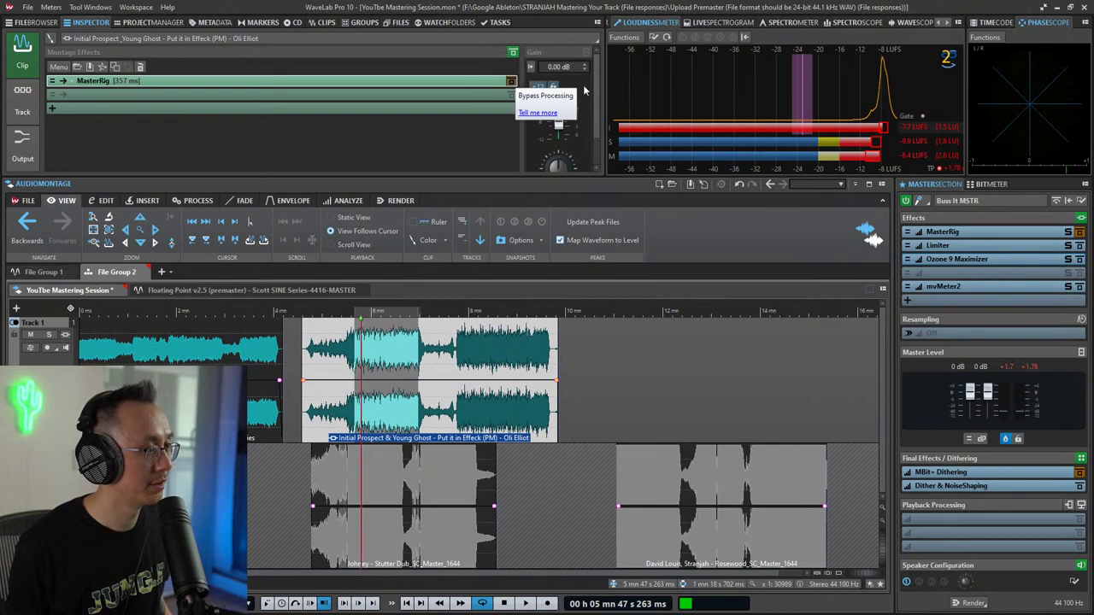
drag(602, 87, 429, 85)
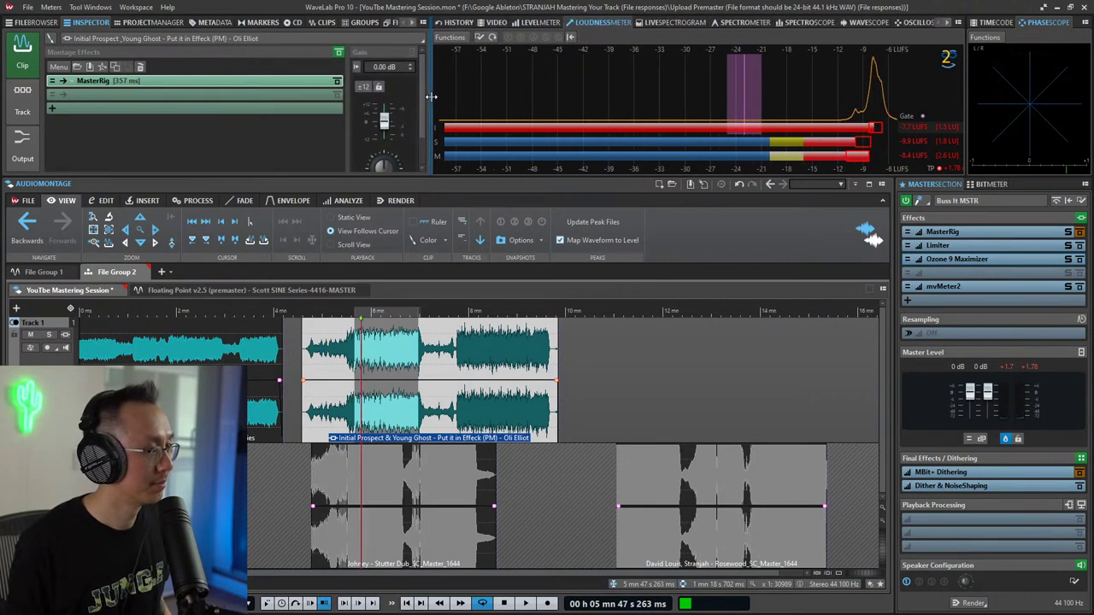
key(space)
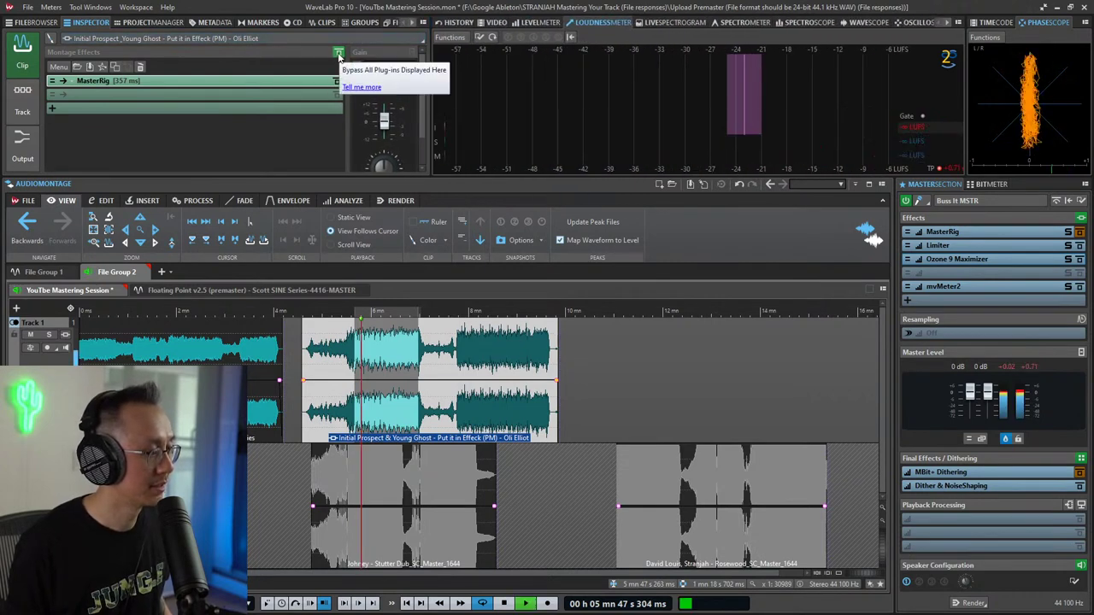
click(339, 55)
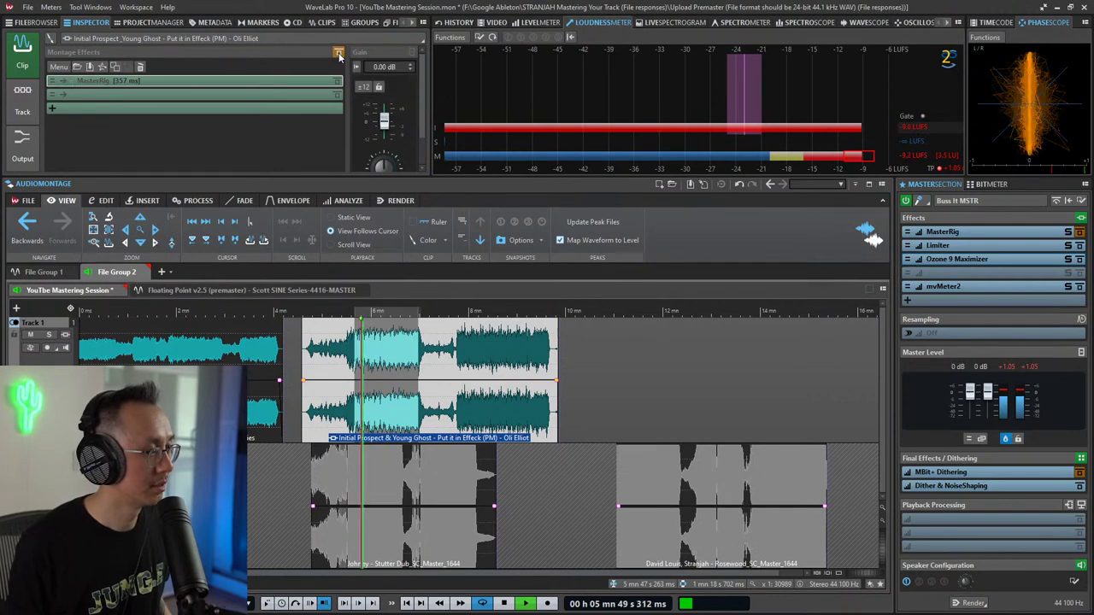
click(338, 55)
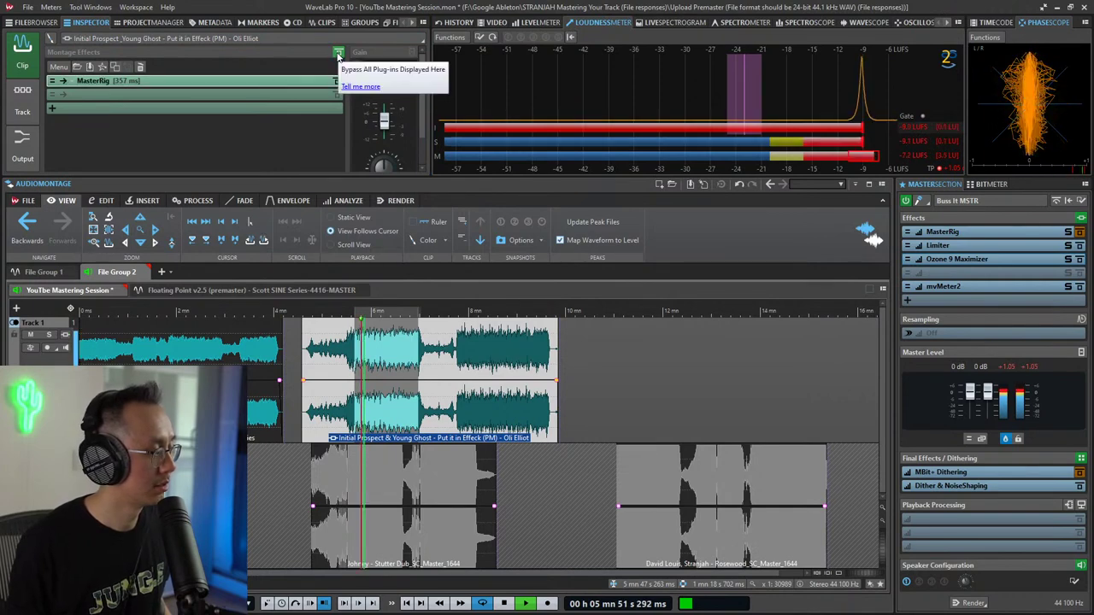
key(space)
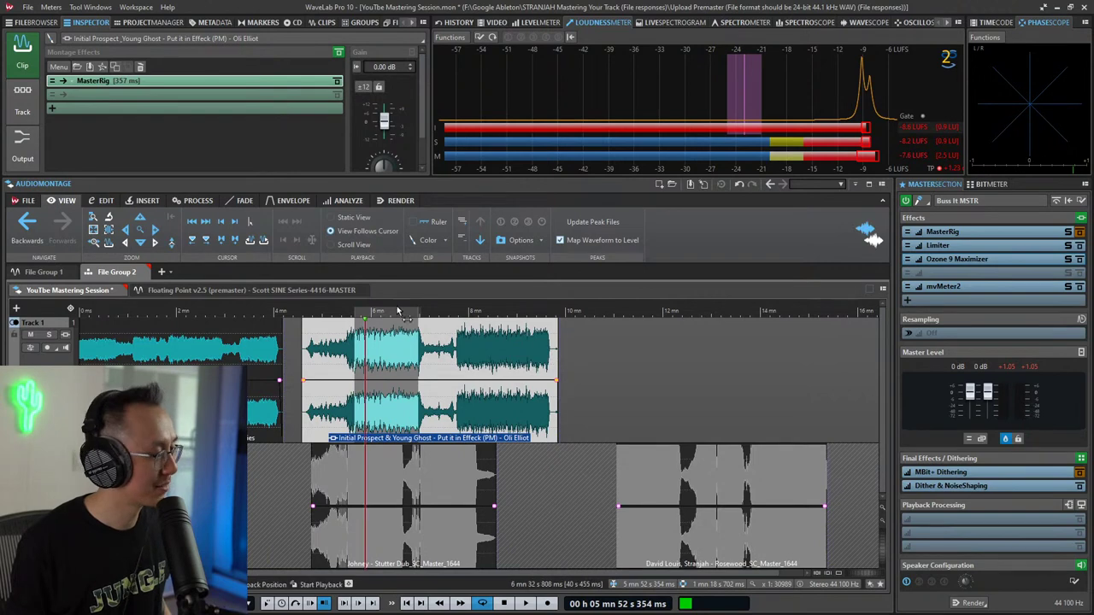
Step: Review the montage's render settings, including the file name, location, format and scheme
click(399, 201)
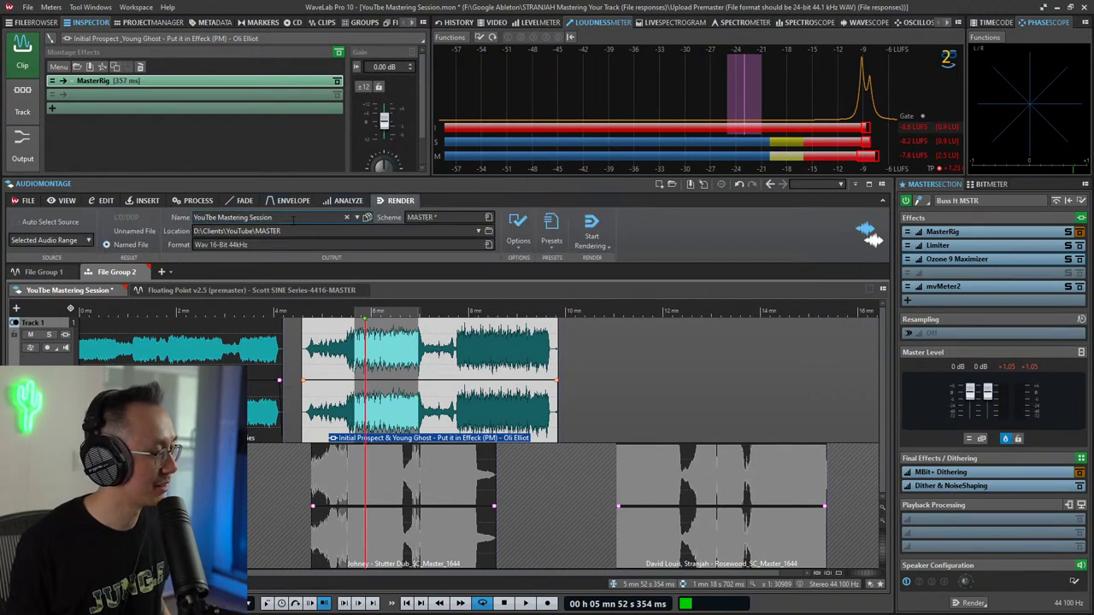
click(590, 231)
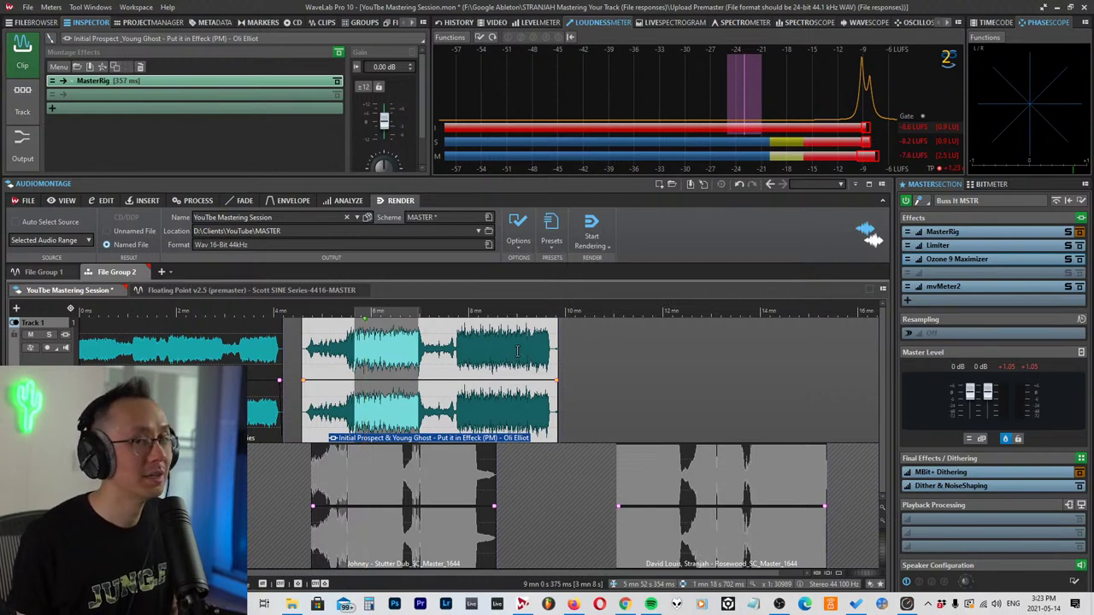
key(space)
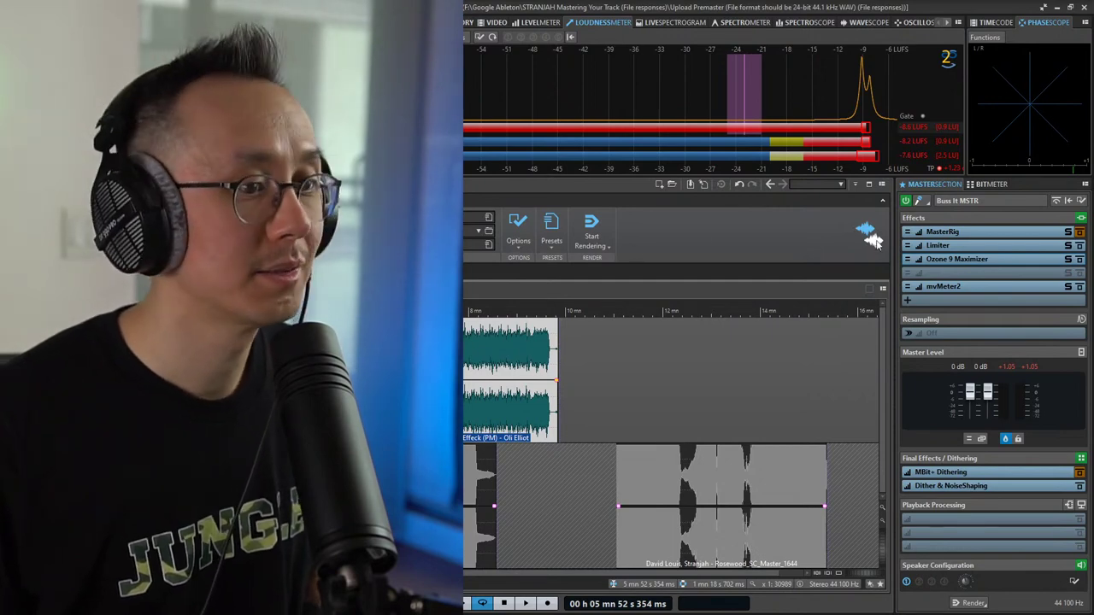
Step: Open the master section's MasterRig and enable linear phase (LIN) mode for band 4 of Equalizer A
click(976, 234)
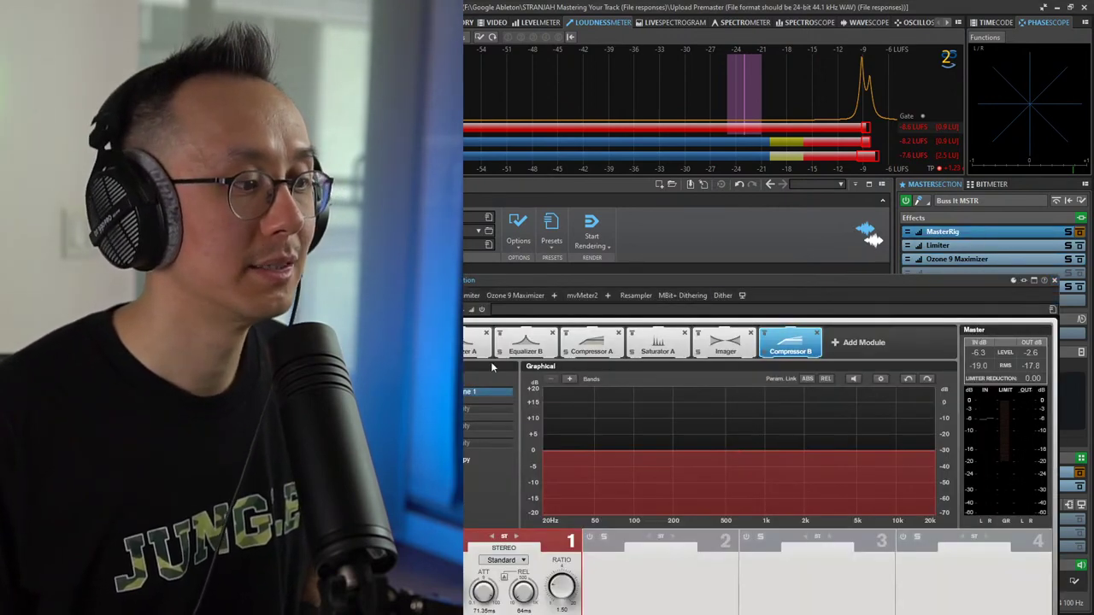
click(473, 346)
drag(746, 287, 694, 156)
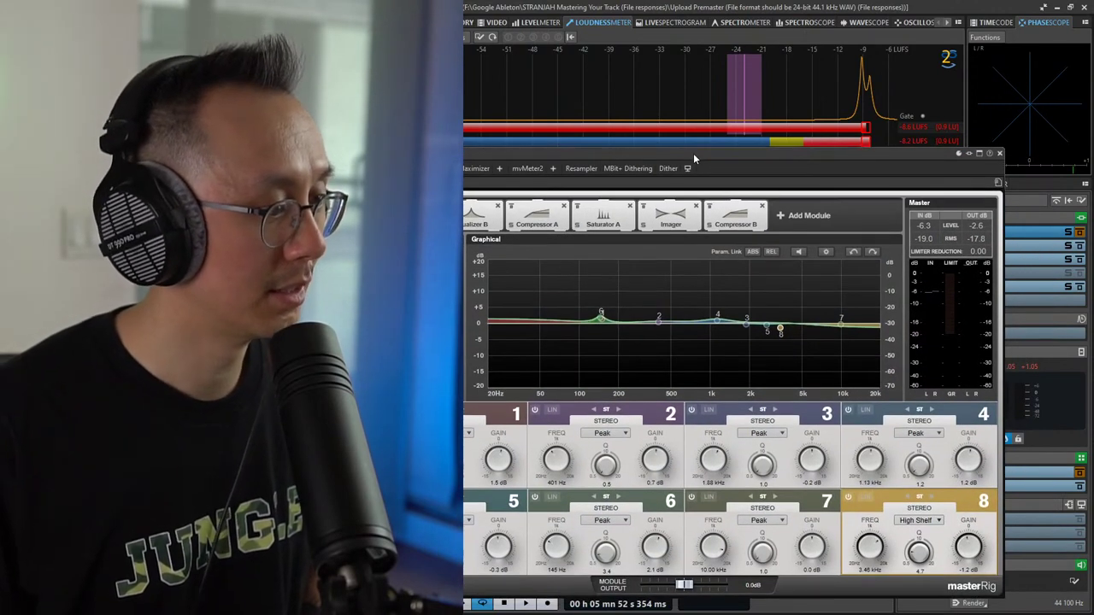
click(866, 411)
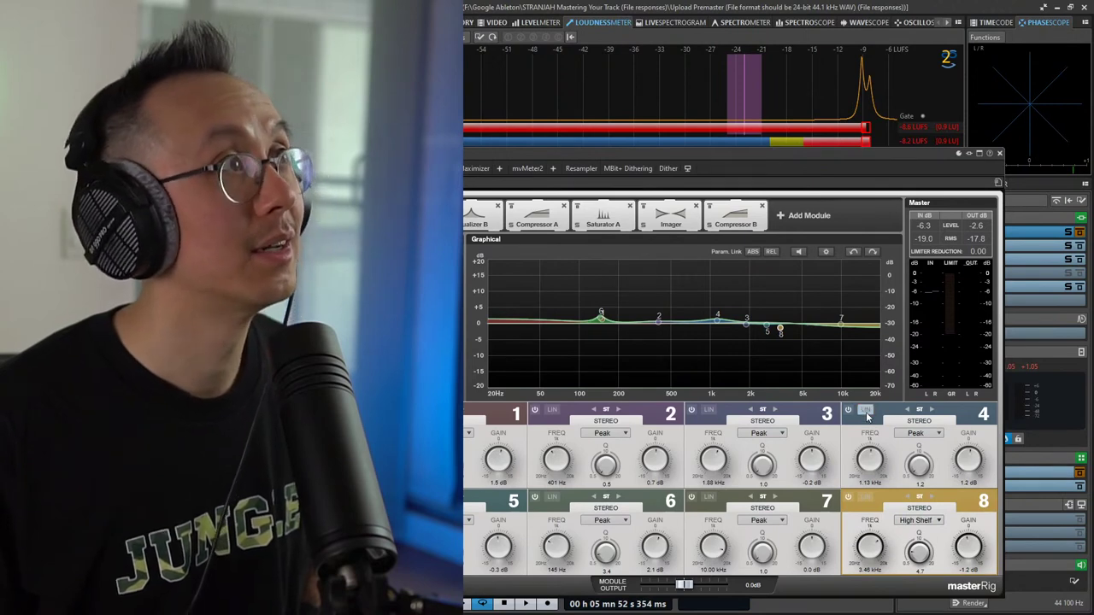
drag(852, 153, 922, 131)
click(935, 390)
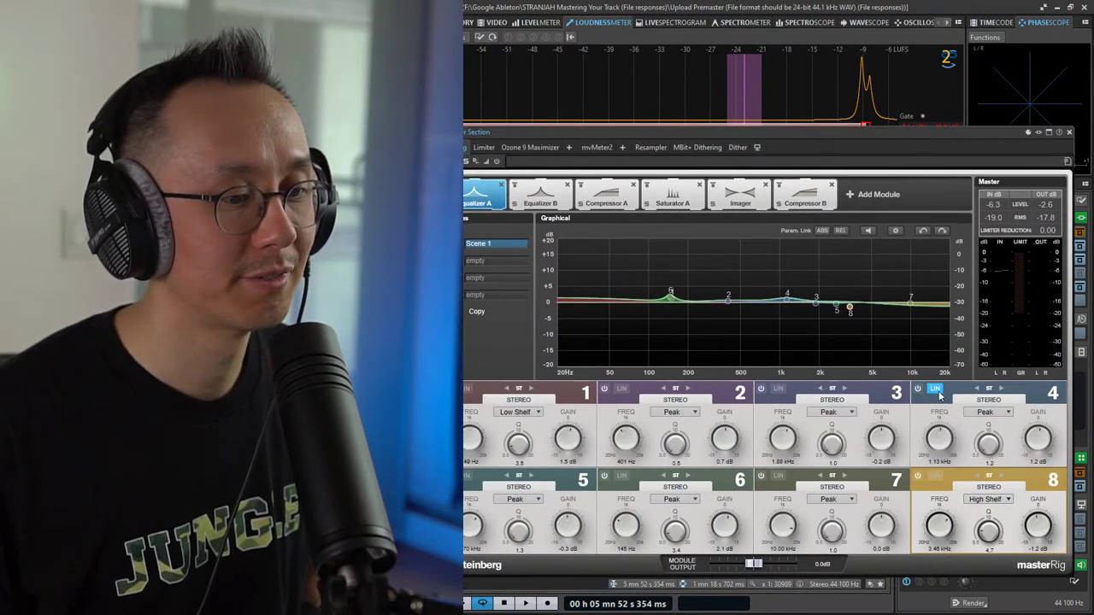
Step: Disable linear phase (LIN) mode for band 4 of Equalizer A and close the master section's plug-in window
click(935, 390)
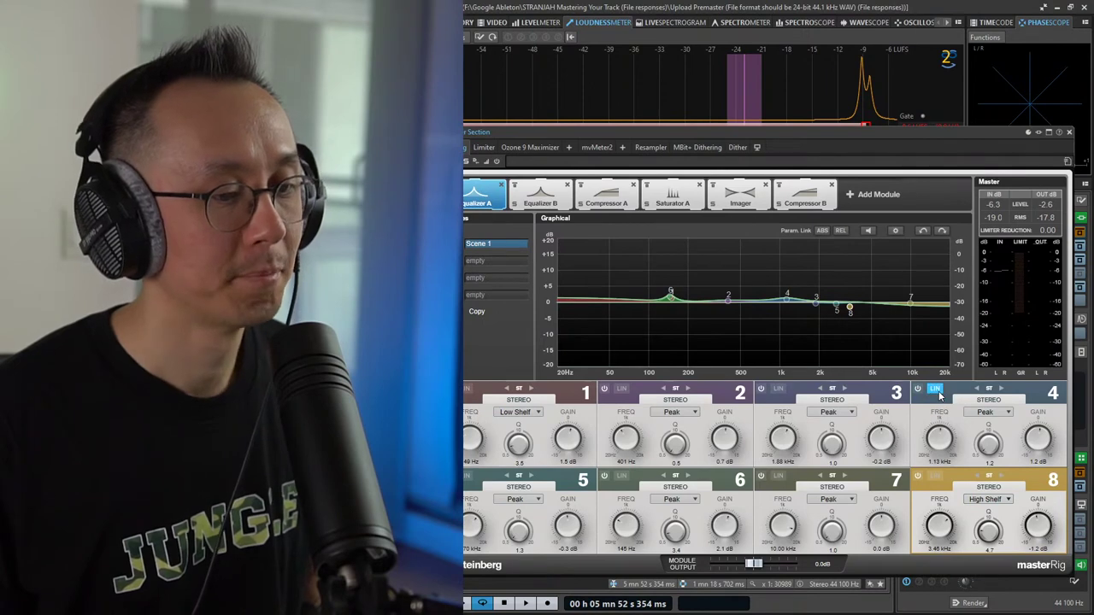
click(937, 391)
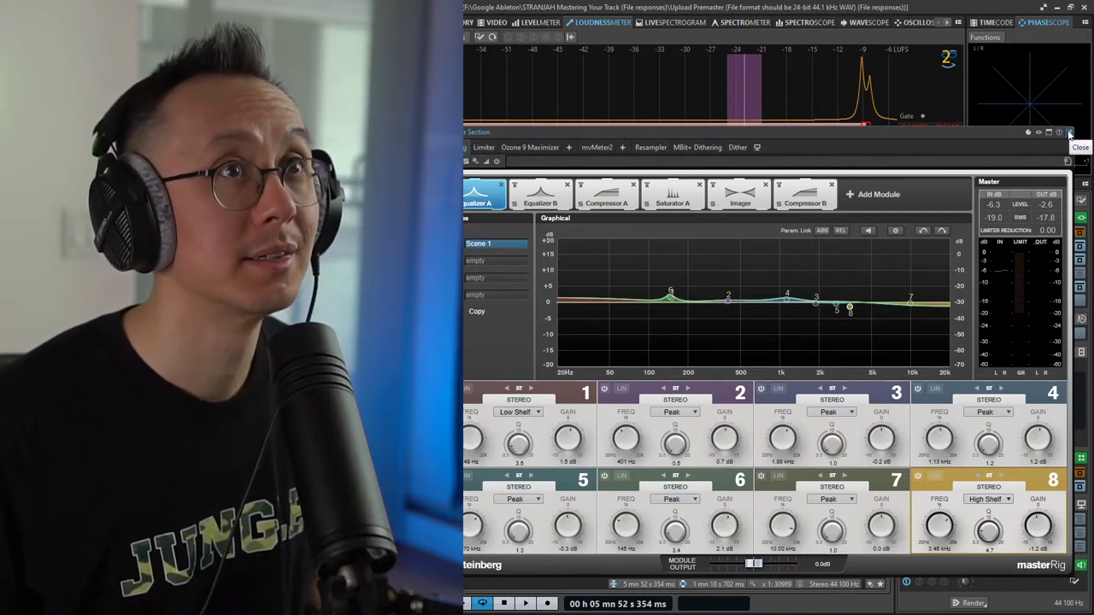
click(1069, 135)
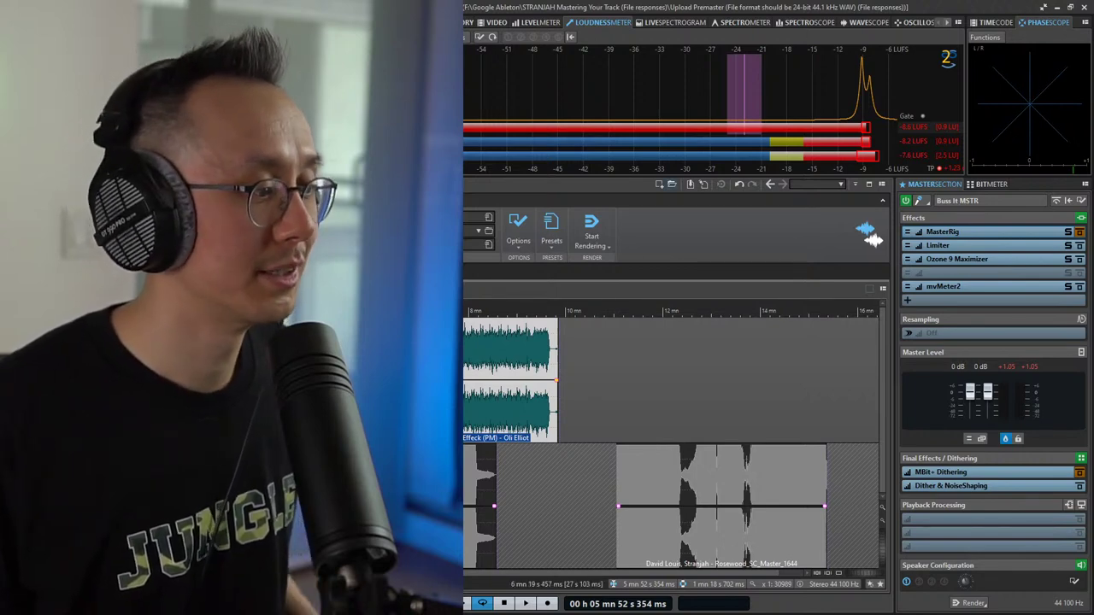
Step: Play the selected clip from about 5 min 12 s and lower the master level to -7.54 dB
click(332, 368)
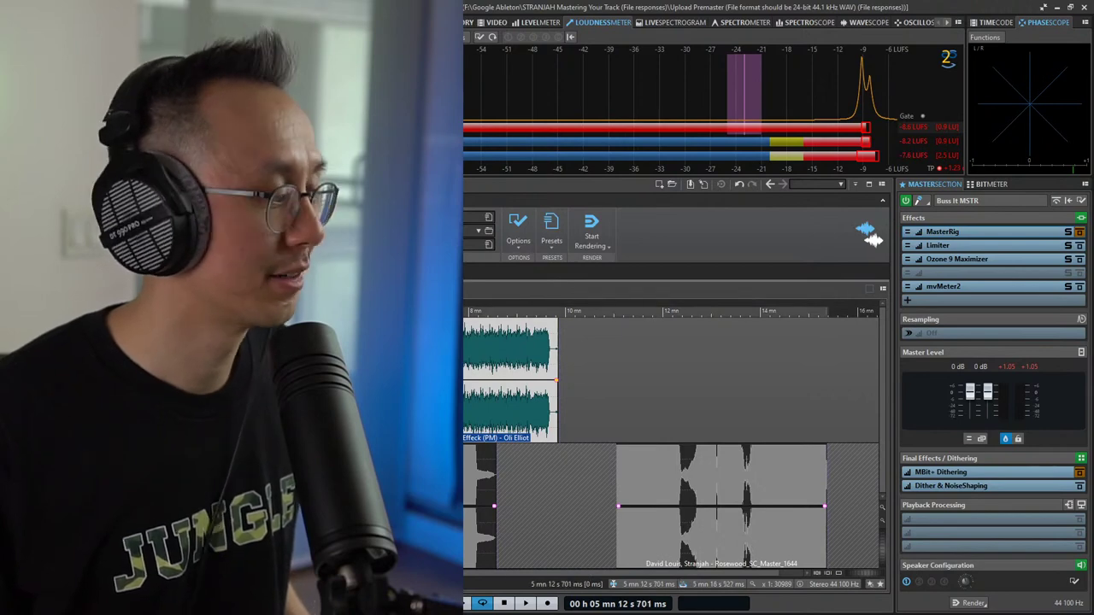
key(space)
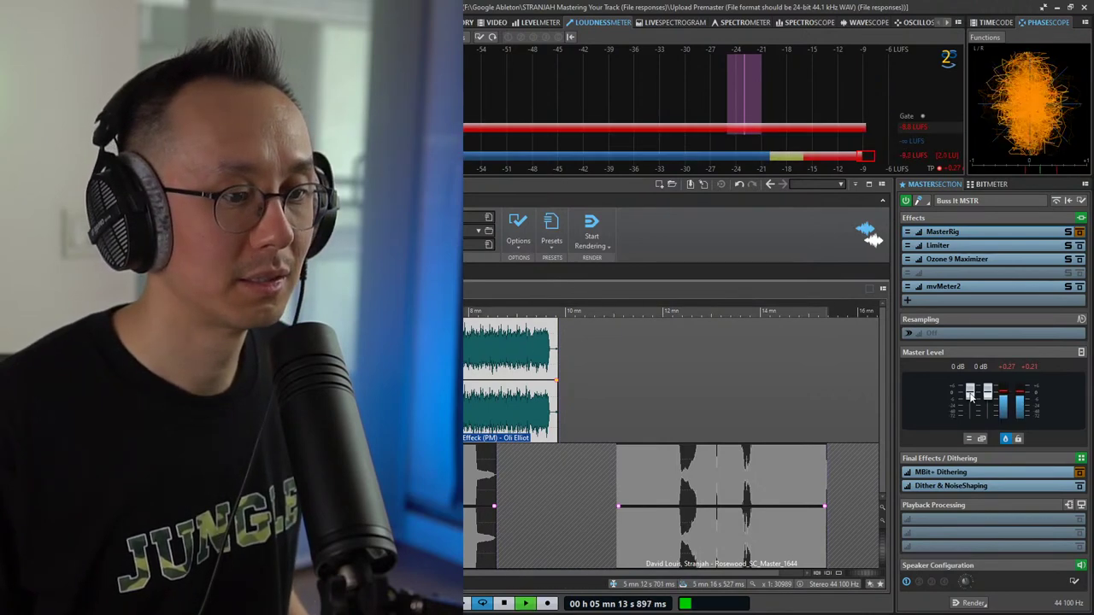
drag(971, 393, 971, 405)
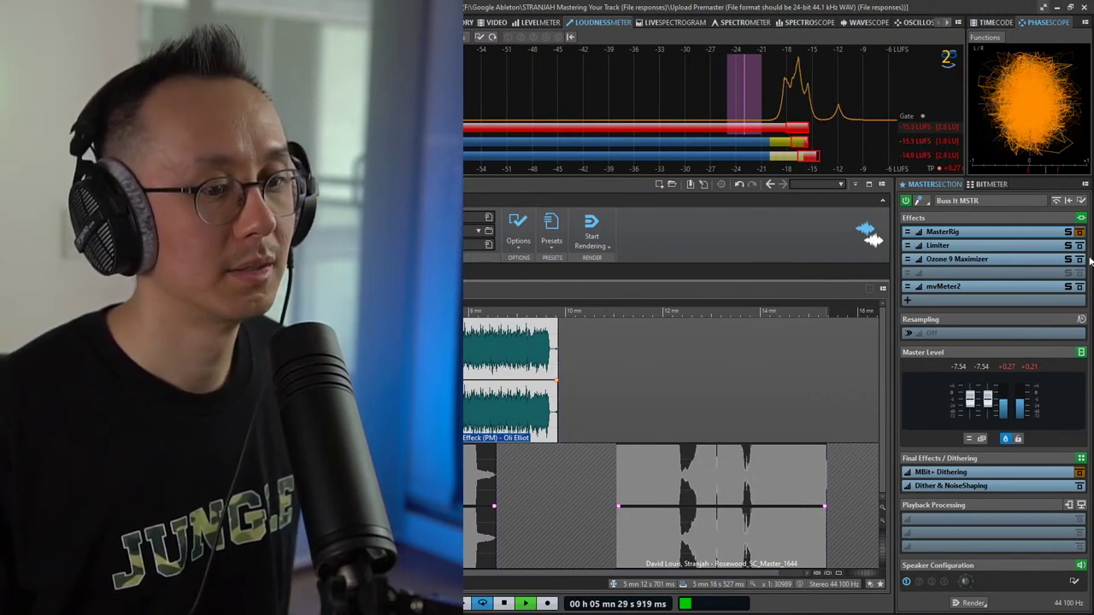
drag(970, 397, 974, 404)
key(space)
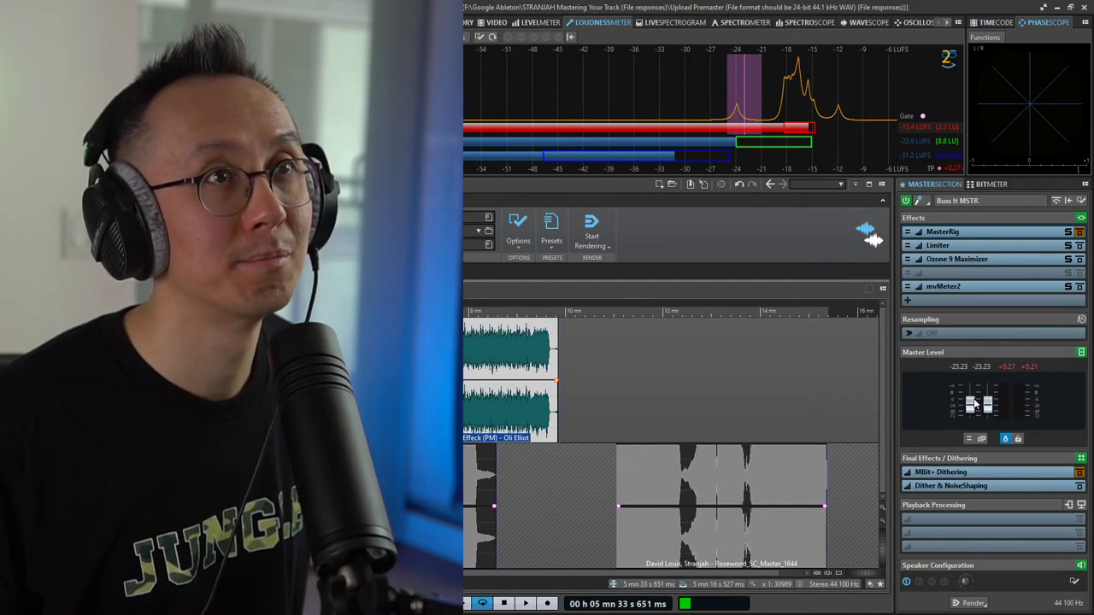
drag(974, 405, 975, 398)
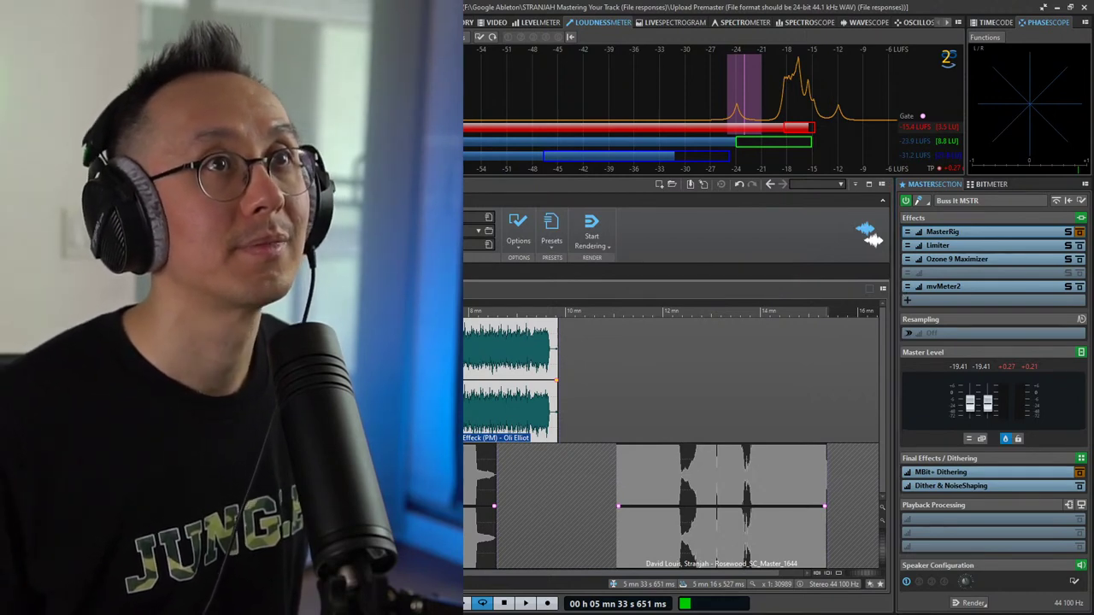
key(space)
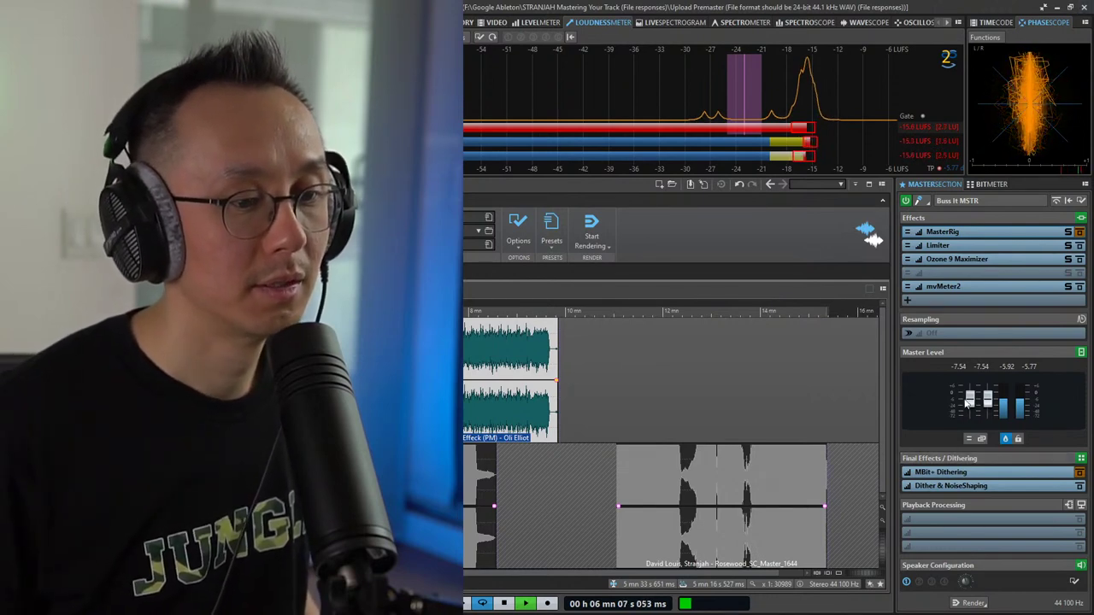
Step: Dip the master level twice during playback, set it to -6.44 dB and stop the playback
drag(970, 400, 971, 410)
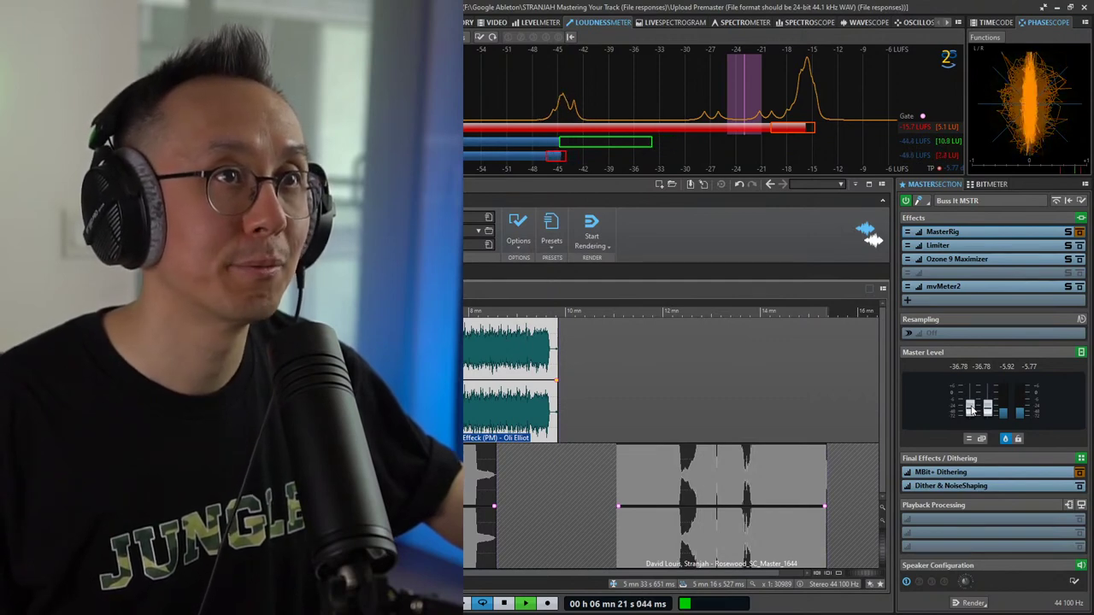
drag(970, 410, 970, 400)
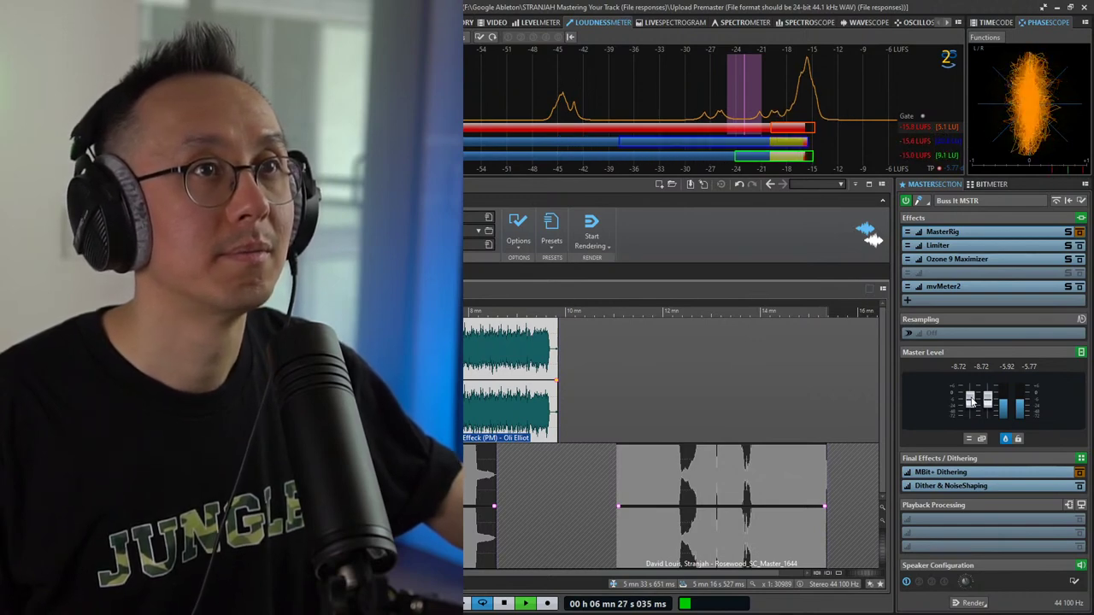
drag(971, 400, 973, 412)
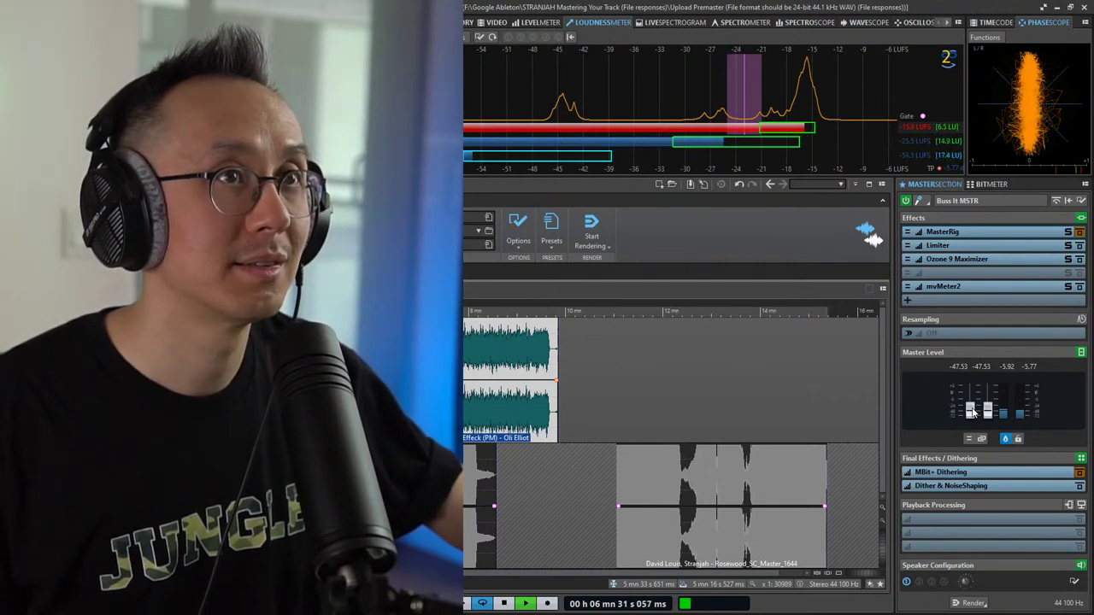
drag(972, 412, 975, 402)
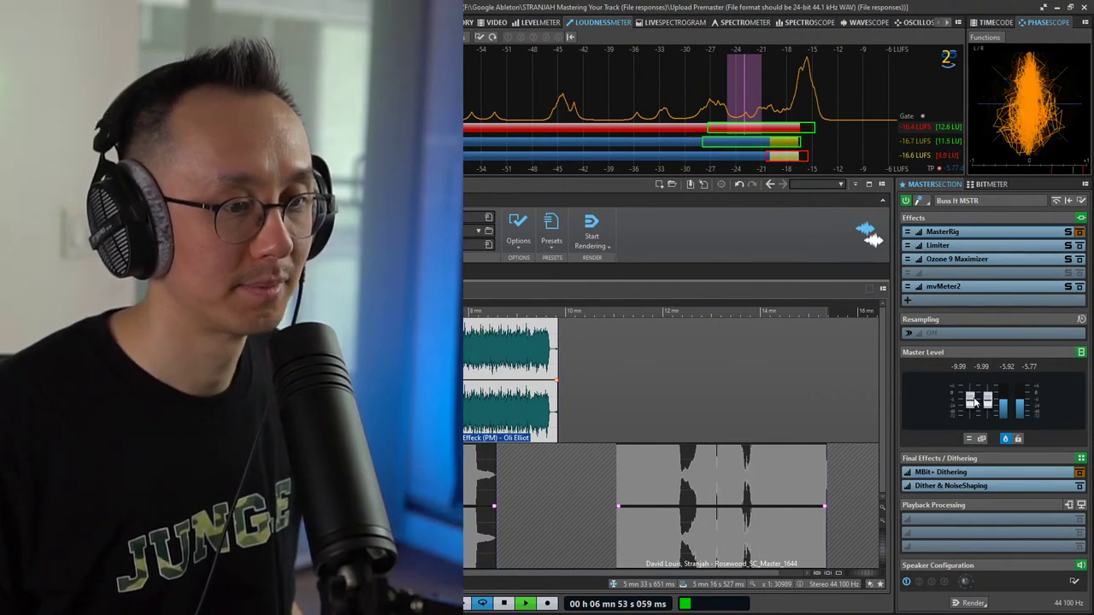
scroll(975, 402, up, 3)
scroll(974, 401, up, 3)
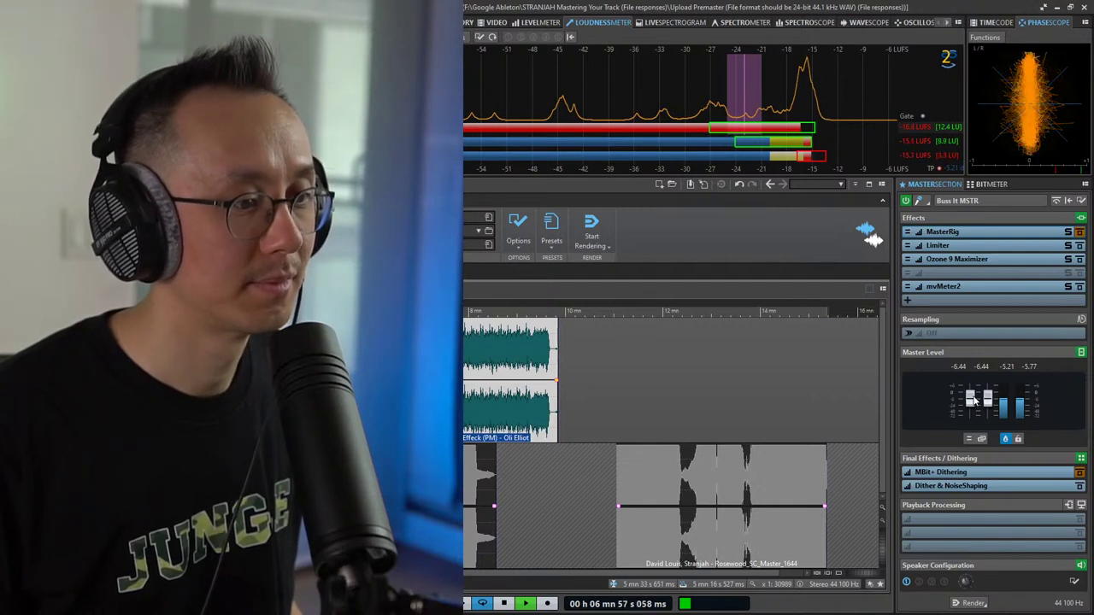
key(space)
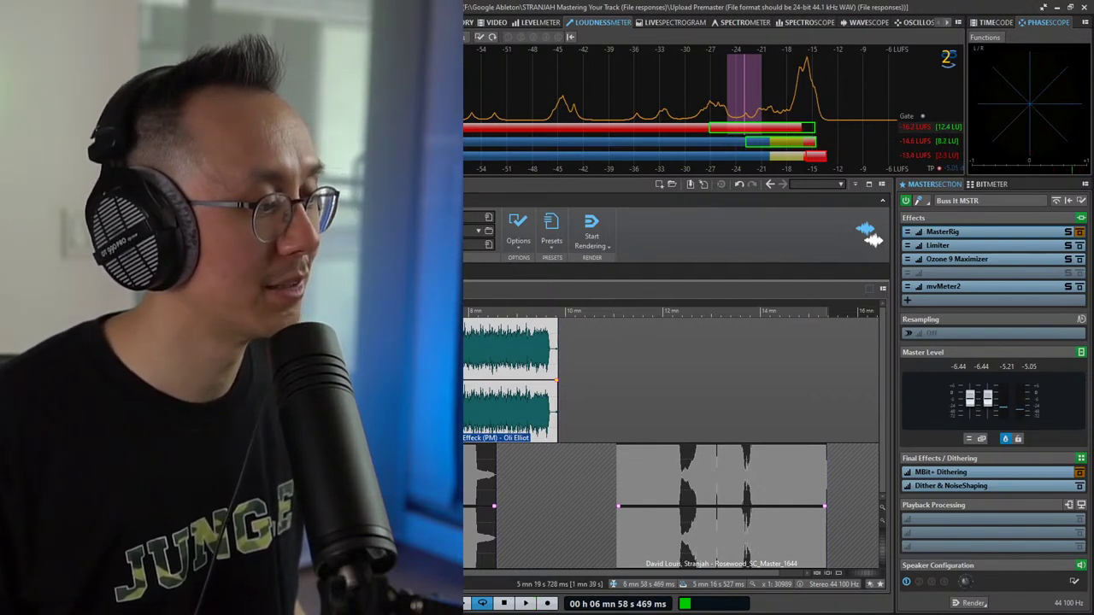
Step: Mark a range ending at about 9 min 9 s in the upper-track clip and audition its opening
click(338, 367)
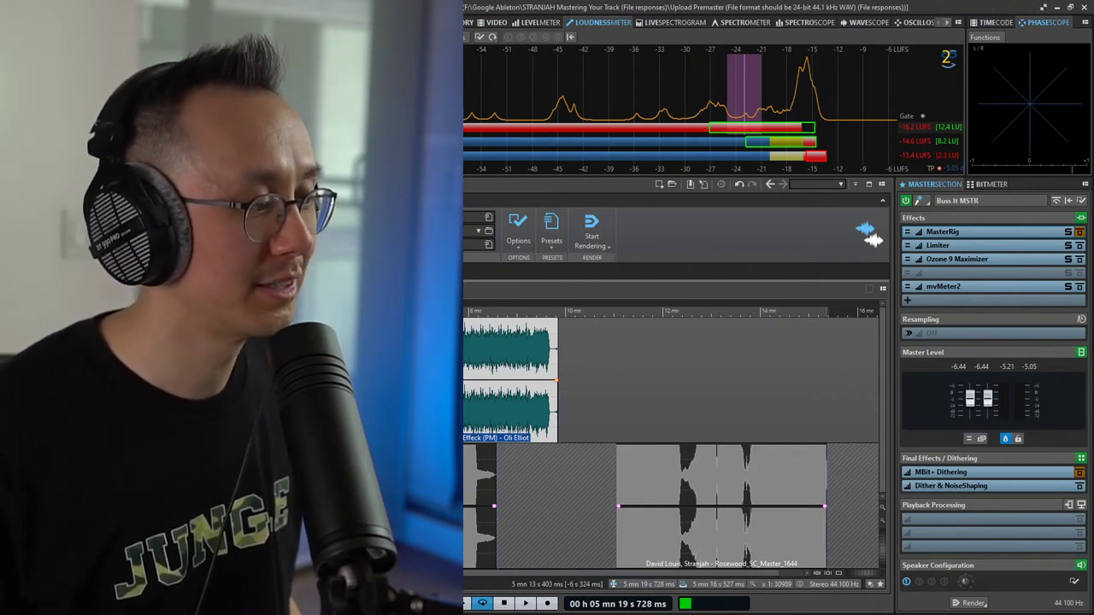
drag(327, 347, 525, 347)
click(526, 603)
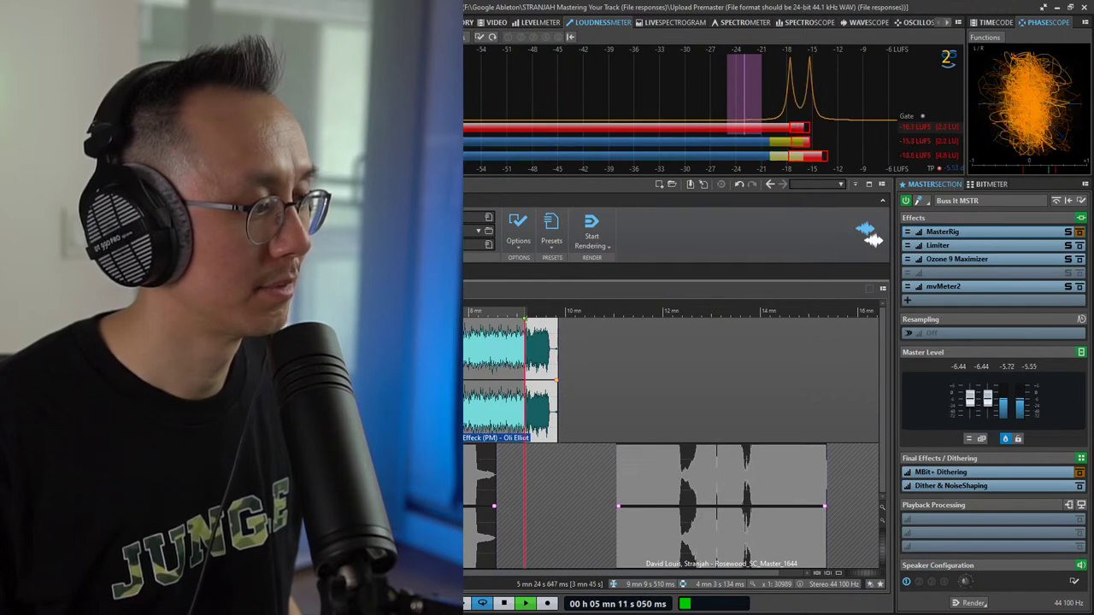
key(space)
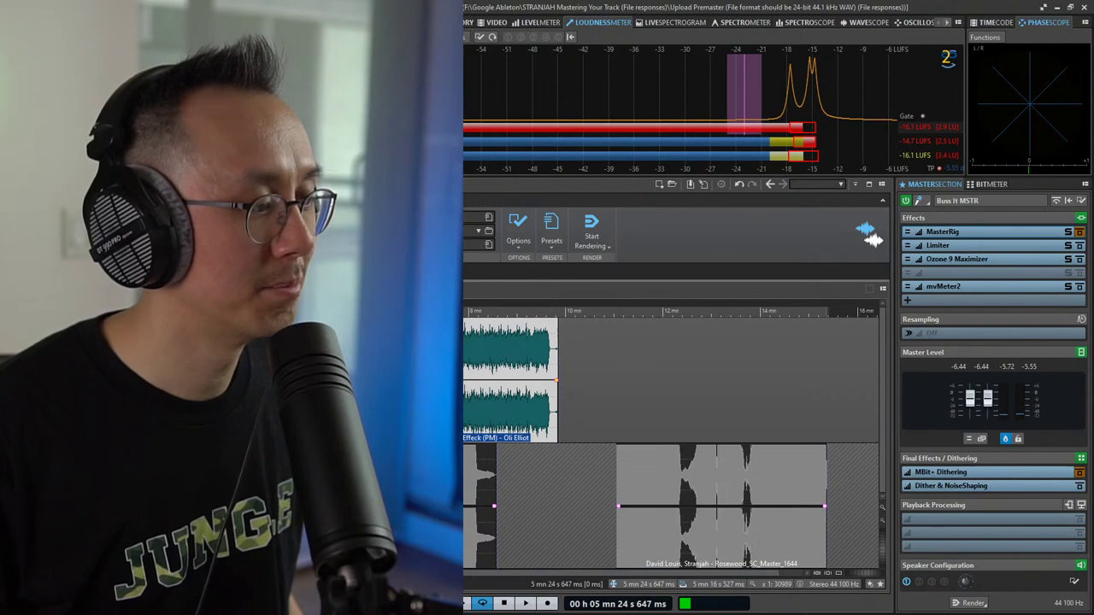
Step: Mark the range from about 5 min 32 s to 9 min 11 s in the upper-track clip and audition it
drag(327, 355, 530, 355)
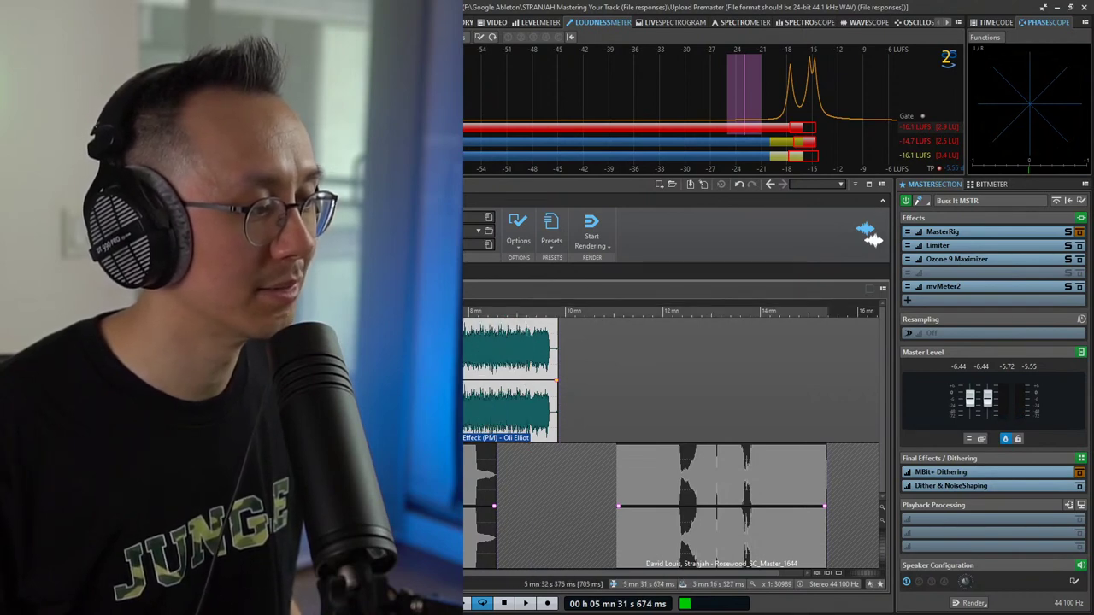
key(space)
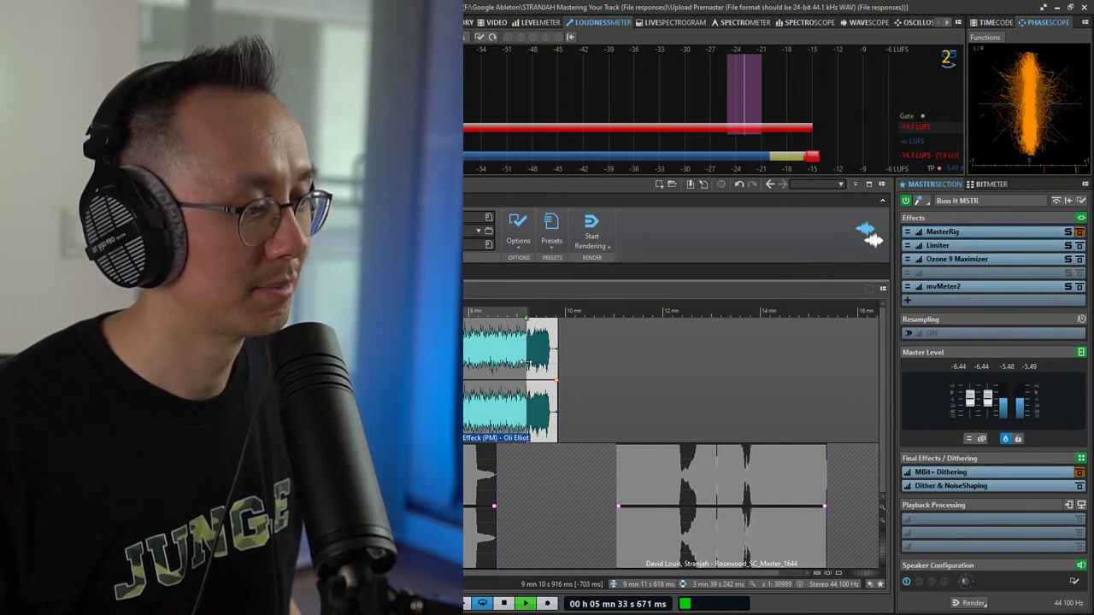
key(space)
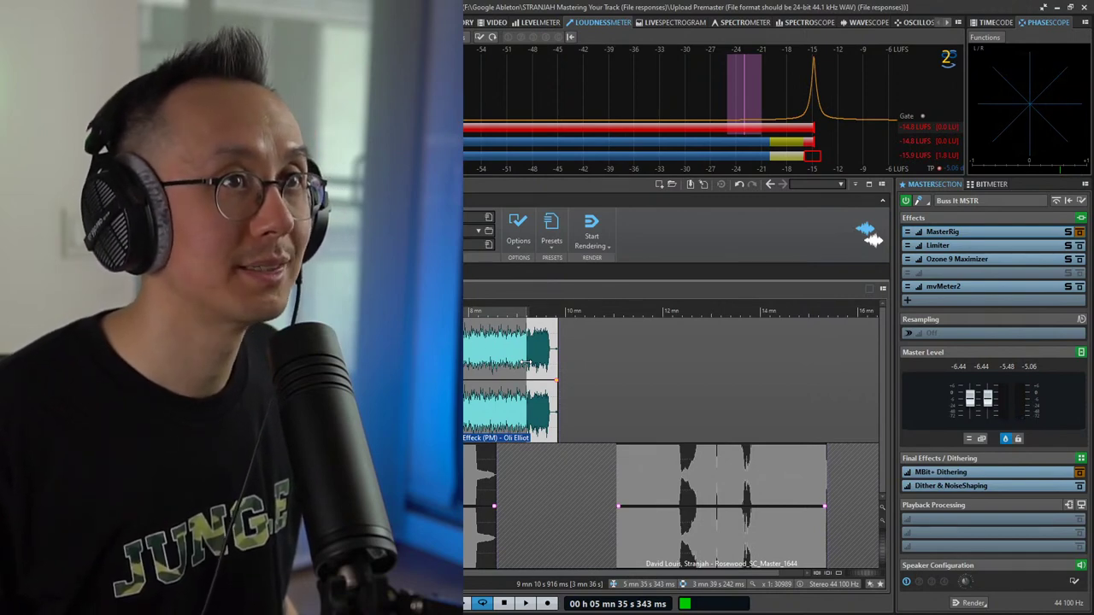
key(space)
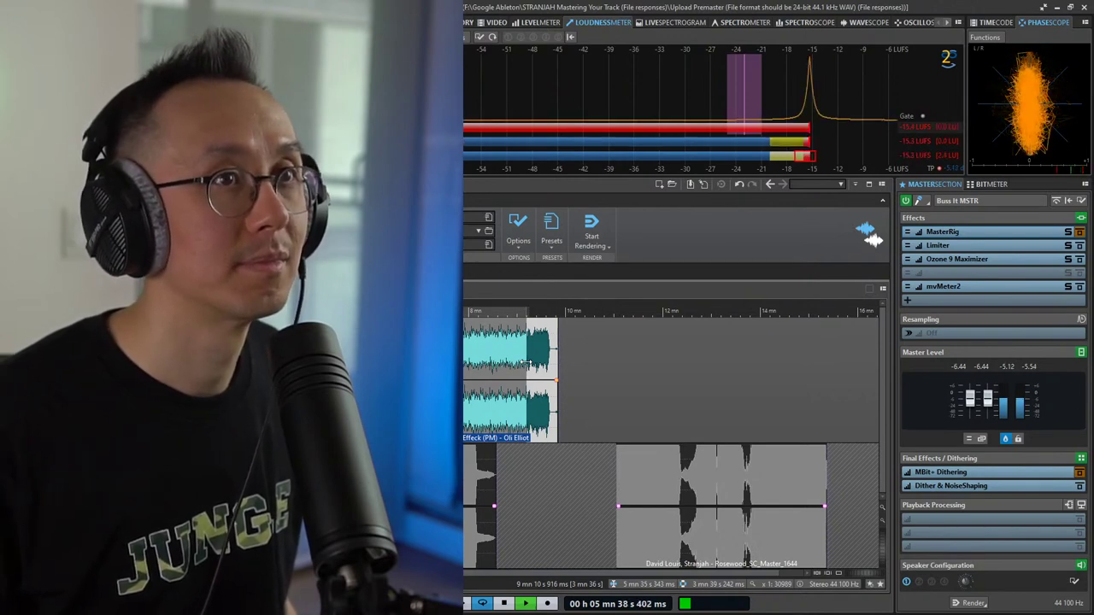
key(space)
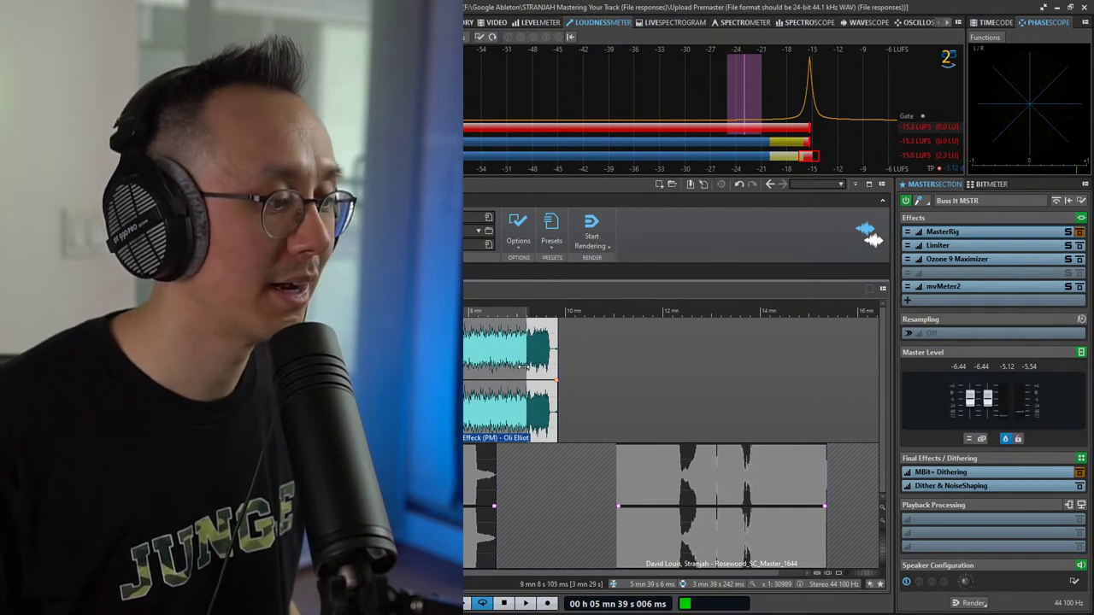
Step: Mark the range from about 5 min 38 s to 9 min 34 s in the upper-track clip and audition it
click(535, 366)
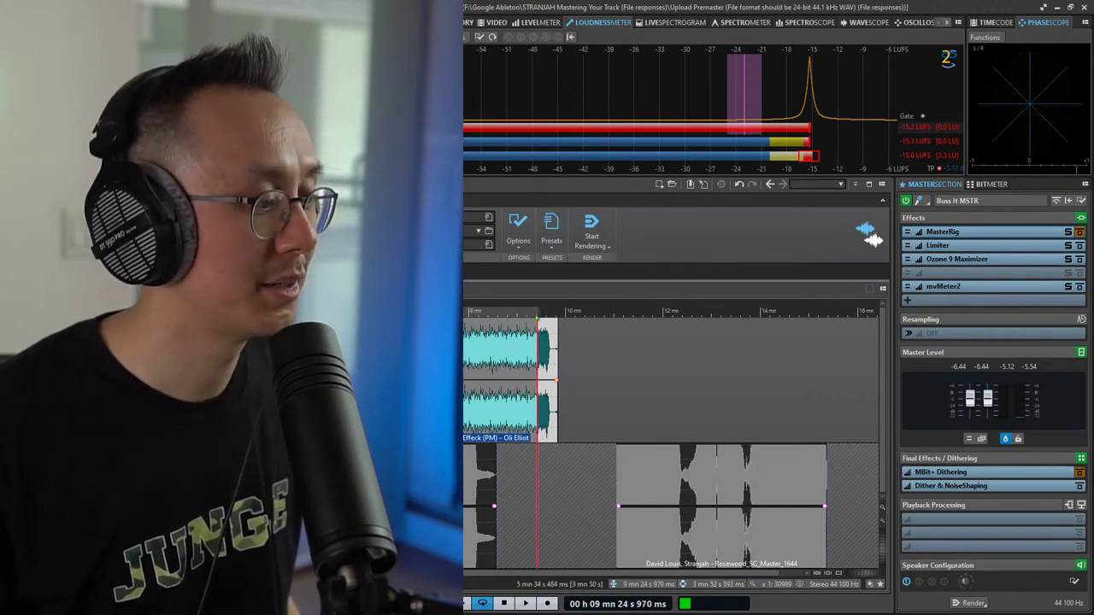
mouse_move(348, 366)
mouse_down()
mouse_move(307, 366)
mouse_move(363, 366)
mouse_up()
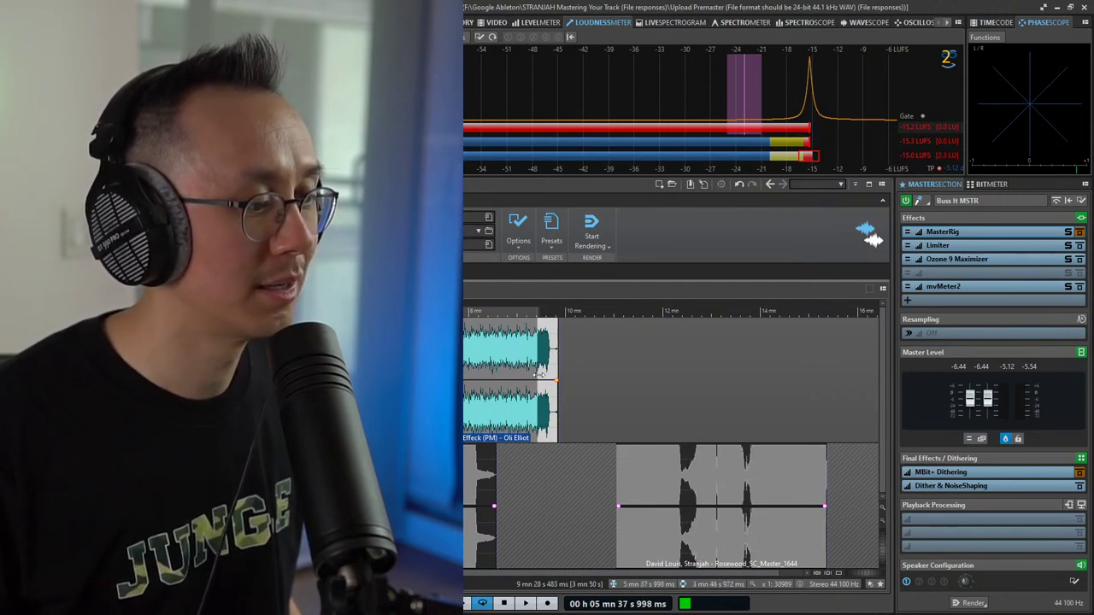
drag(538, 374, 546, 375)
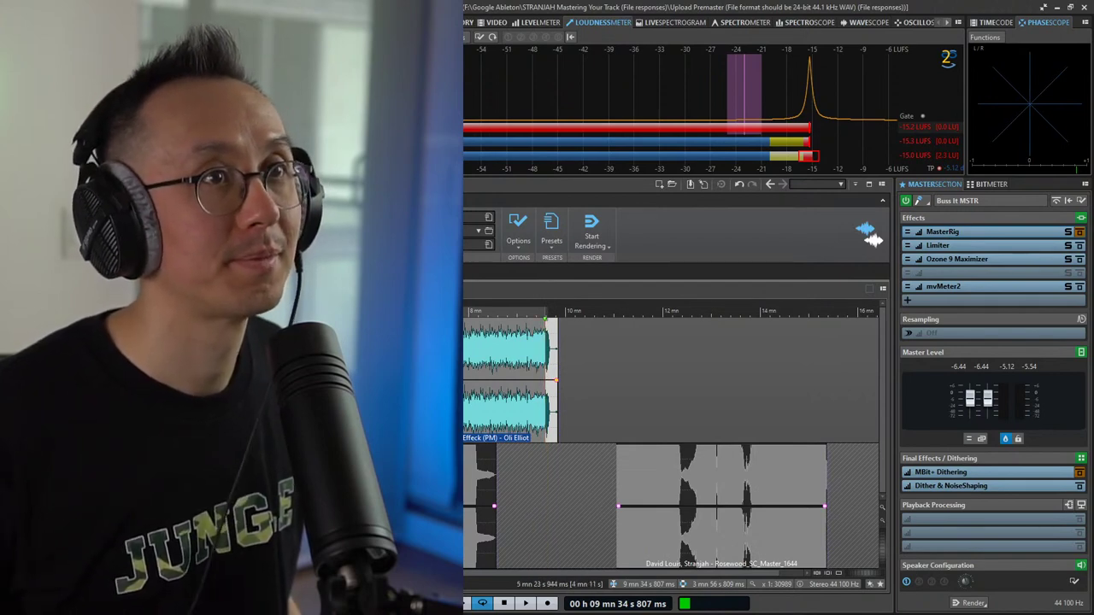
key(space)
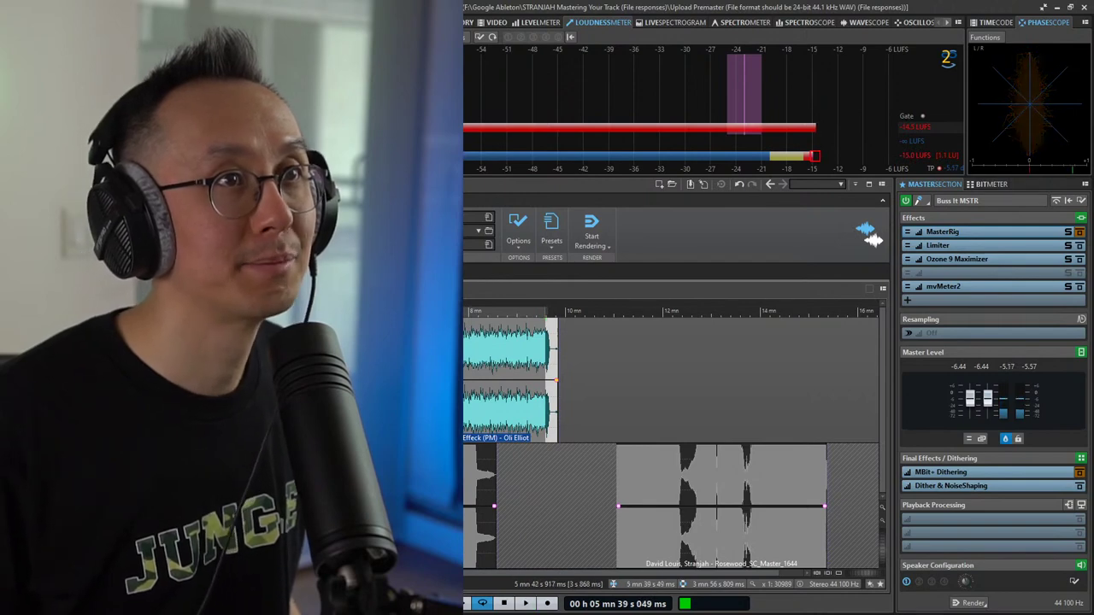
key(space)
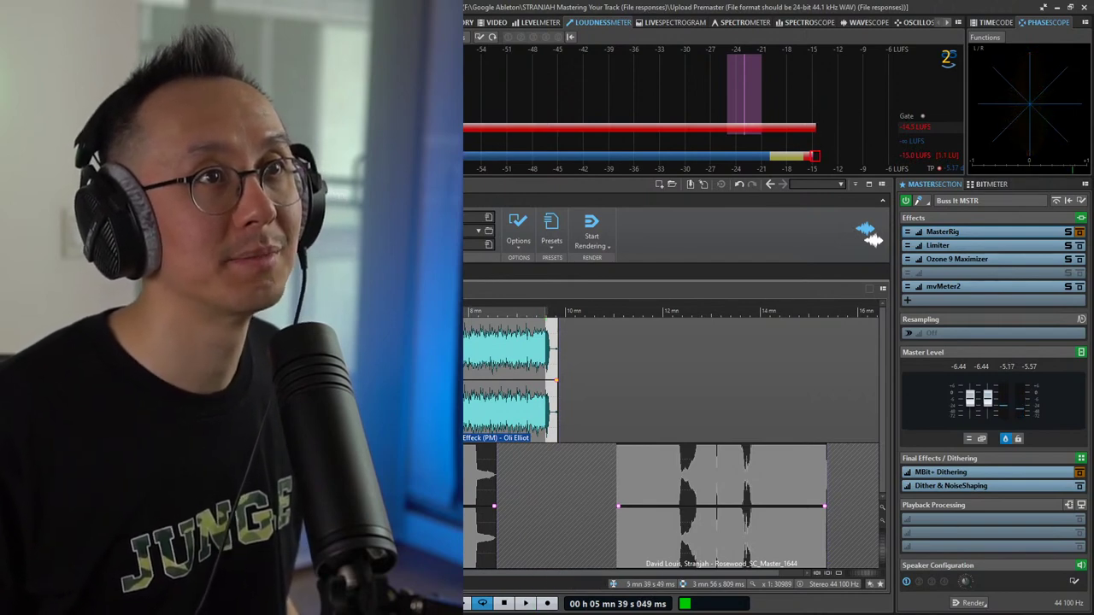
key(space)
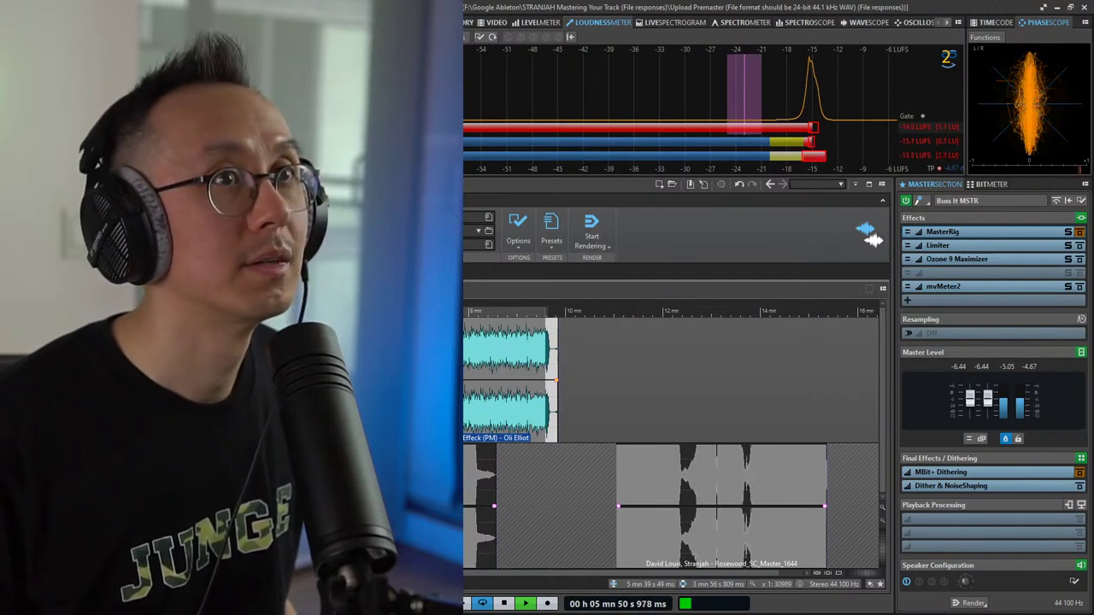
key(space)
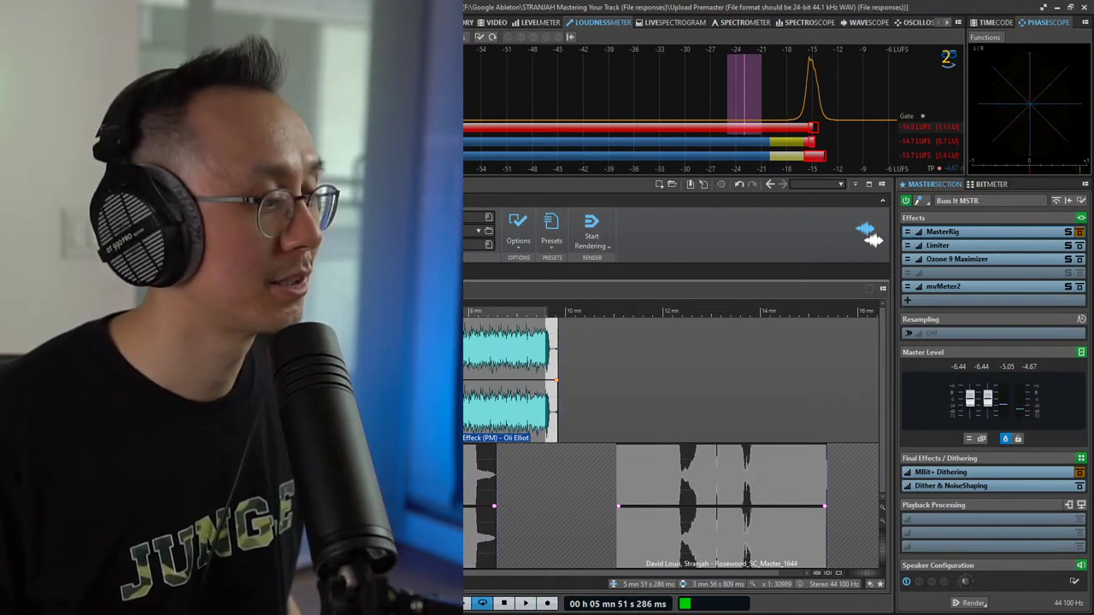
Step: Play the montage from about 35 s, raise the master level to -2.92 dB and stop the playback
scroll(127, 380, down, 1)
click(126, 380)
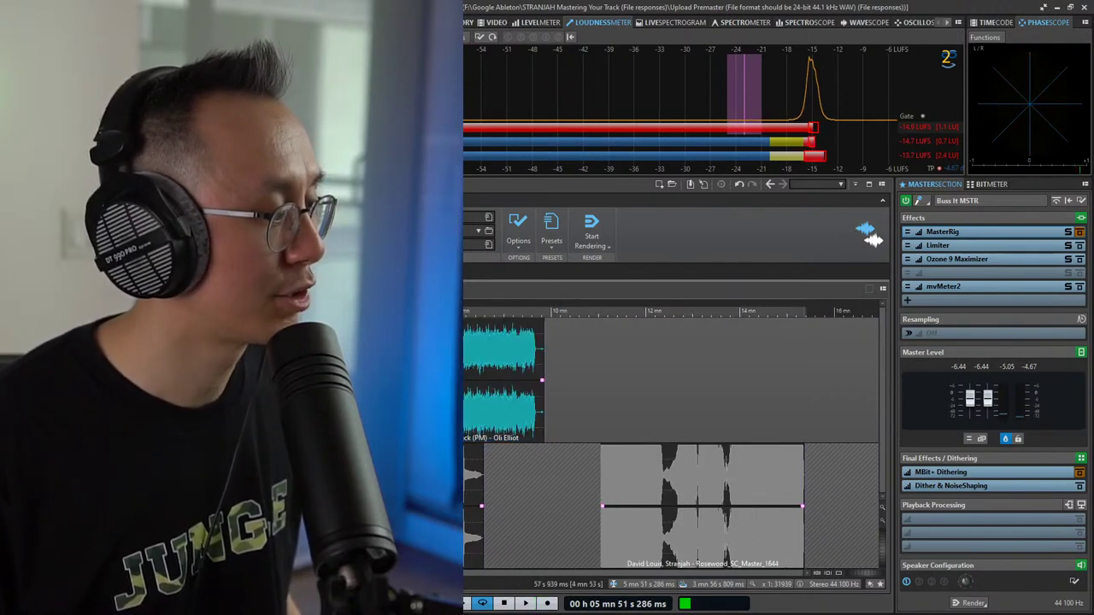
click(87, 380)
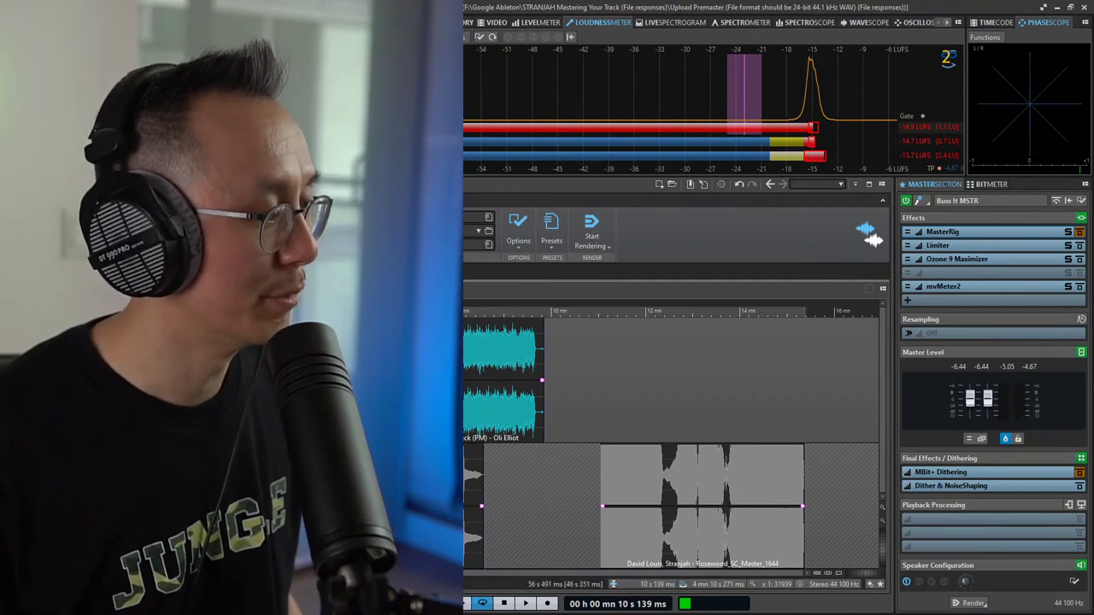
click(107, 381)
key(space)
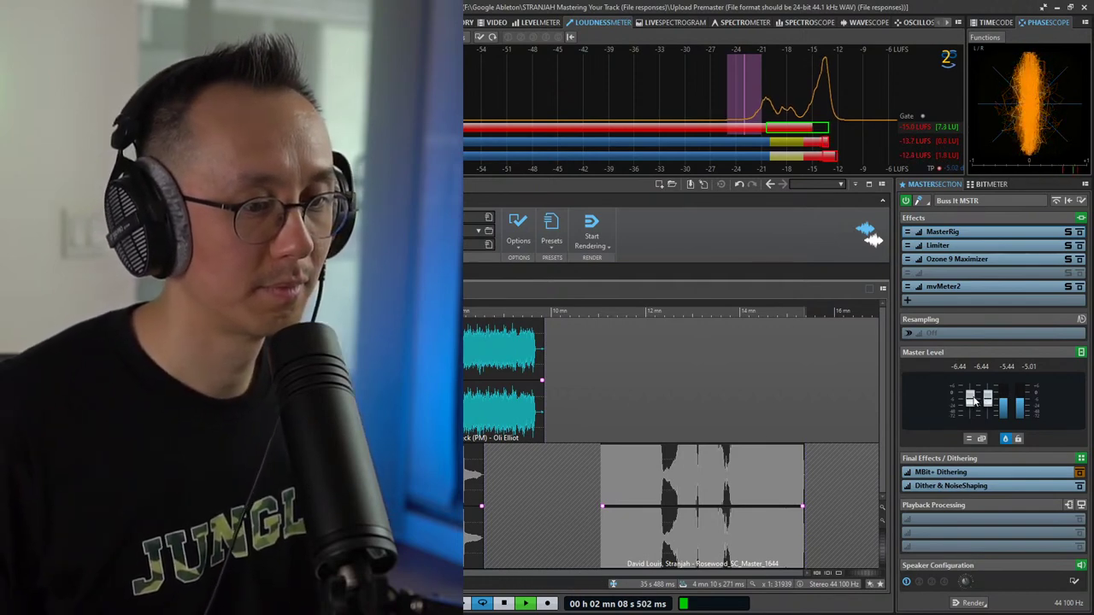
drag(969, 400, 969, 397)
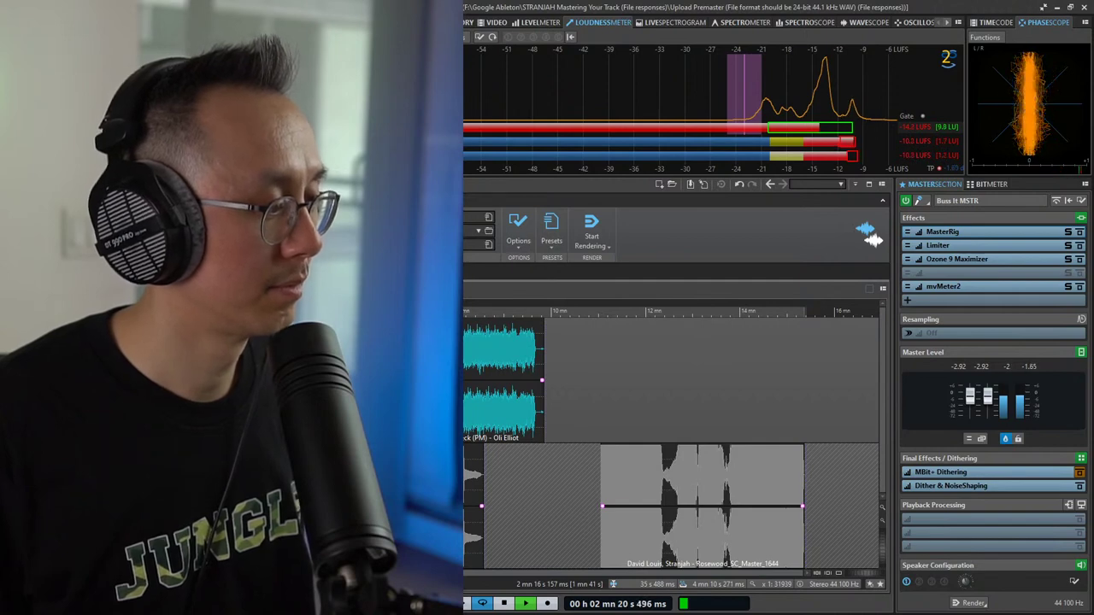
key(space)
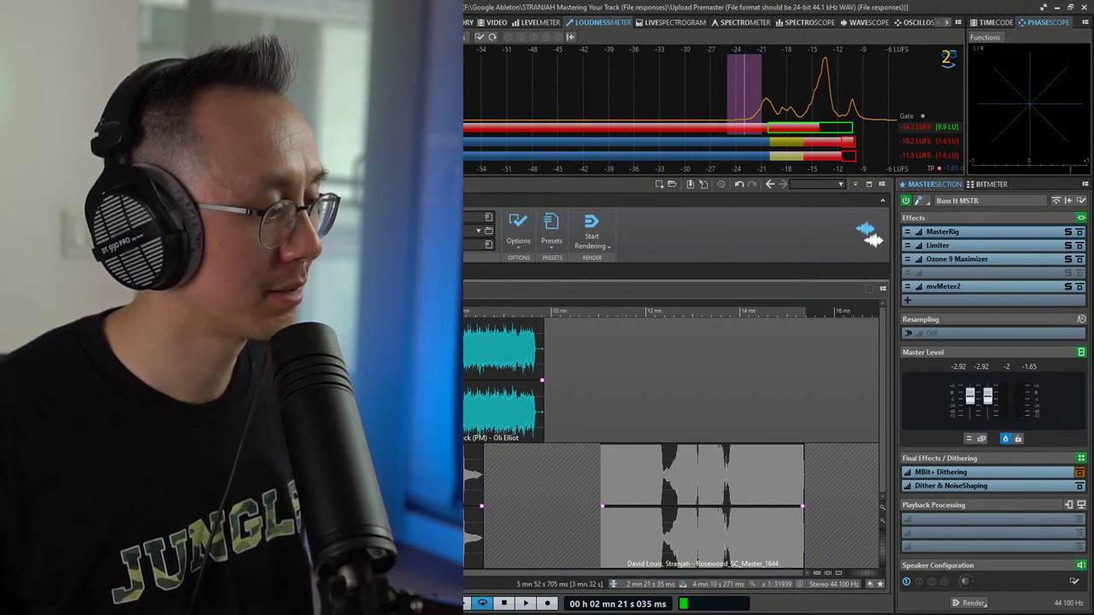
Step: Select the upper-track premaster clip again and place the edit cursor at about 5 min 55 s
click(357, 384)
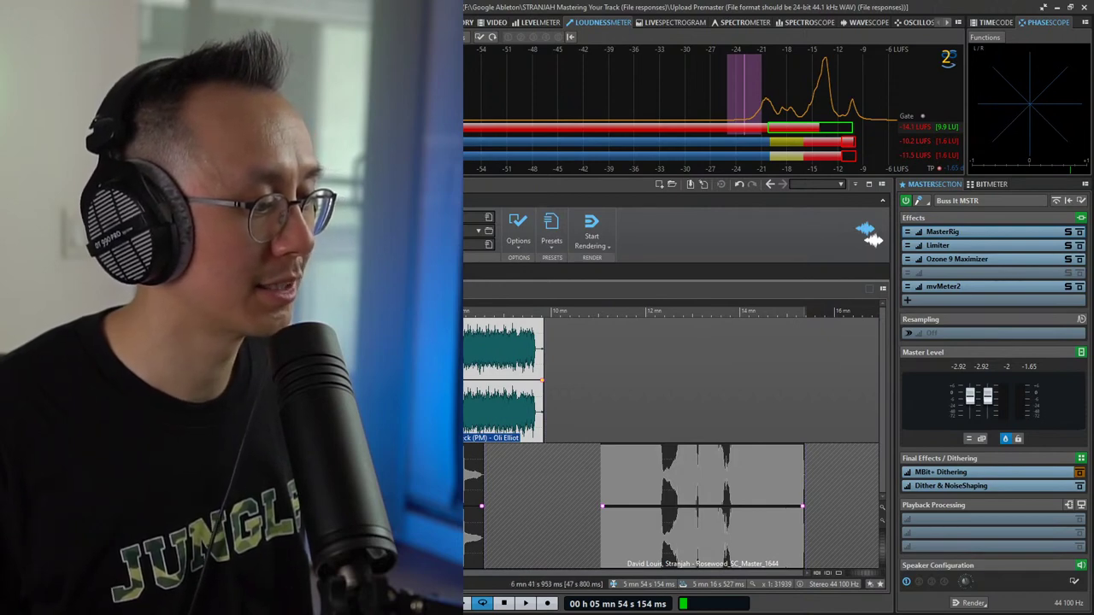
click(361, 384)
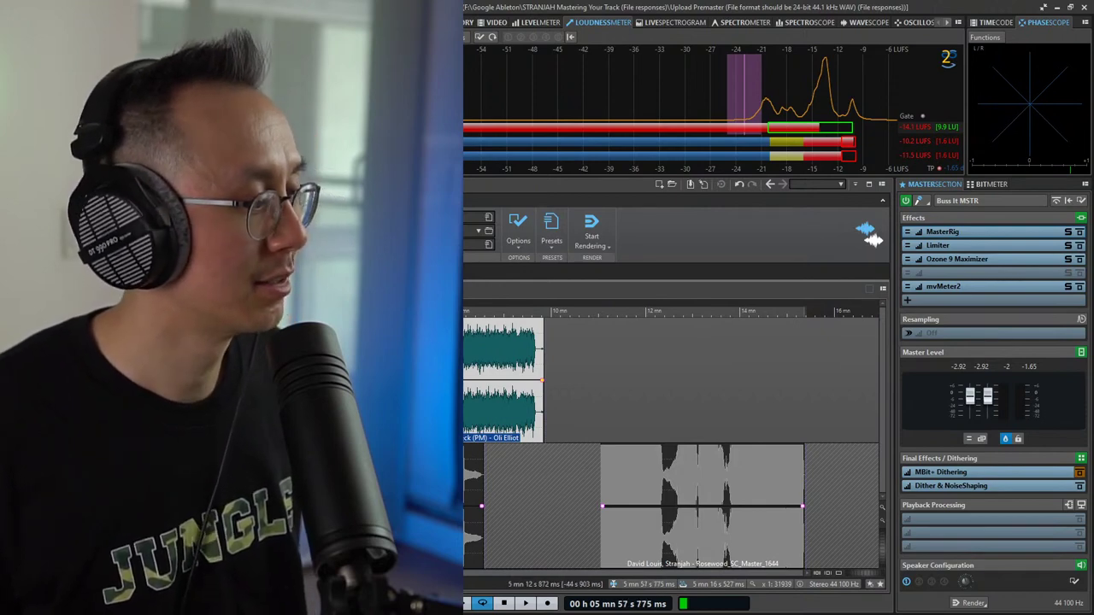
drag(138, 333, 502, 332)
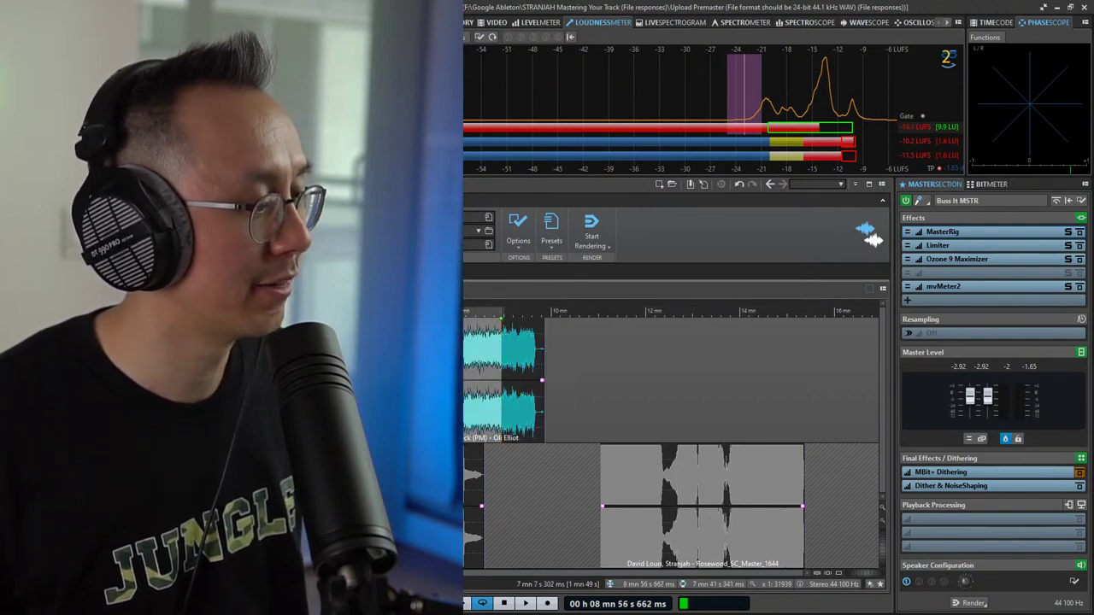
click(381, 383)
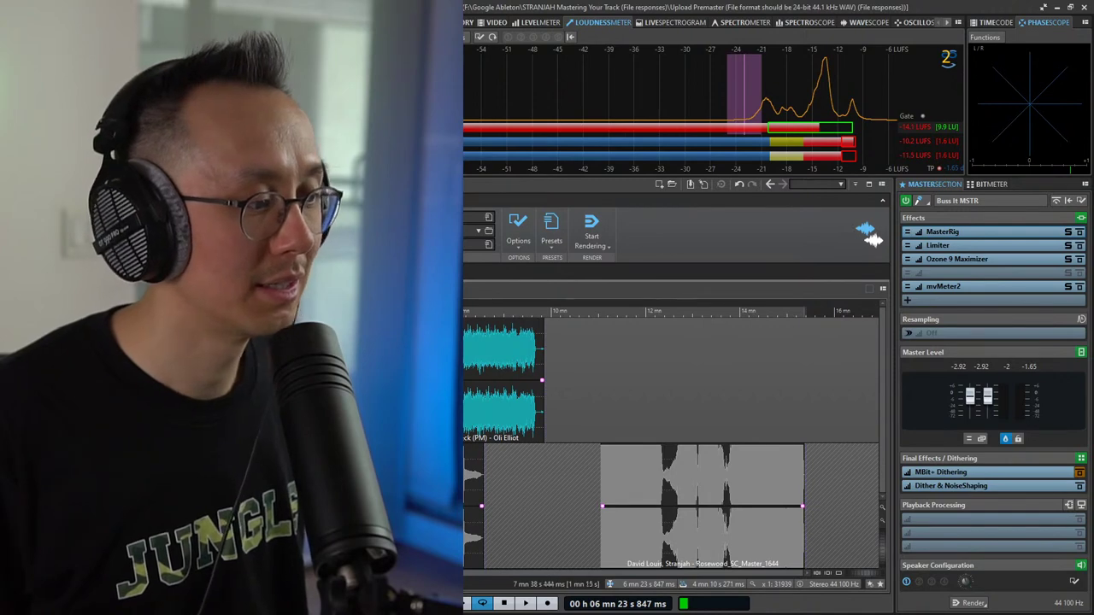
click(359, 381)
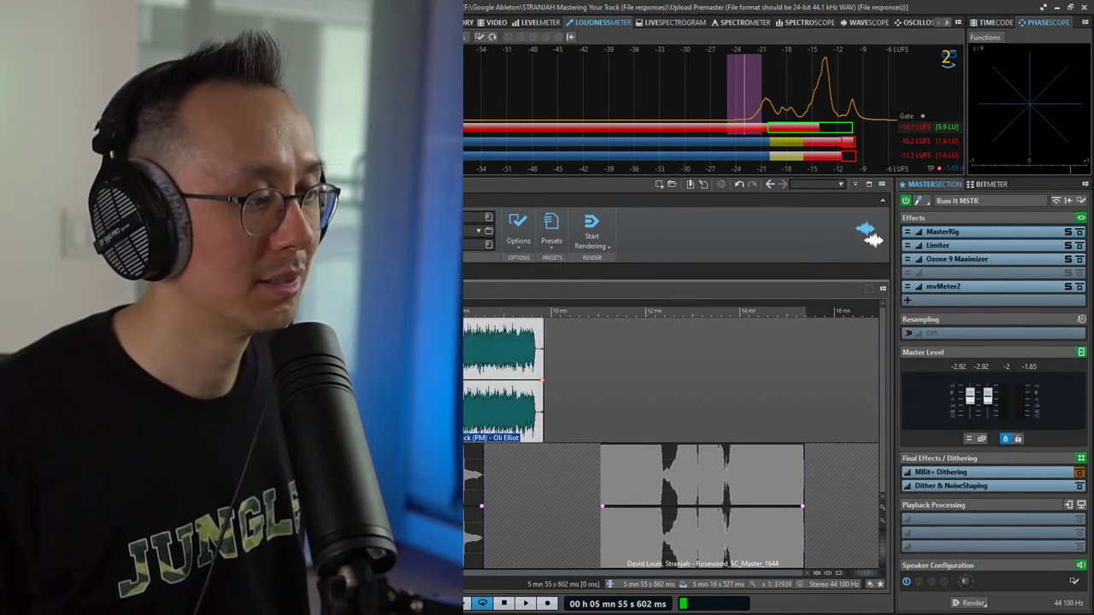